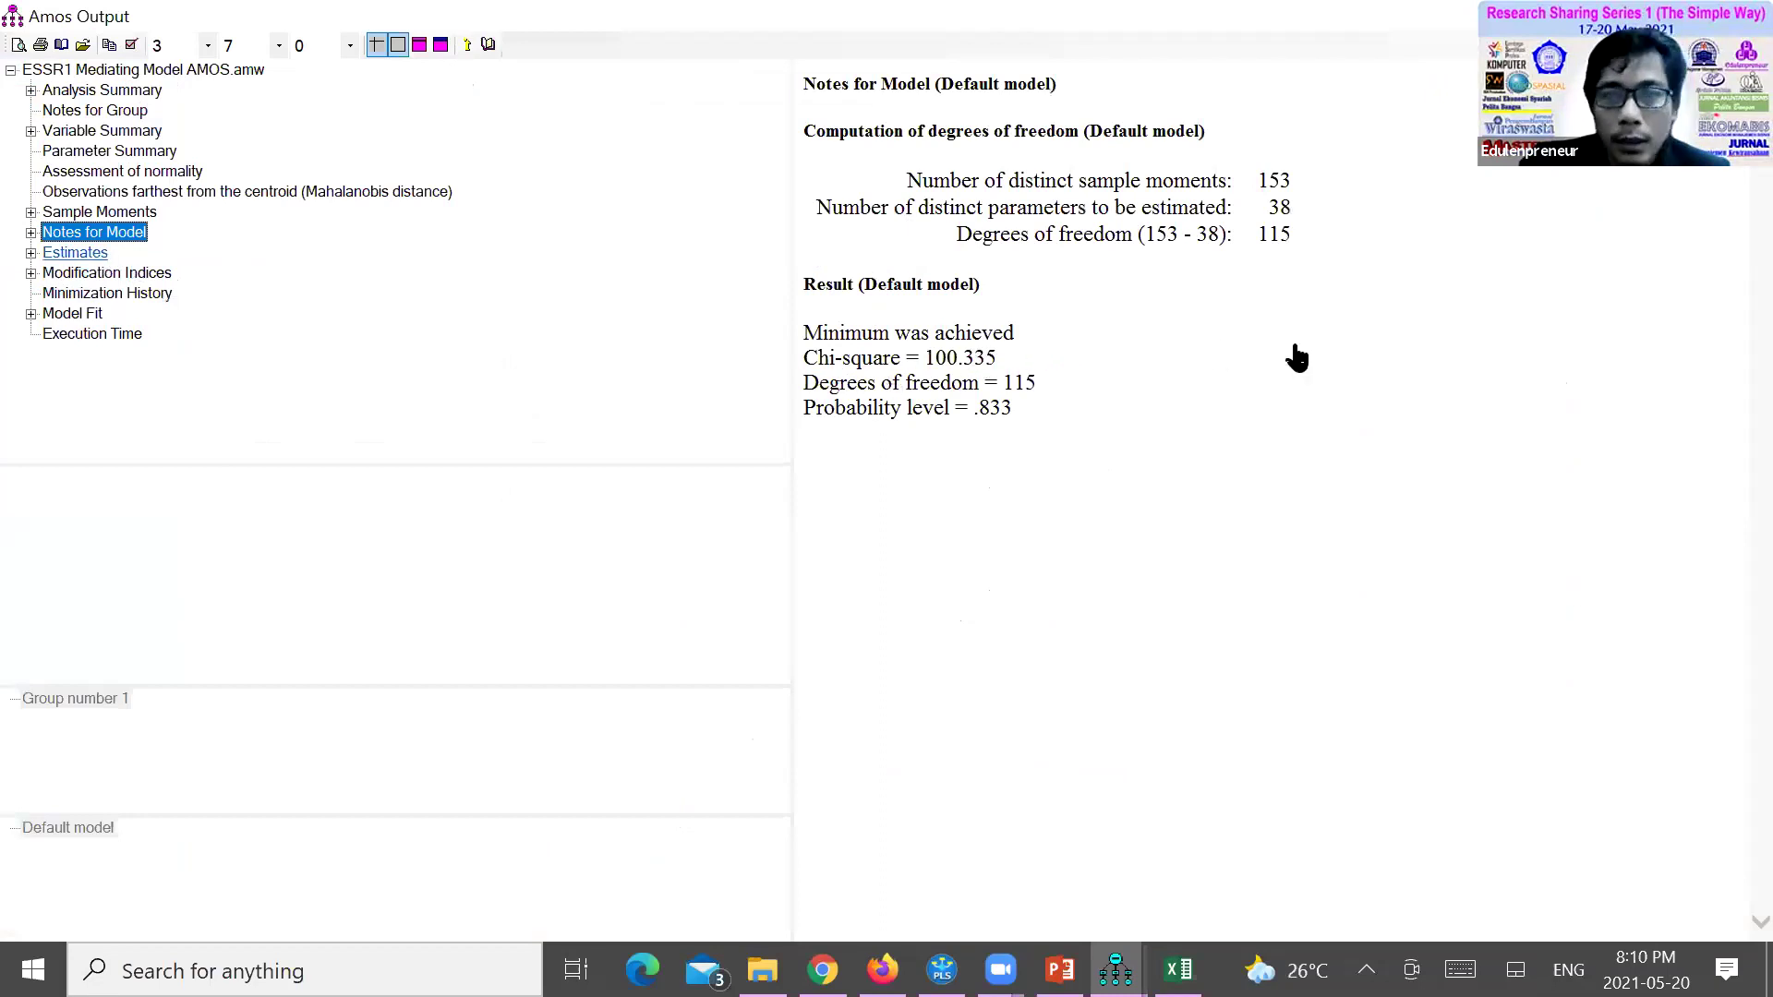
Review the Estimates output from regression weights to standardized indirect effects, and the Model Fit tables
key("Down")
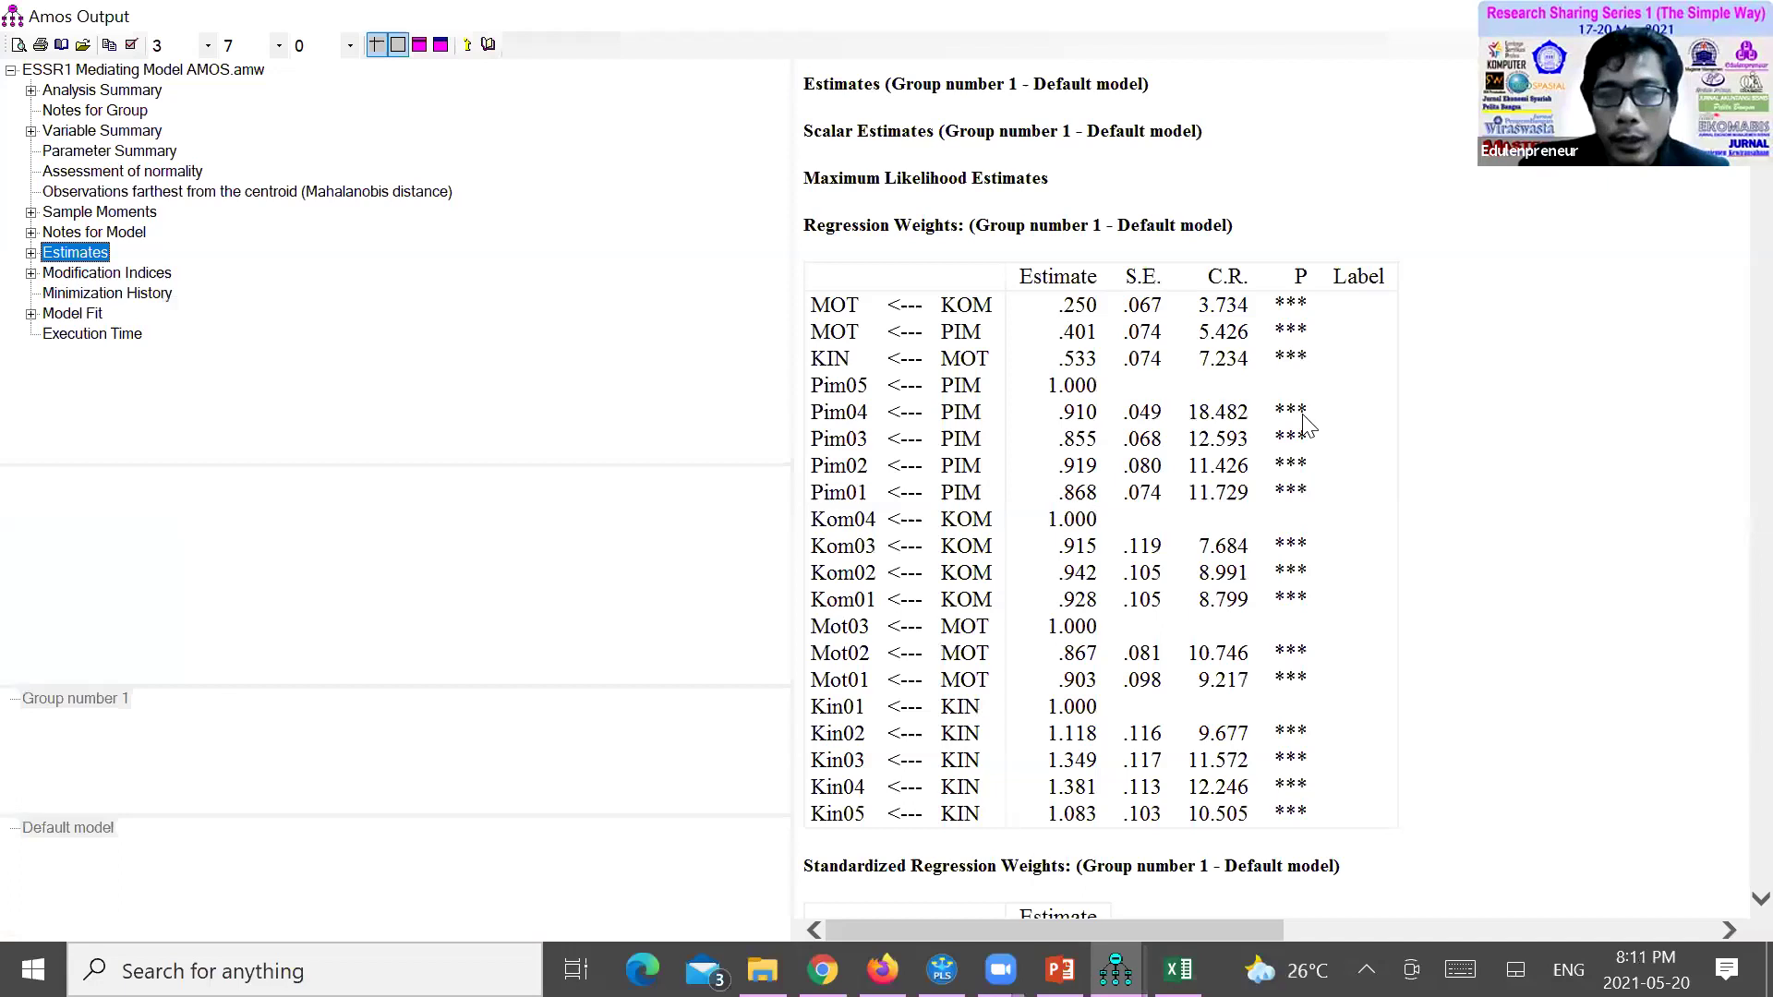
scroll(1320, 430, "down", 15)
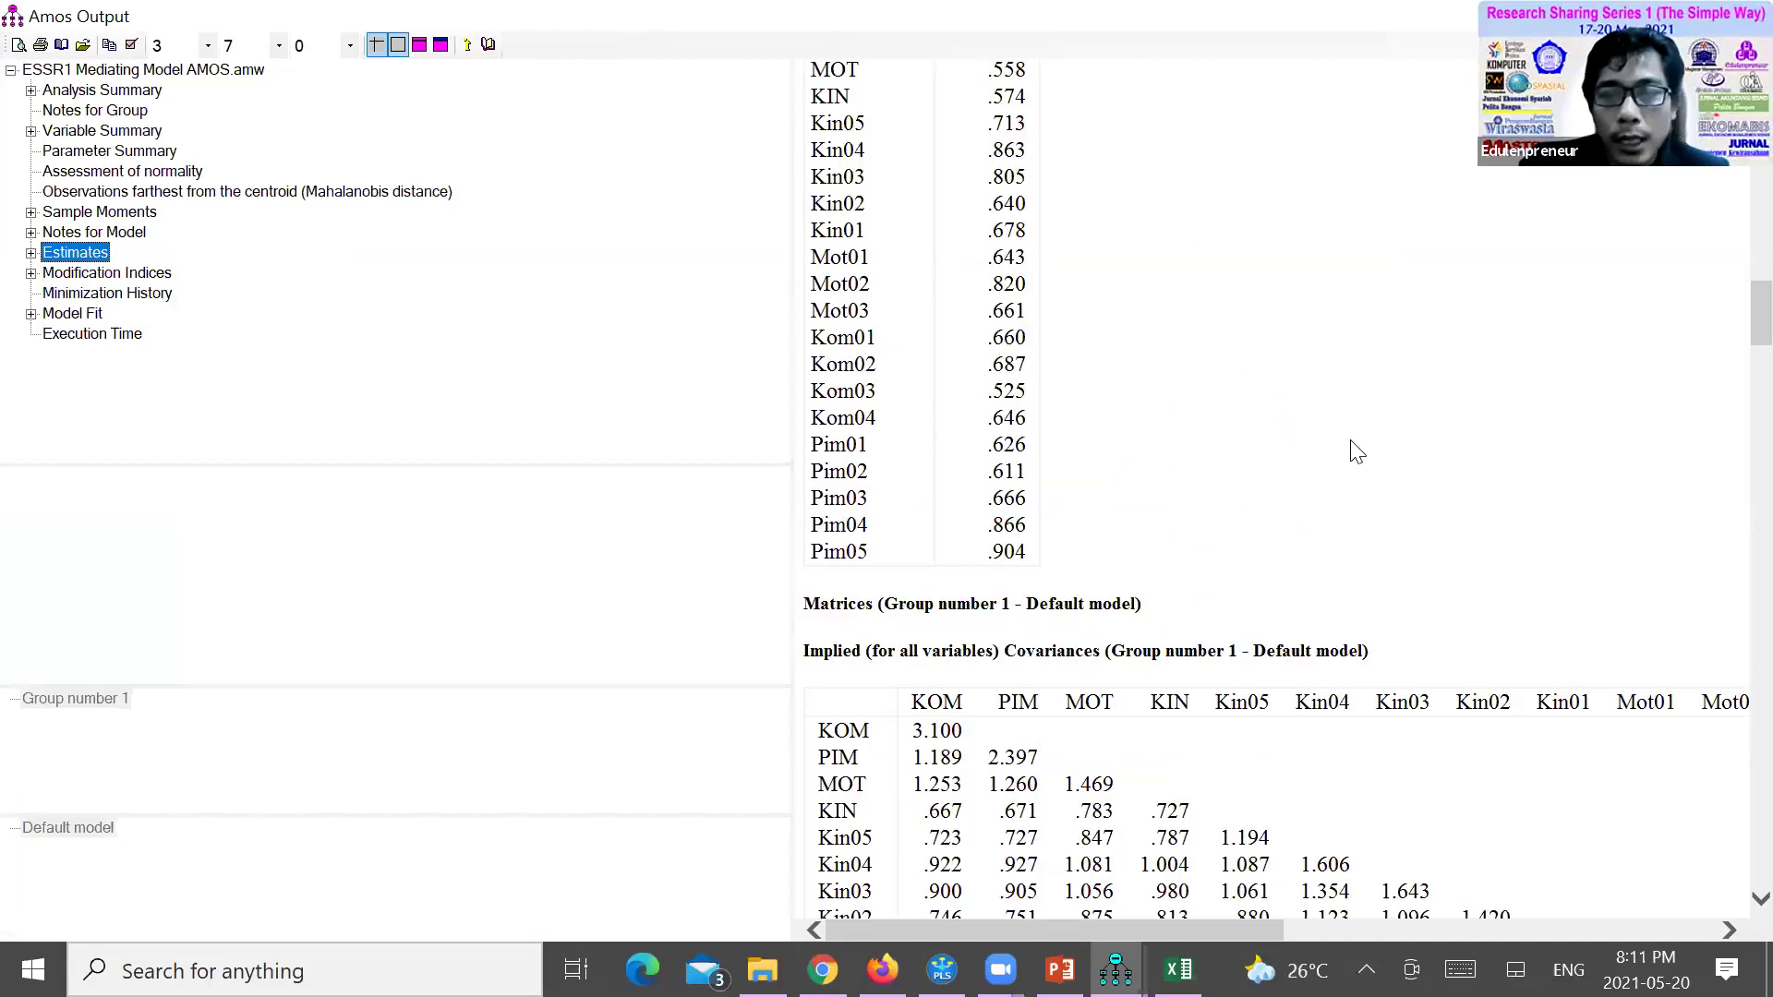
scroll(1359, 429, "down", 15)
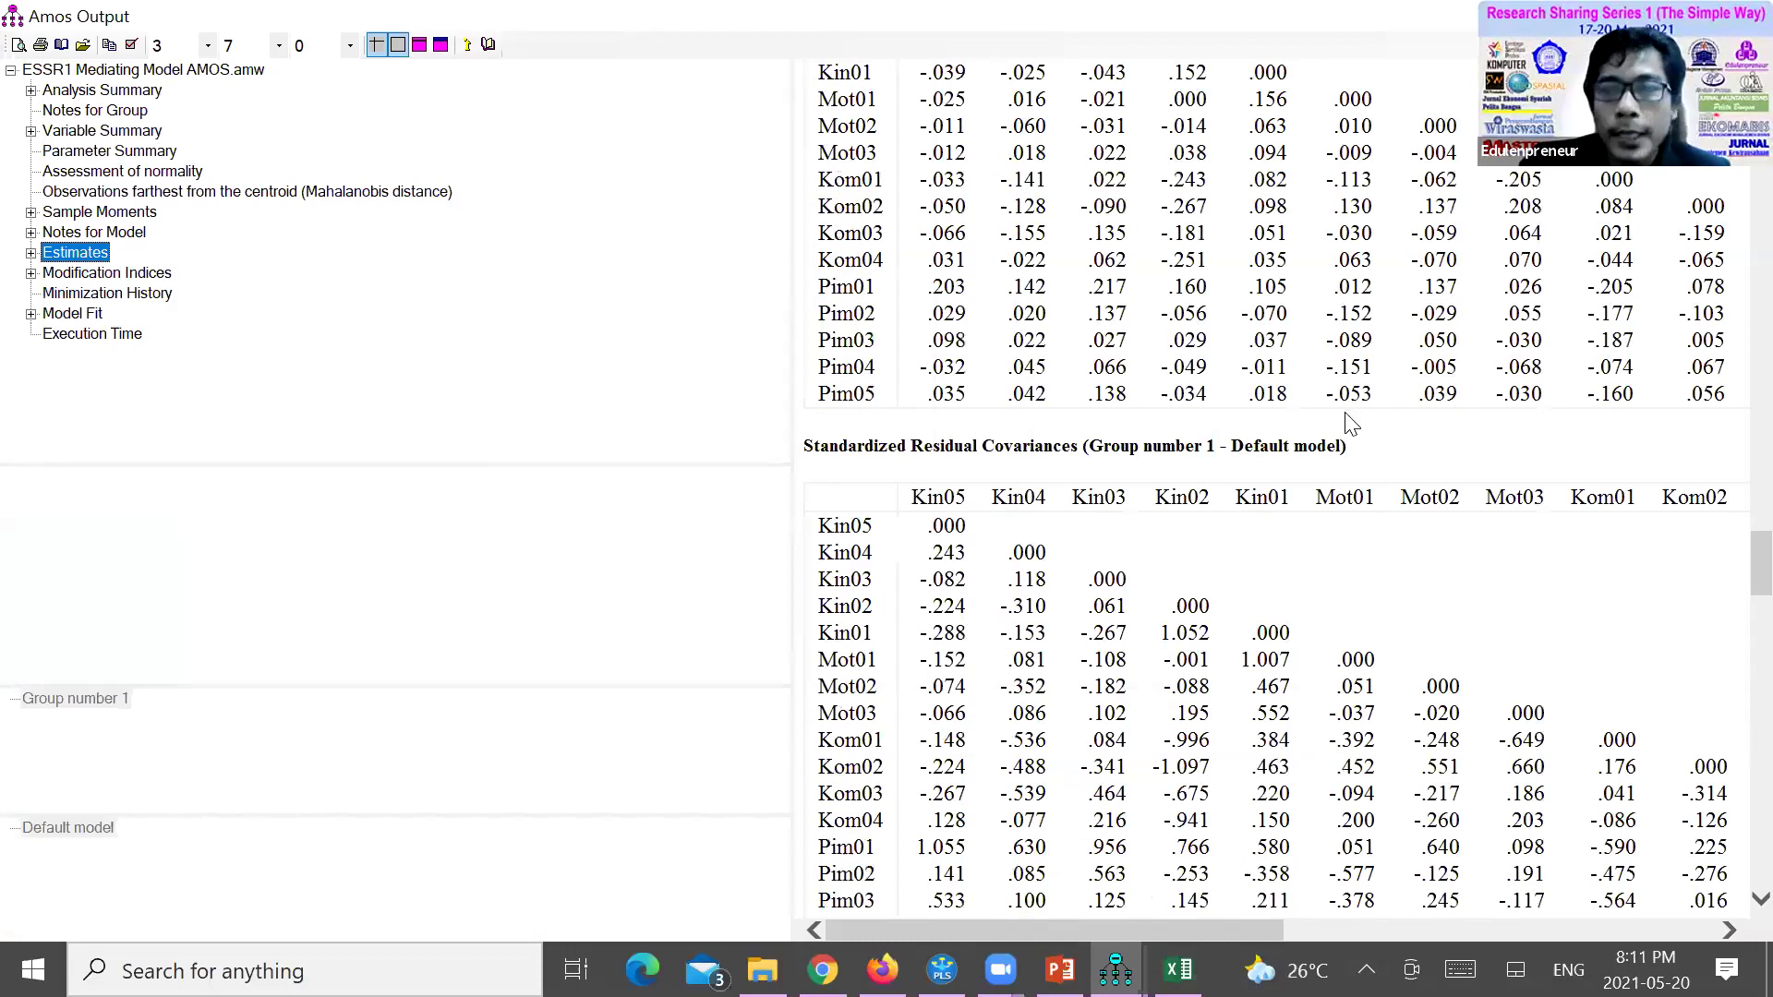
scroll(1131, 374, "down", 15)
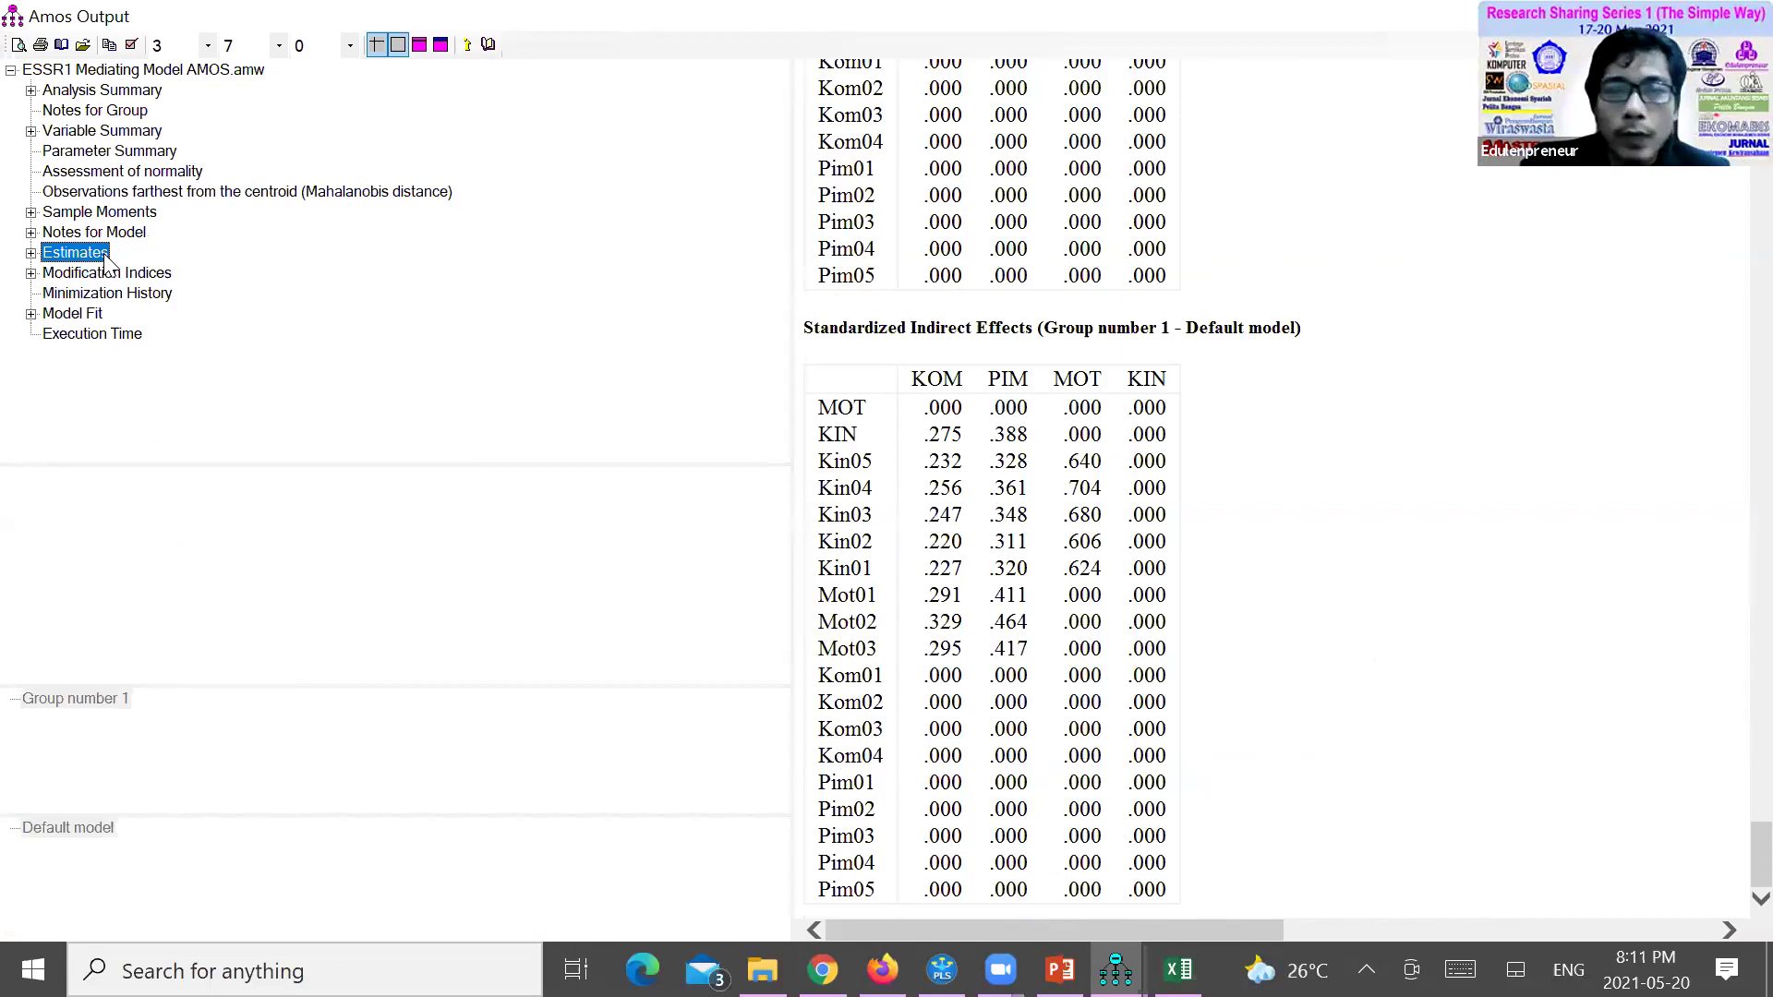
scroll(95, 323, "up", 15)
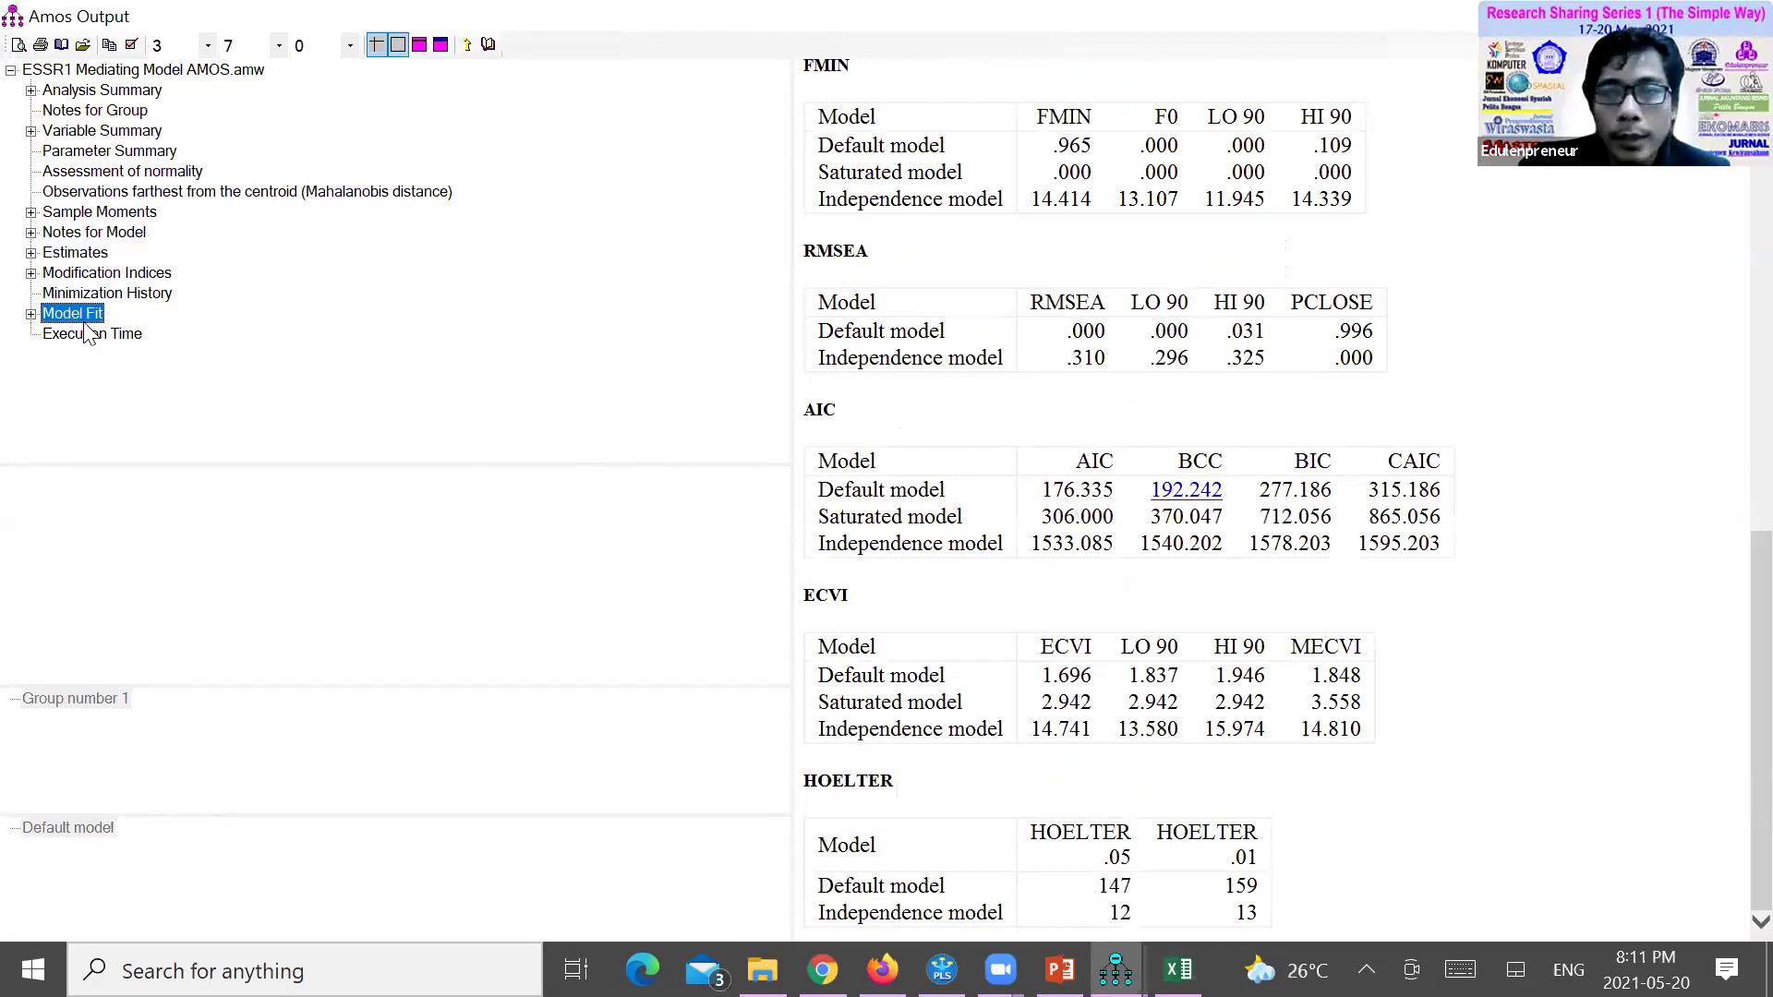
scroll(896, 490, "up", 3)
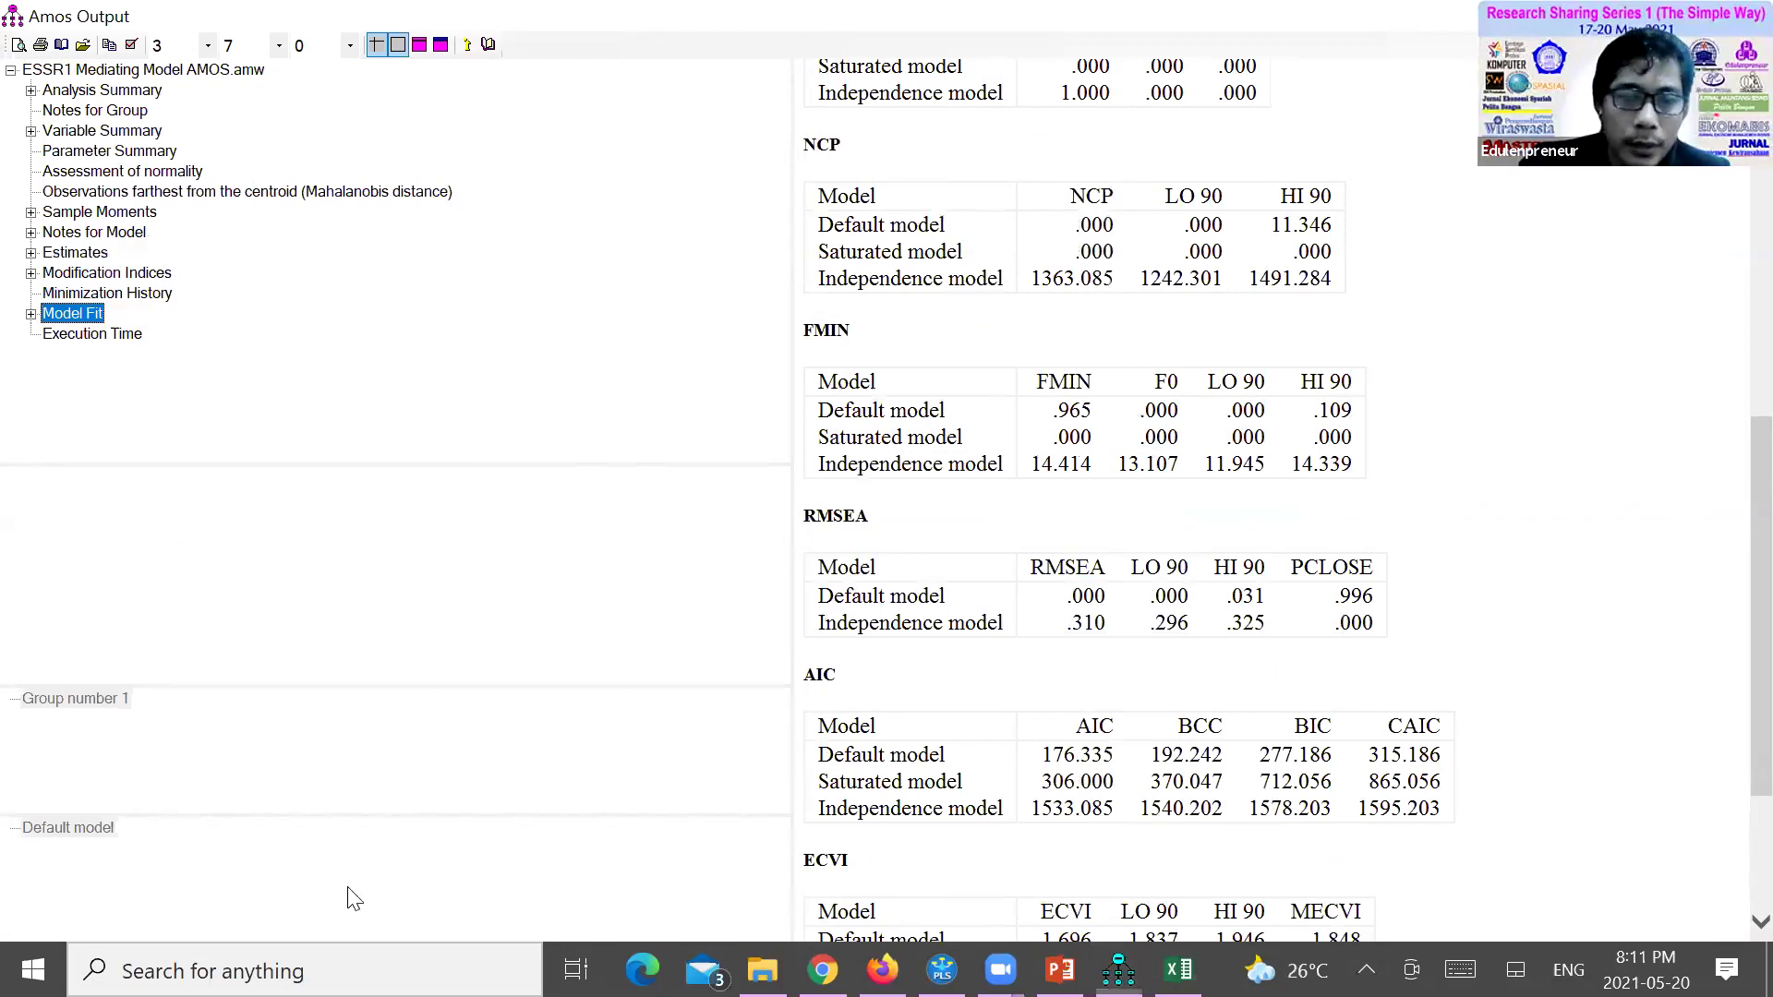
Snip the fit statistics from the Amos path diagram and paste them as a picture into the AMOS sheet in Excel
key("alt+Tab")
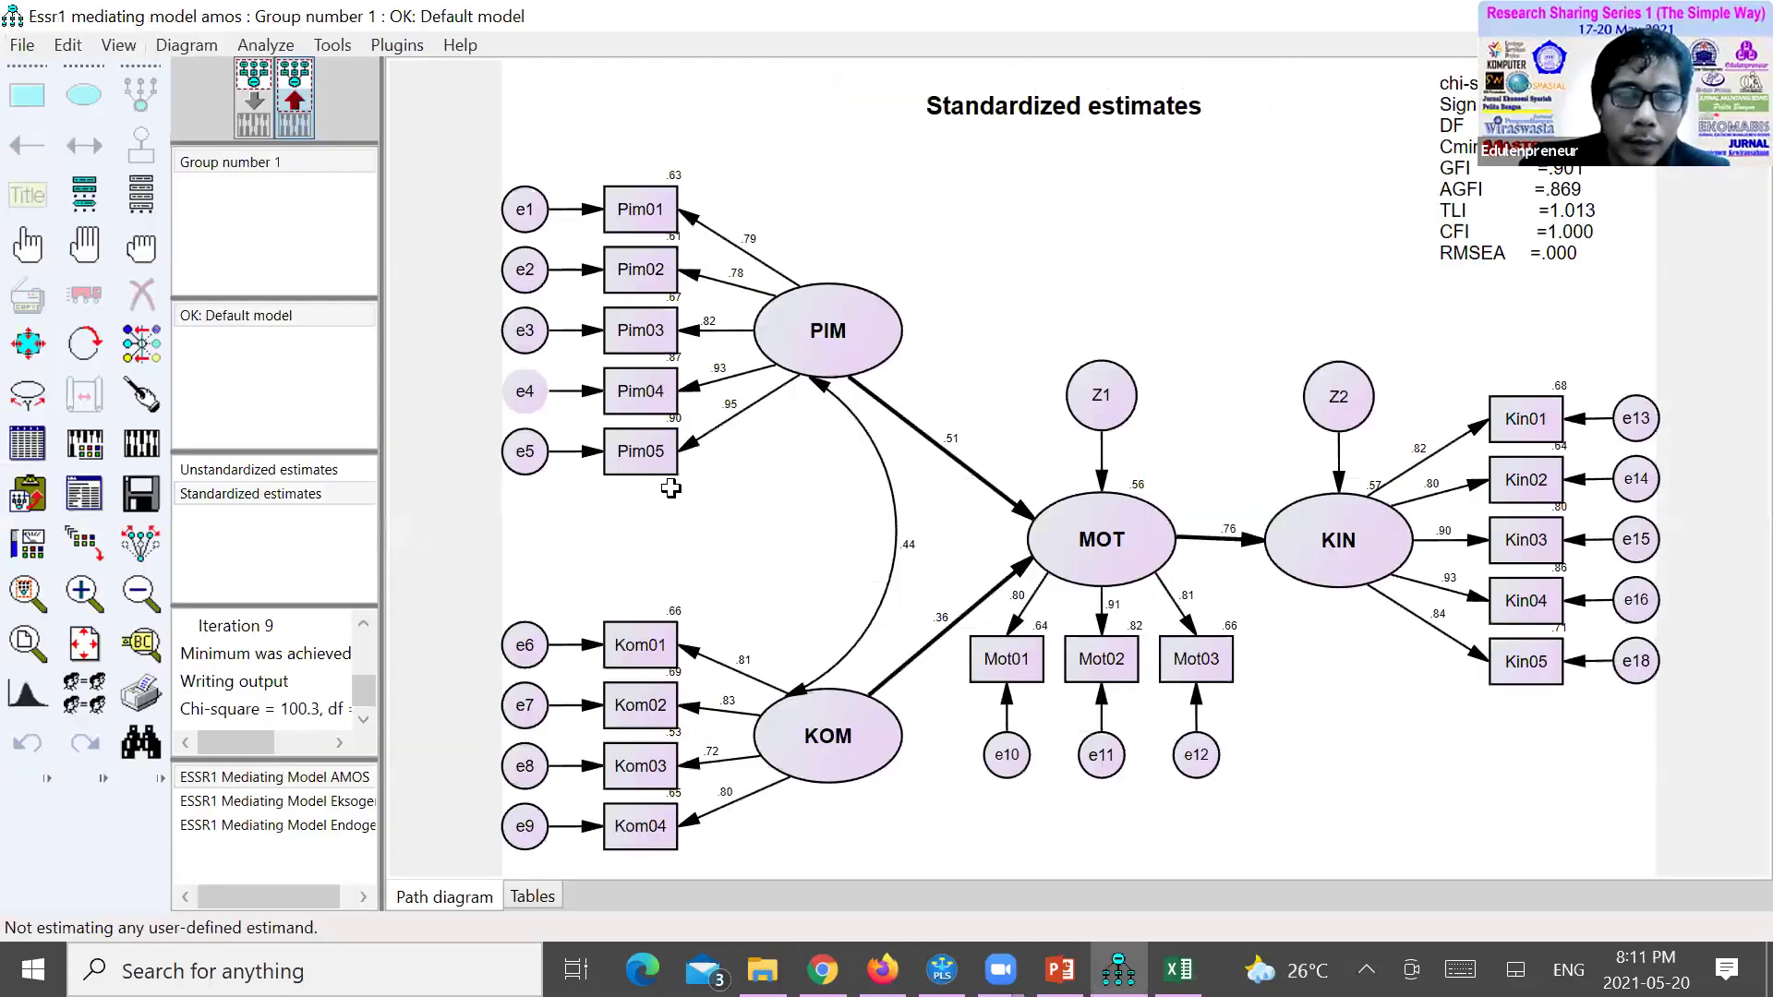
key("alt+Tab")
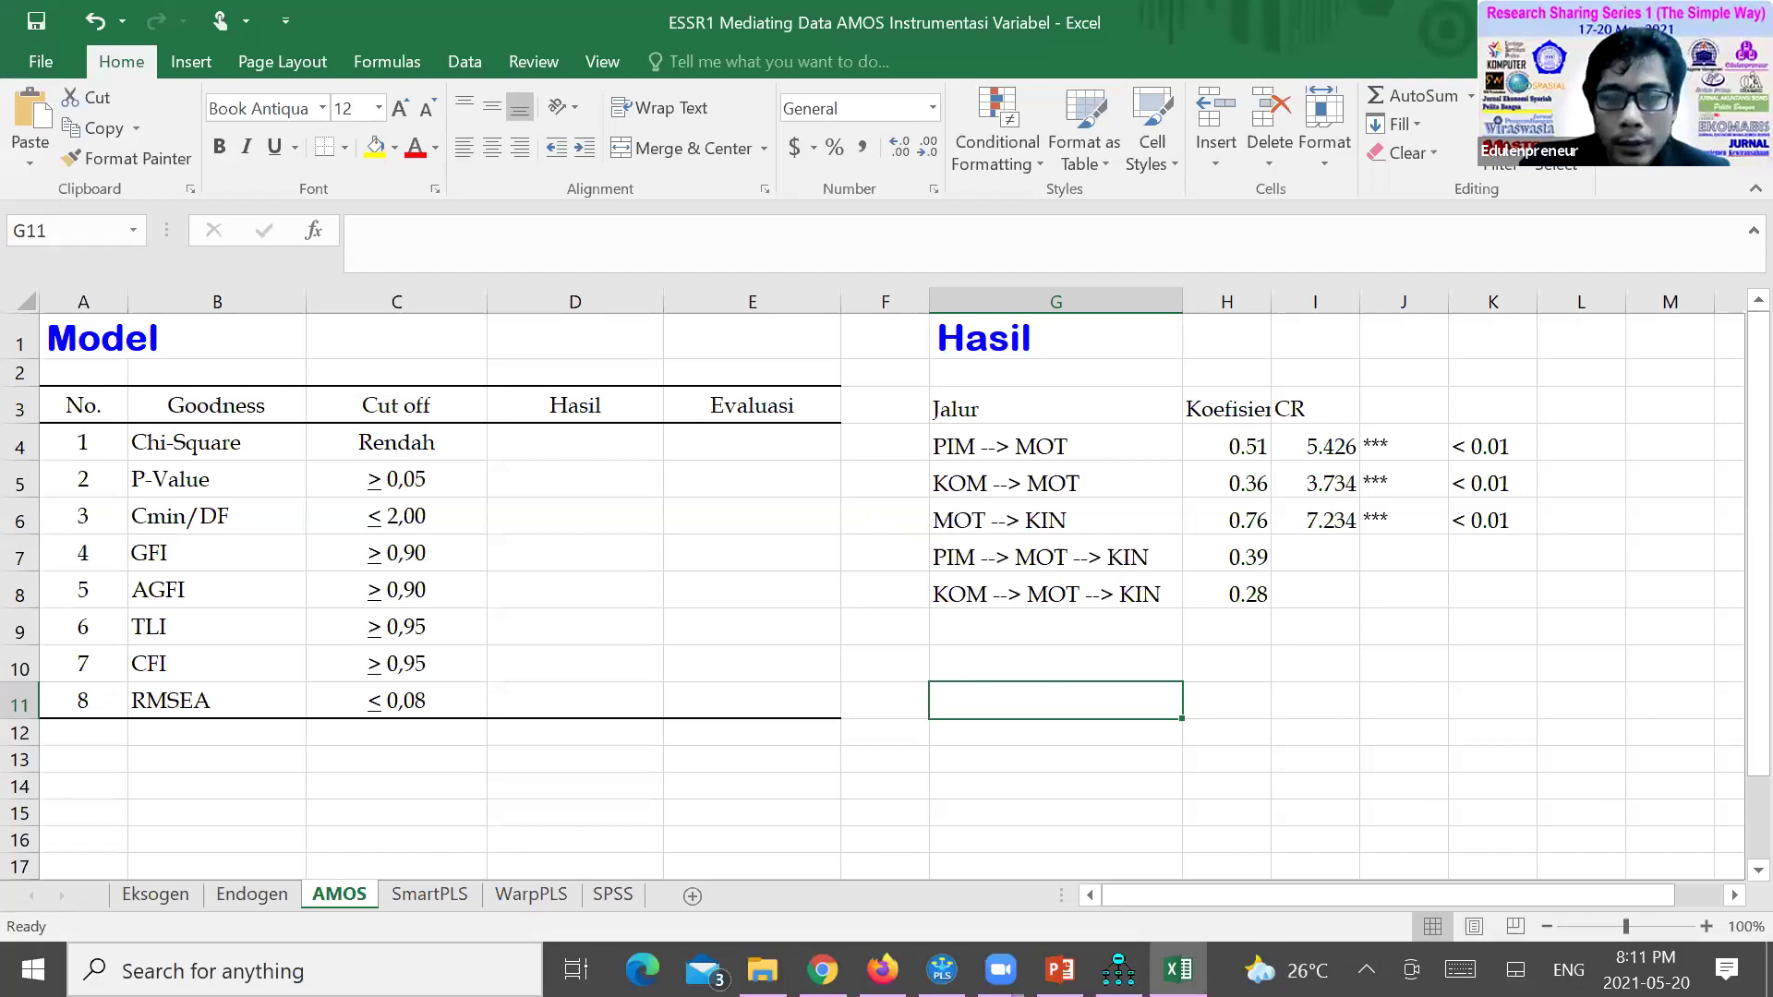
left_click(574, 441)
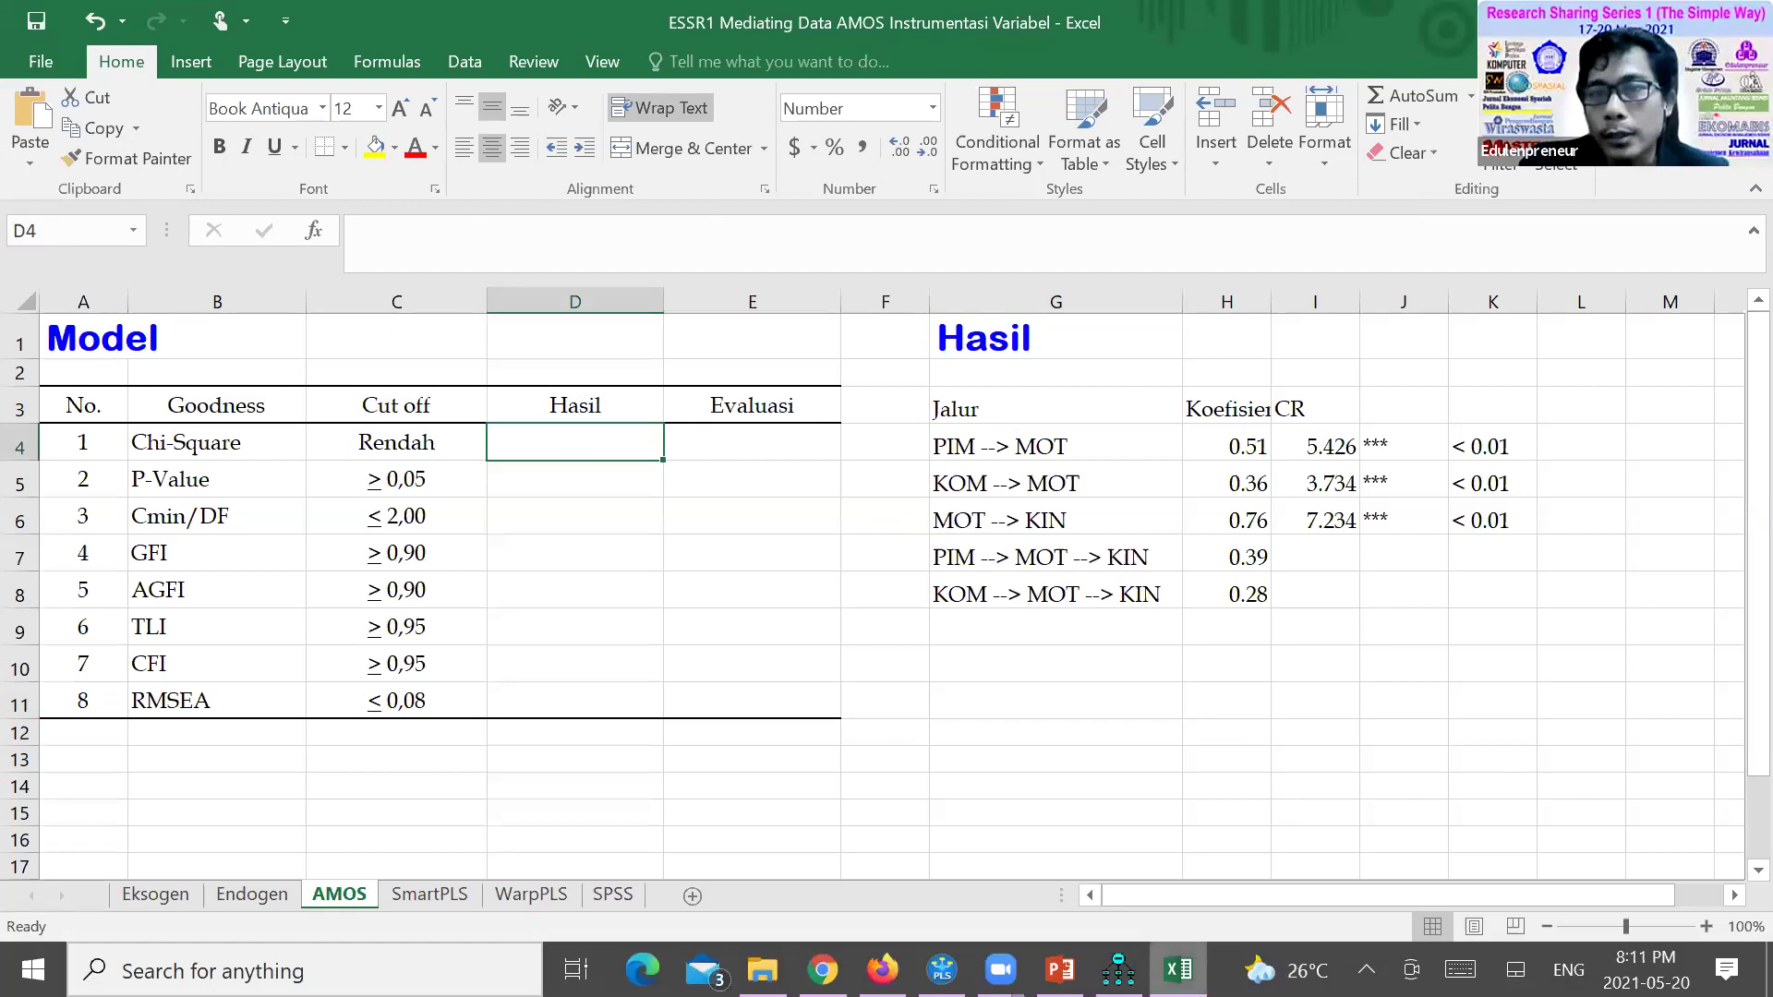
key("alt+Tab")
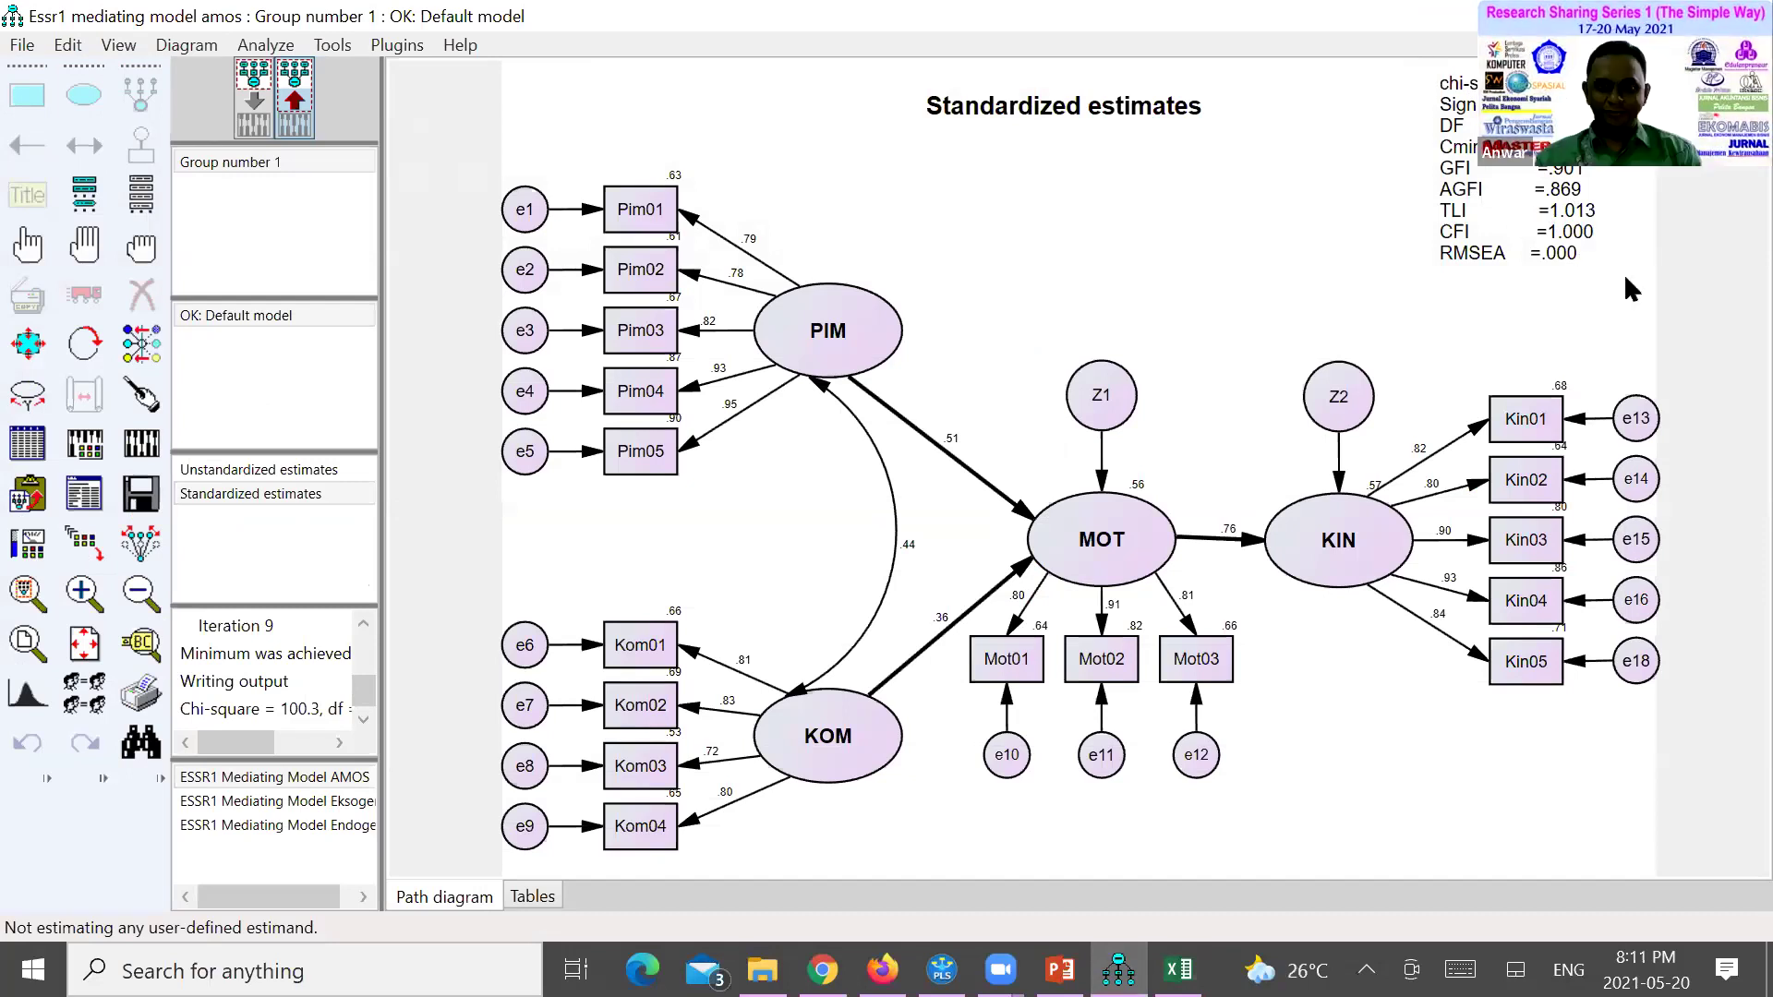
key("super+shift+s")
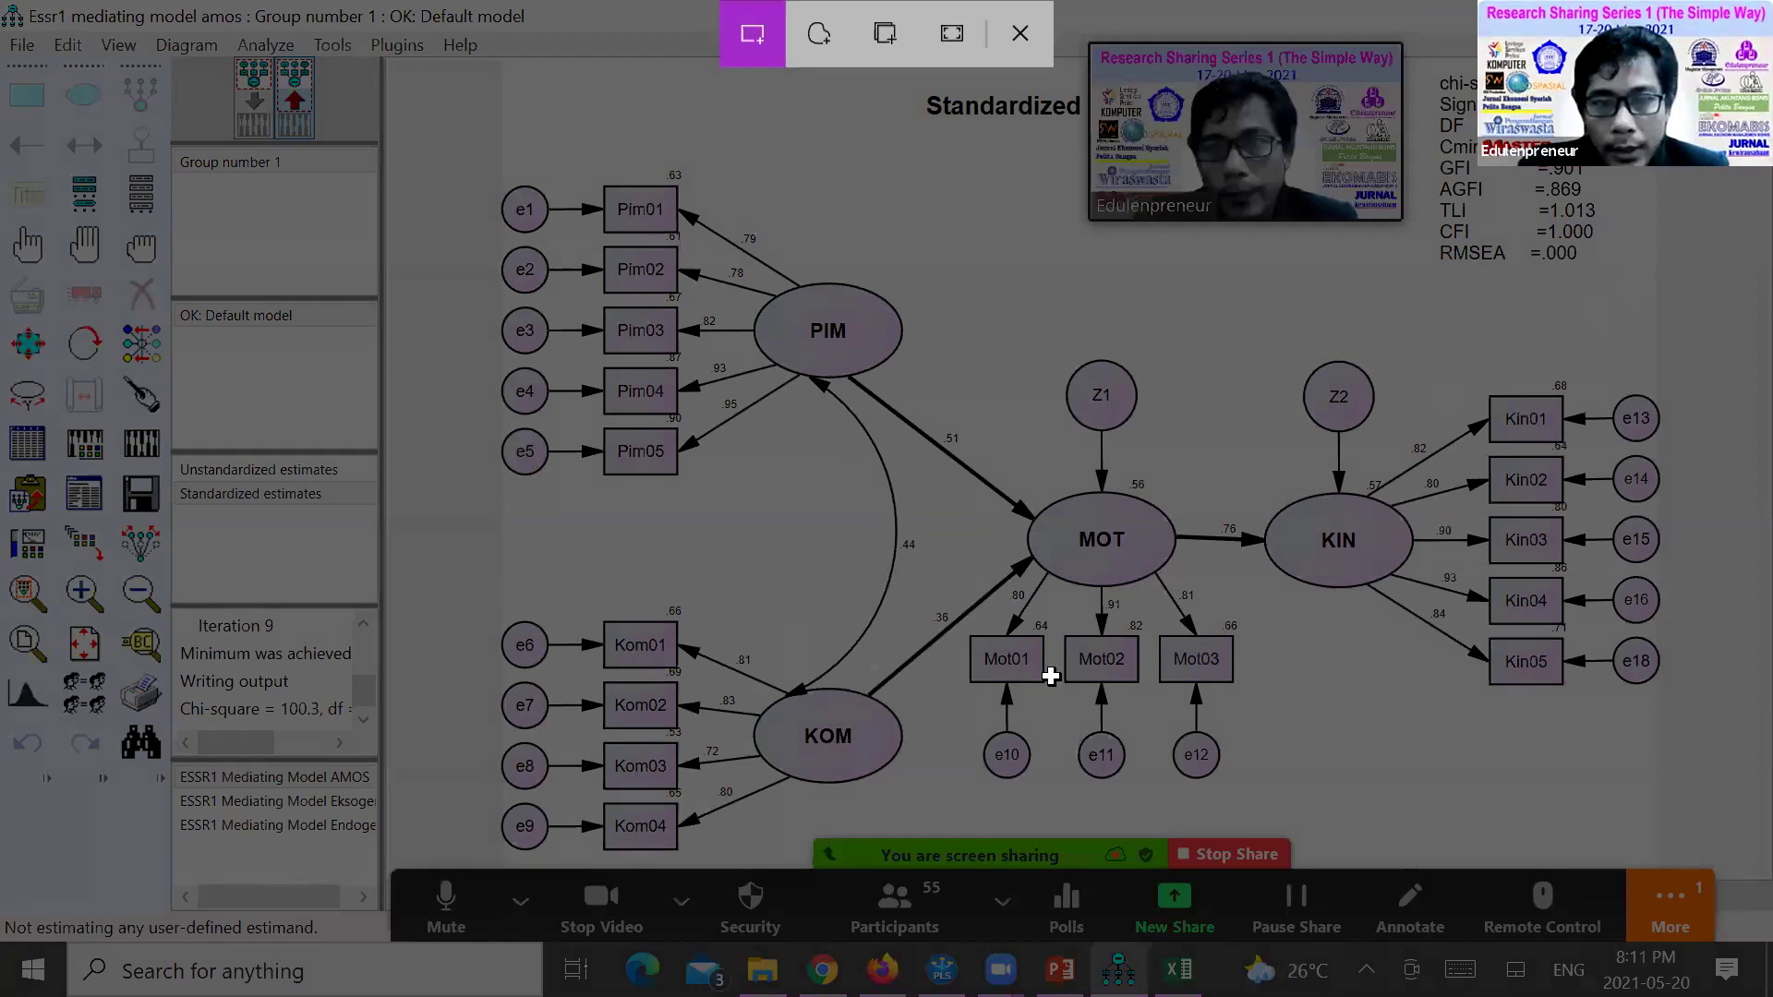
key("Escape")
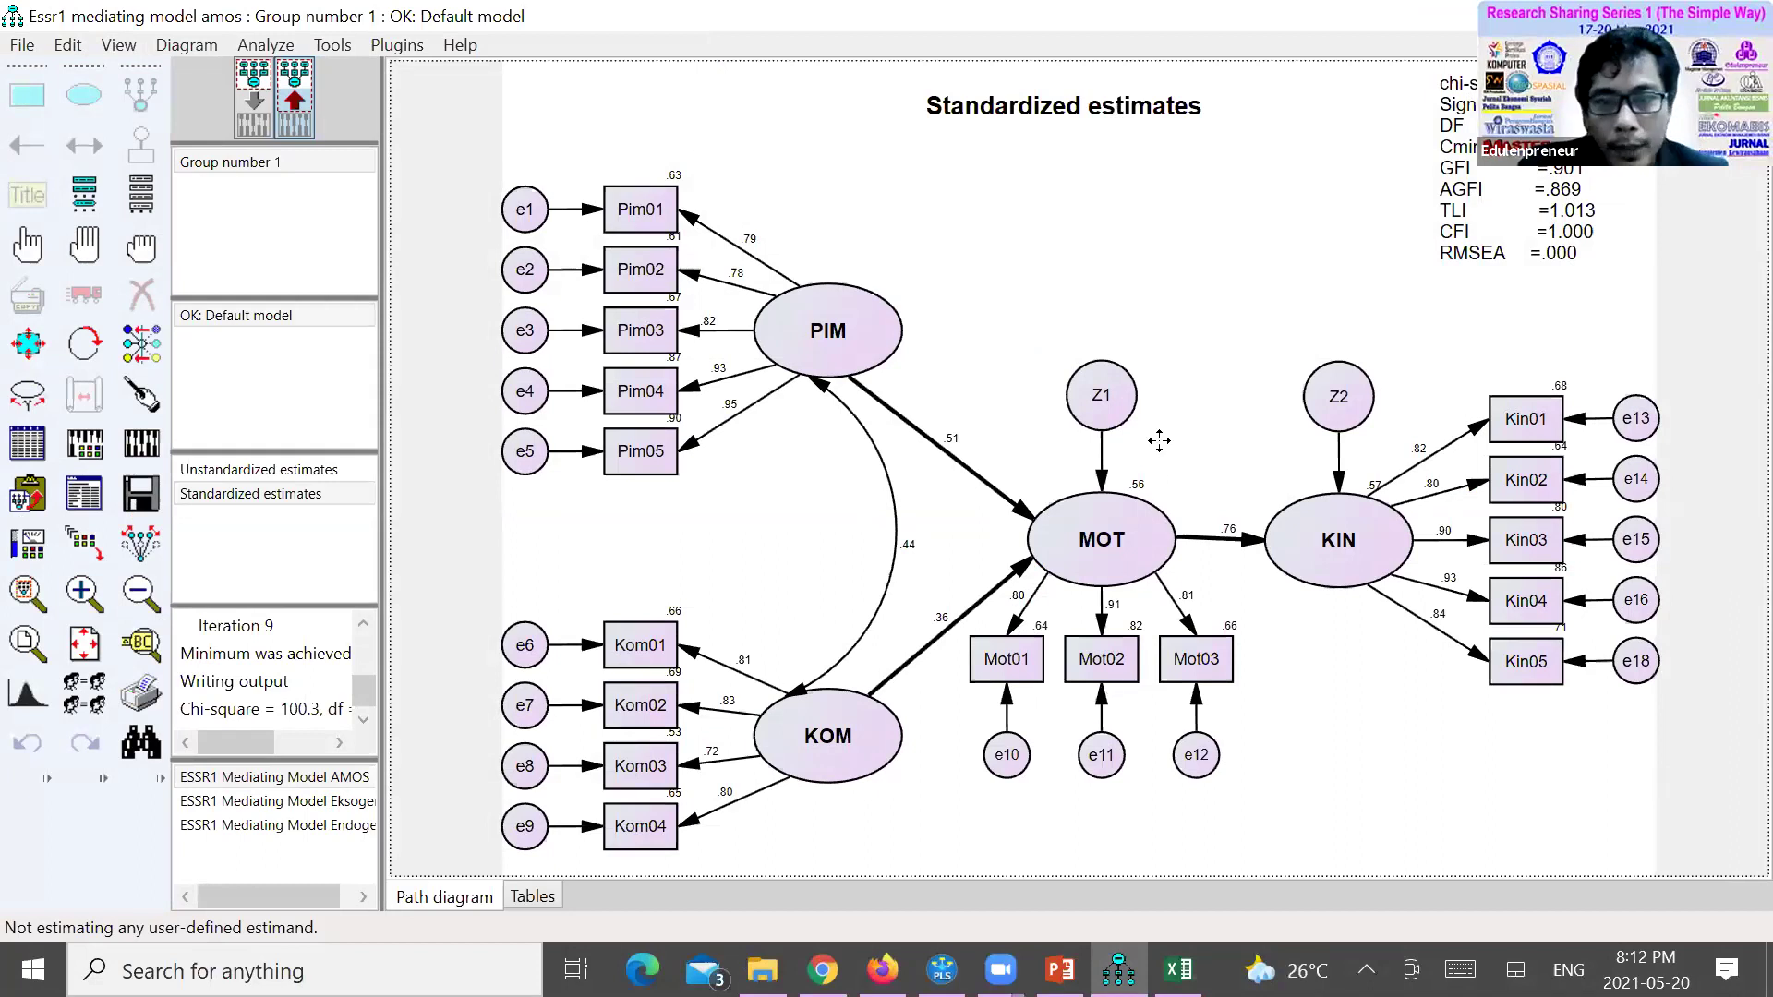
key("alt+Tab")
key("ctrl+v")
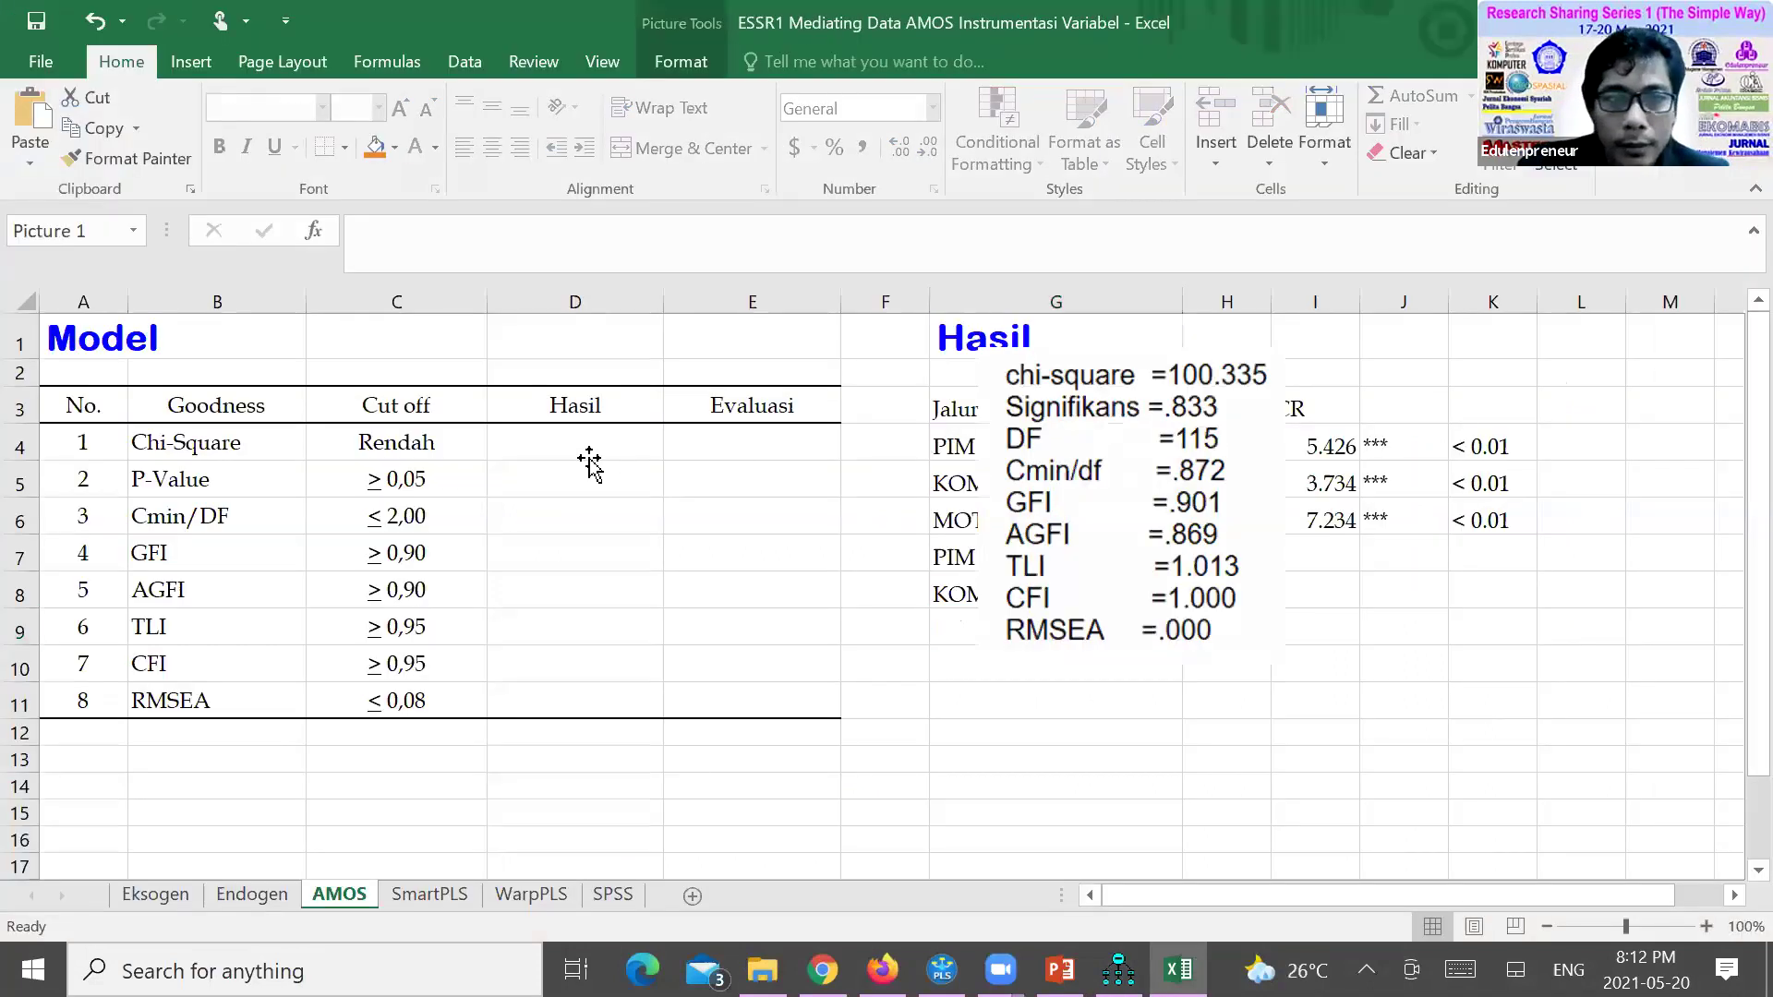
Fill the Hasil column with 100.335 for Chi-Square and 0.833 for P-Value
left_click(589, 461)
type("100")
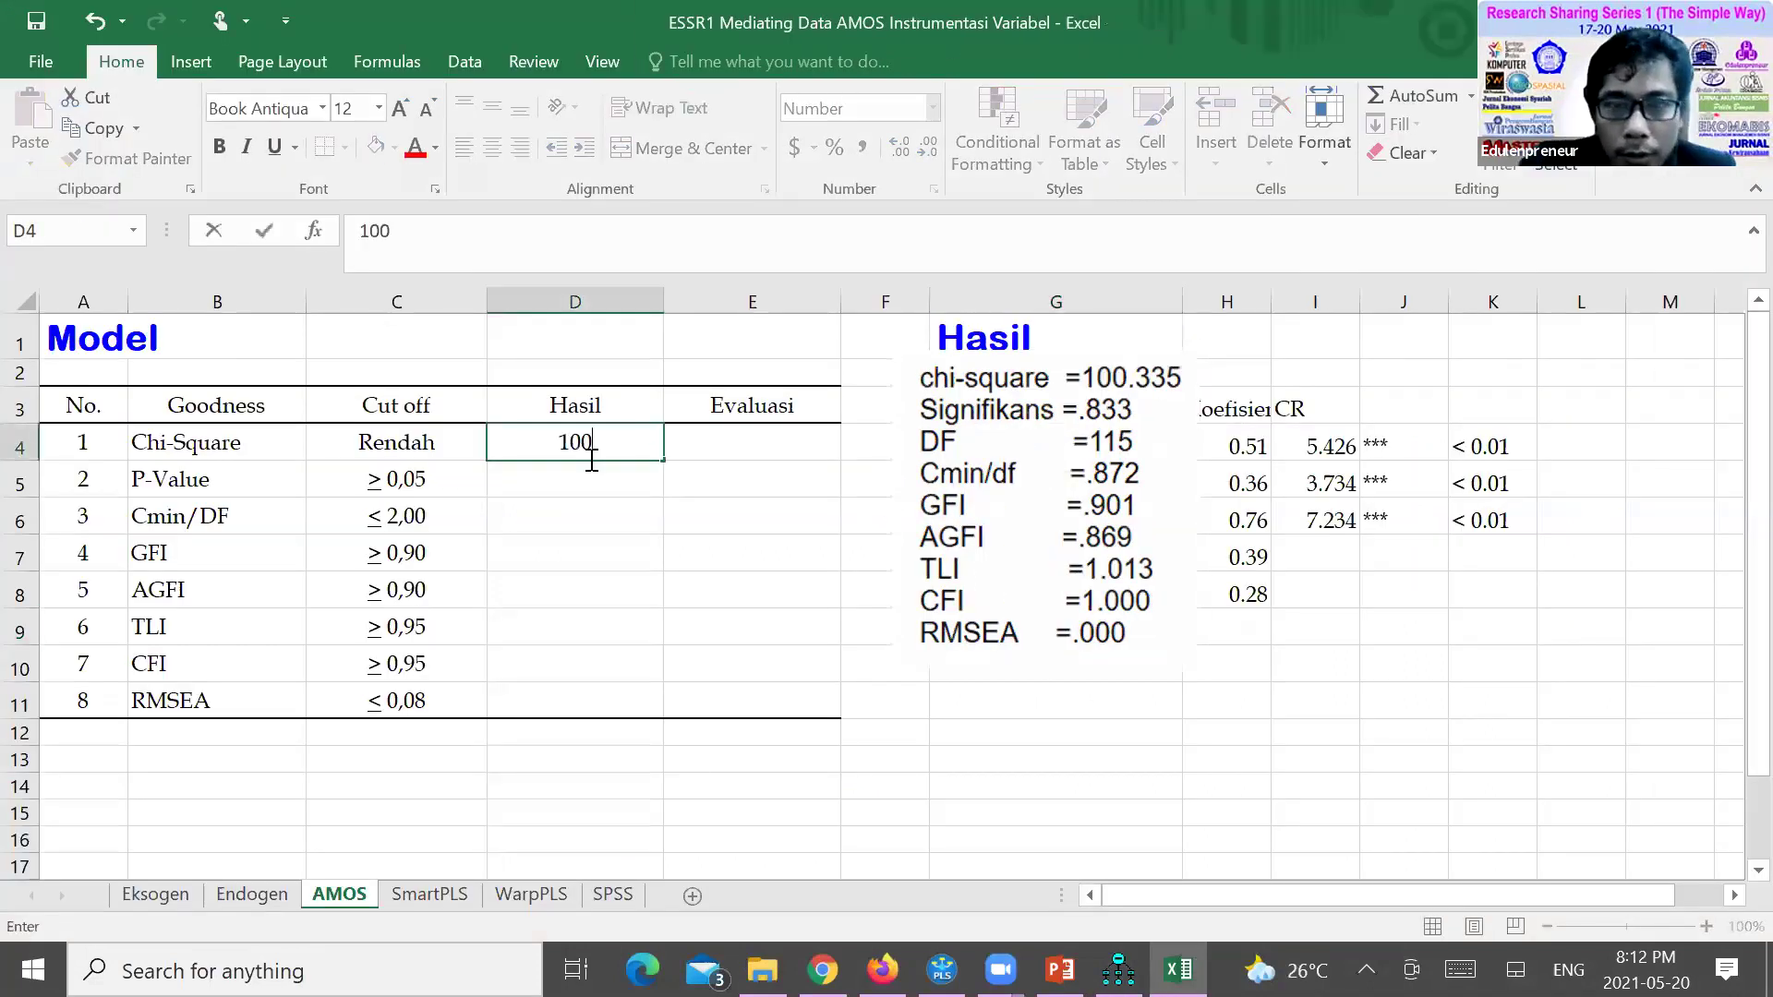
type(".")
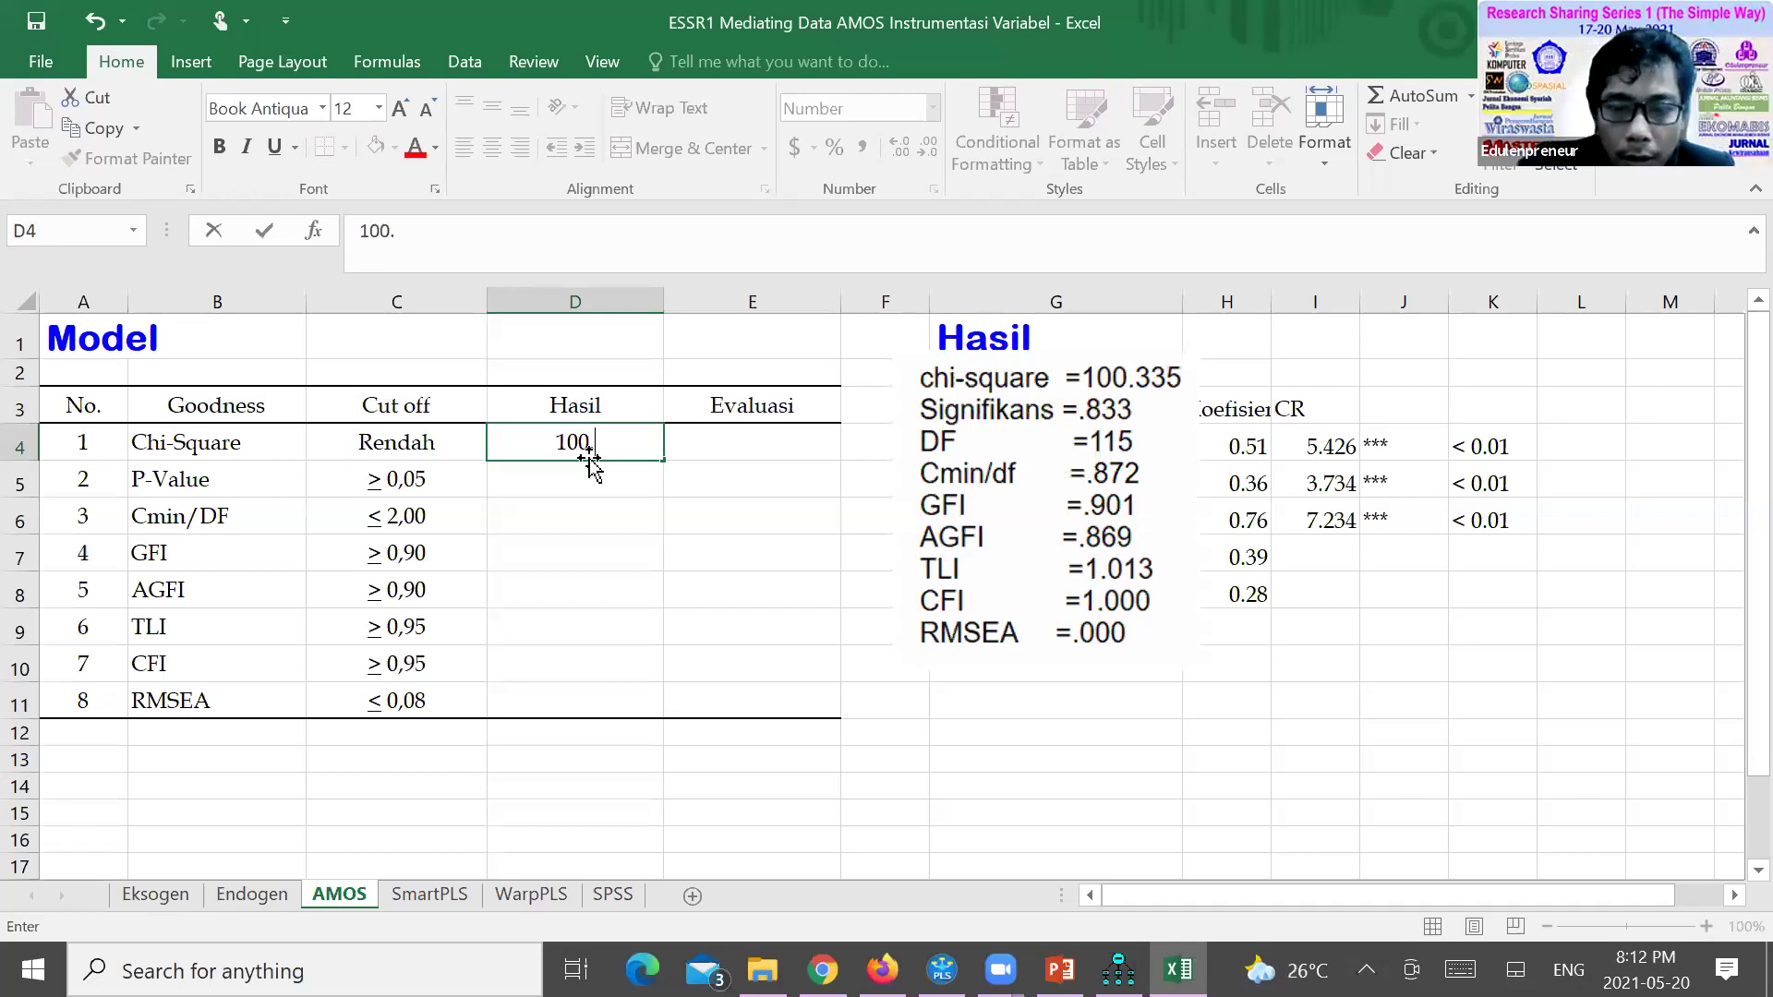
key("Return")
type("0.833")
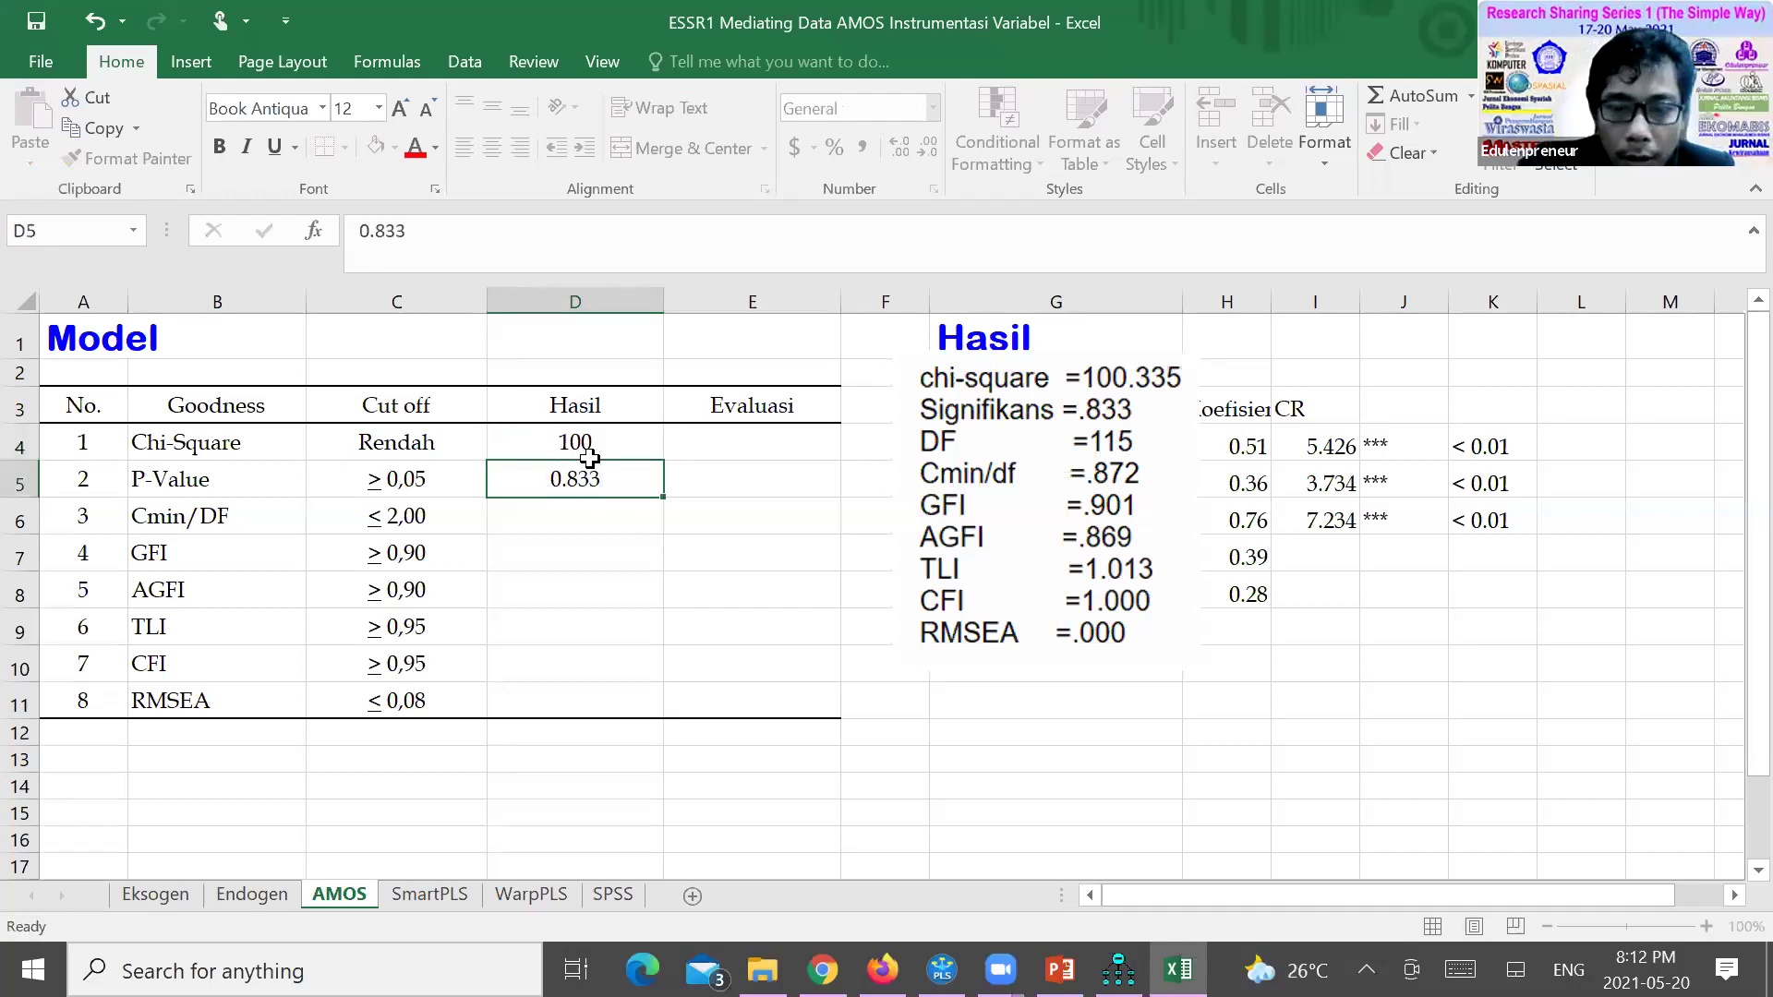
key("Return")
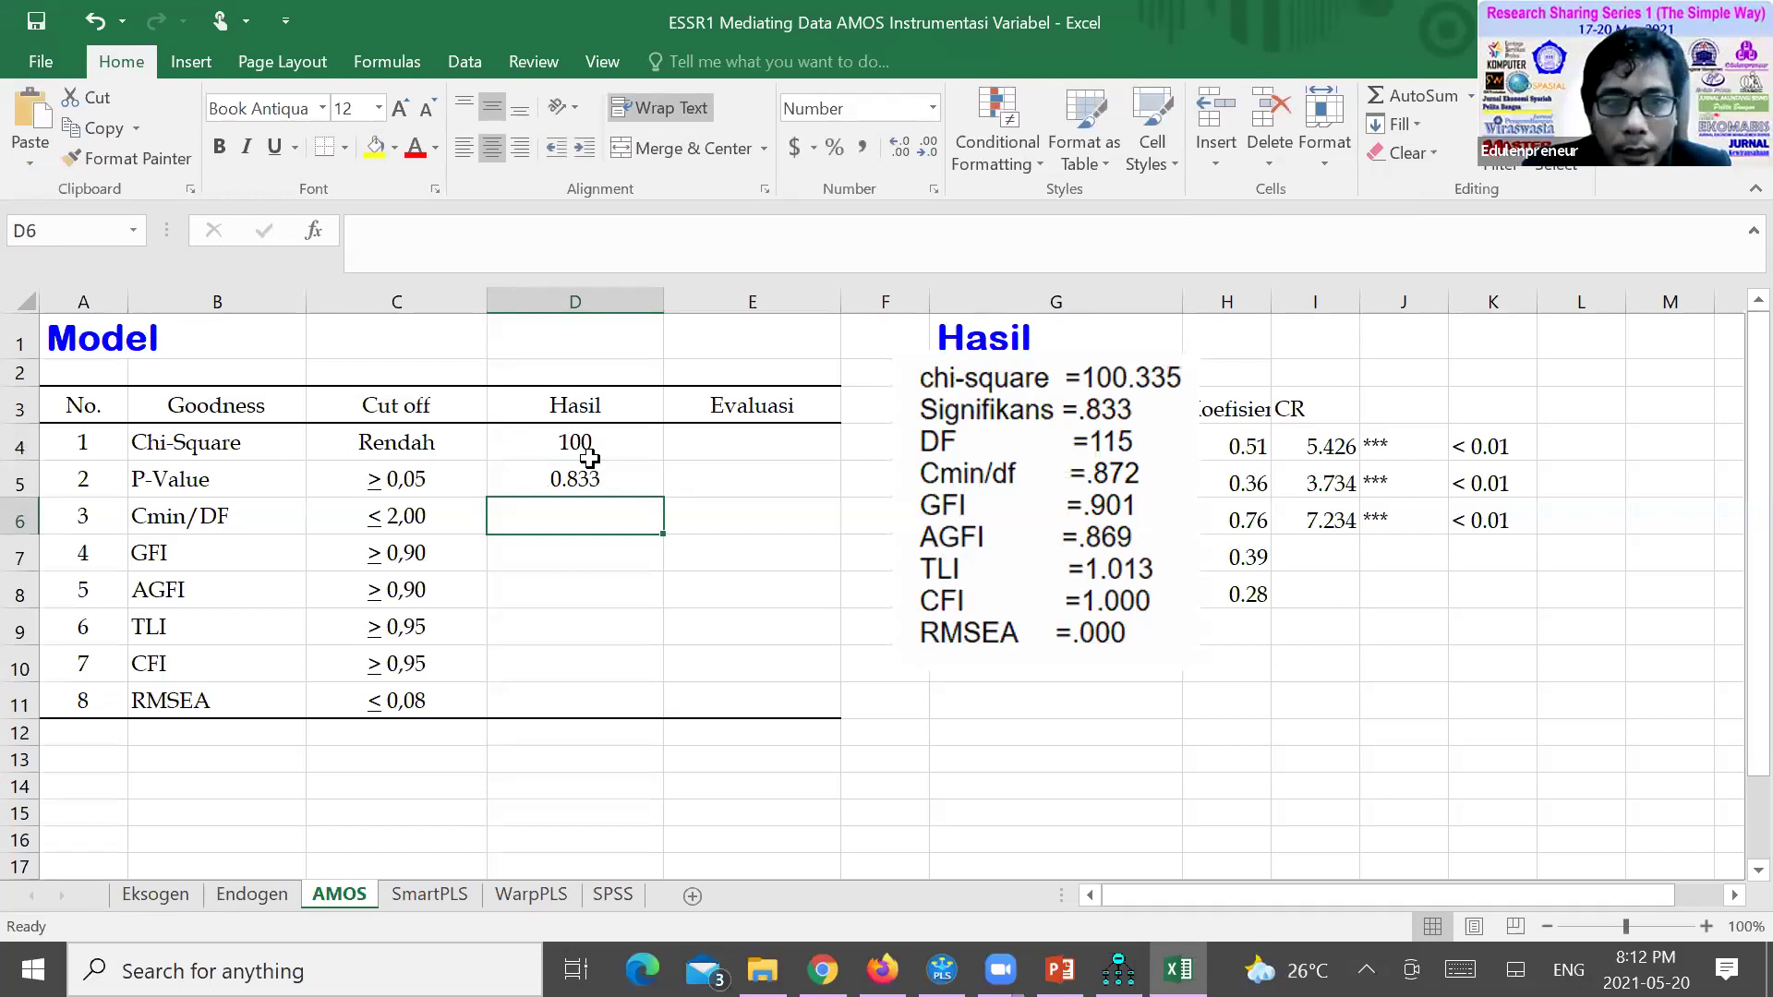
Fill the Hasil column with 0.872 for Cmin/DF, 0.901 for GFI and 0.869 for AGFI
type("0.872")
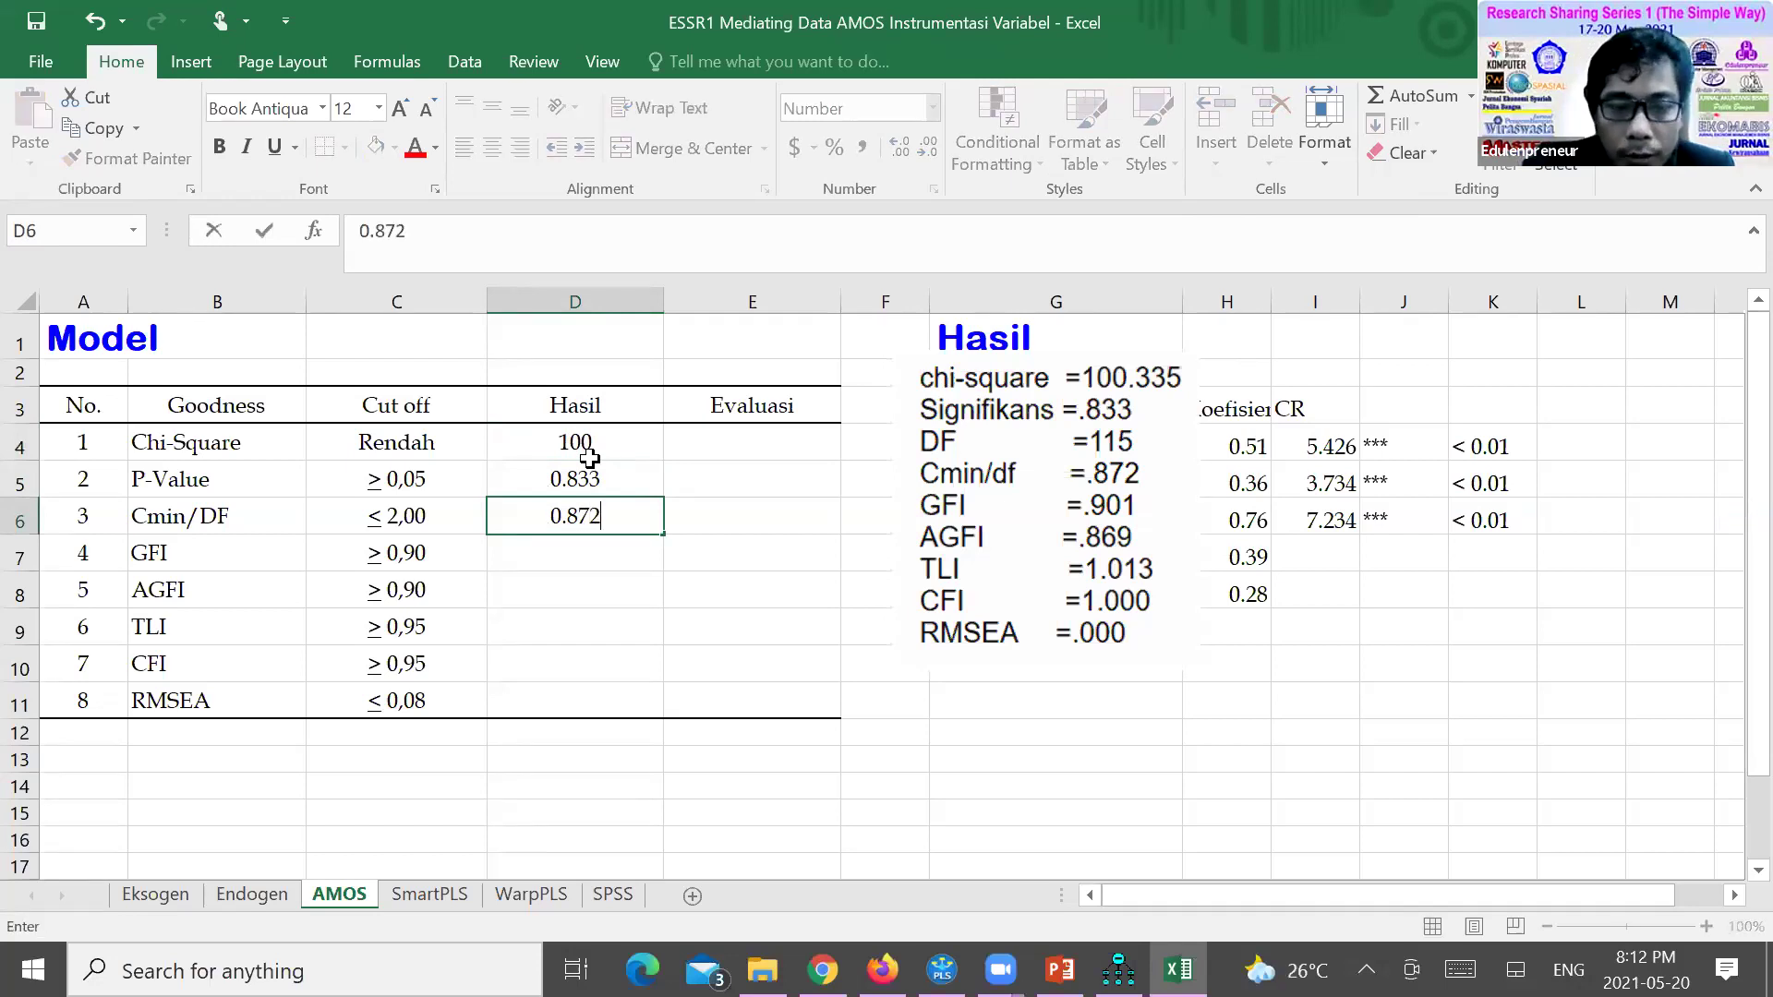
key("Return")
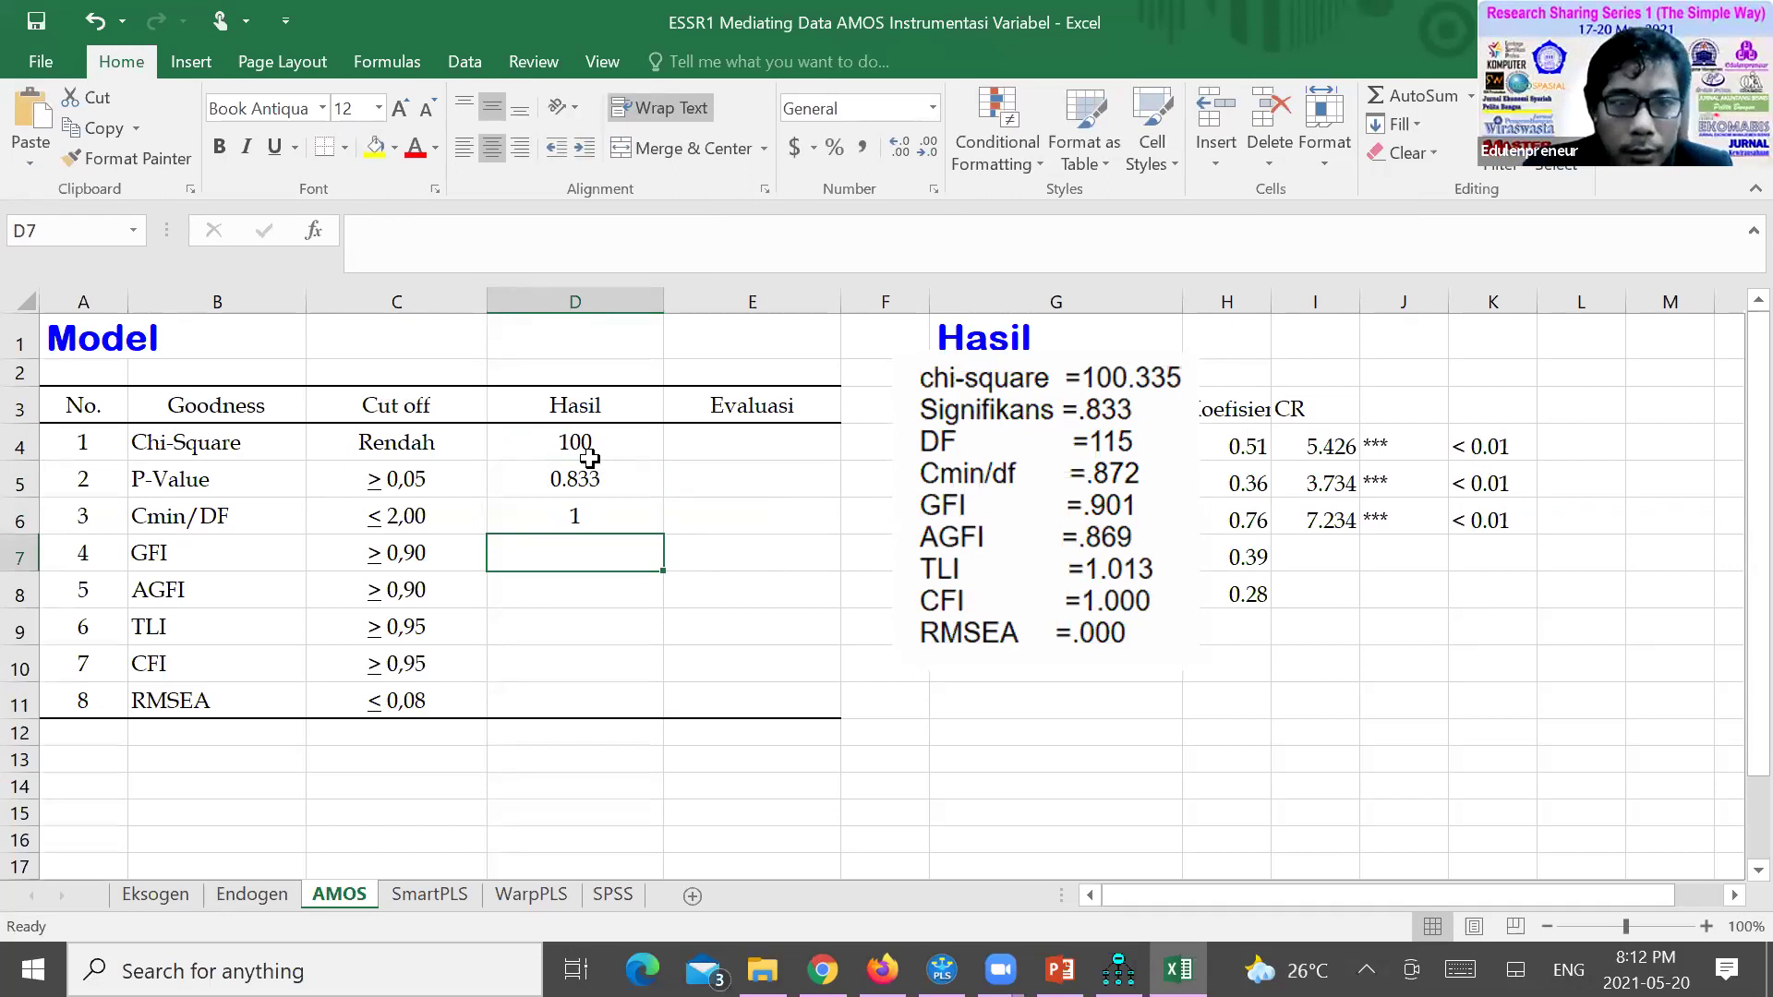
type("0.901")
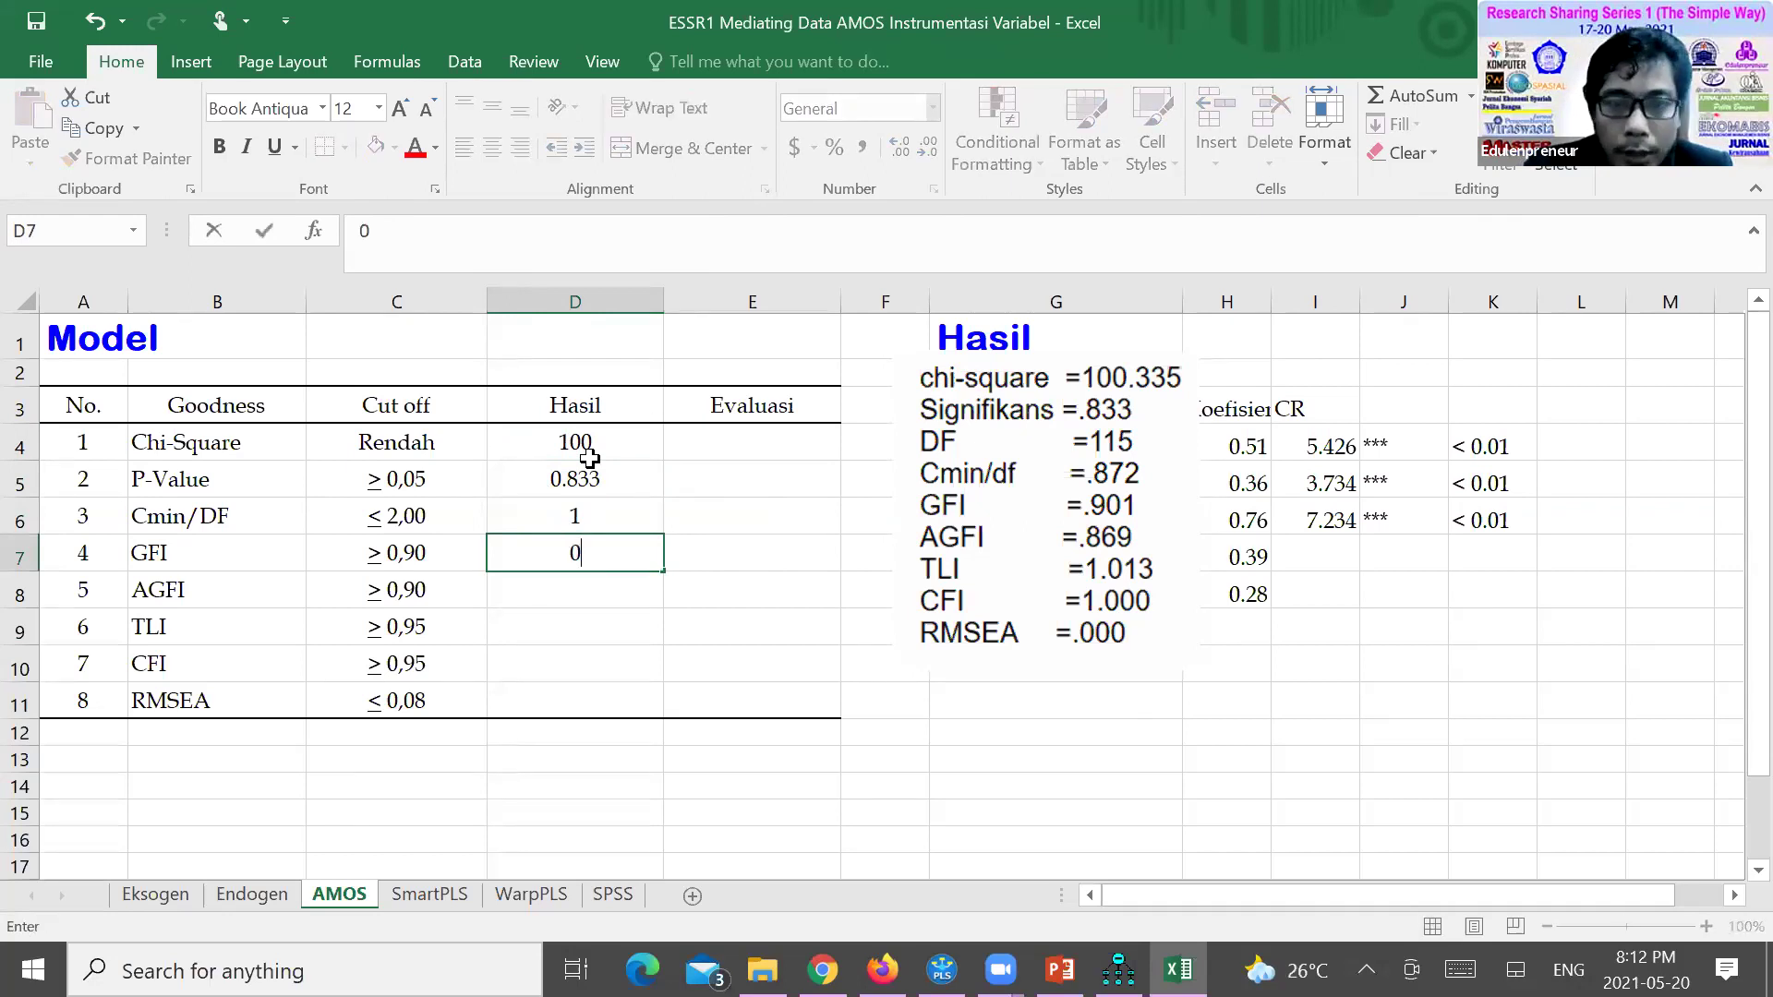
key("Return")
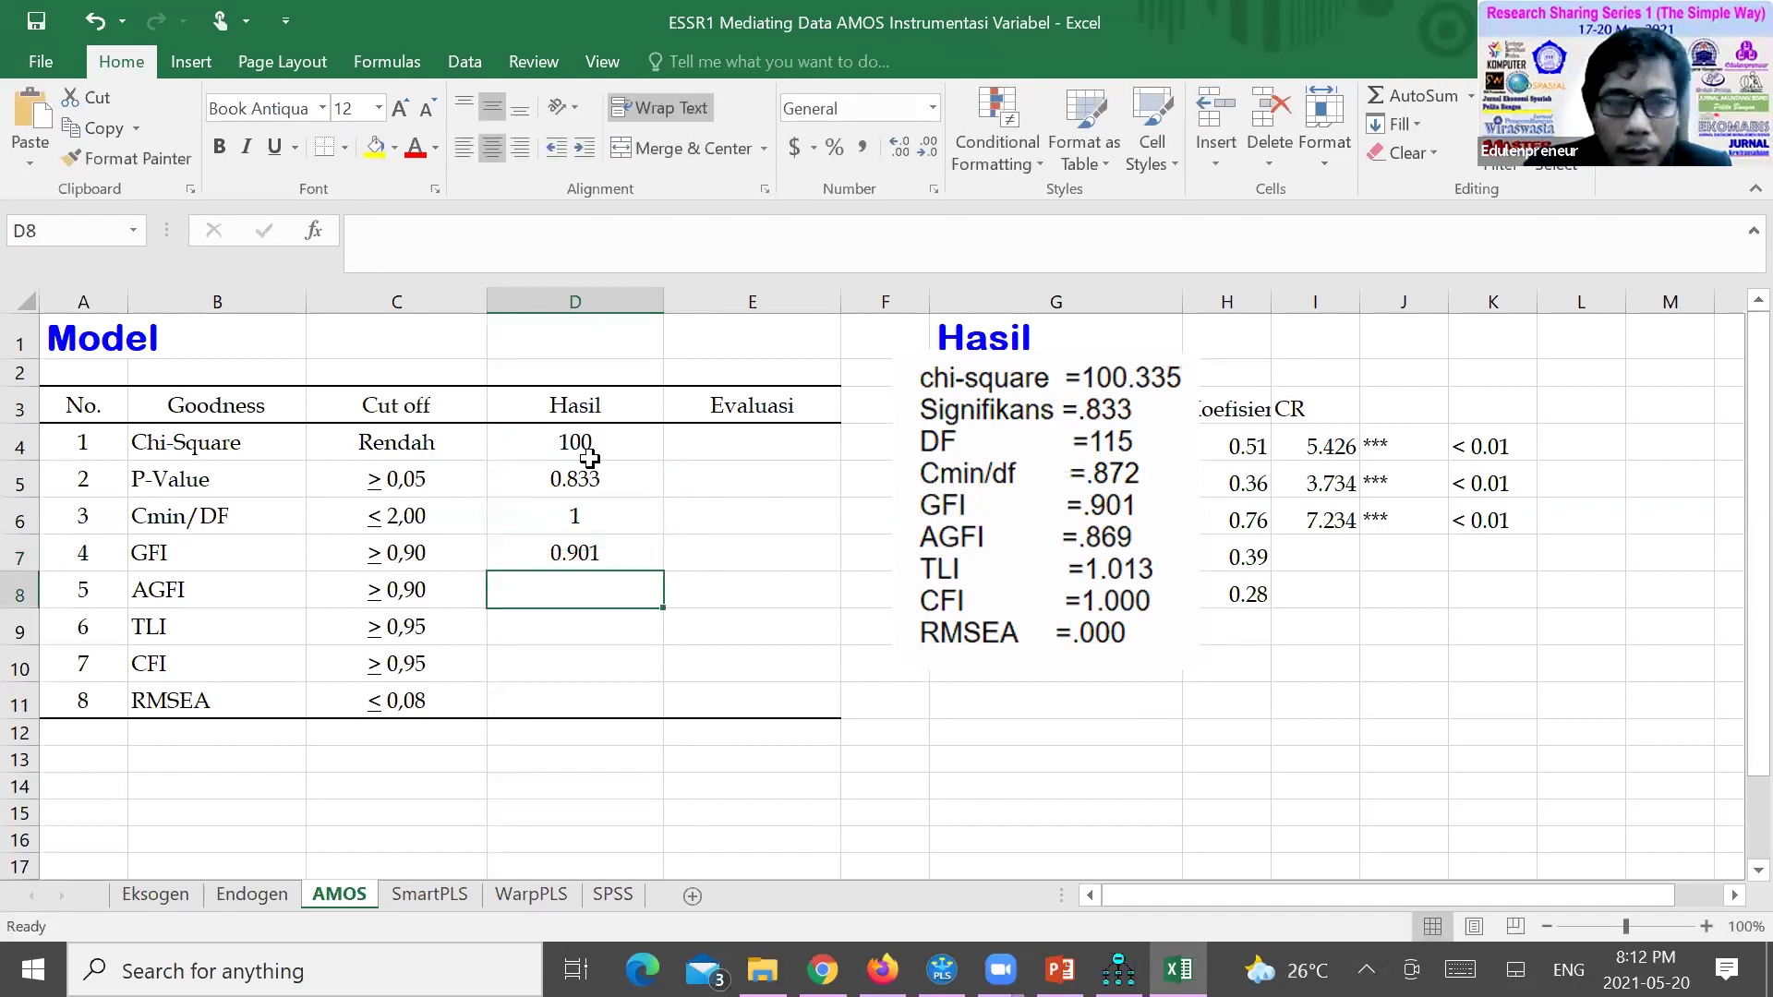
type("0")
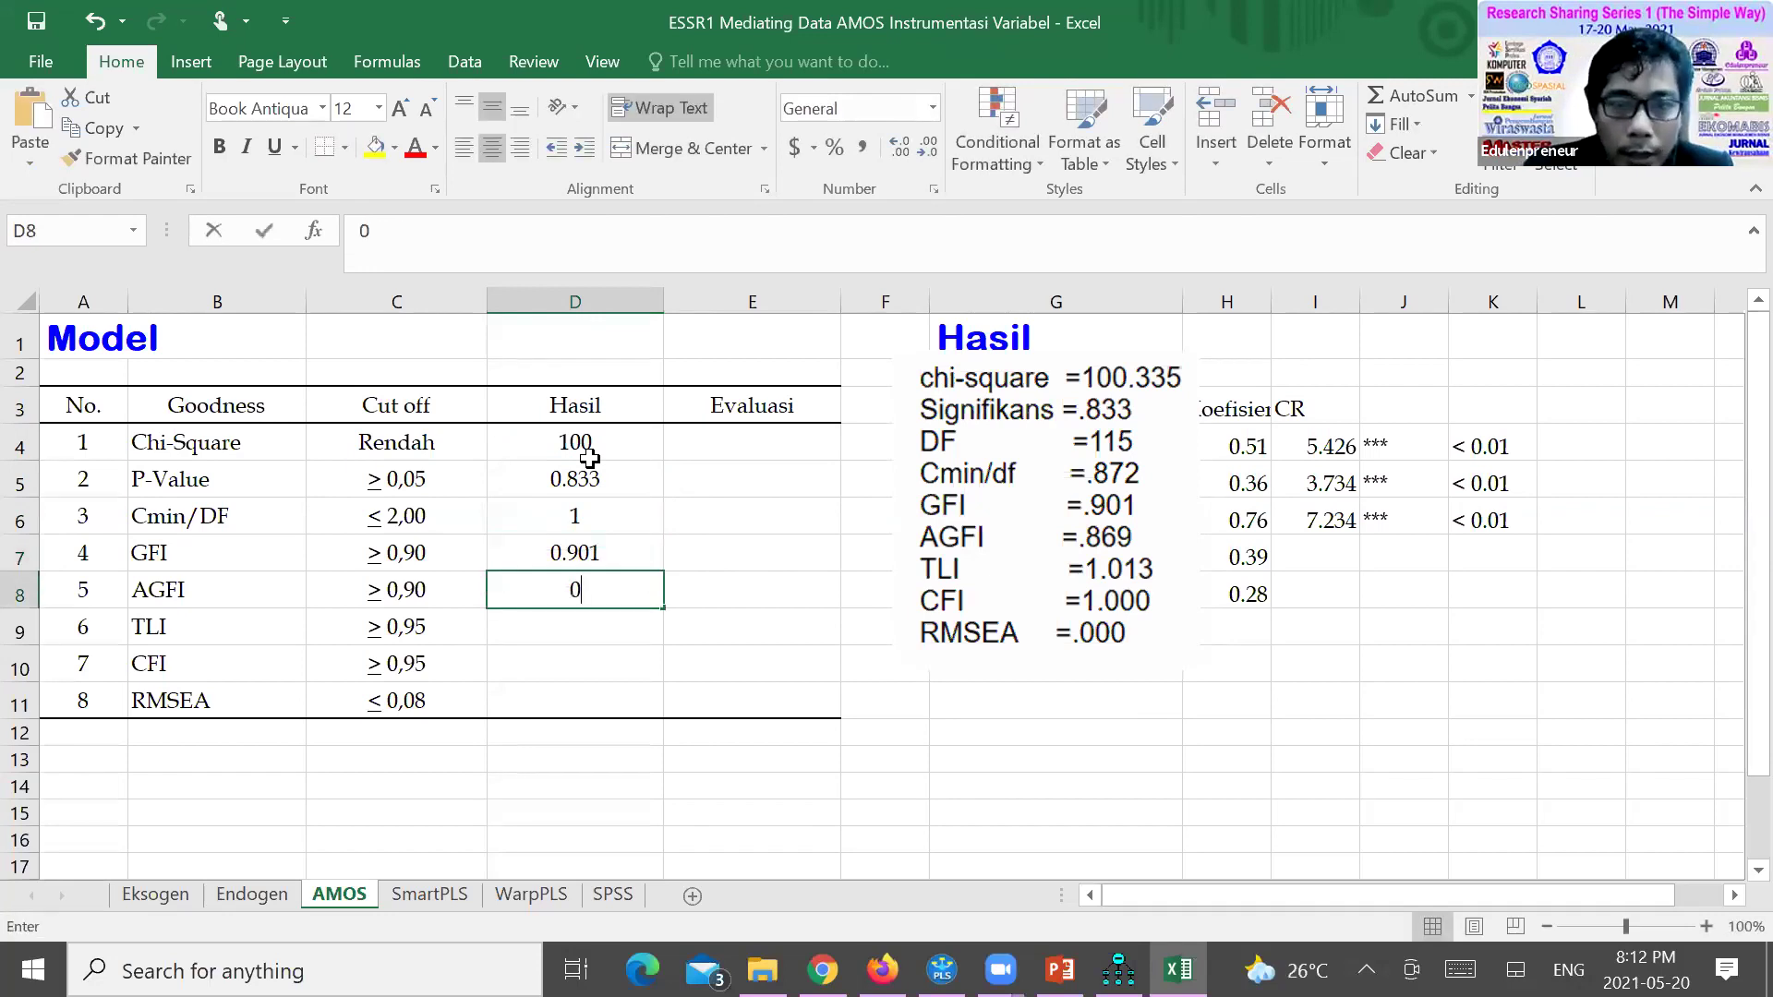
type(".869")
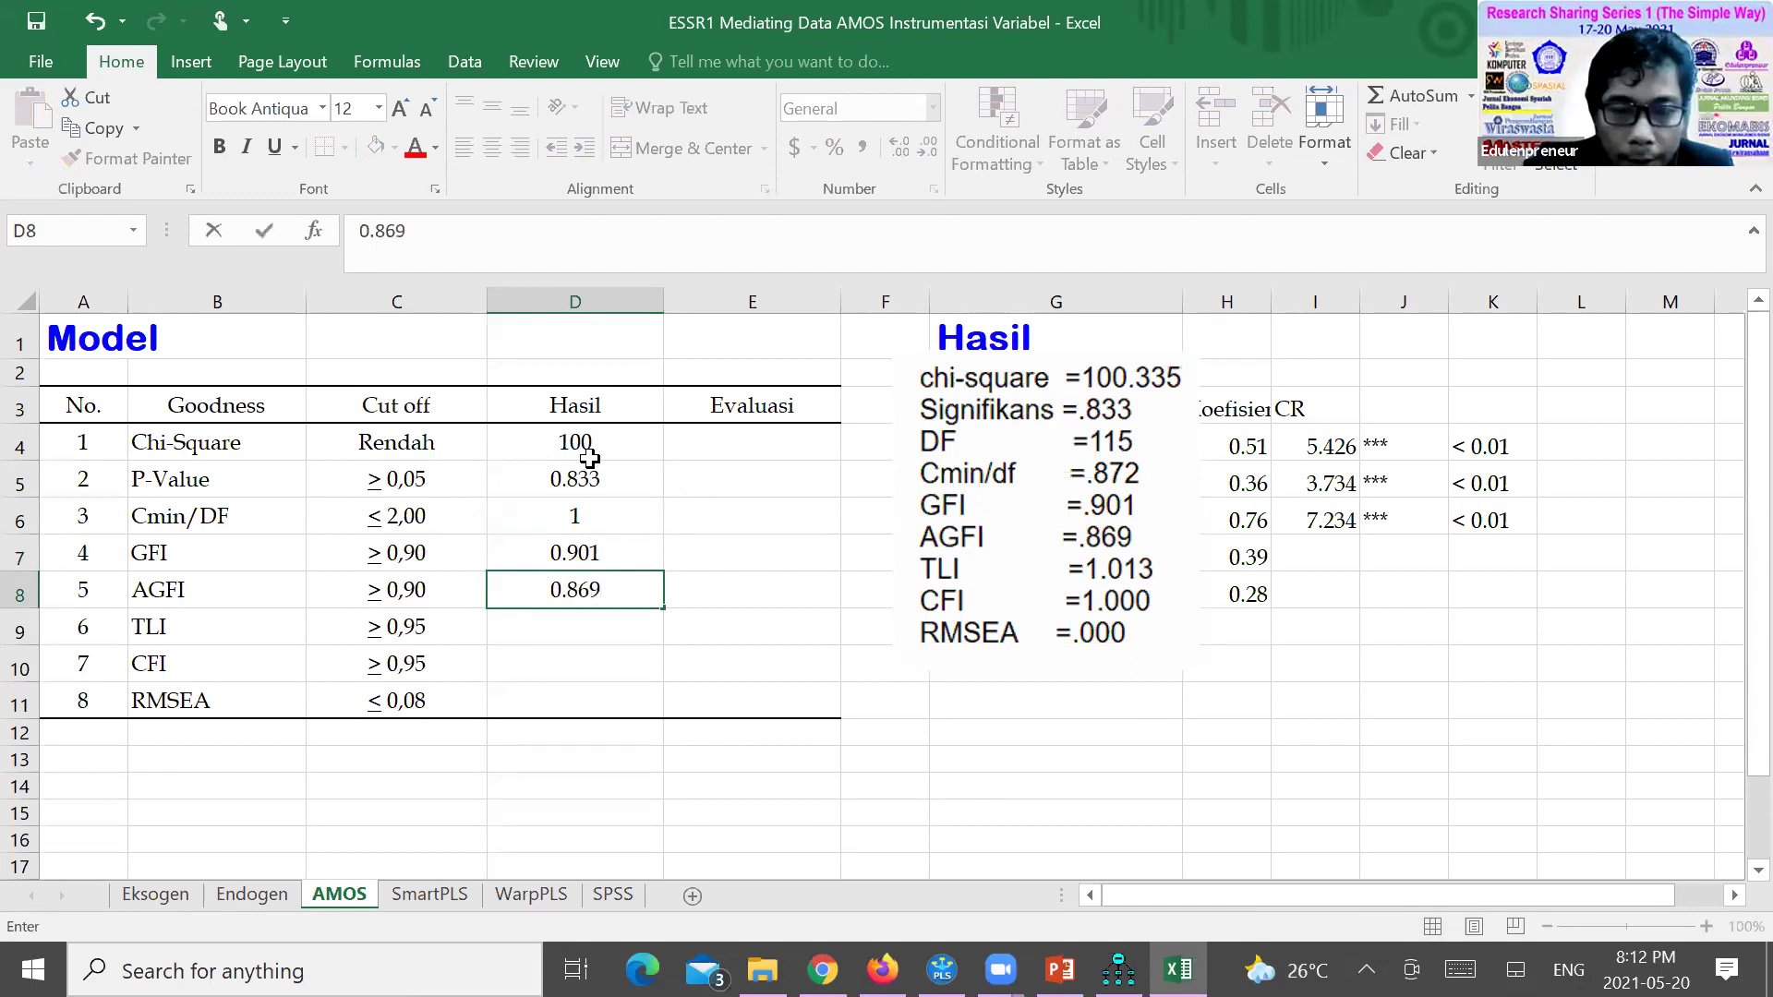
key("Return")
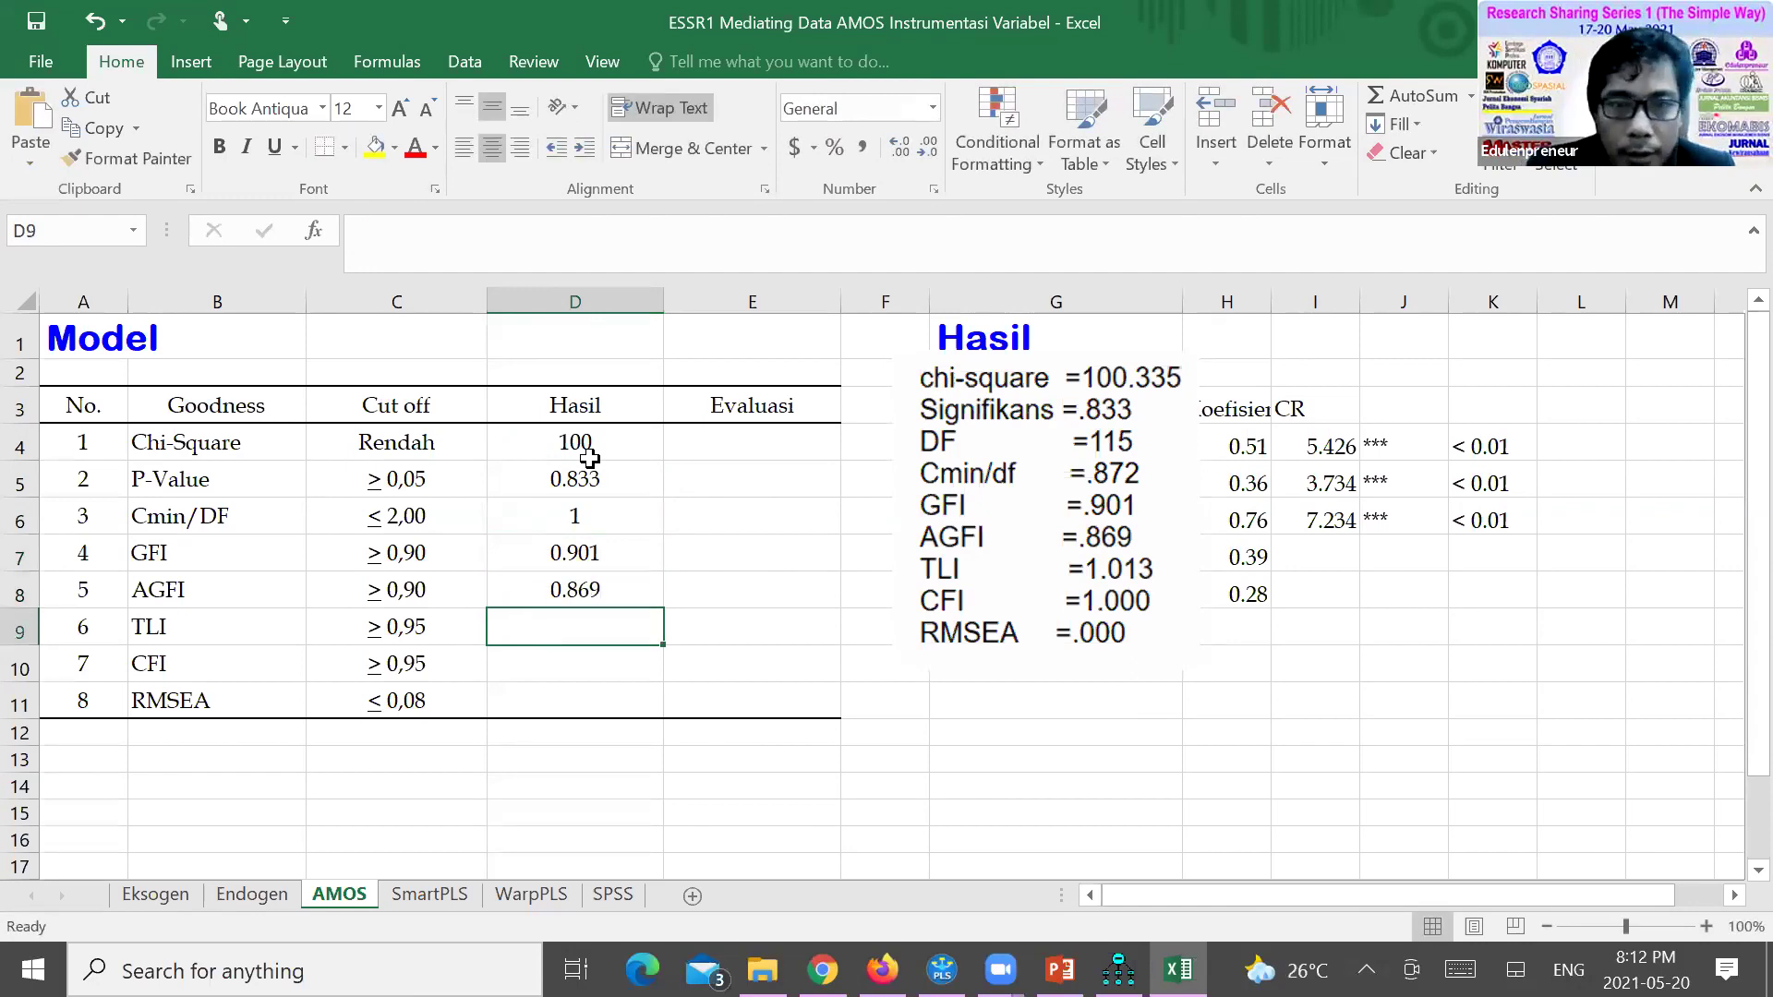
Fill the Hasil column with 1.013 for TLI, 1.000 for CFI and 0.000 for RMSEA
type("1.0")
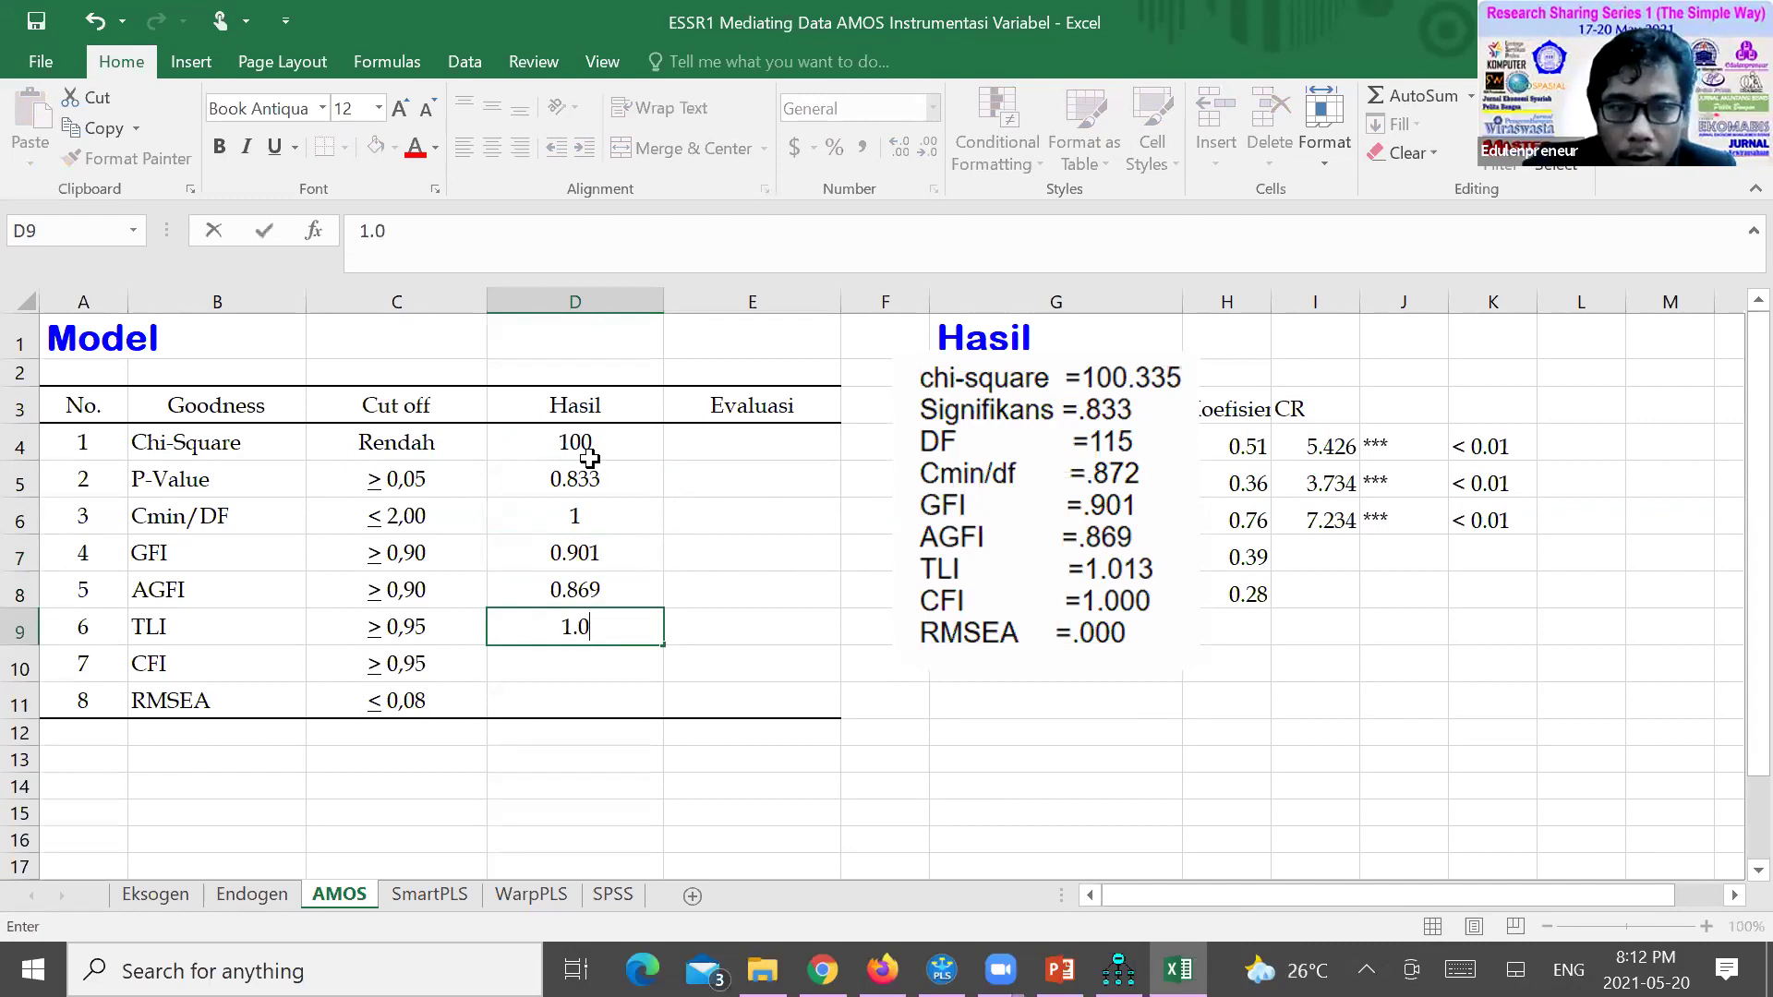
type("13")
key("Return")
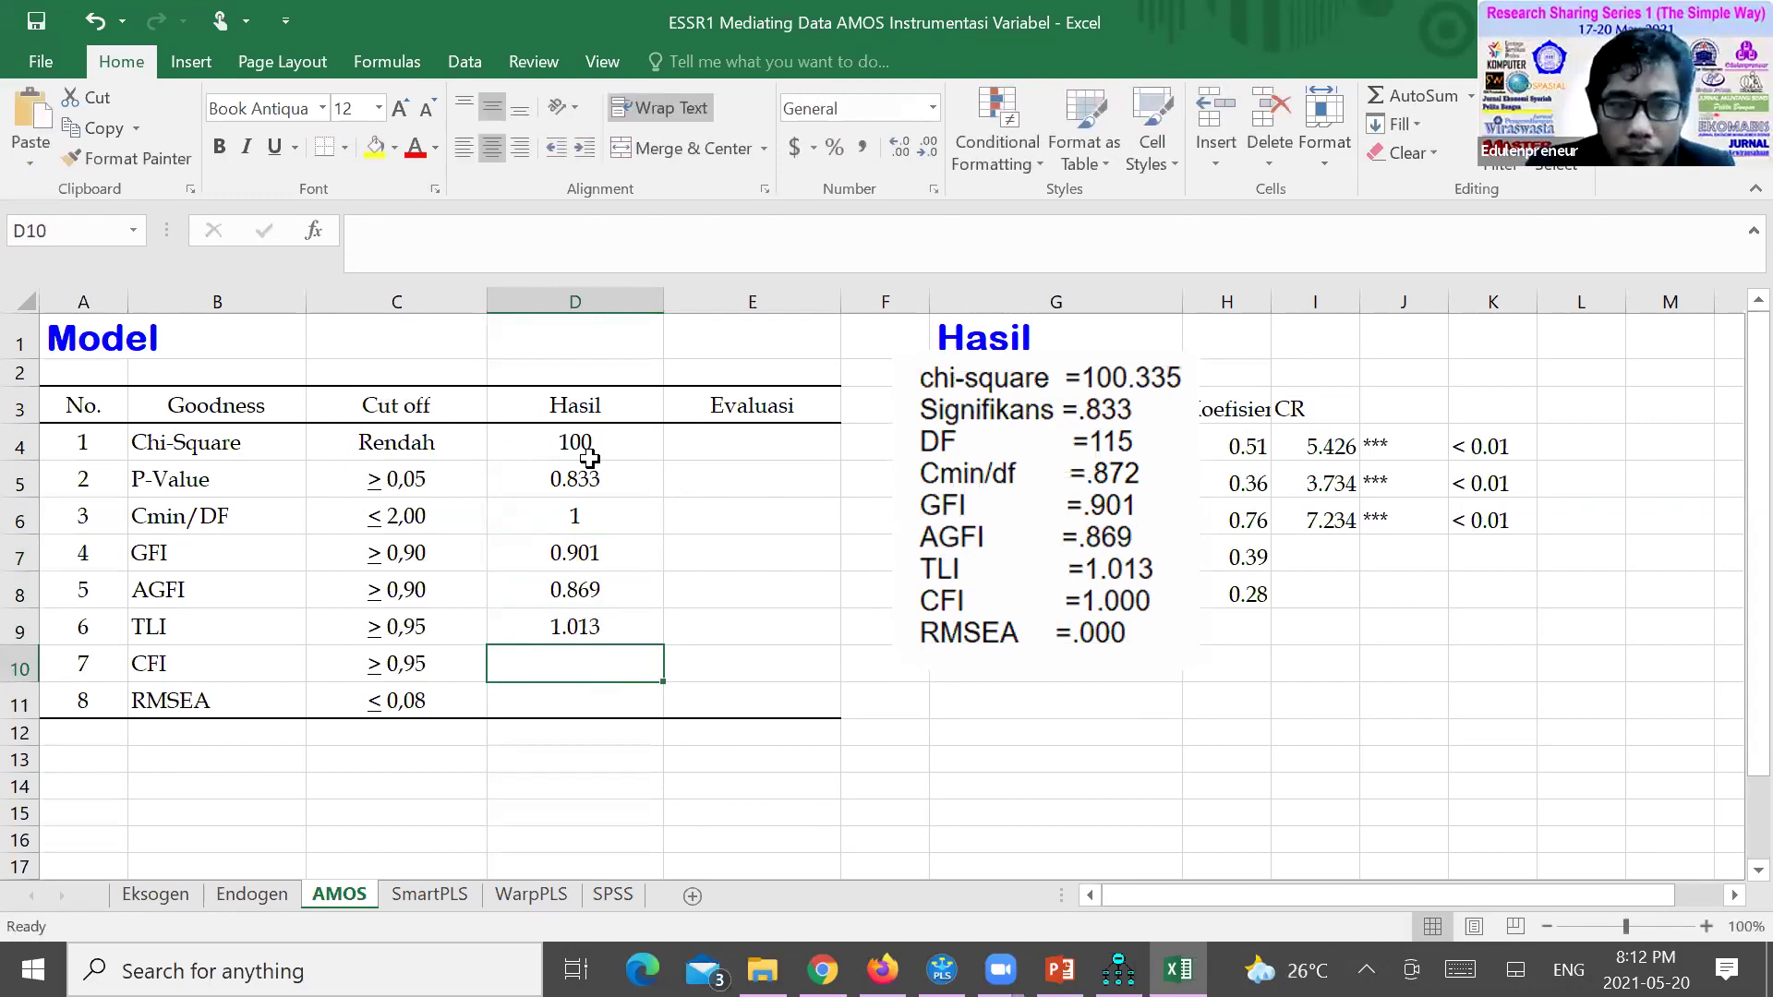
type("1.000")
key("Return")
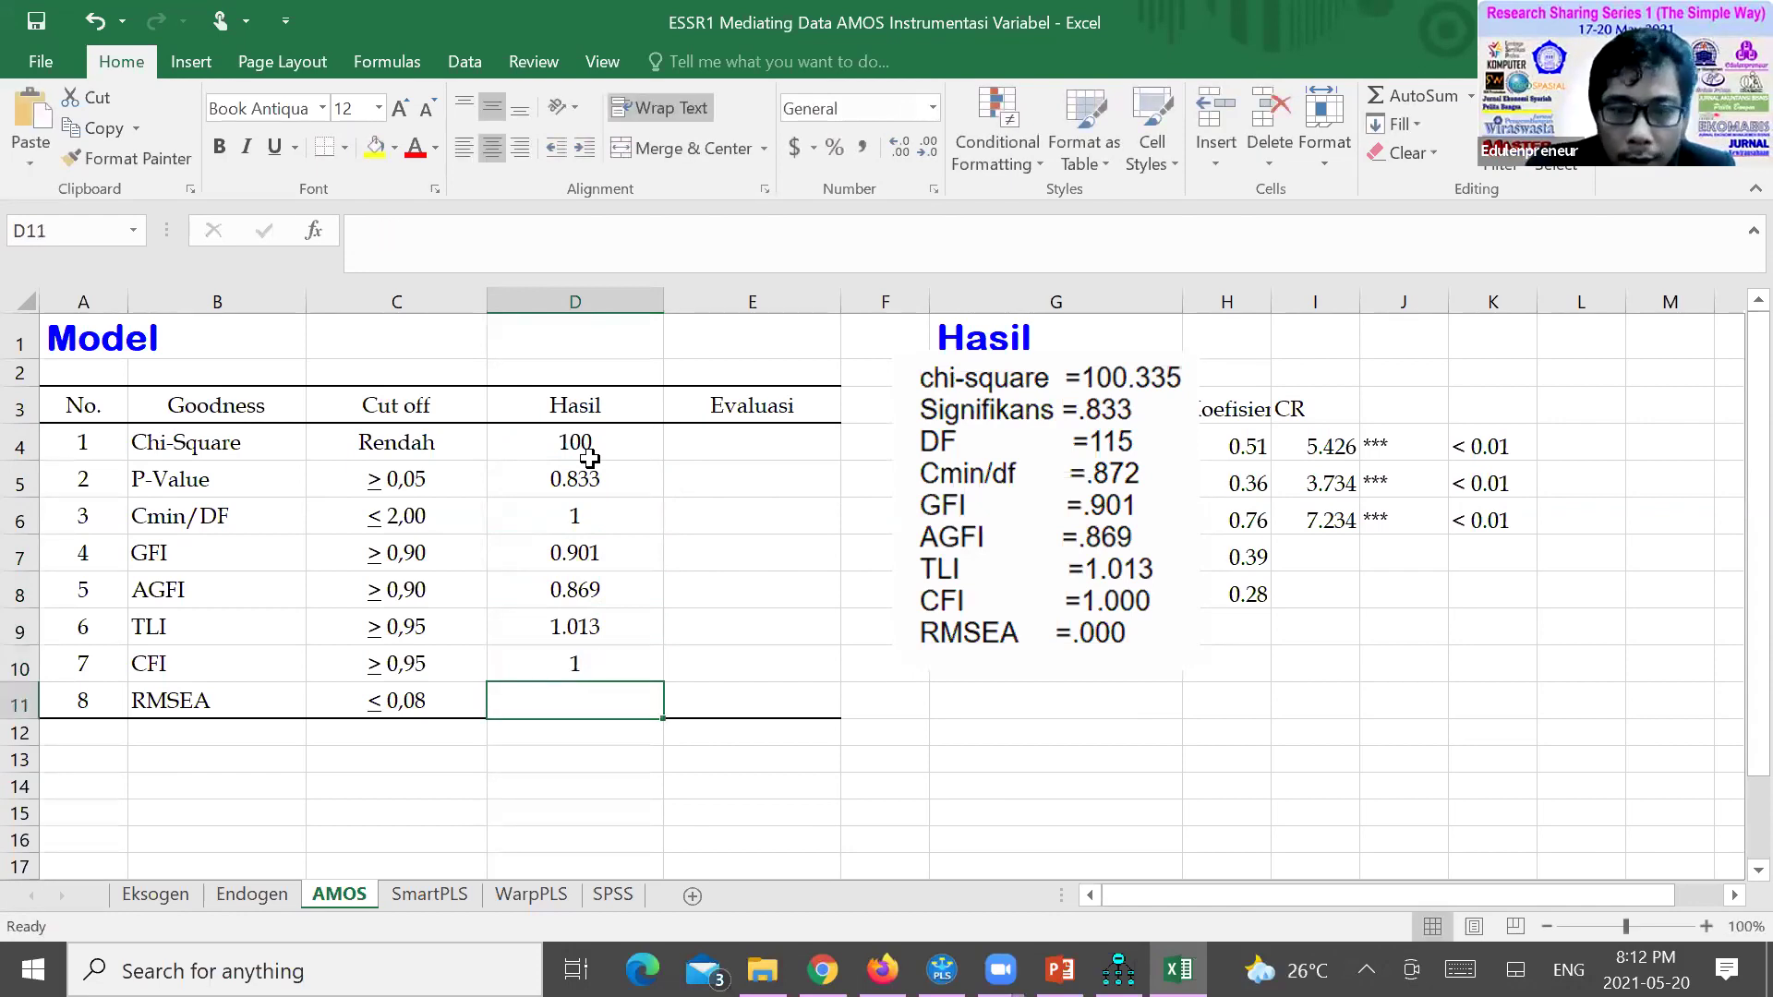
type("0.00")
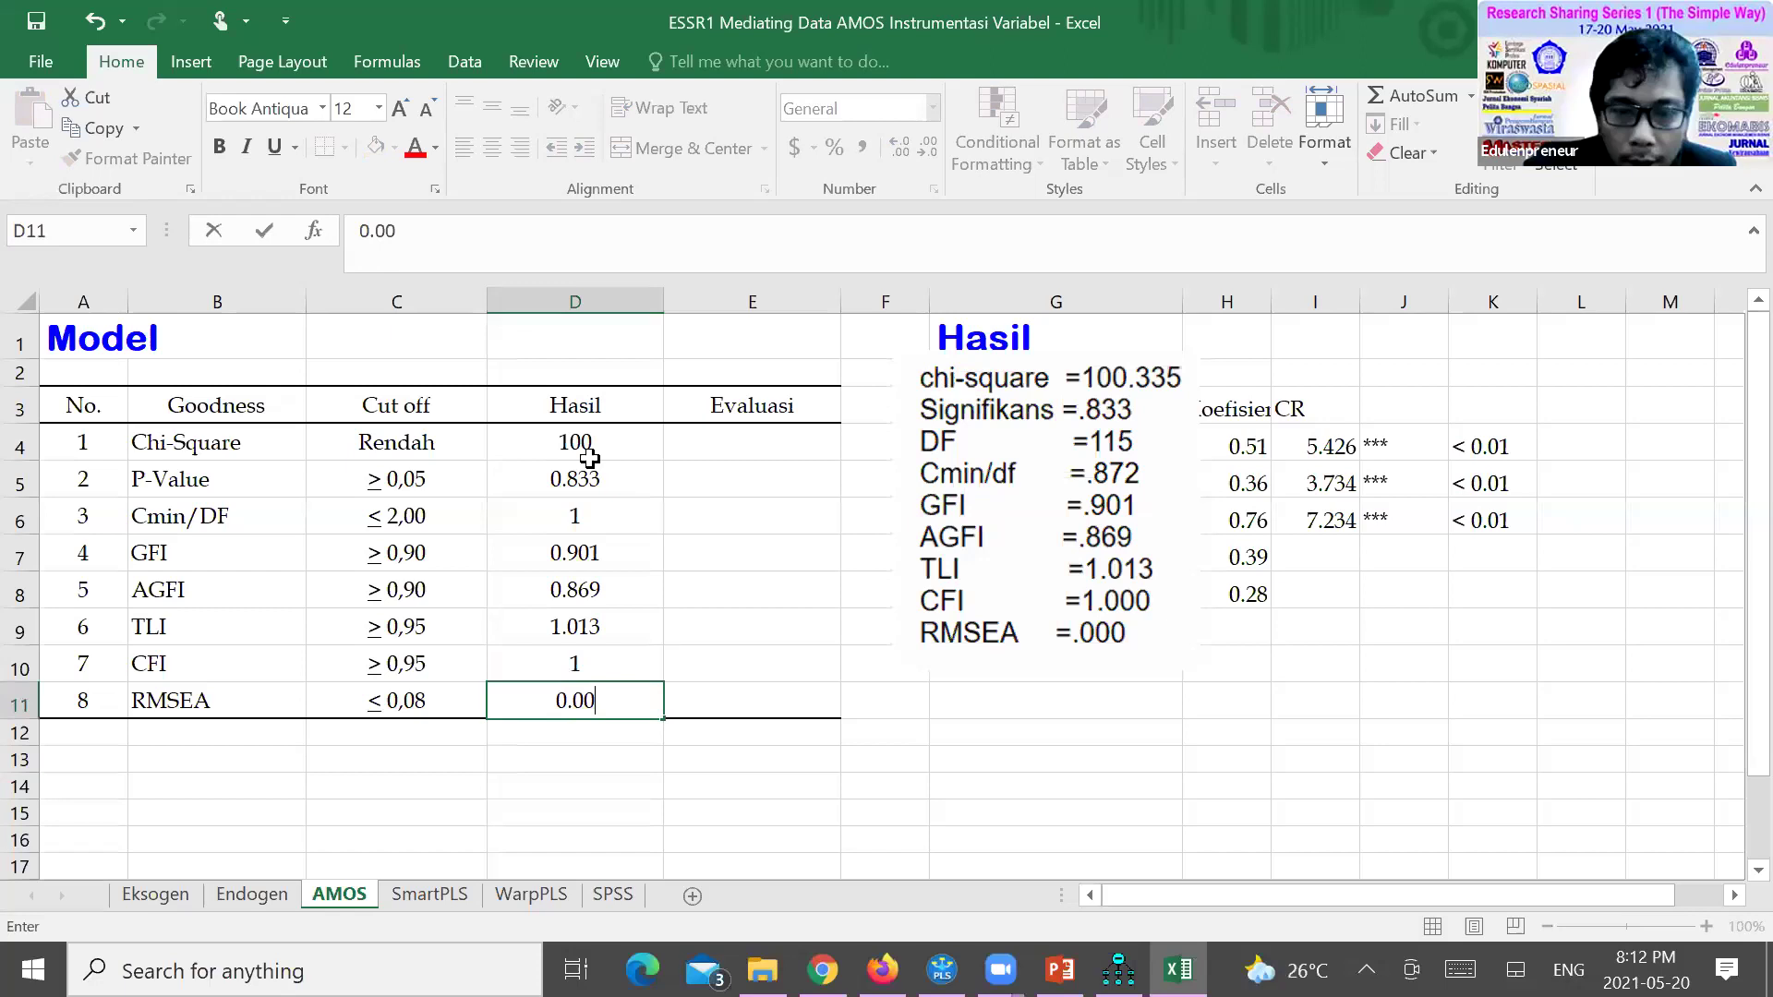
type("0")
Format the Hasil values in D4:D11 as Number with three decimal places
left_click_drag(575, 442, 651, 711)
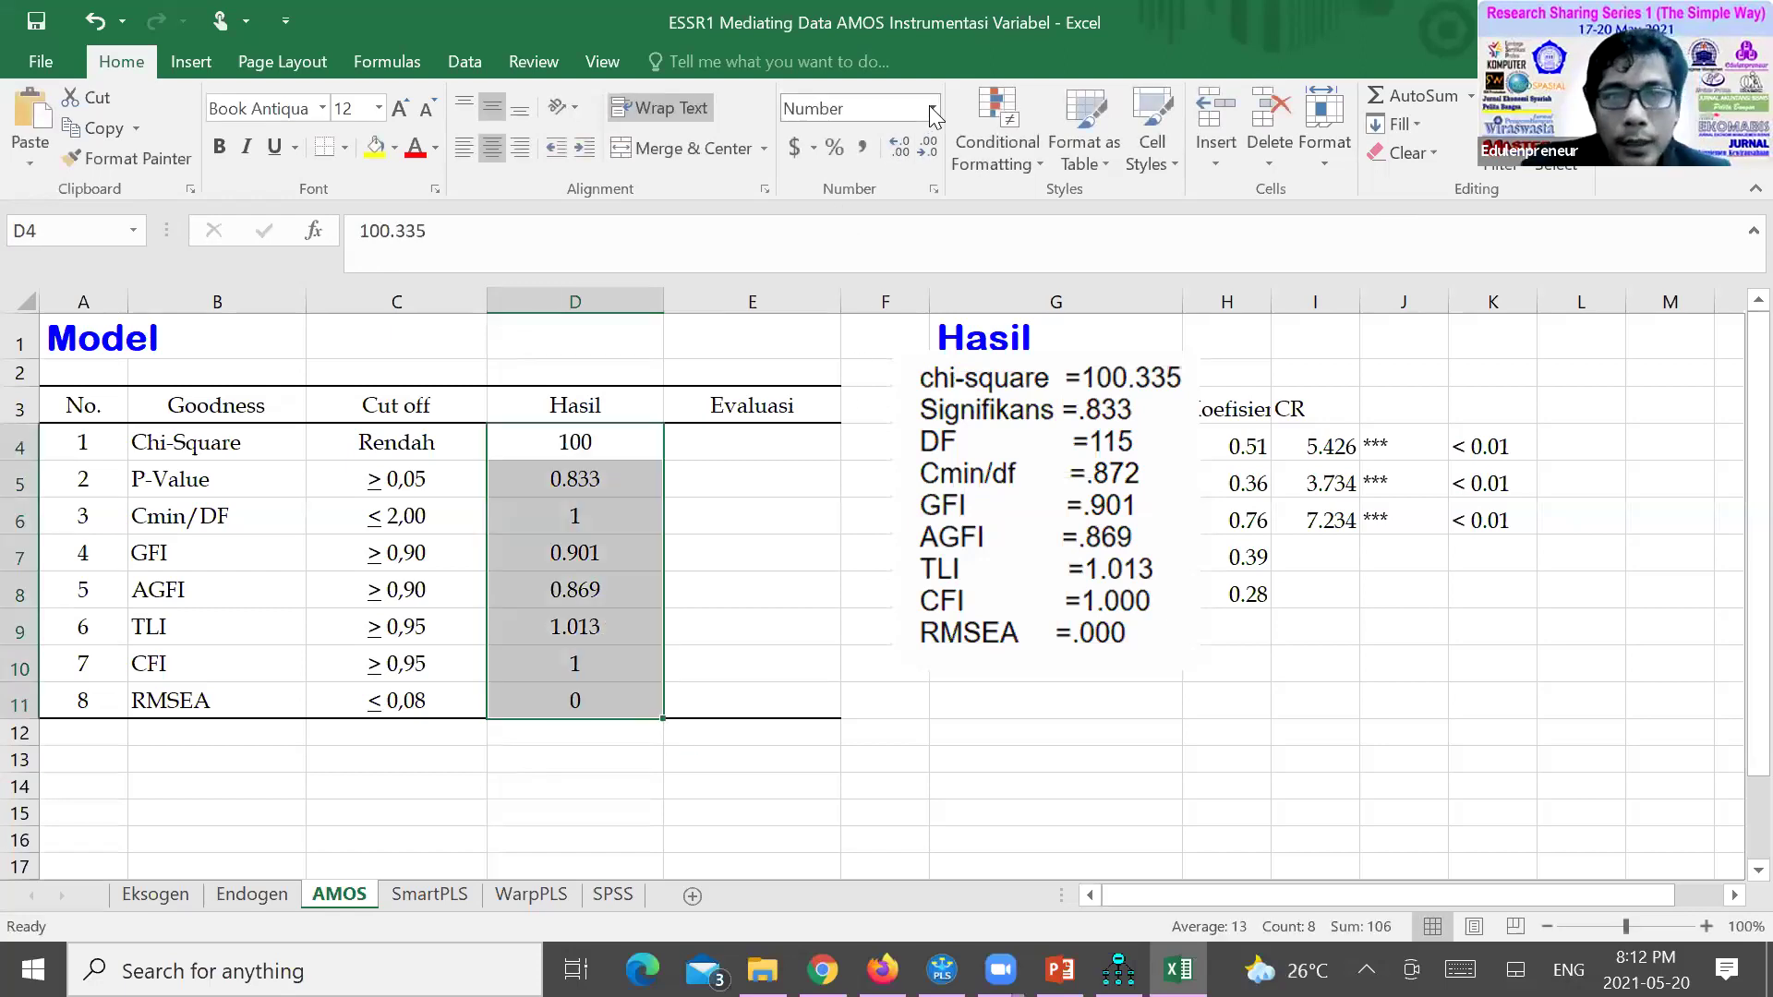
left_click(932, 109)
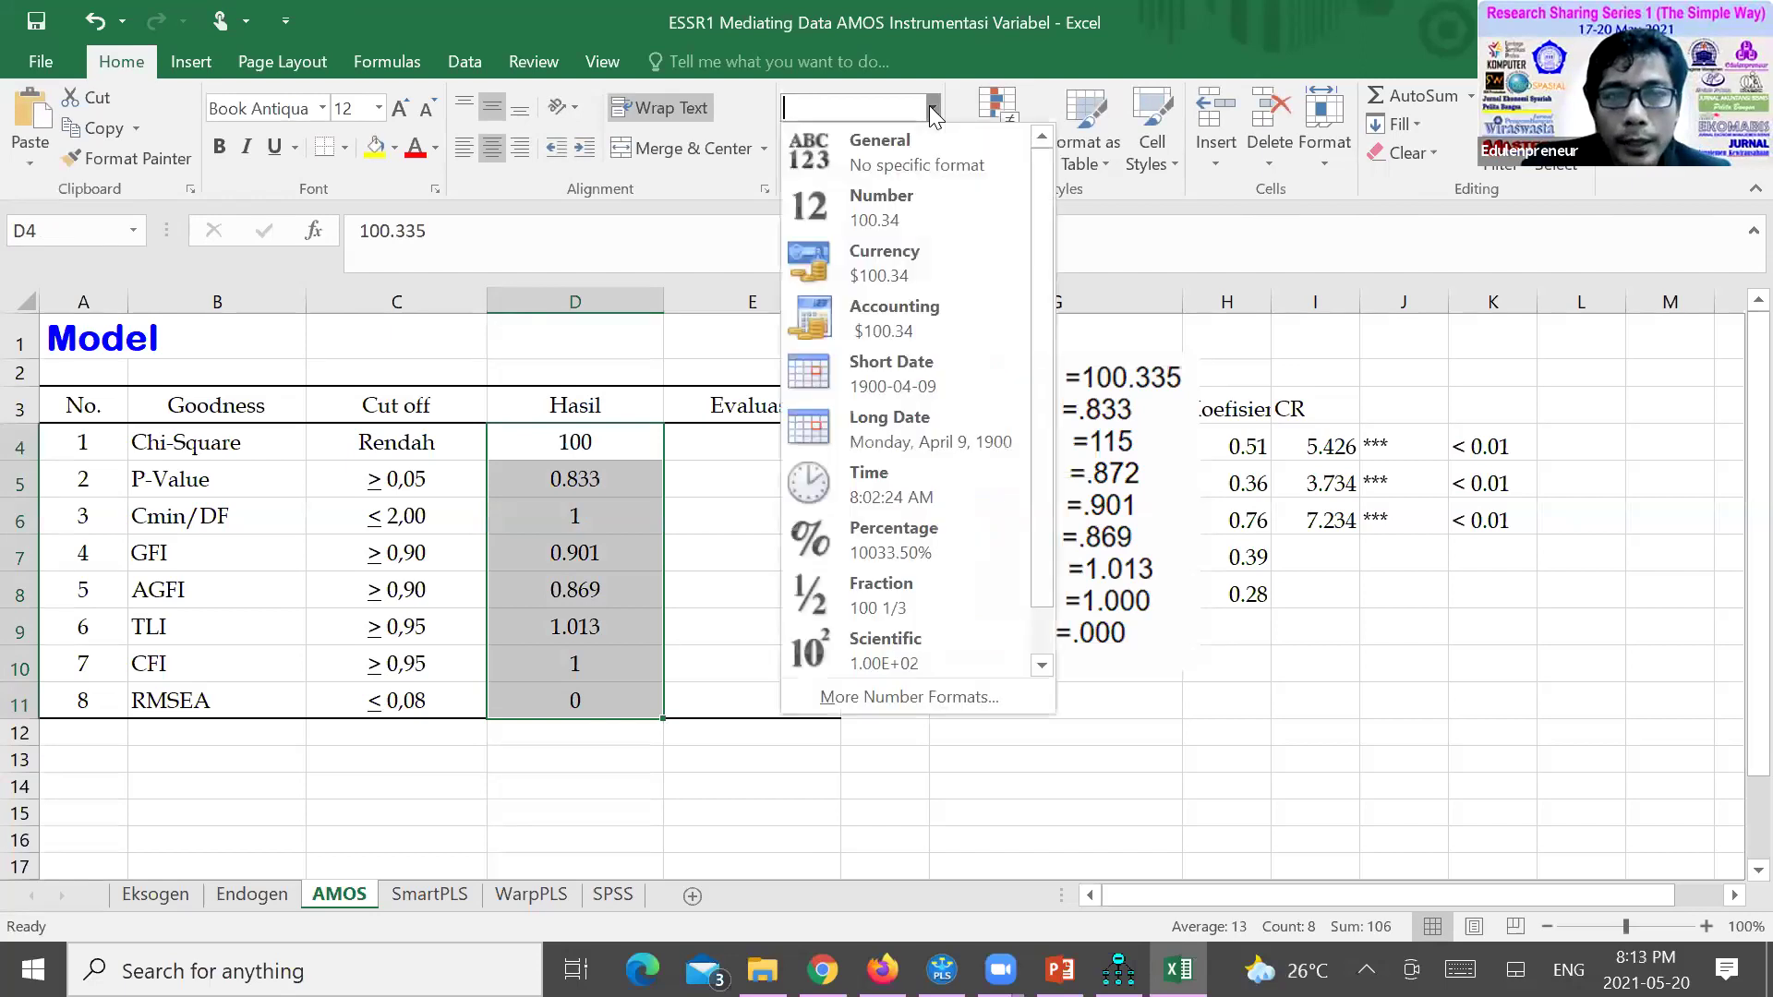
left_click(924, 213)
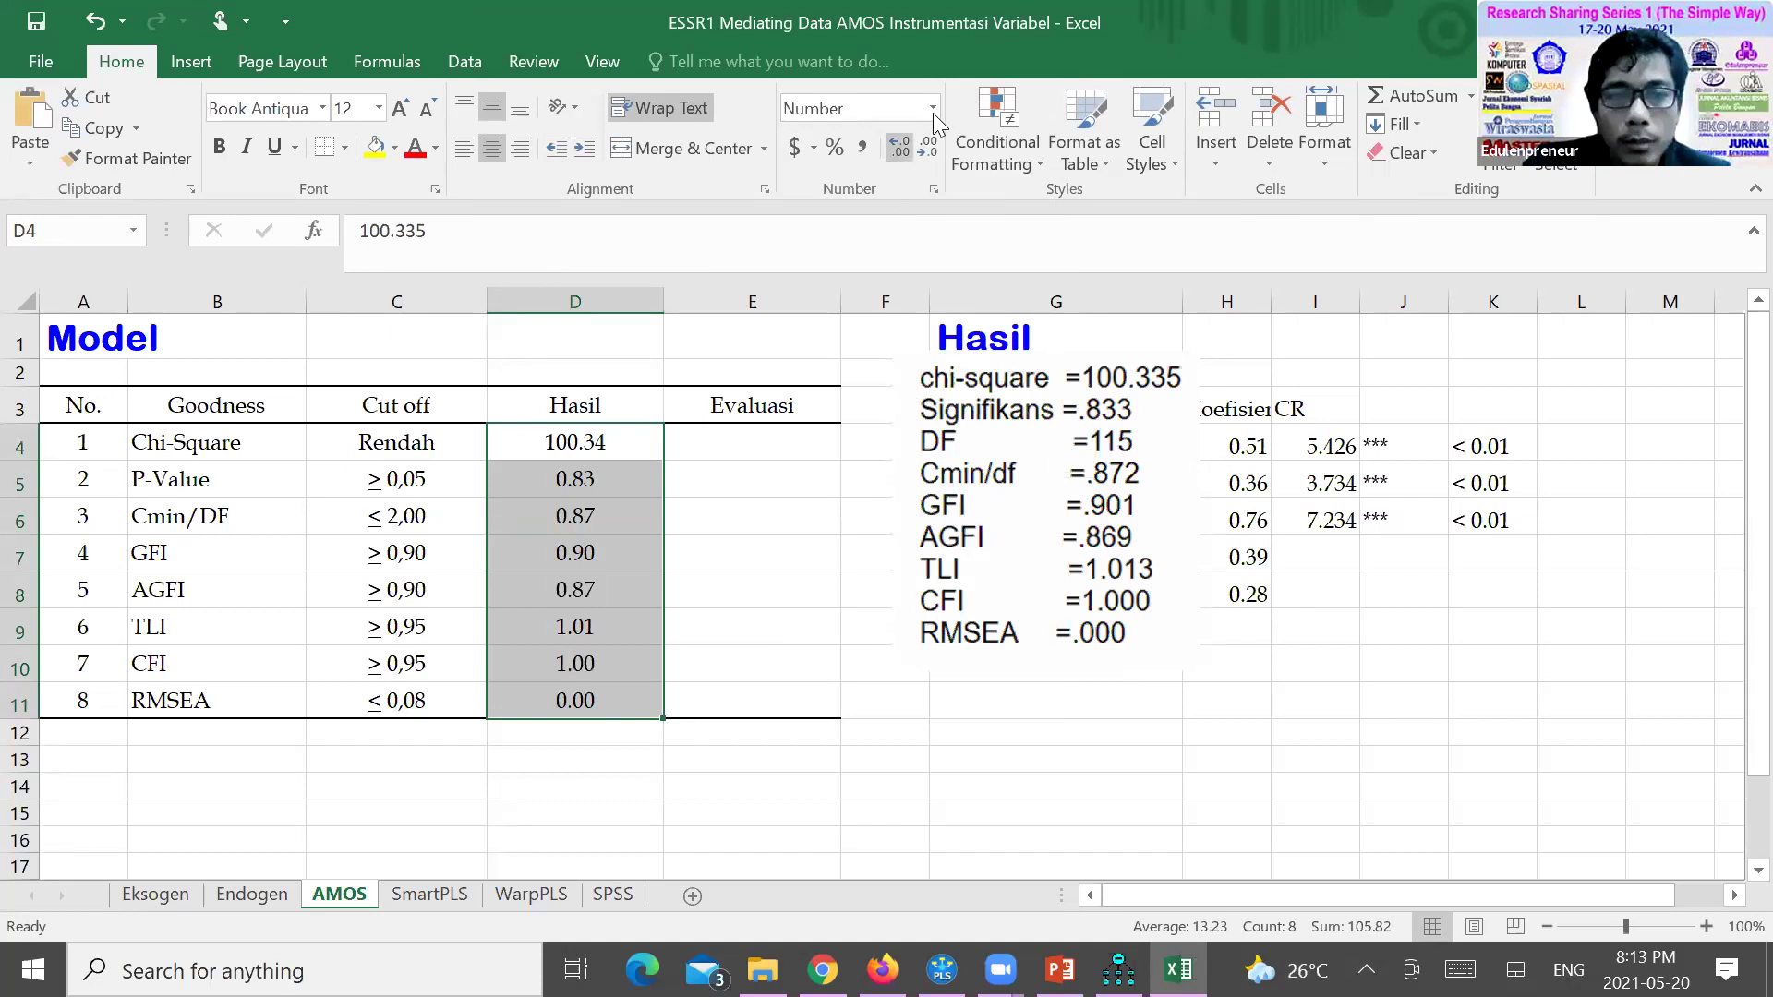
left_click(933, 190)
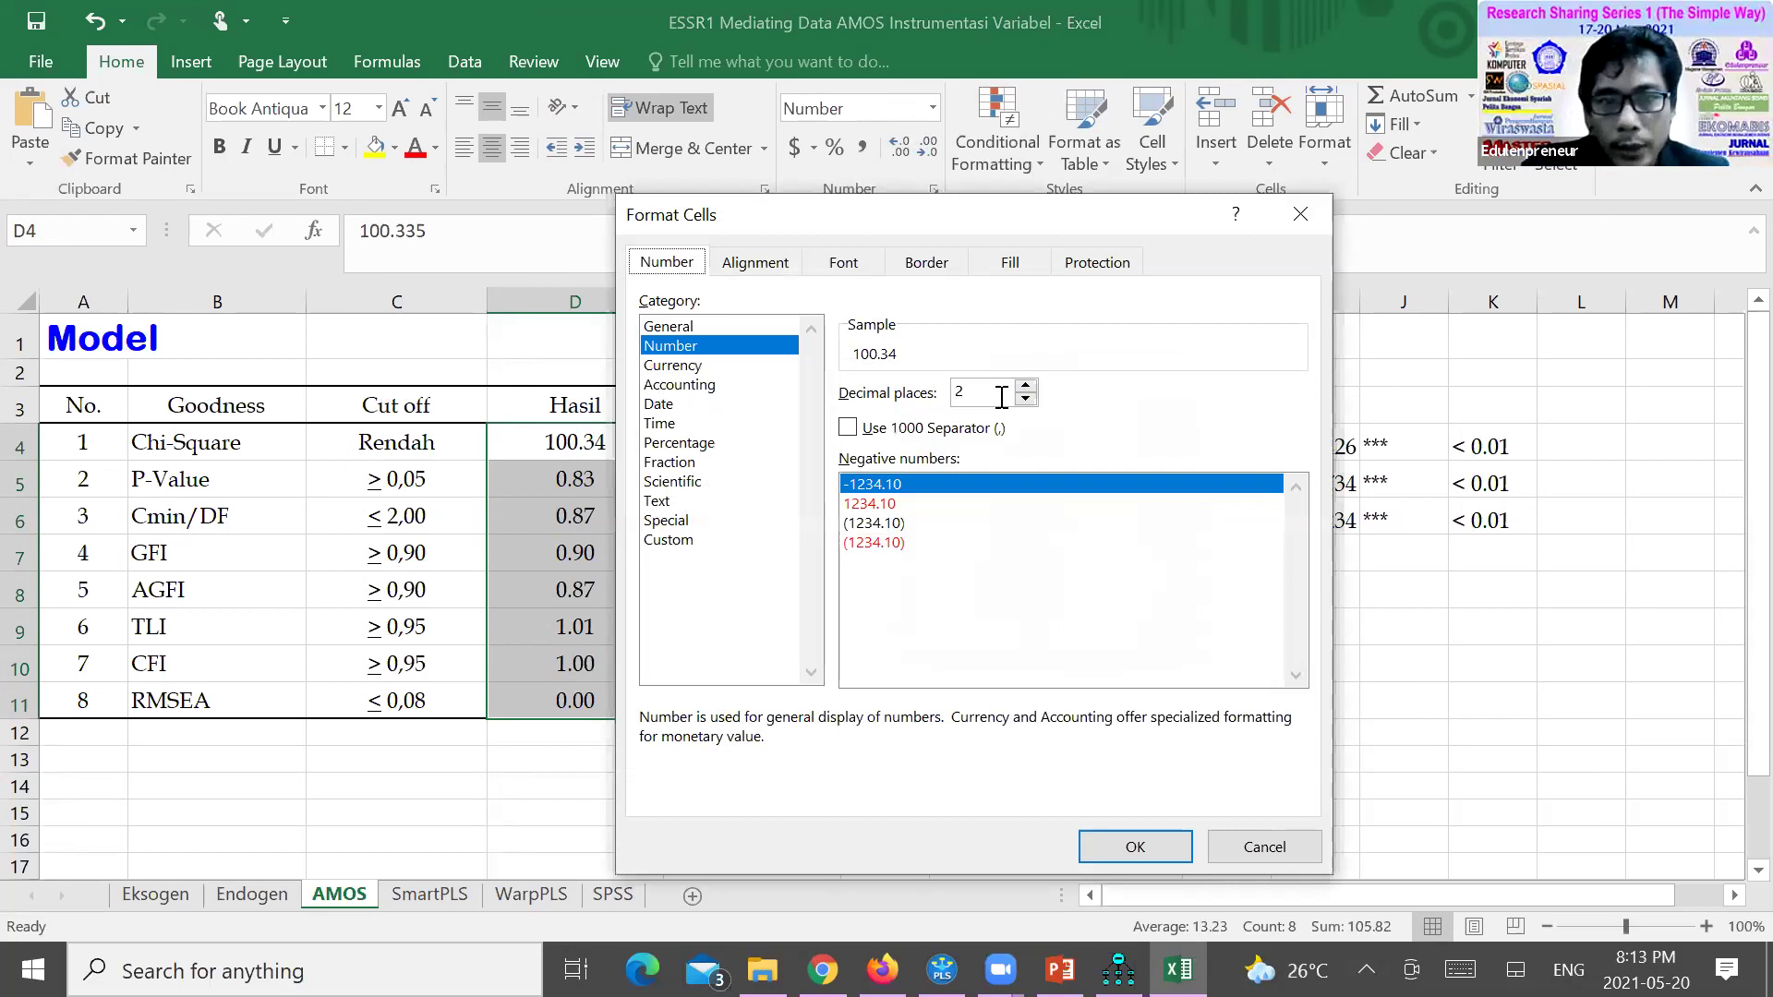
left_click(1026, 385)
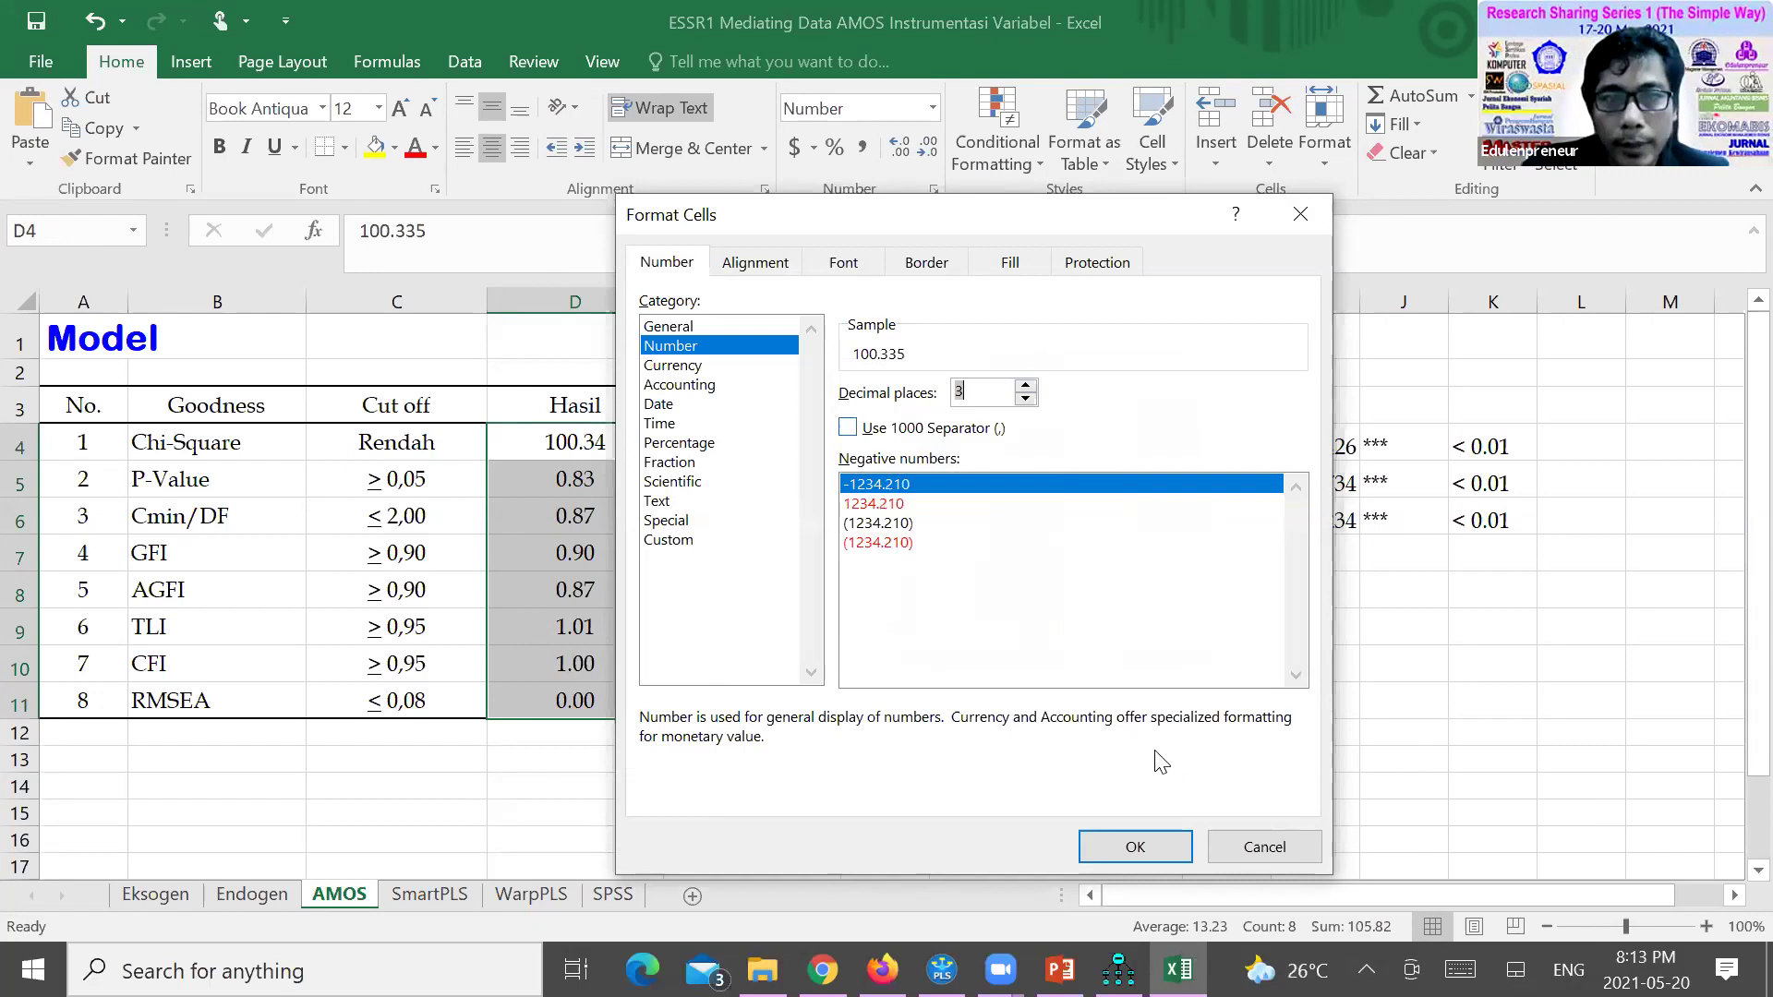
left_click(1134, 844)
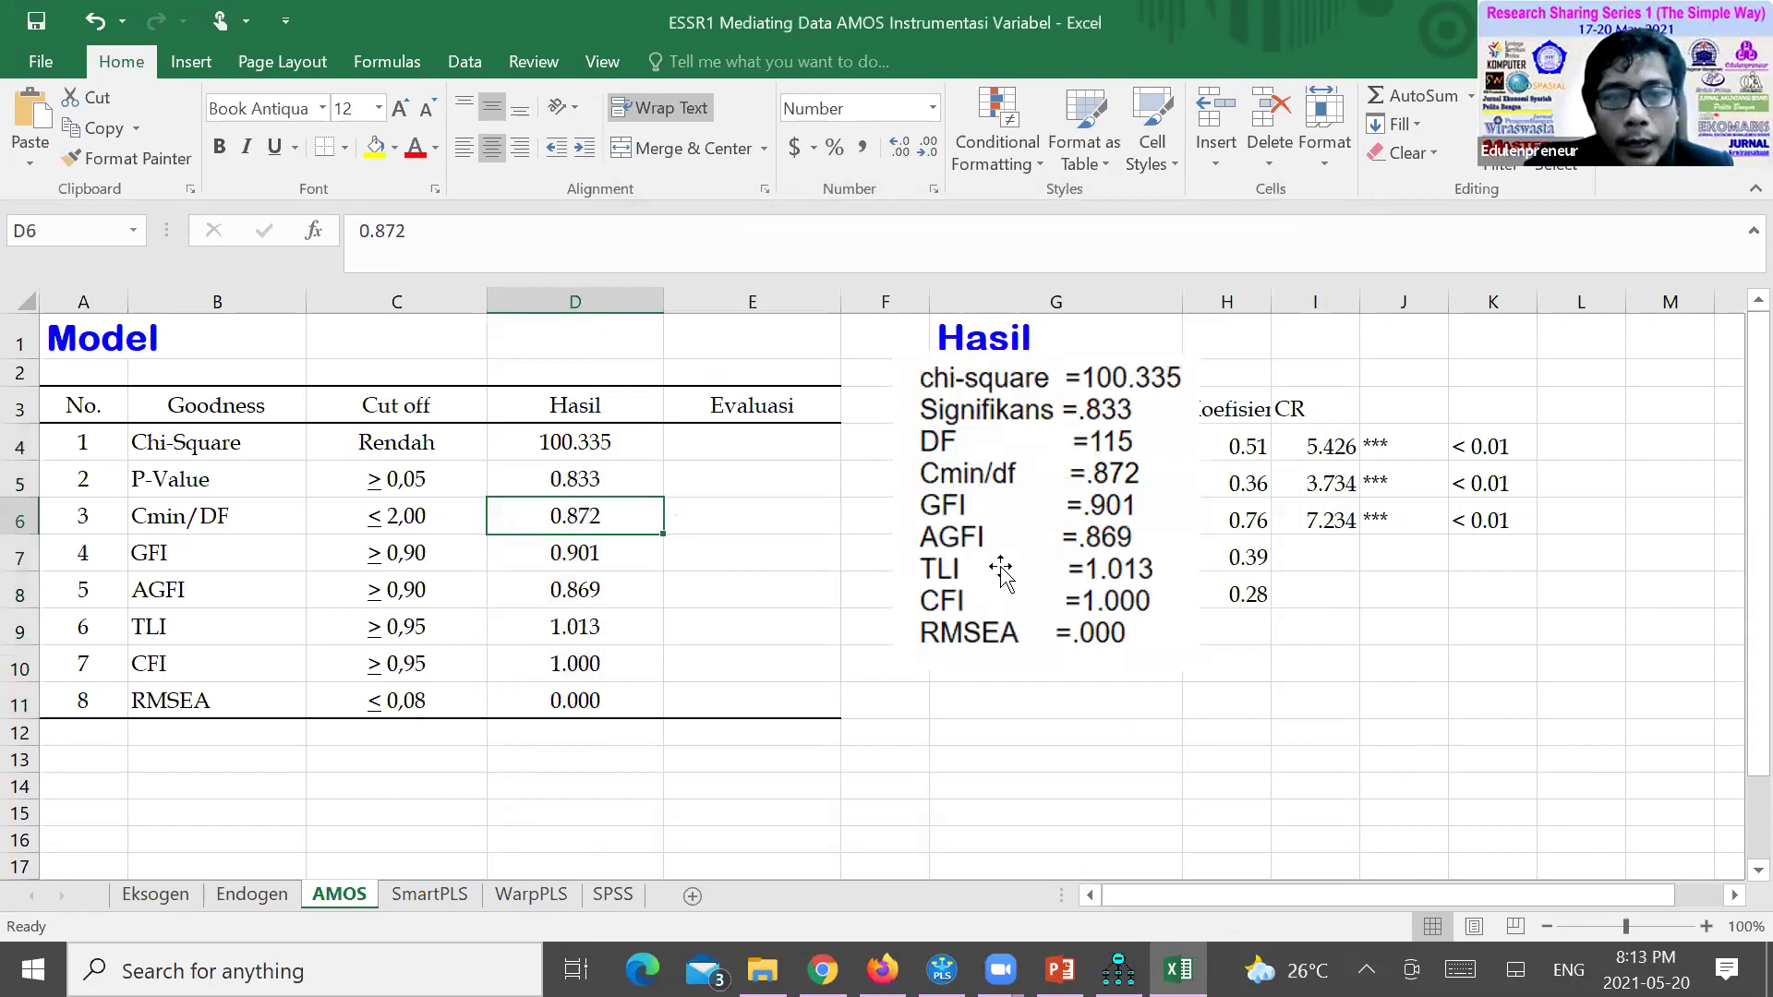
Enter "Fit" as the Evaluasi for Chi-Square in cell E4
key("Right")
key("Up")
key("Up")
type("Fit")
key("Return")
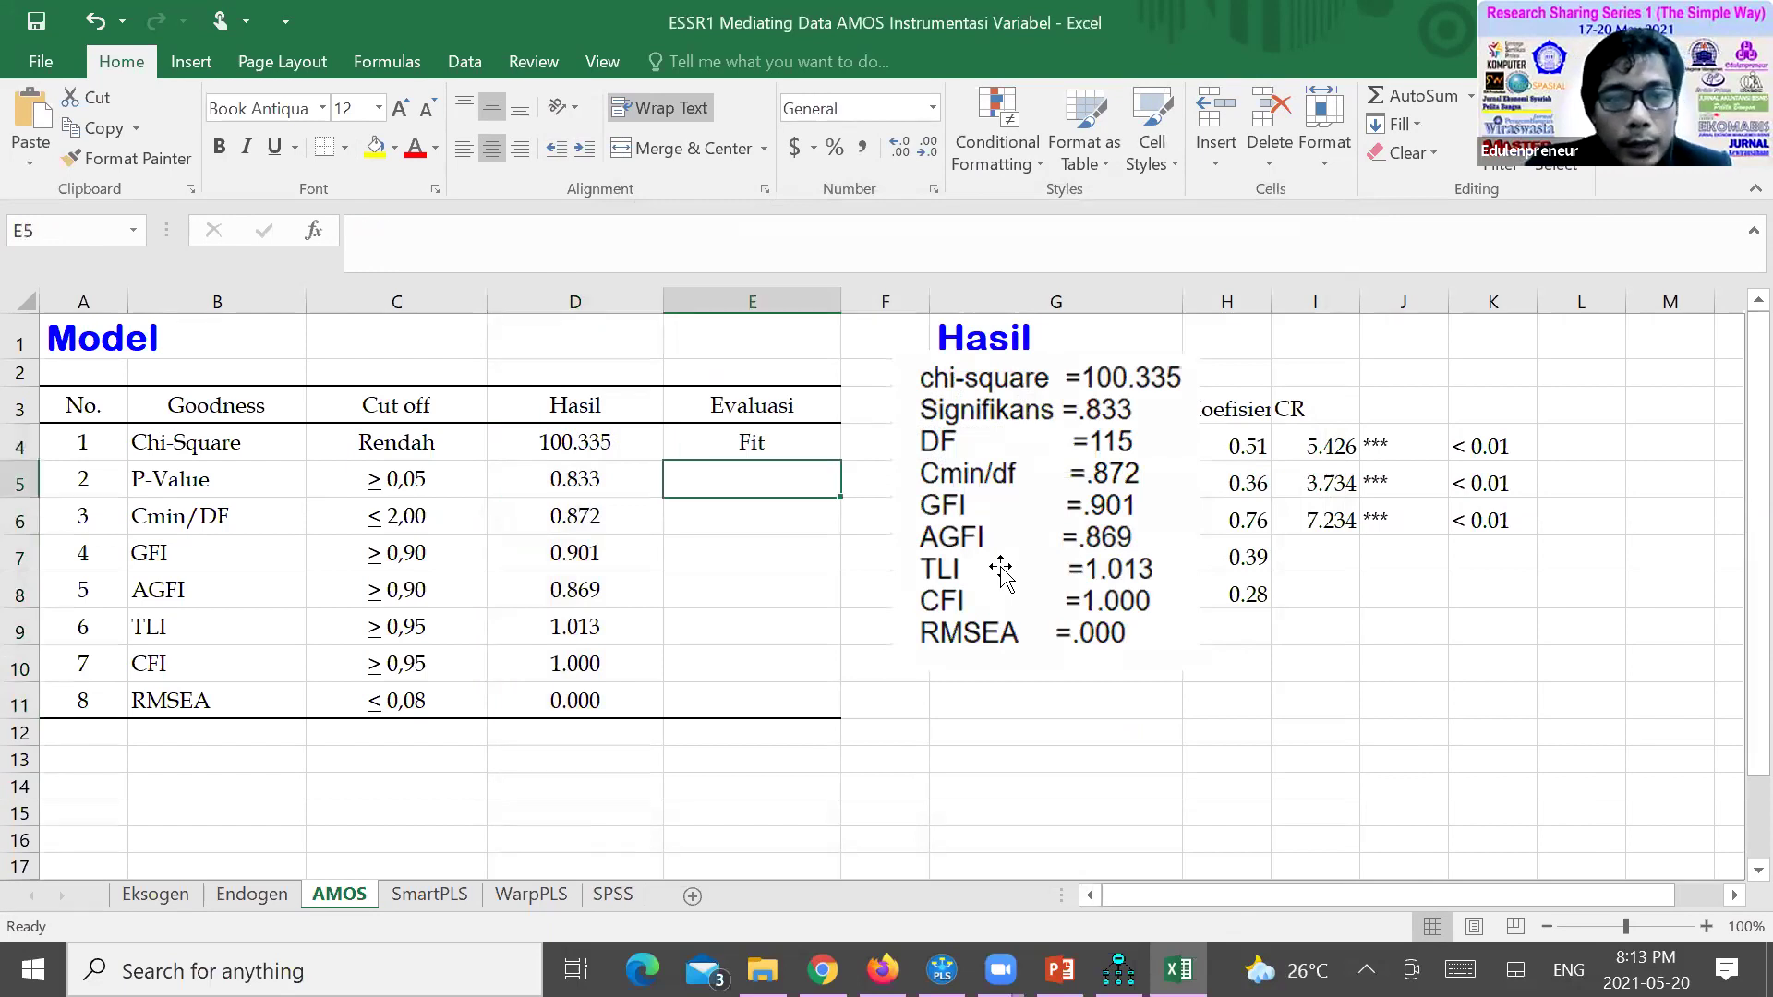
Enter "Fit" in the Evaluasi column for P-Value, Cmin/DF and GFI
type("Fit")
key("Return")
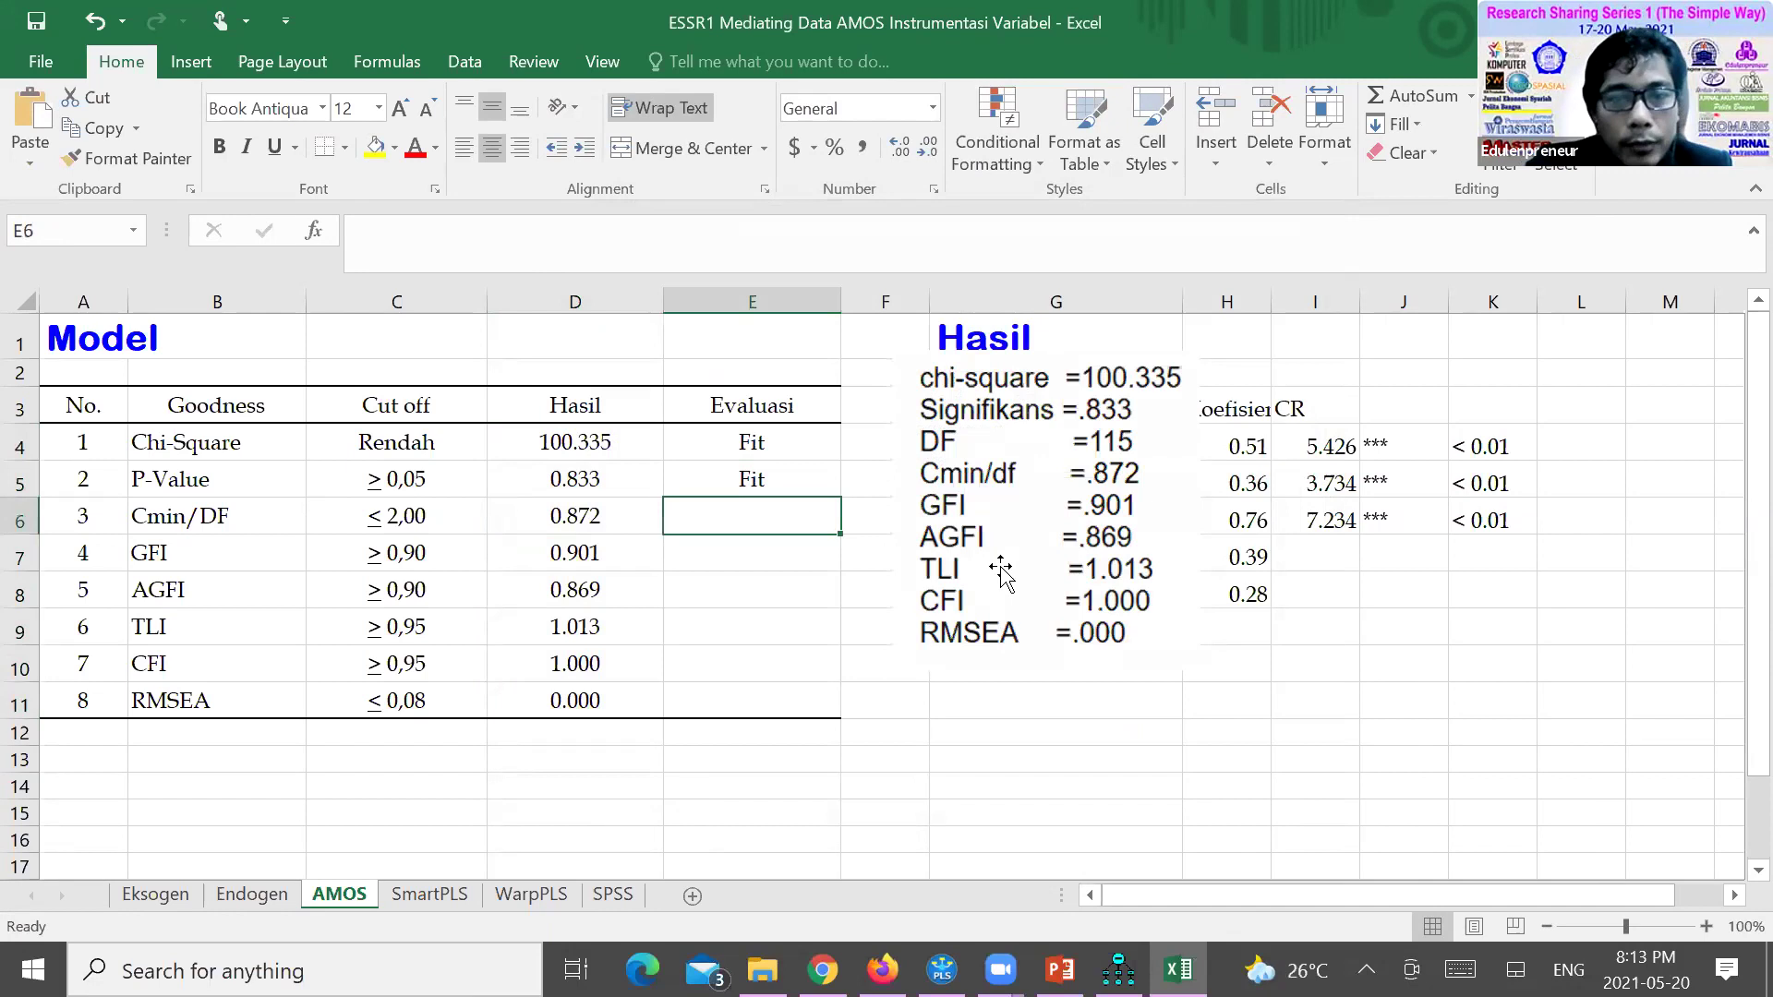
type("Fit")
key("Return")
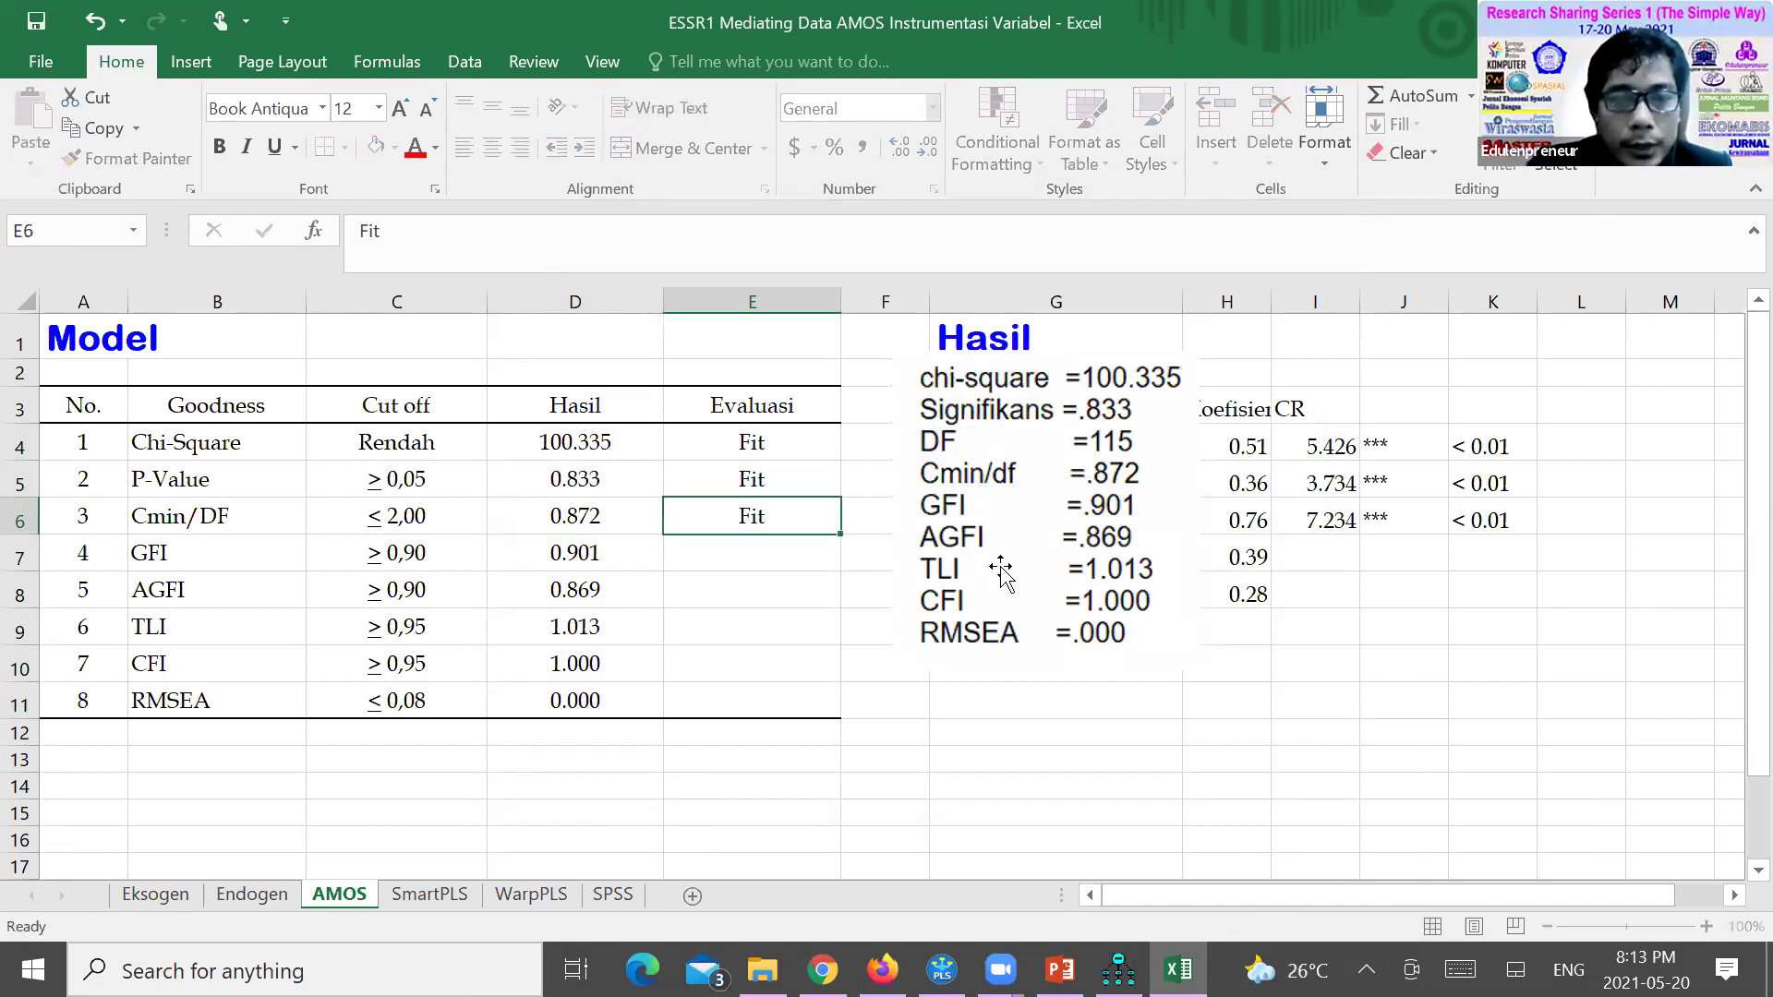
type("Fit")
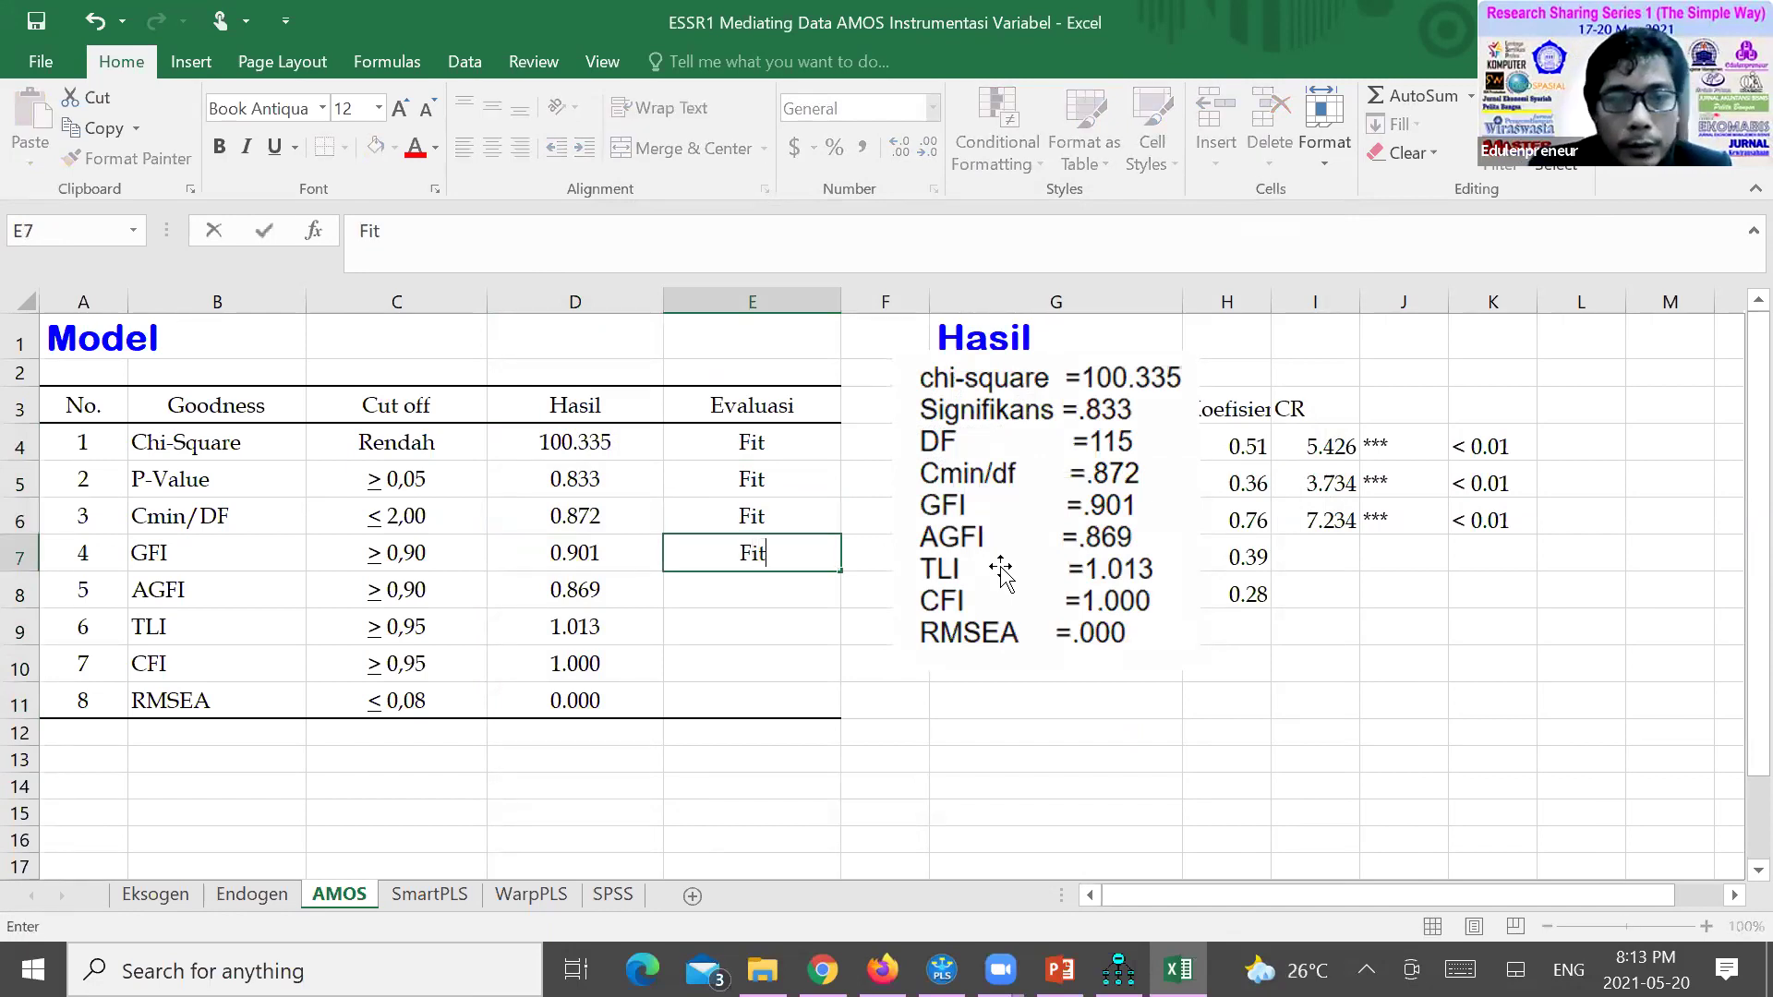
key("Return")
Complete the Evaluasi column with "Marginal" for AGFI and "Fit" for TLI, CFI and RMSEA
type("Marg")
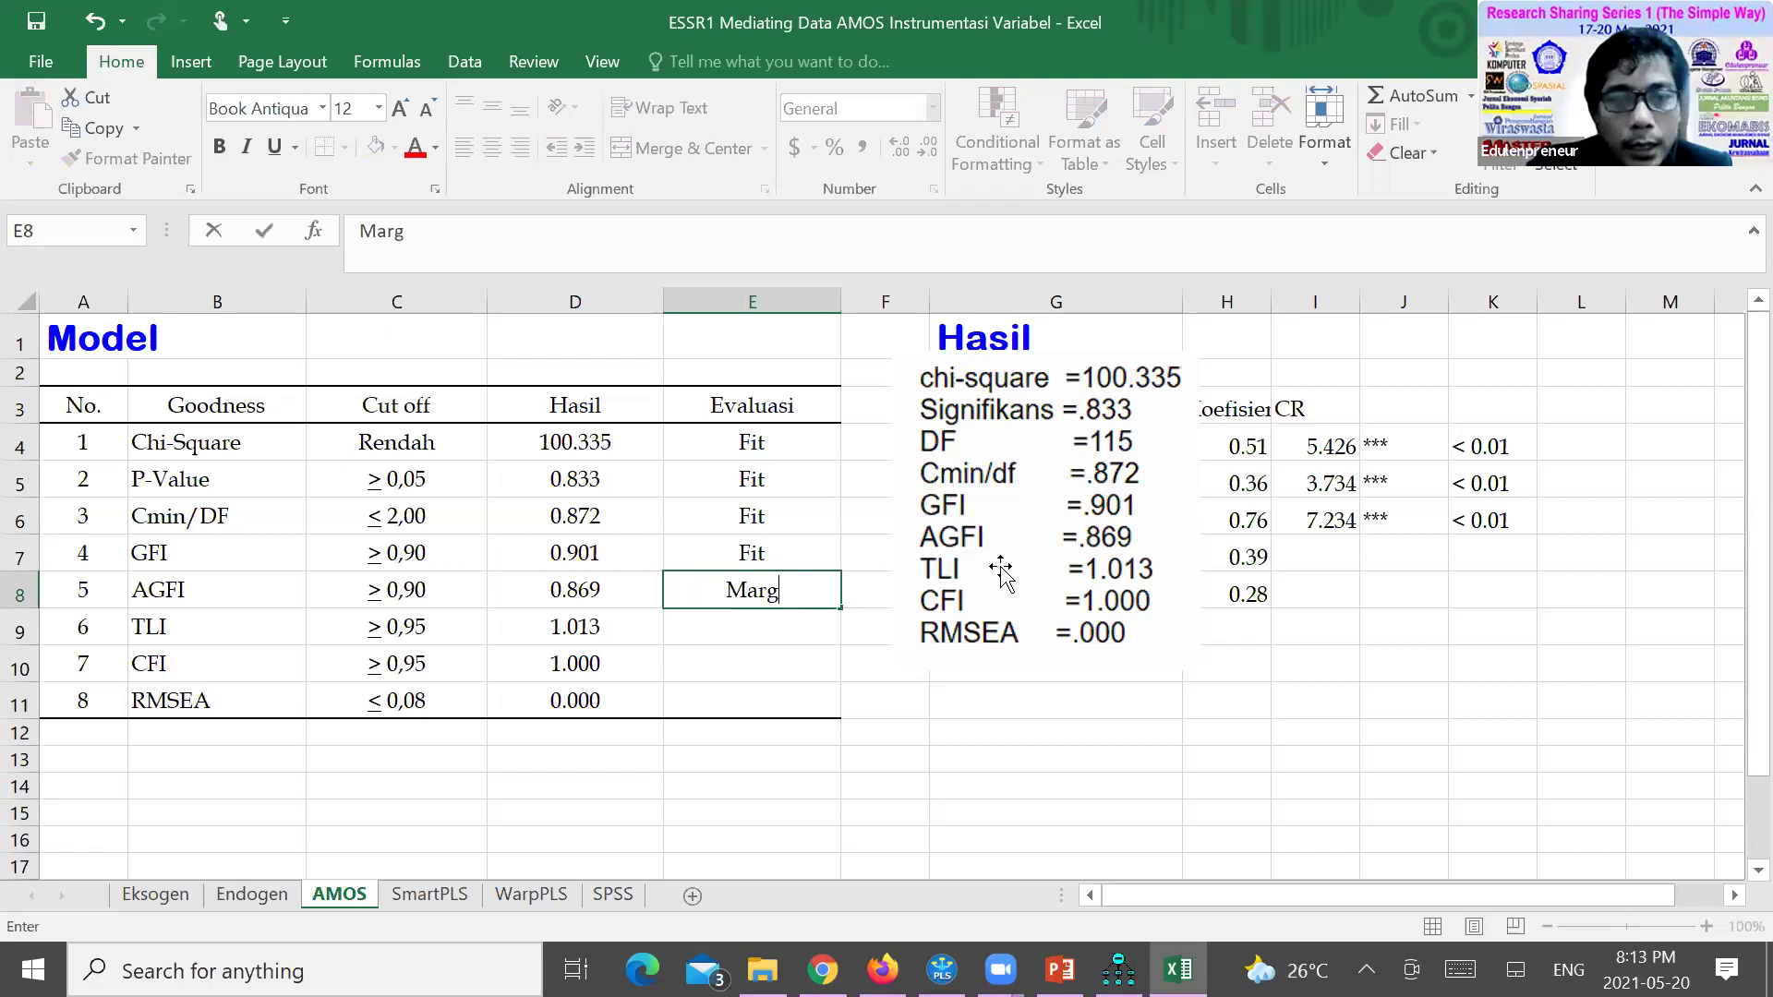
type("inal")
key("Return")
type("Fit")
key("Return")
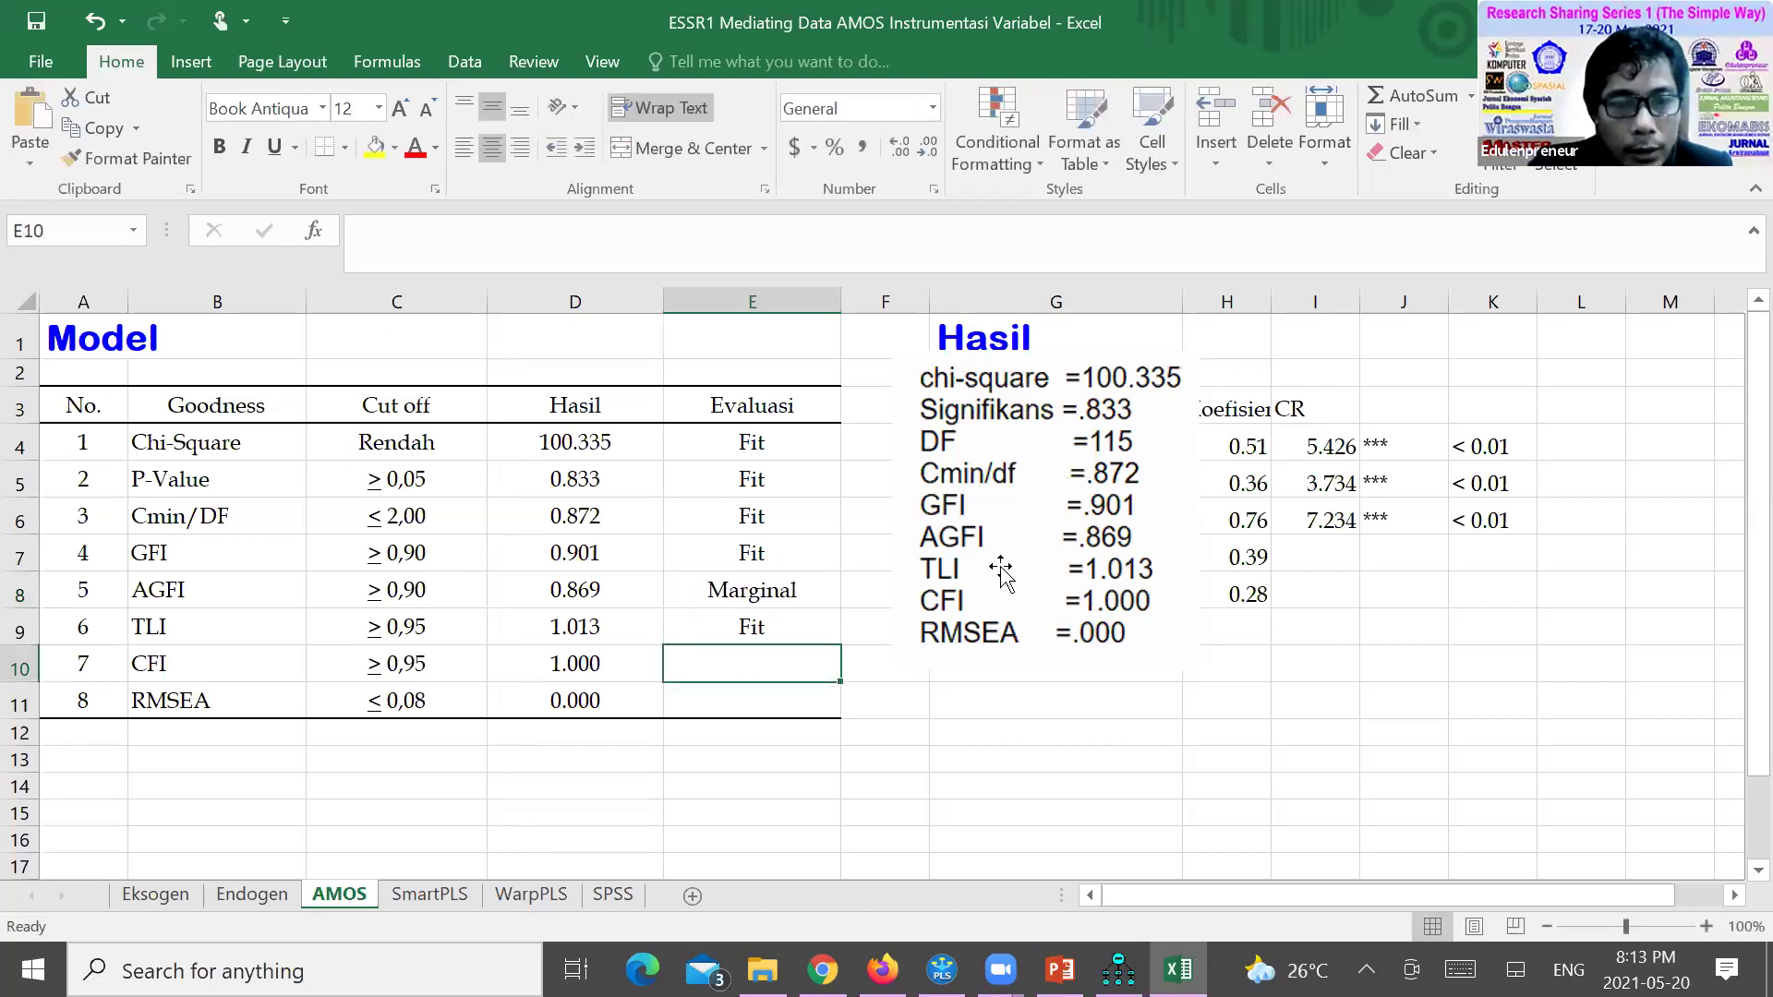
type("Fit")
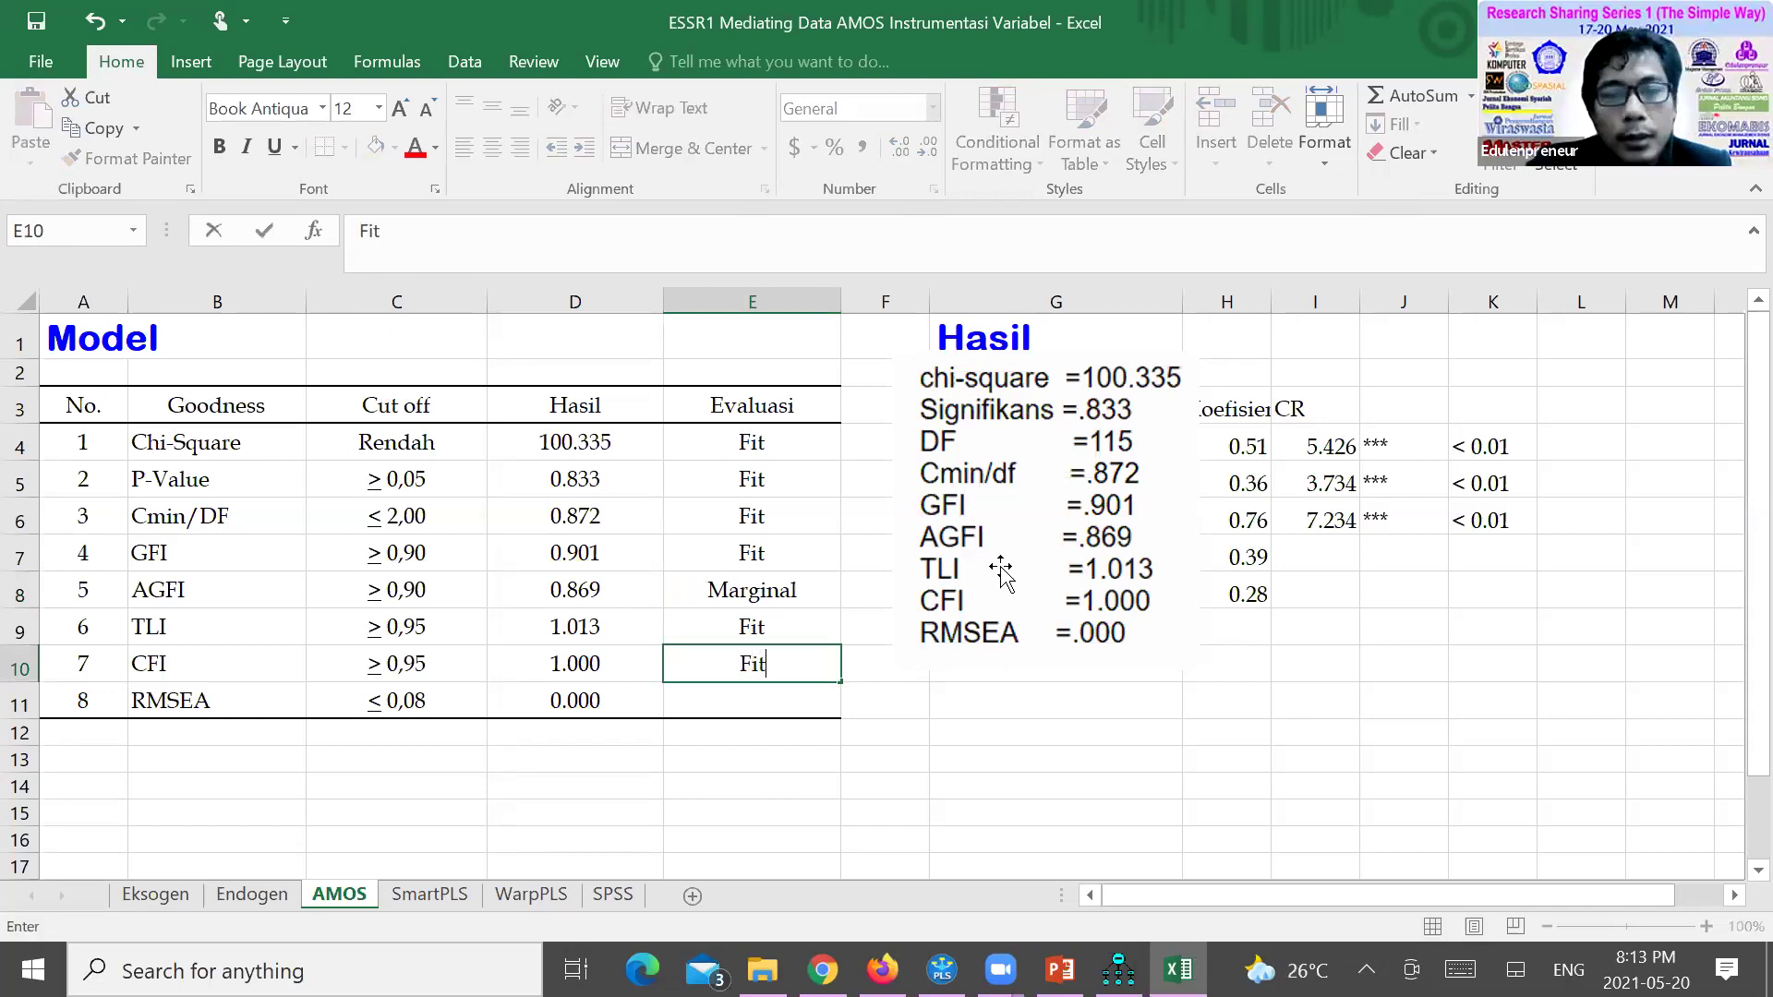
key("Return")
type("Fit")
key("Return")
Review the Evaluasi entries from RMSEA back up to Chi-Square
key("Up")
key("Up")
key("Up")
key("Up")
key("Up")
key("Up")
key("Up")
key("Down")
key("Up")
key("Up")
key("Up")
key("Down")
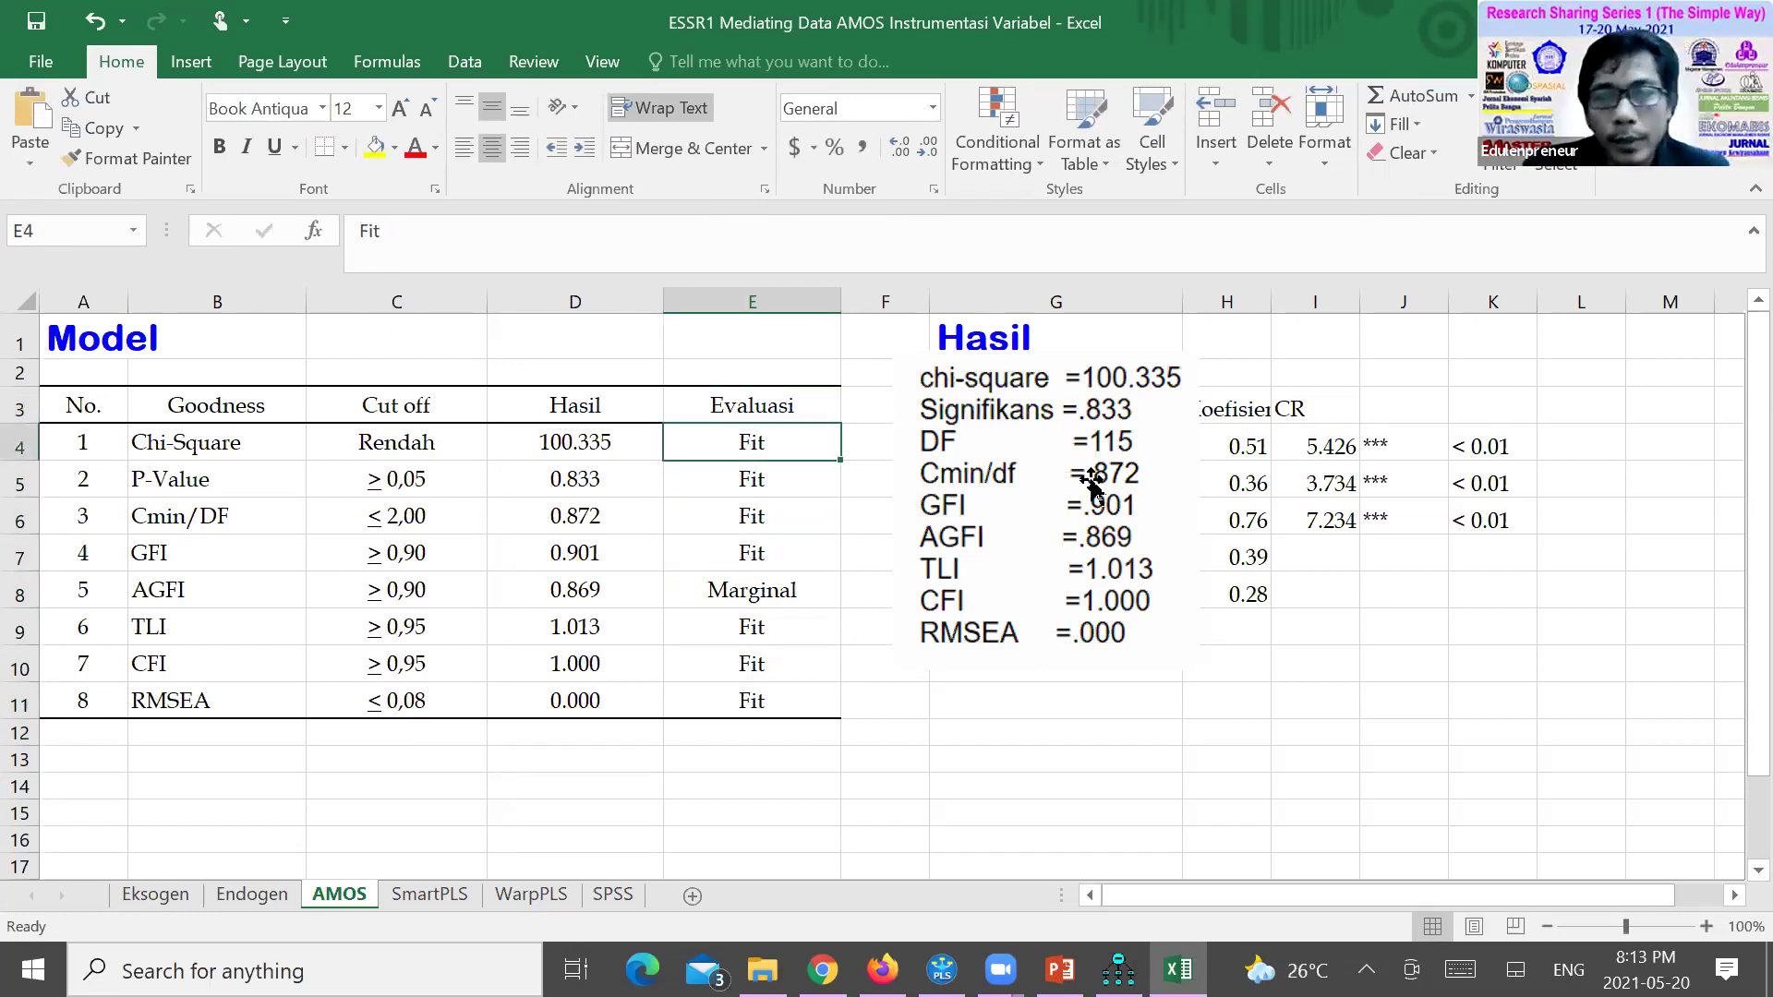
Move the pasted fit-index picture off the path results table and remove it from the sheet
left_click(1006, 383)
left_click_drag(386, 582, 227, 573)
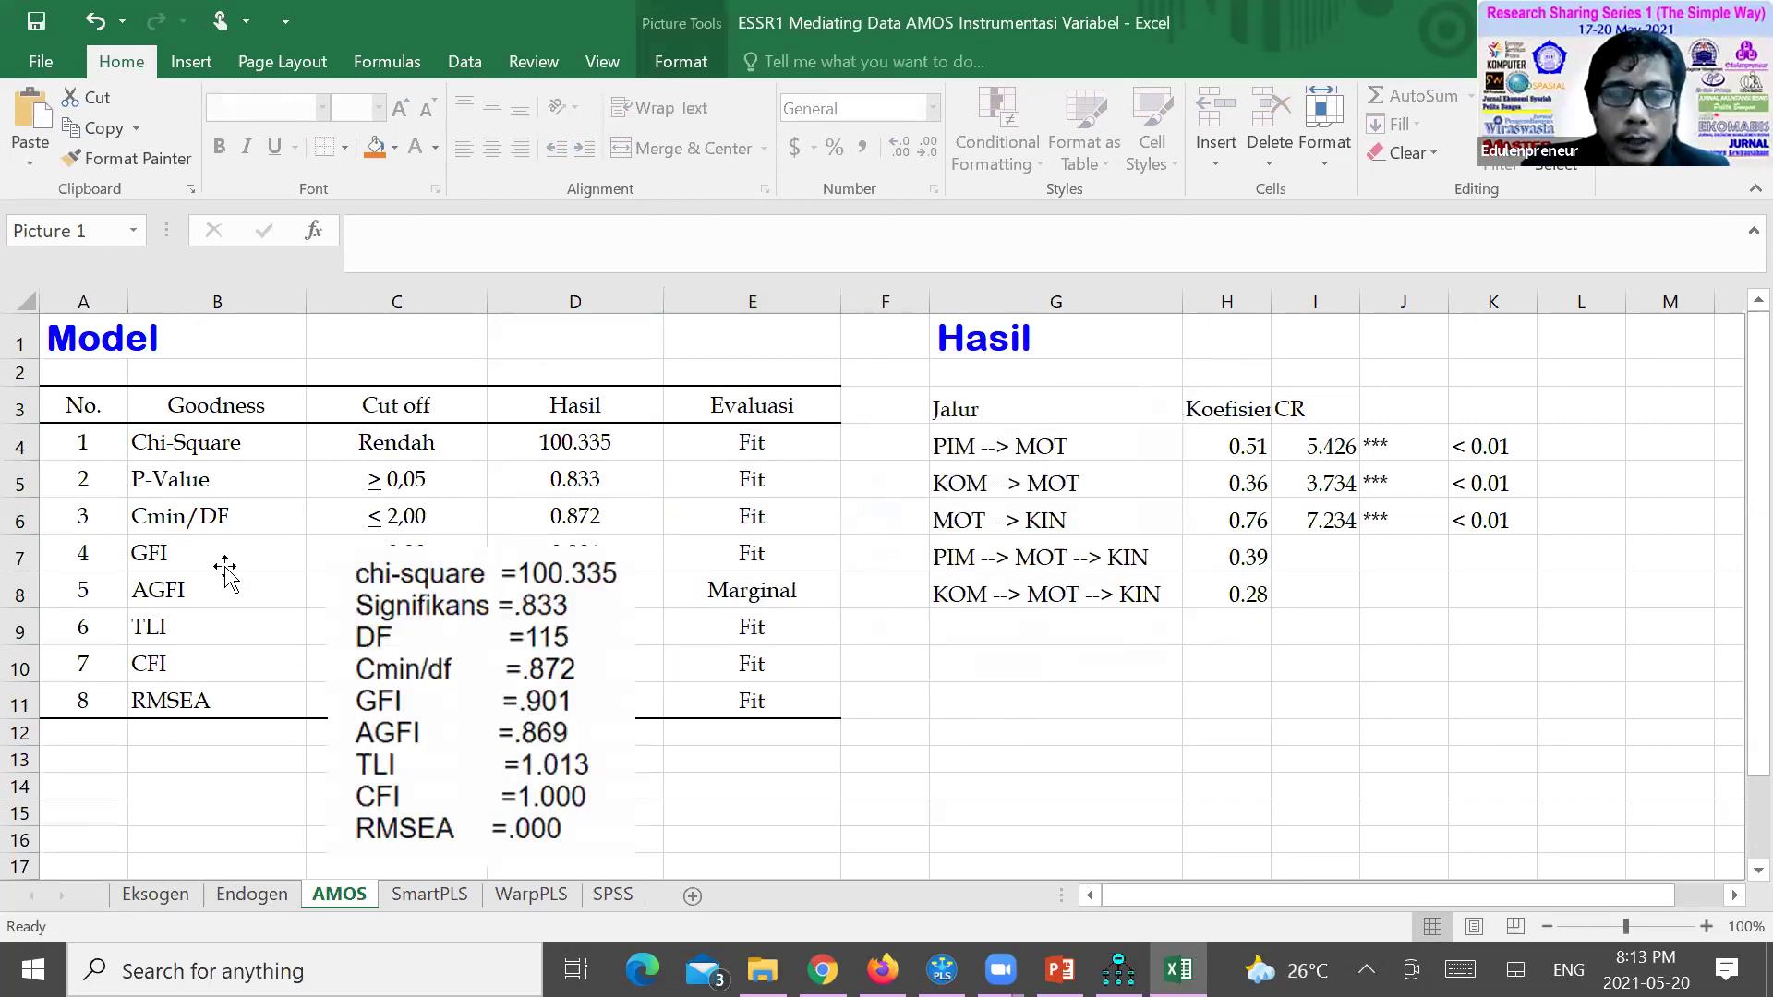
key("ctrl+z")
key("ctrl+z")
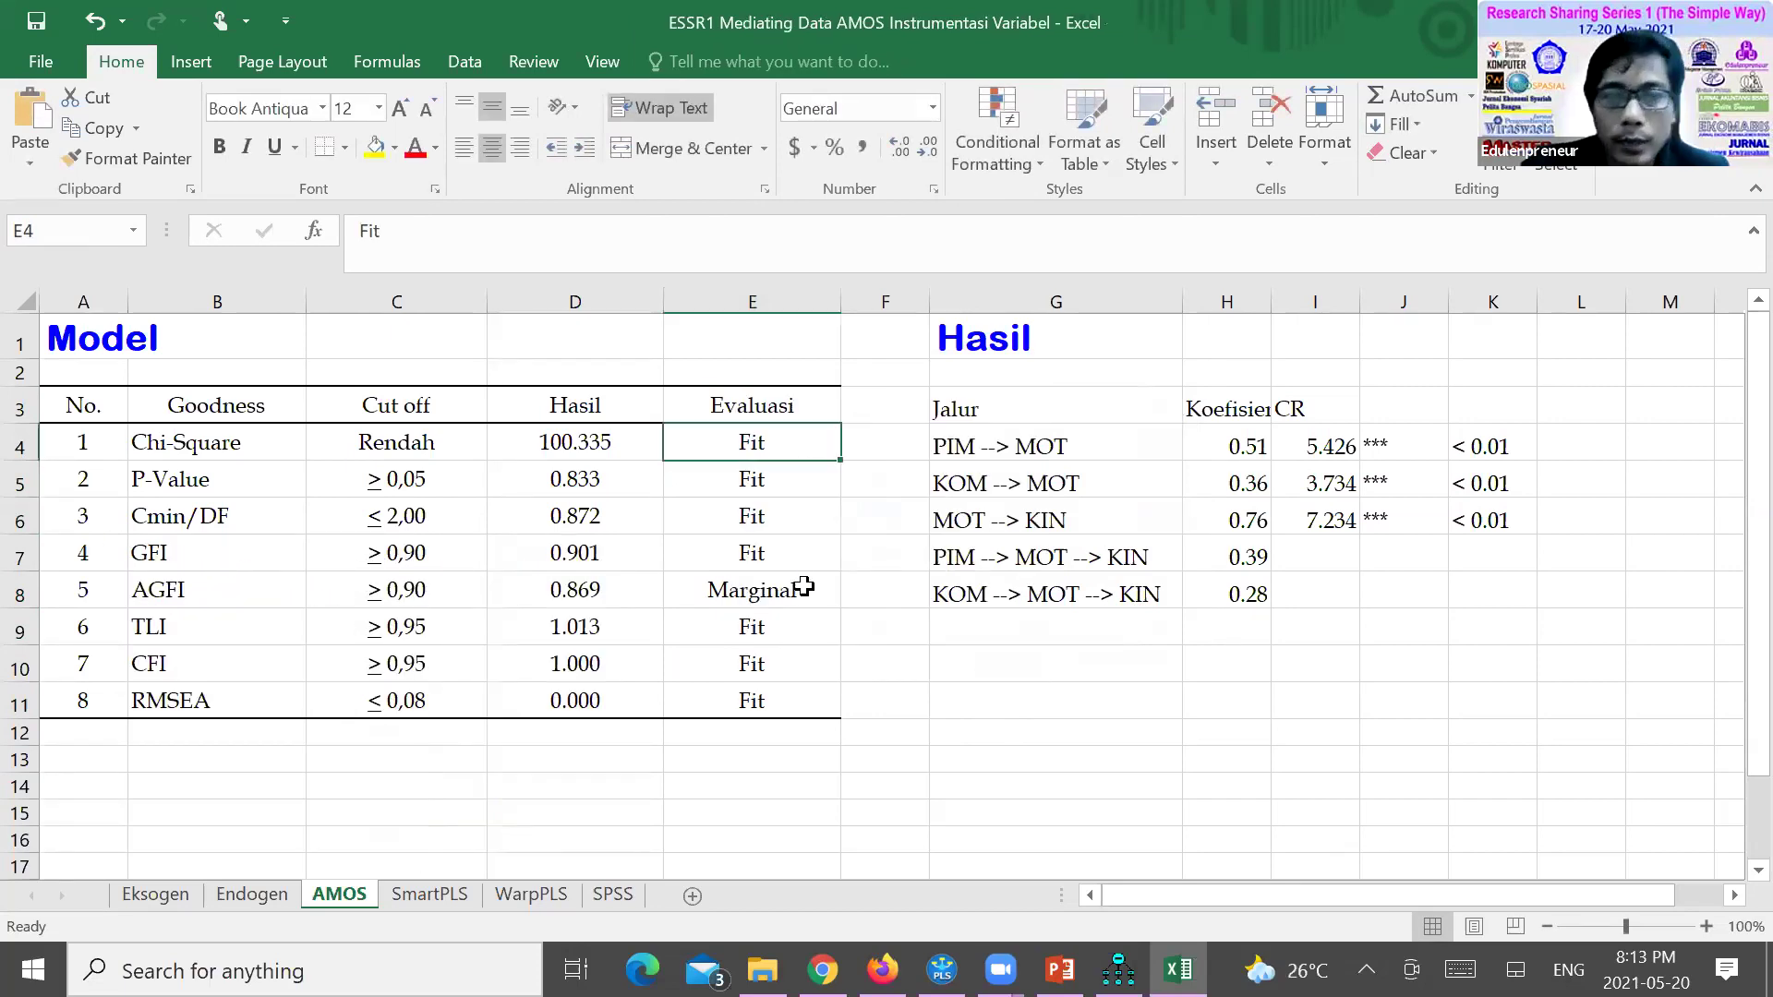
Check the AGFI evaluation in E8 and the PIM --> MOT path in G4 of the Hasil table
key("Down")
key("Down")
key("Down")
key("Down")
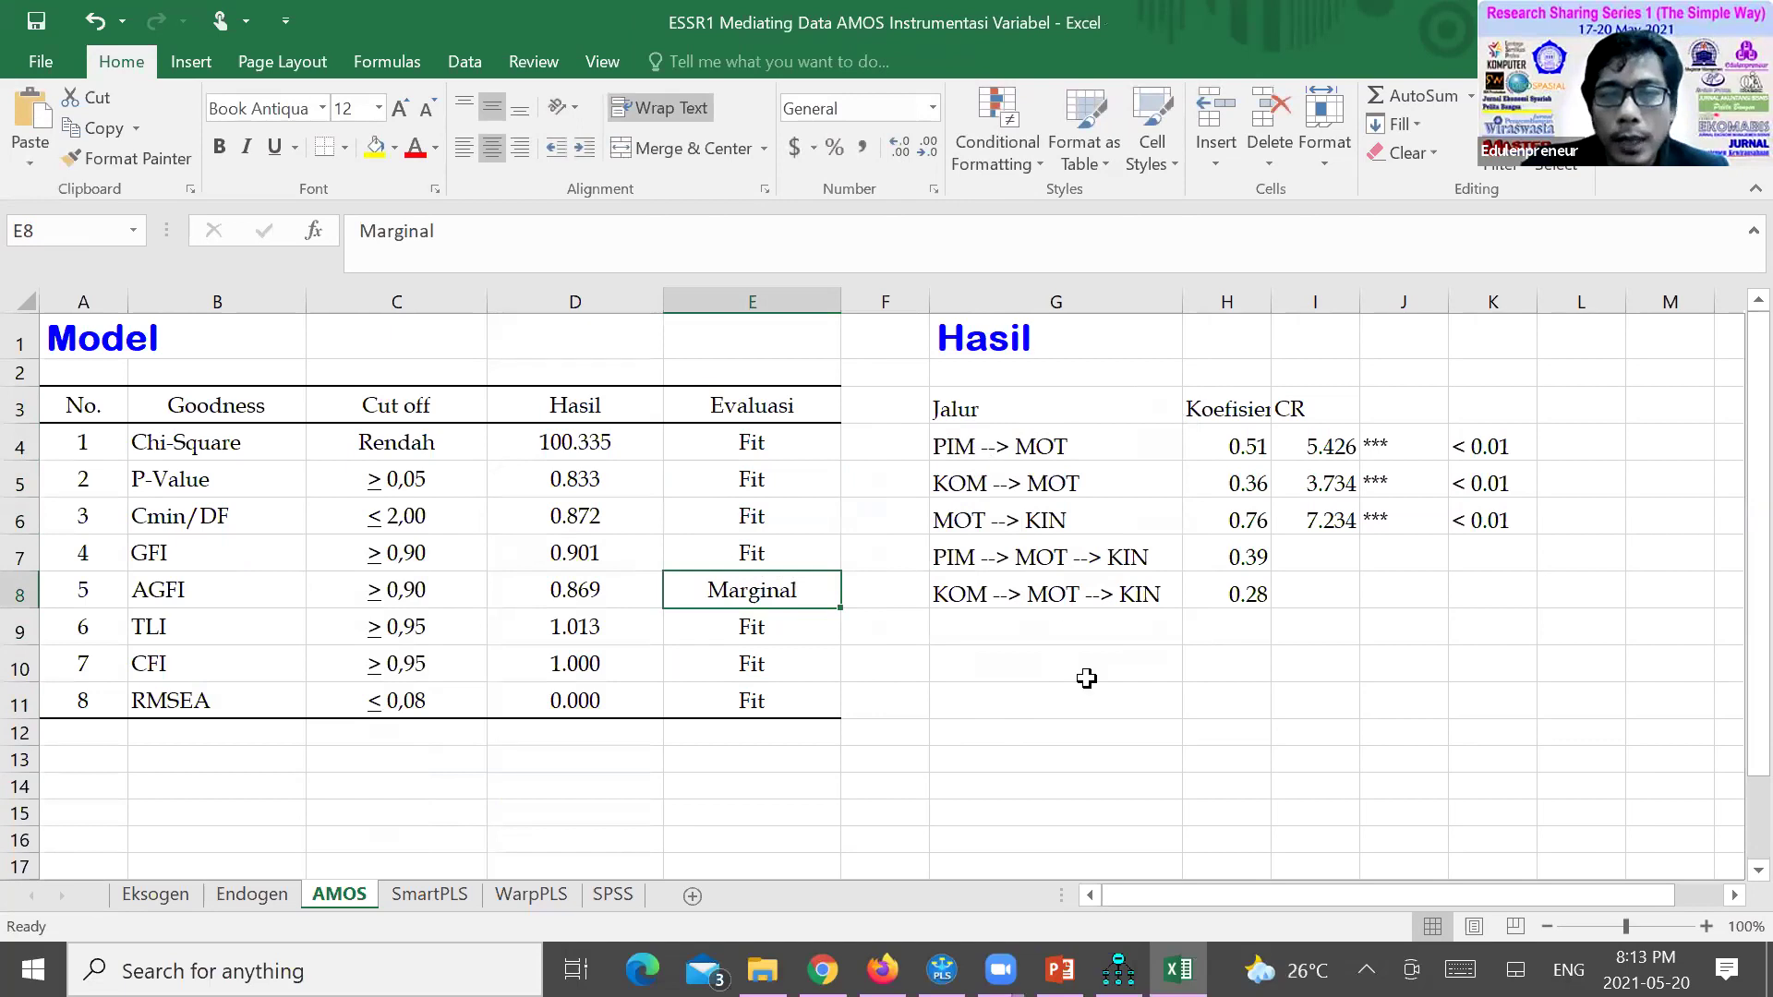
left_click(1089, 445)
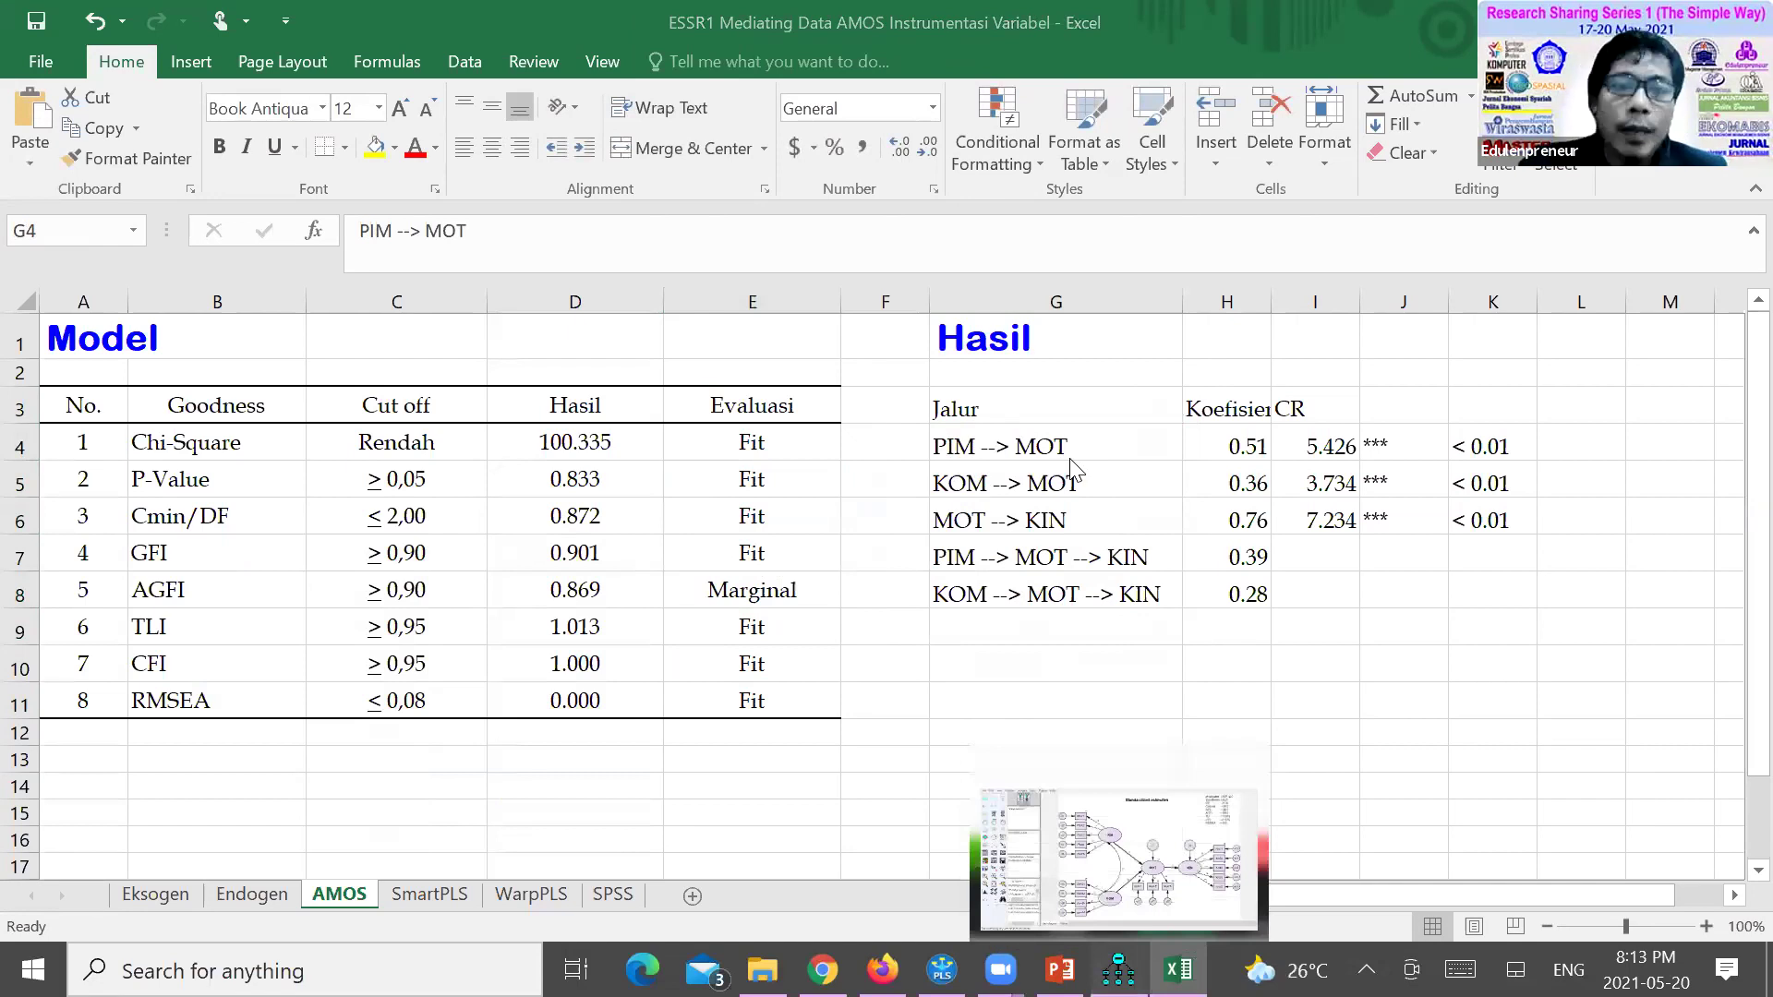
Switch to Amos and open the Estimates section of the mediation model's text output
key("alt+Tab")
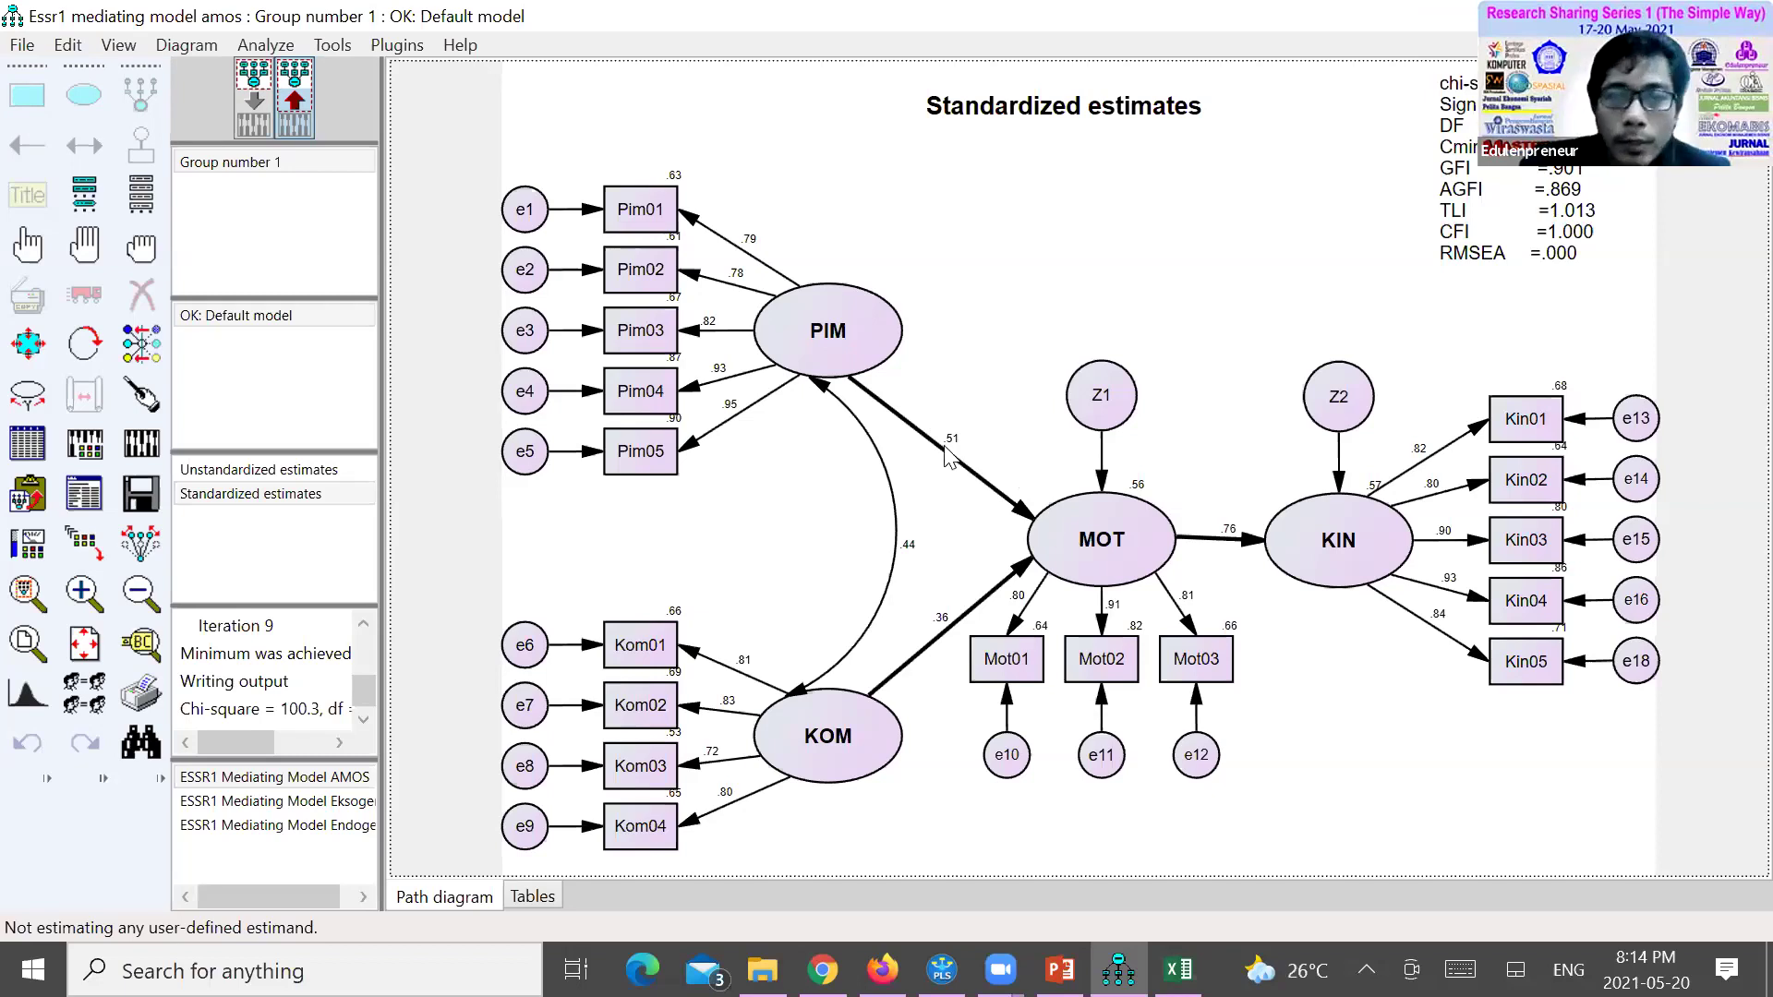
left_click(120, 46)
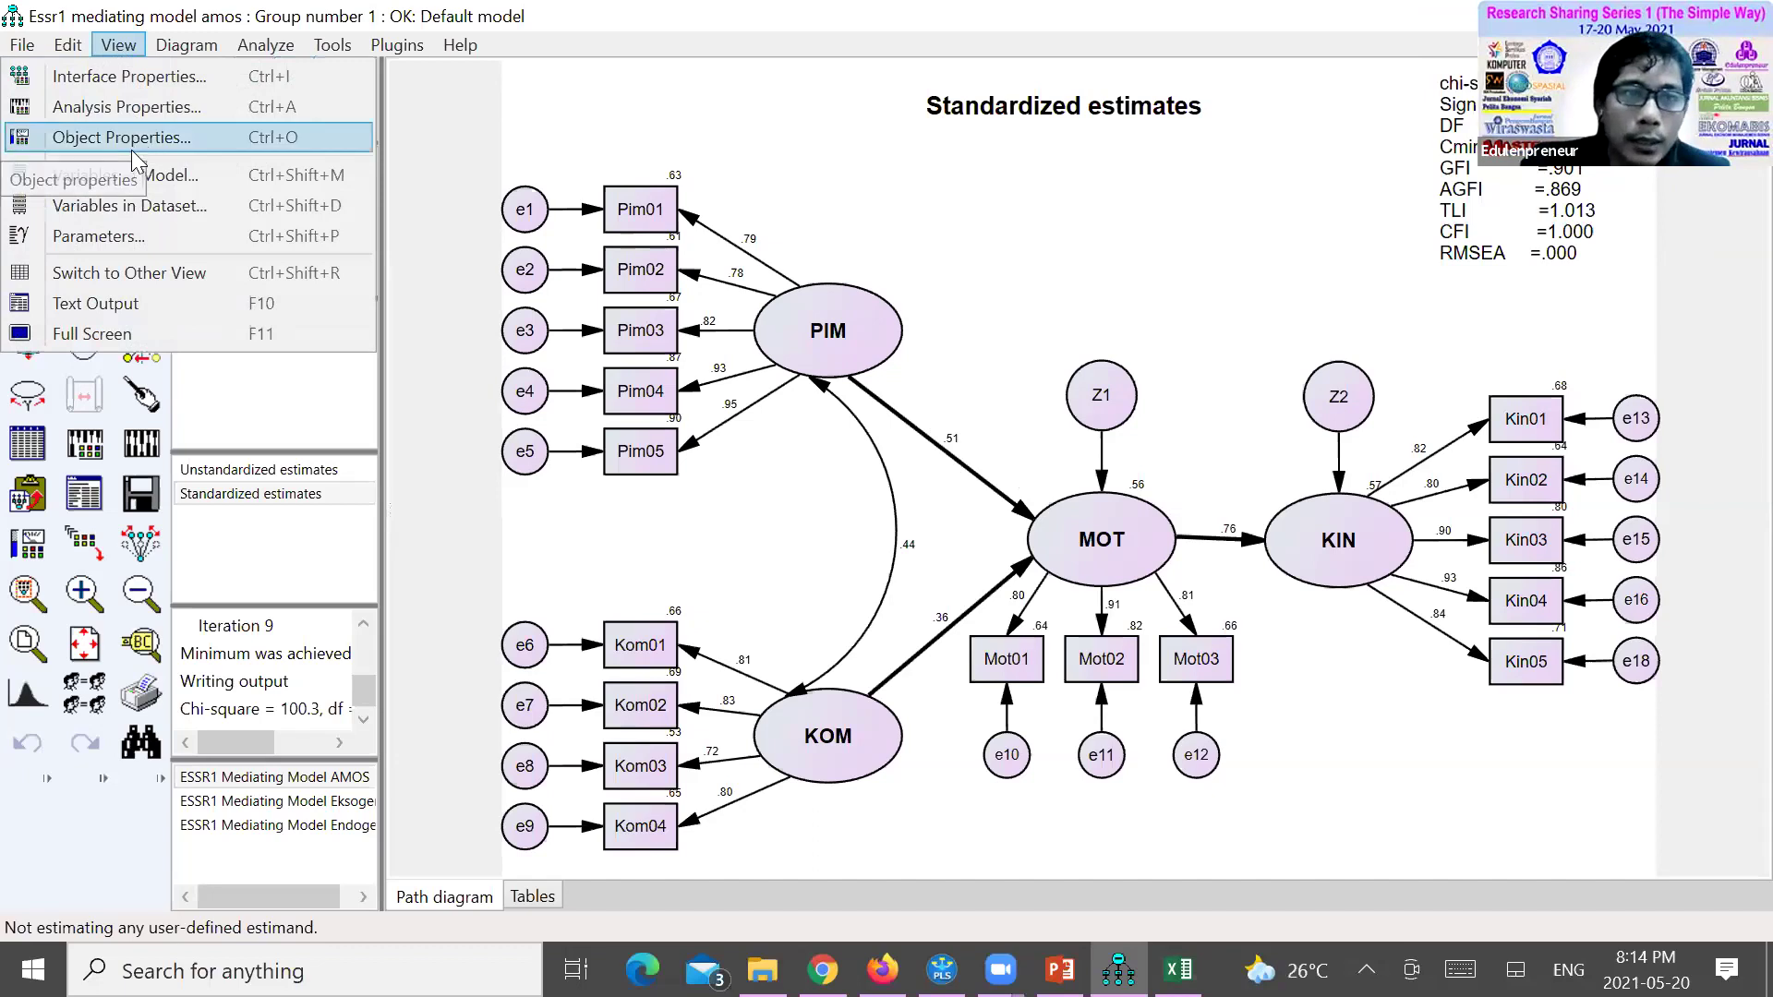
left_click(117, 304)
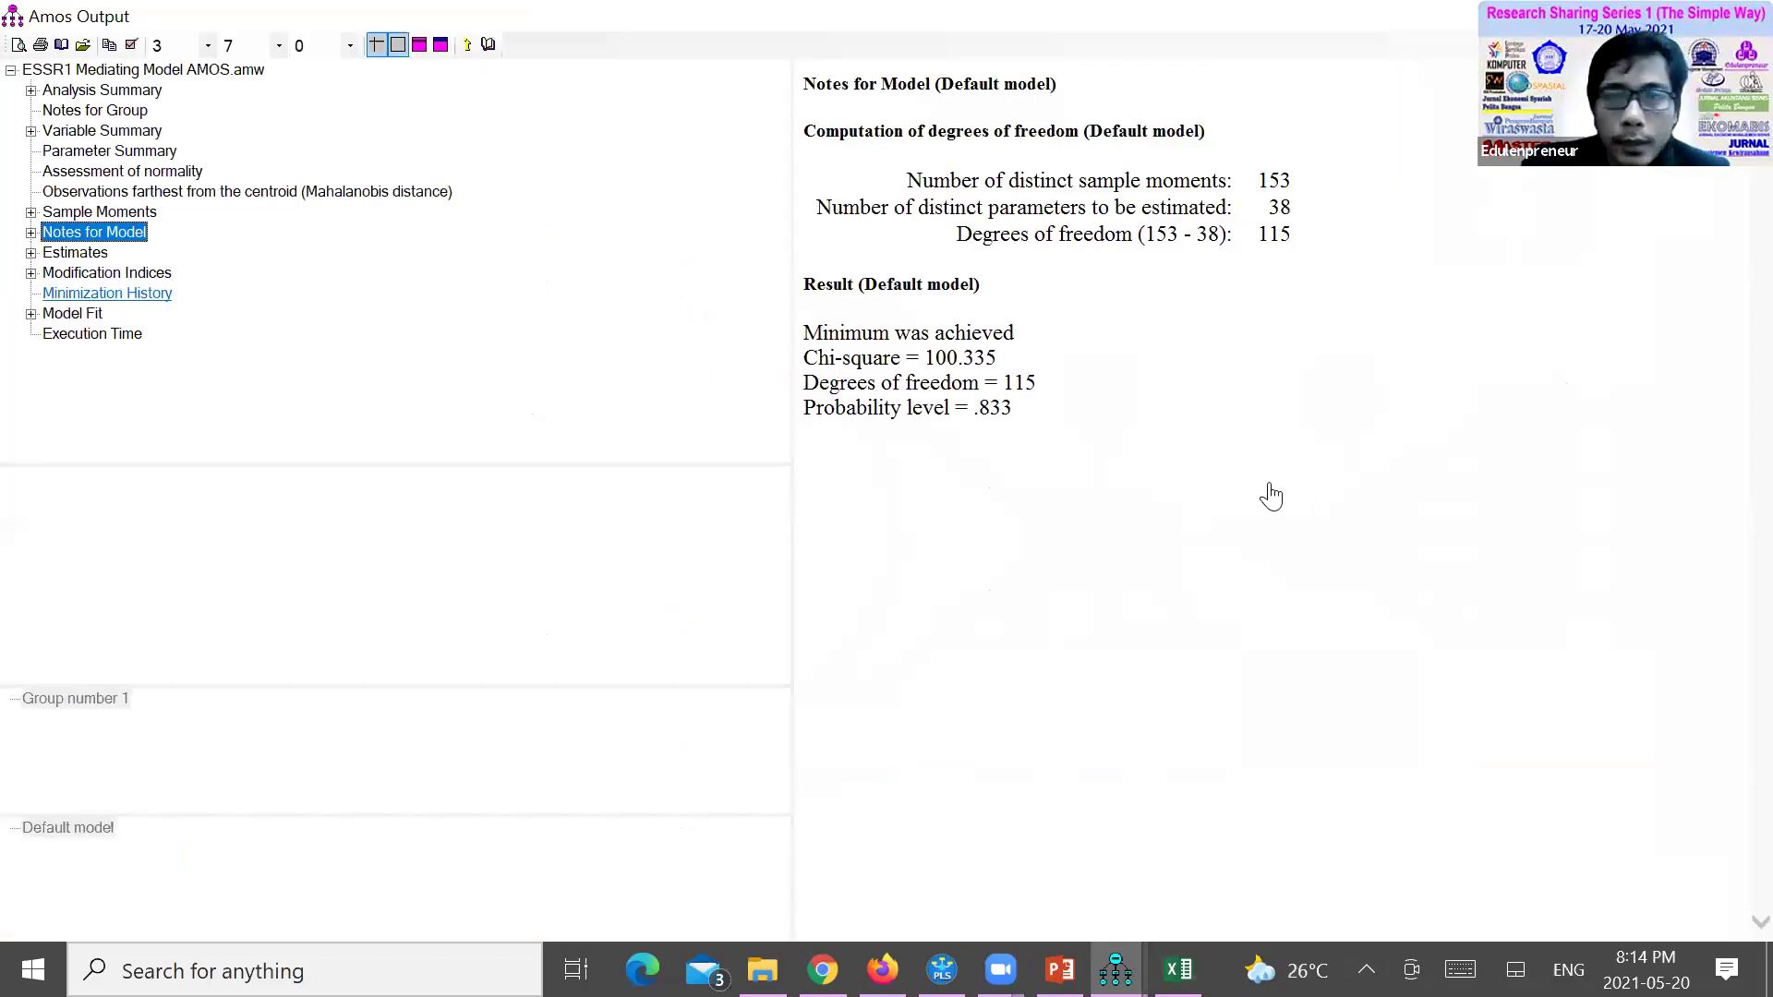
key("Down")
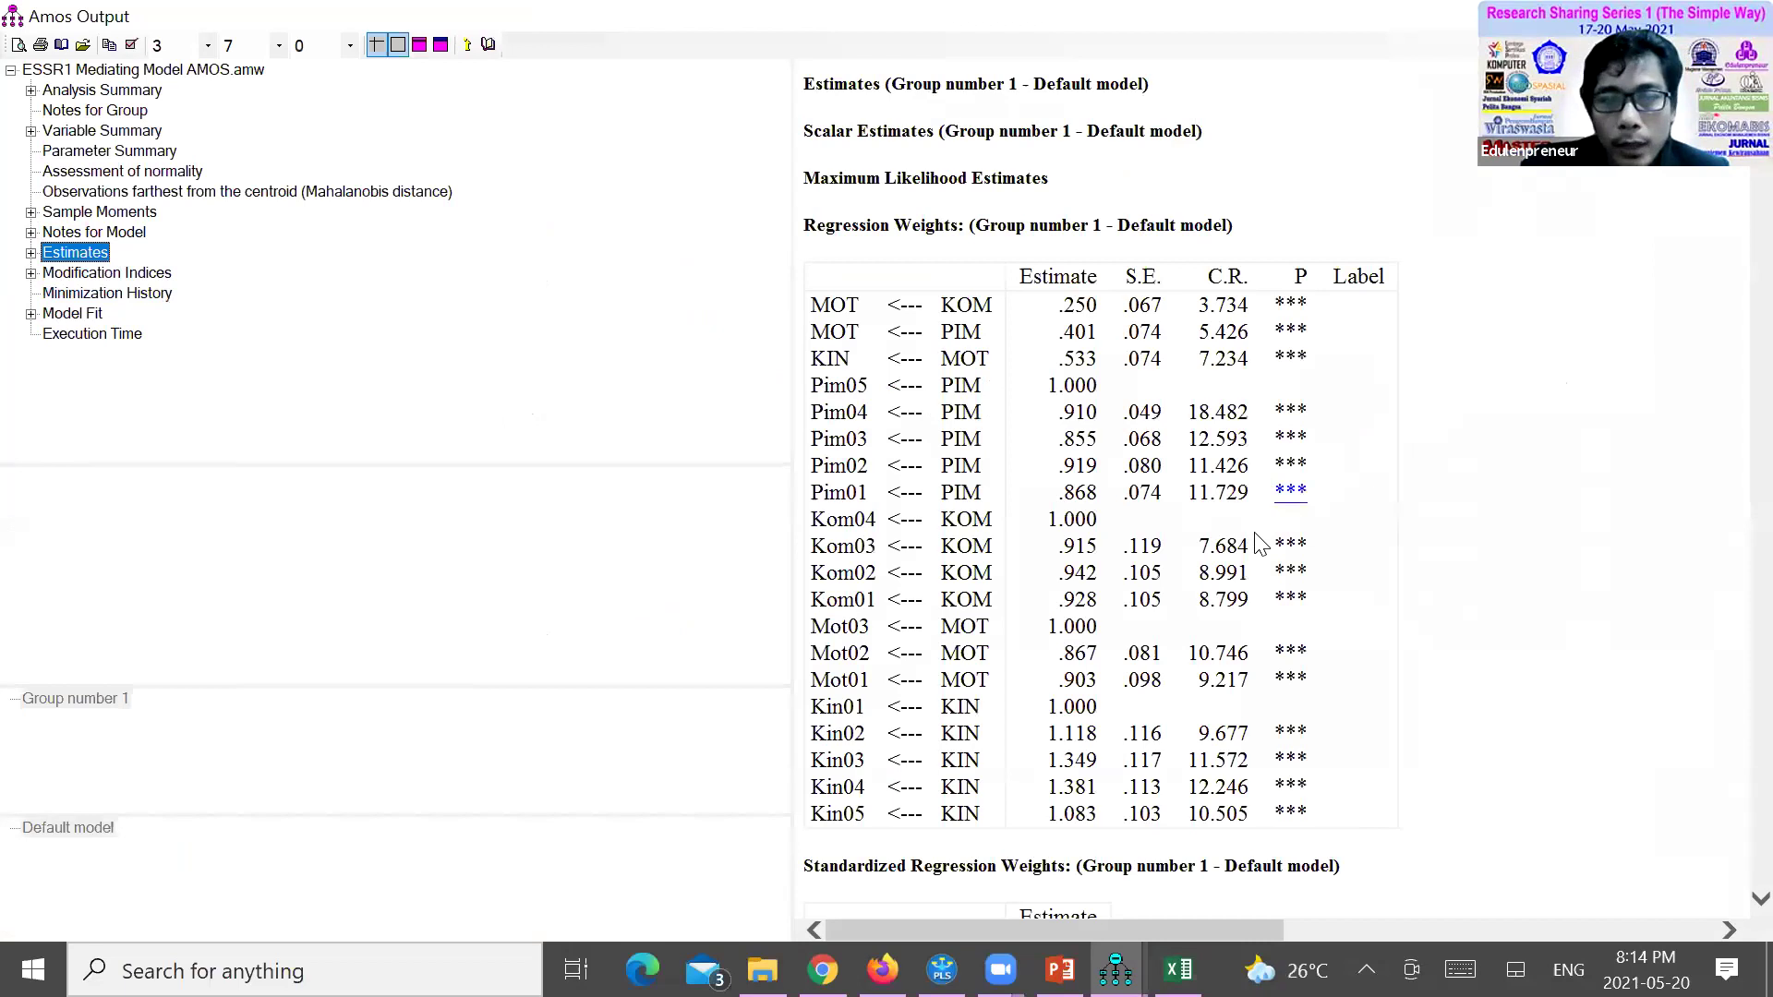
Examine the estimates output from the standardized regression weights through the total and direct effects tables
scroll(1261, 544, "down", 5)
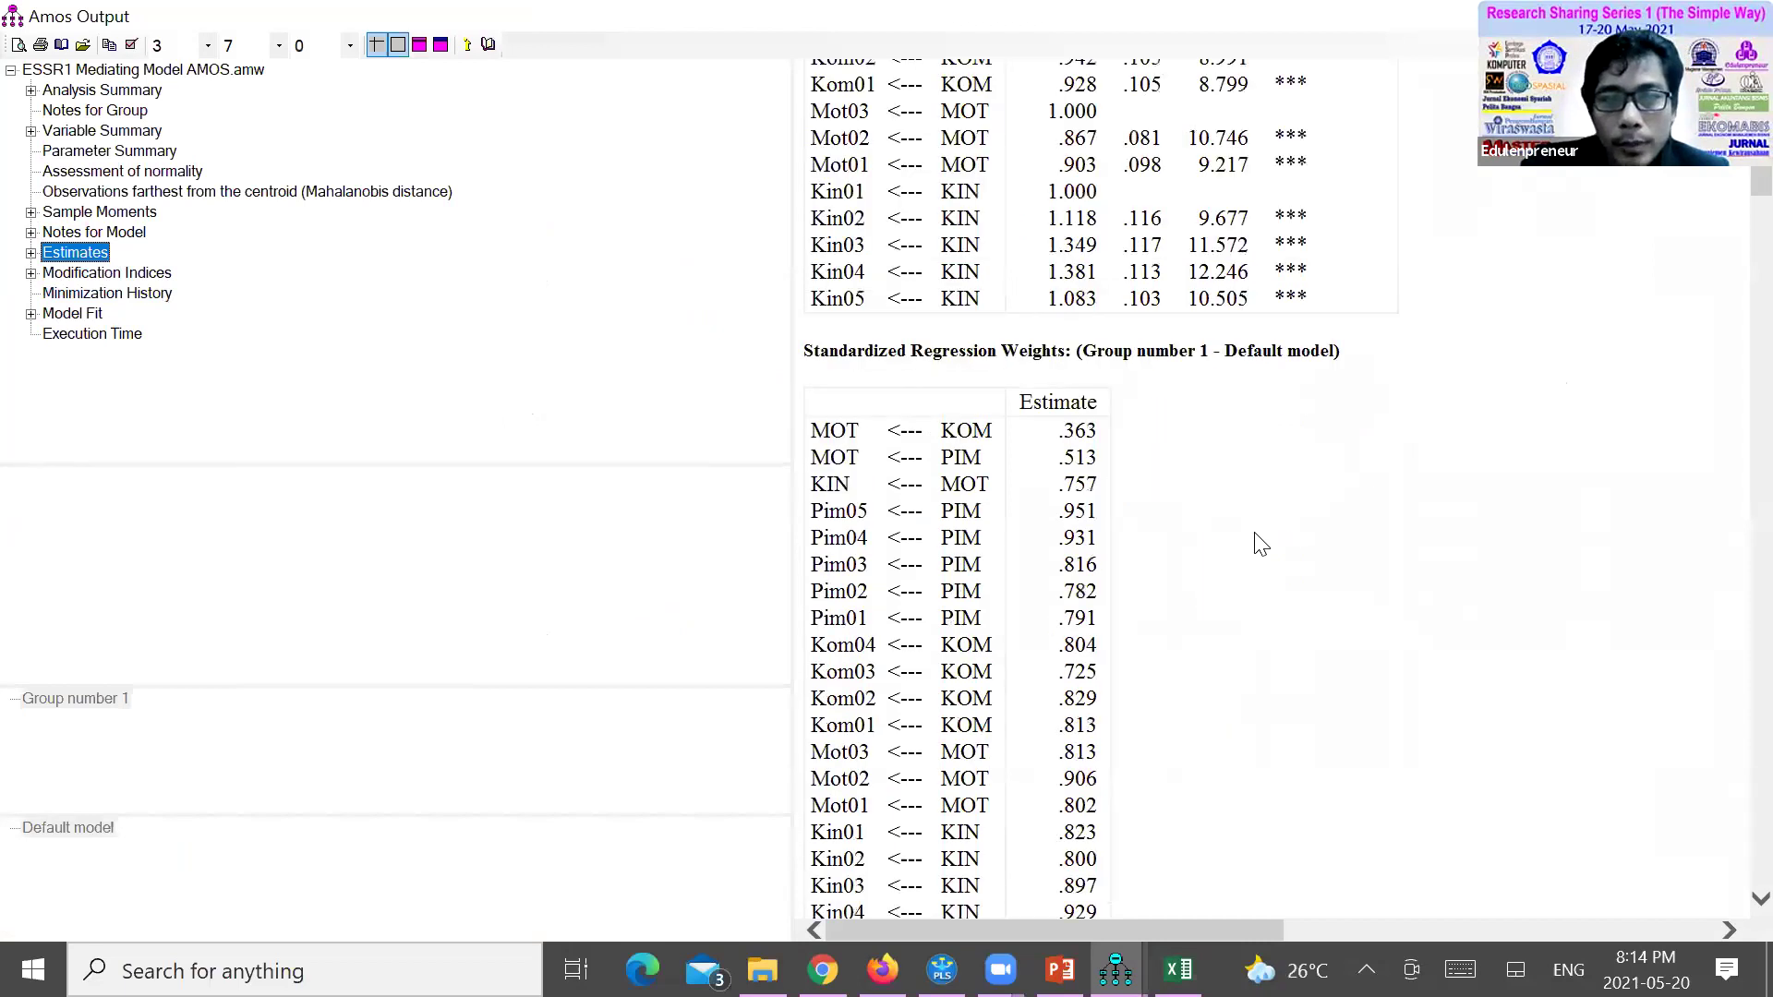
scroll(1261, 545, "down", 9)
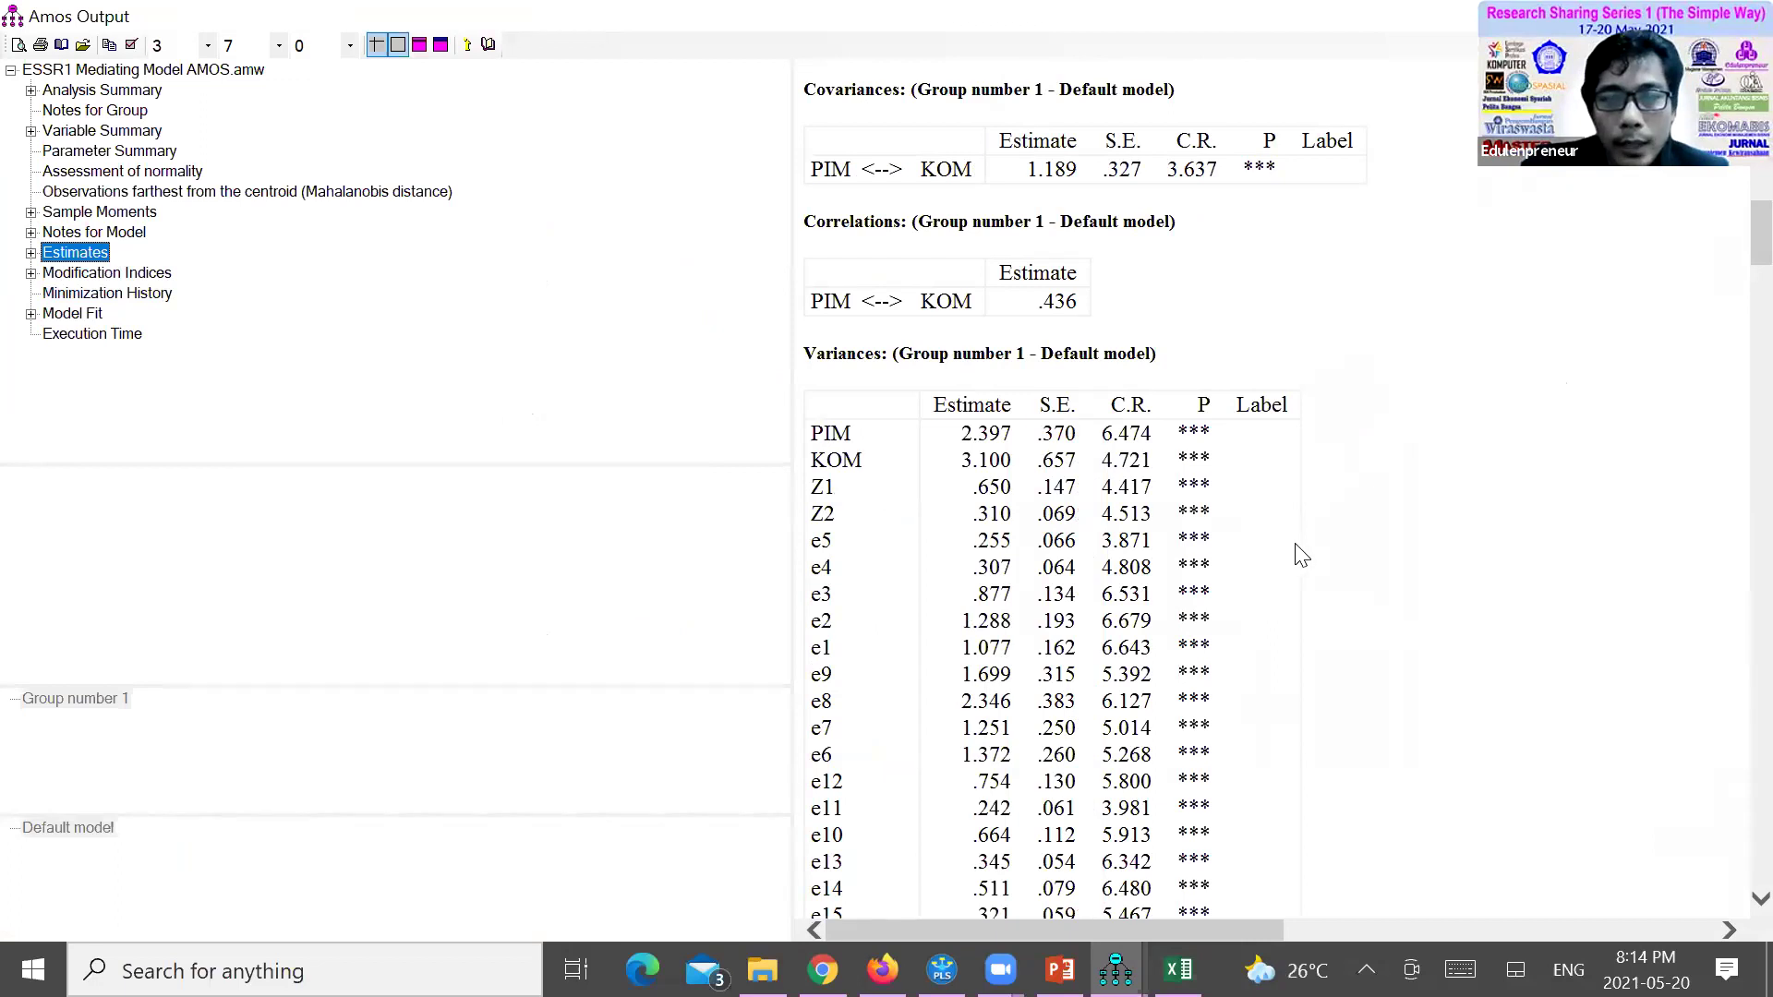
scroll(1302, 552, "down", 10)
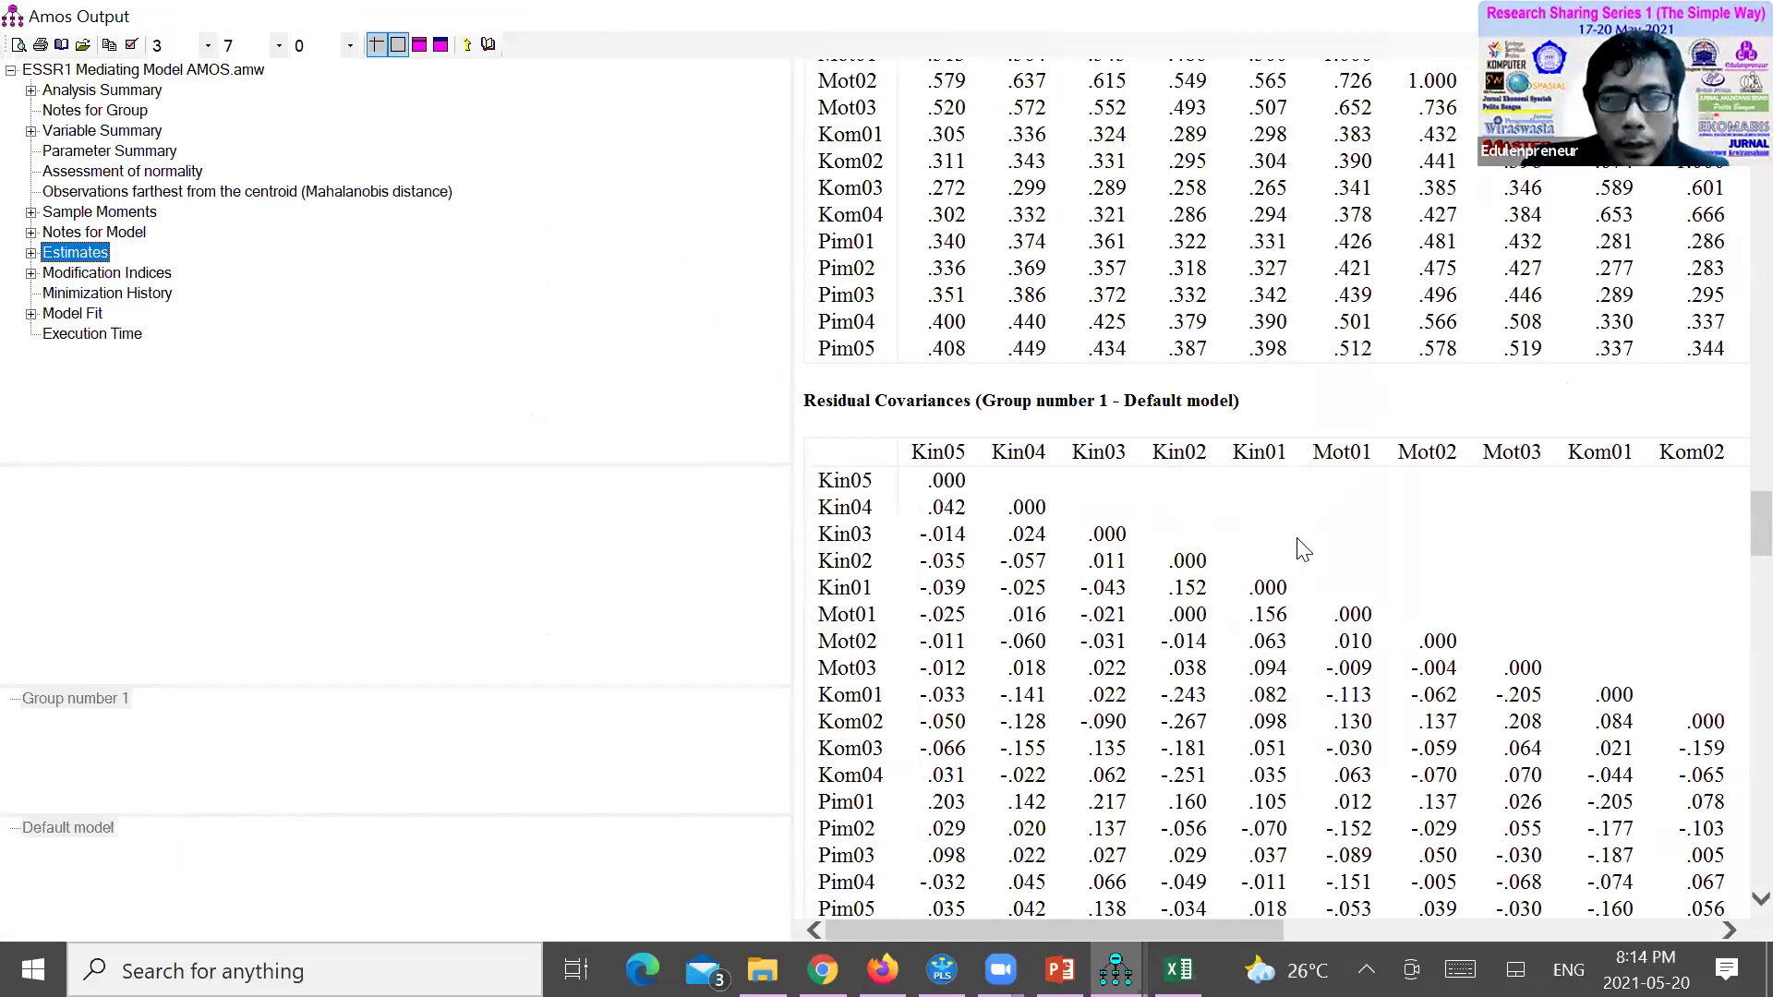
scroll(1302, 551, "down", 10)
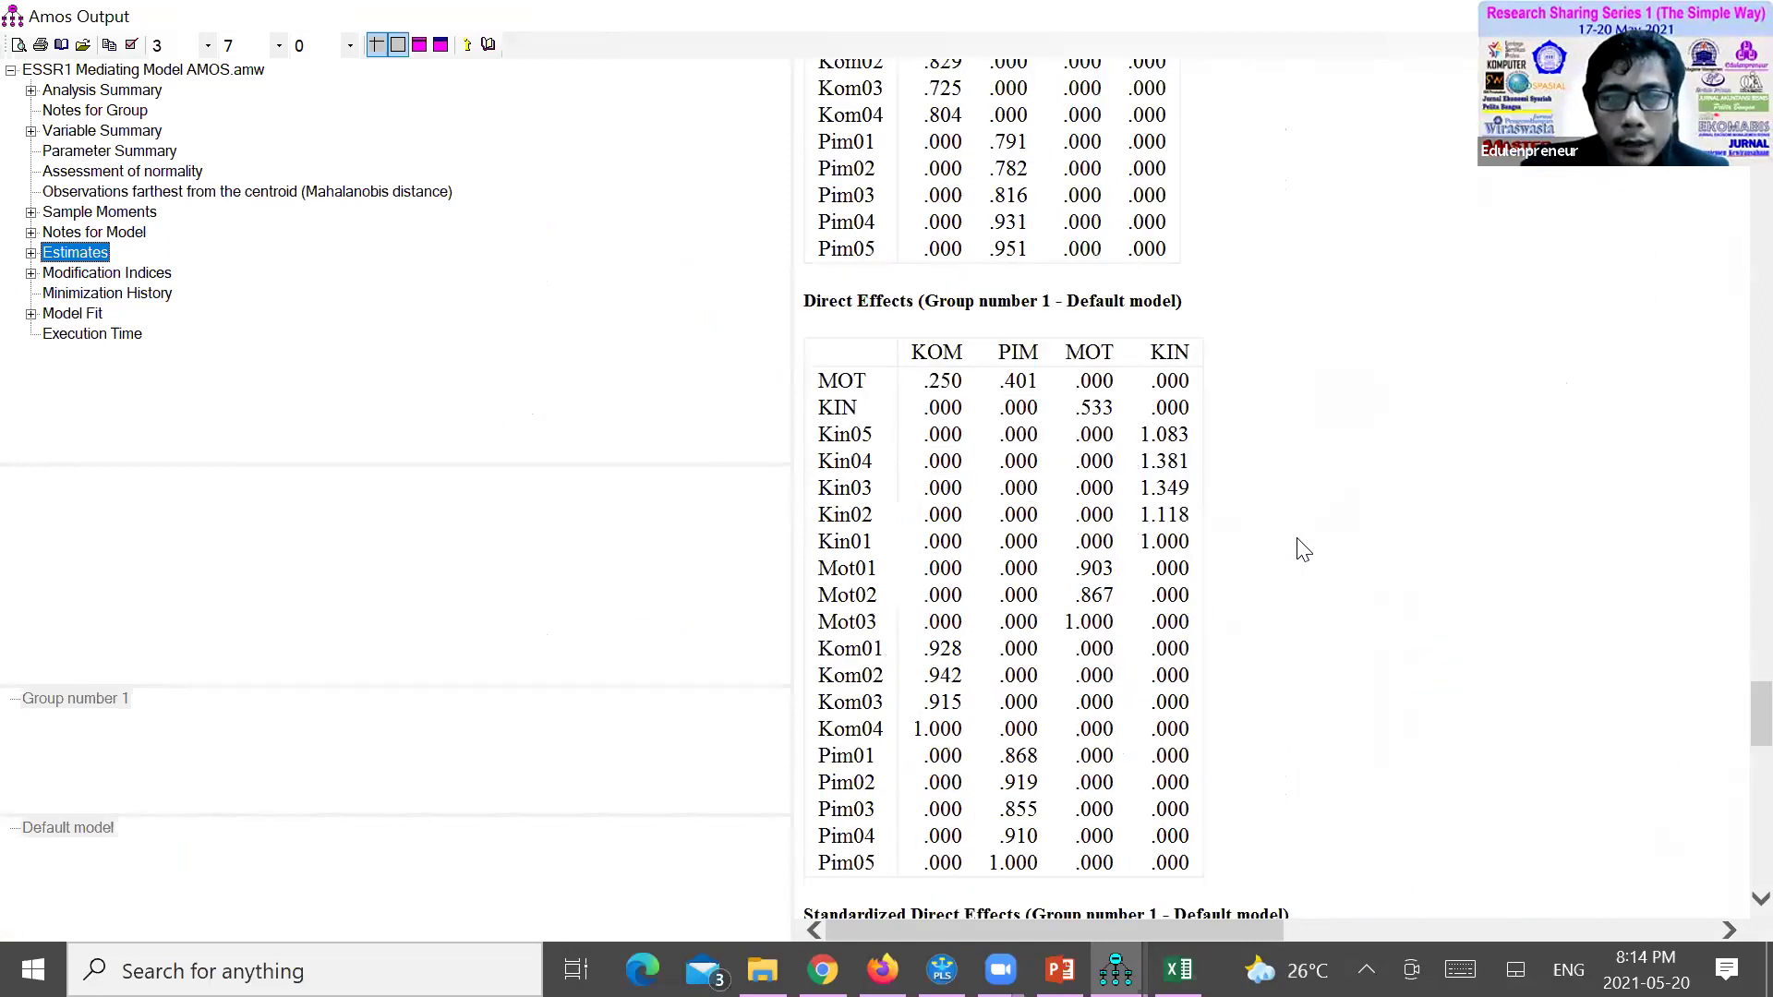
scroll(1302, 552, "up", 10)
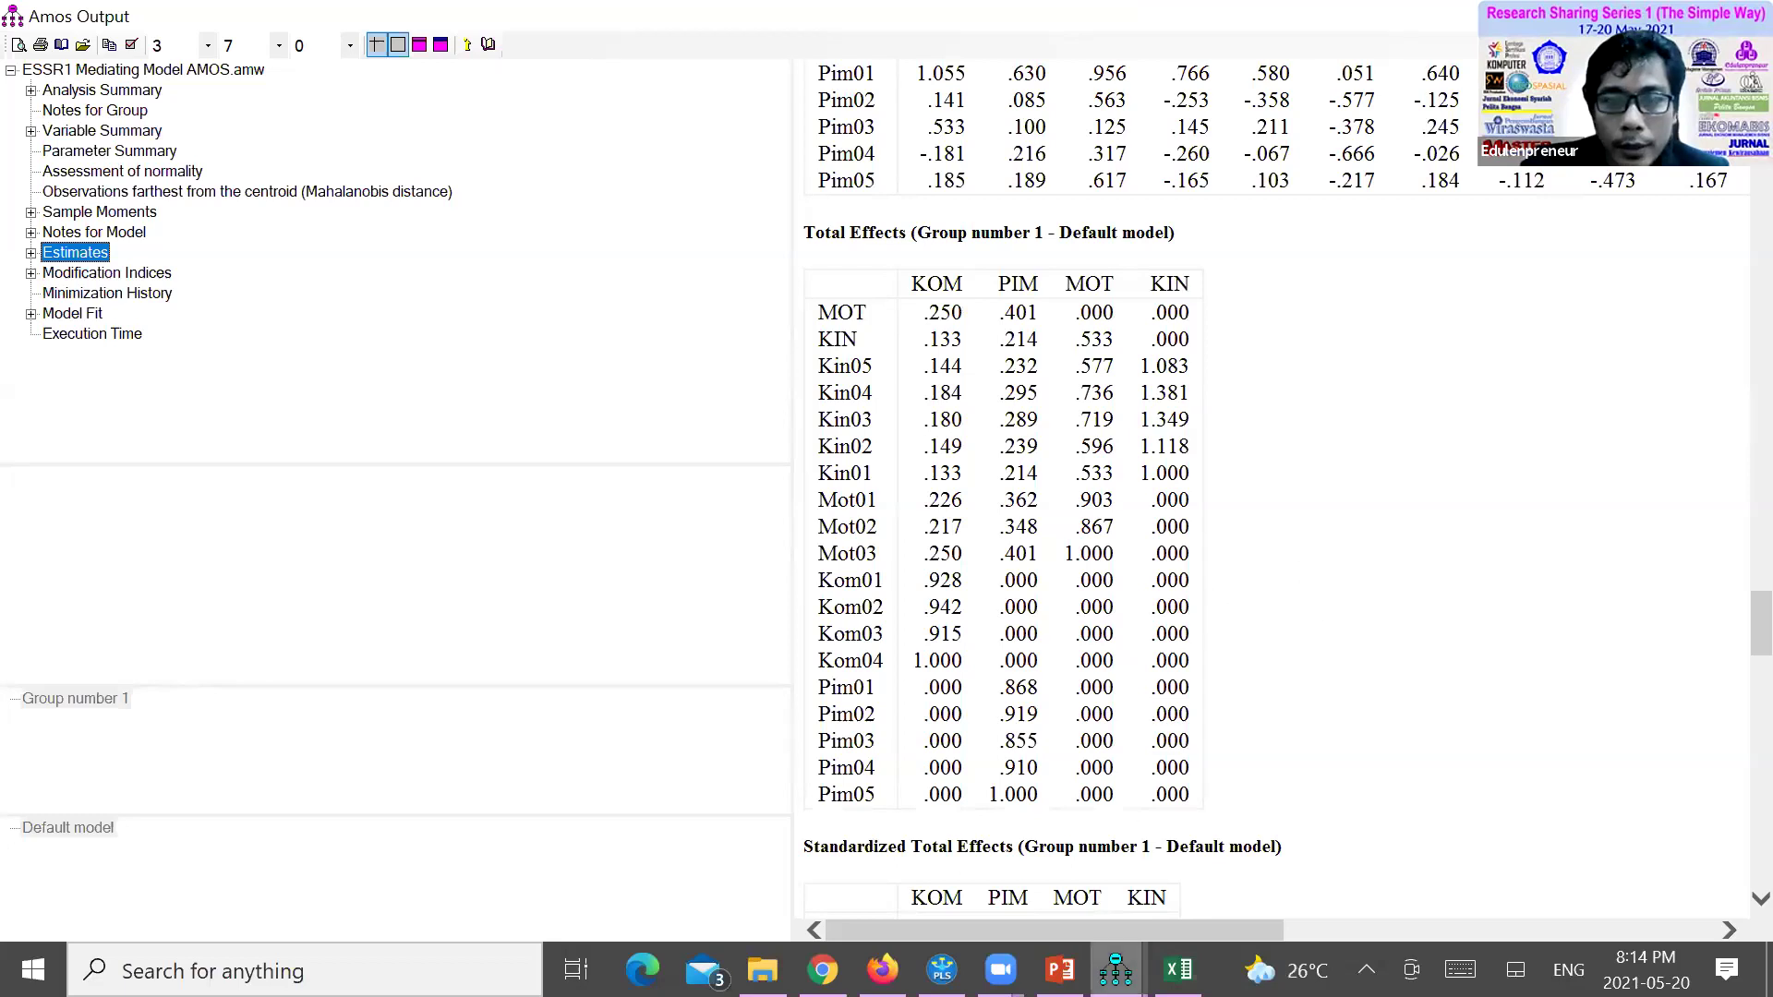
View the standardized path diagram, then return to the text output and examine the unstandardized and standardized regression weights
left_click(1115, 970)
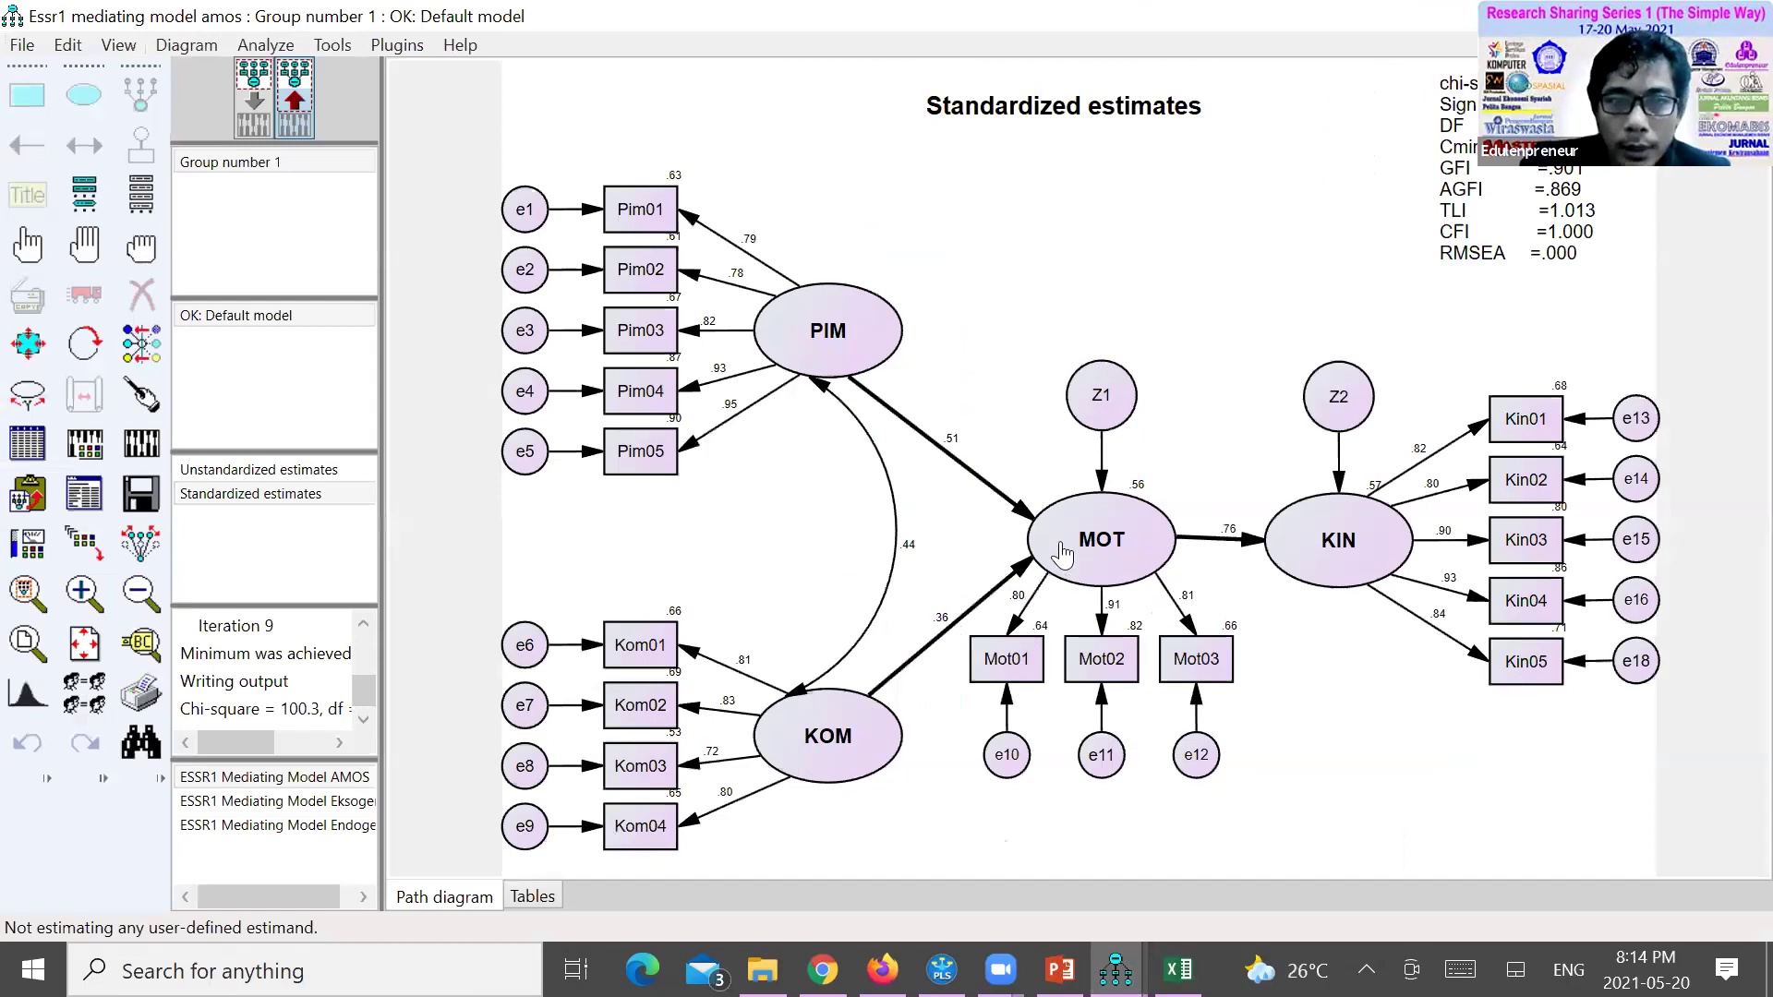
left_click(1115, 970)
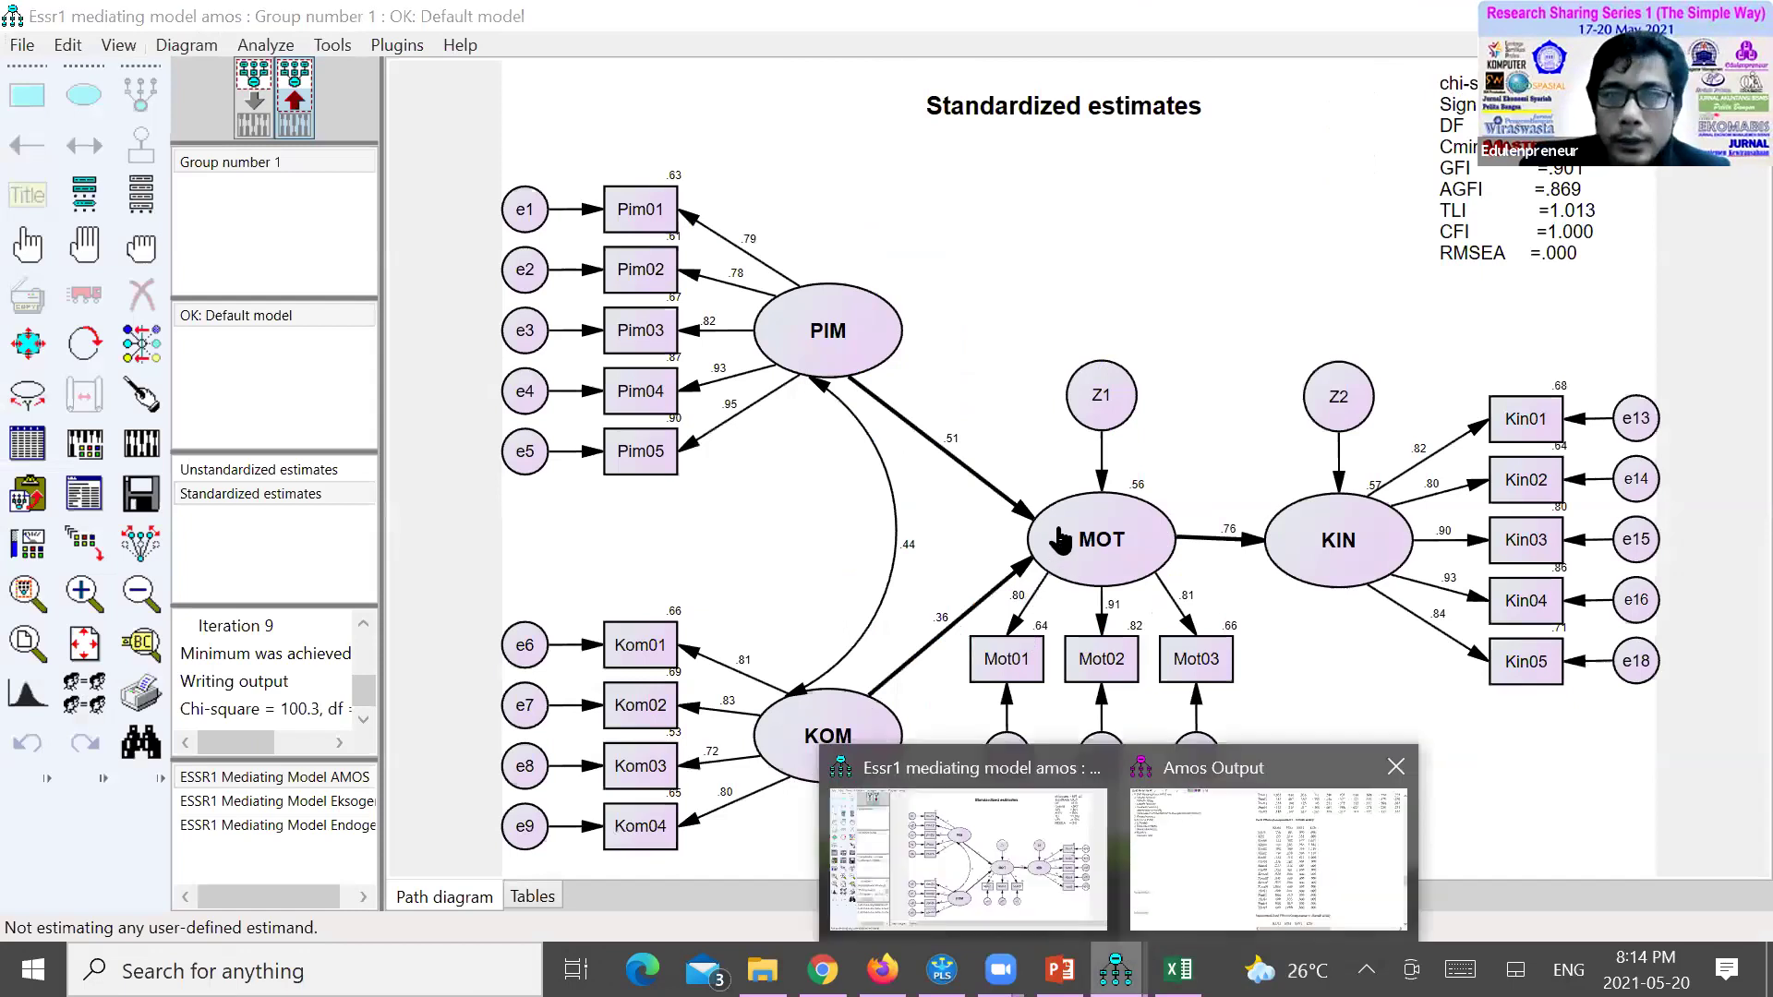
left_click(1268, 859)
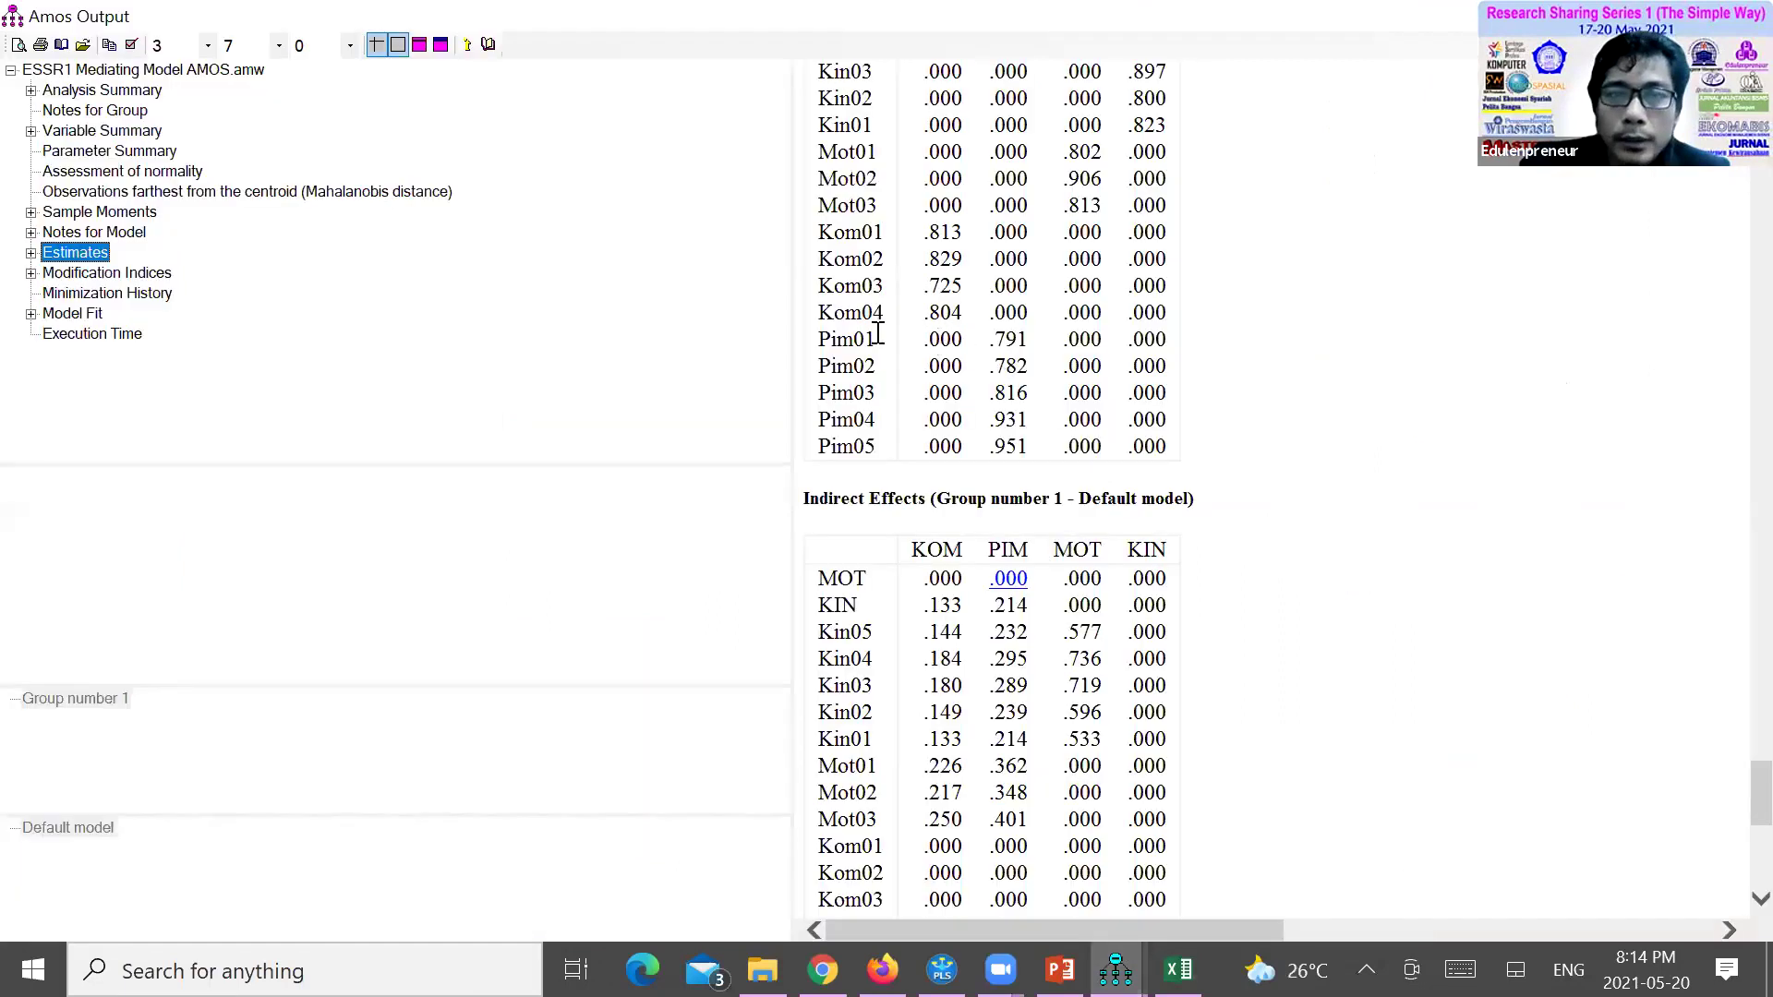
scroll(882, 337, "up", 15)
scroll(1069, 354, "up", 5)
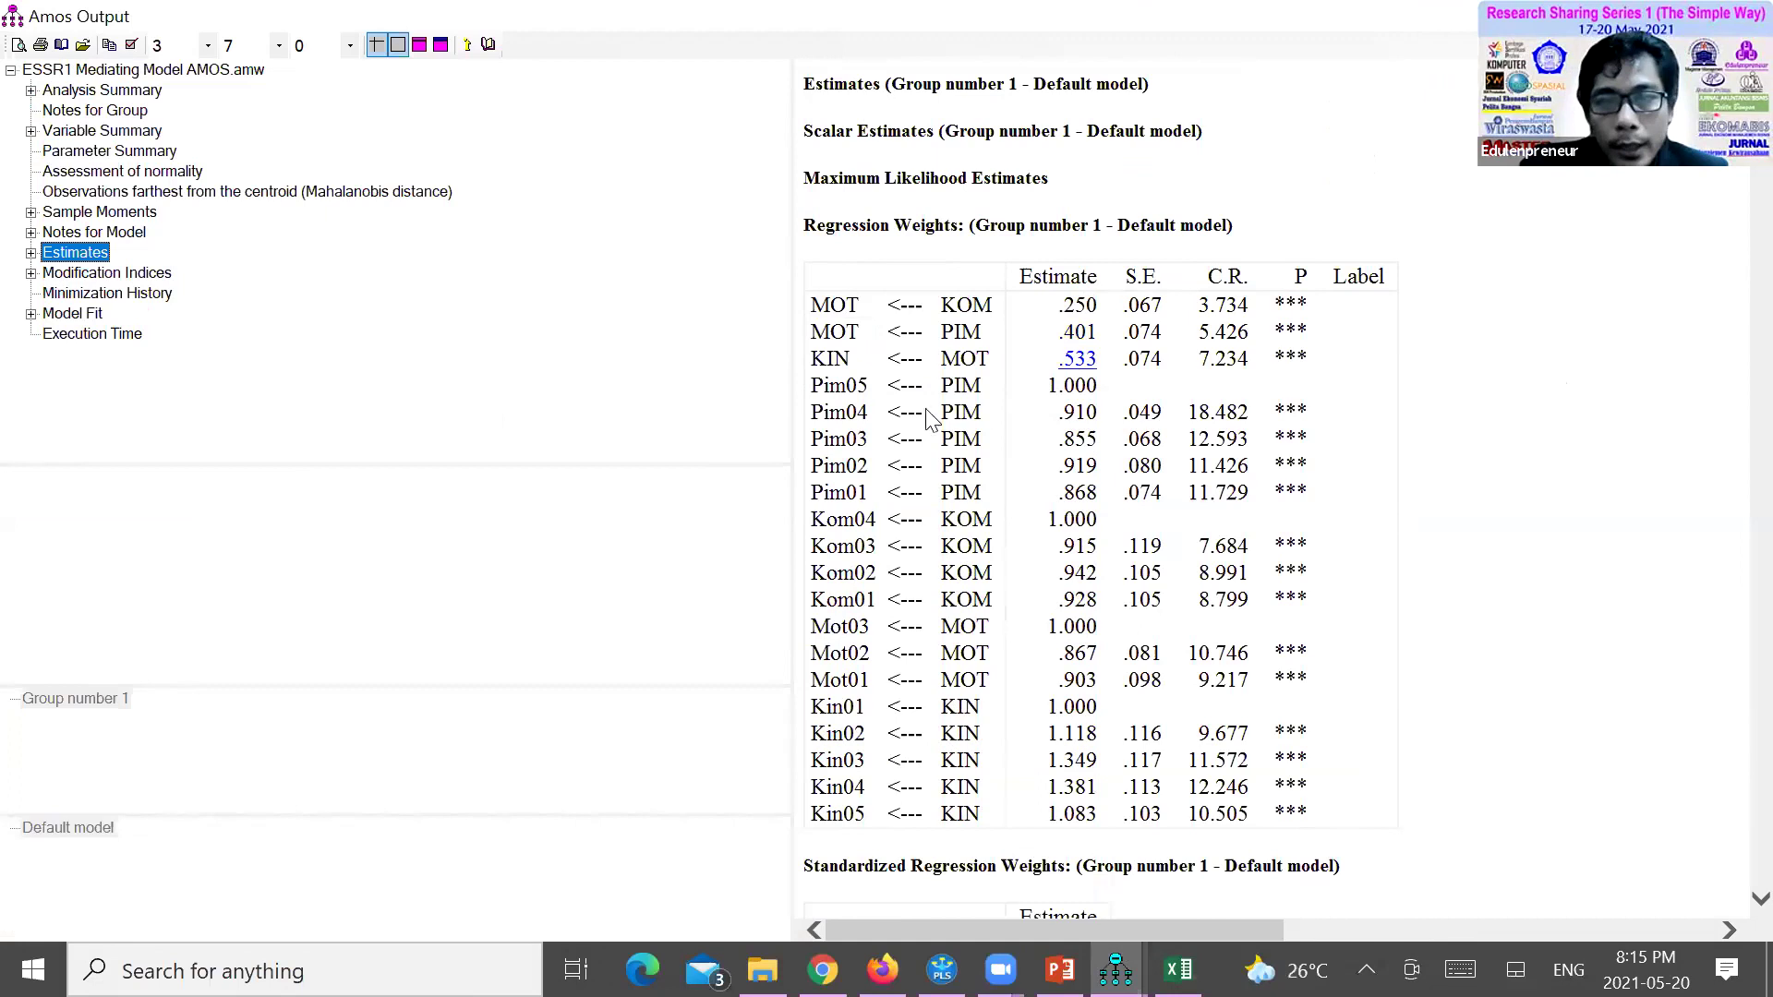
scroll(988, 404, "down", 1)
scroll(975, 444, "down", 3)
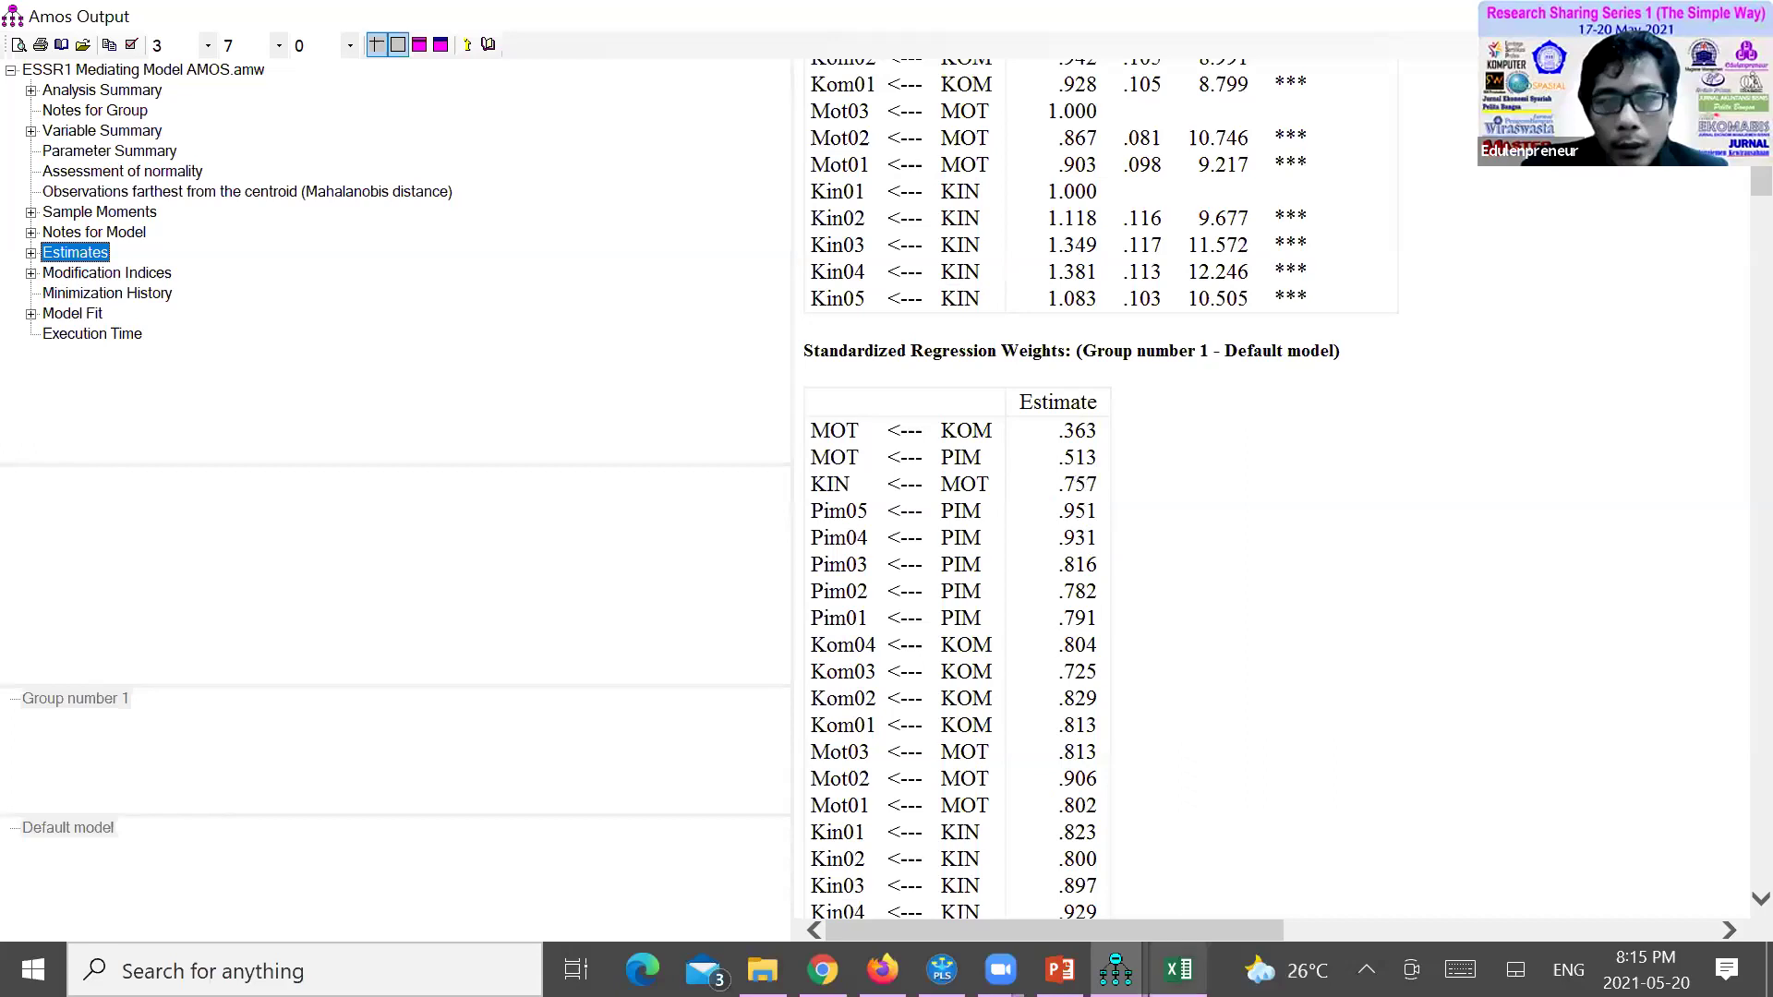
Compare the path diagram's coefficients with the text output and check the C.R. and P columns of the regression weights
left_click(1116, 969)
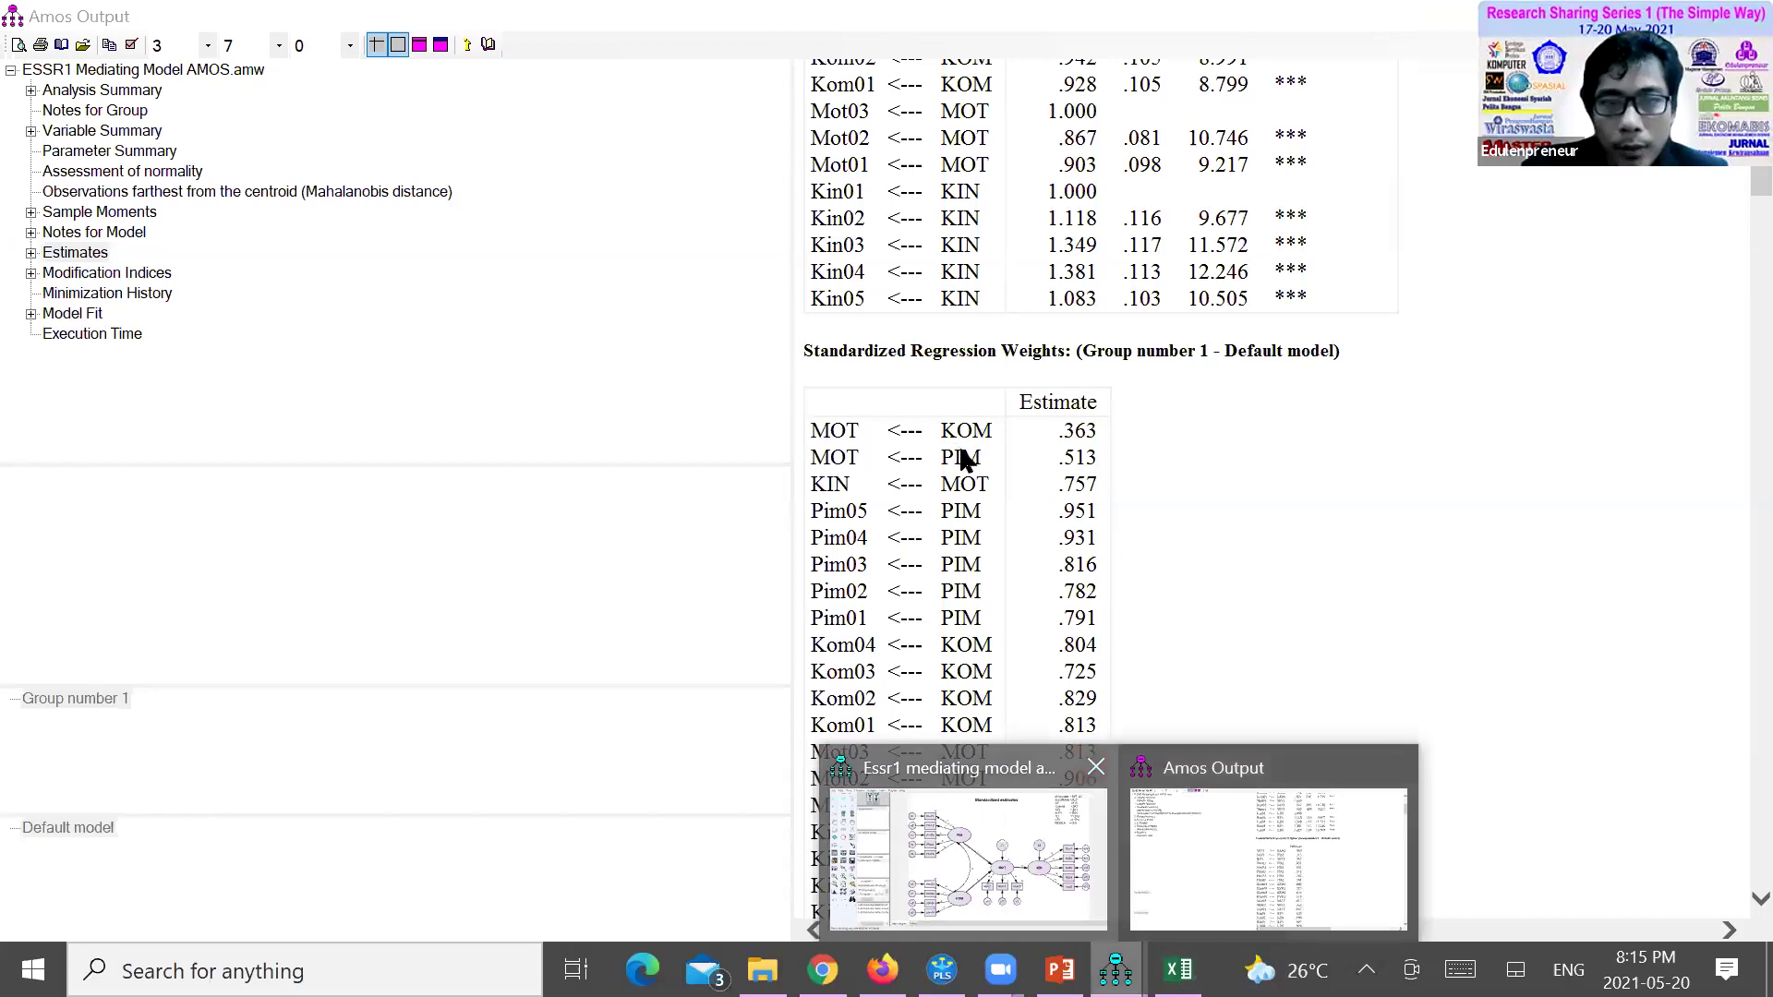
left_click(1023, 759)
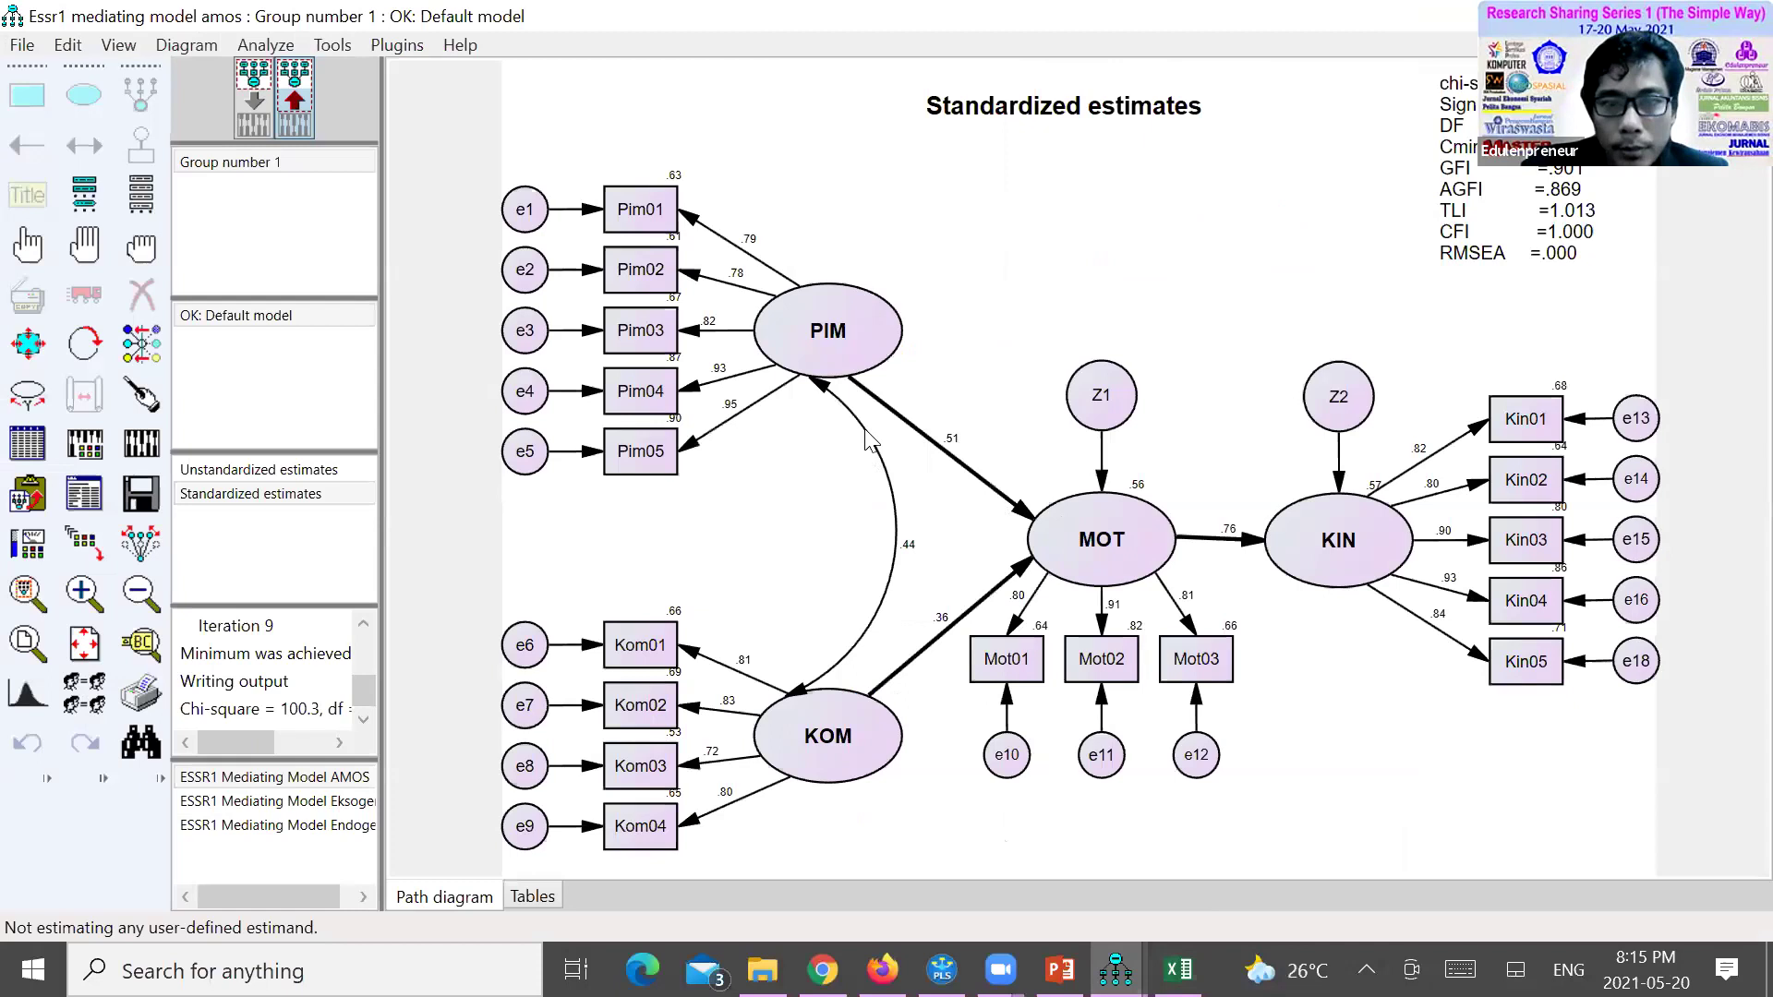
key("alt+Tab")
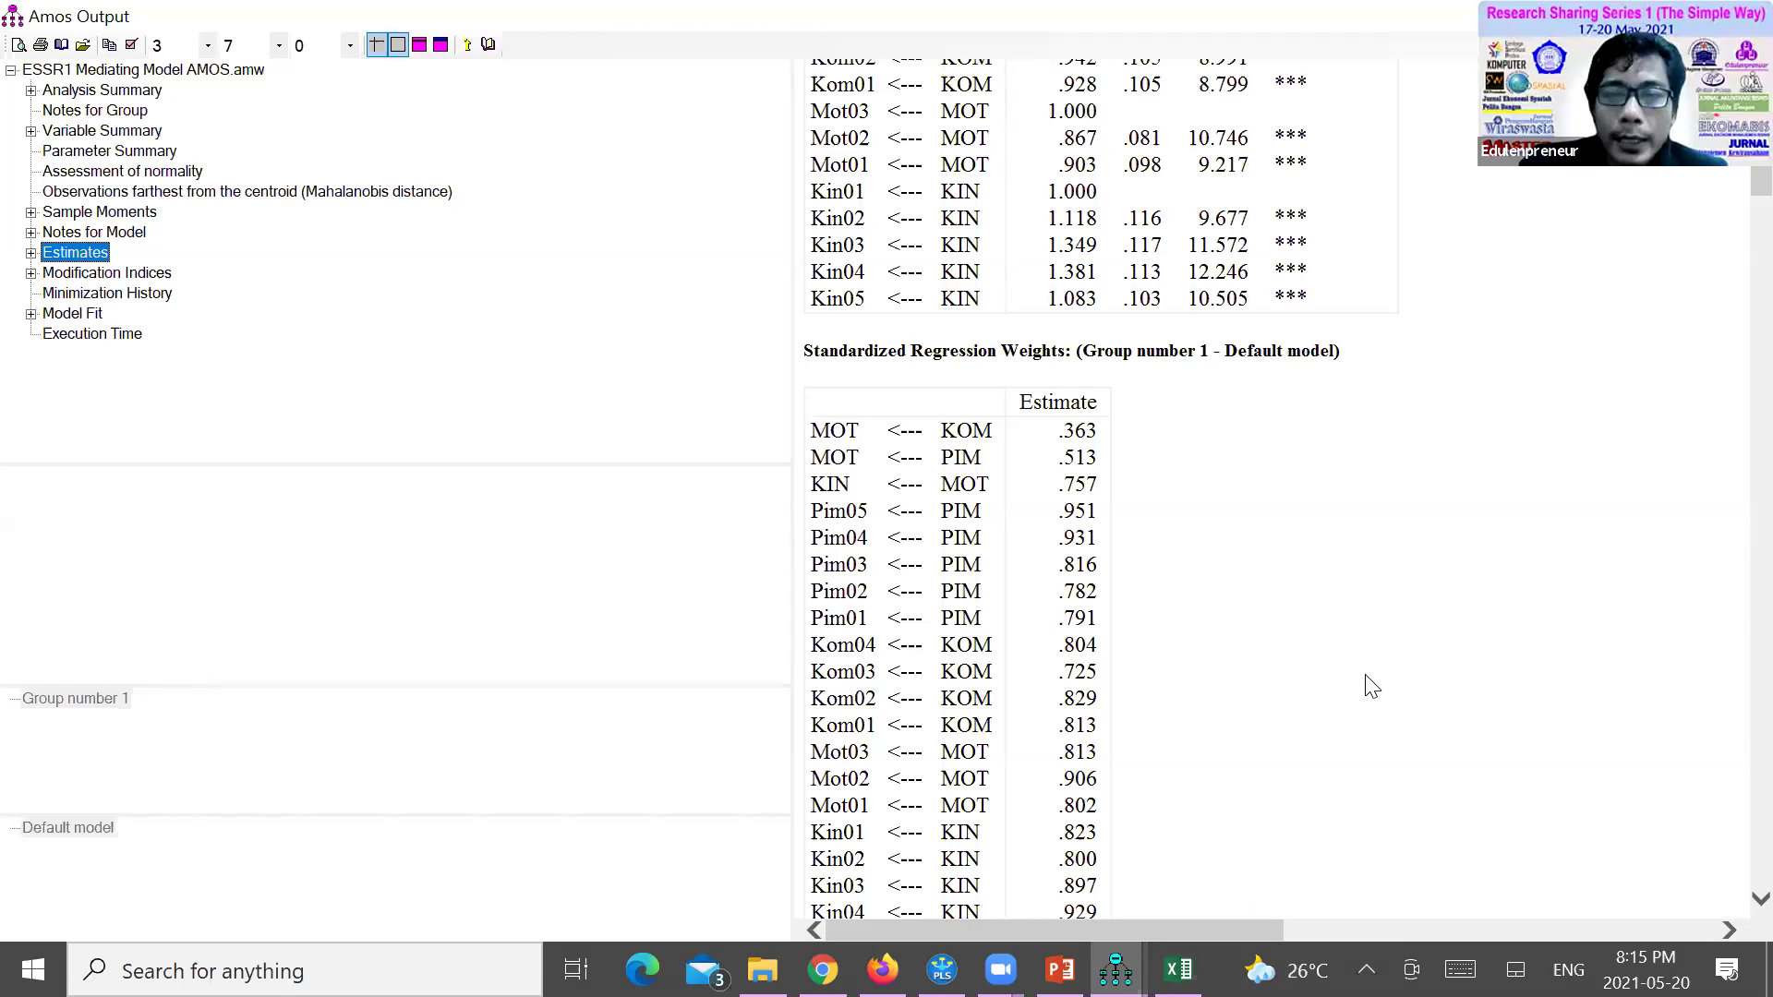
scroll(1371, 686, "up", 5)
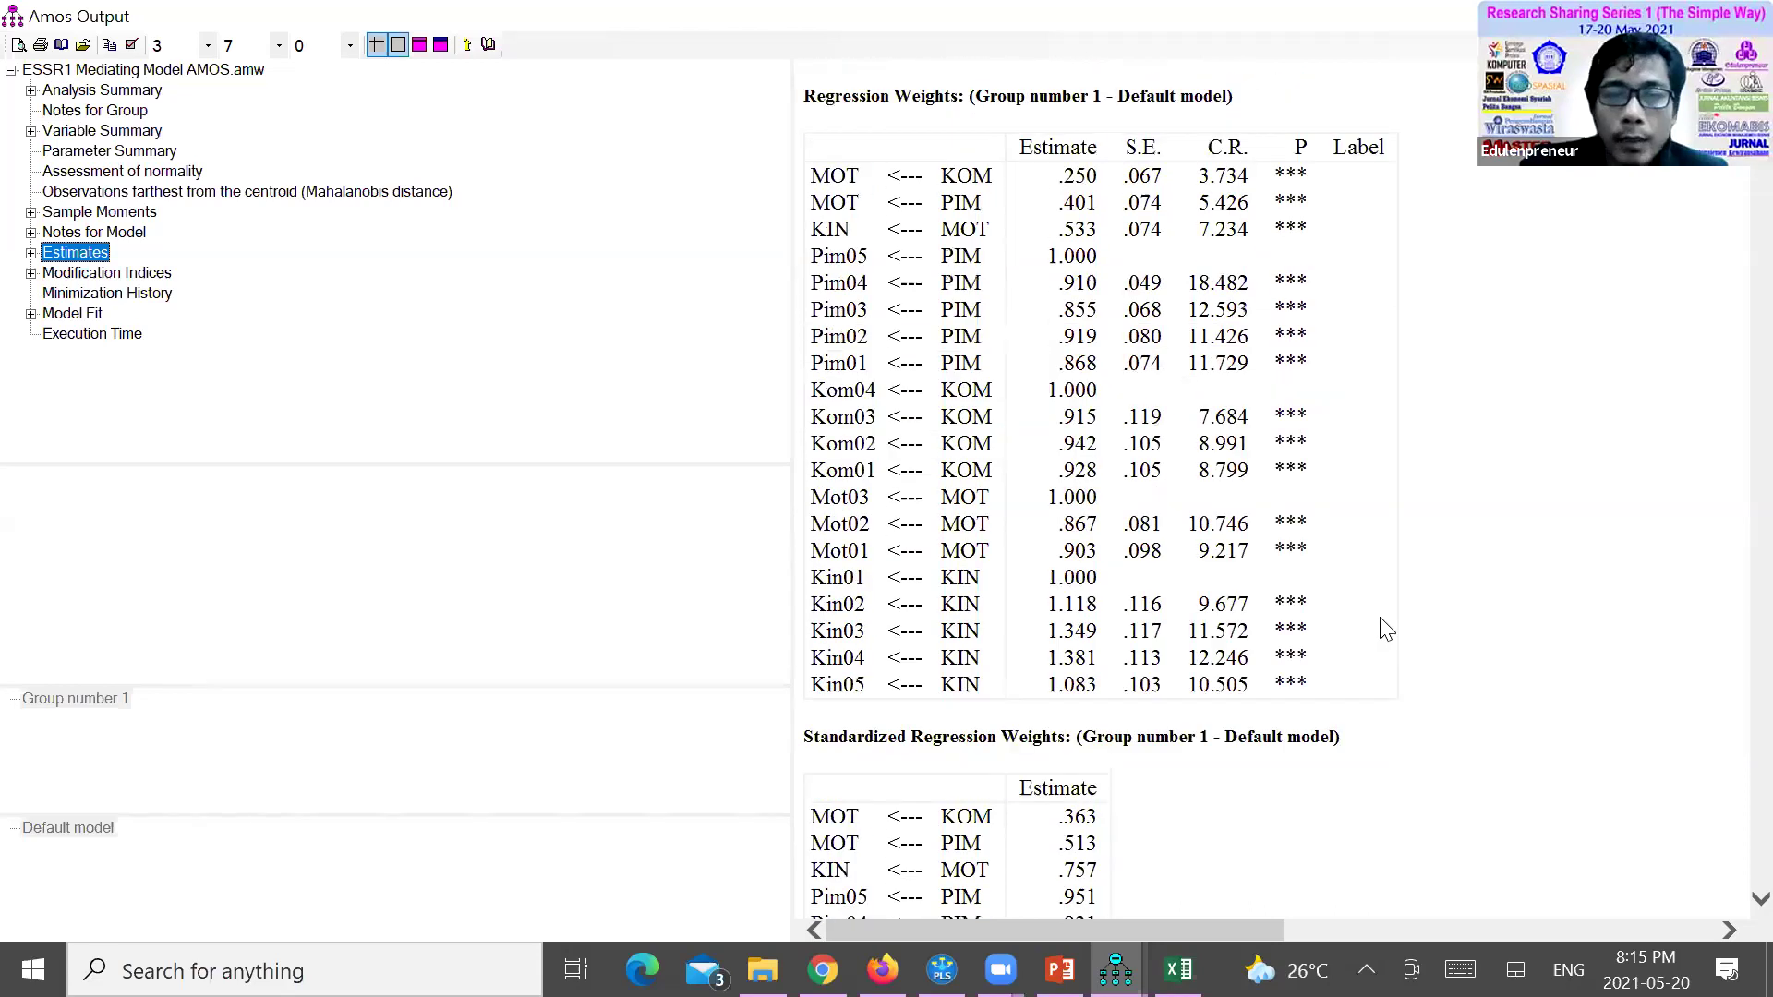
scroll(1200, 325, "up", 1)
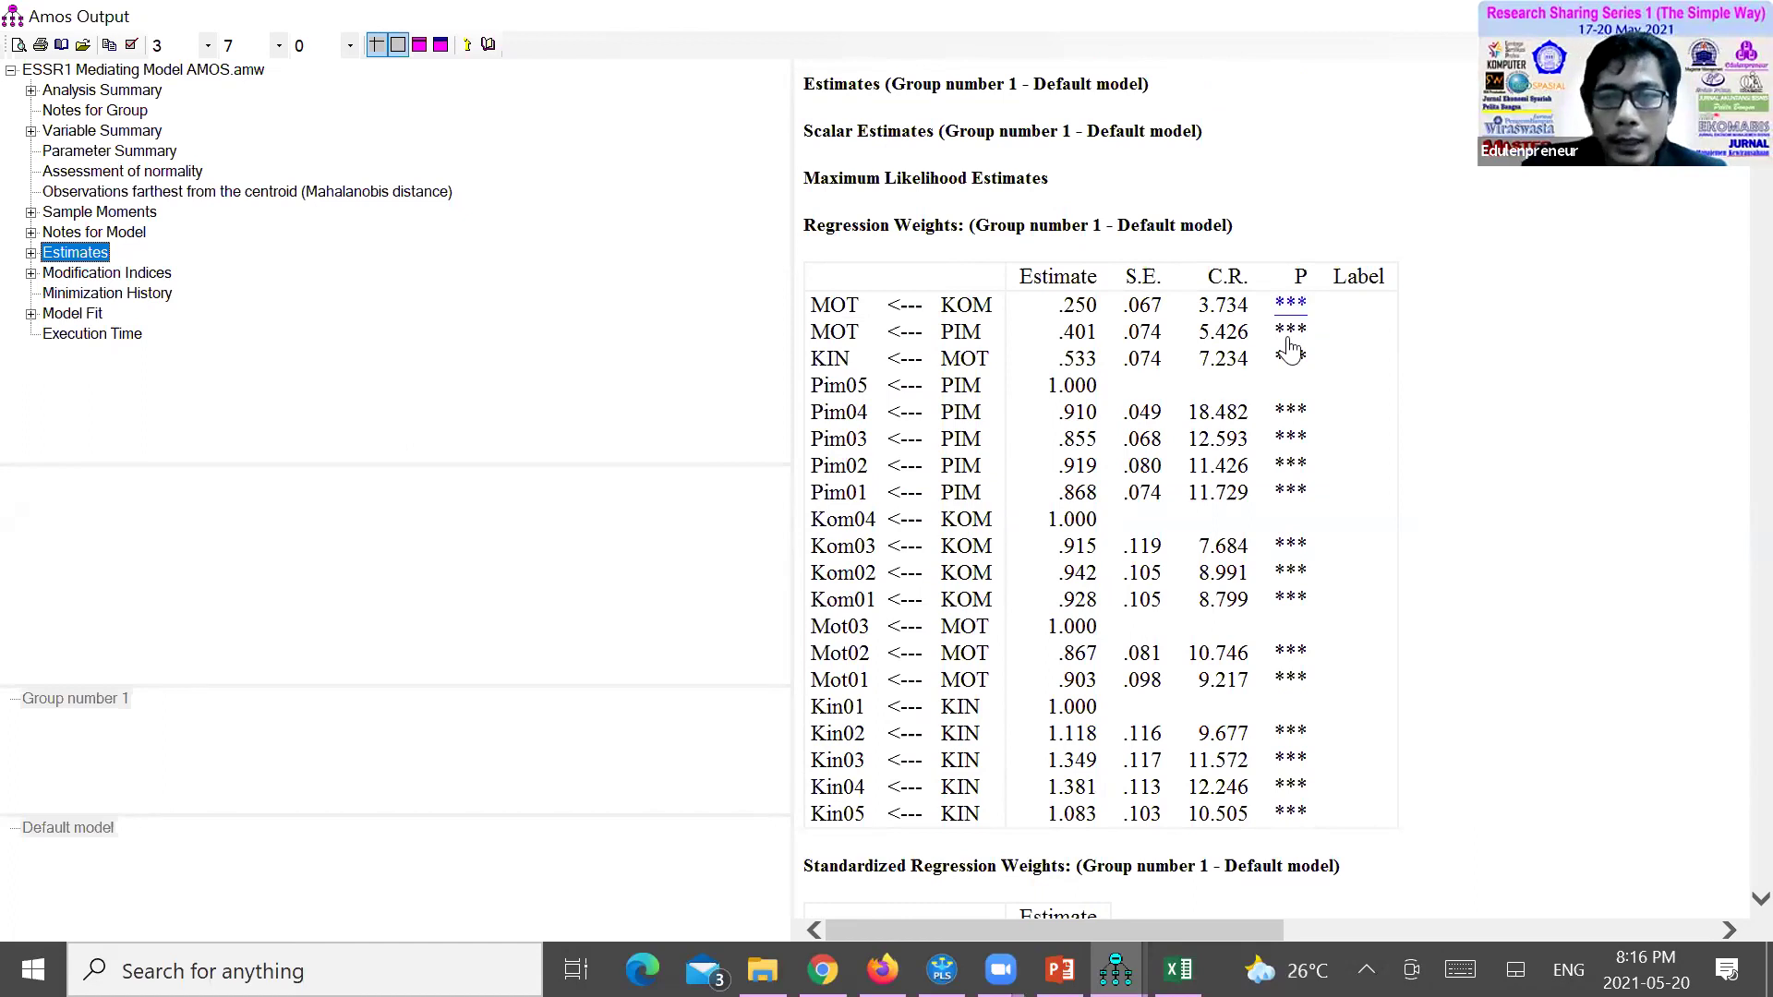
Switch to Excel and add the header "p" in J3 above the significance asterisks of the path results
left_click(1177, 970)
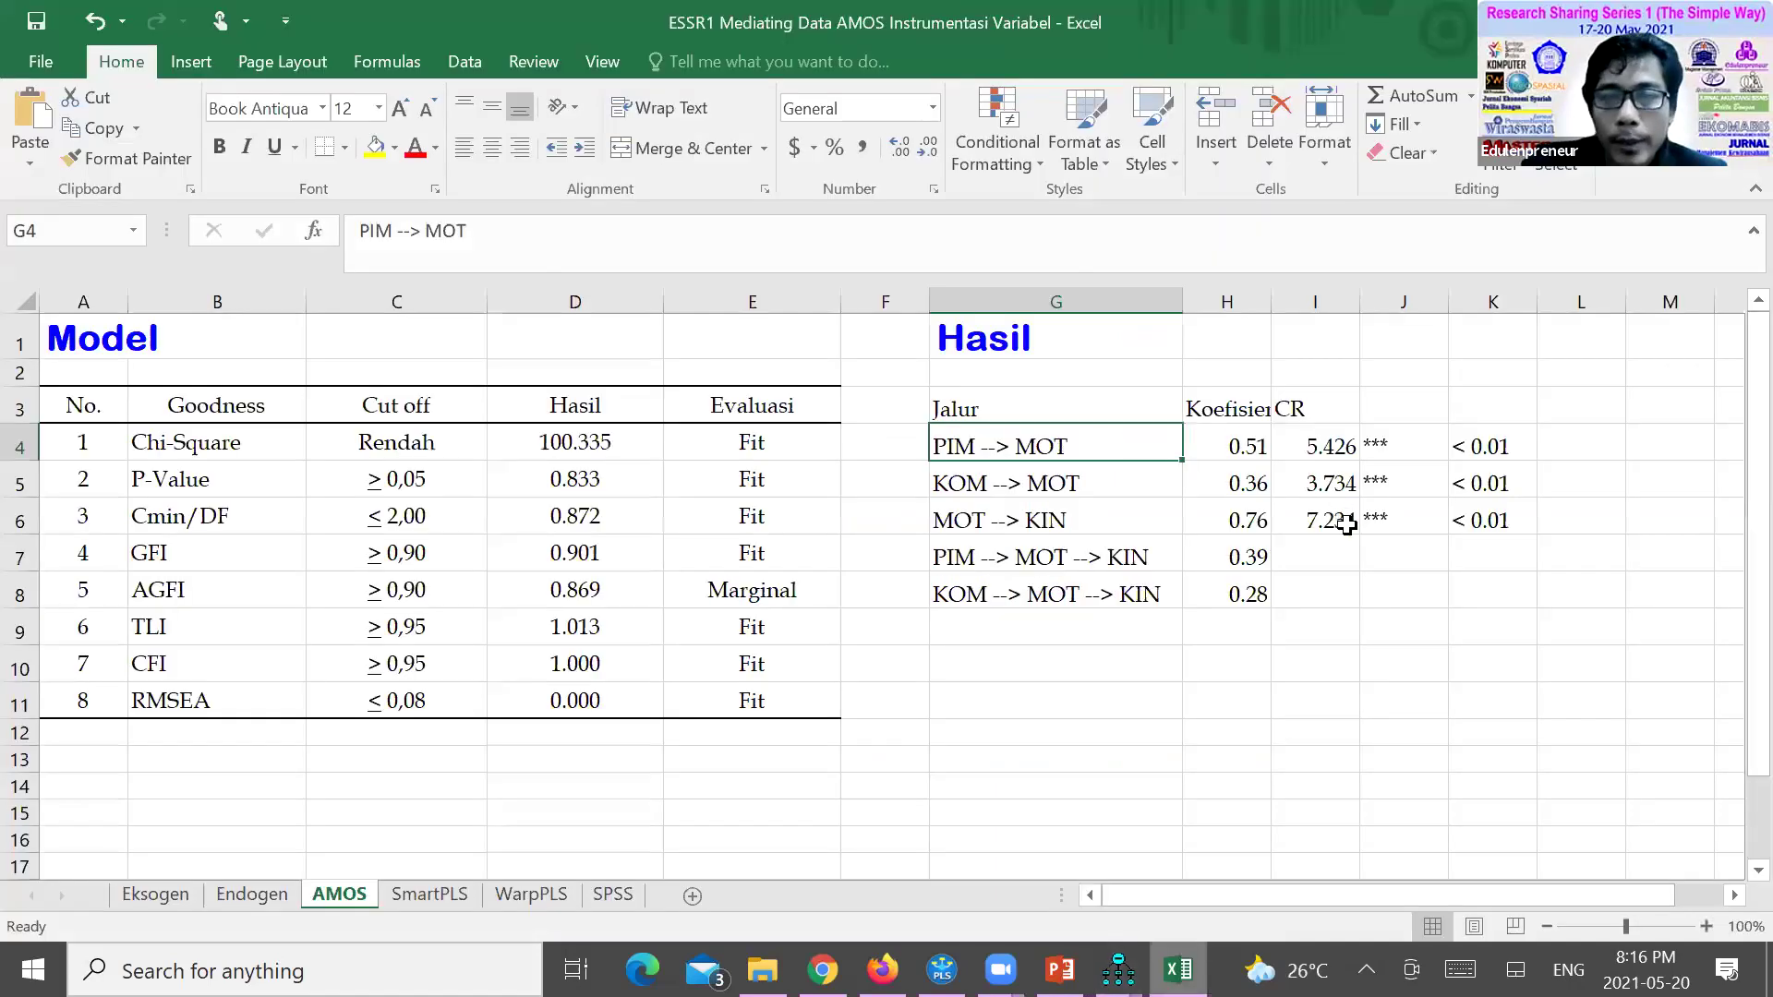
key("Right")
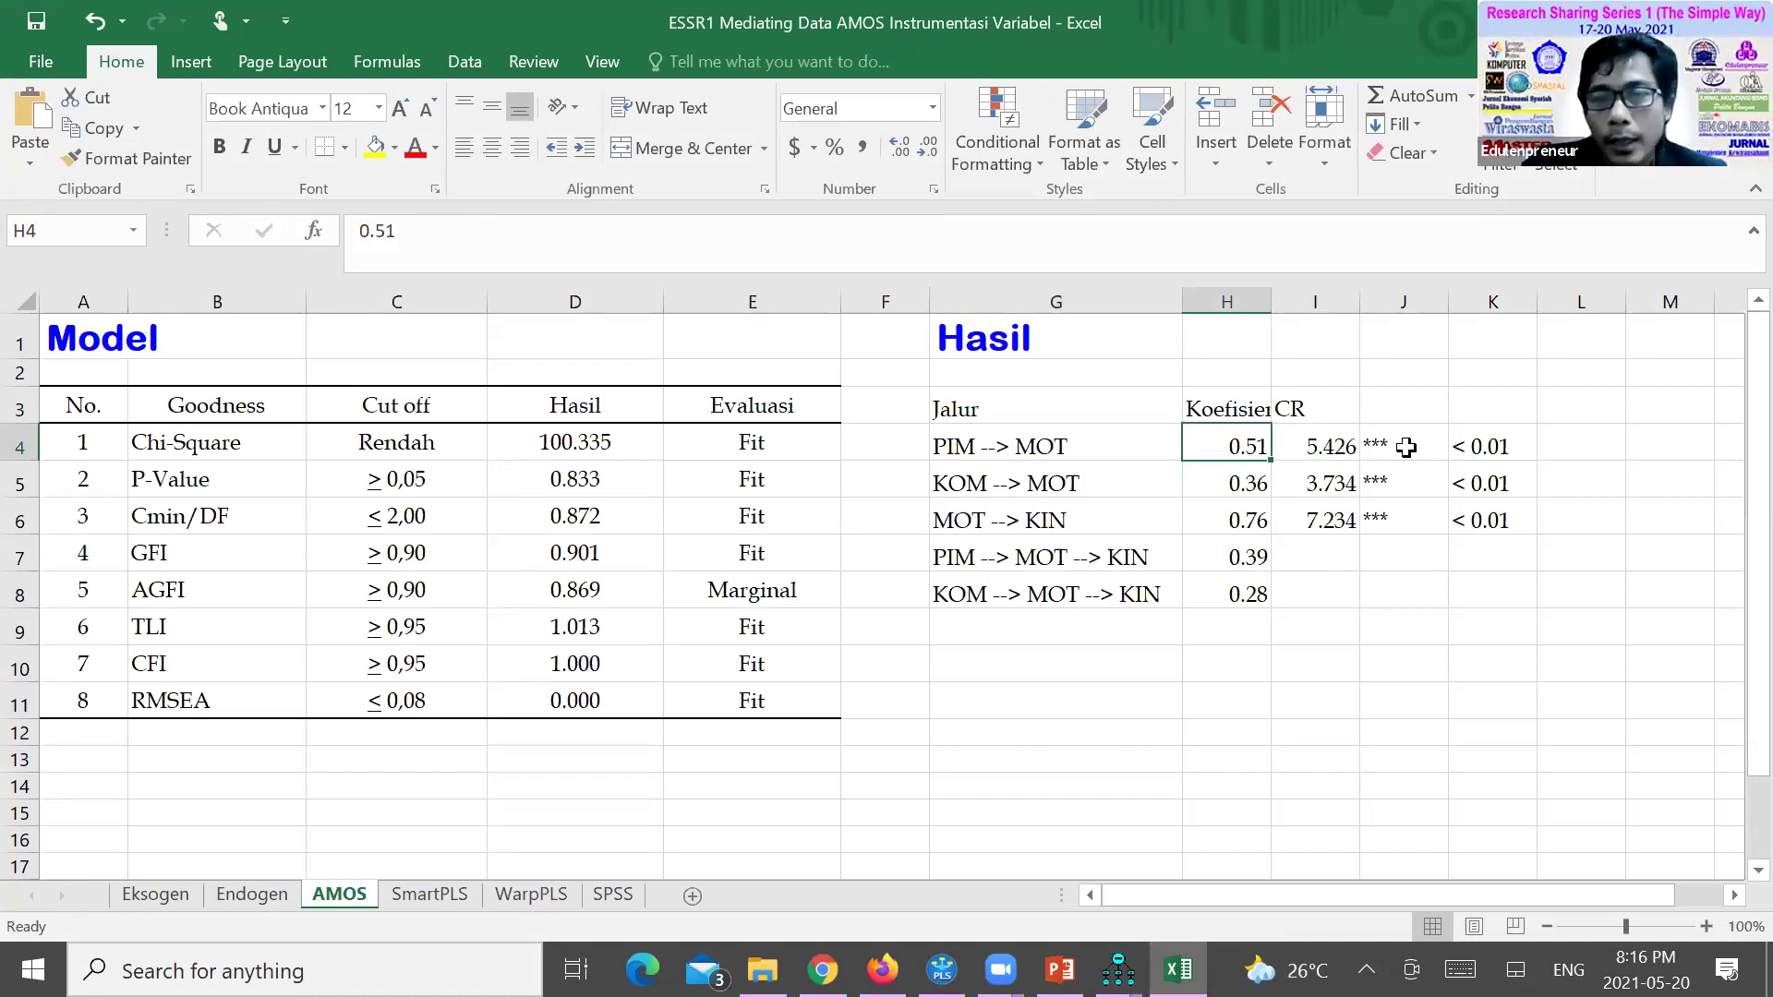
left_click(1402, 410)
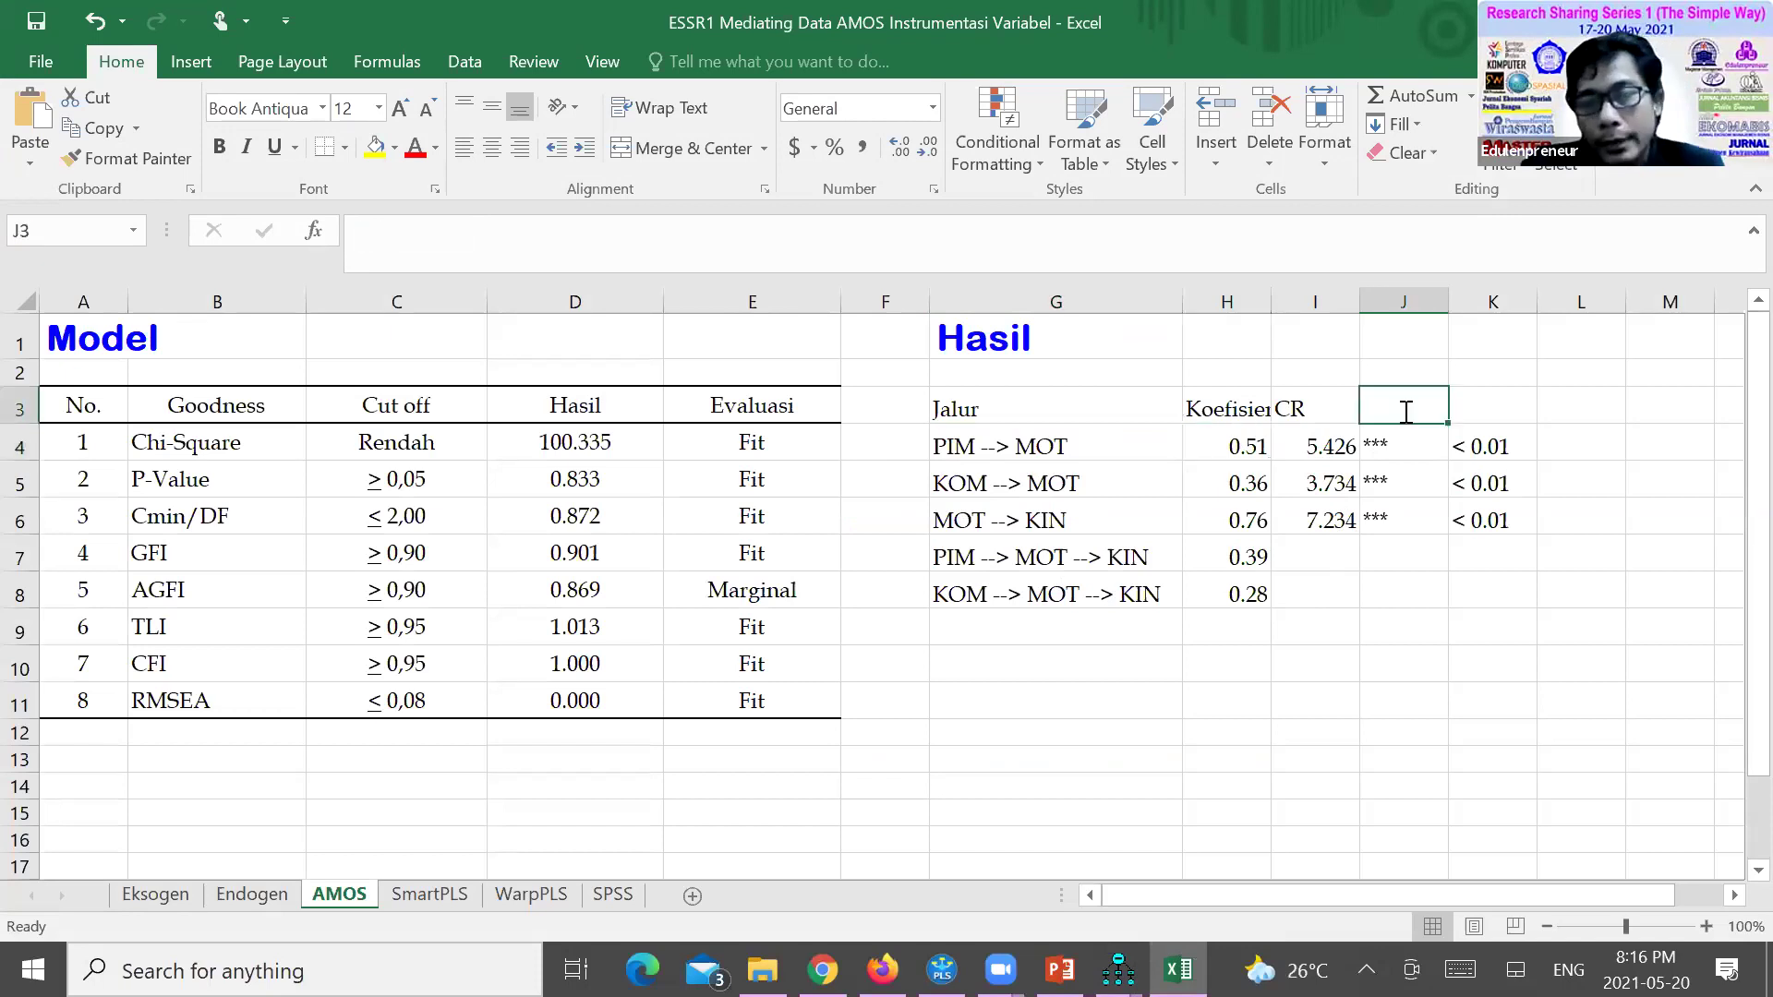
type("p")
key("Return")
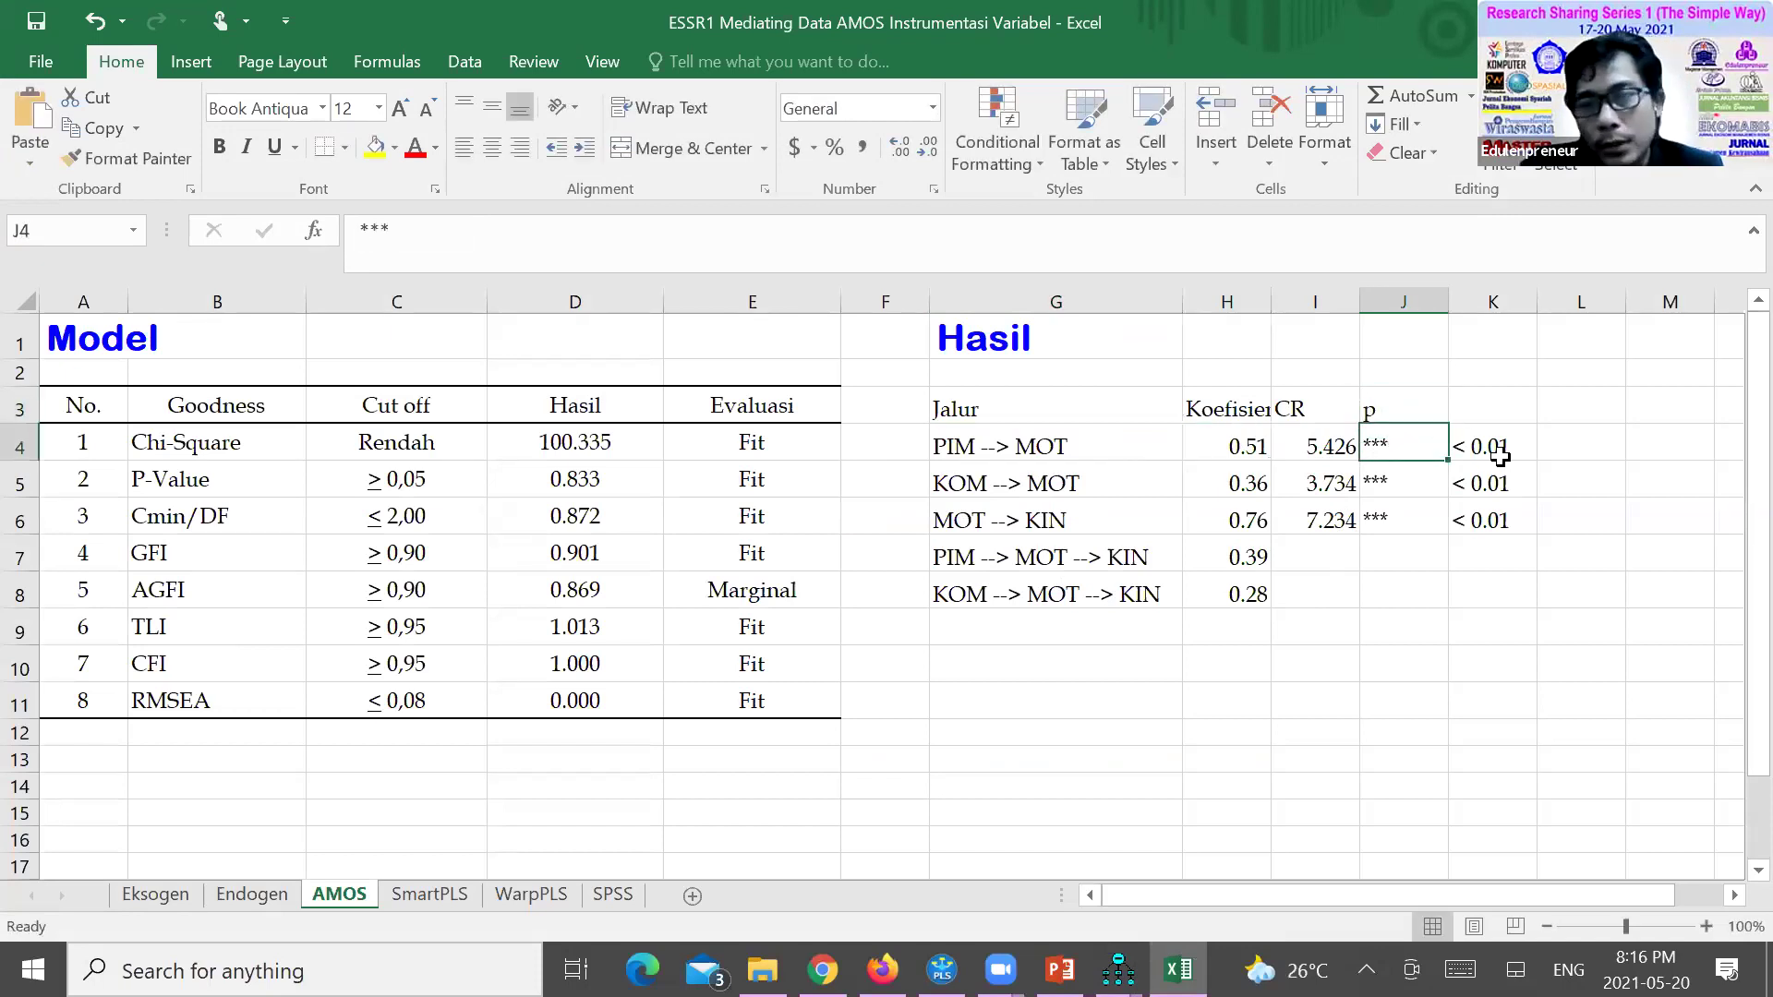
Enter "Signifikan" in L4:L6 for the PIM --> MOT, KOM --> MOT and MOT --> KIN paths
left_click(1531, 453)
left_click(1583, 447)
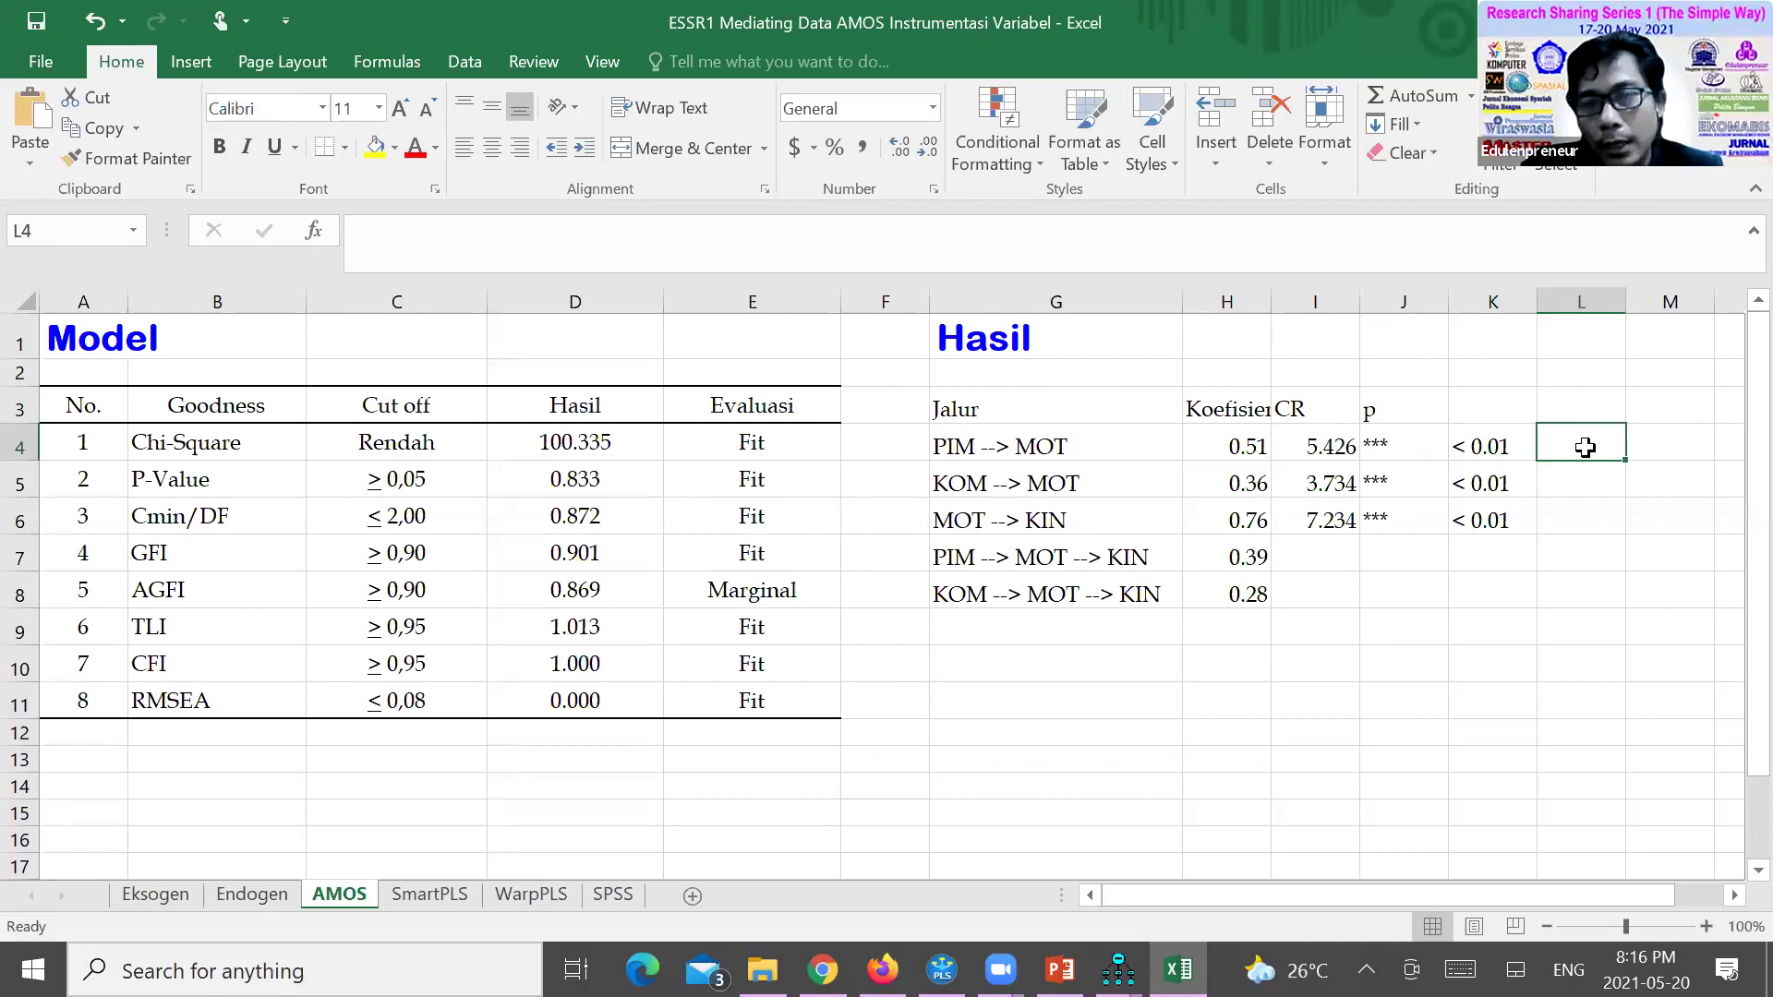
type("S")
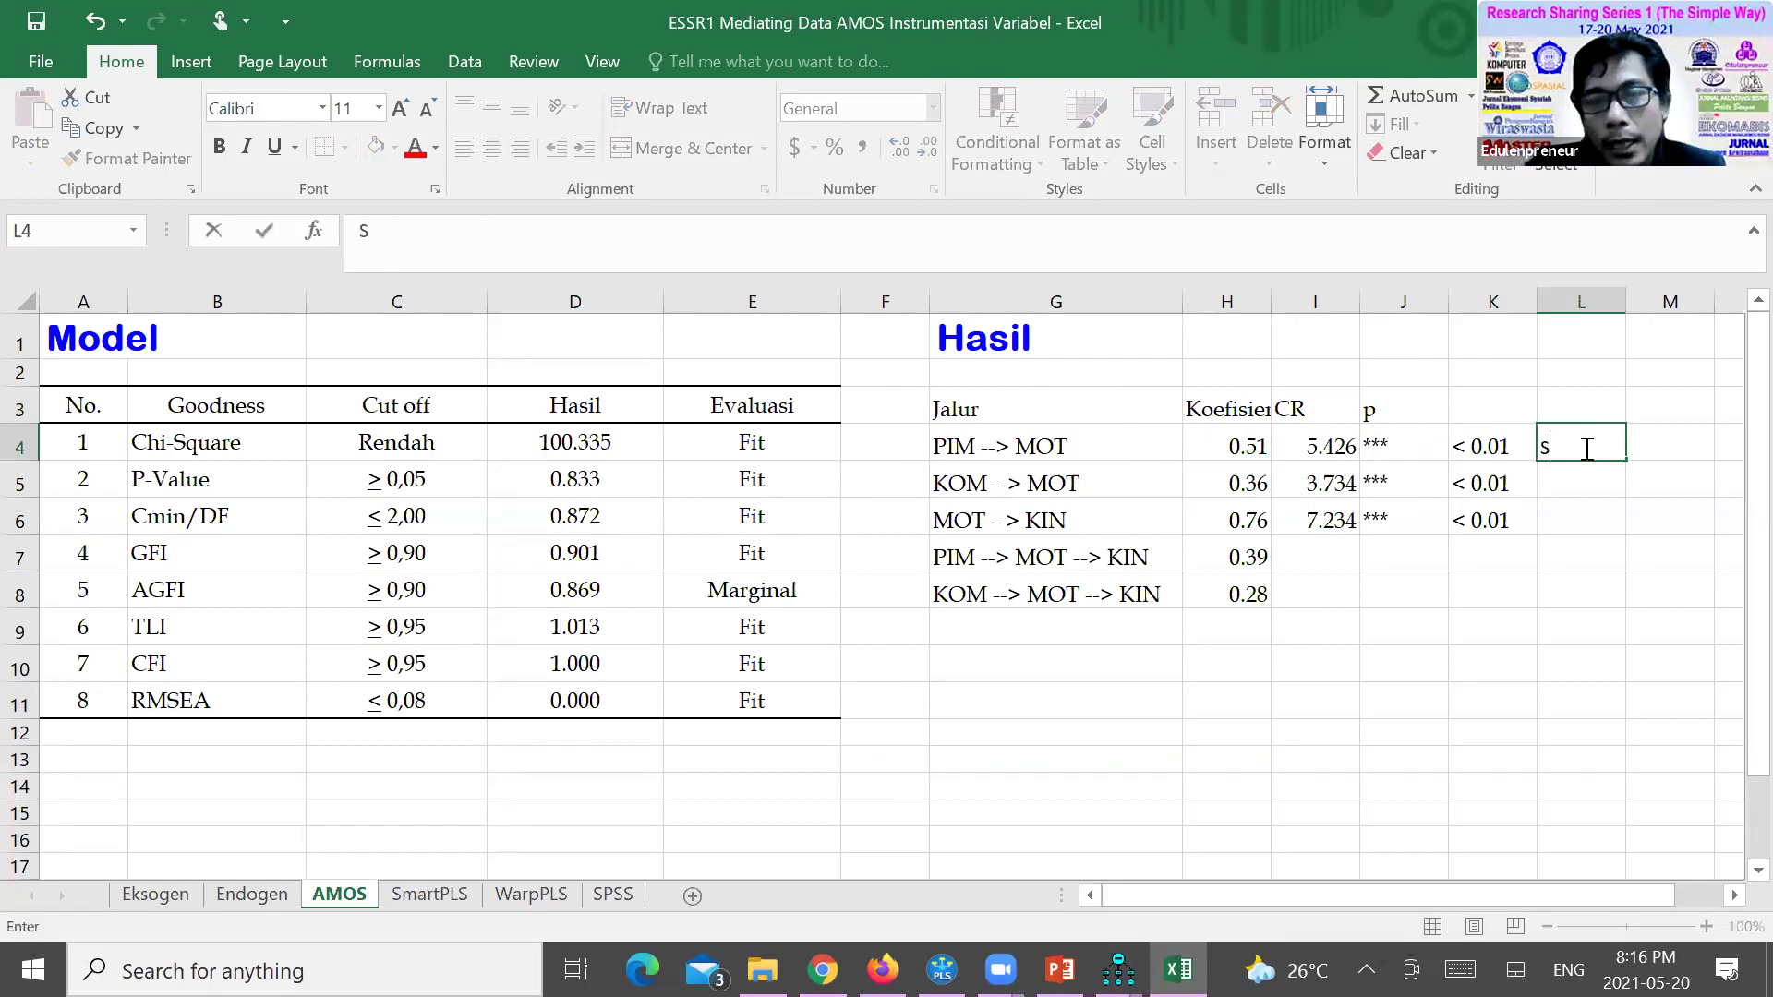
type("ignifikan")
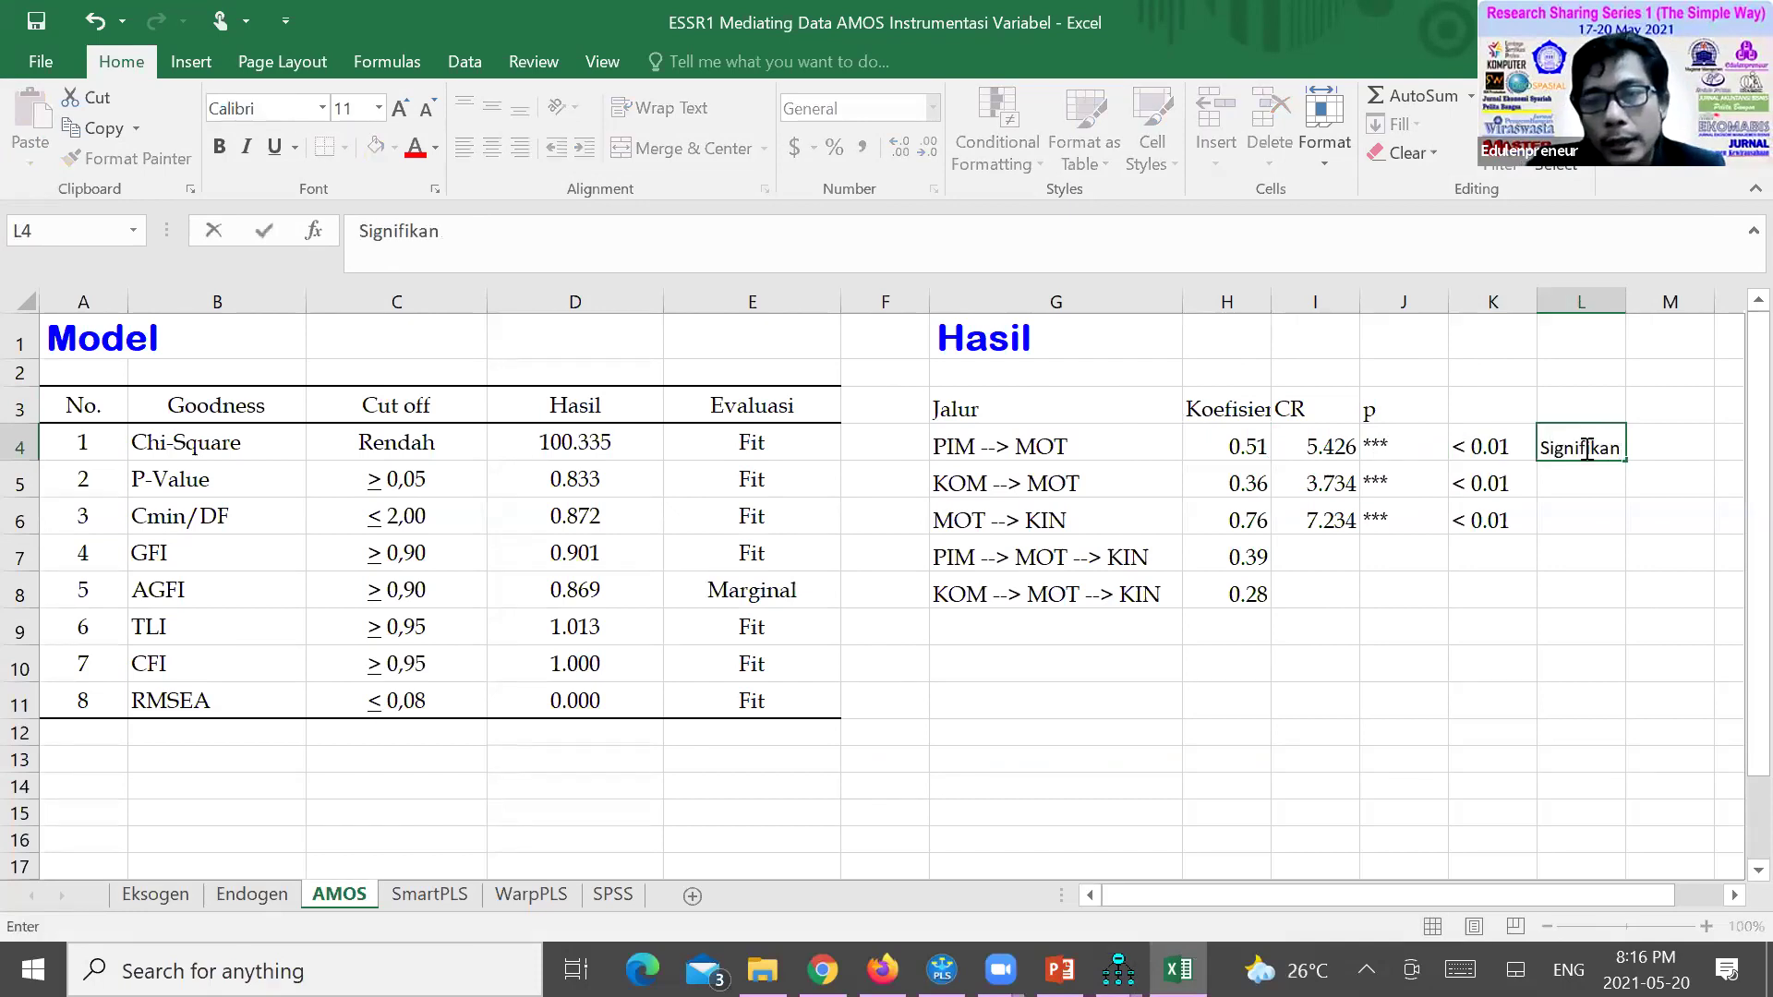
key("Return")
type("Signifikan")
key("Return")
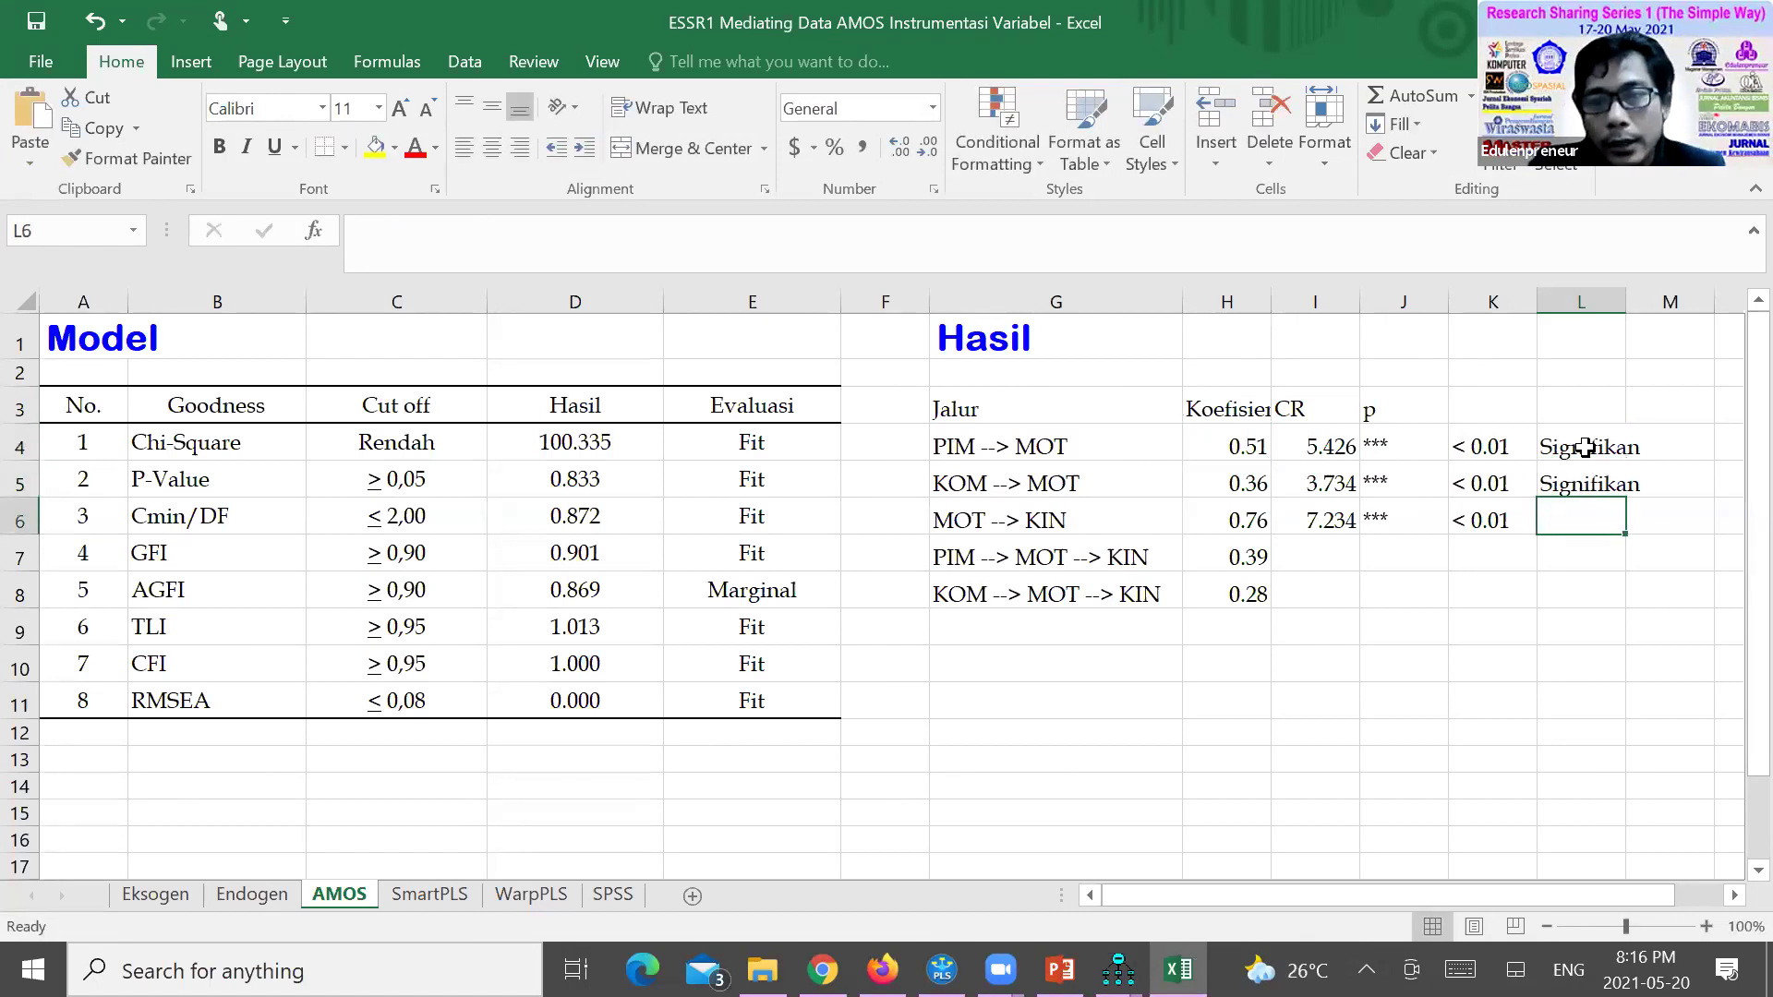
type("Signifikan")
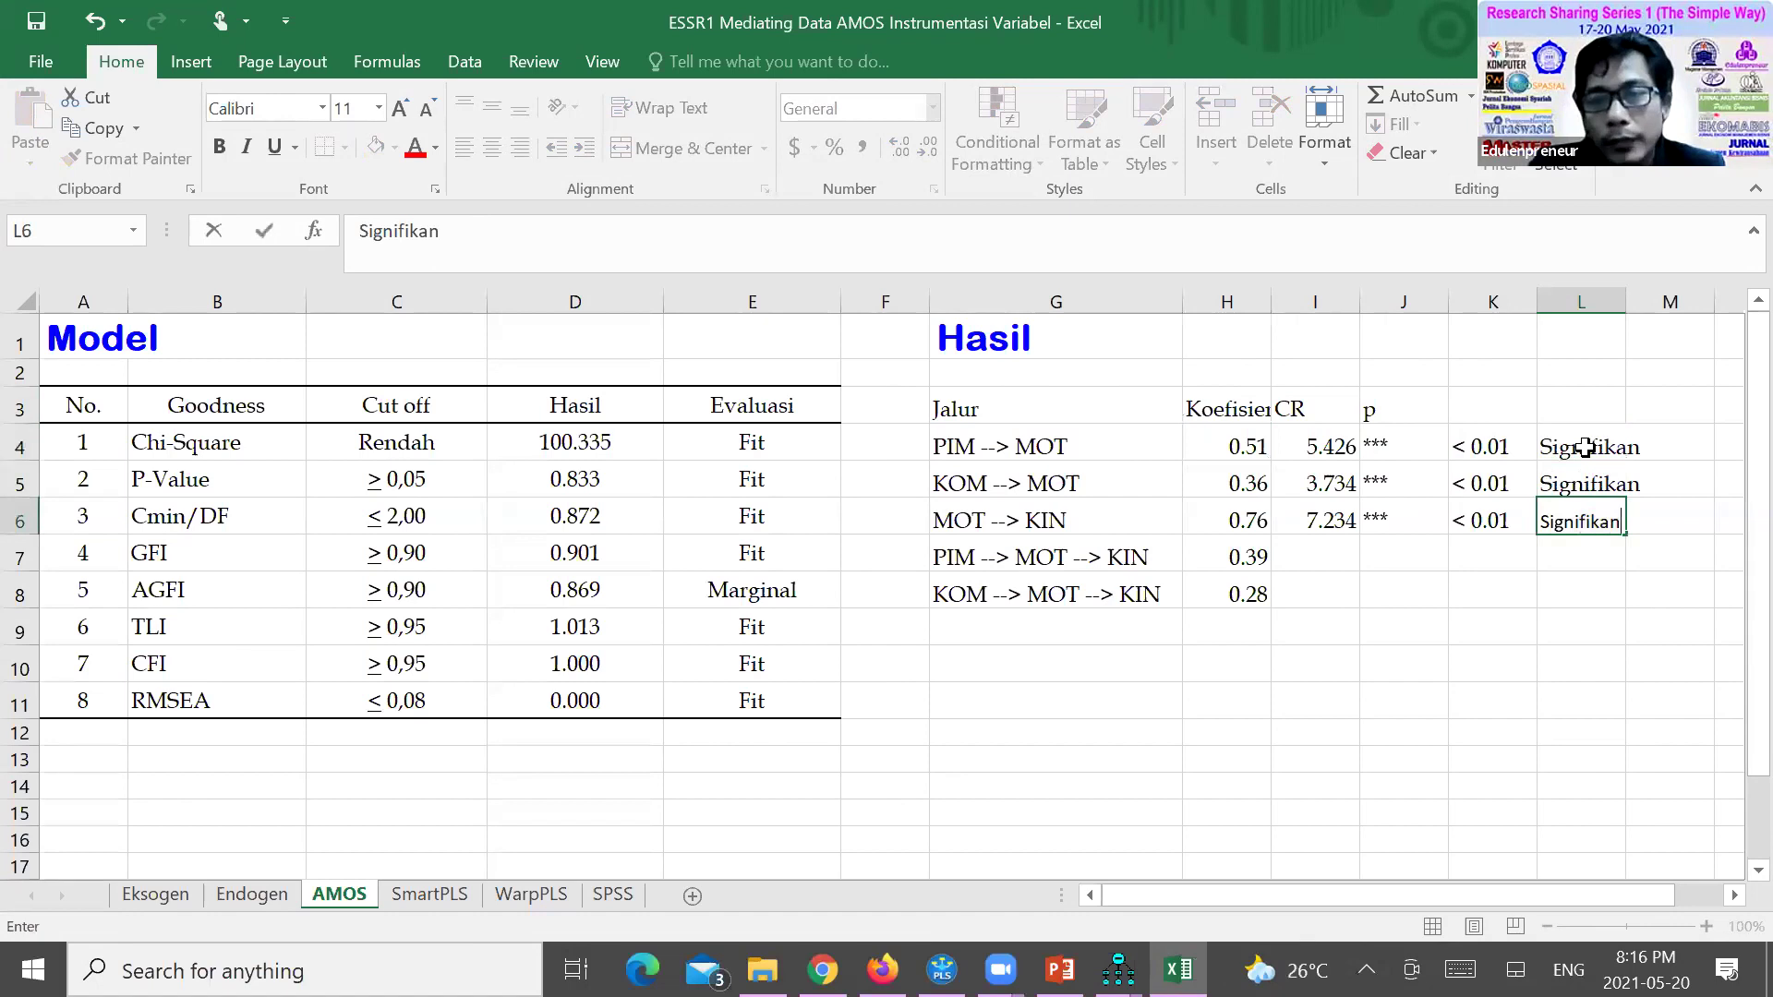
key("Return")
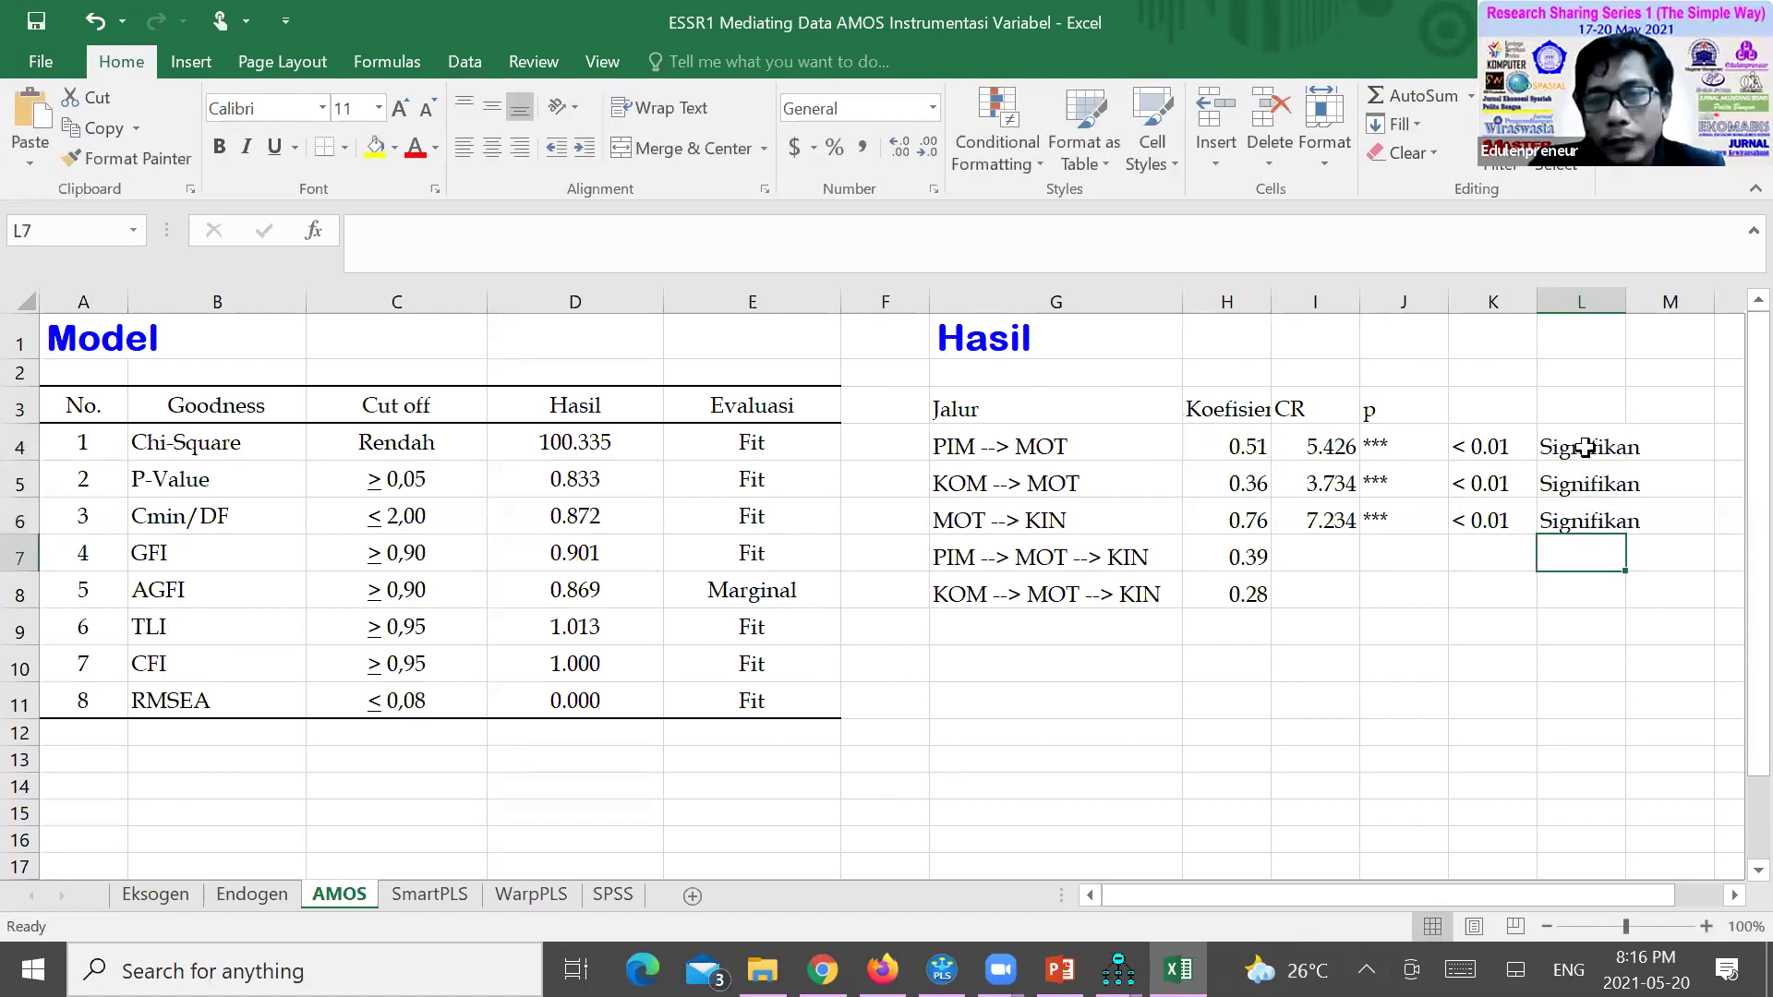
Locate the PIM --> MOT --> KIN coefficient in H7, then switch to Amos and view the standardized path diagram
key("Left")
key("Left")
key("Left")
key("Left")
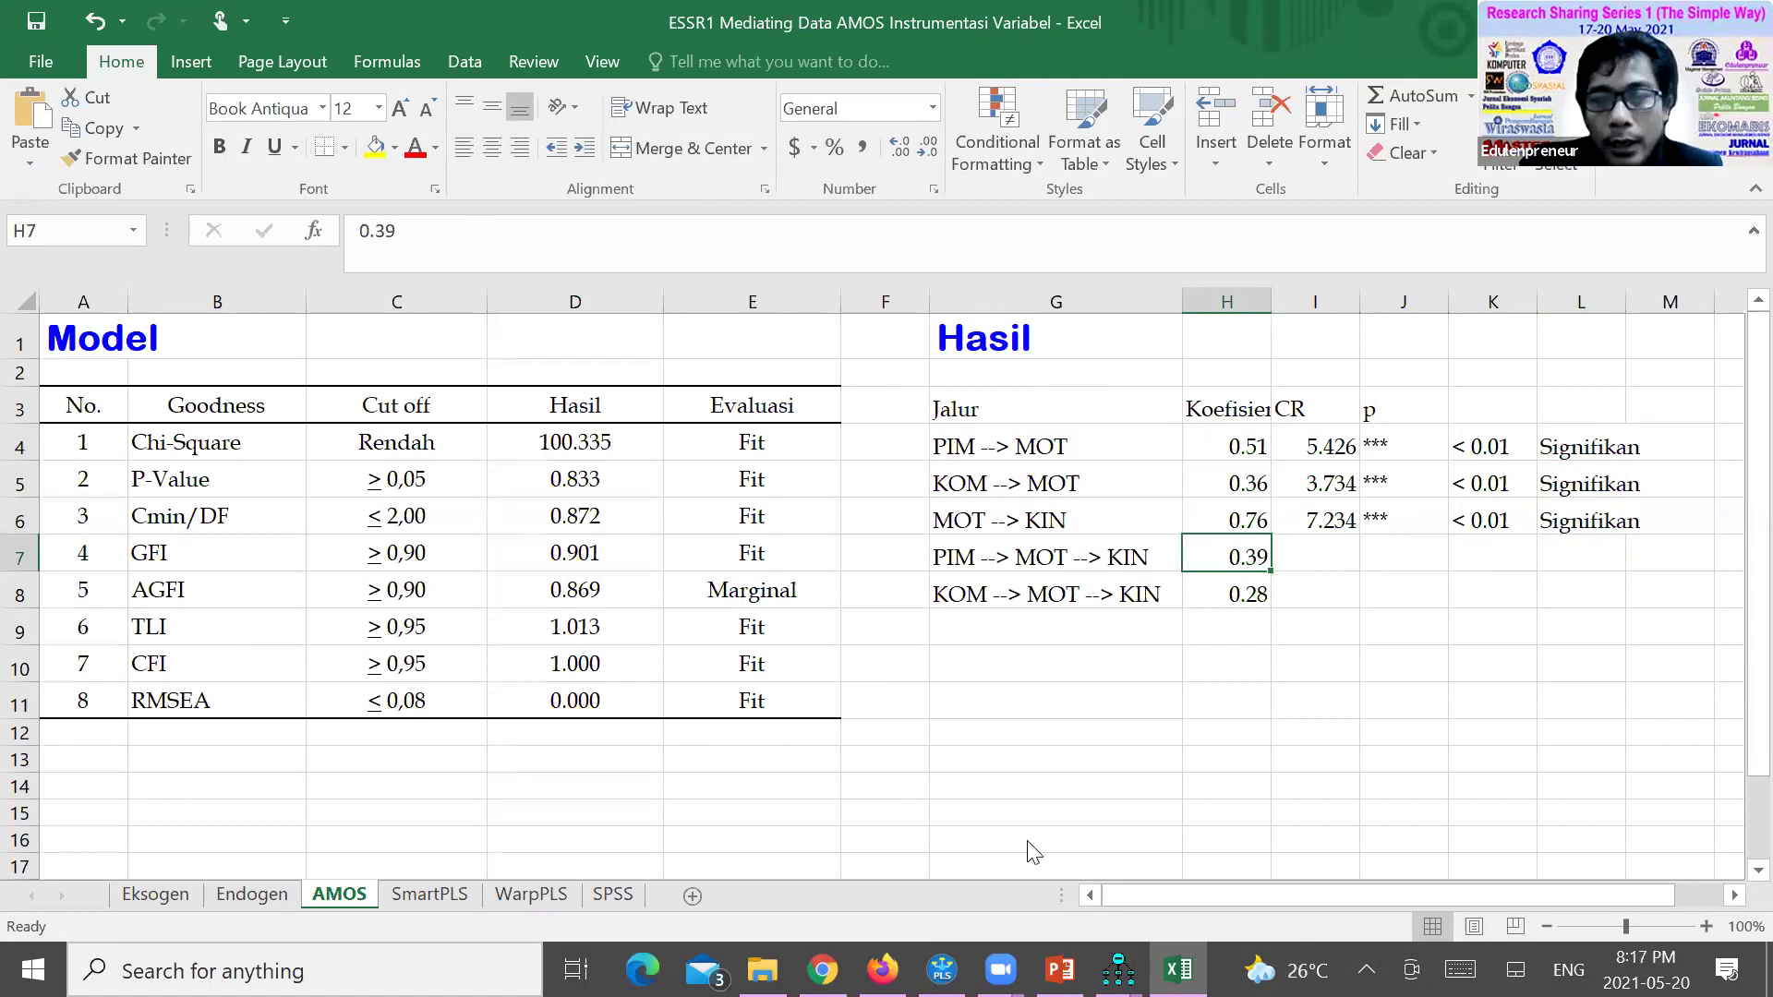
left_click(1118, 969)
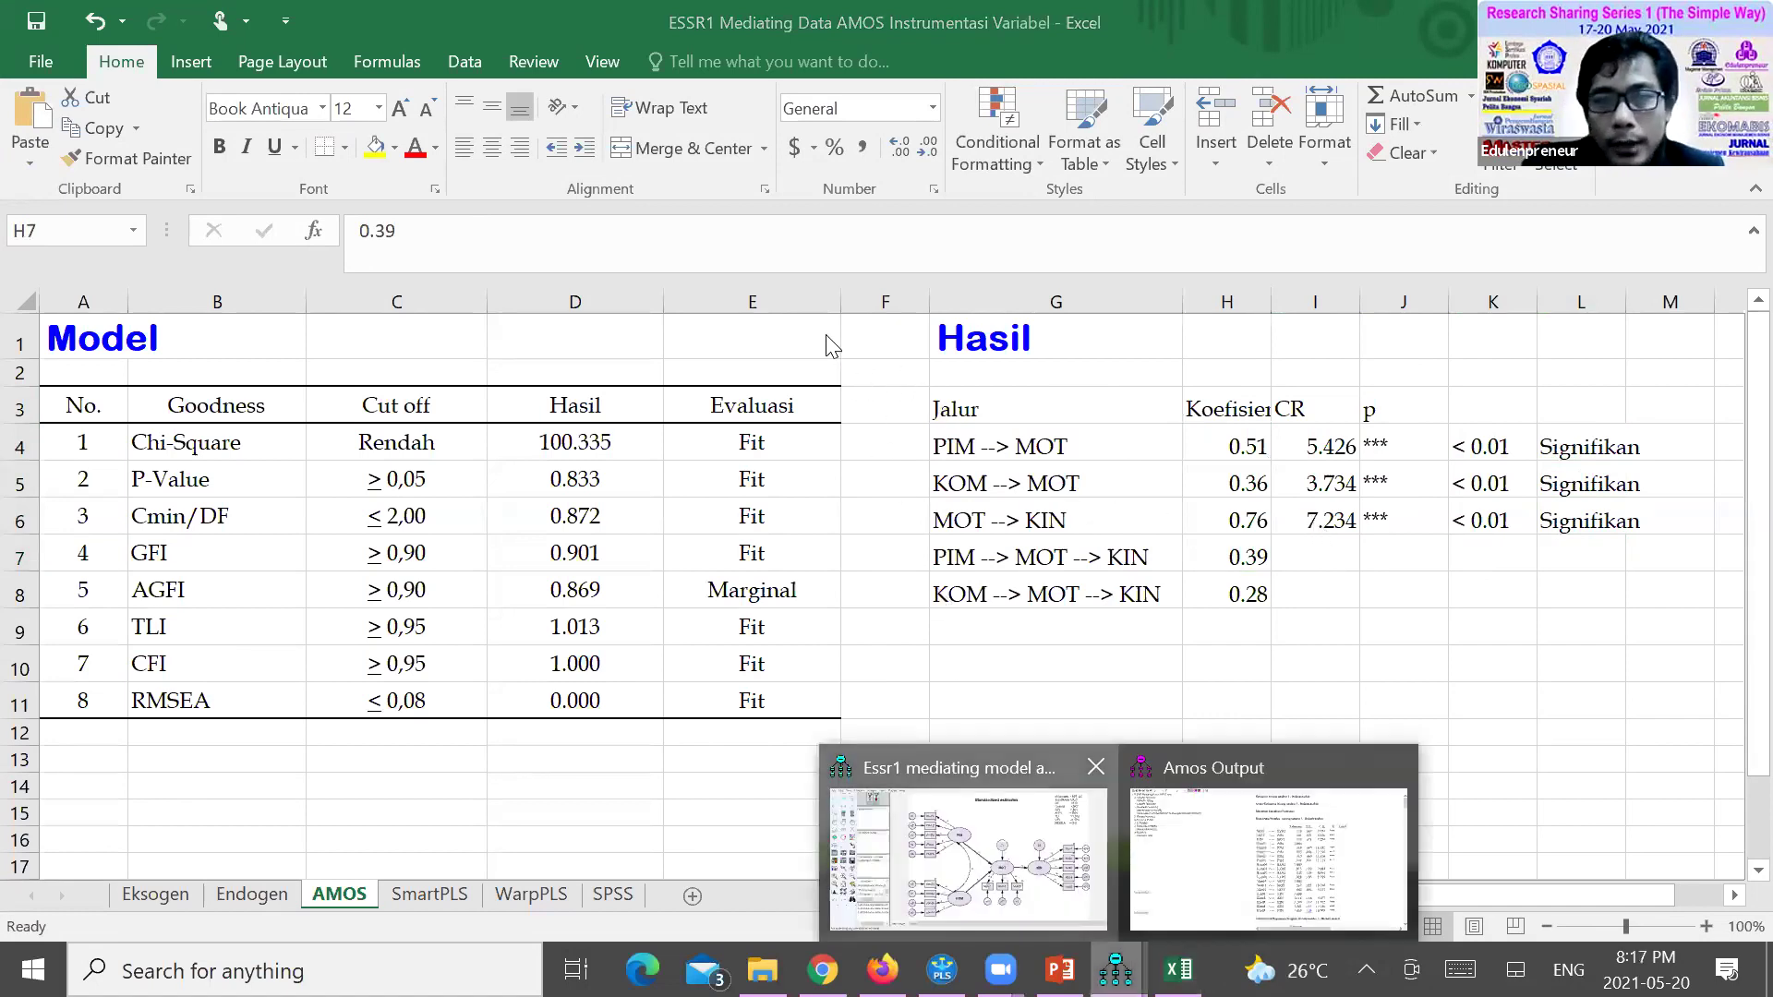
left_click(968, 854)
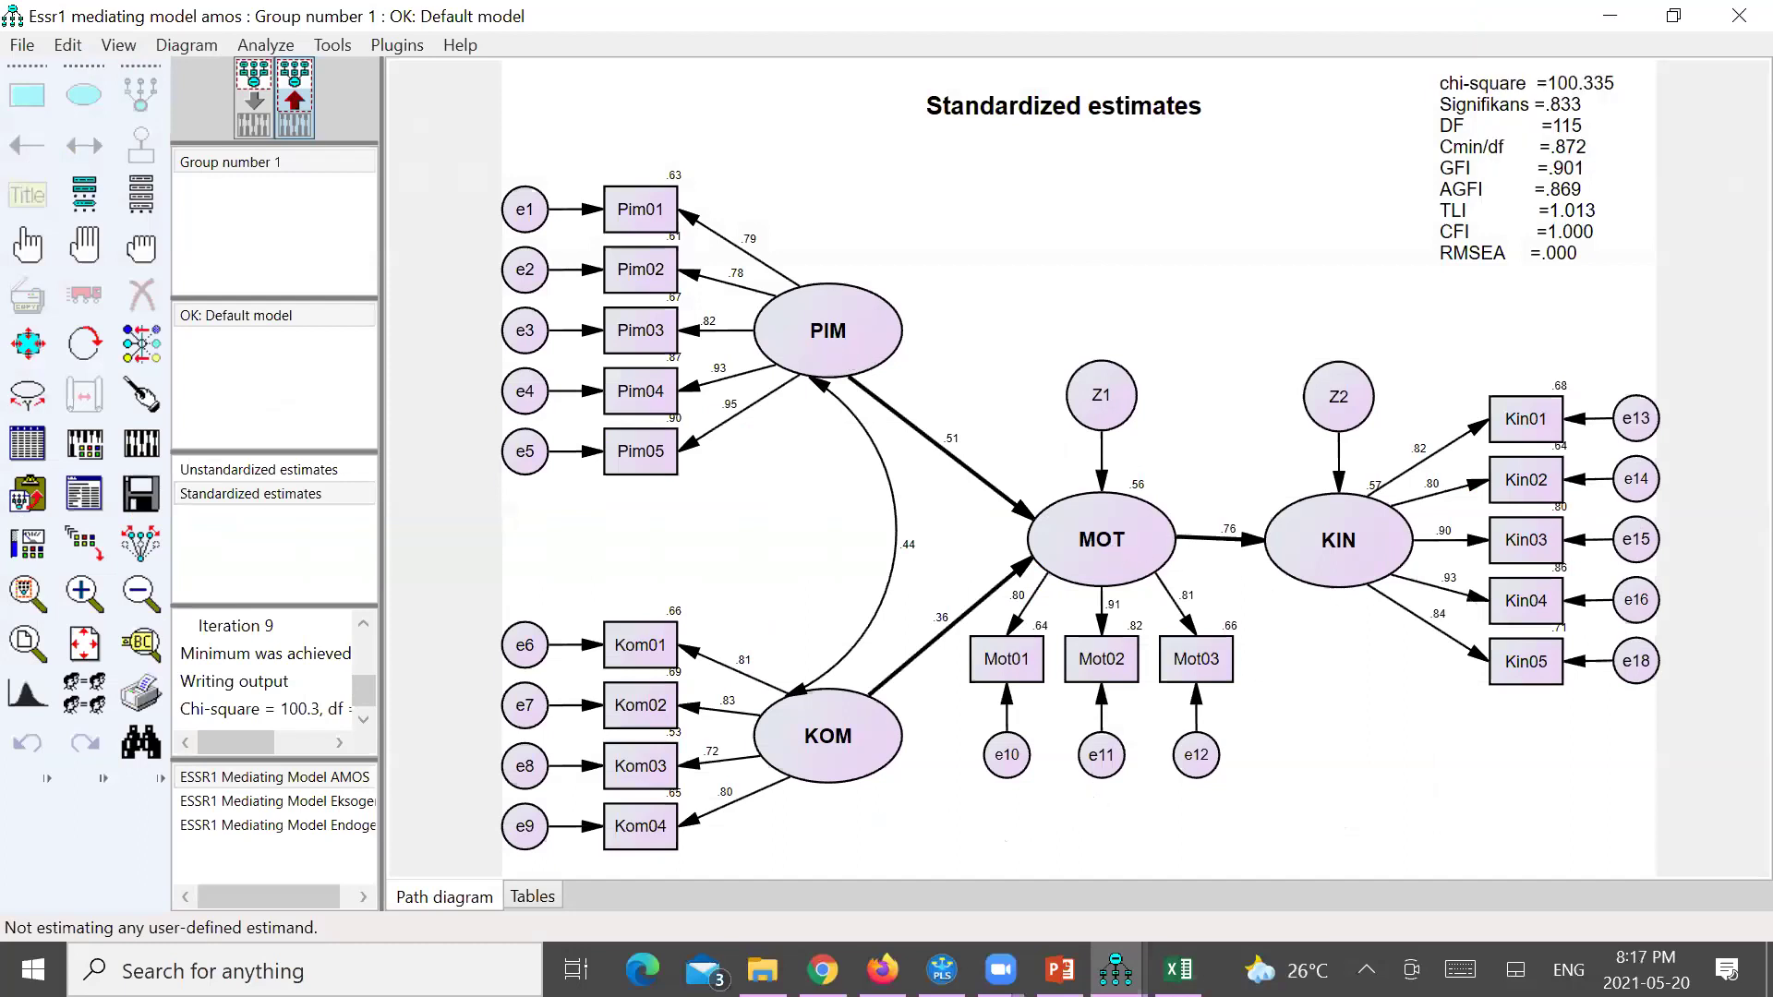
Examine the Amos text output's direct and indirect effects tables and the implied and residual covariance tables
mouse_move(1116, 969)
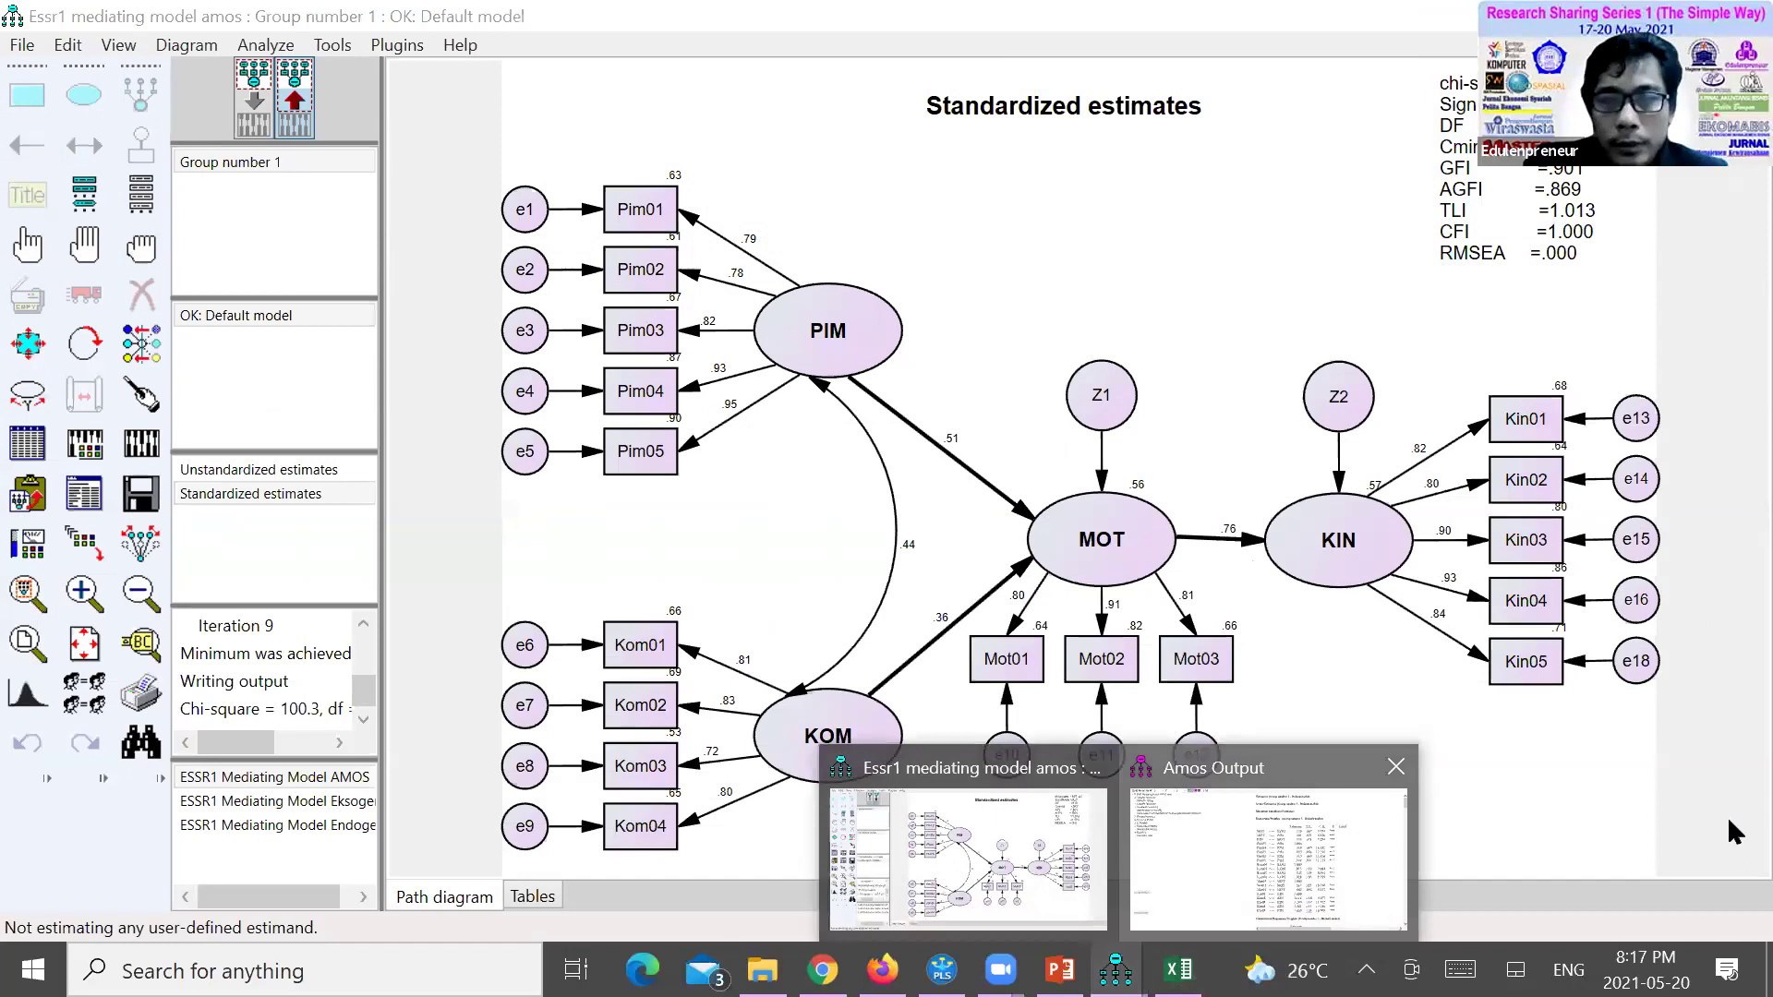
scroll(1728, 773, "down", 3)
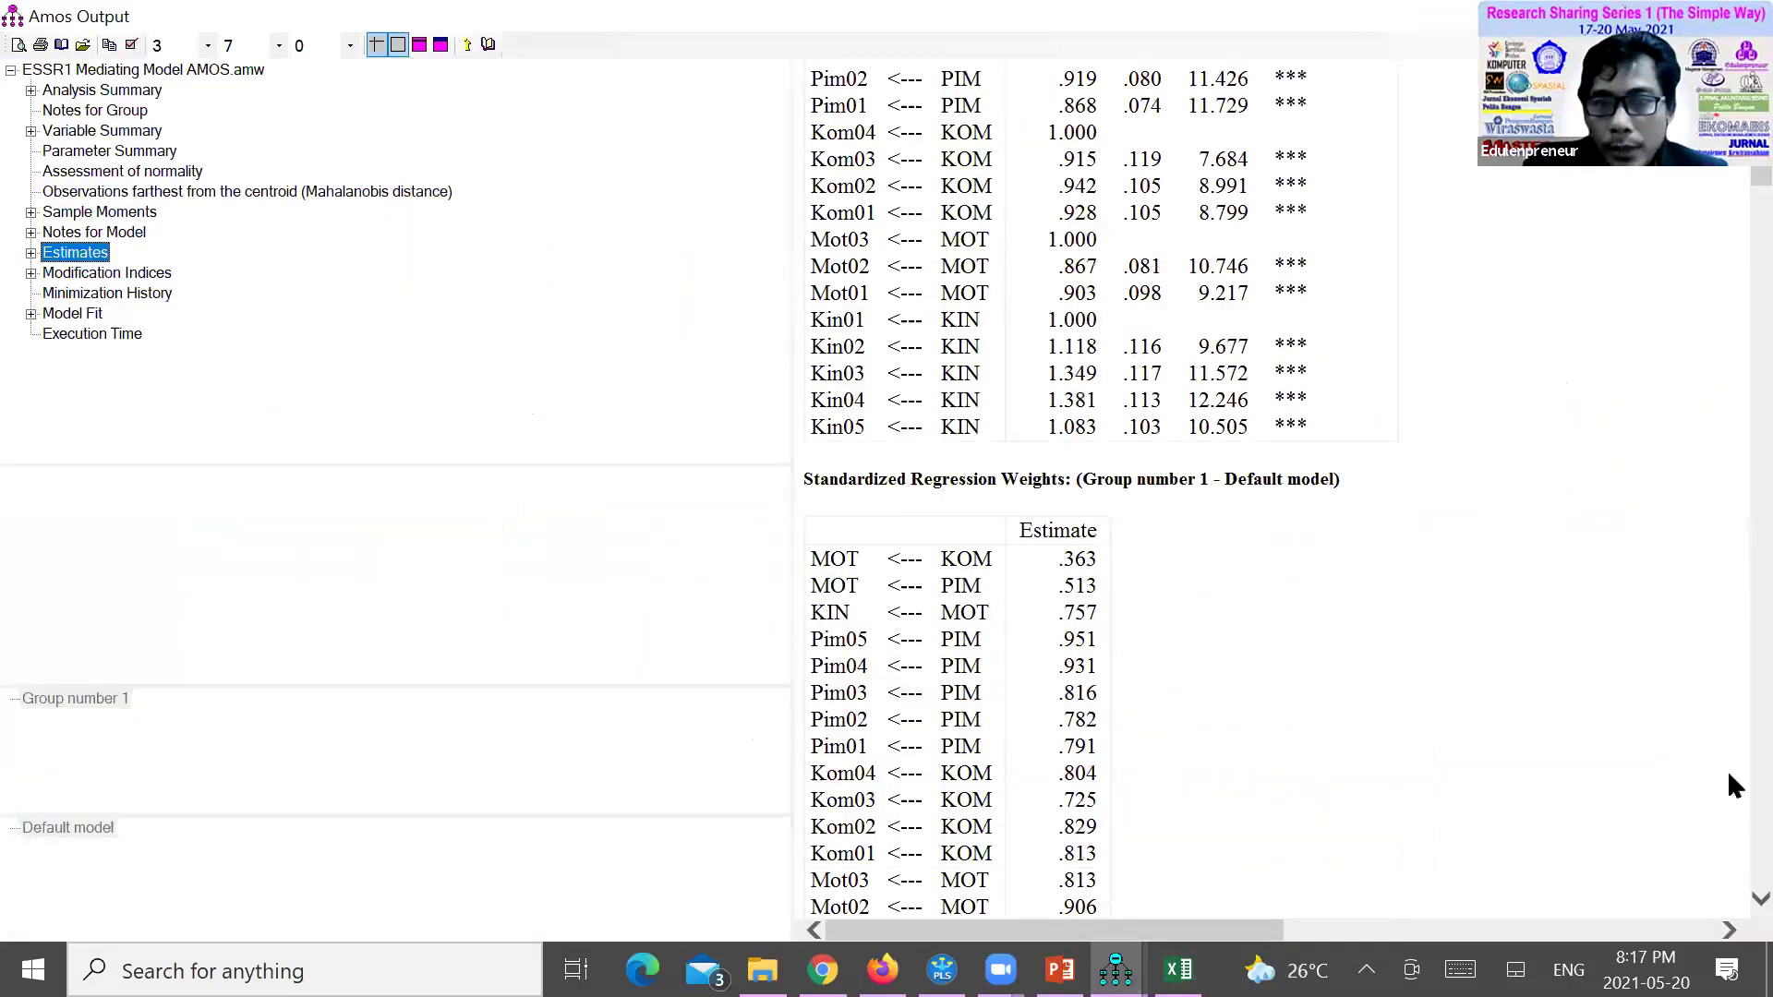
left_click_drag(1761, 174, 1761, 815)
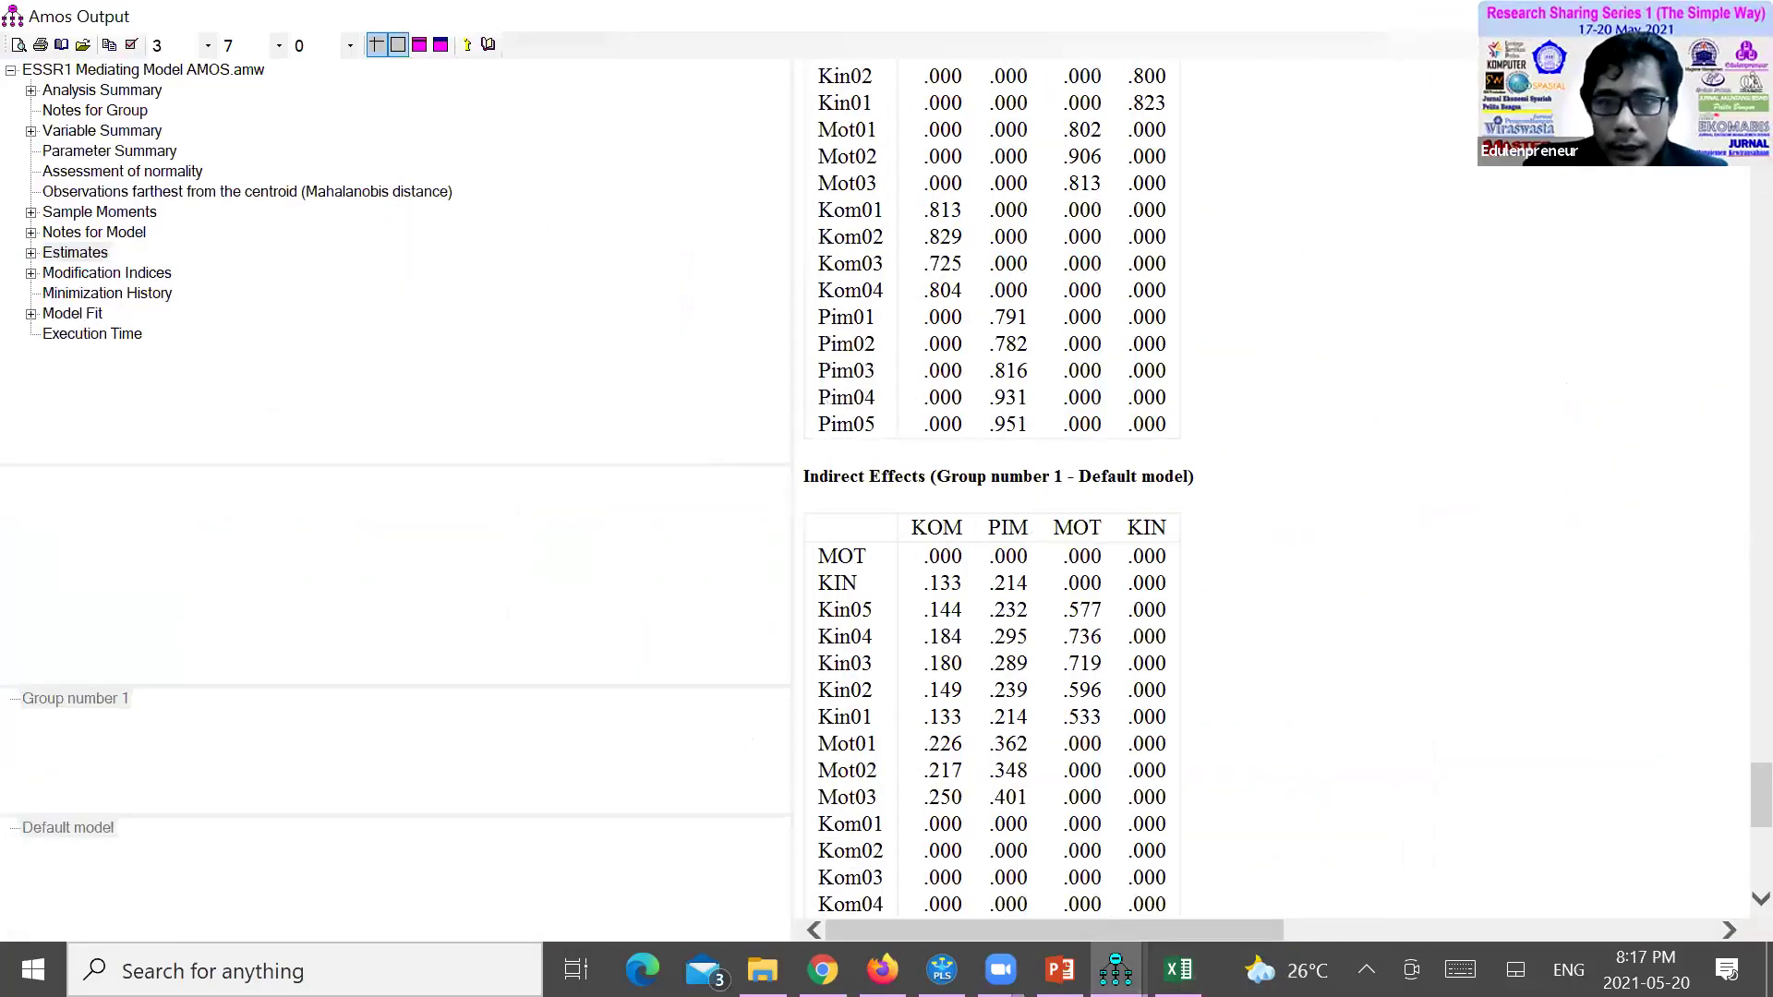
key("Page_Up")
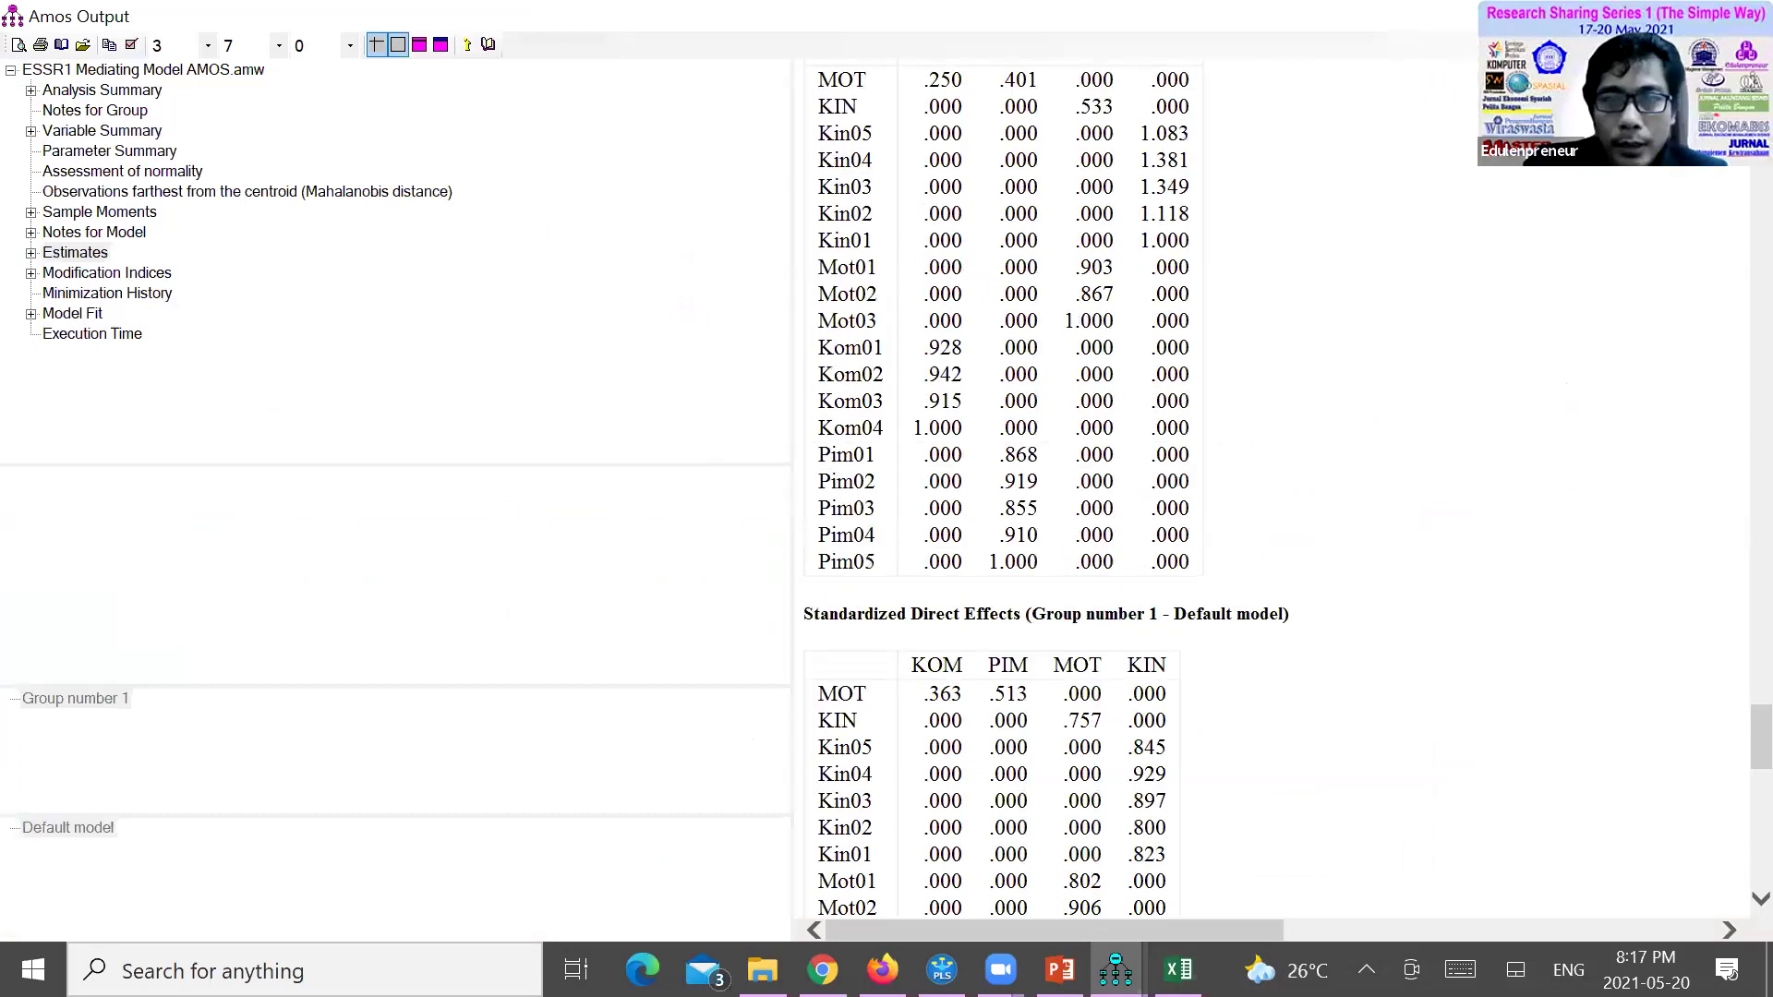
key("Page_Up")
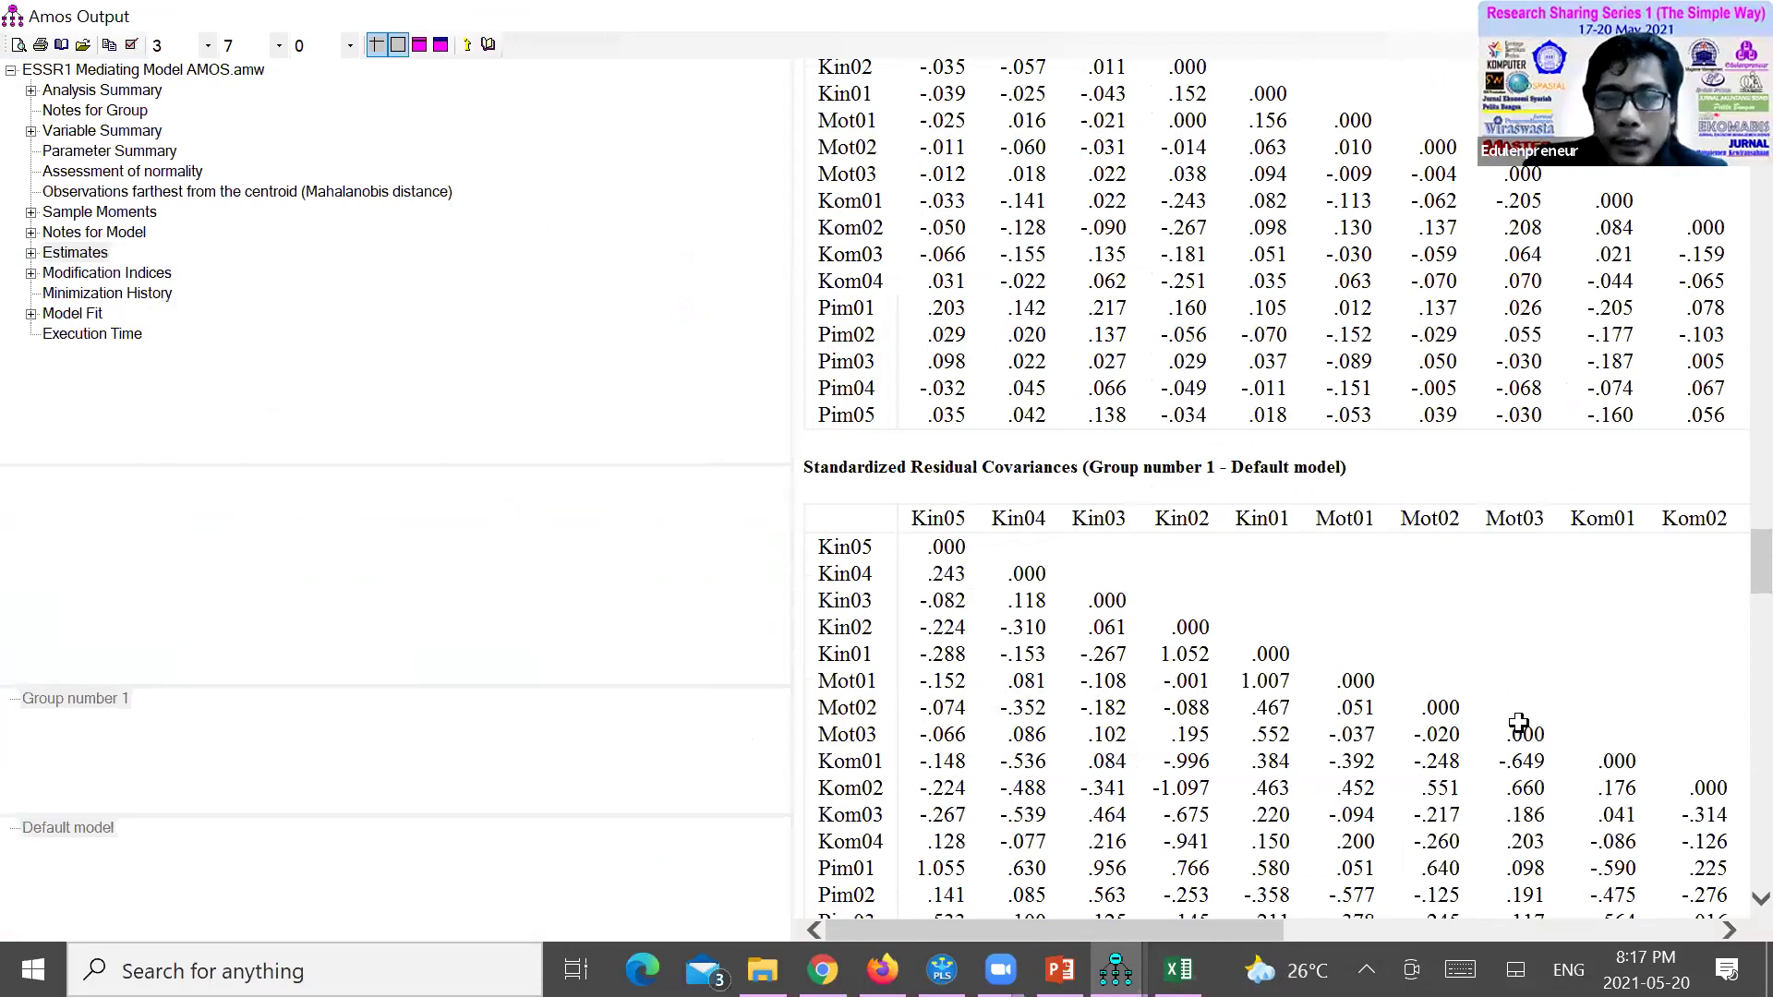
scroll(1519, 732, "up", 15)
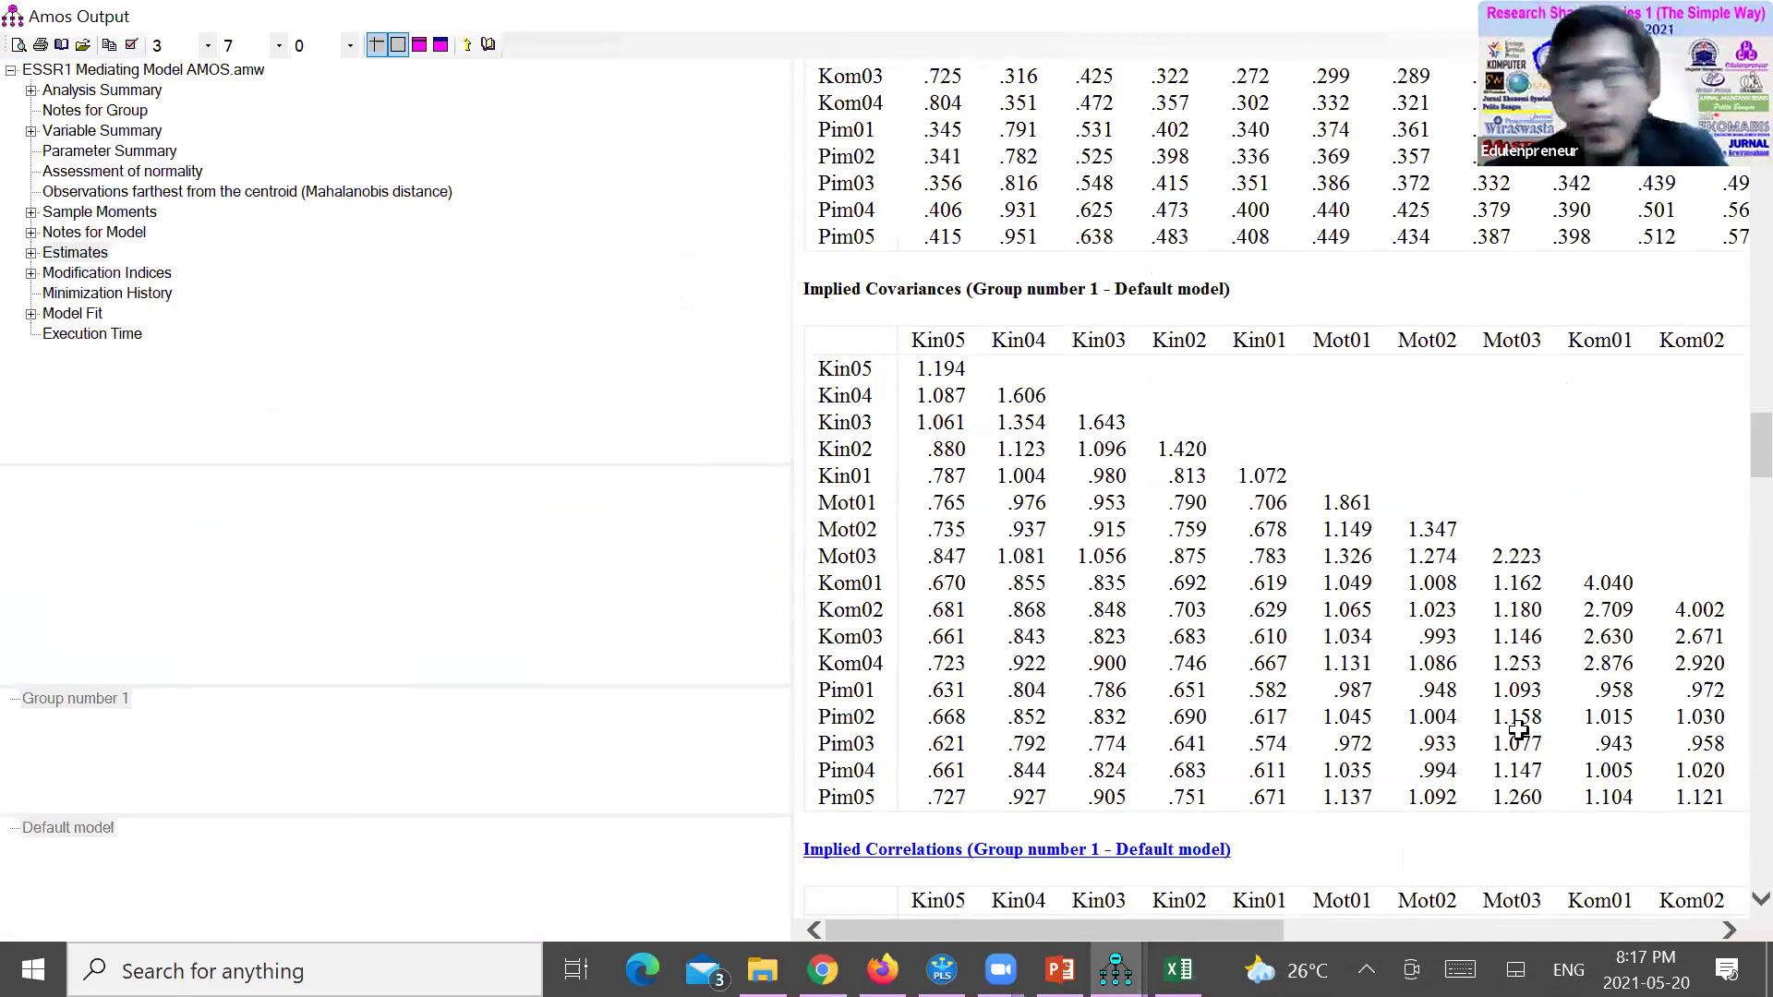
Review the two indirect paths and their coefficients in Excel, then return to the standardized path diagram in Amos
key("alt+Tab")
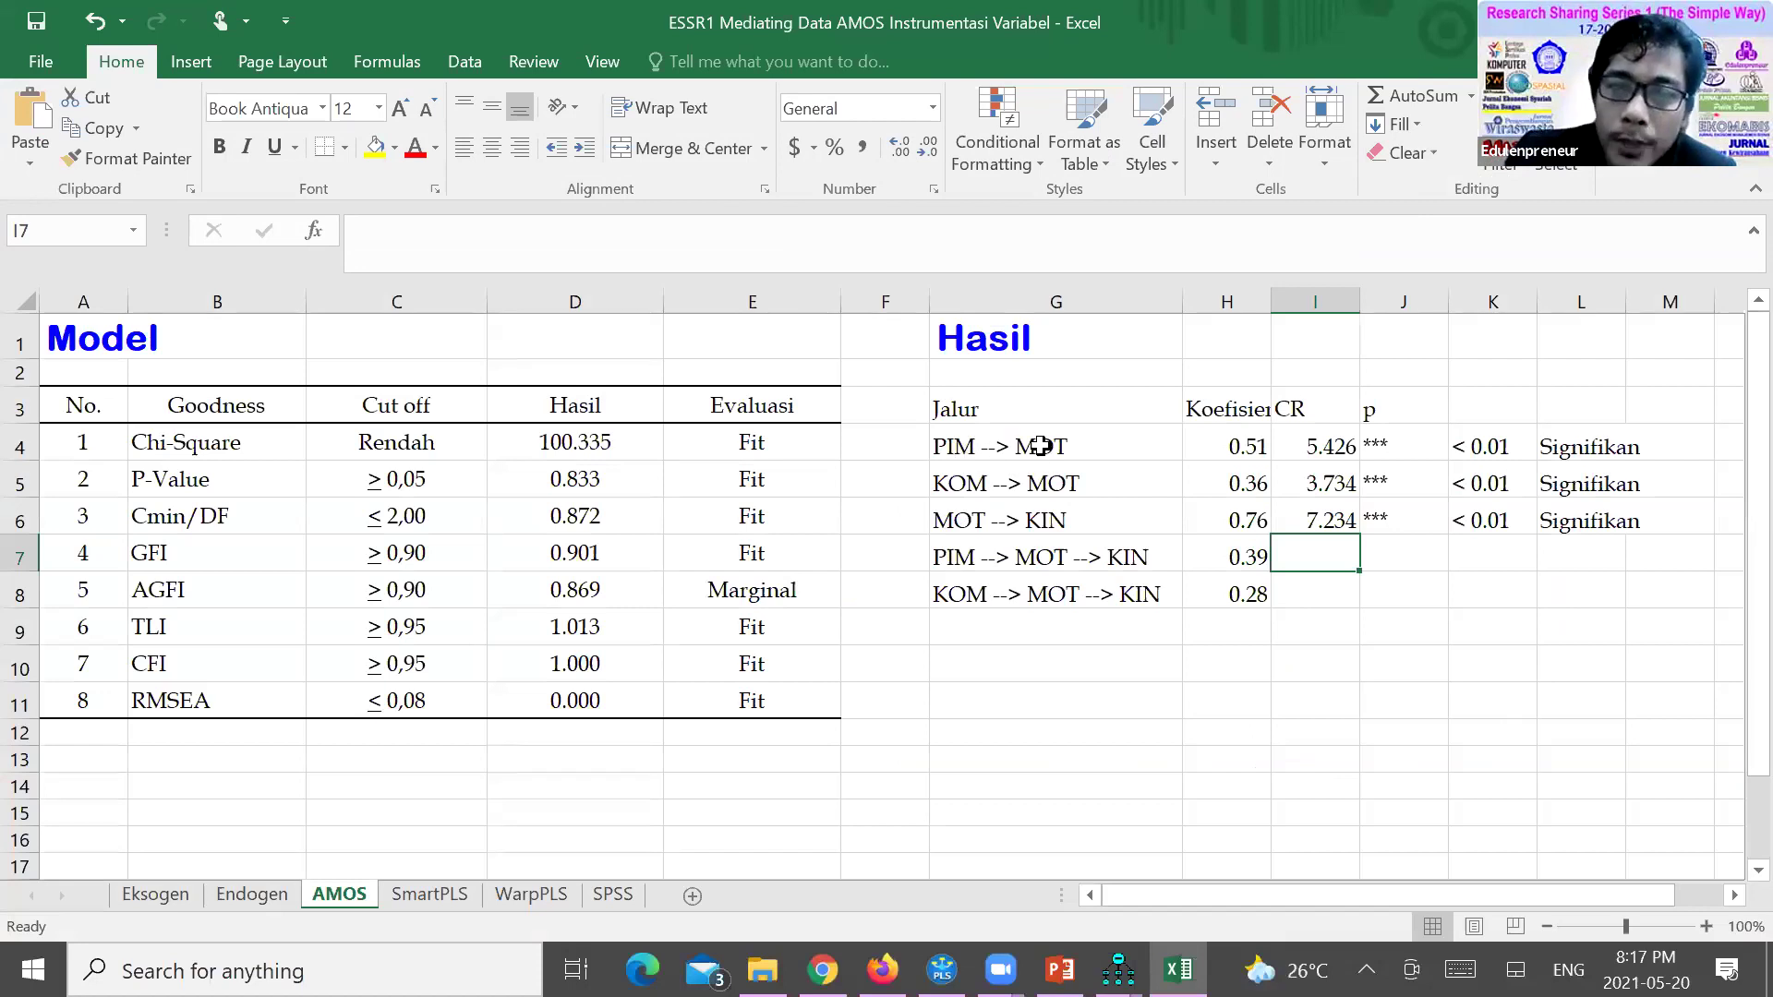
left_click(942, 563)
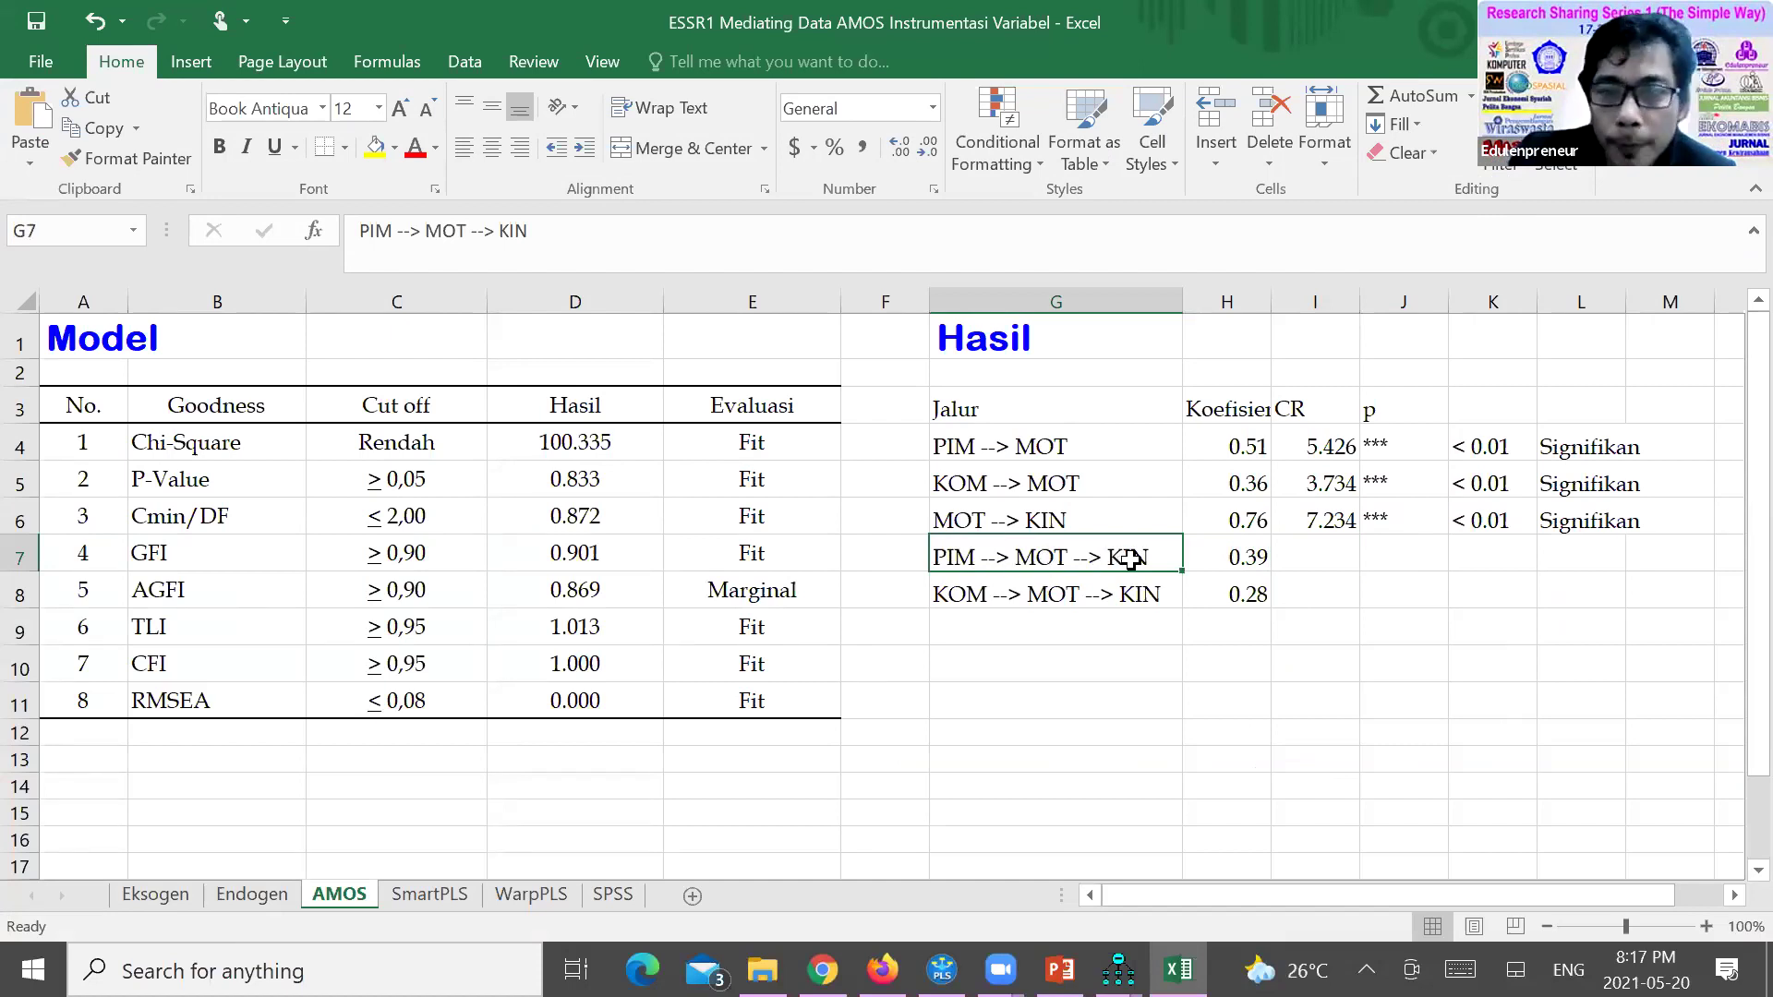
left_click(1240, 559)
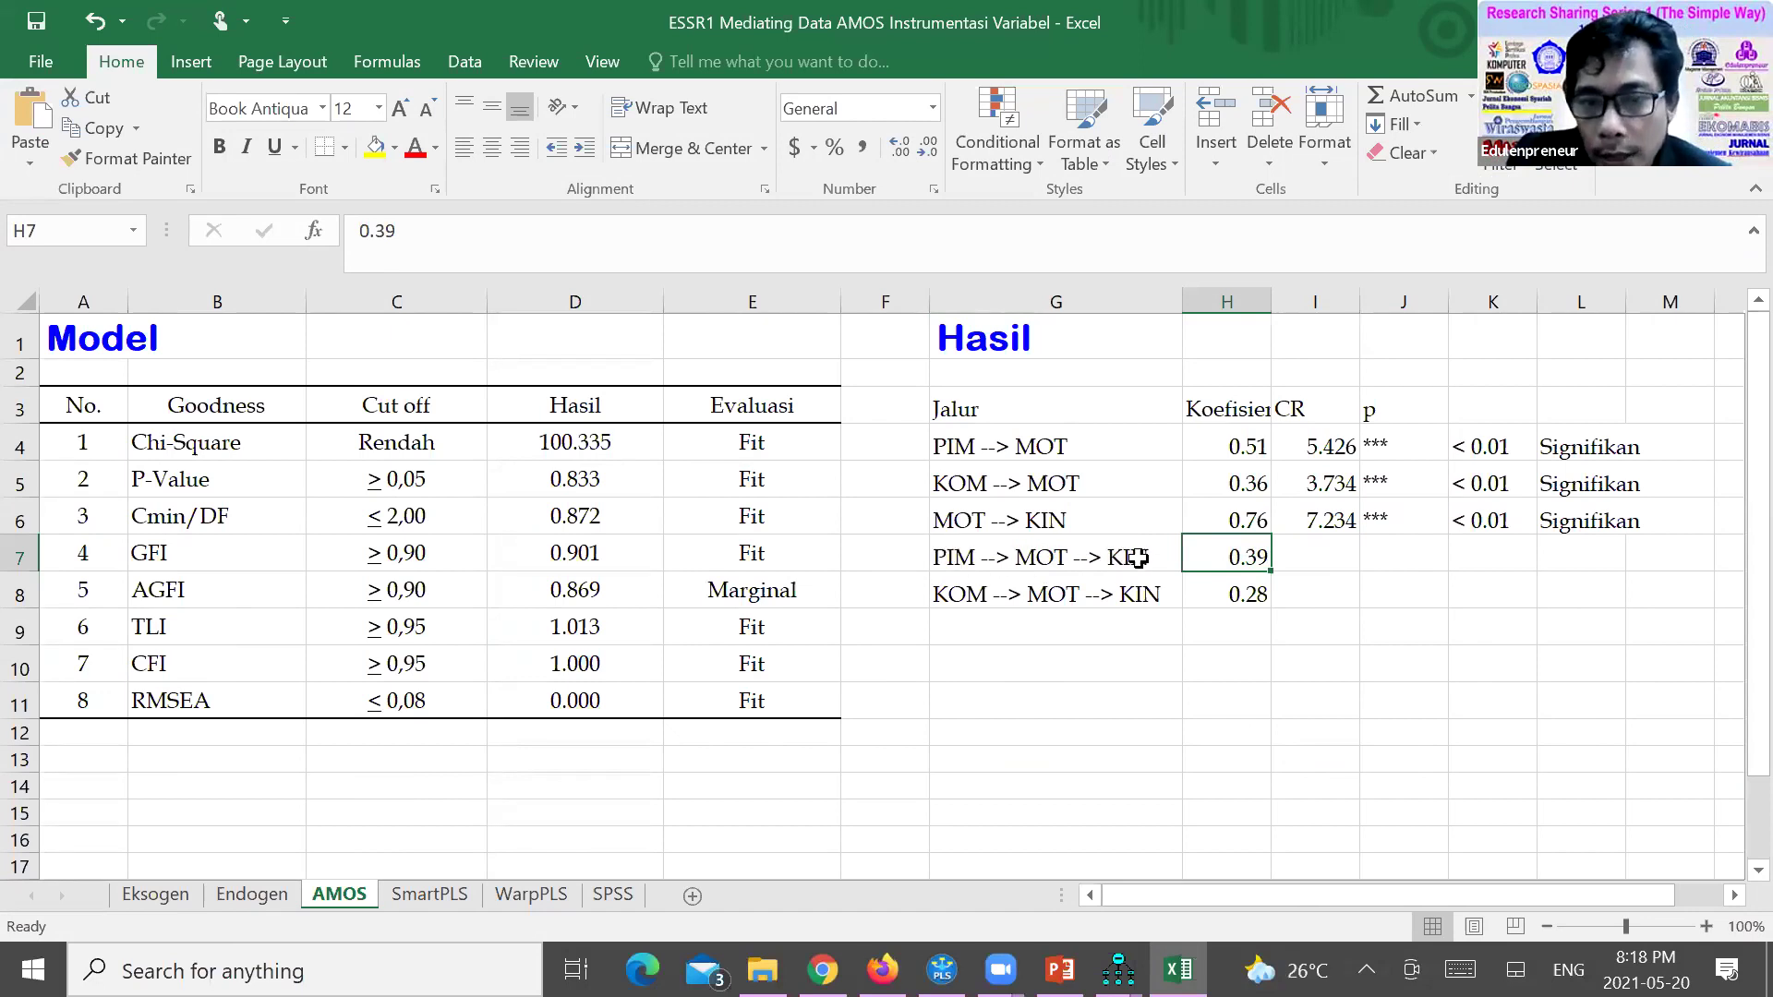
left_click(1258, 591)
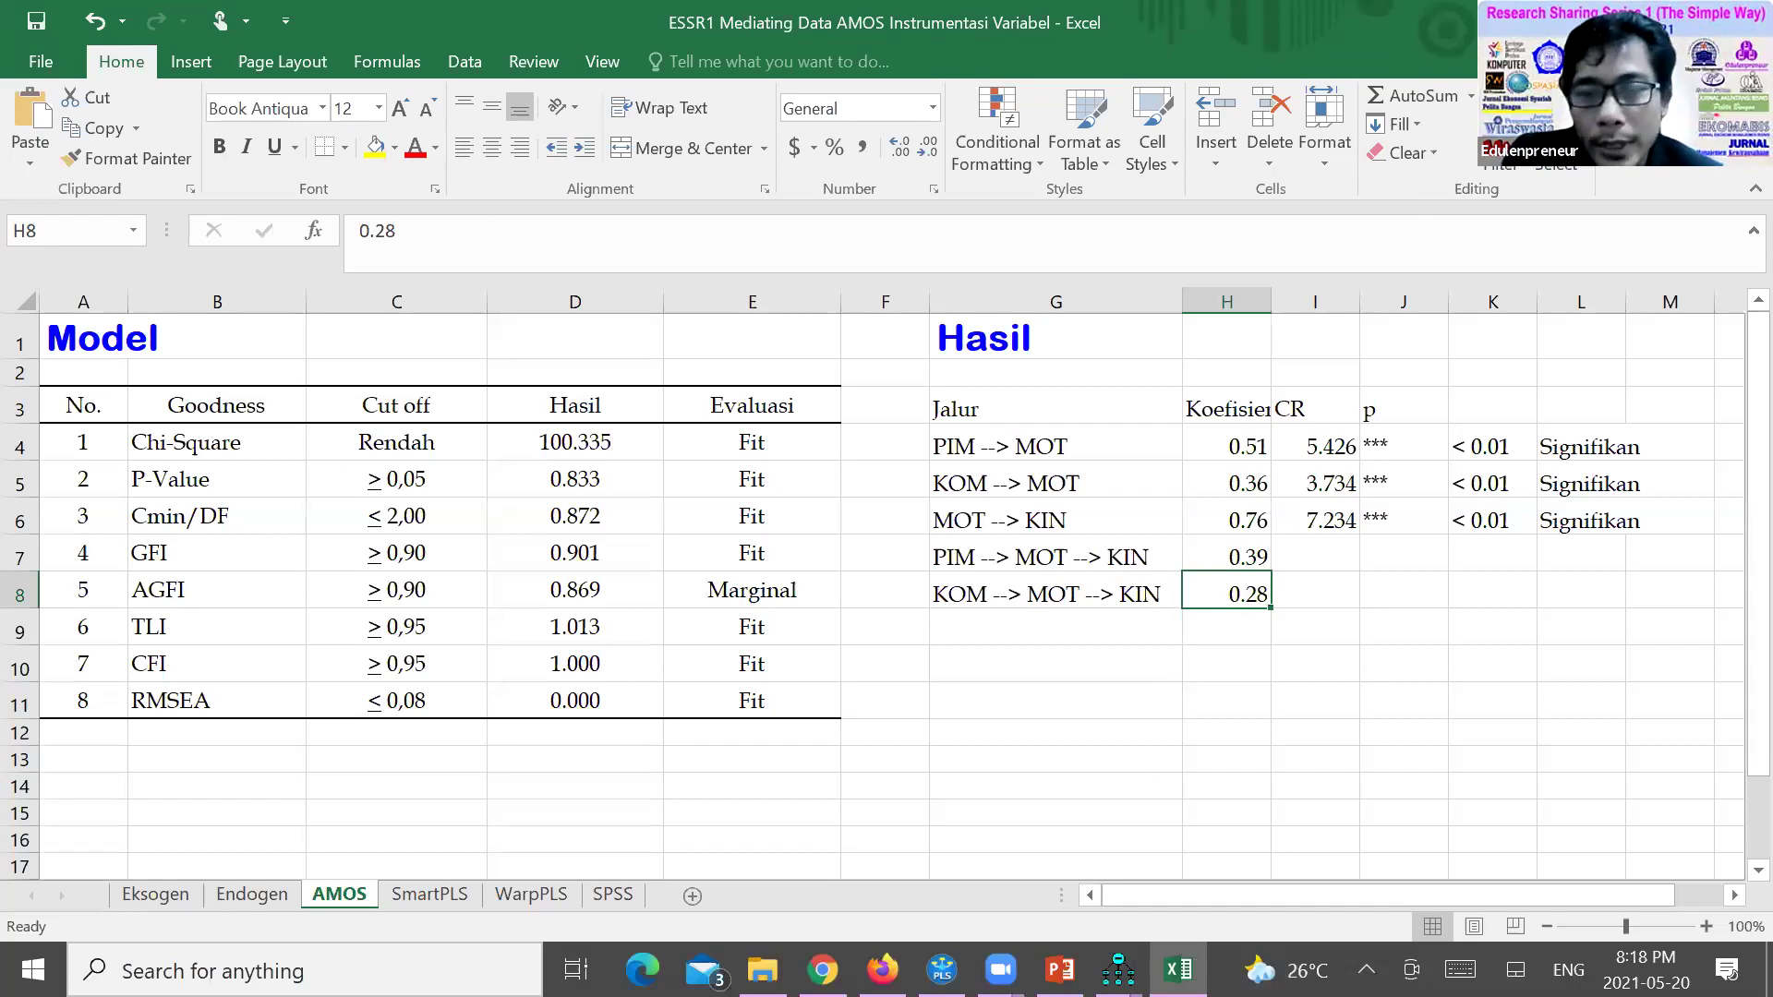
left_click(1118, 970)
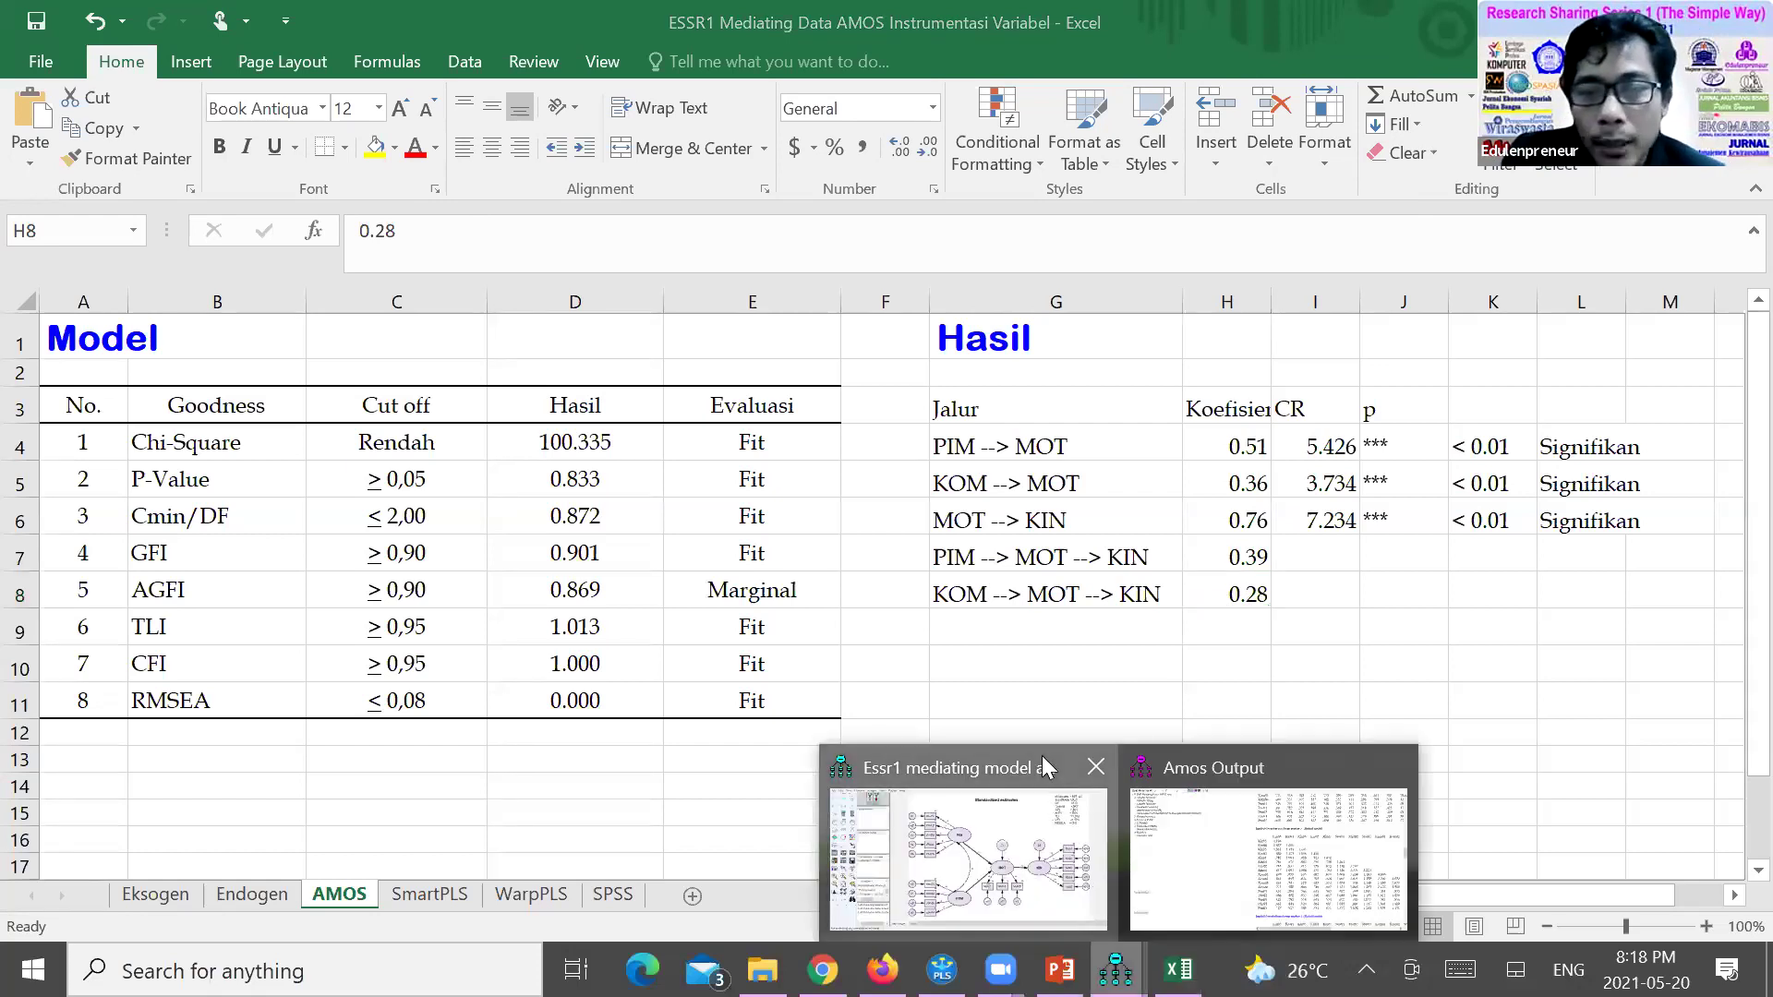
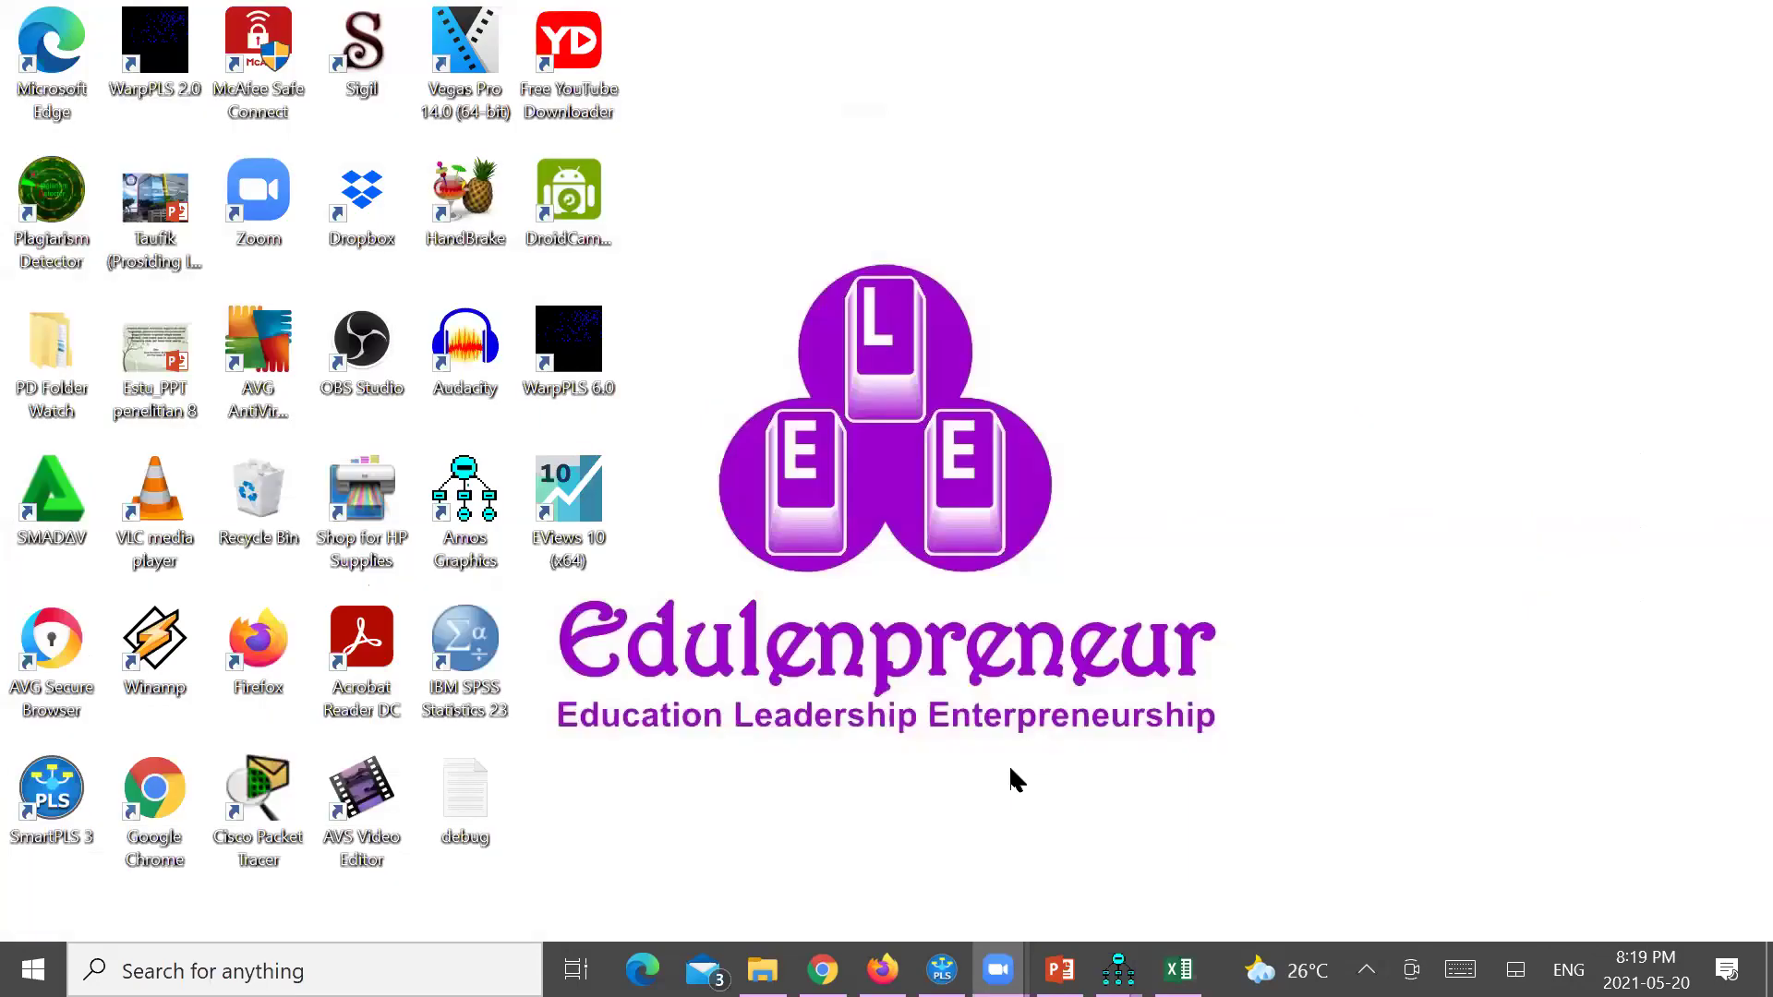
left_click(1117, 969)
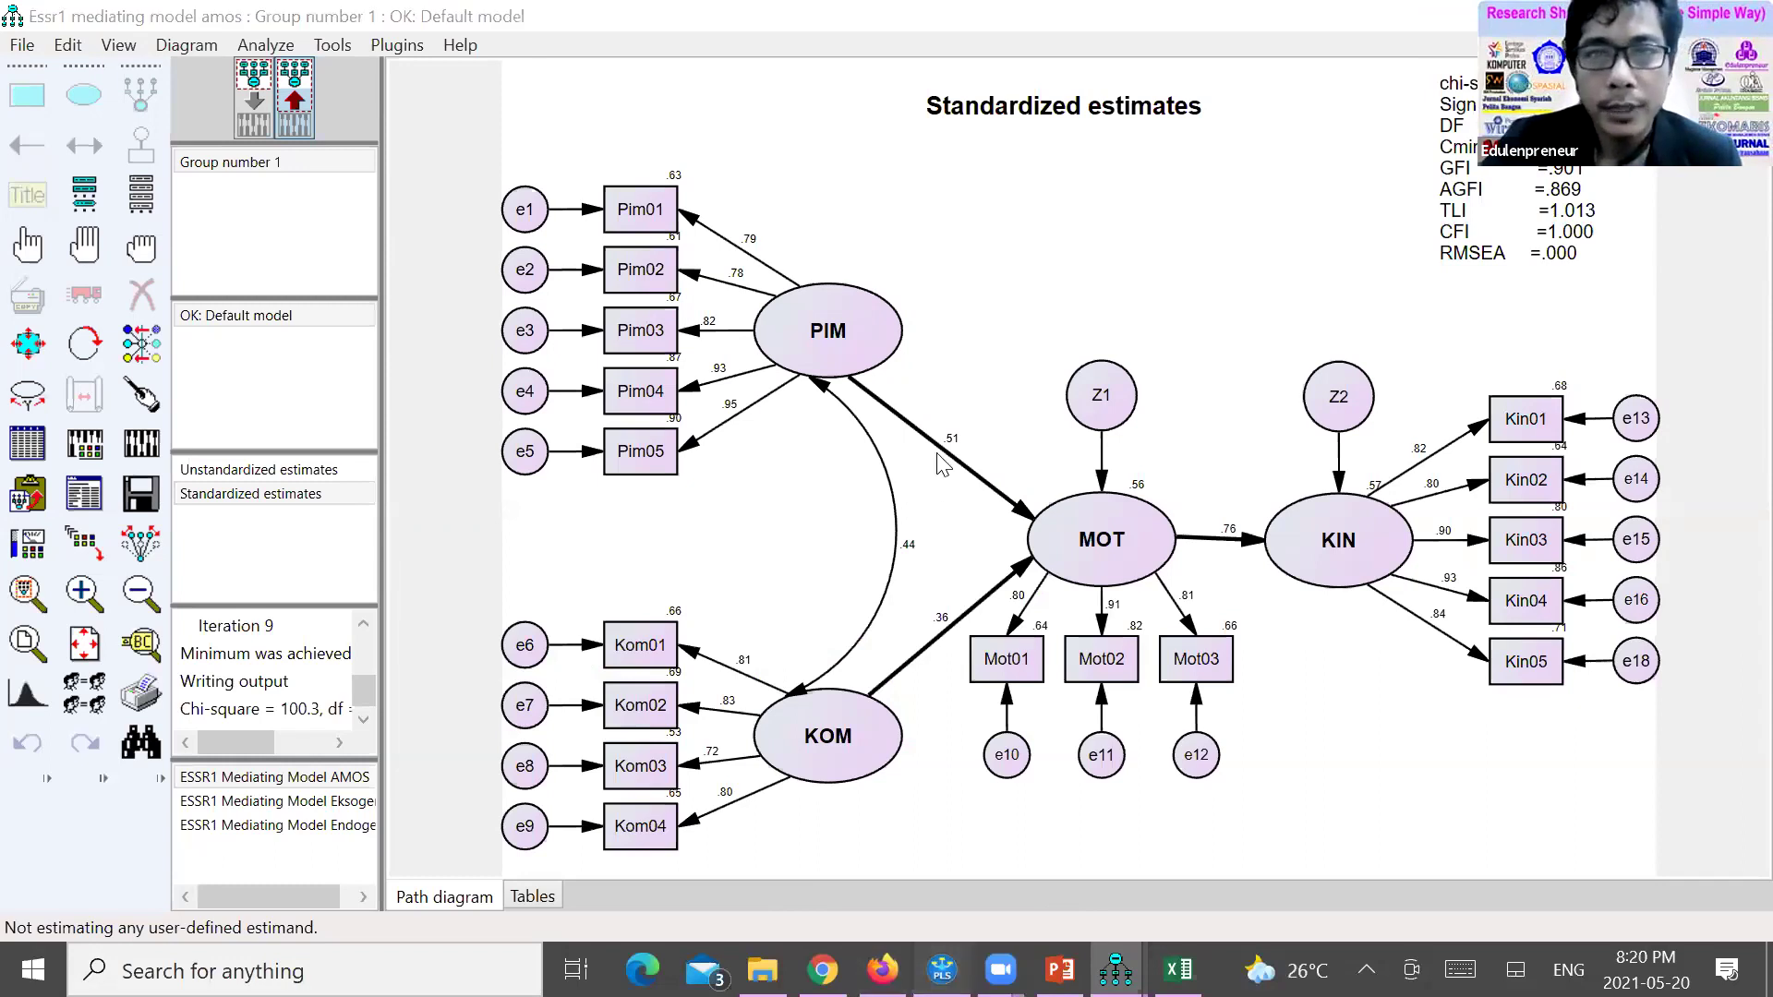
Switch to SmartPLS and run Basic Bootstrapping on the mediating model with 500 subsamples, two-tailed at the 0.05 significance level
key("alt+Tab")
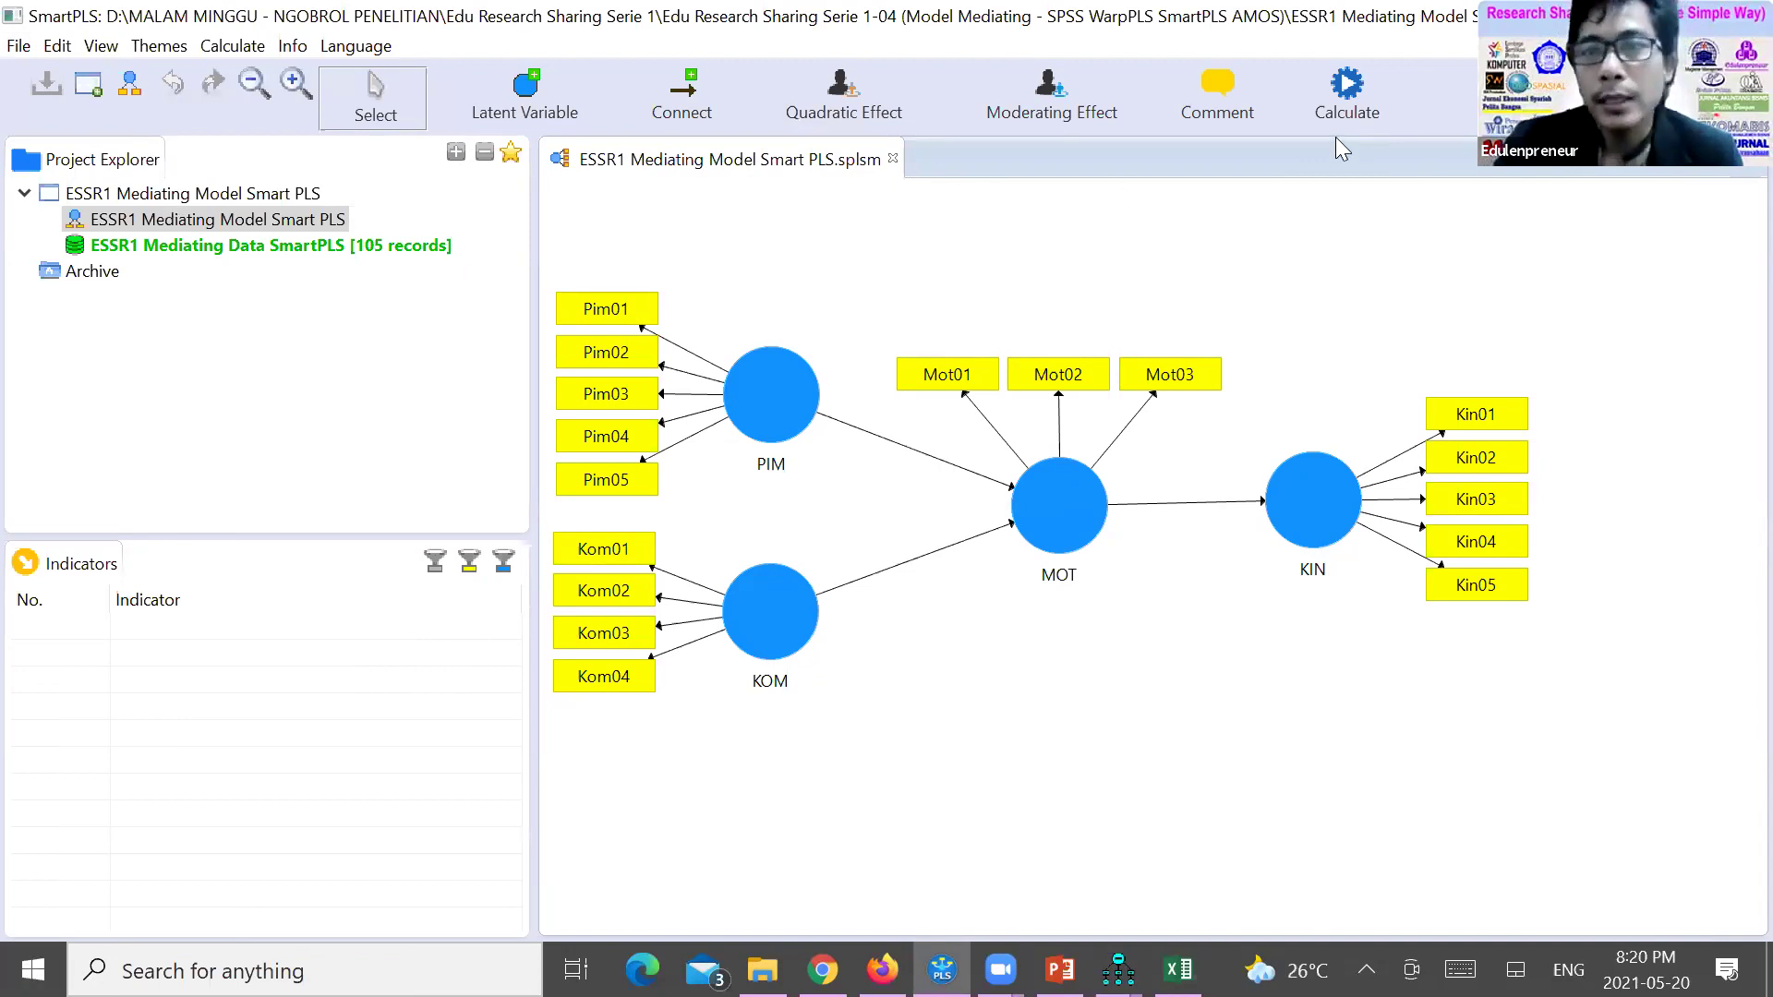
left_click(1346, 92)
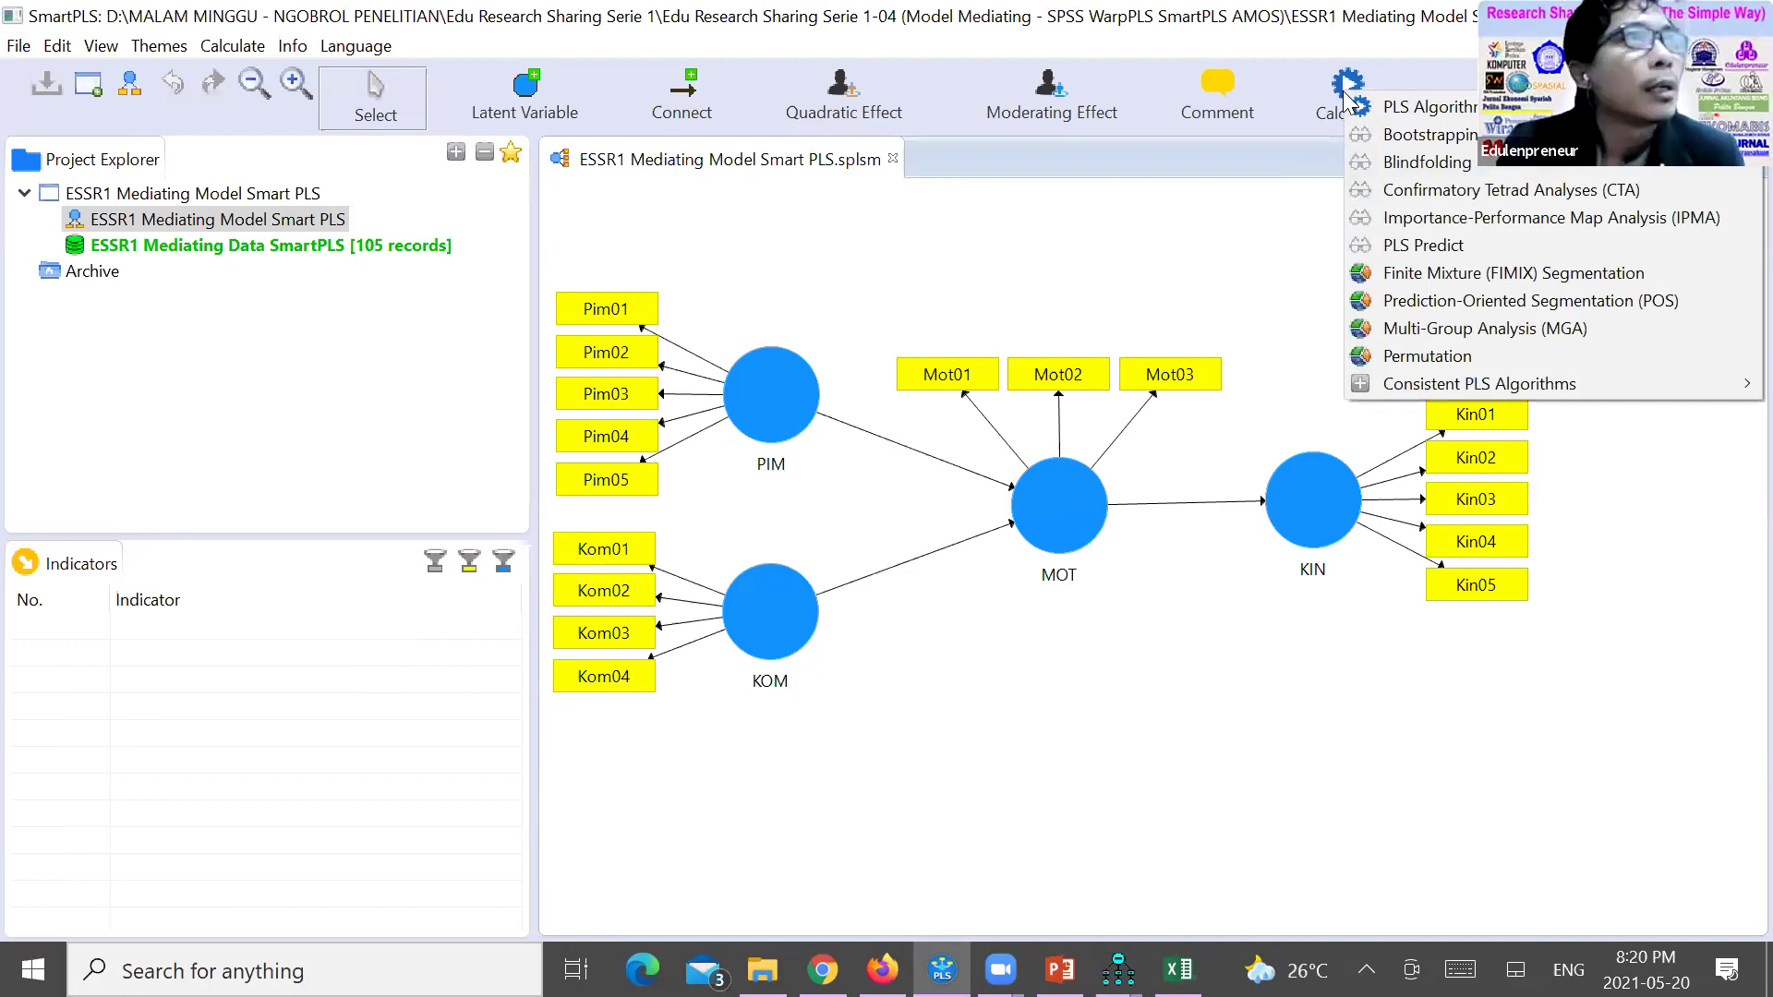
left_click(1437, 131)
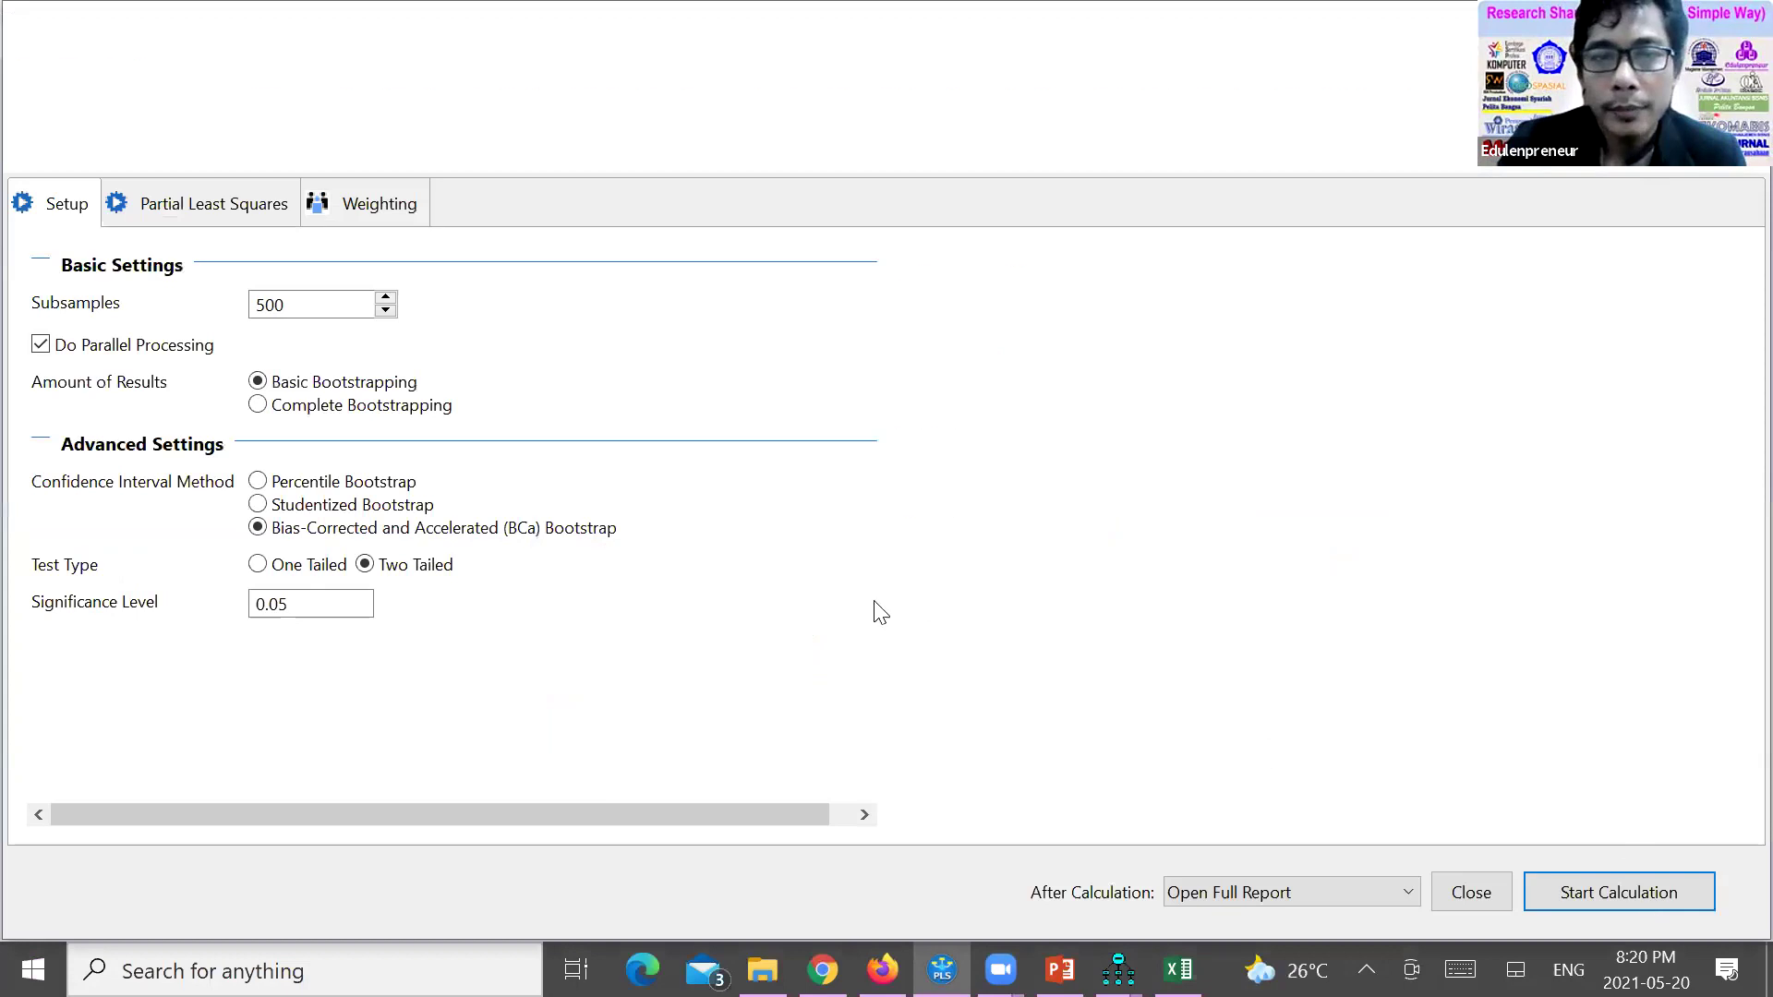
key("Return")
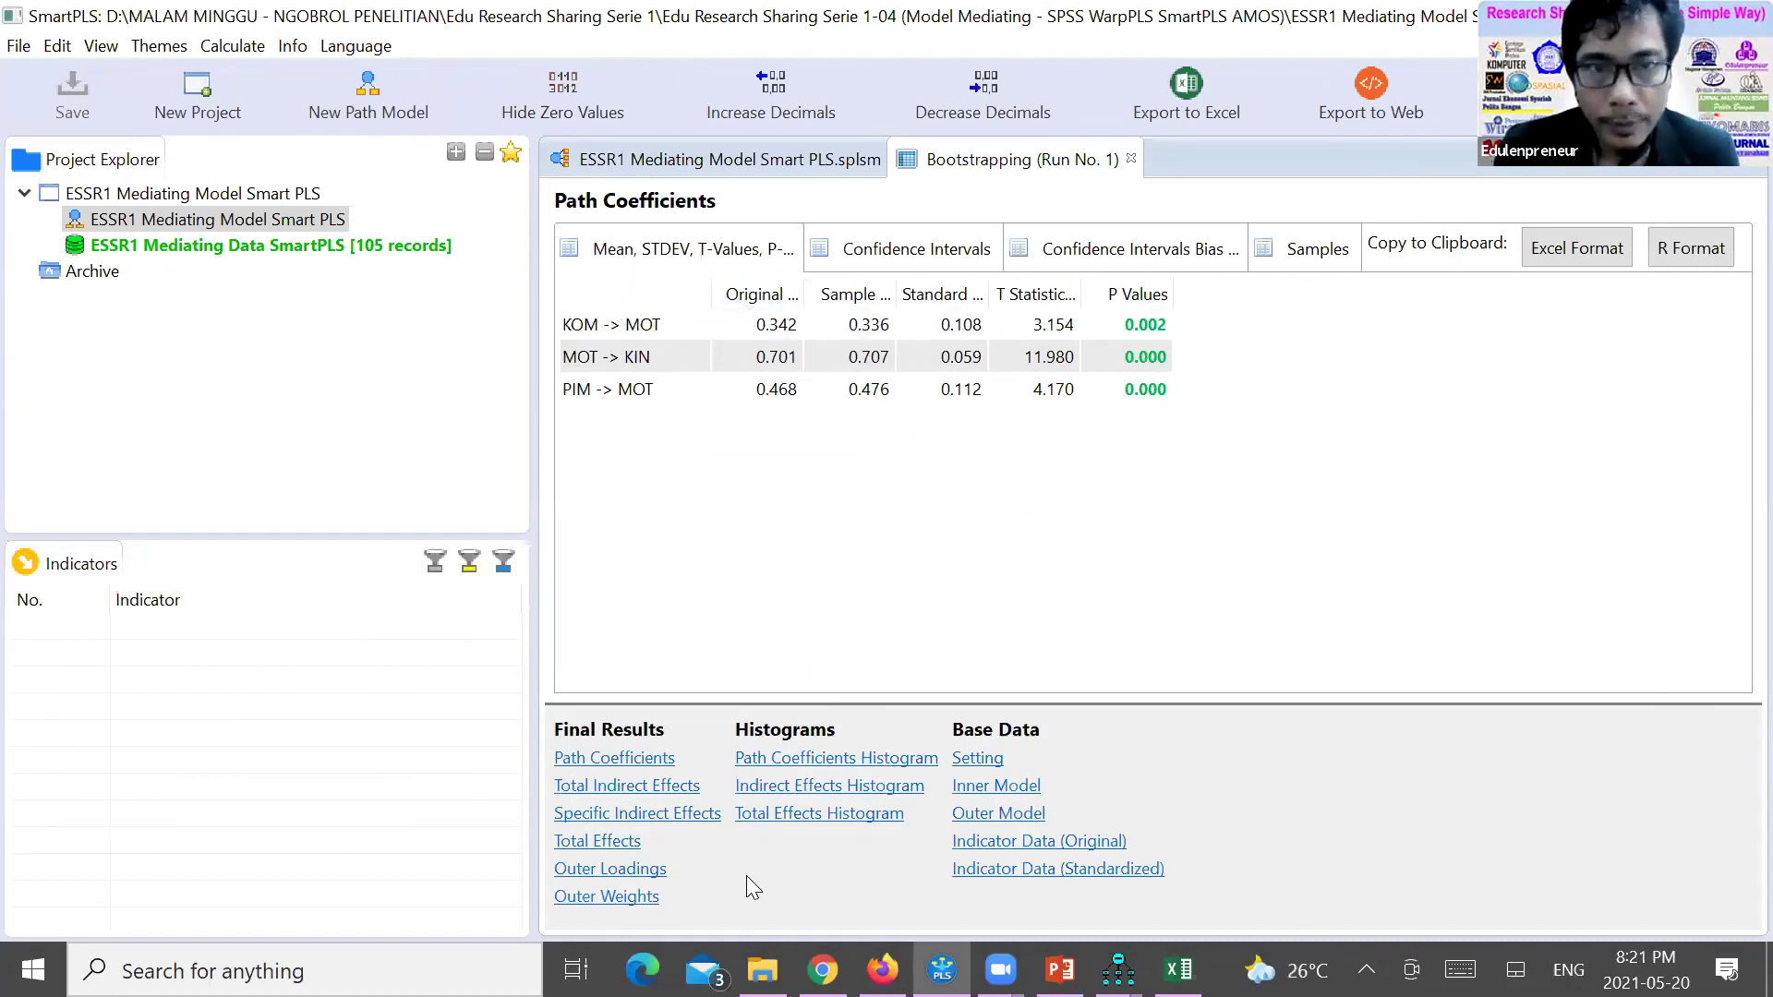
Examine the bootstrapped outer loadings, path coefficients and specific indirect effects, widening the path-name column to show the full names
left_click(644, 872)
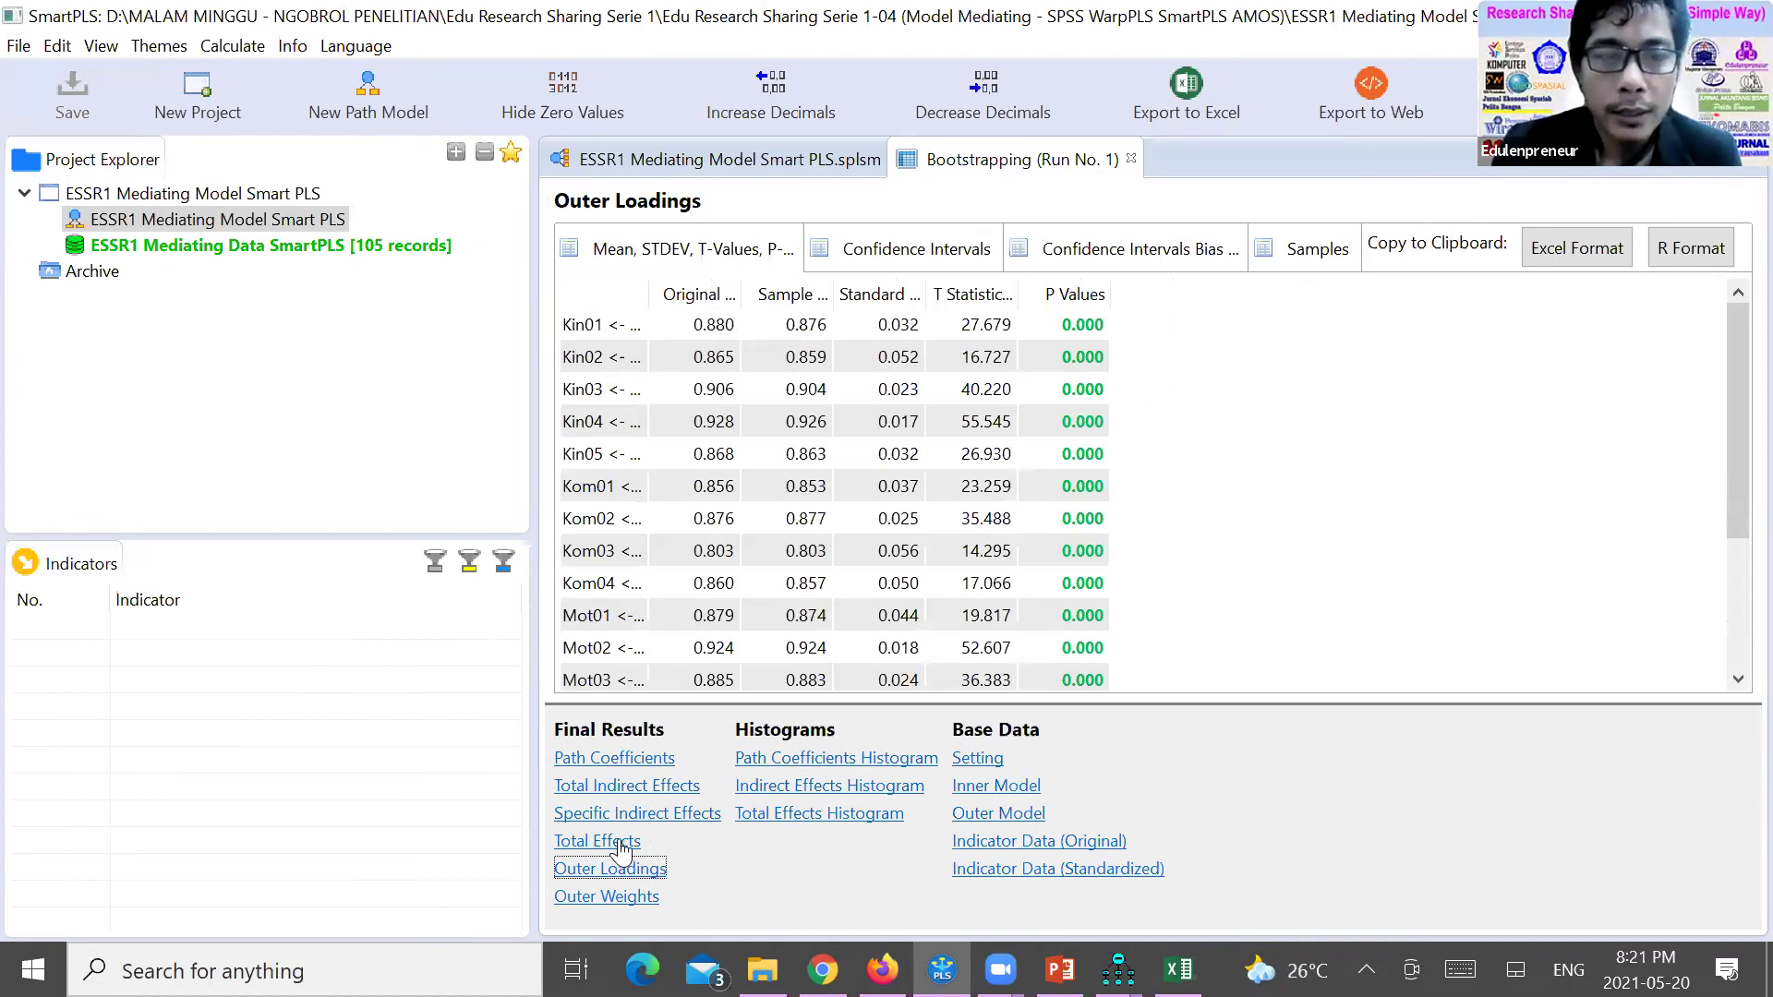
left_click(624, 761)
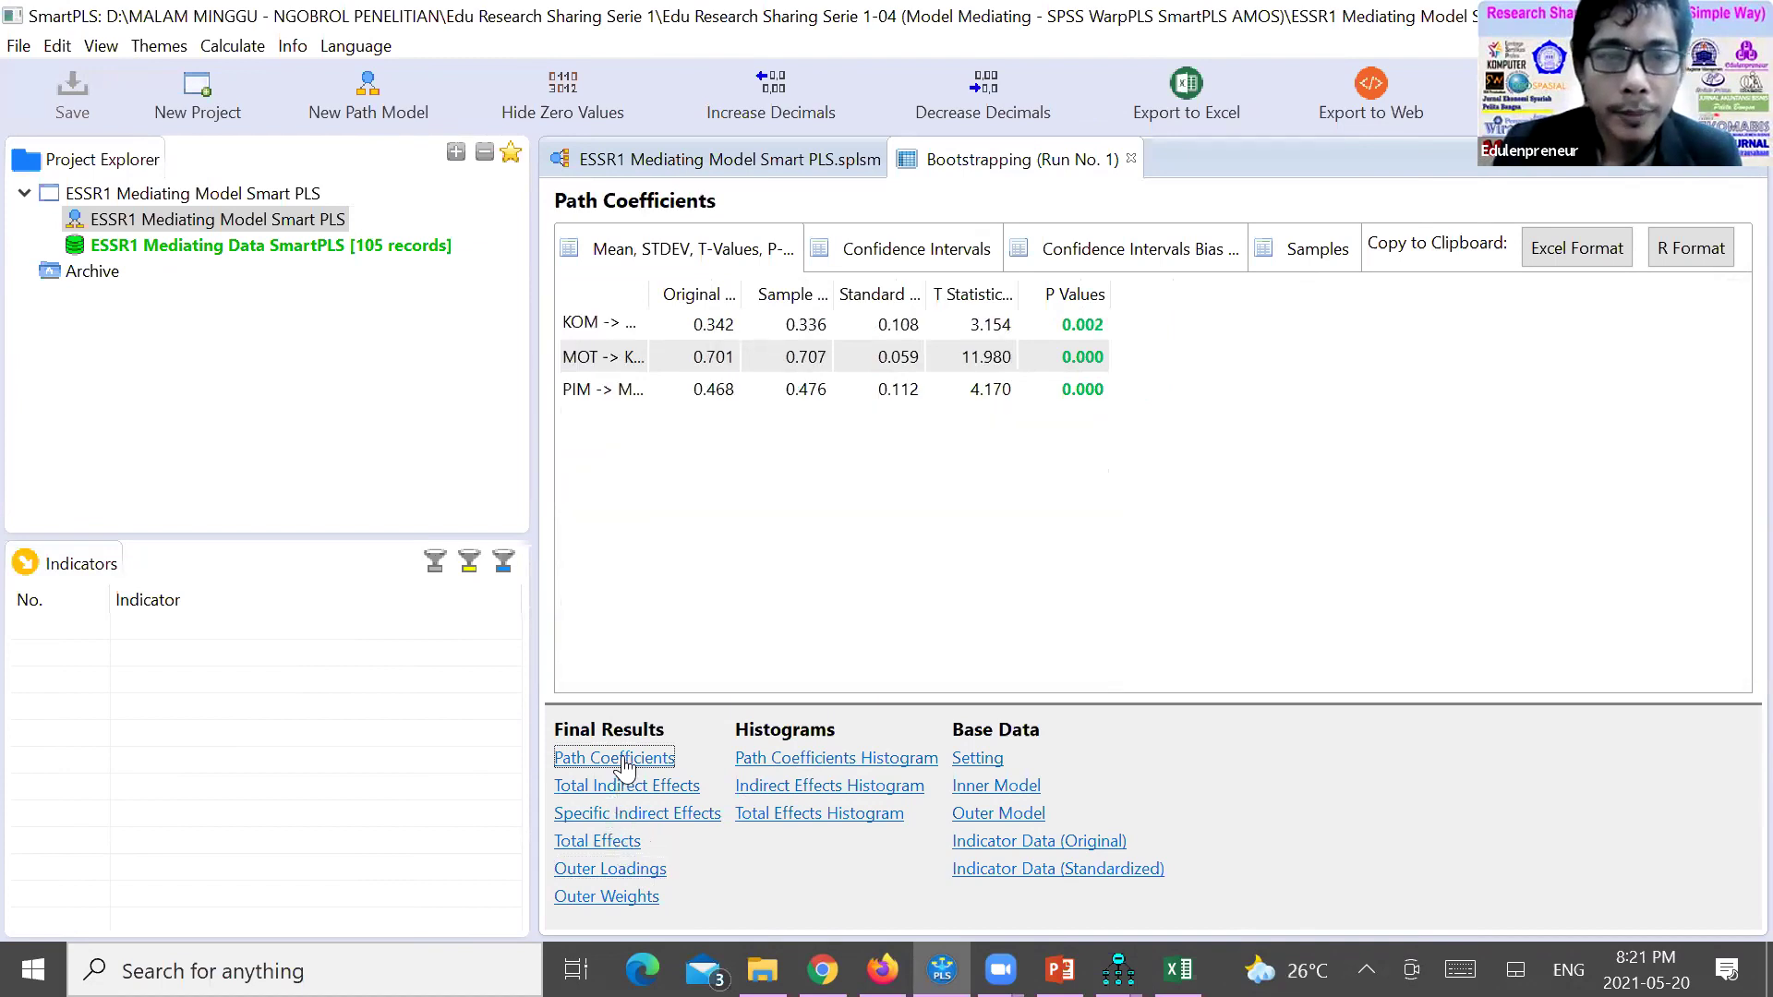
left_click_drag(683, 279, 720, 281)
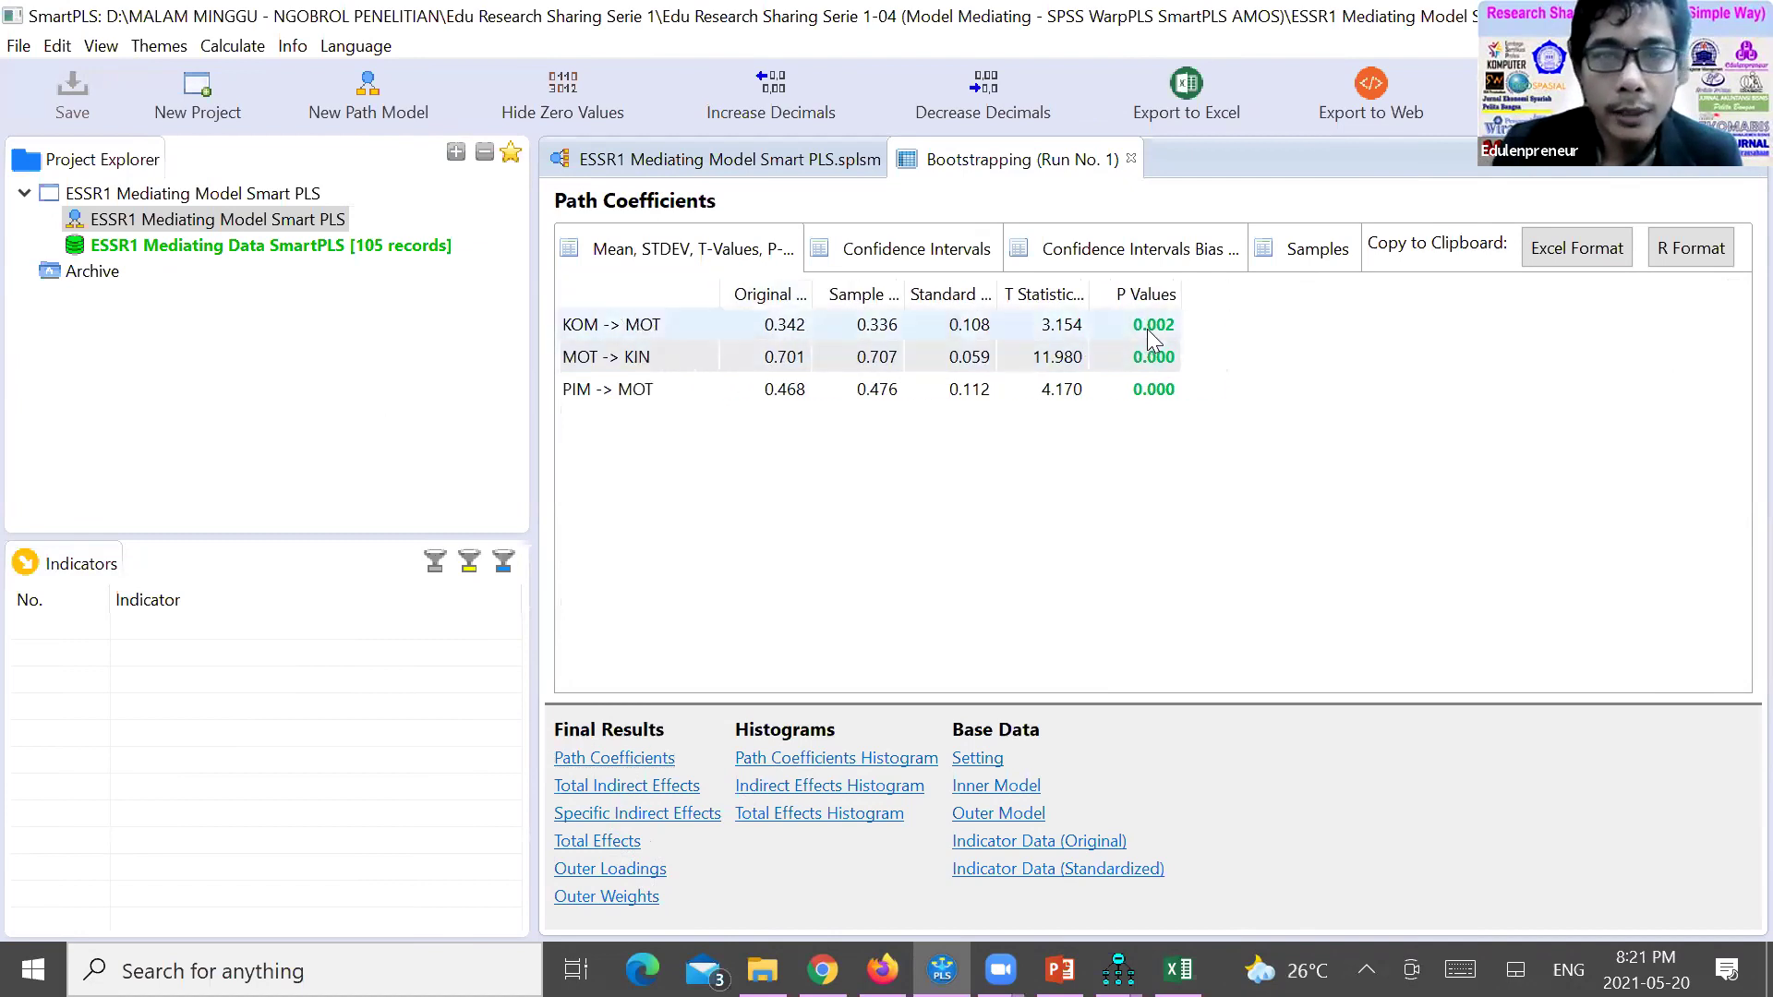
left_click(639, 813)
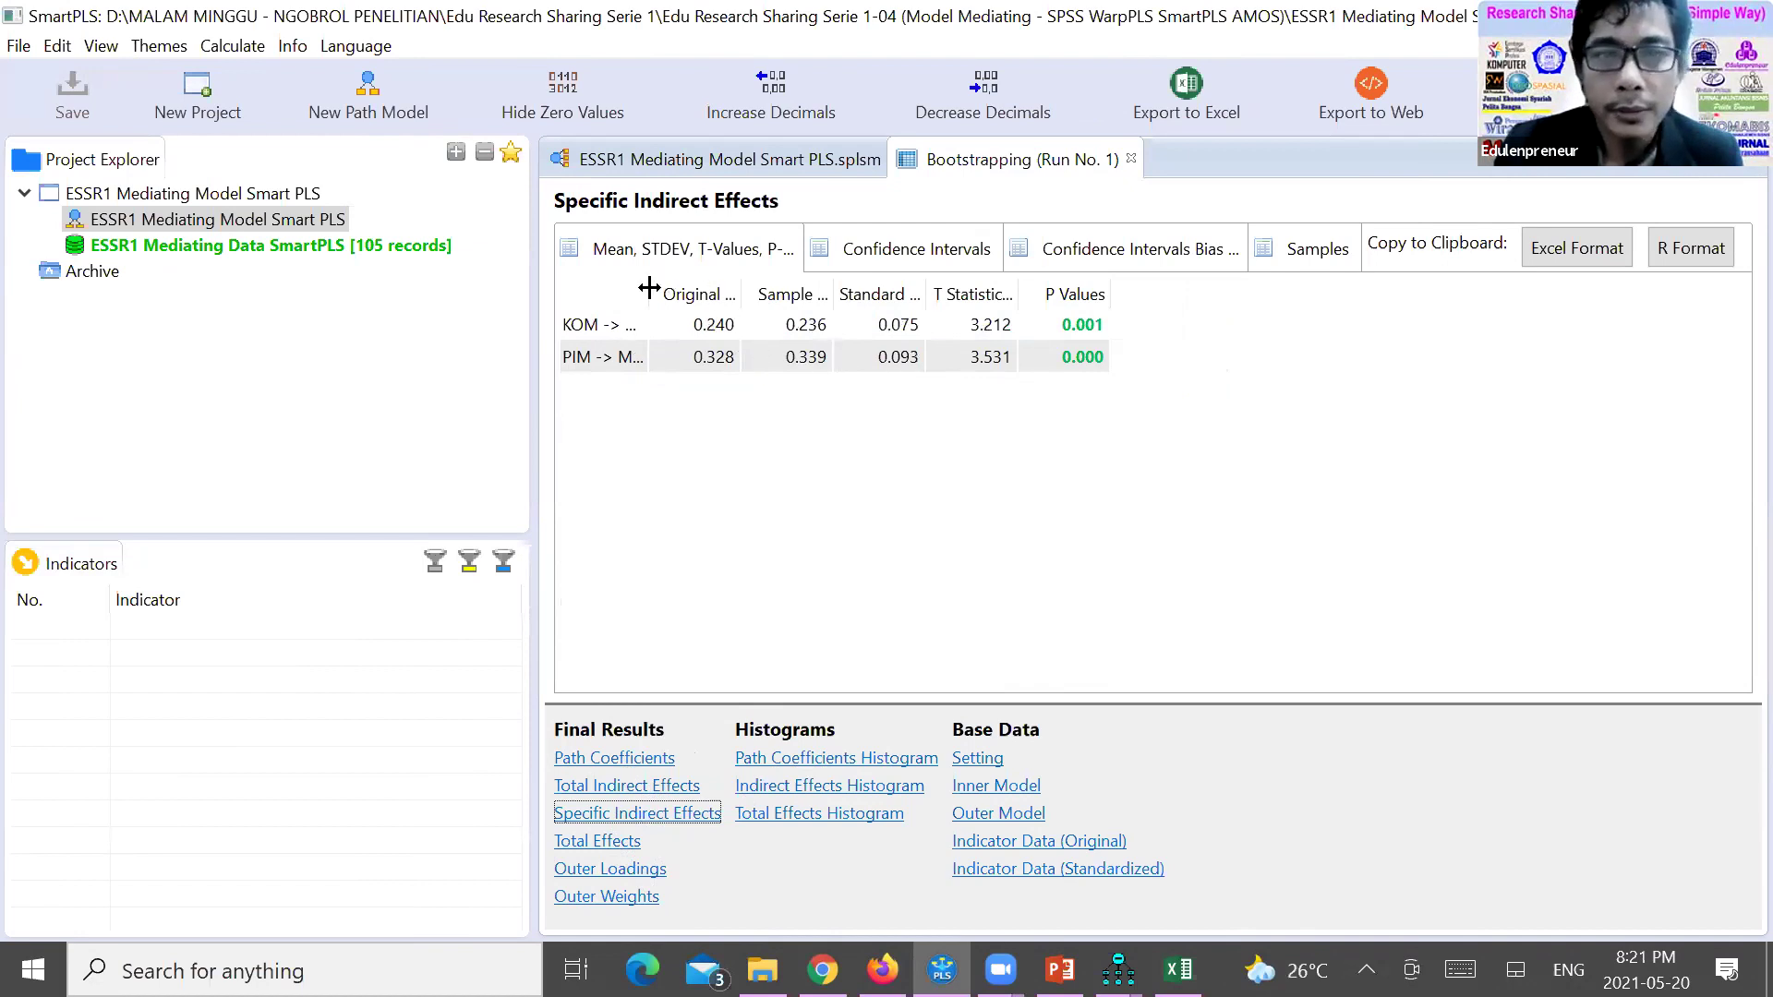
left_click_drag(649, 288, 757, 288)
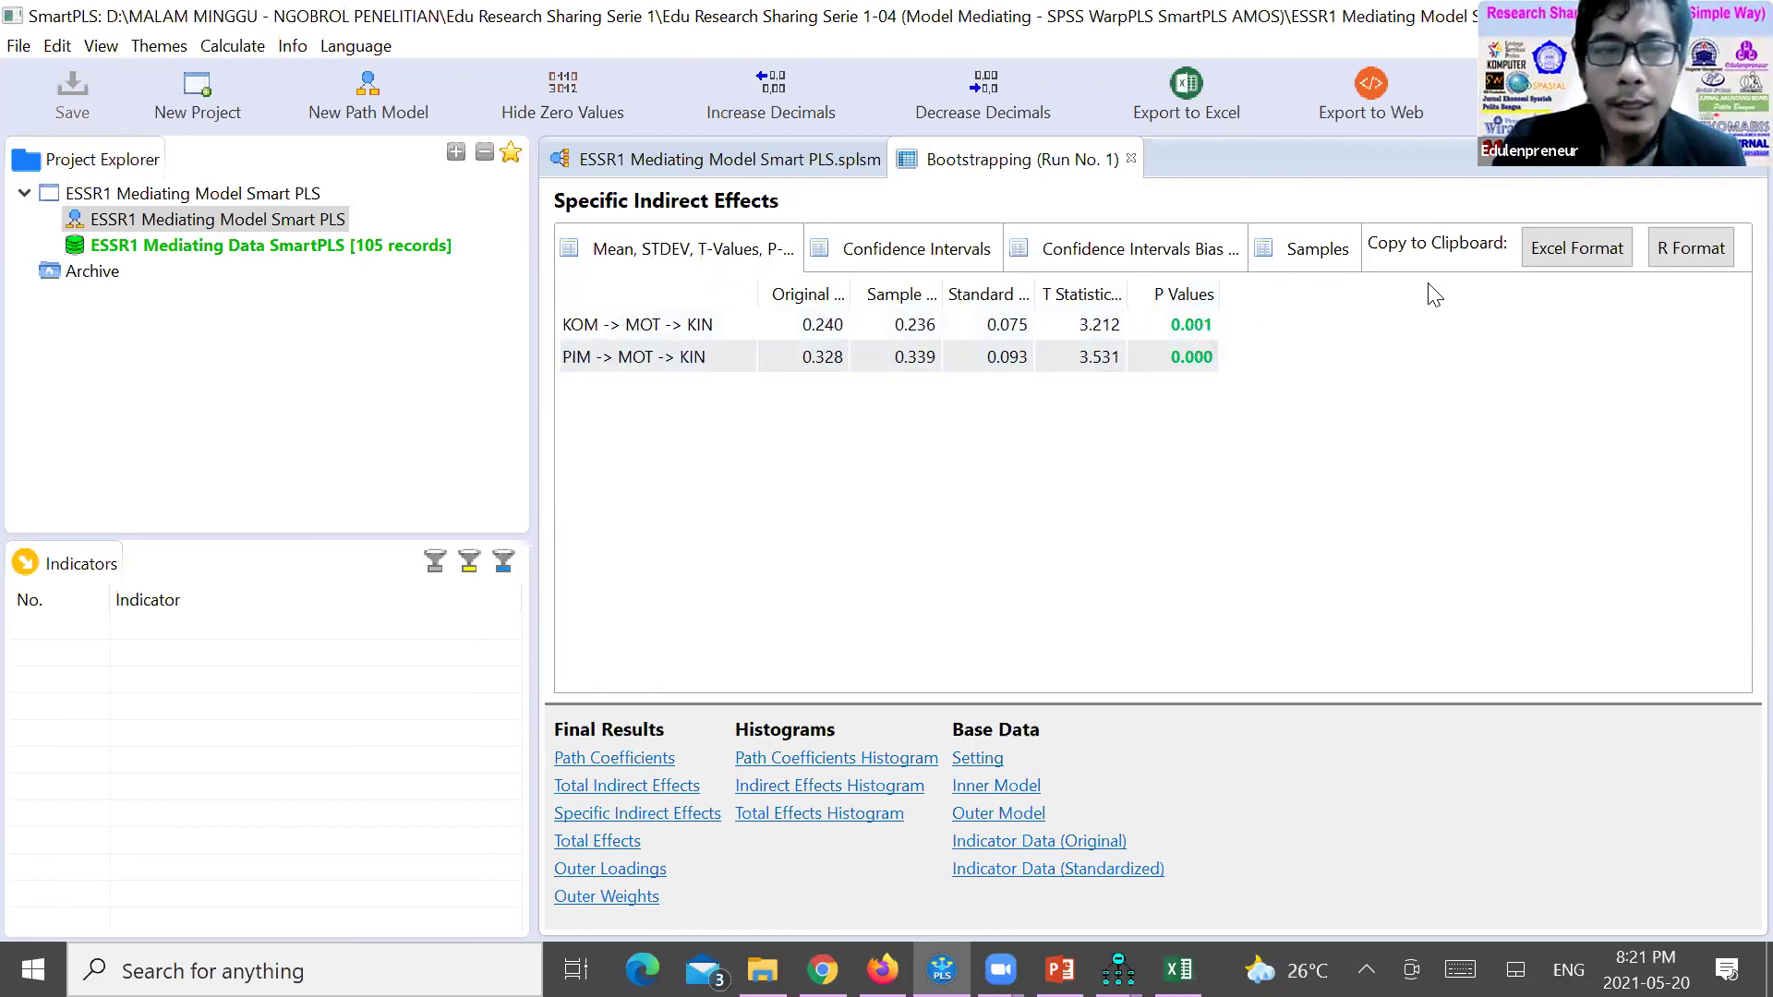
Switch to Excel, open the SmartPLS sheet and check the SRMR cut-off and result
key("alt+Tab")
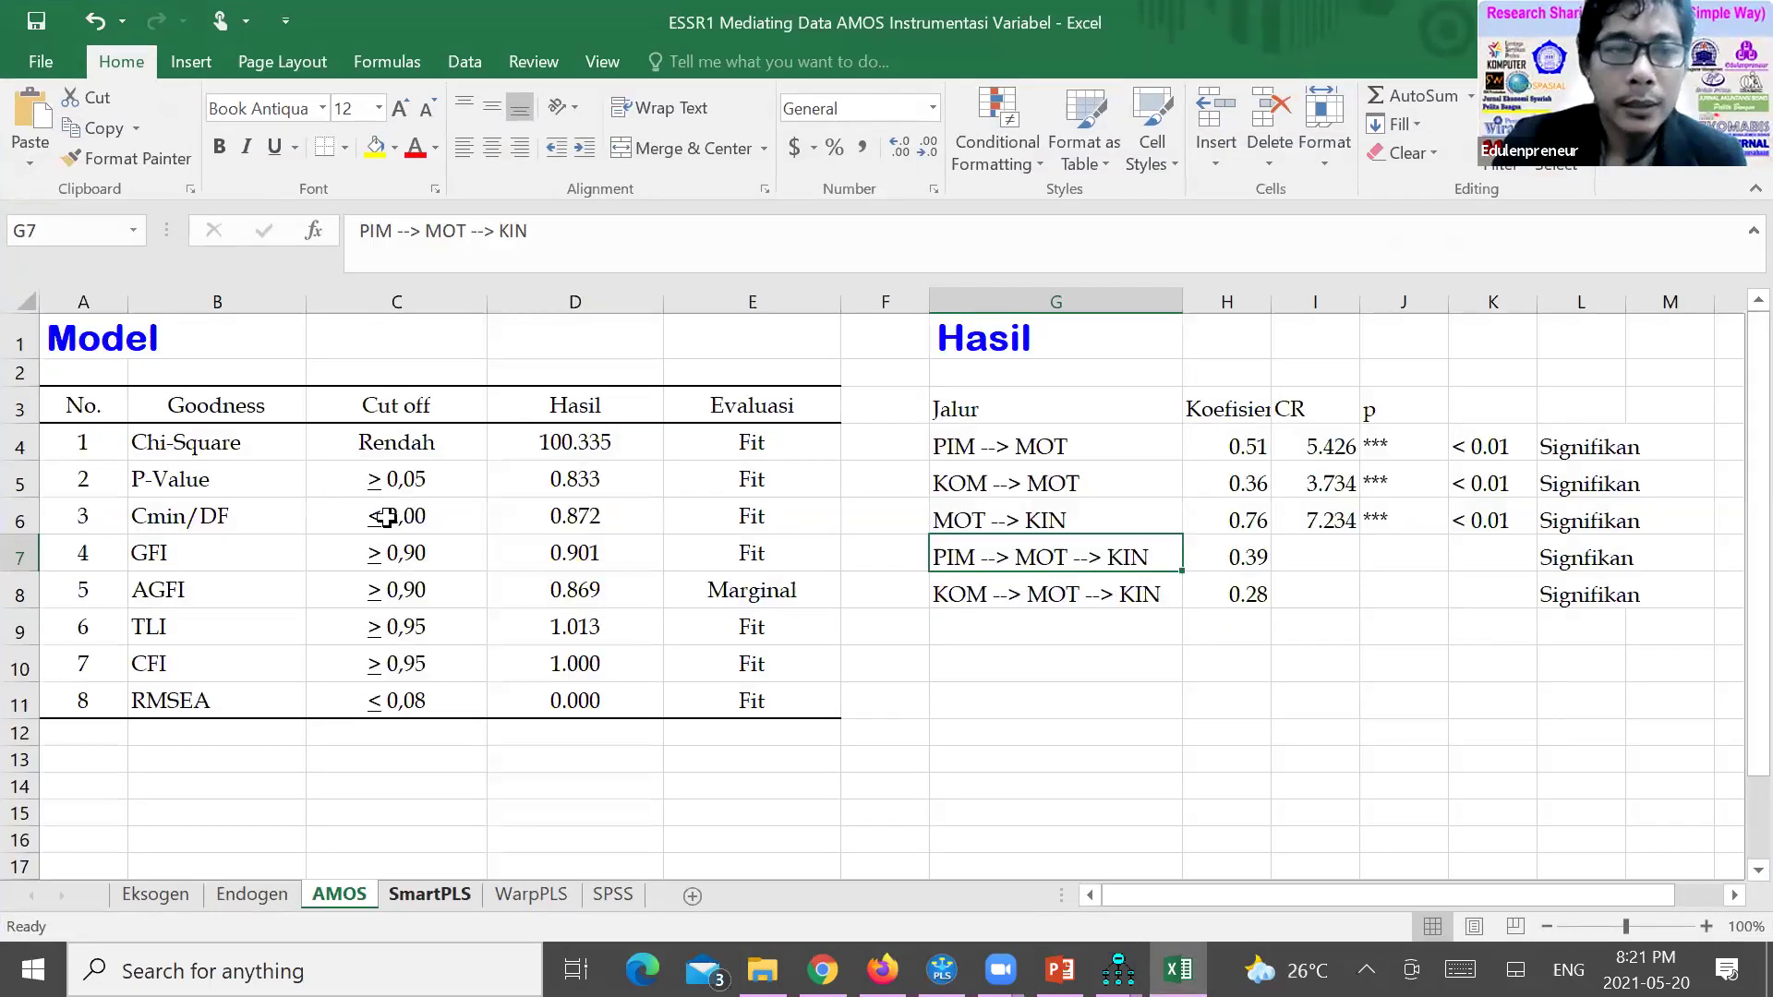
key("ctrl+Page_Down")
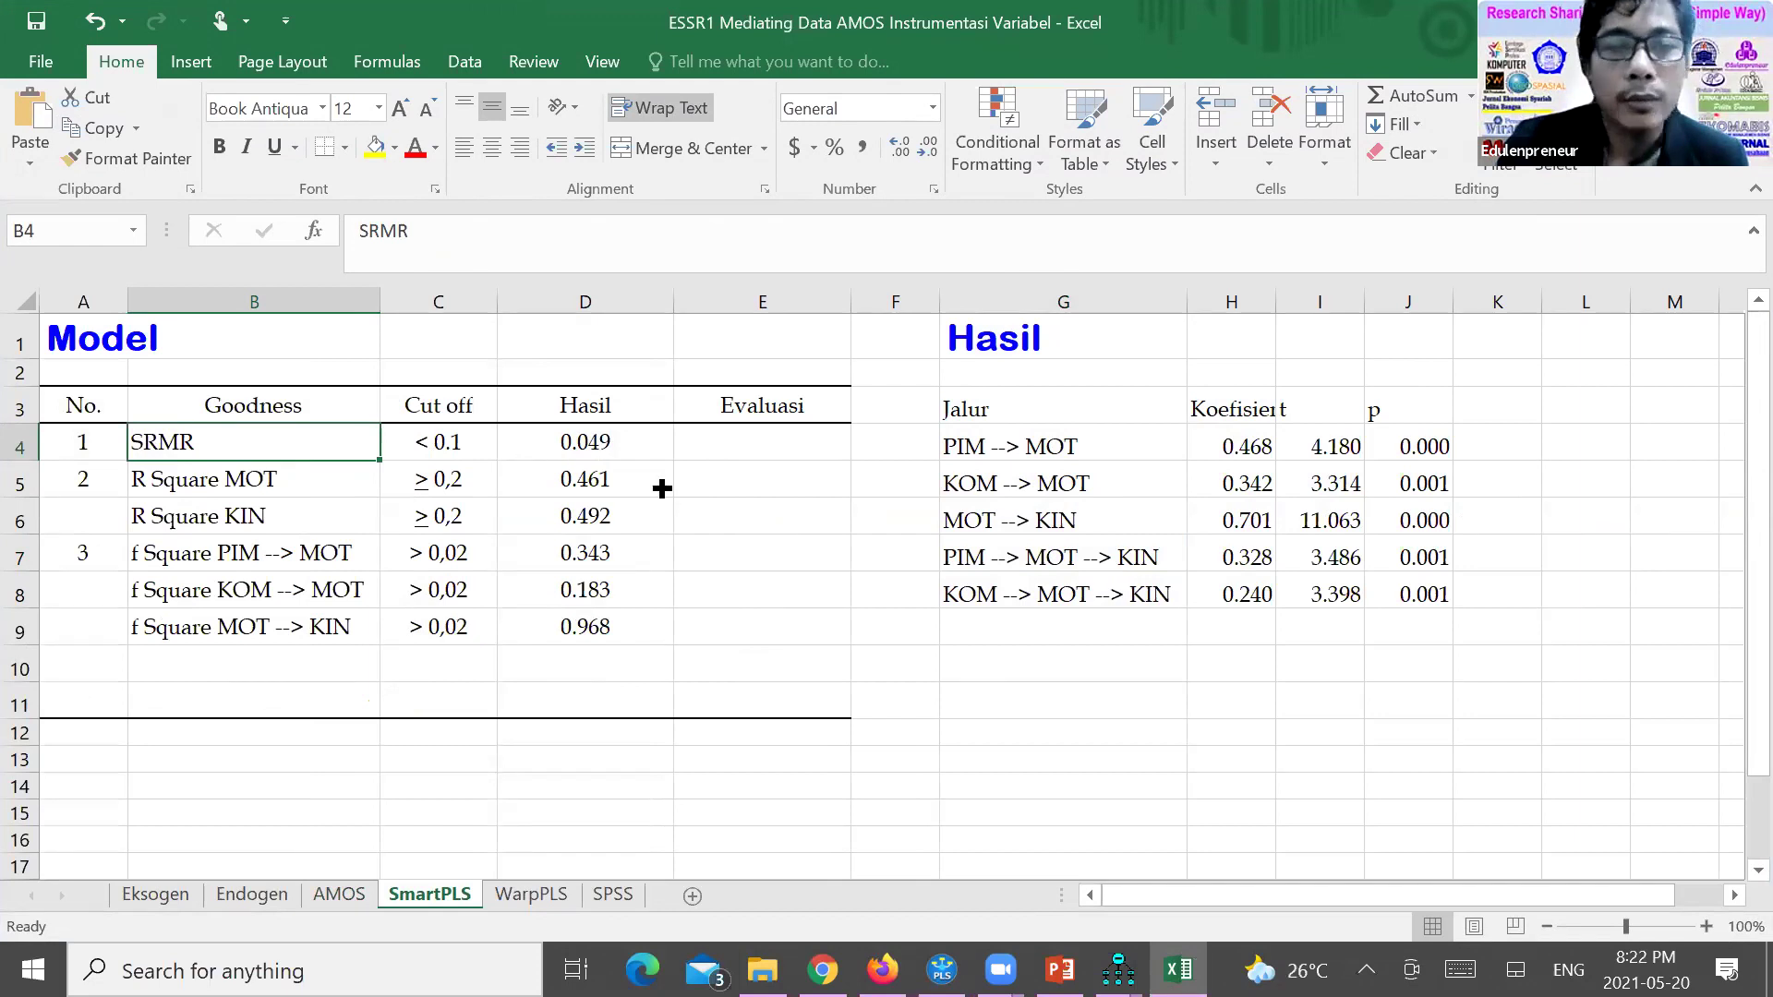
key("Right")
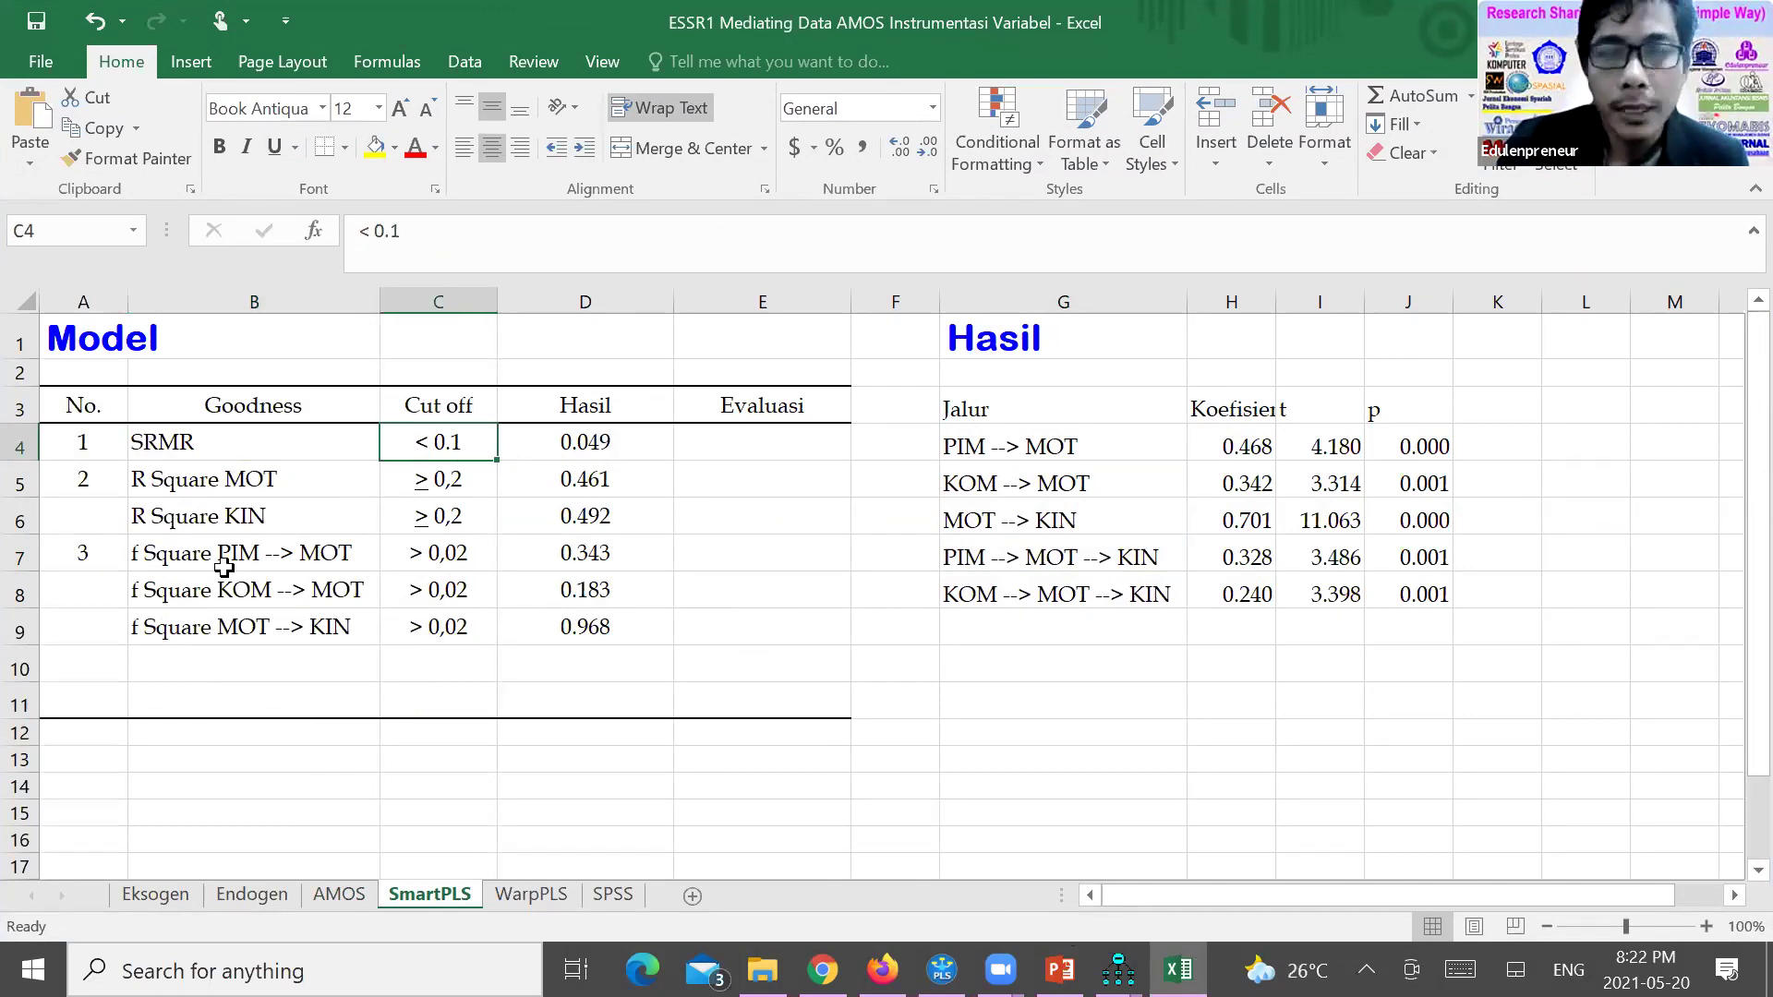
key("Right")
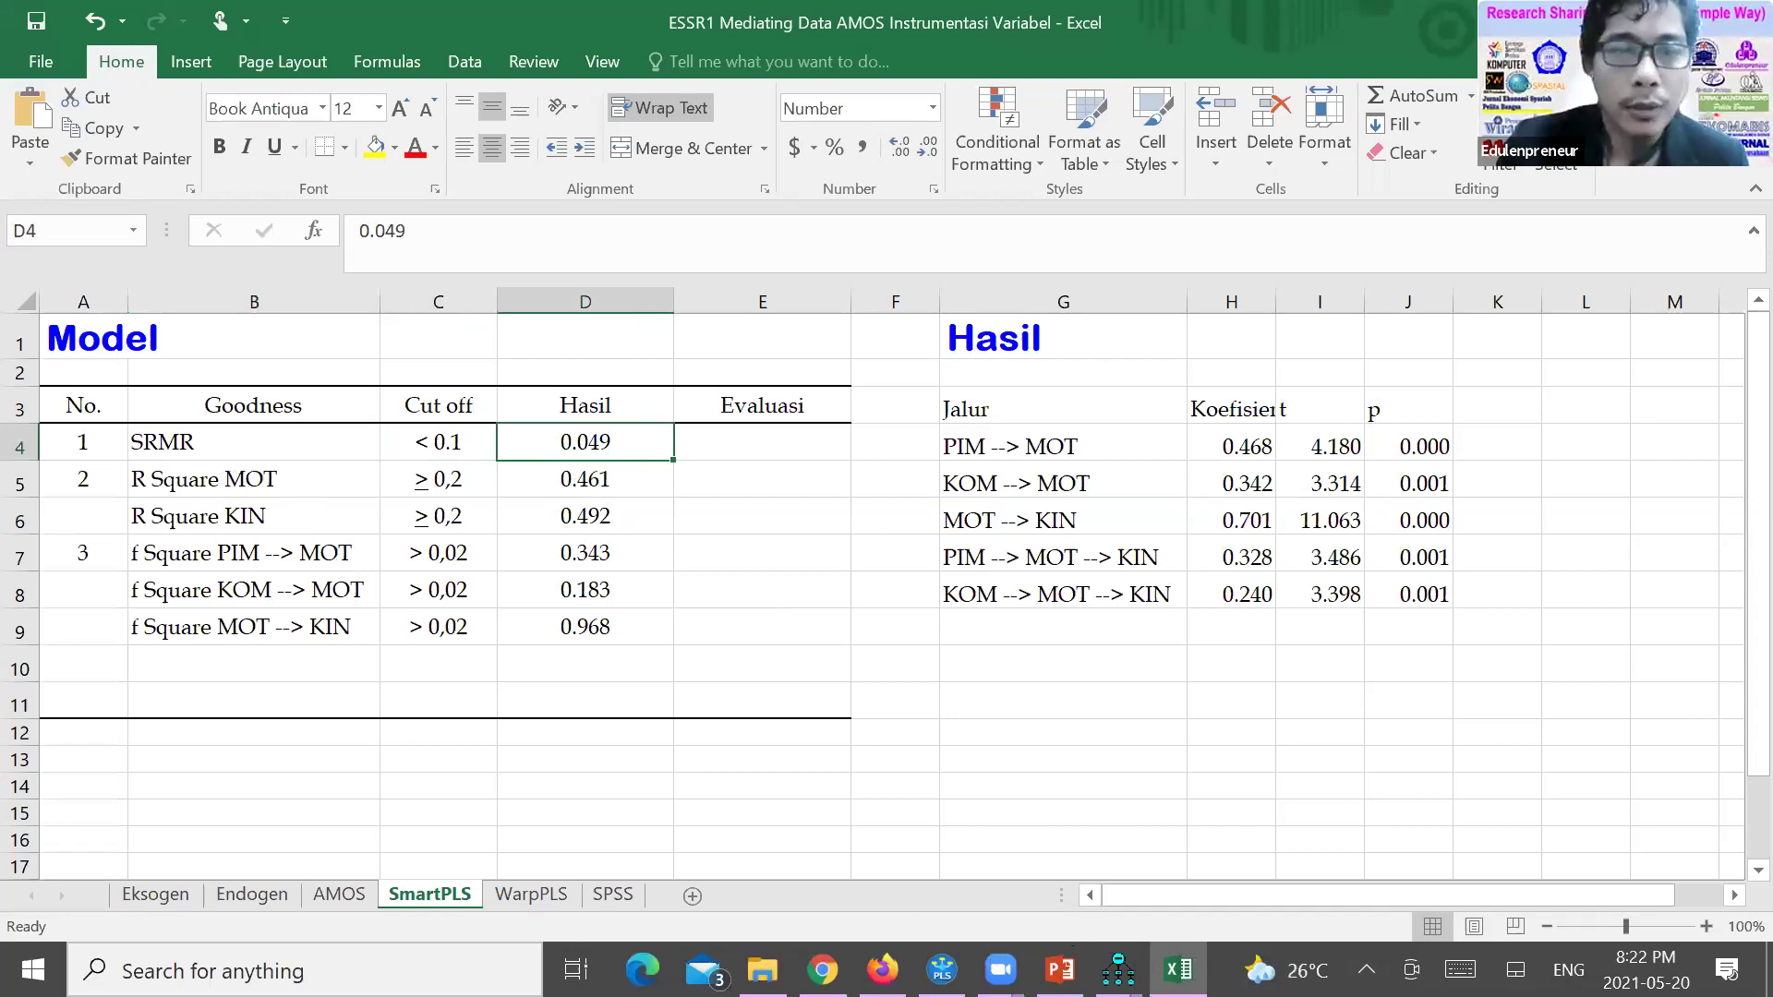
Switch to SmartPLS and check the bootstrapping calculation results for the path diagram
key("Return")
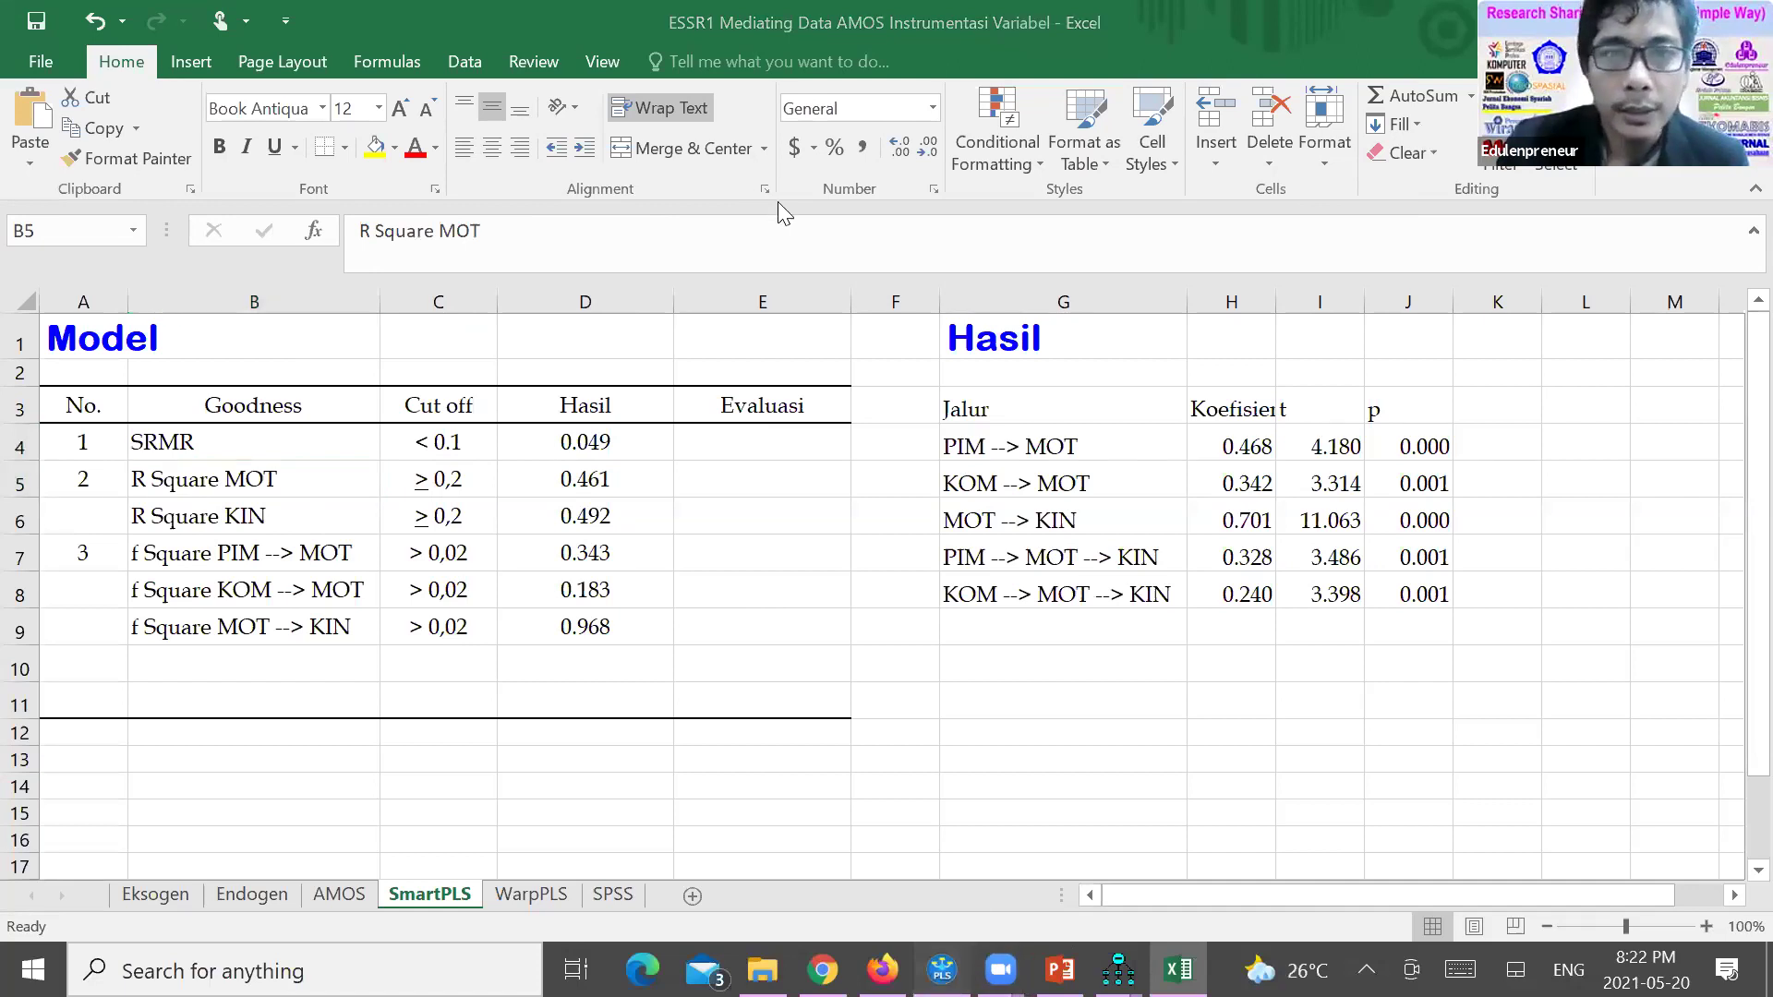
key("alt+Tab")
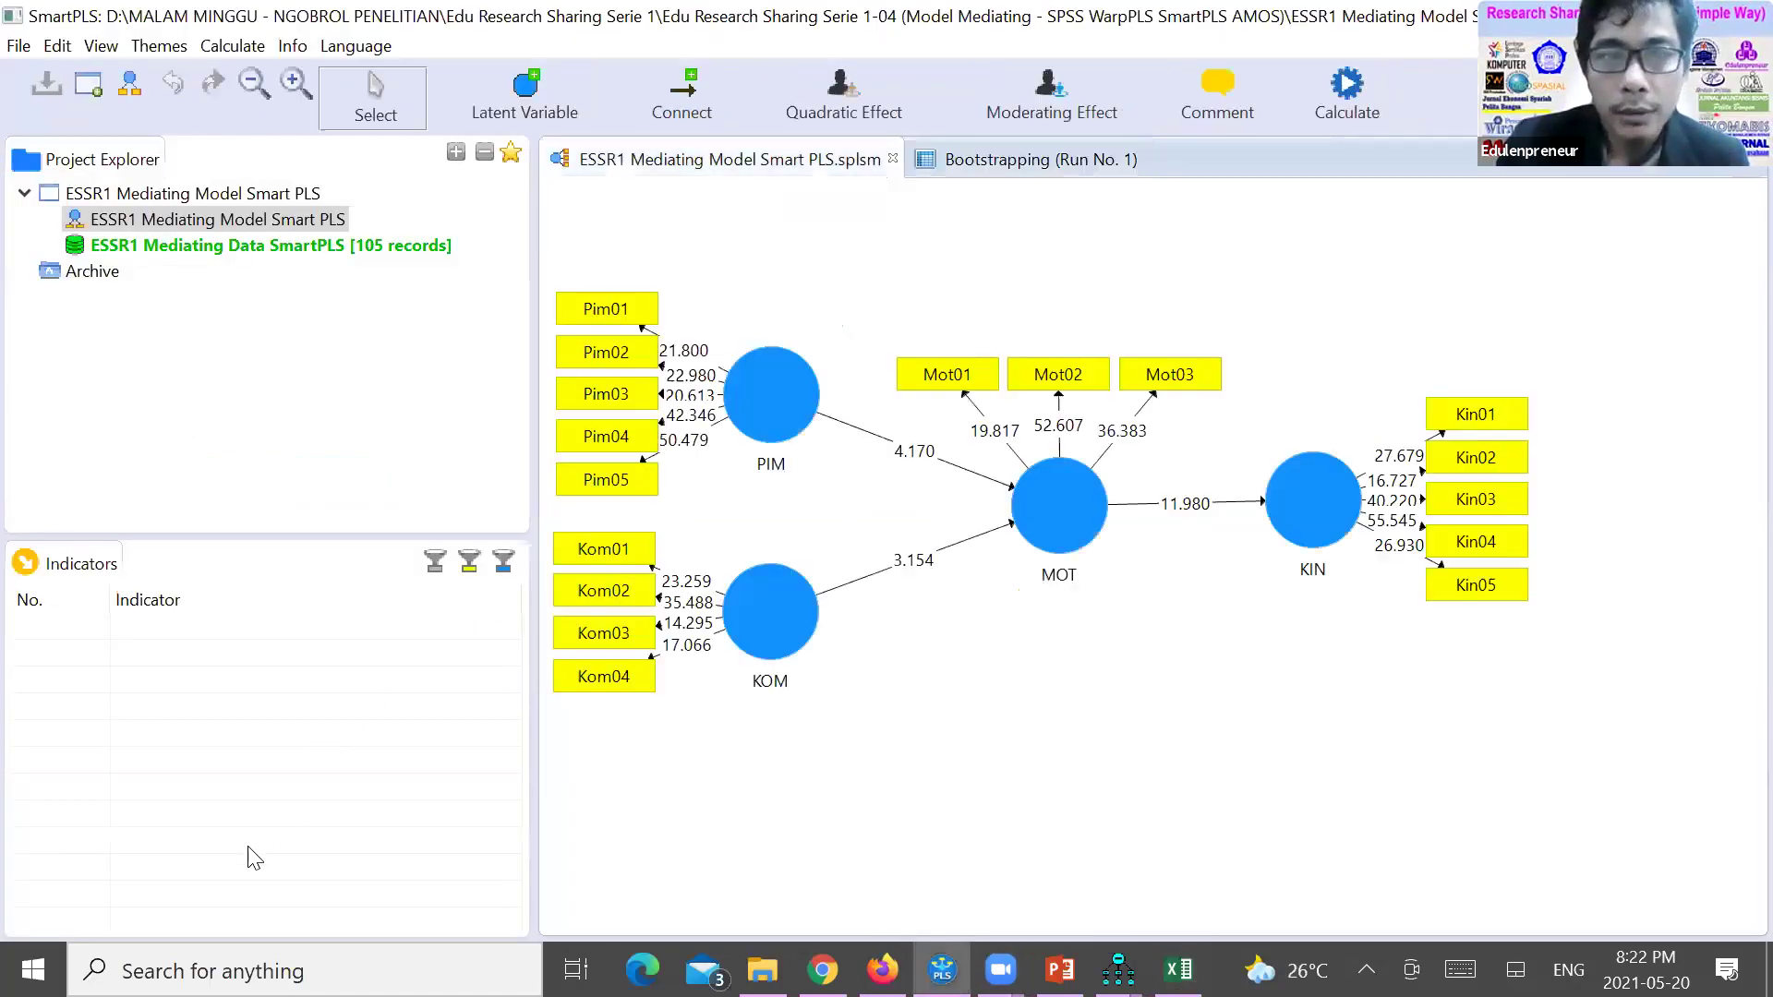
left_click(249, 847)
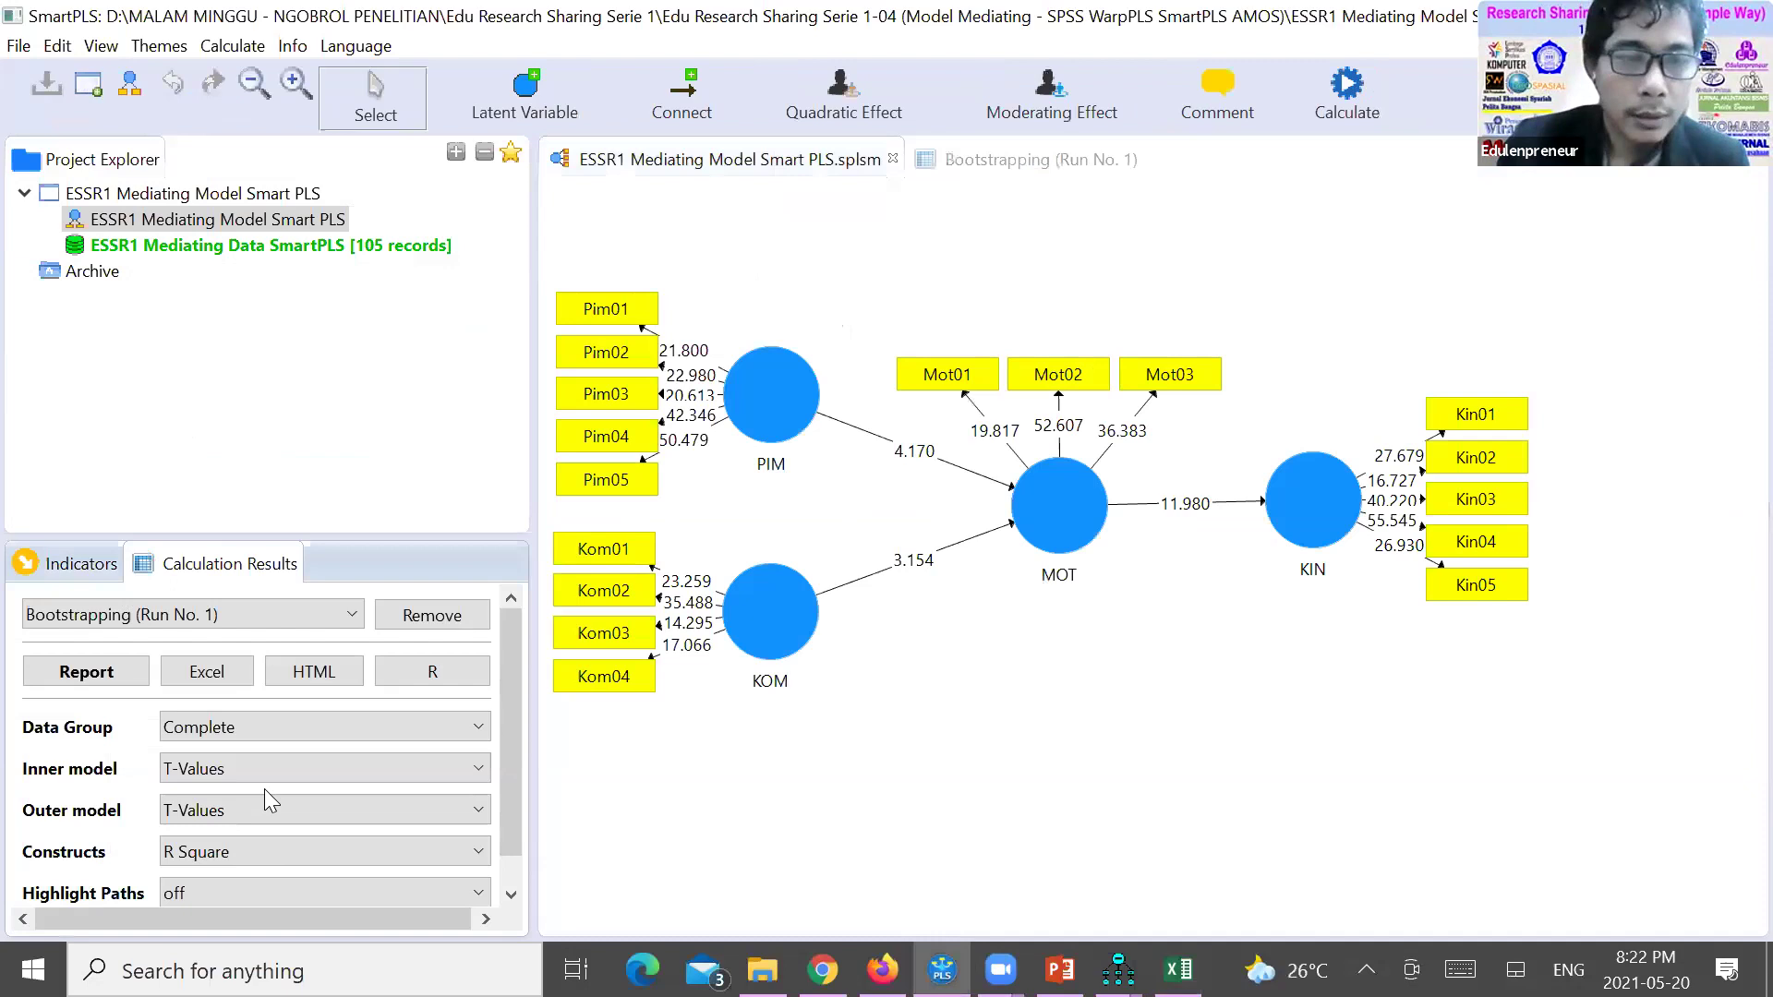
left_click(1020, 132)
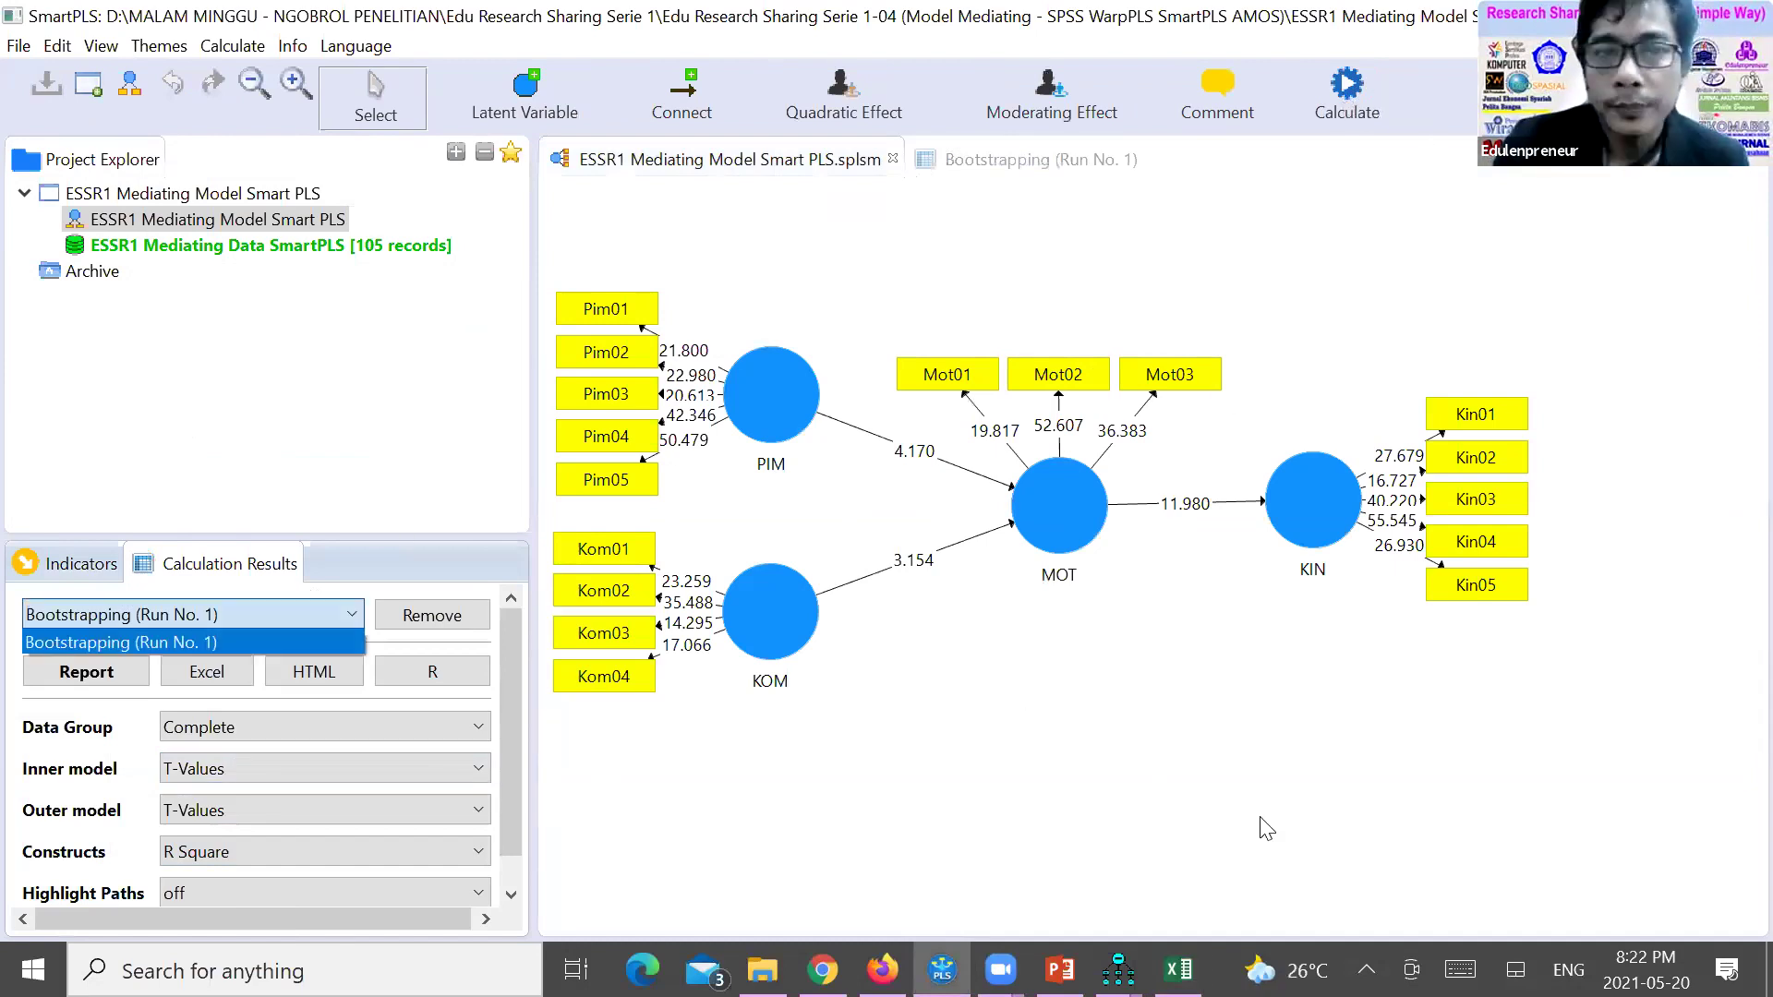
left_click(1563, 890)
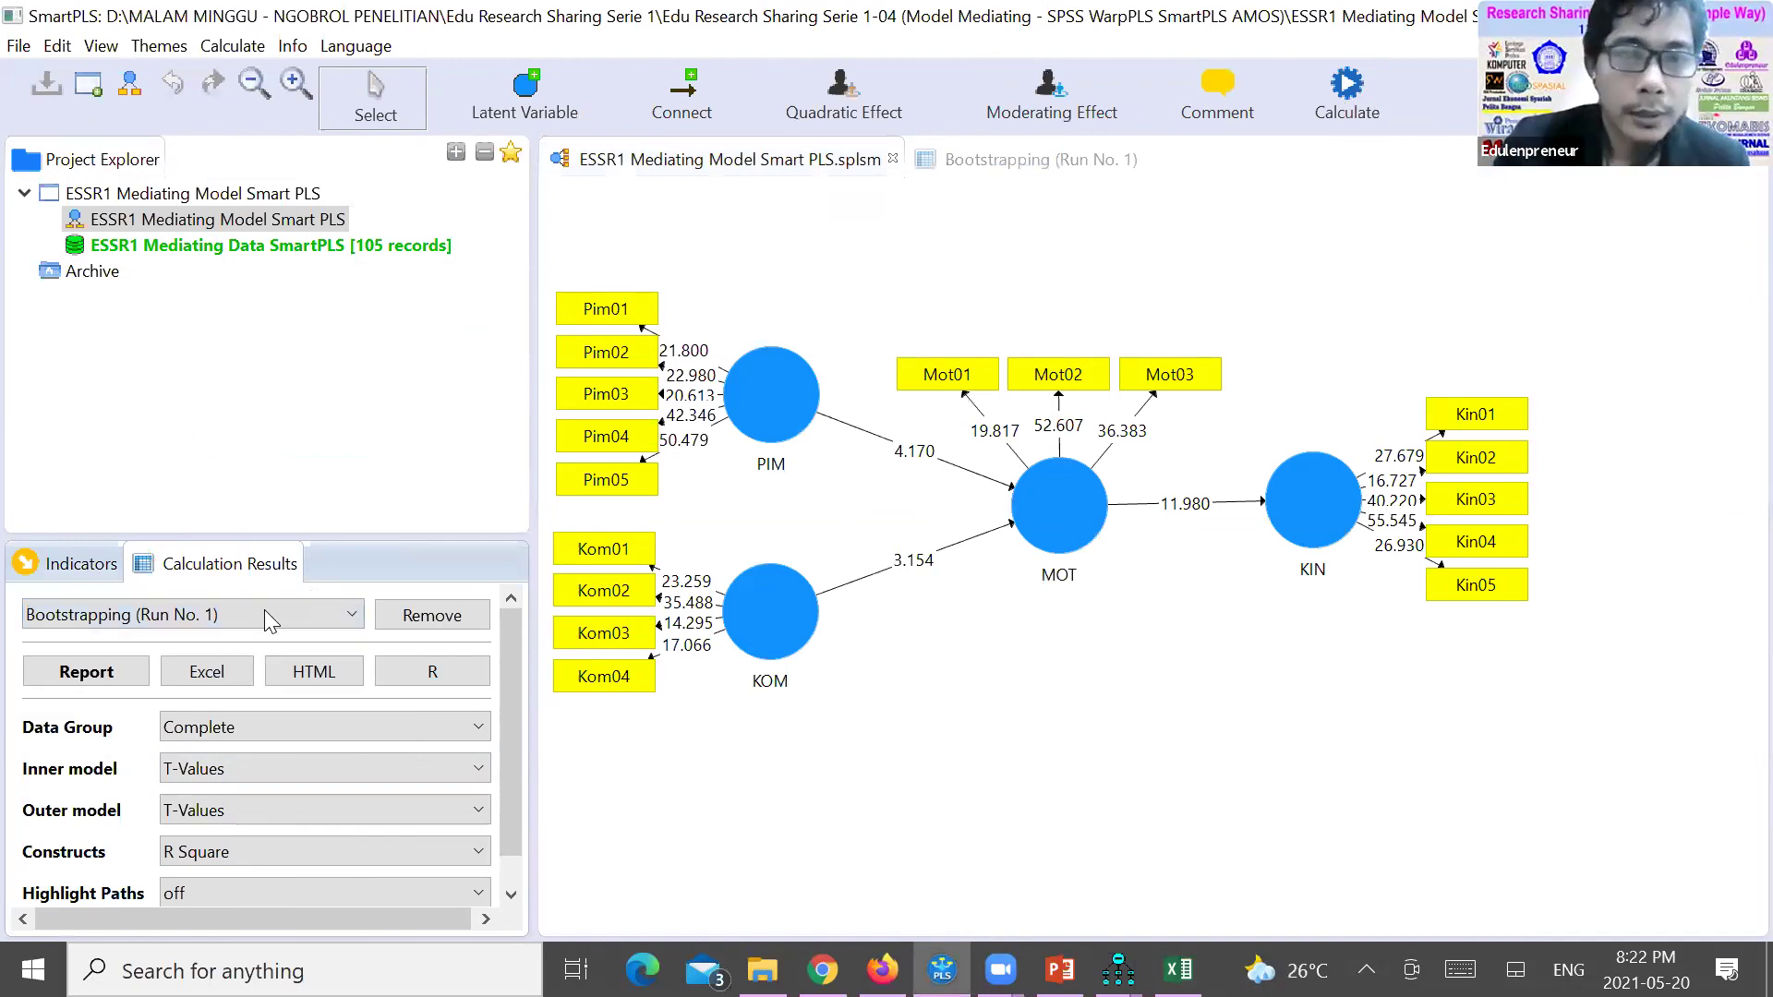
Run the PLS Algorithm on the mediating model with the Path weighting scheme, 300 maximum iterations and stop criterion 7
left_click(1346, 93)
left_click(1357, 149)
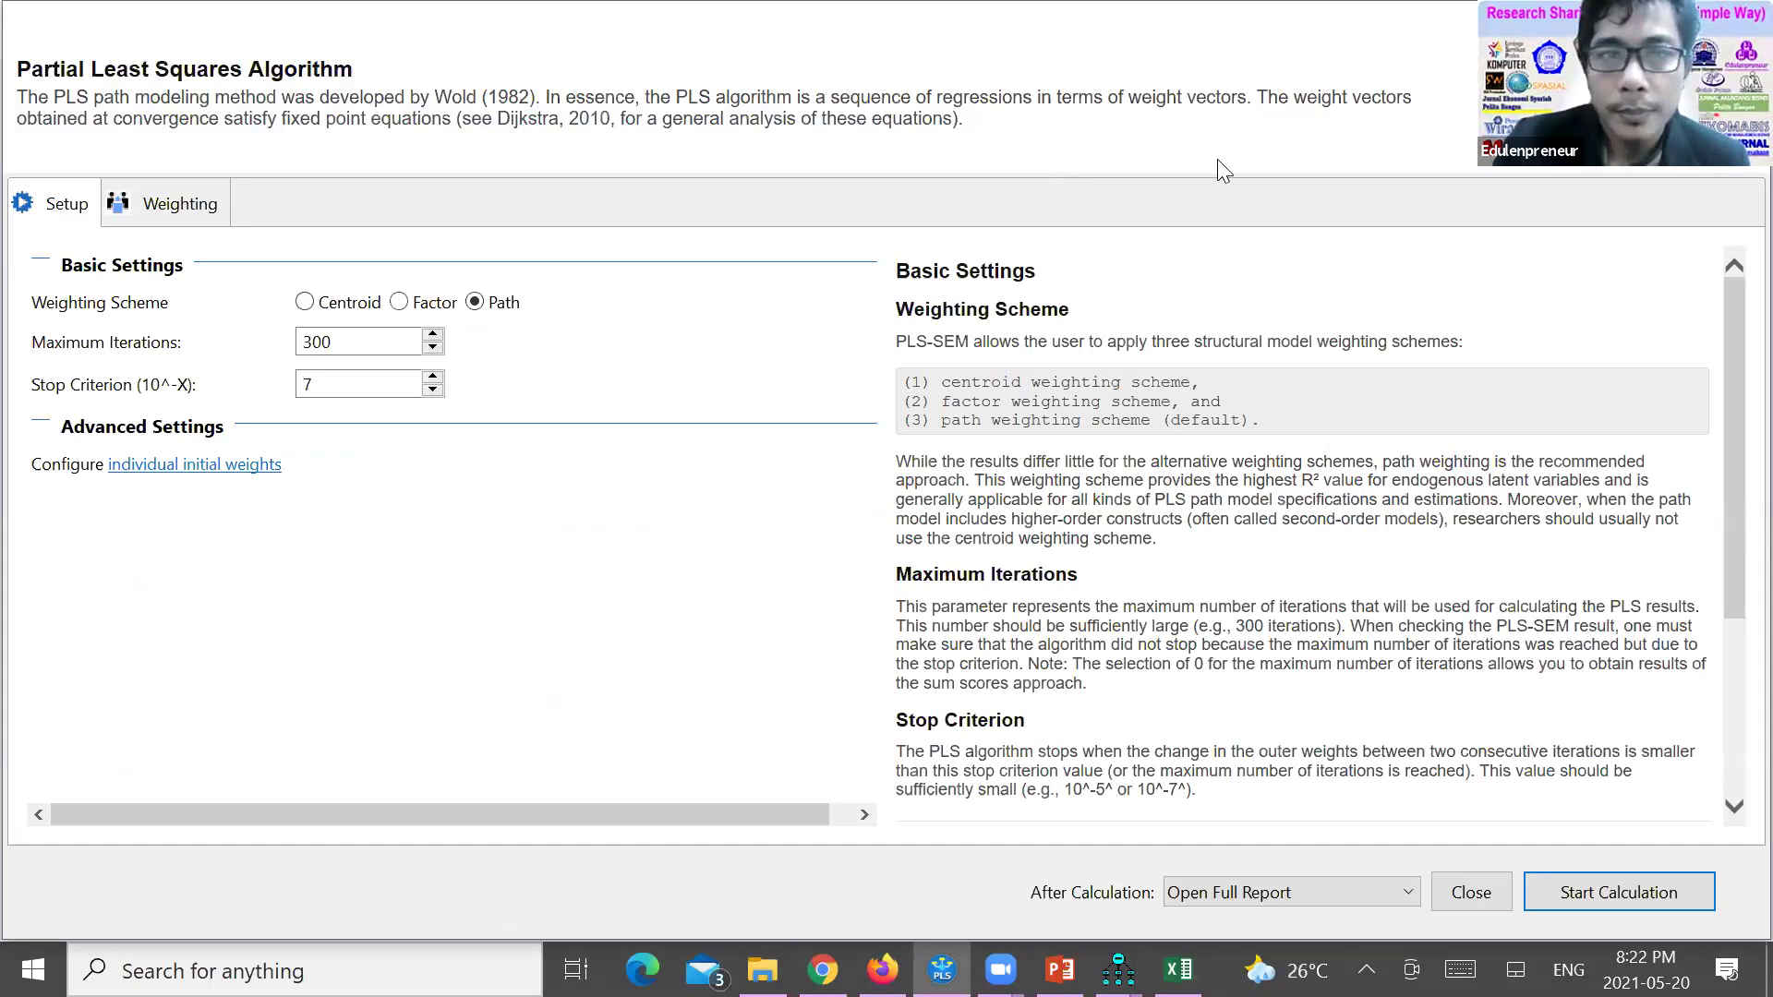
key("Return")
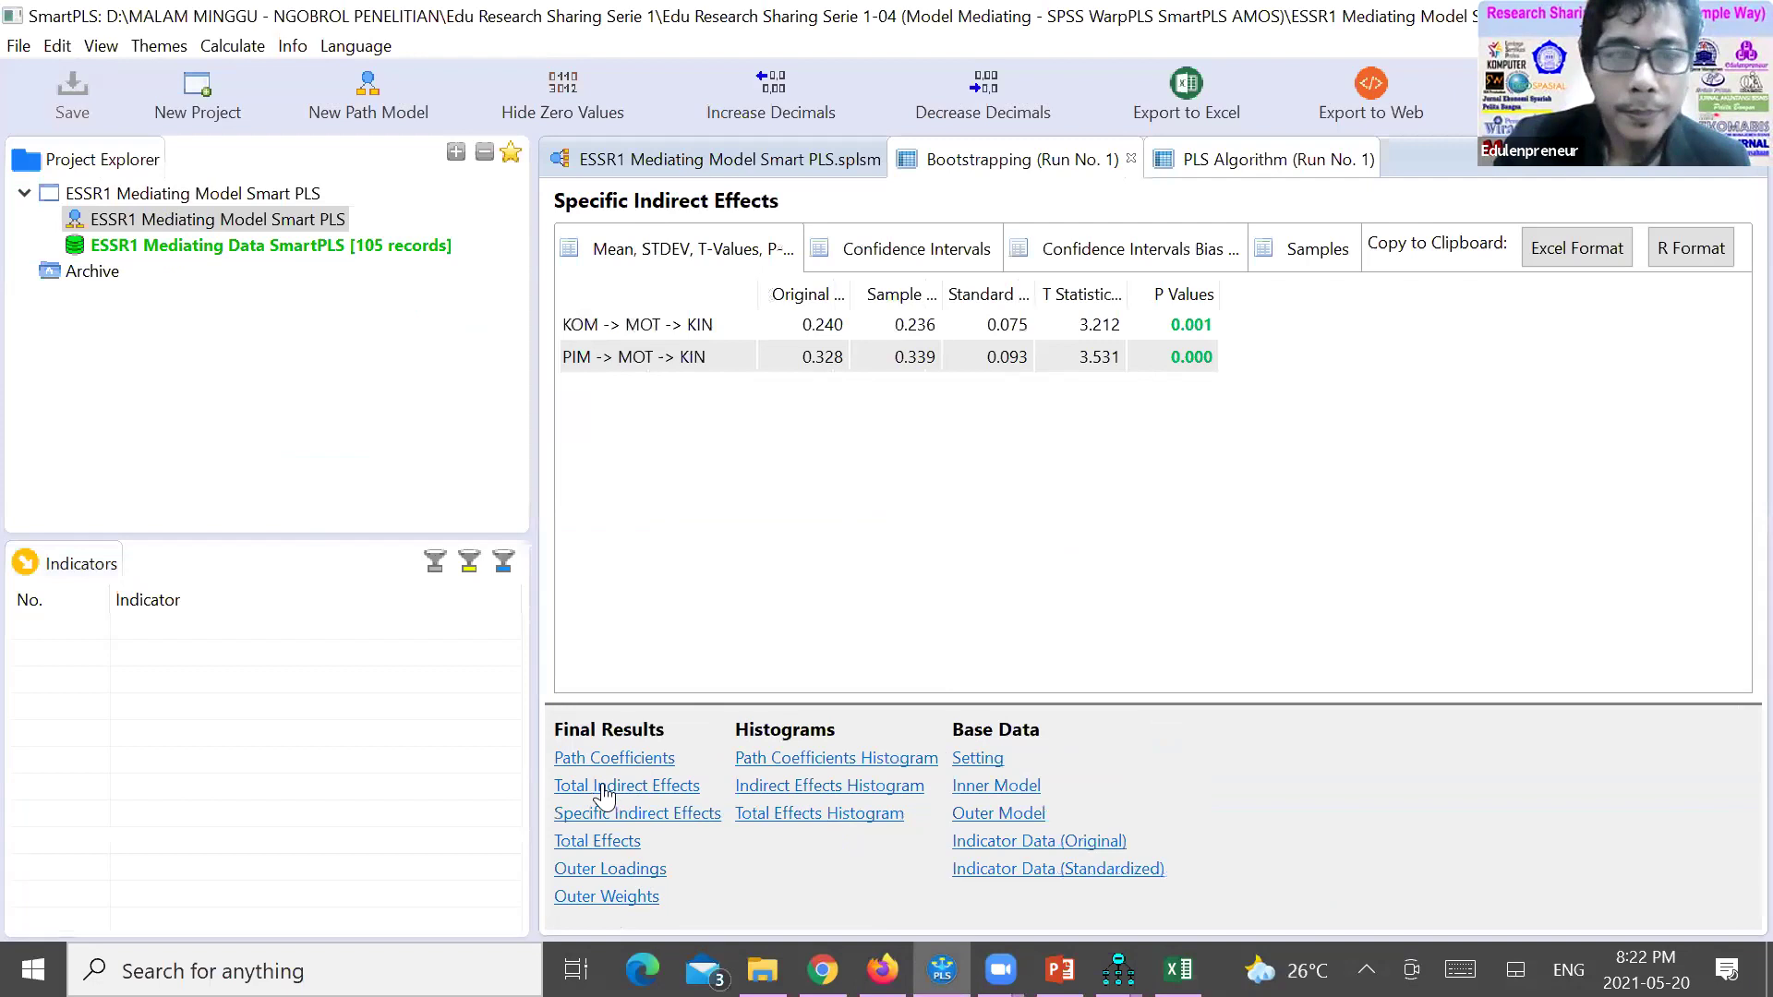
Review the PLS Algorithm path diagram with R Square displayed on the constructs, then return to the bootstrapping report
left_click(1237, 159)
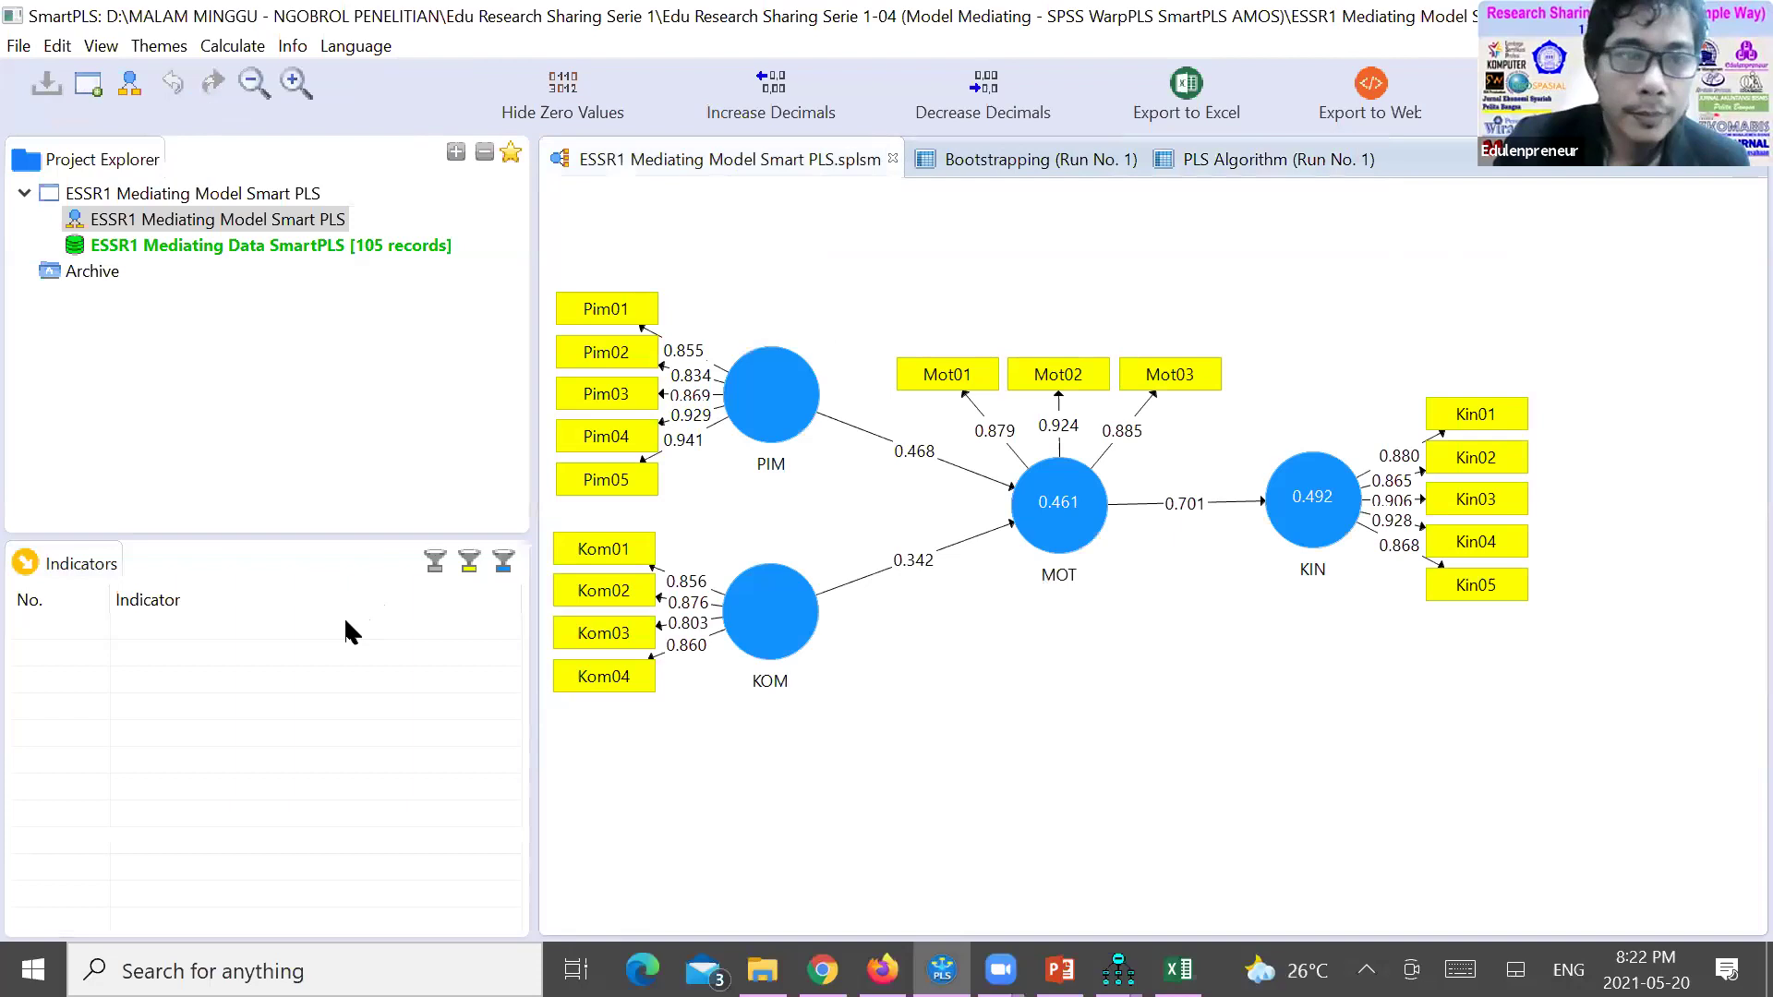
left_click(318, 614)
left_click(262, 855)
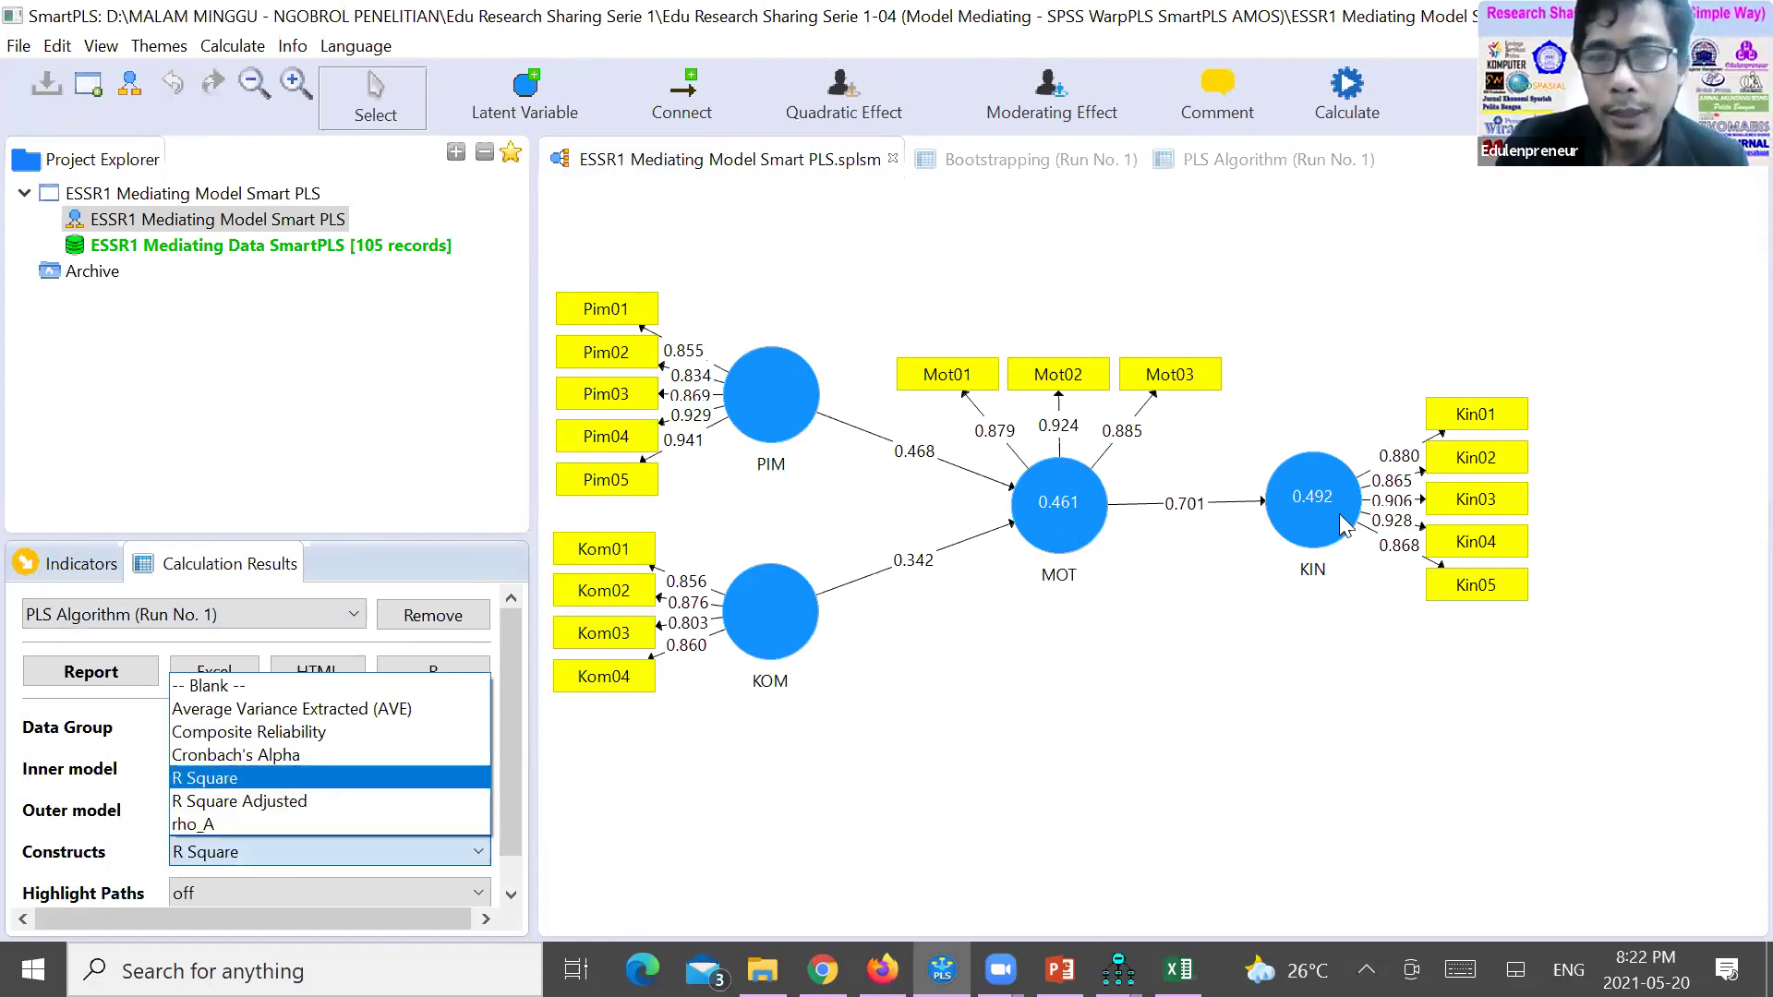
left_click(1165, 246)
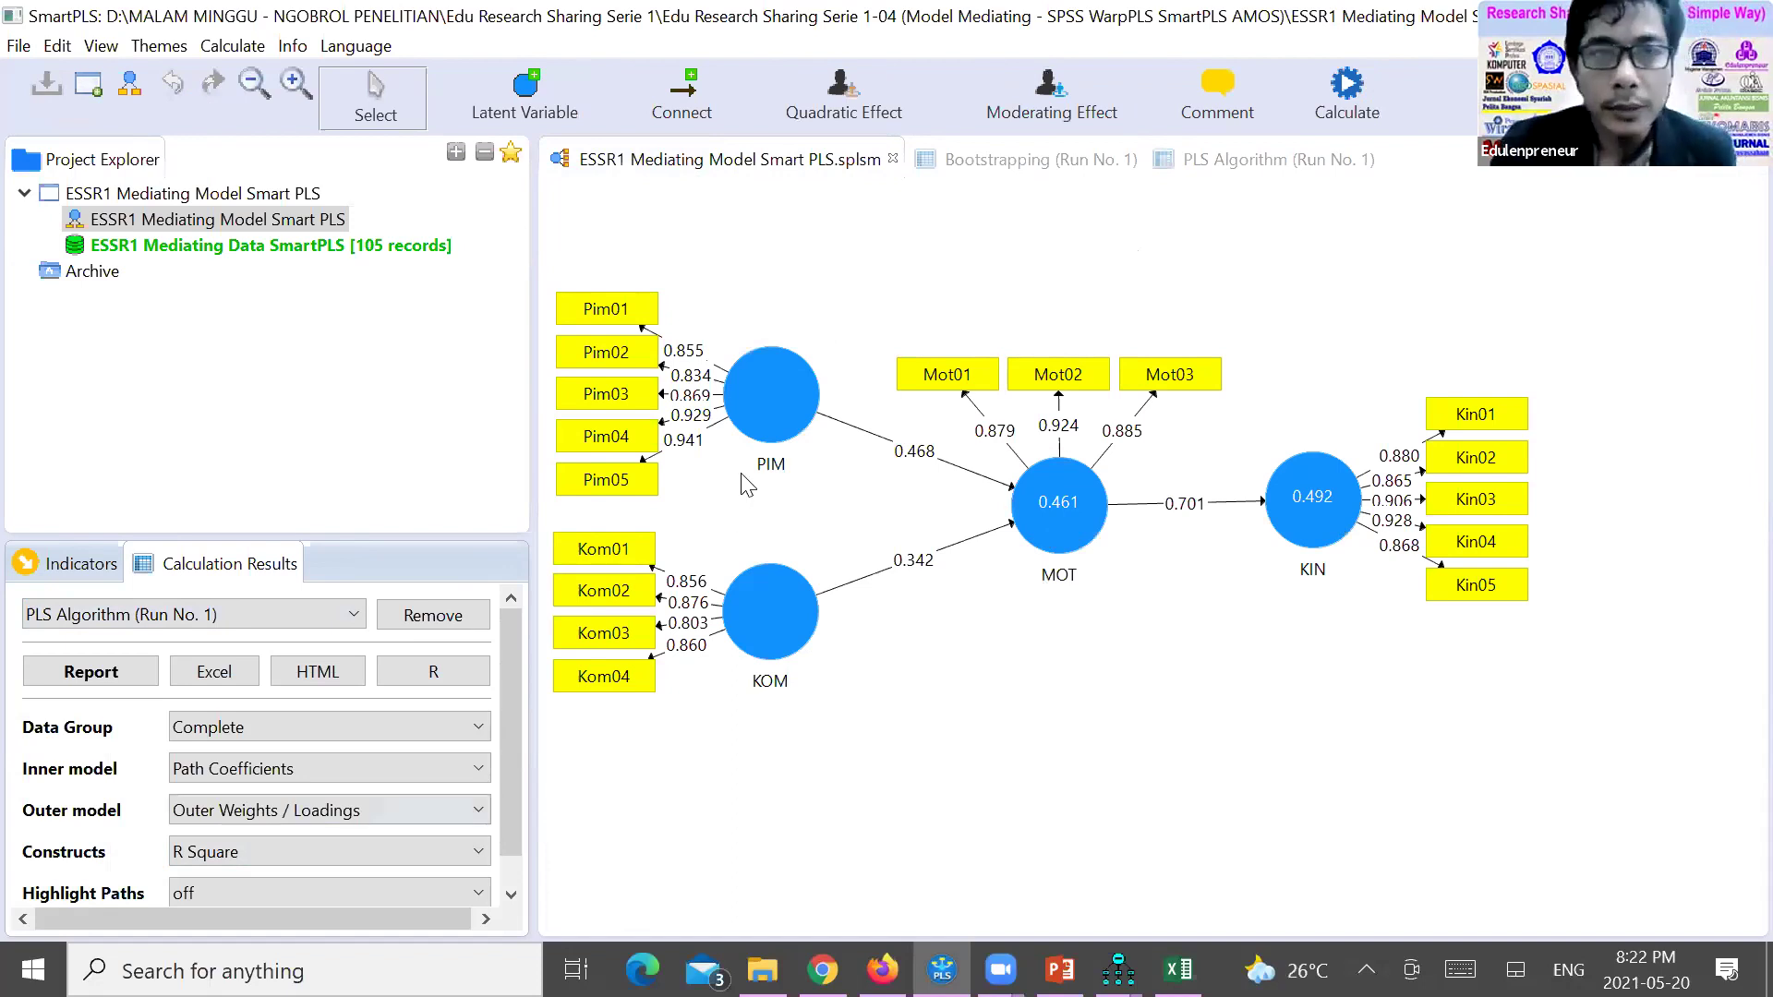
left_click(1035, 171)
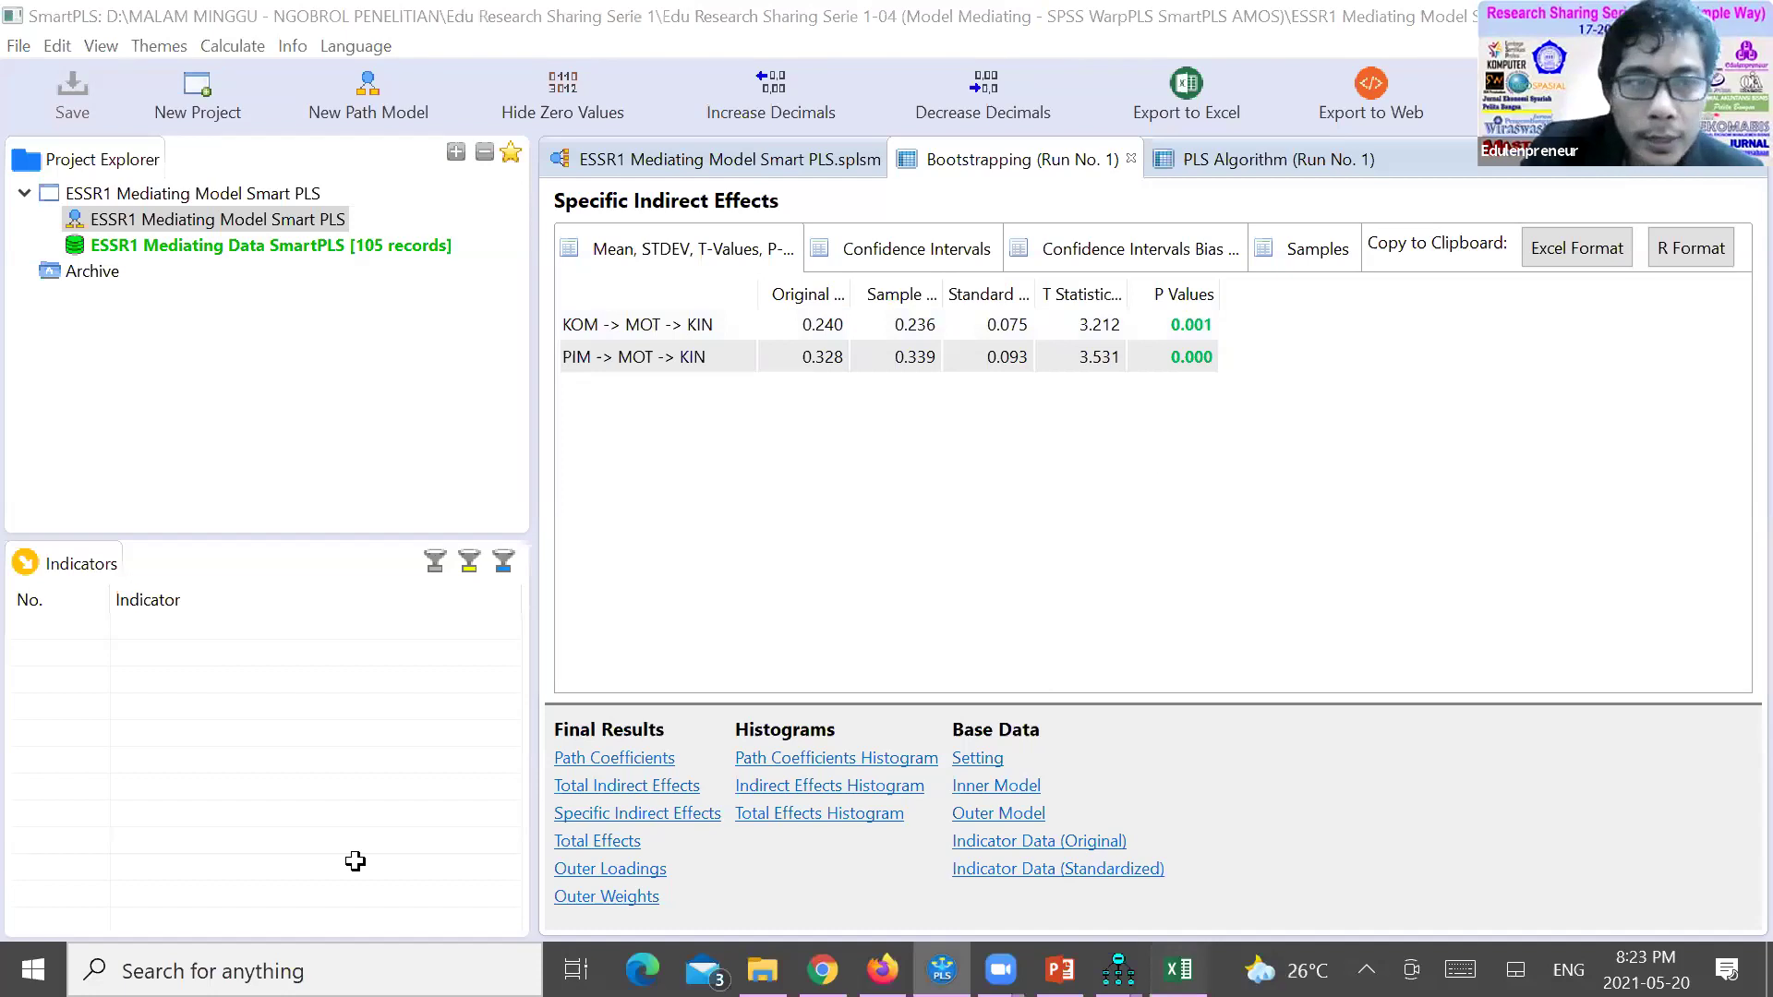
Switch to Excel, glance at the AMOS sheet, and check the R Square results for MOT and KIN on the SmartPLS sheet
key("alt+Tab")
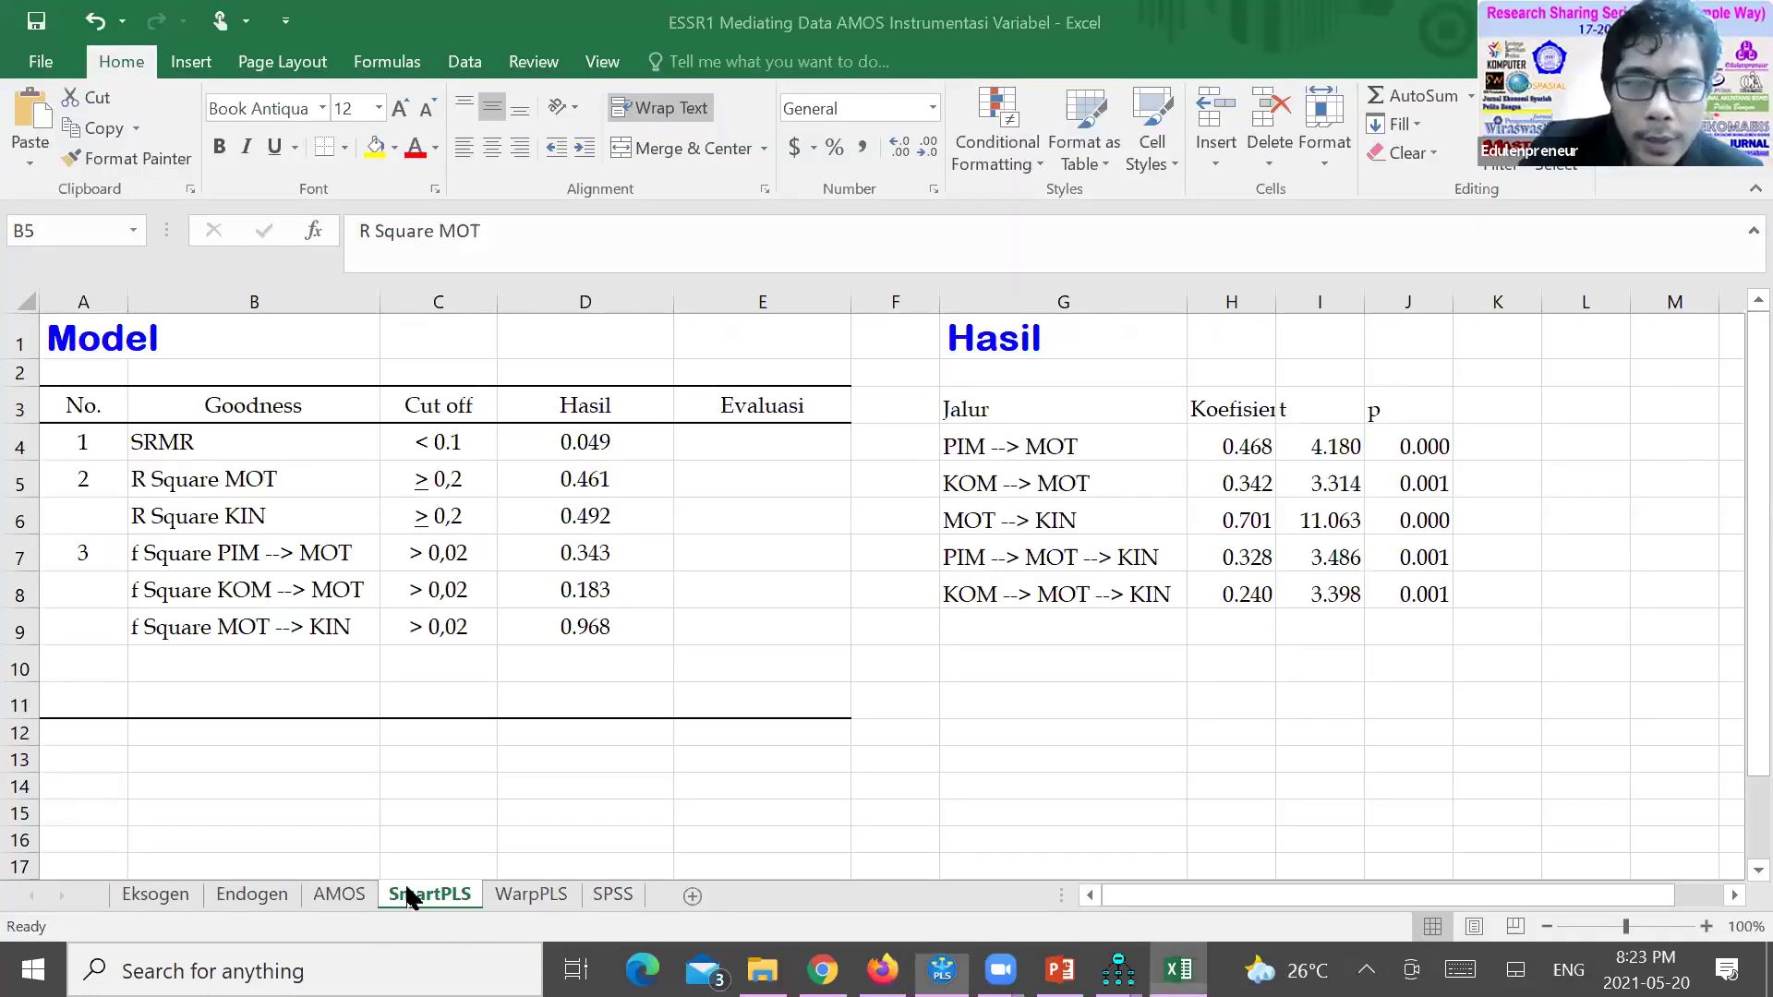
key("ctrl+Page_Up")
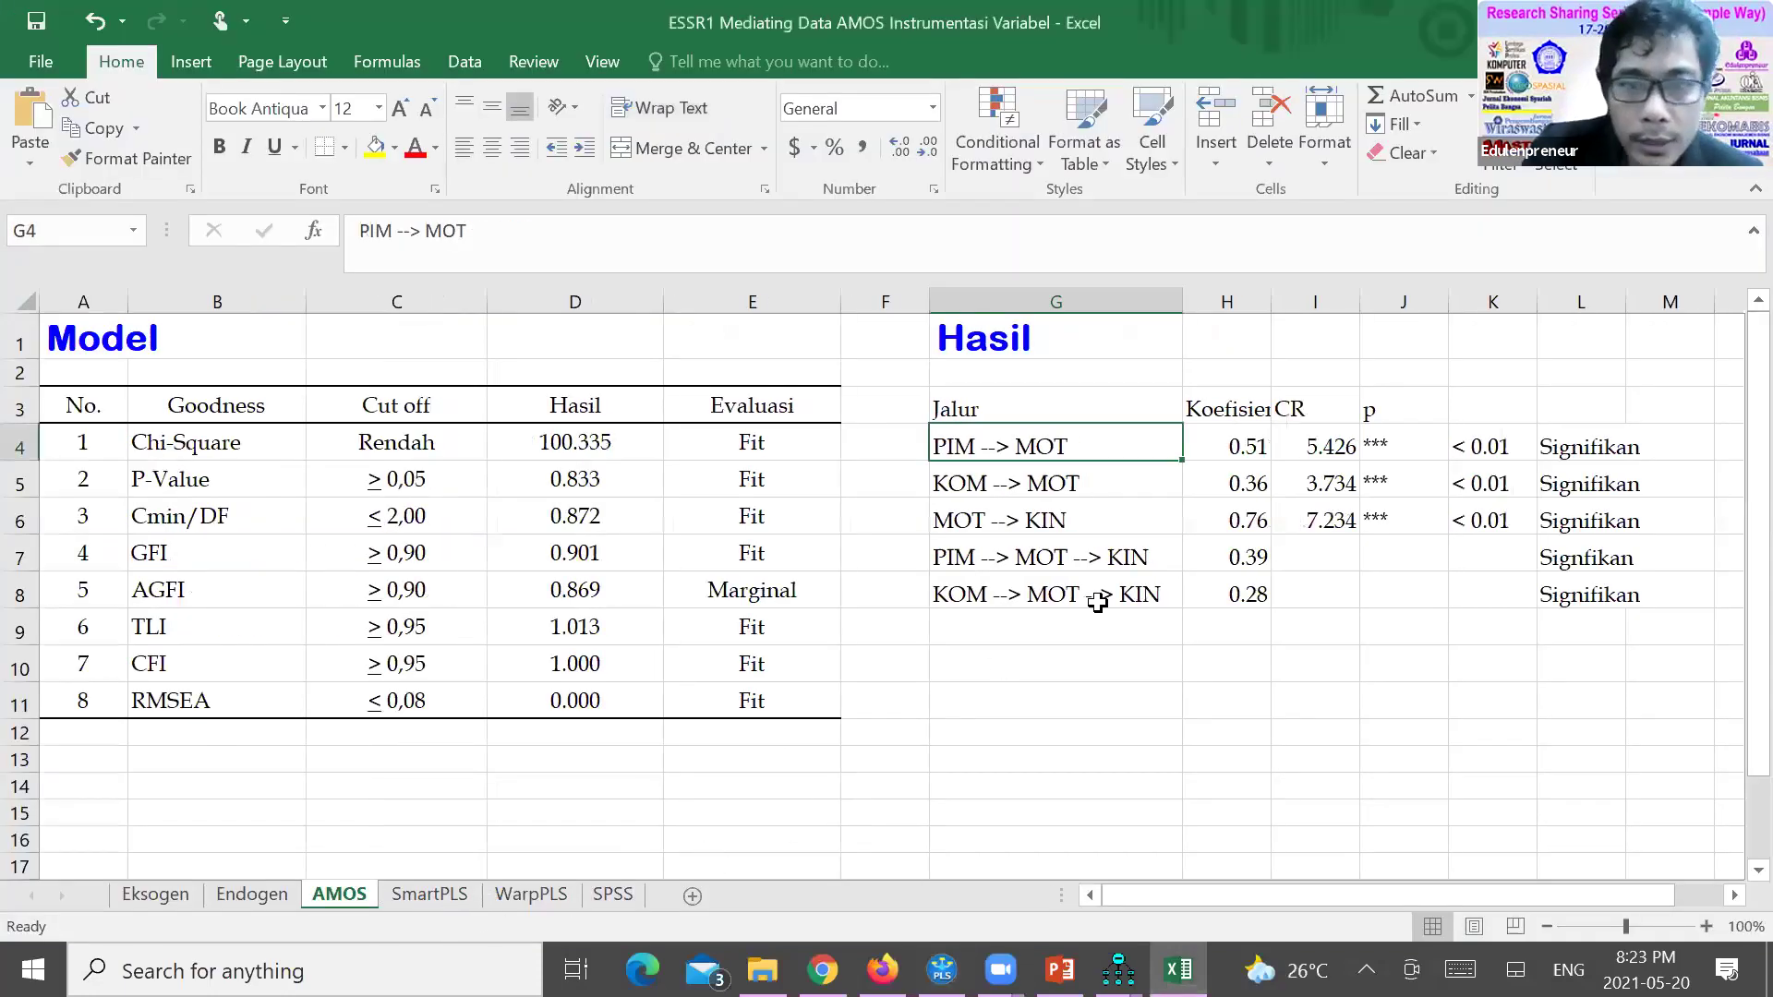
key("ctrl+Page_Down")
left_click(601, 484)
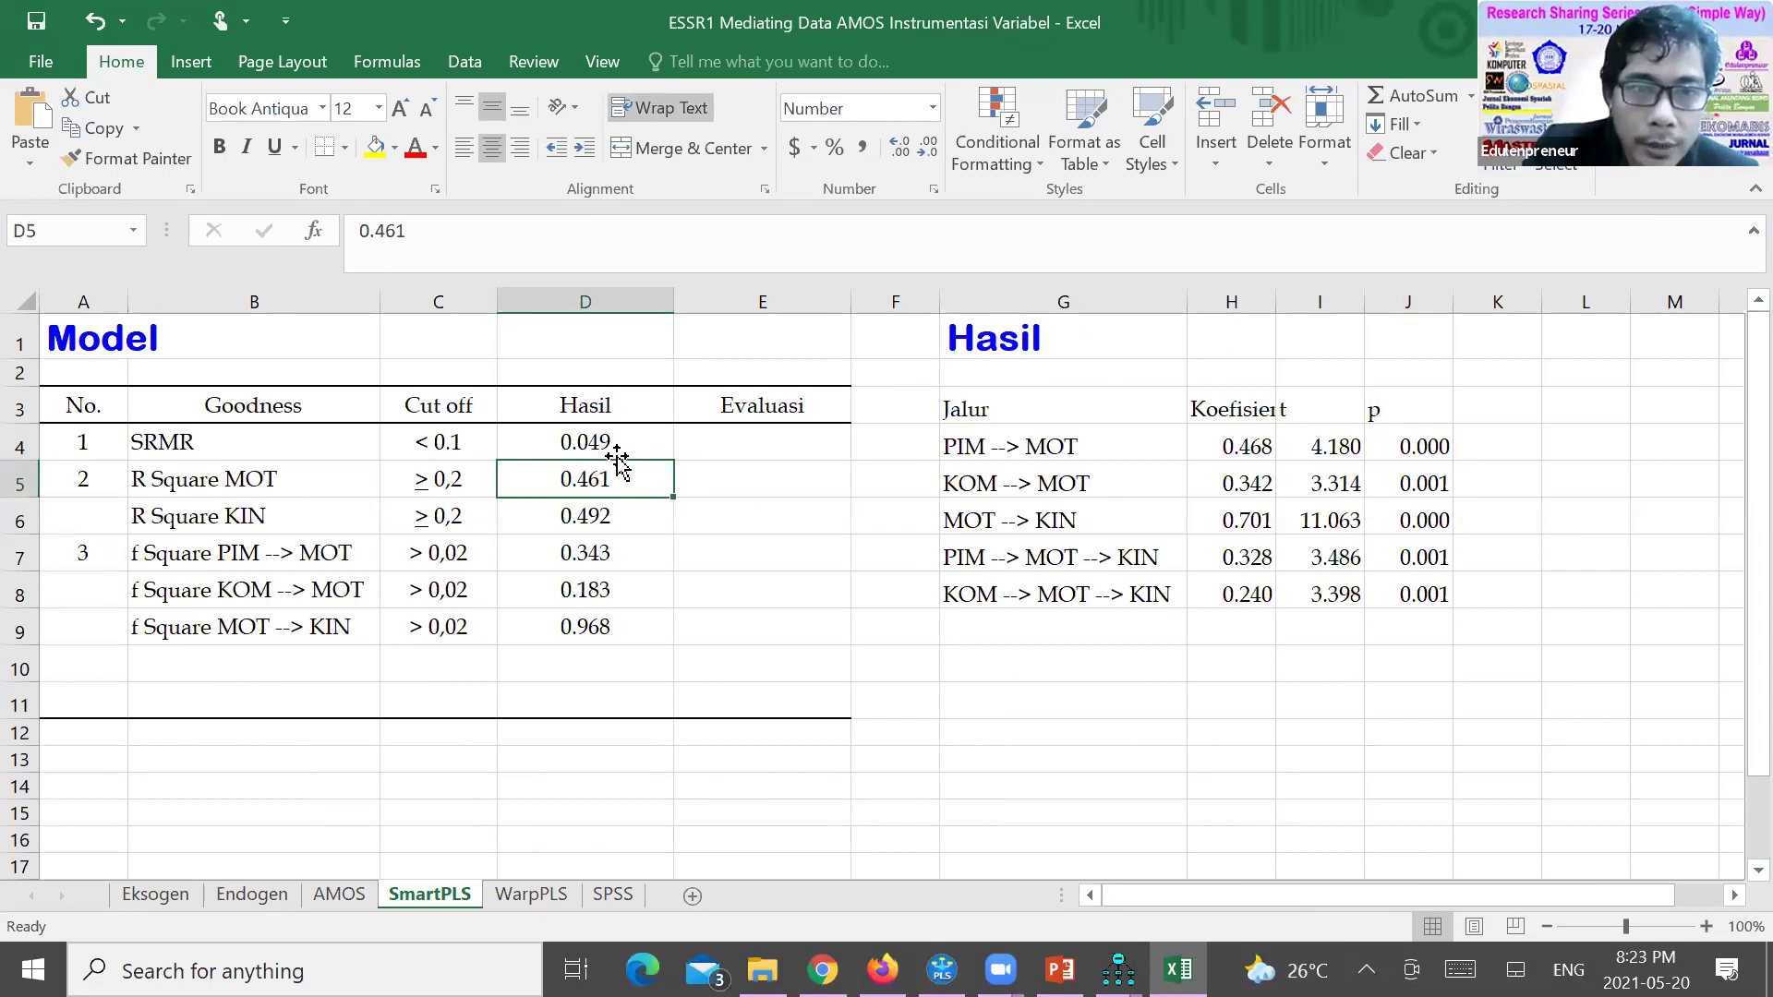
left_click(610, 516)
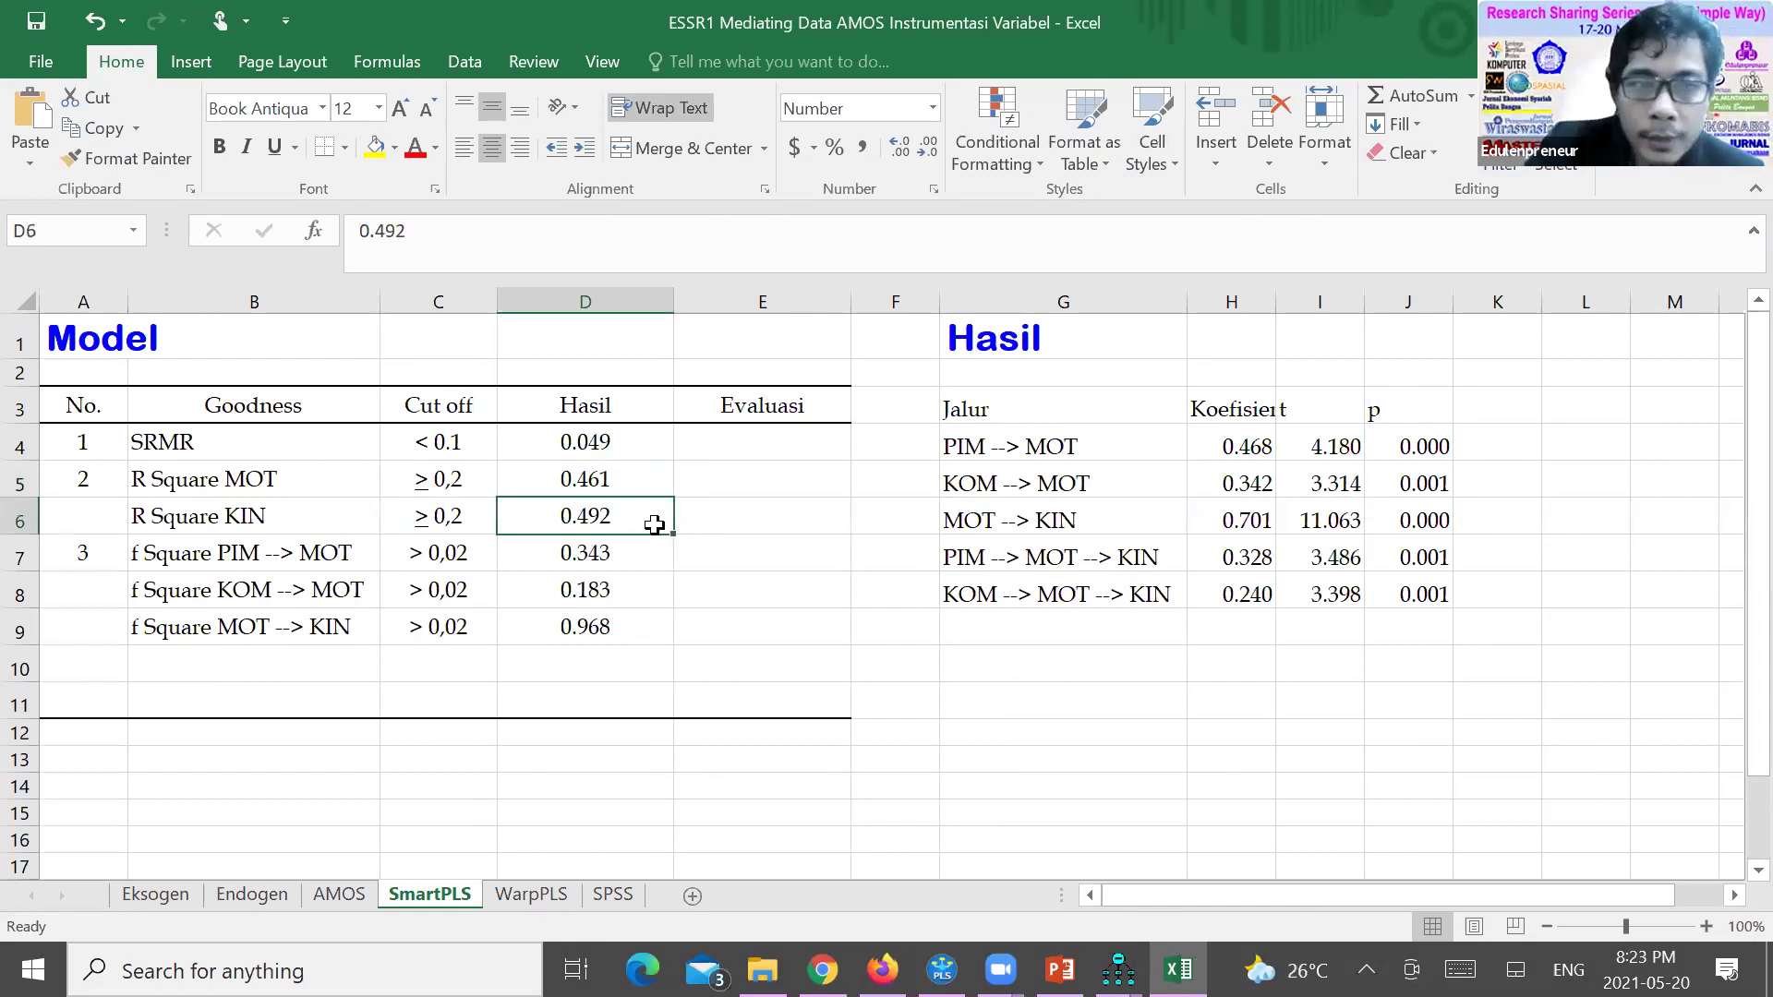
left_click(457, 487)
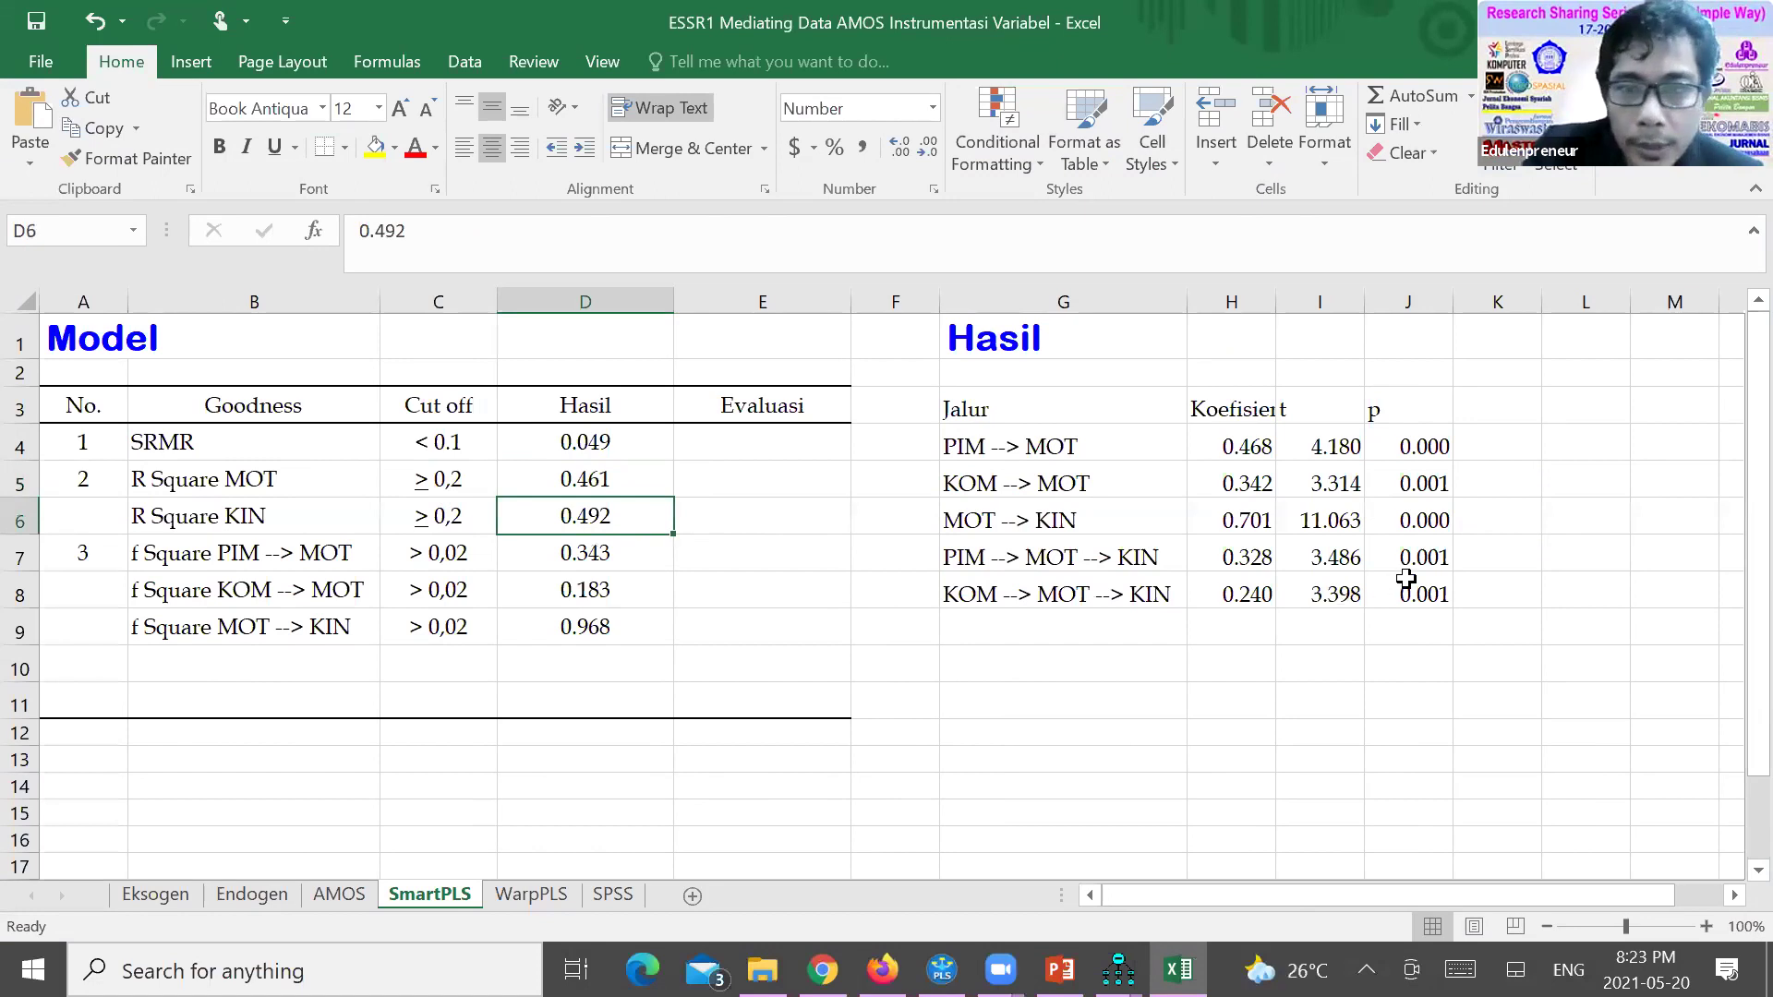
Review the p values of all five direct and indirect paths in the SmartPLS results table
left_click(1445, 596)
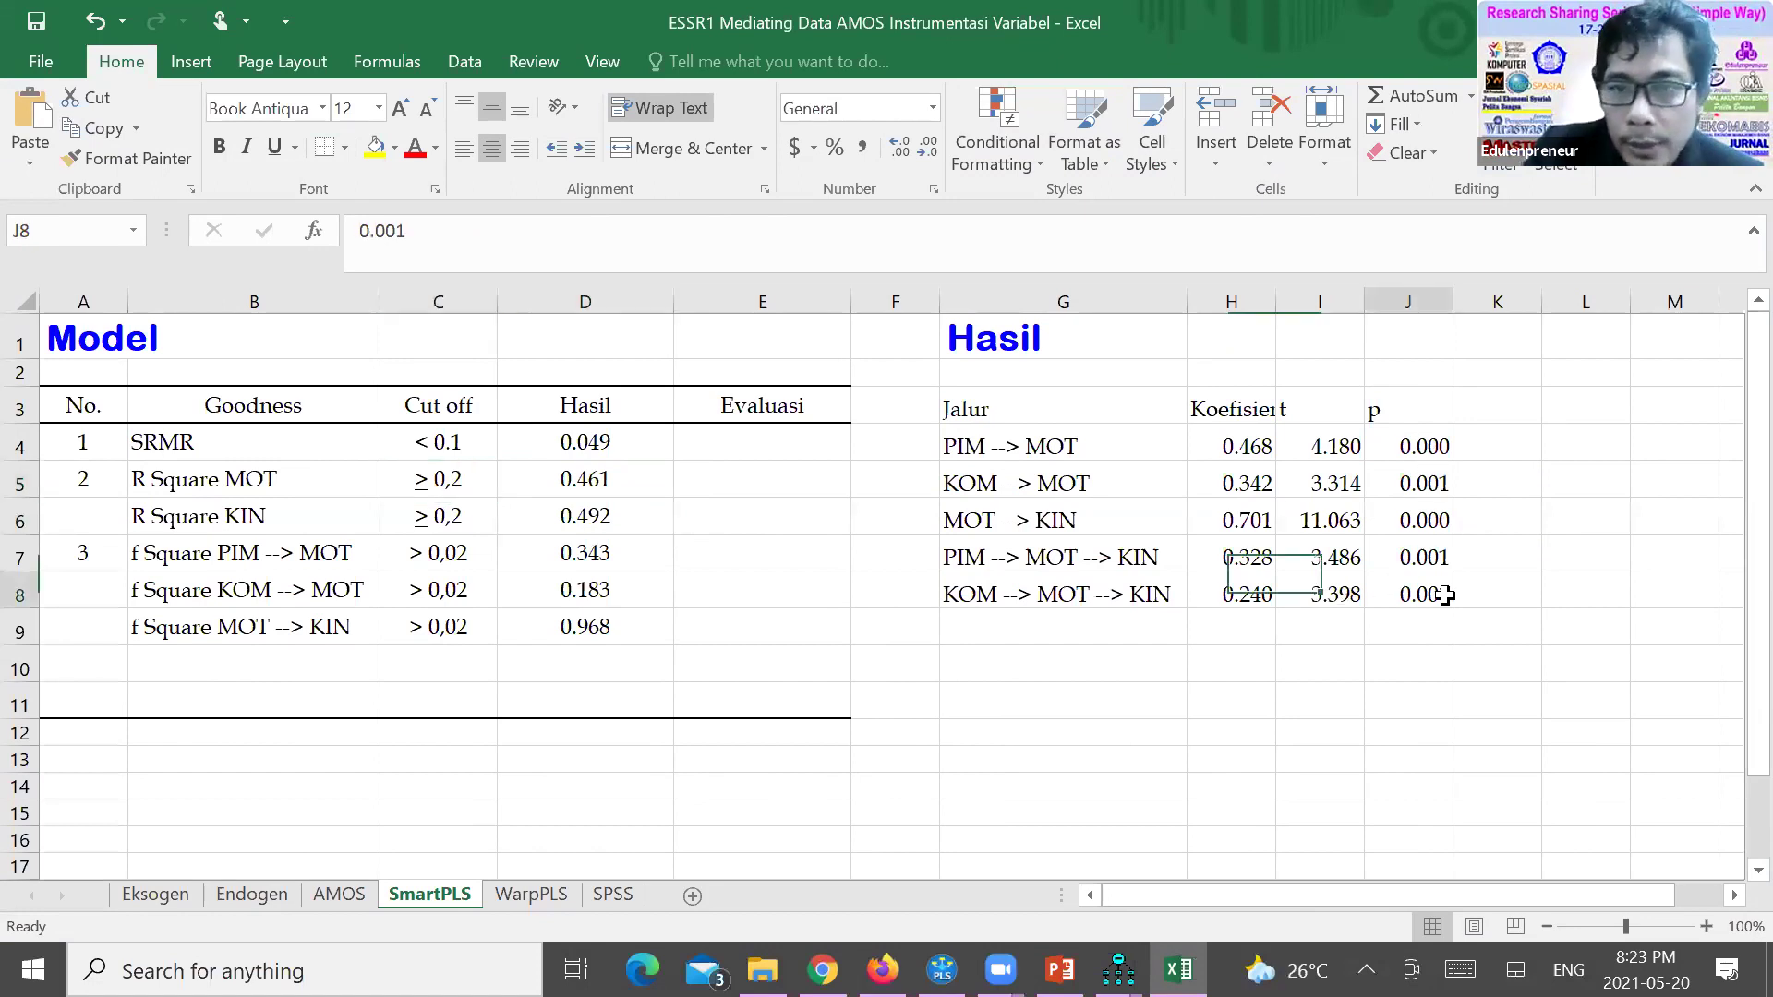
left_click_drag(1408, 447, 1410, 599)
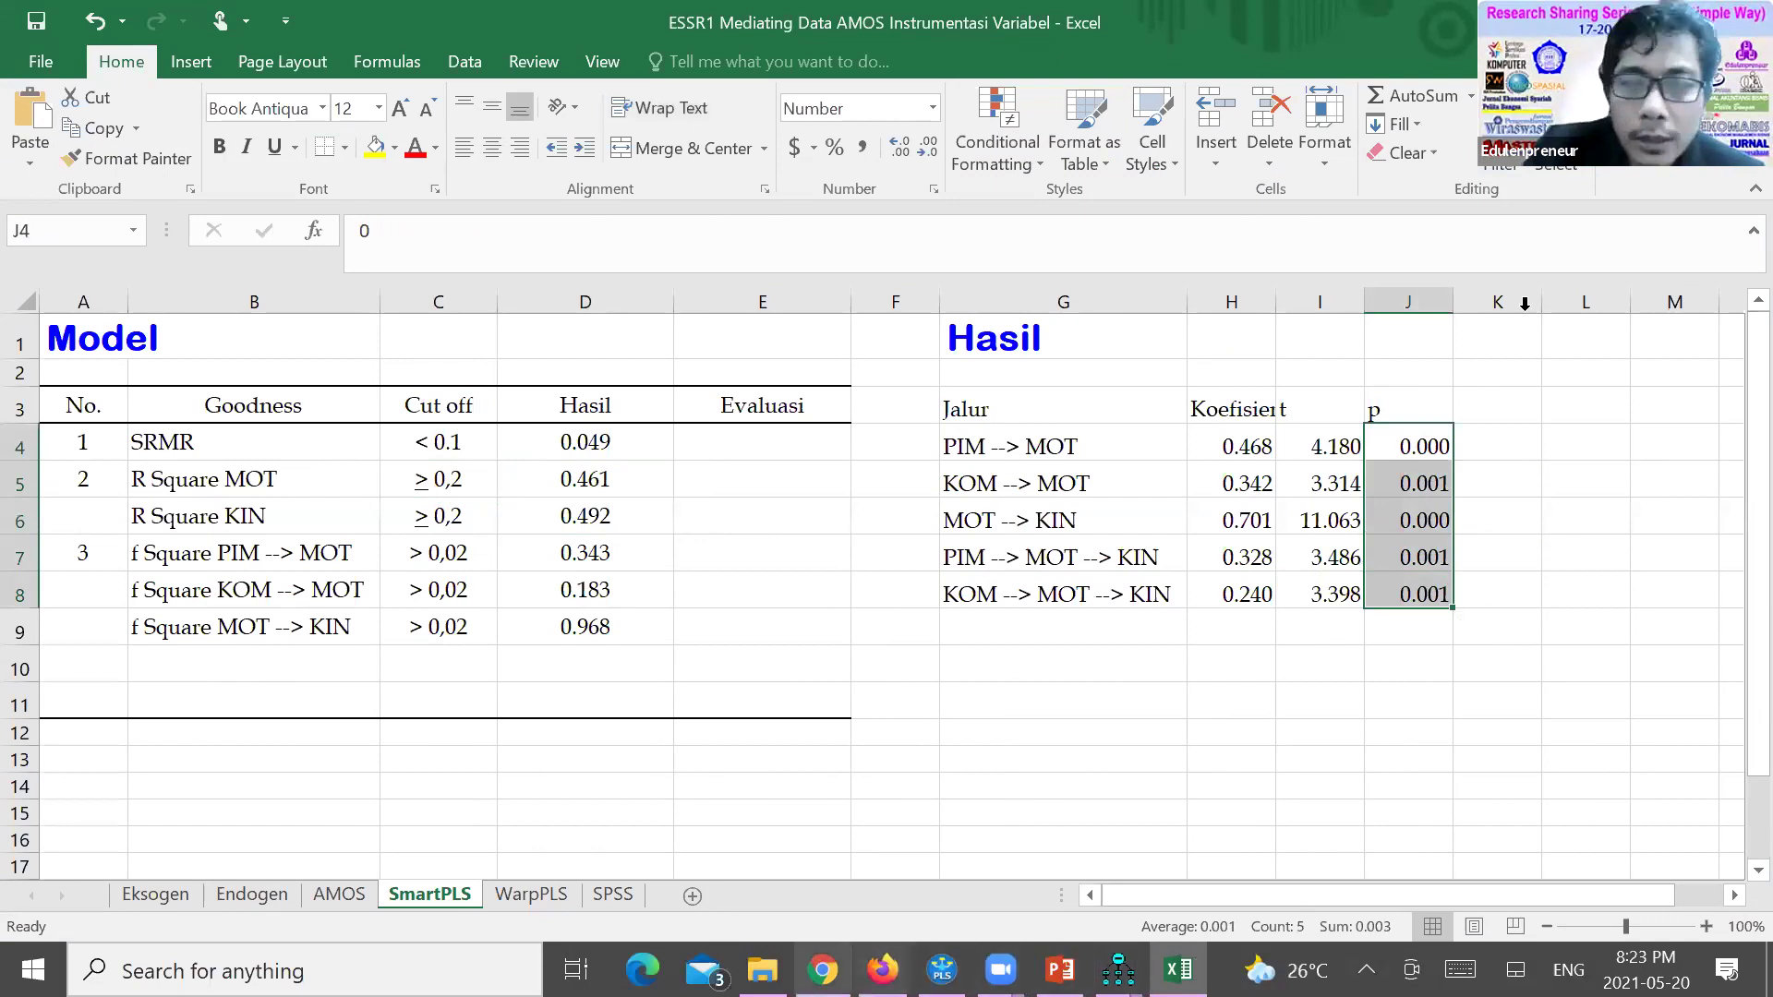
type("0.000 0.001 0.000 0.001 0.001")
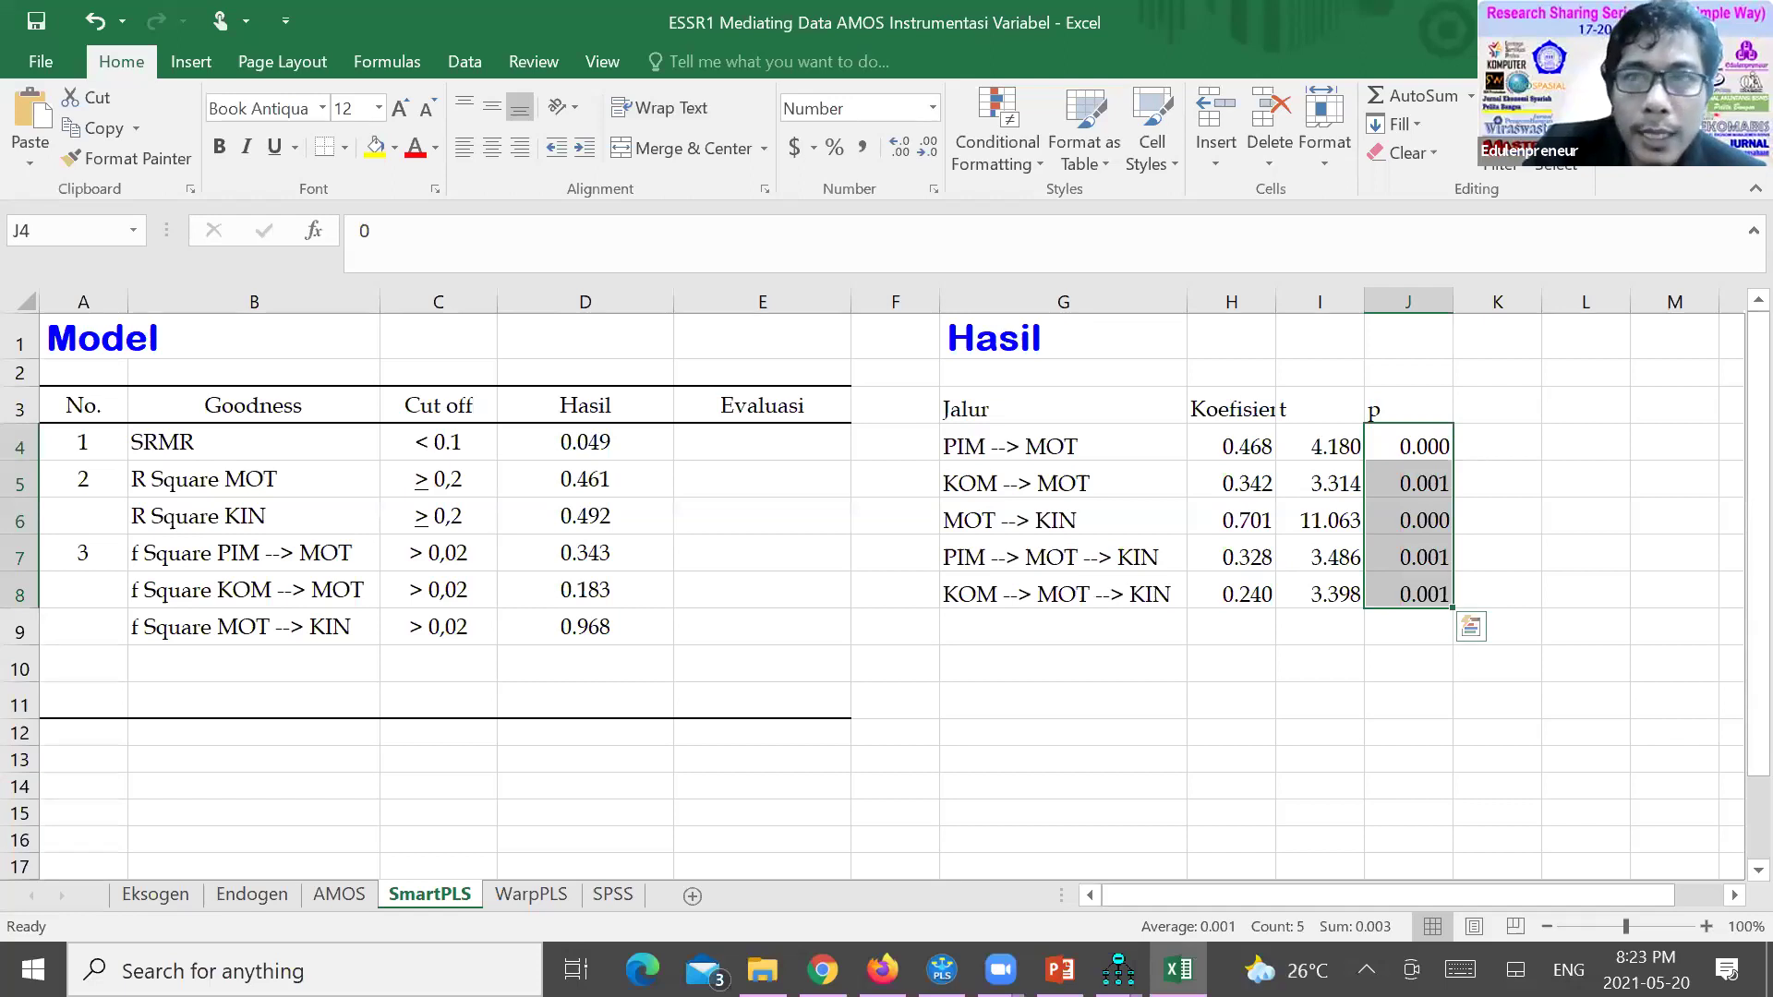
key("Escape")
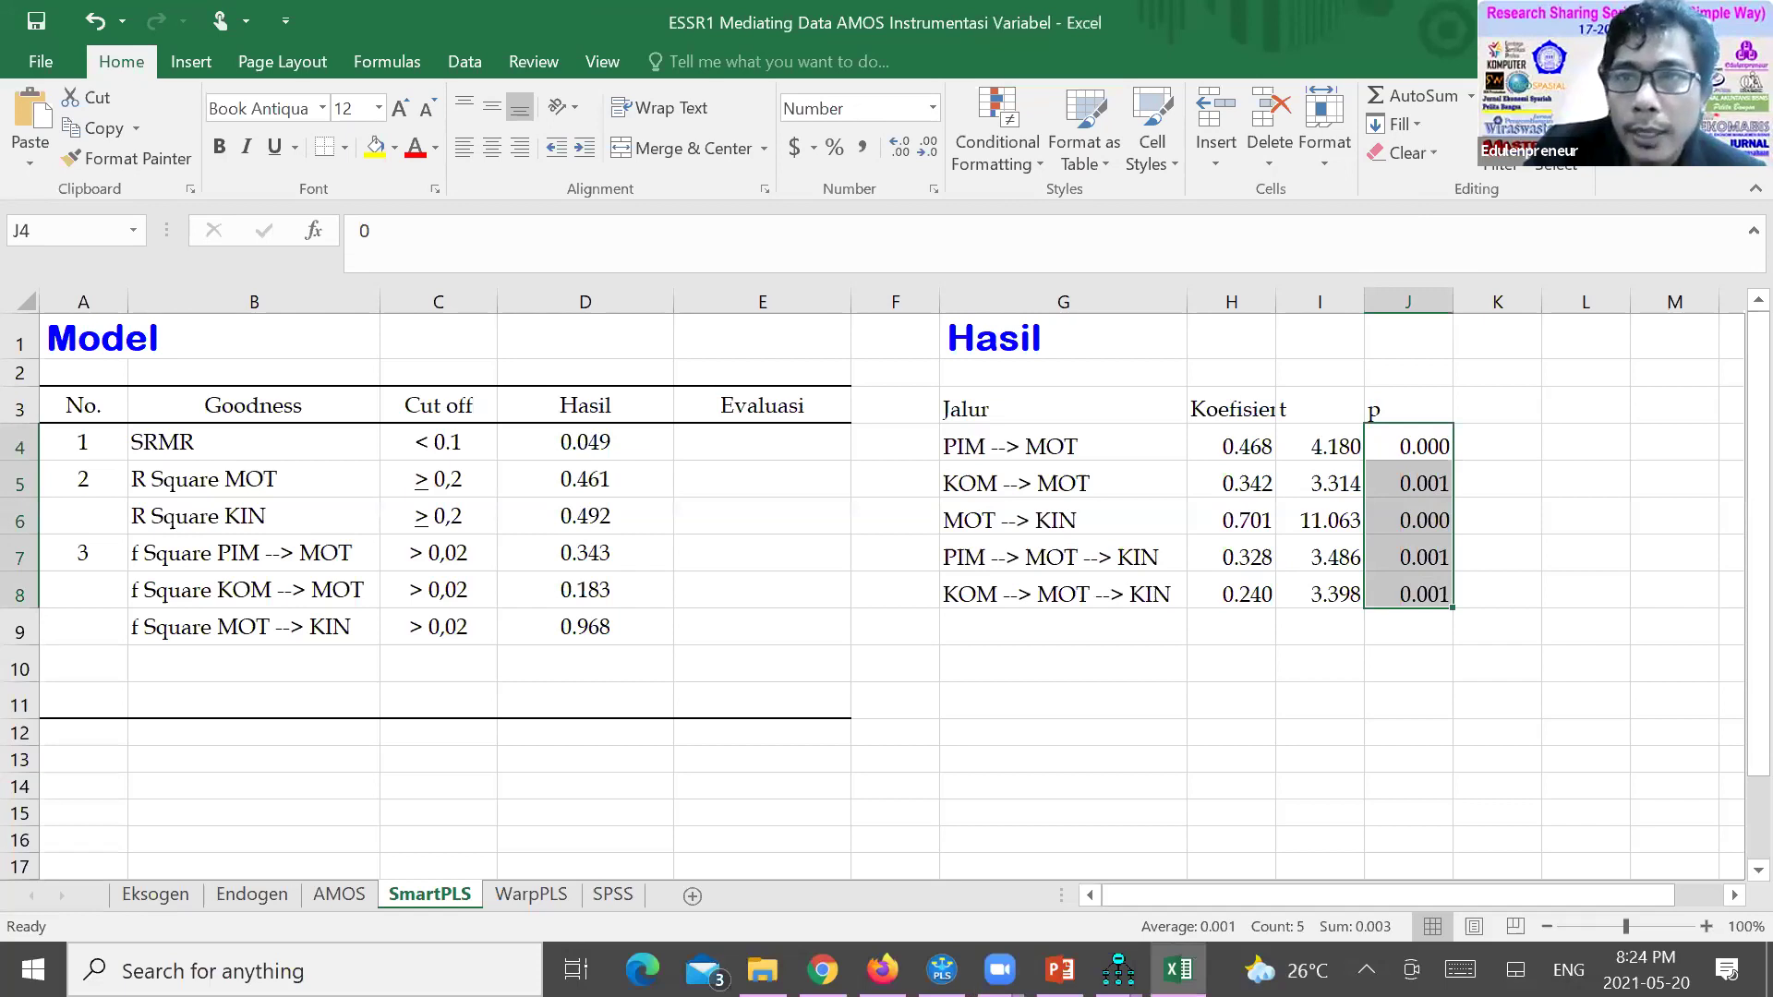
Launch WarpPLS 6.0 from the desktop and proceed past the license information with the current trial license
key("alt+Tab")
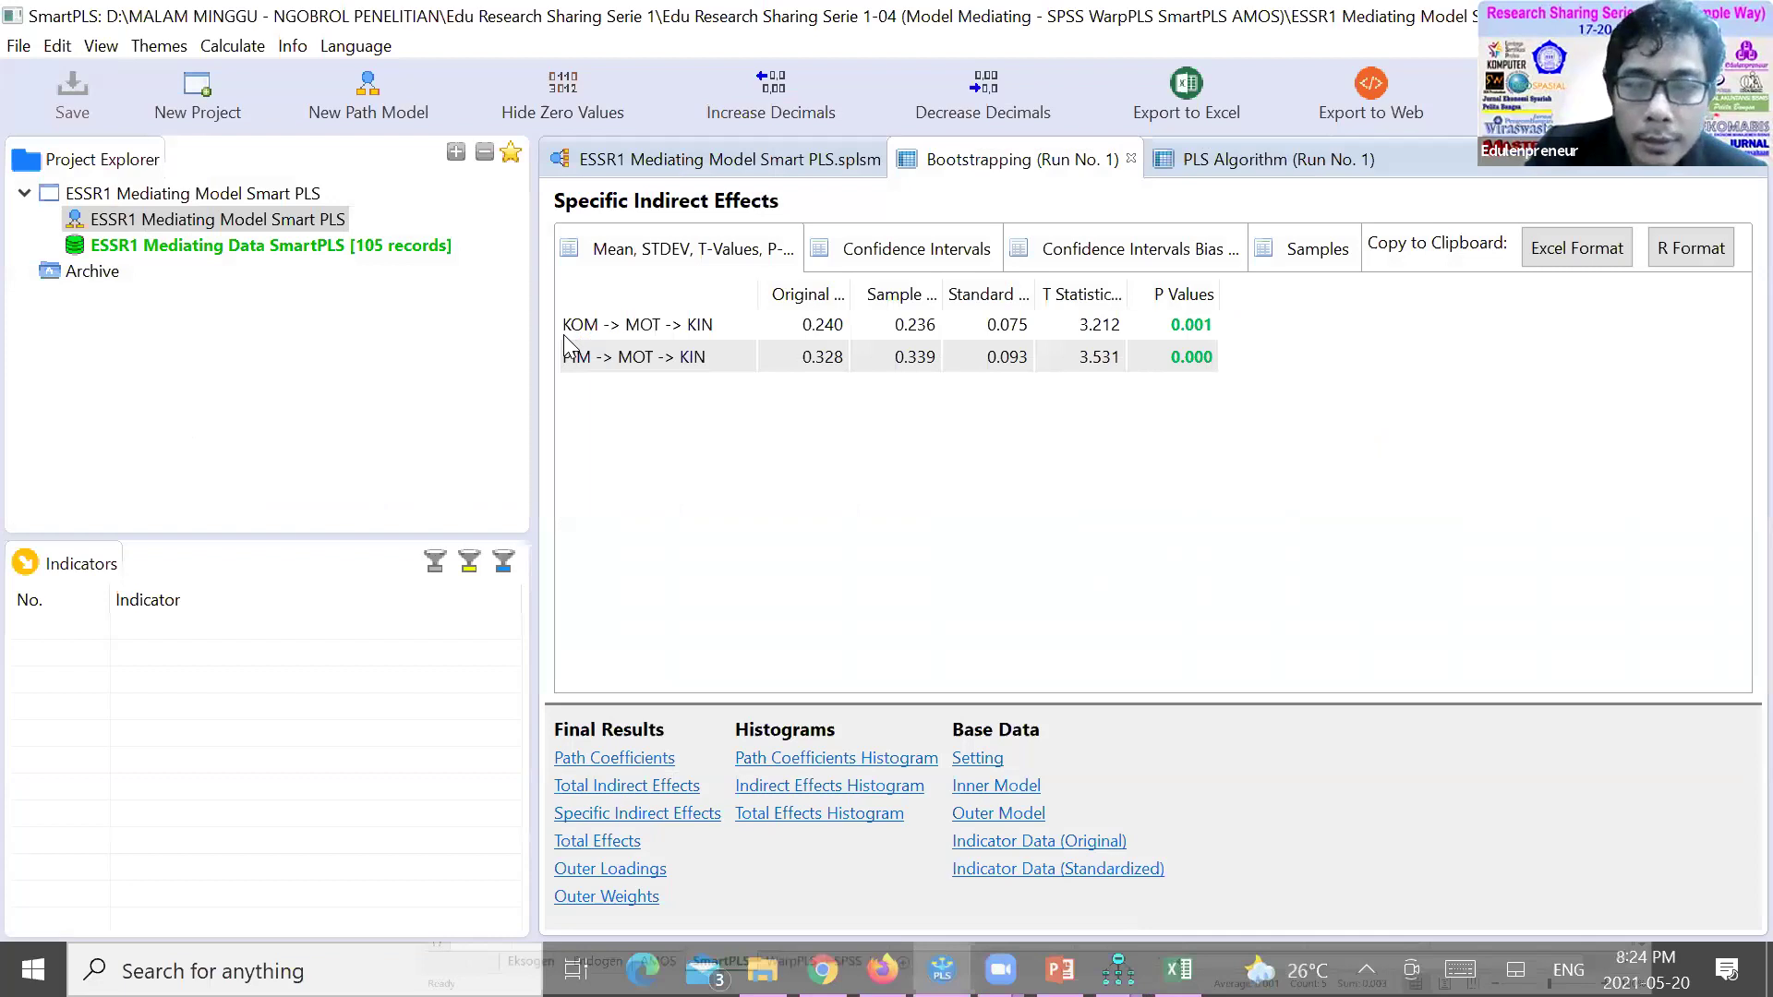
key("super+d")
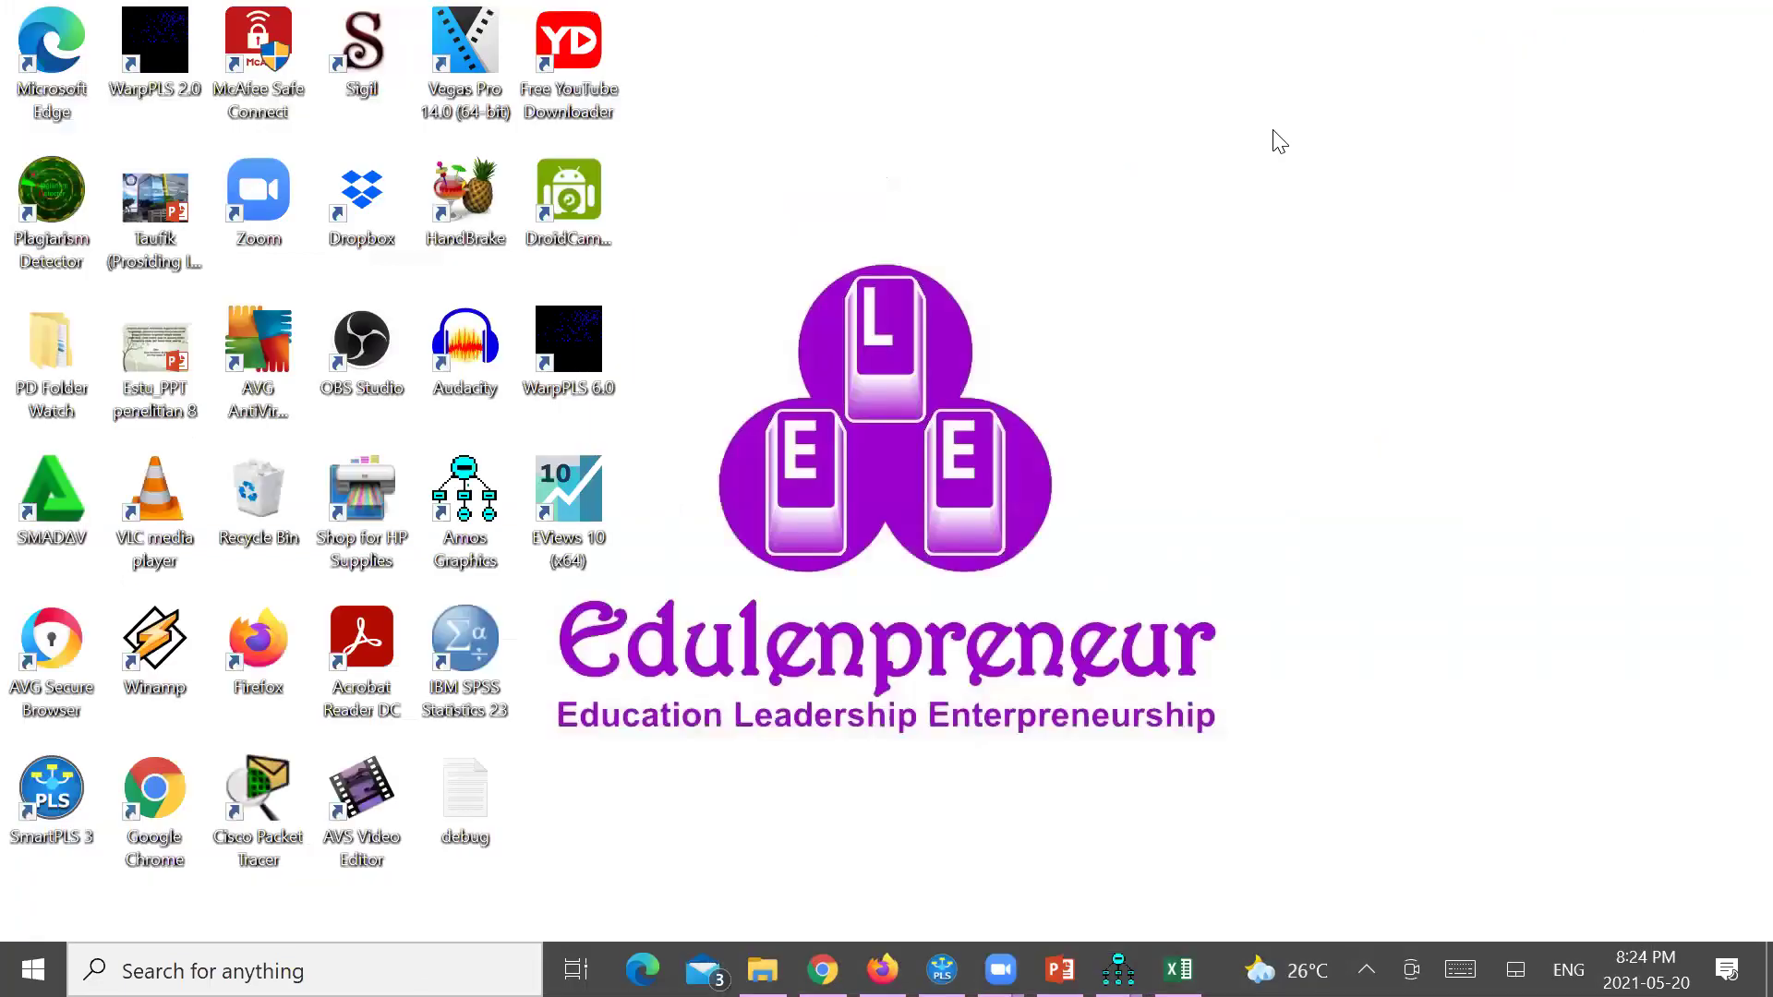
double_click(566, 349)
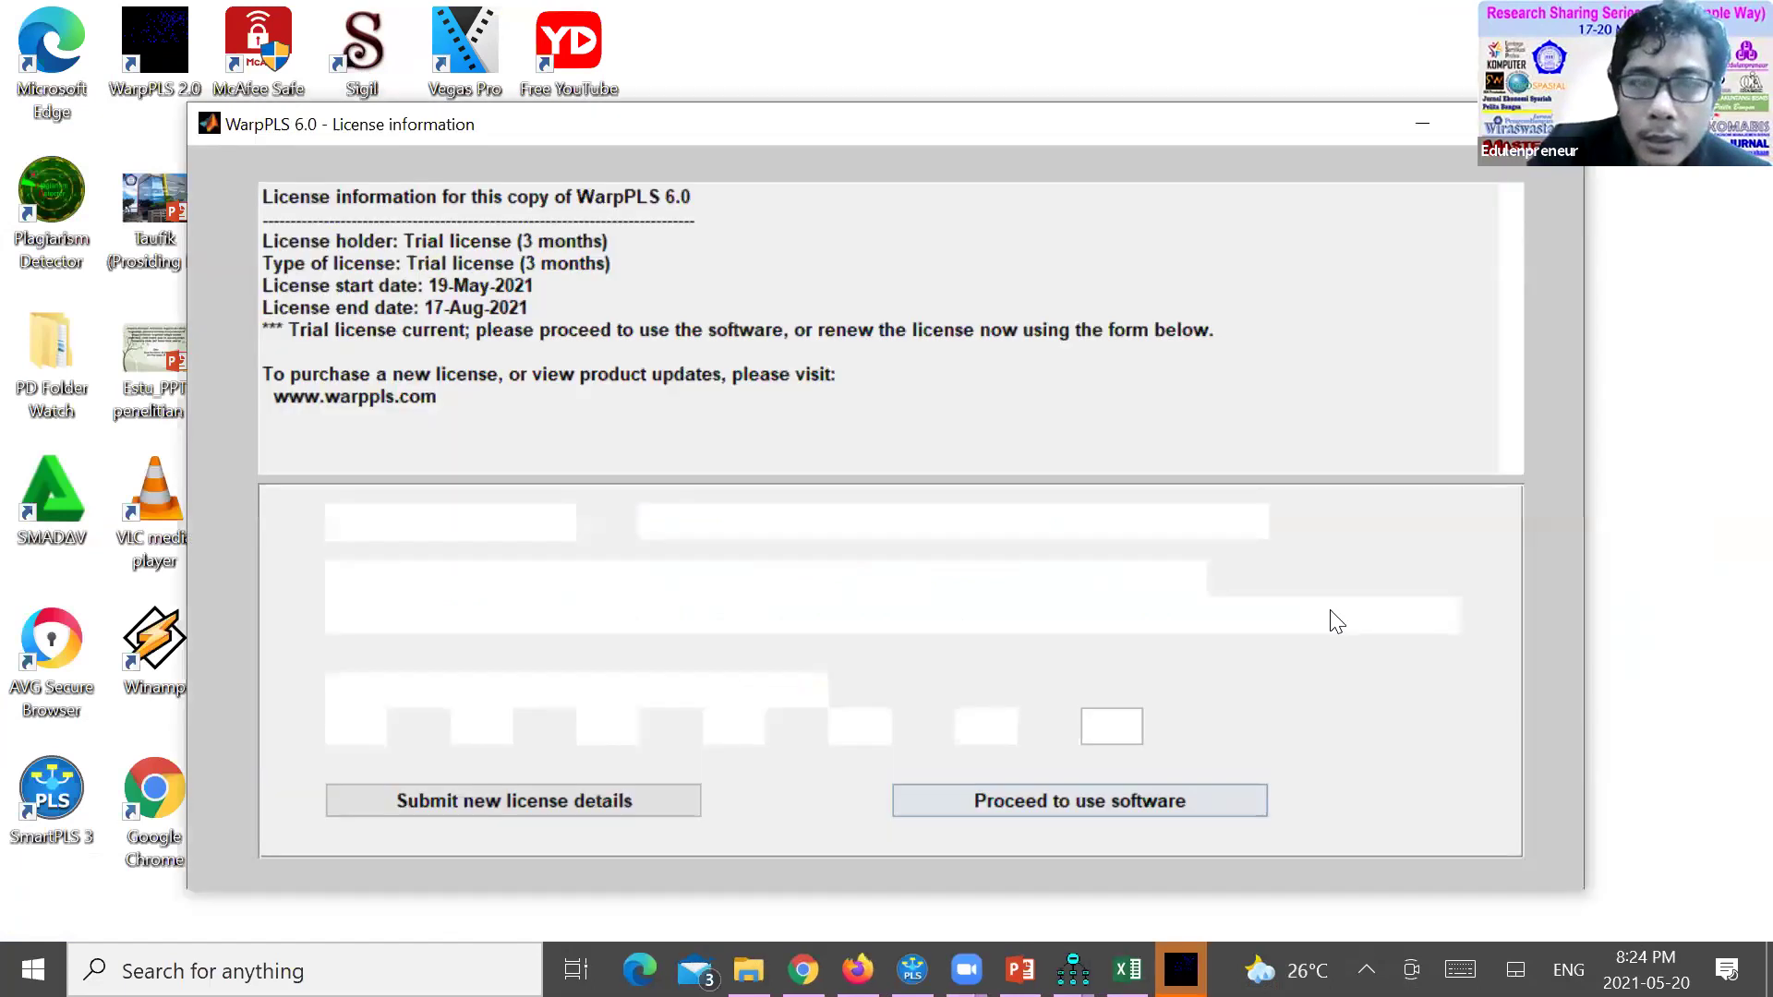
left_click(1079, 801)
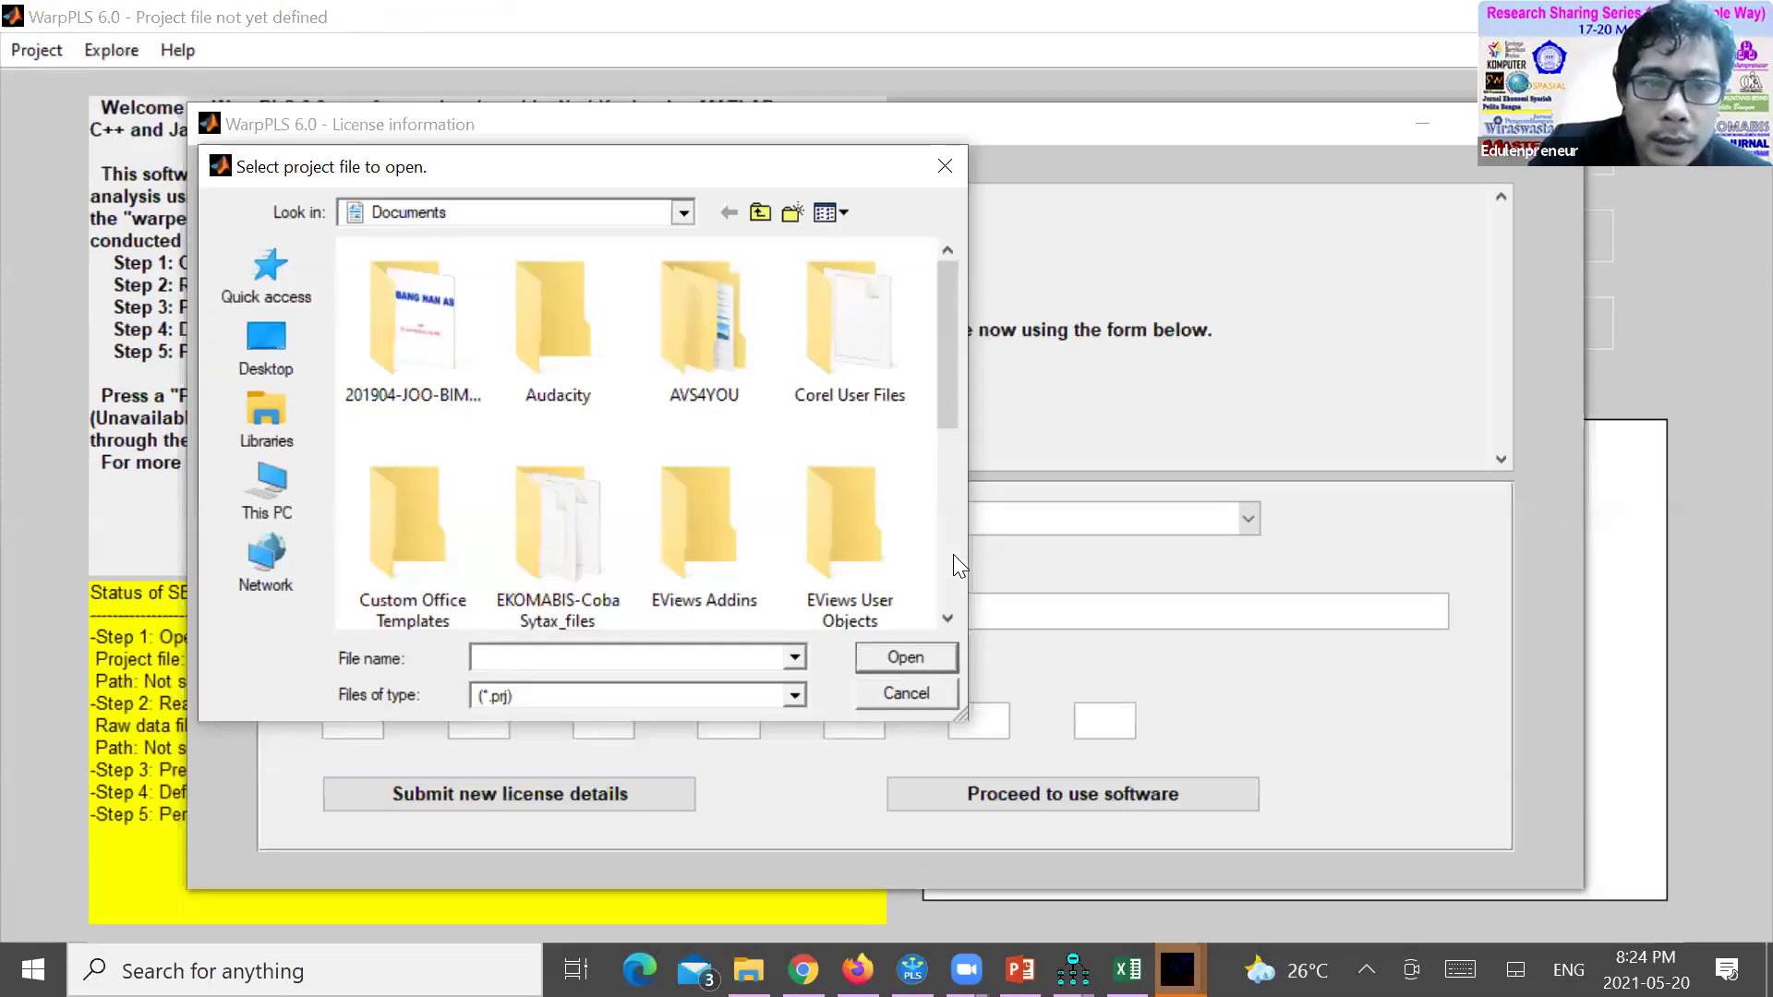
Open the project file ESSR1 Mediating Model WarpPLS.prj from the MALAM MINGGU - NGOBROL PENELITIAN folder on drive D
scroll(562, 364, "down", 10)
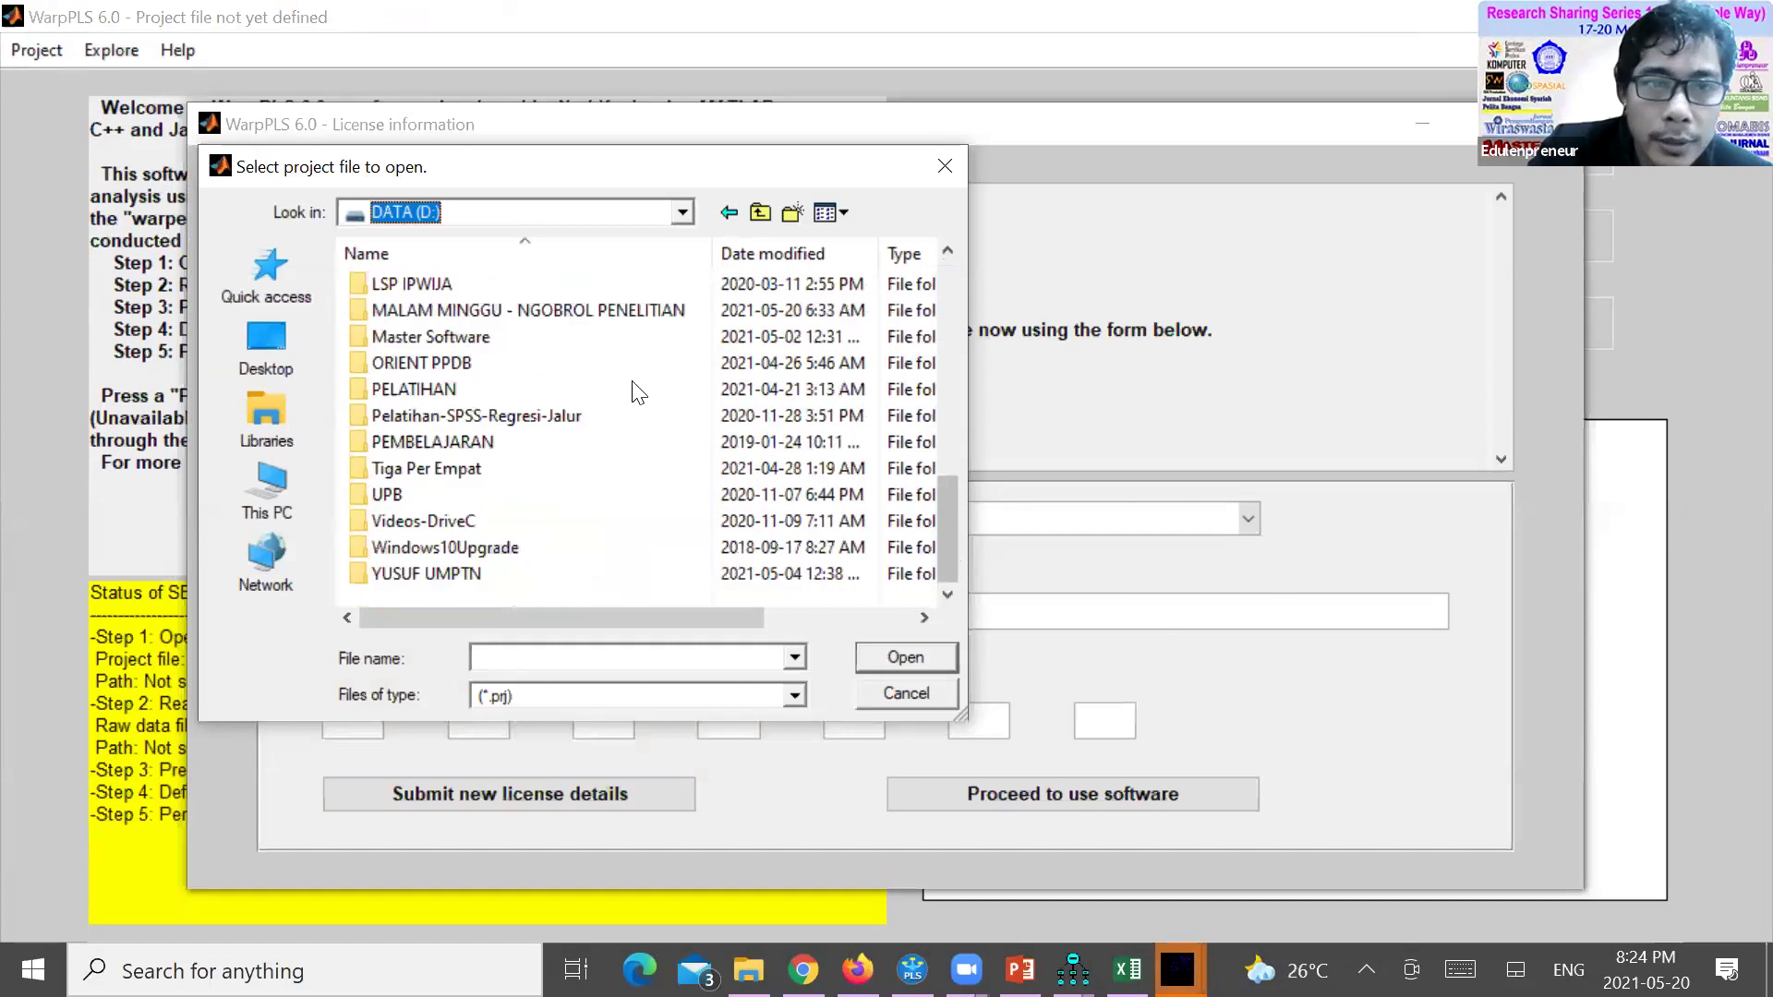
double_click(557, 340)
left_click(577, 337)
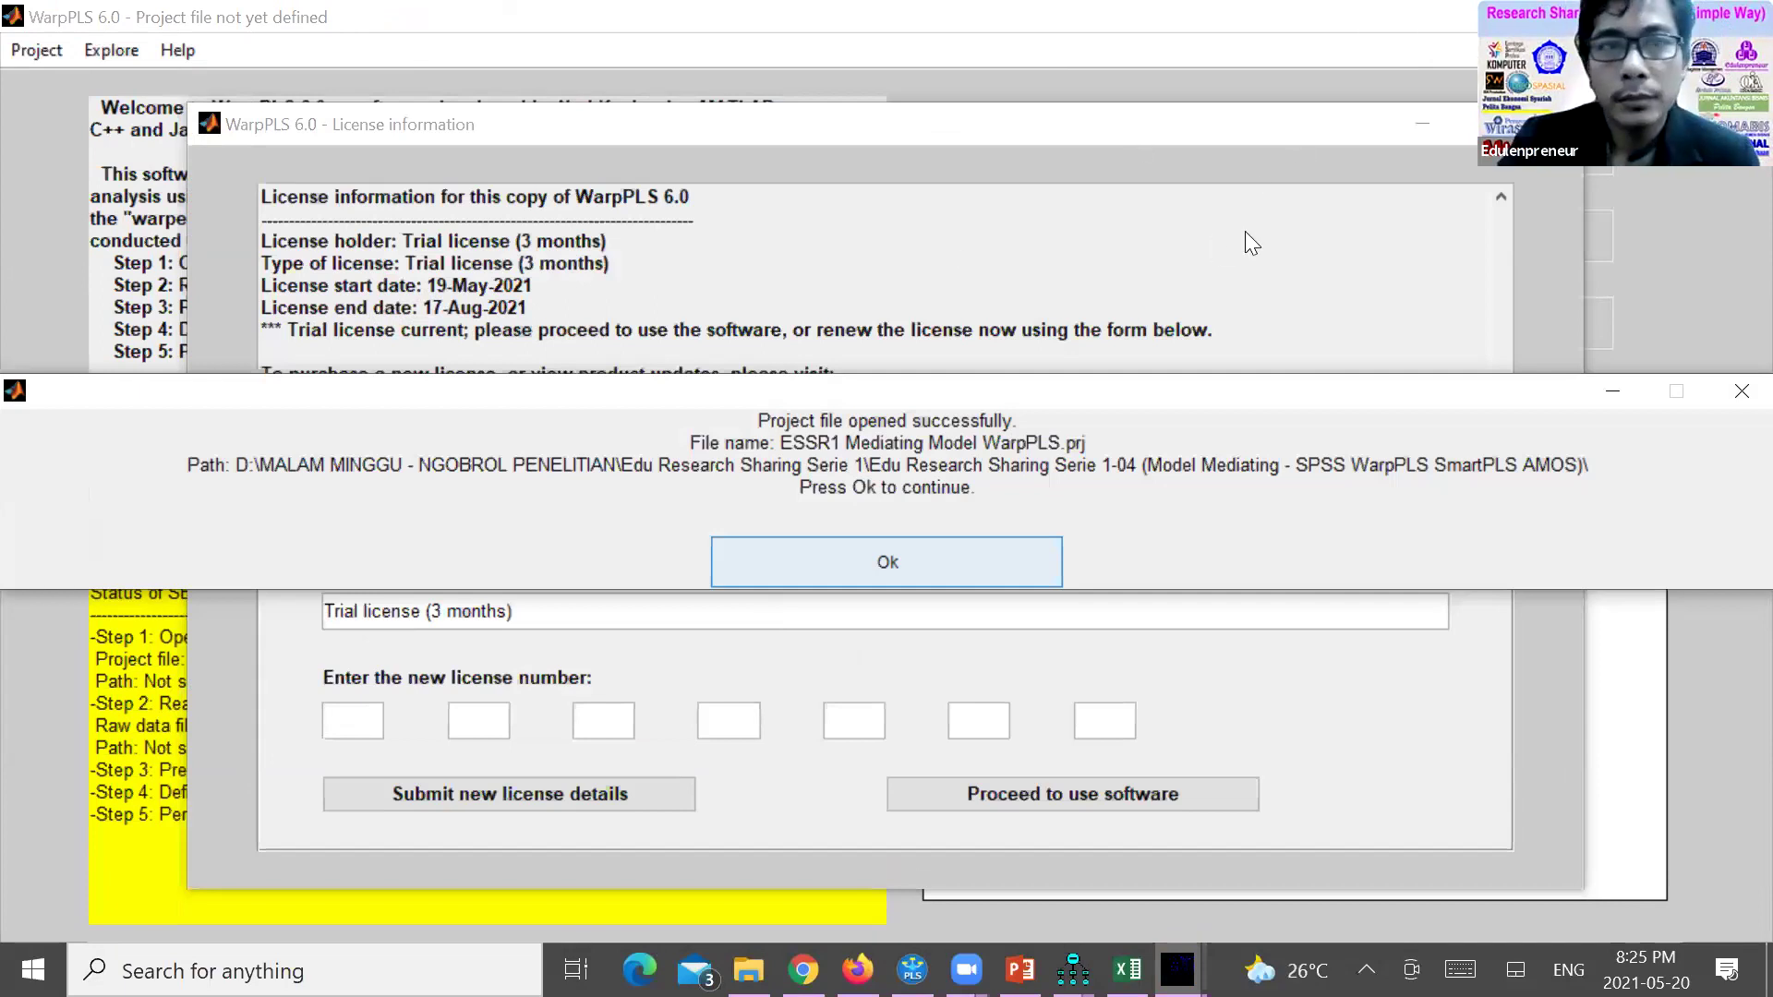
key("Return")
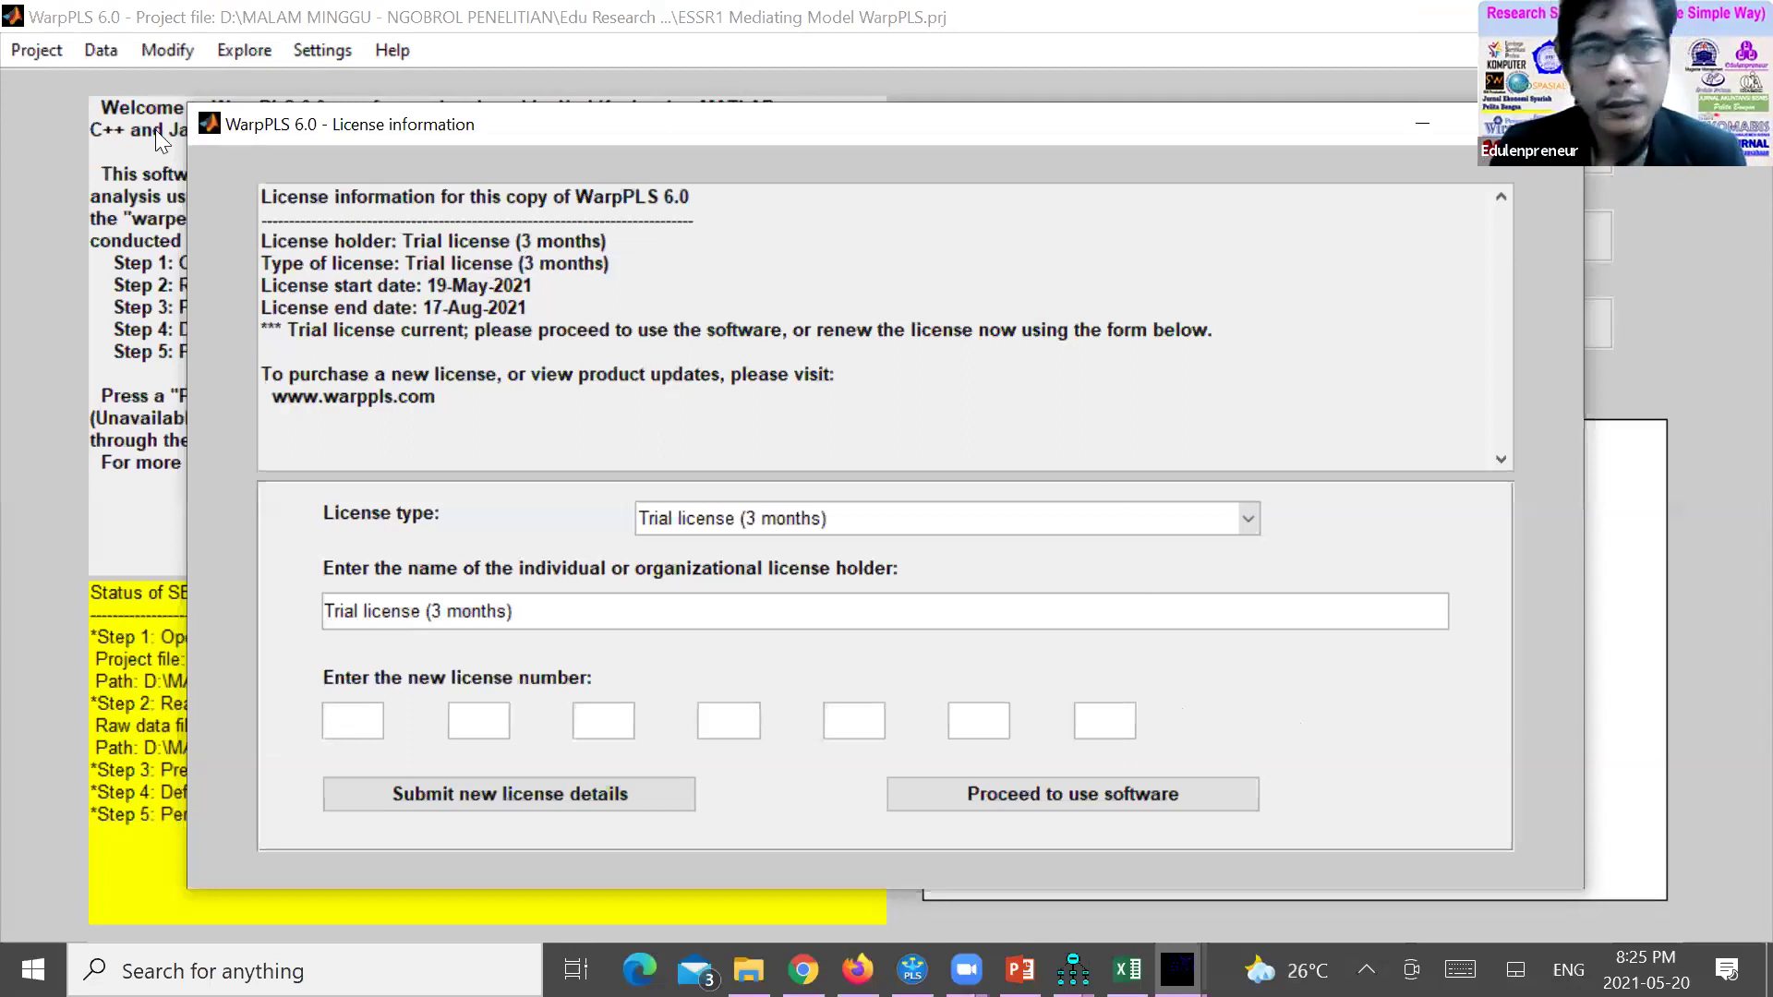
Open the SEM analysis results and display the model fit and quality indices in the general results
left_click_drag(462, 125, 159, 240)
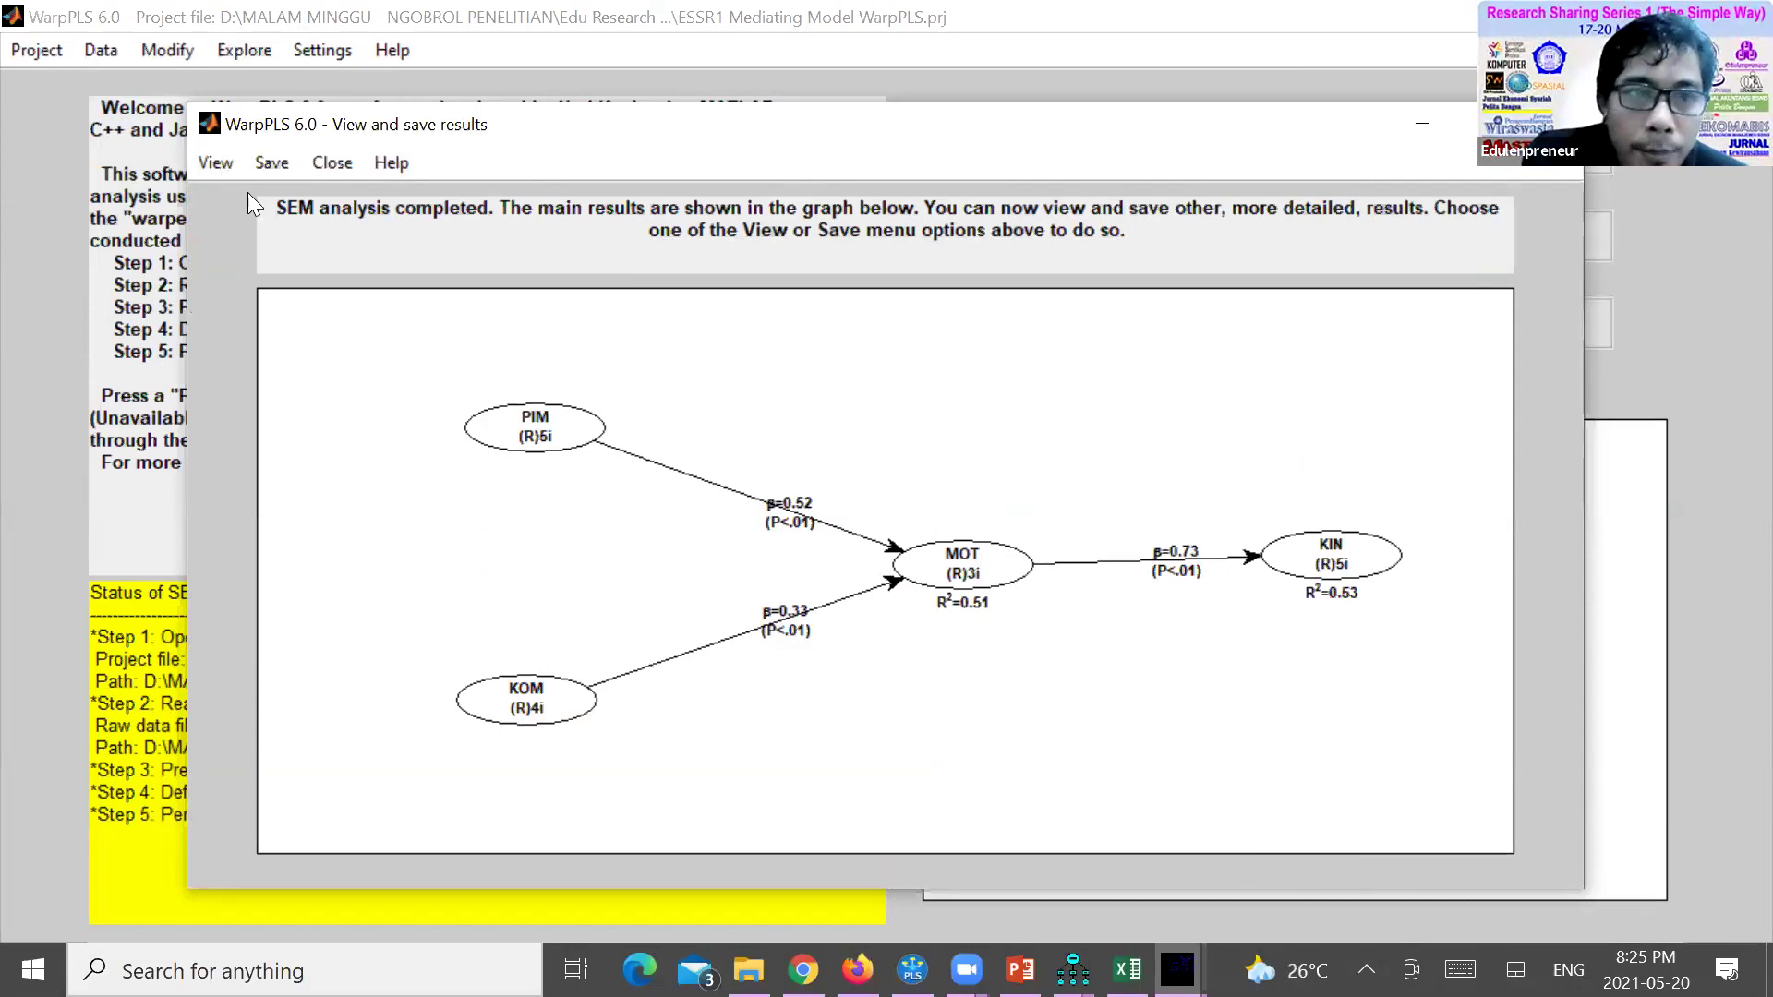
left_click(215, 163)
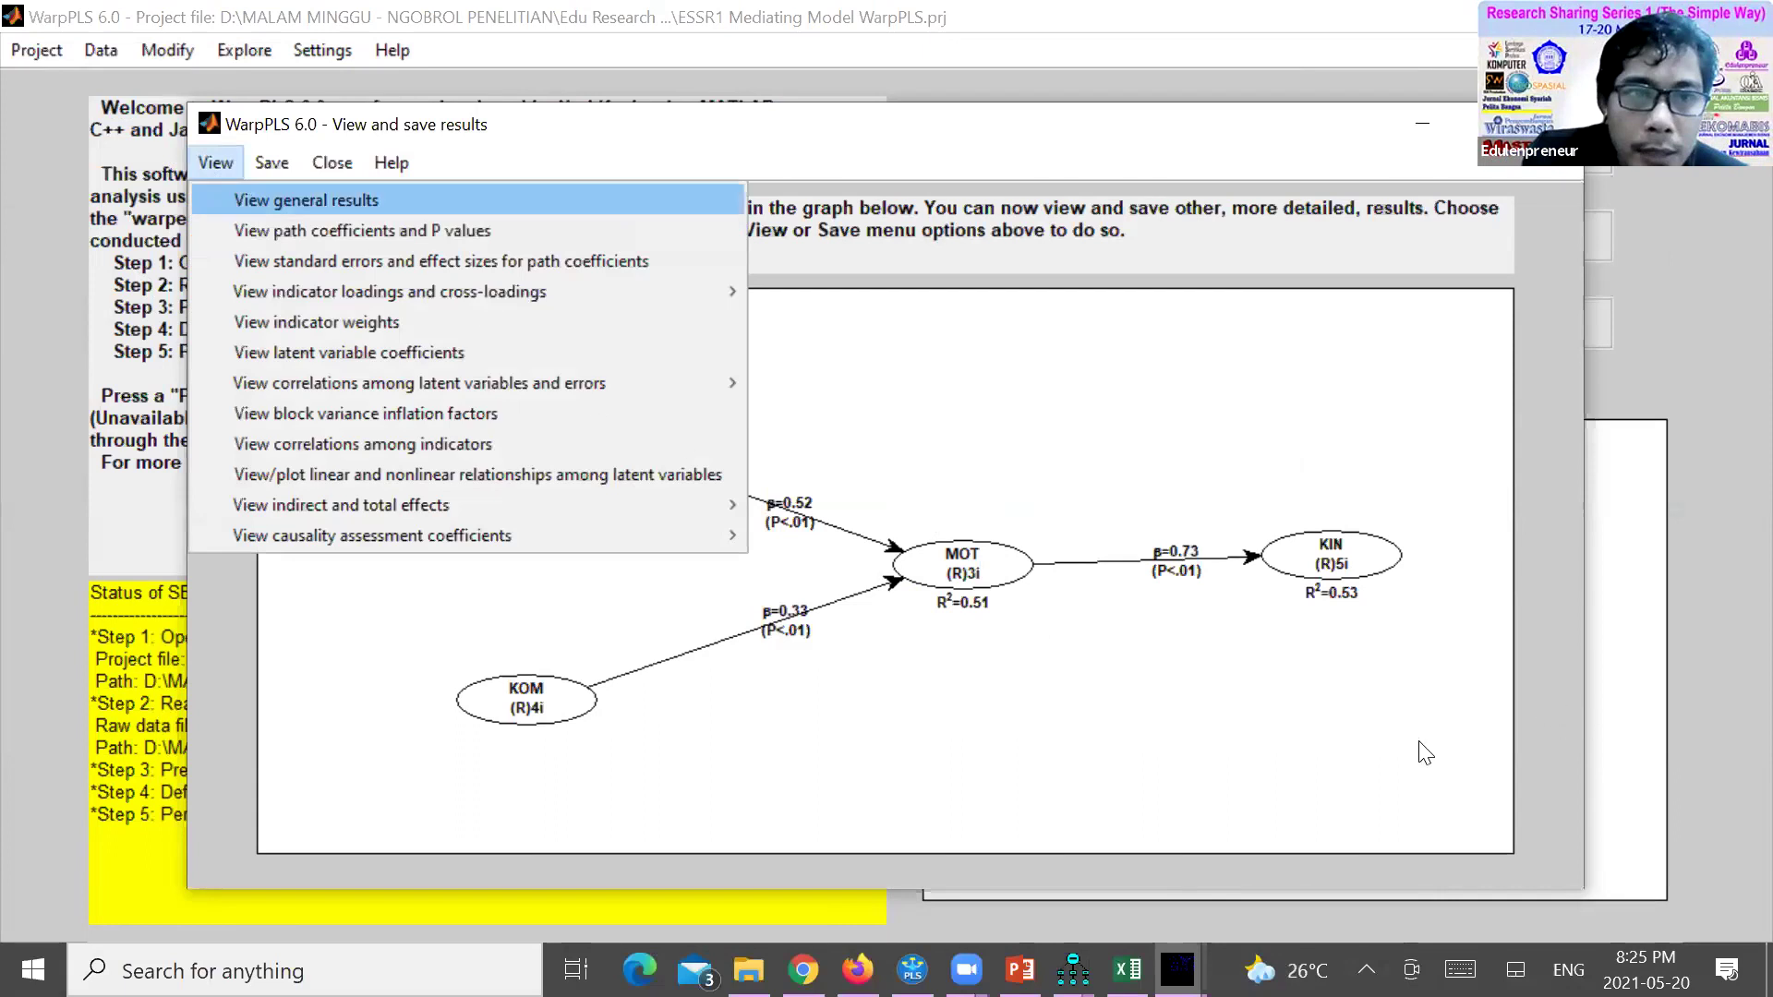
key("Return")
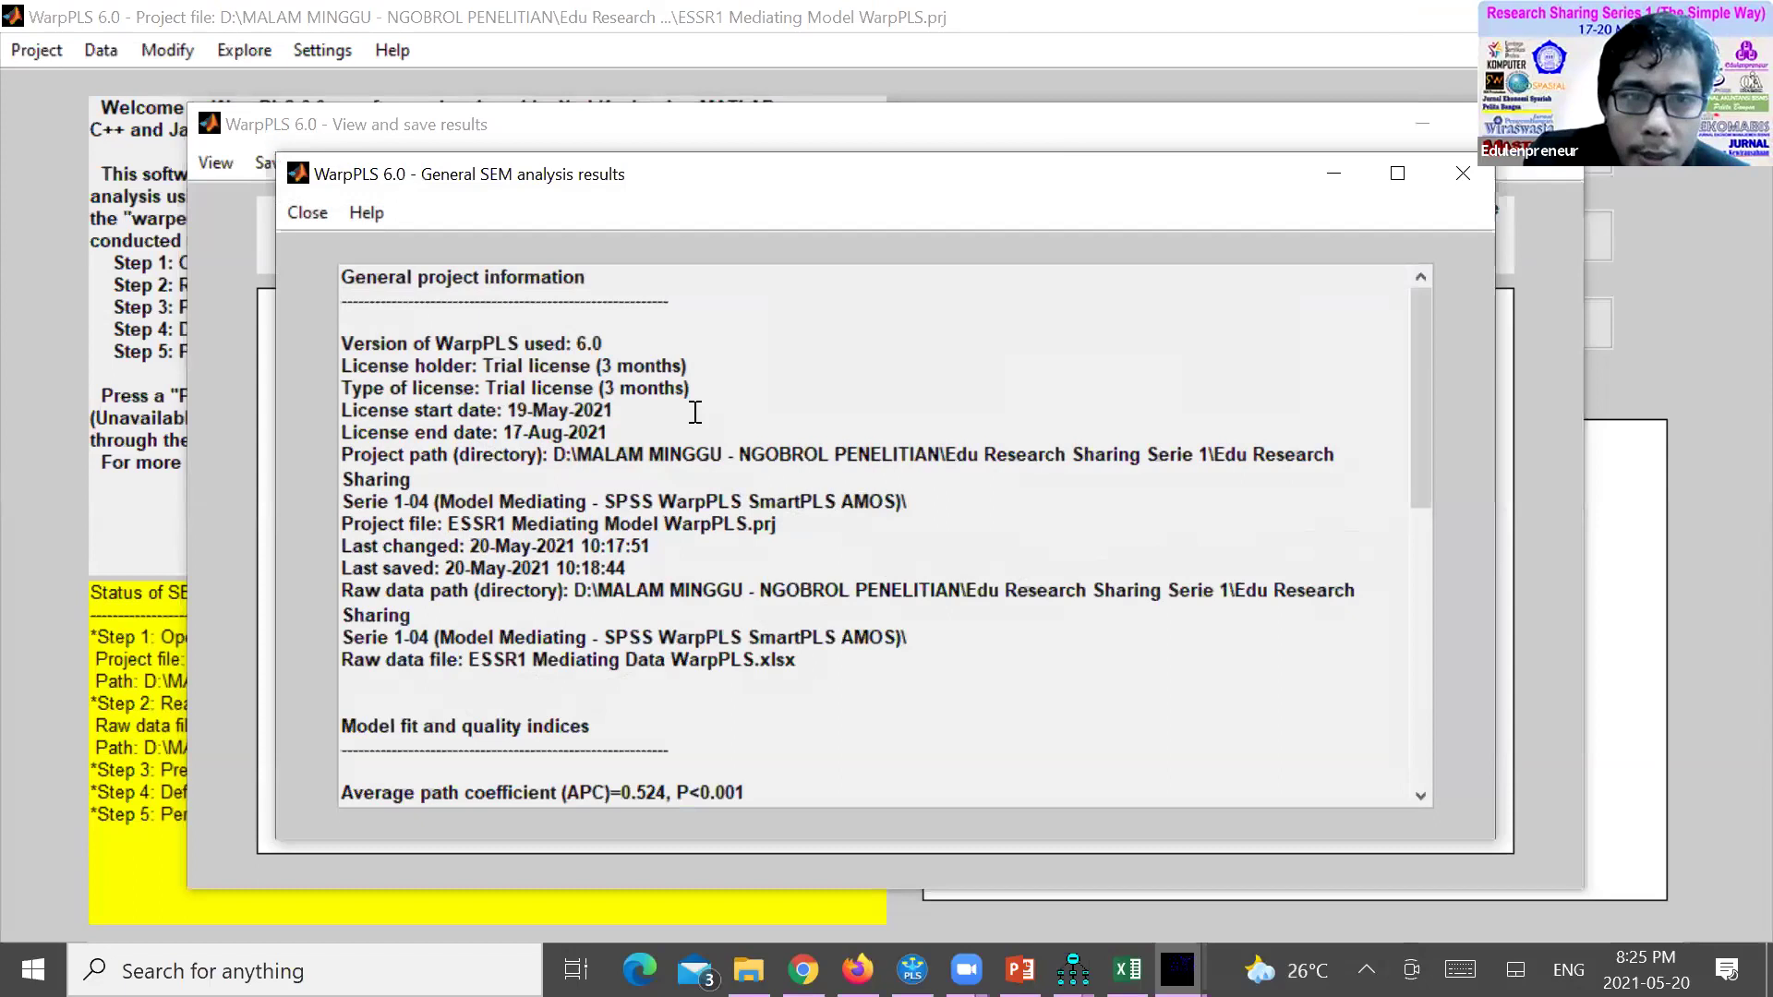
scroll(695, 412, "down", 5)
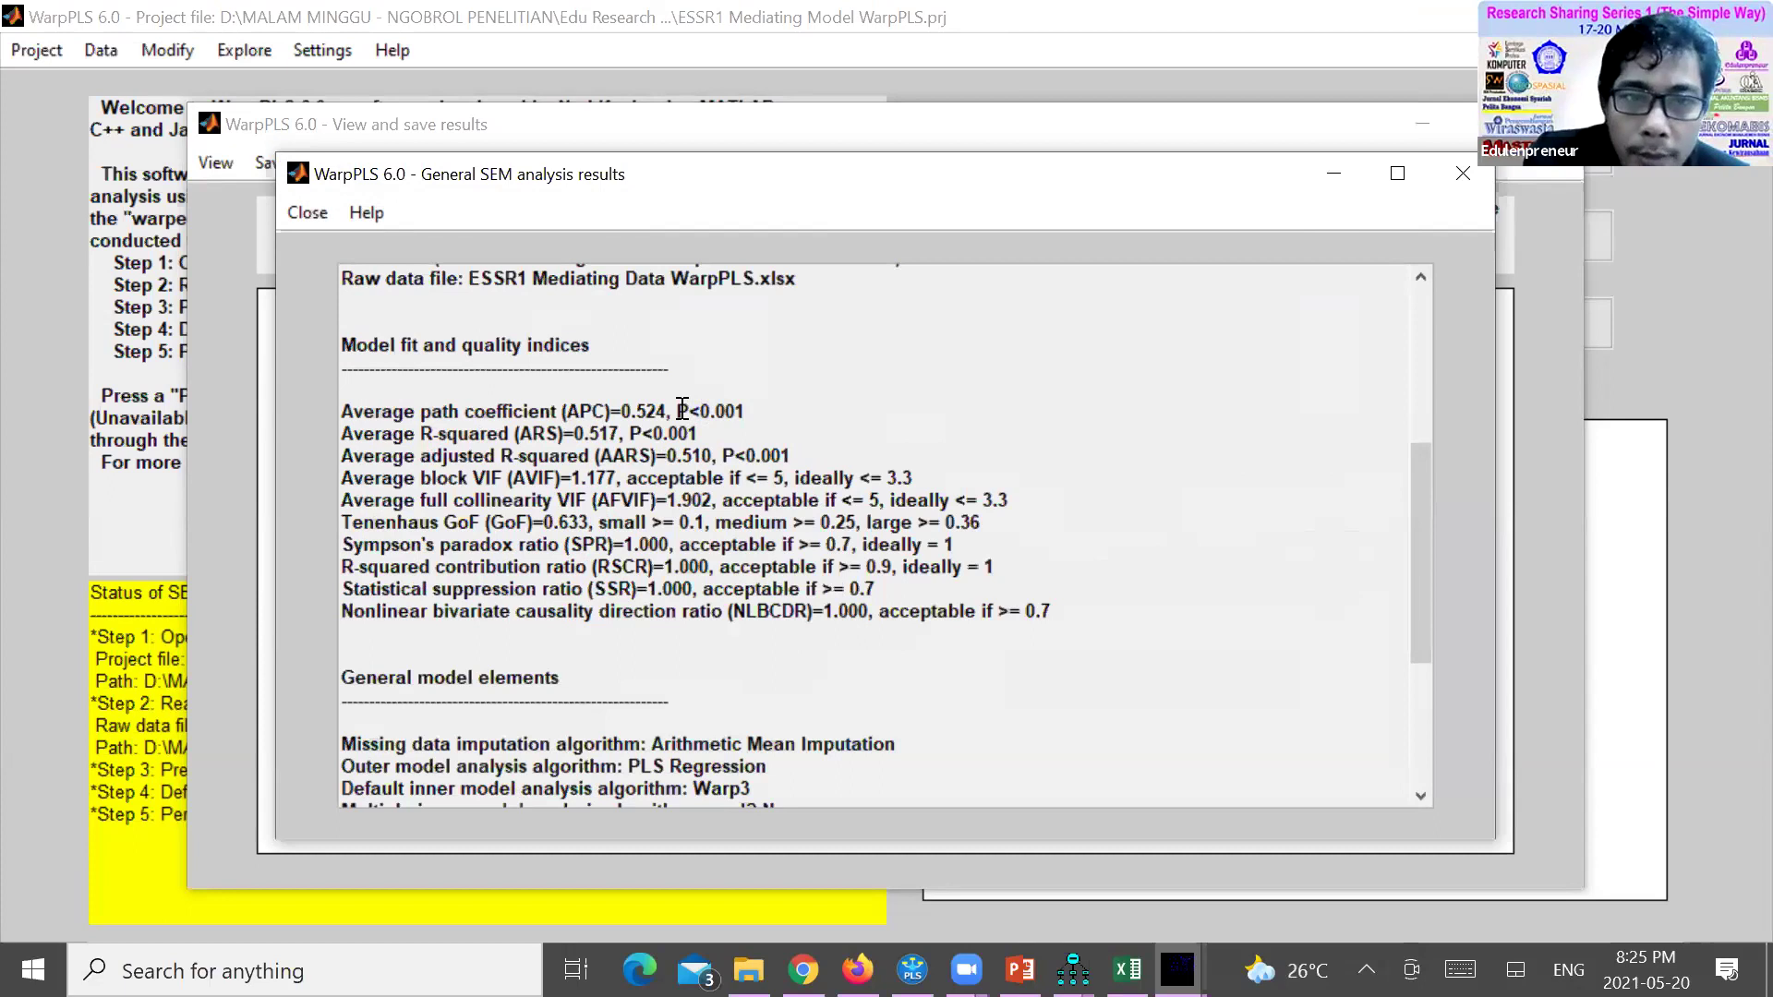
Examine the average path coefficient's P value and the Tenenhaus GoF large threshold, then close the general results window
double_click(745, 410)
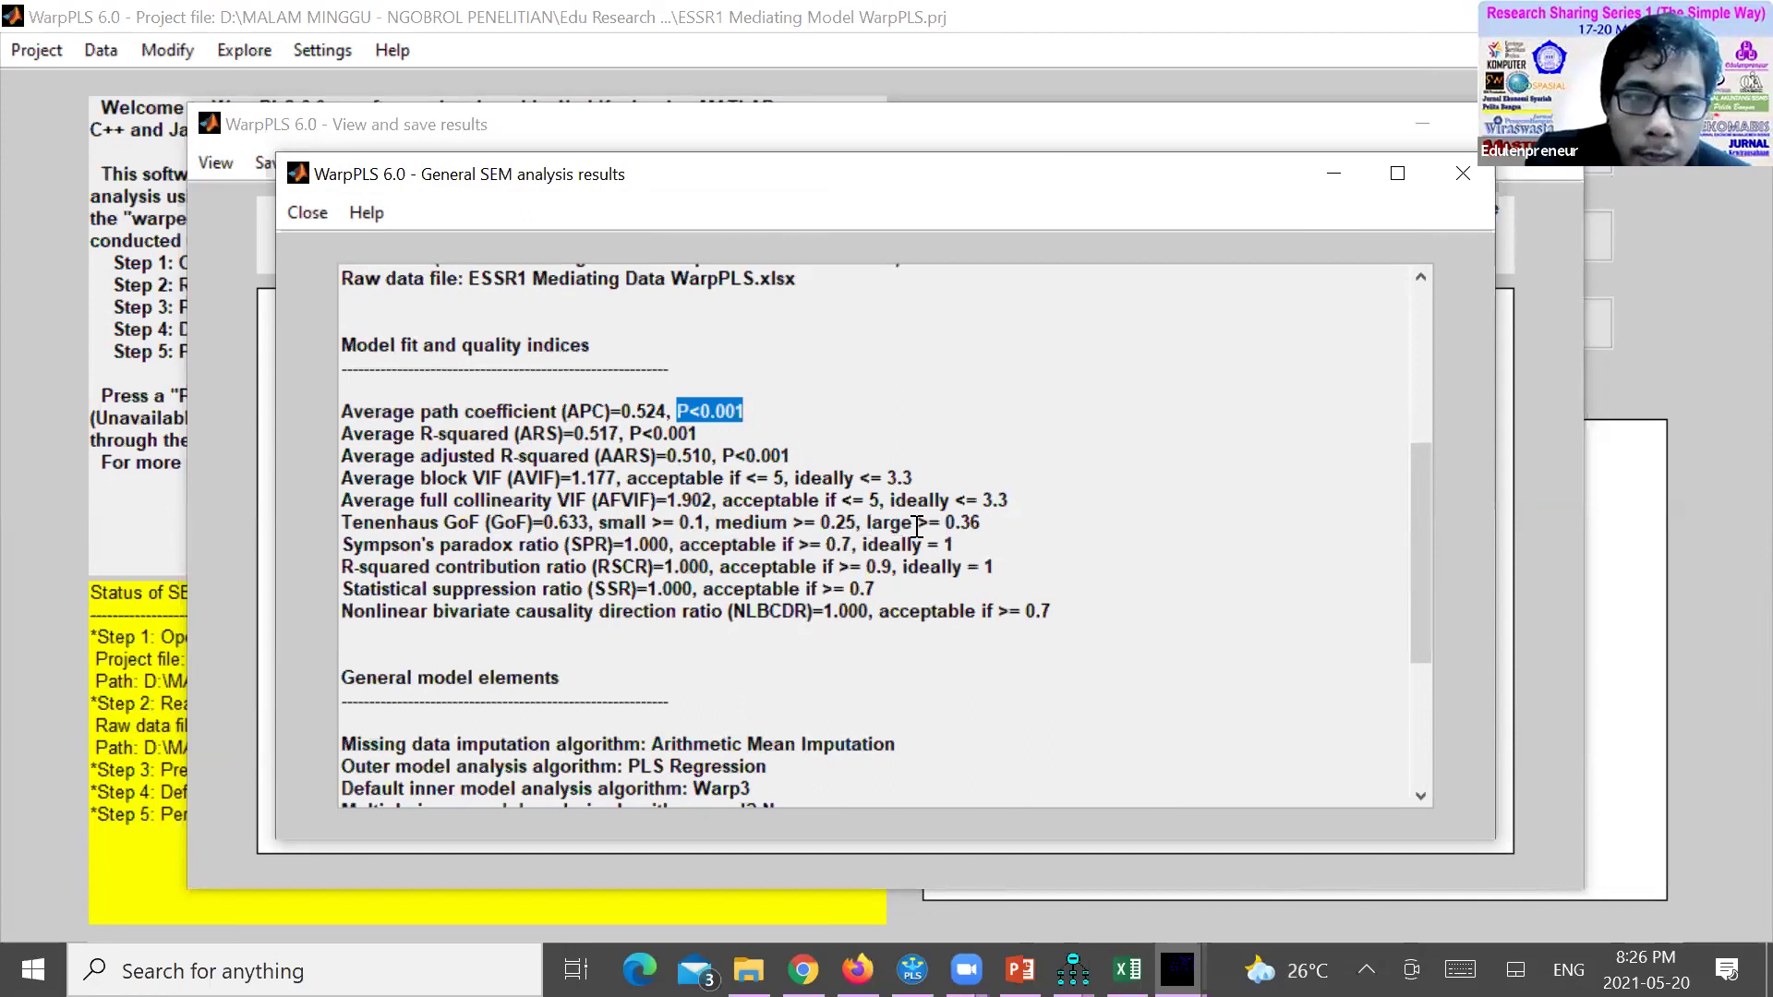
left_click_drag(862, 522, 981, 523)
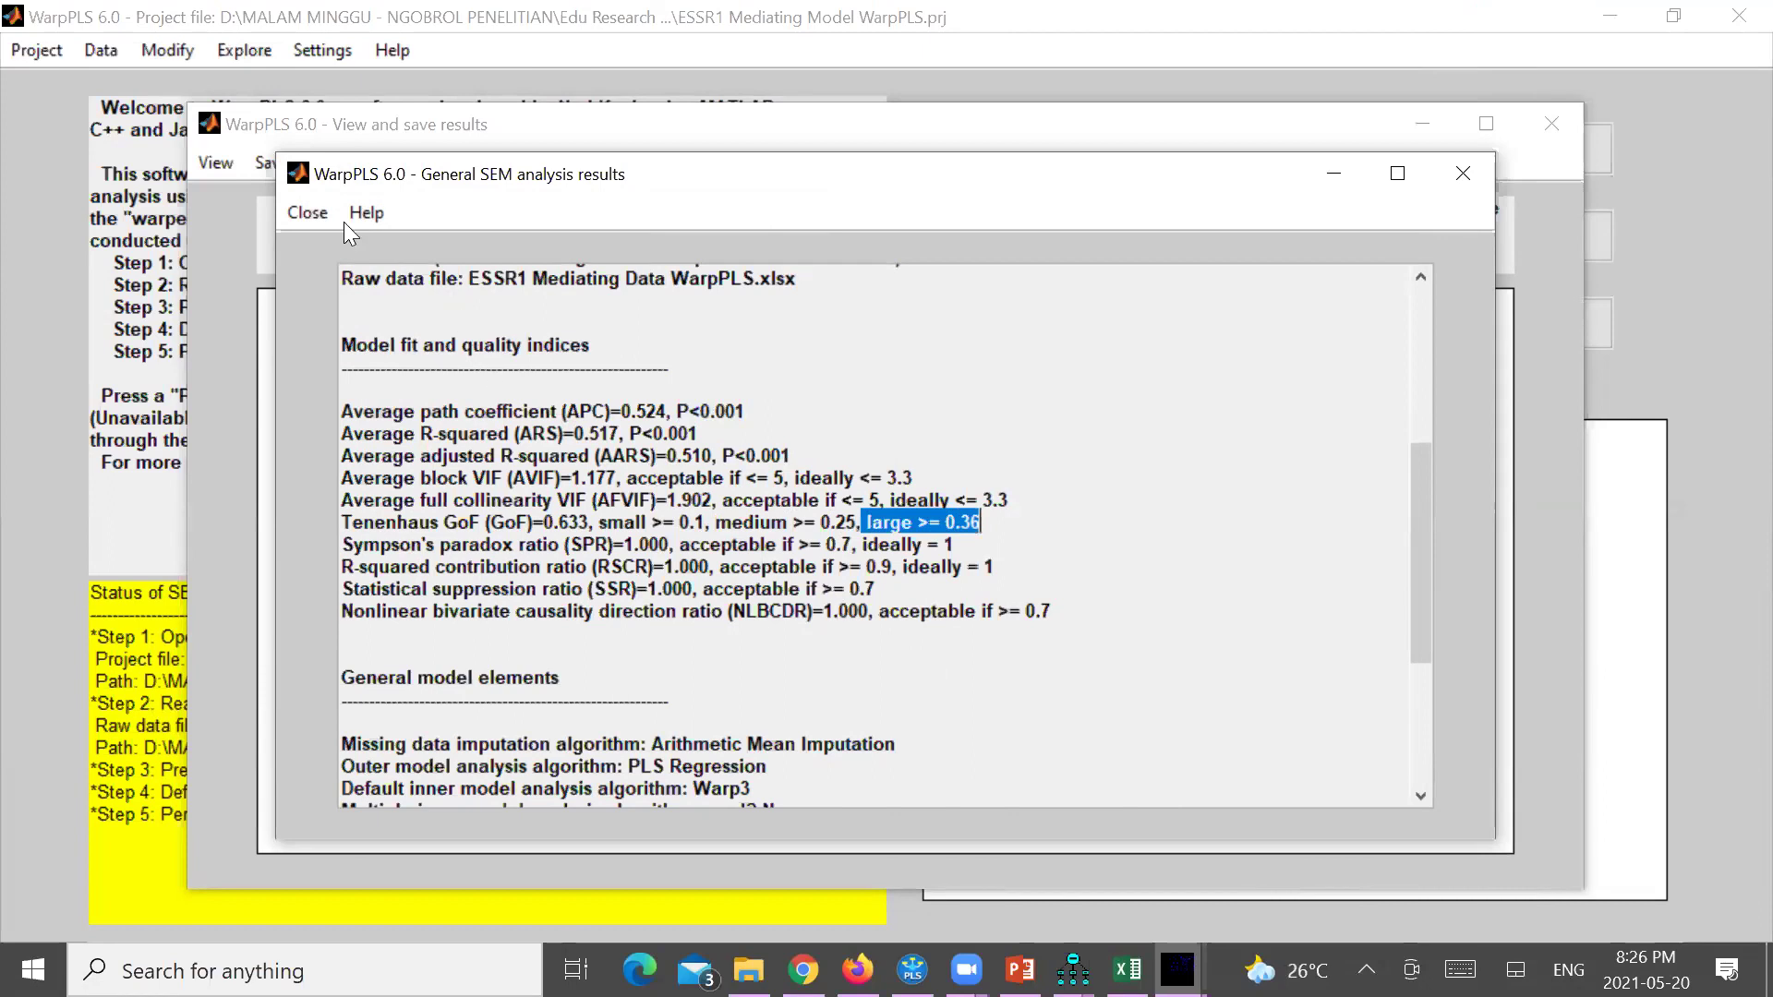
left_click(300, 210)
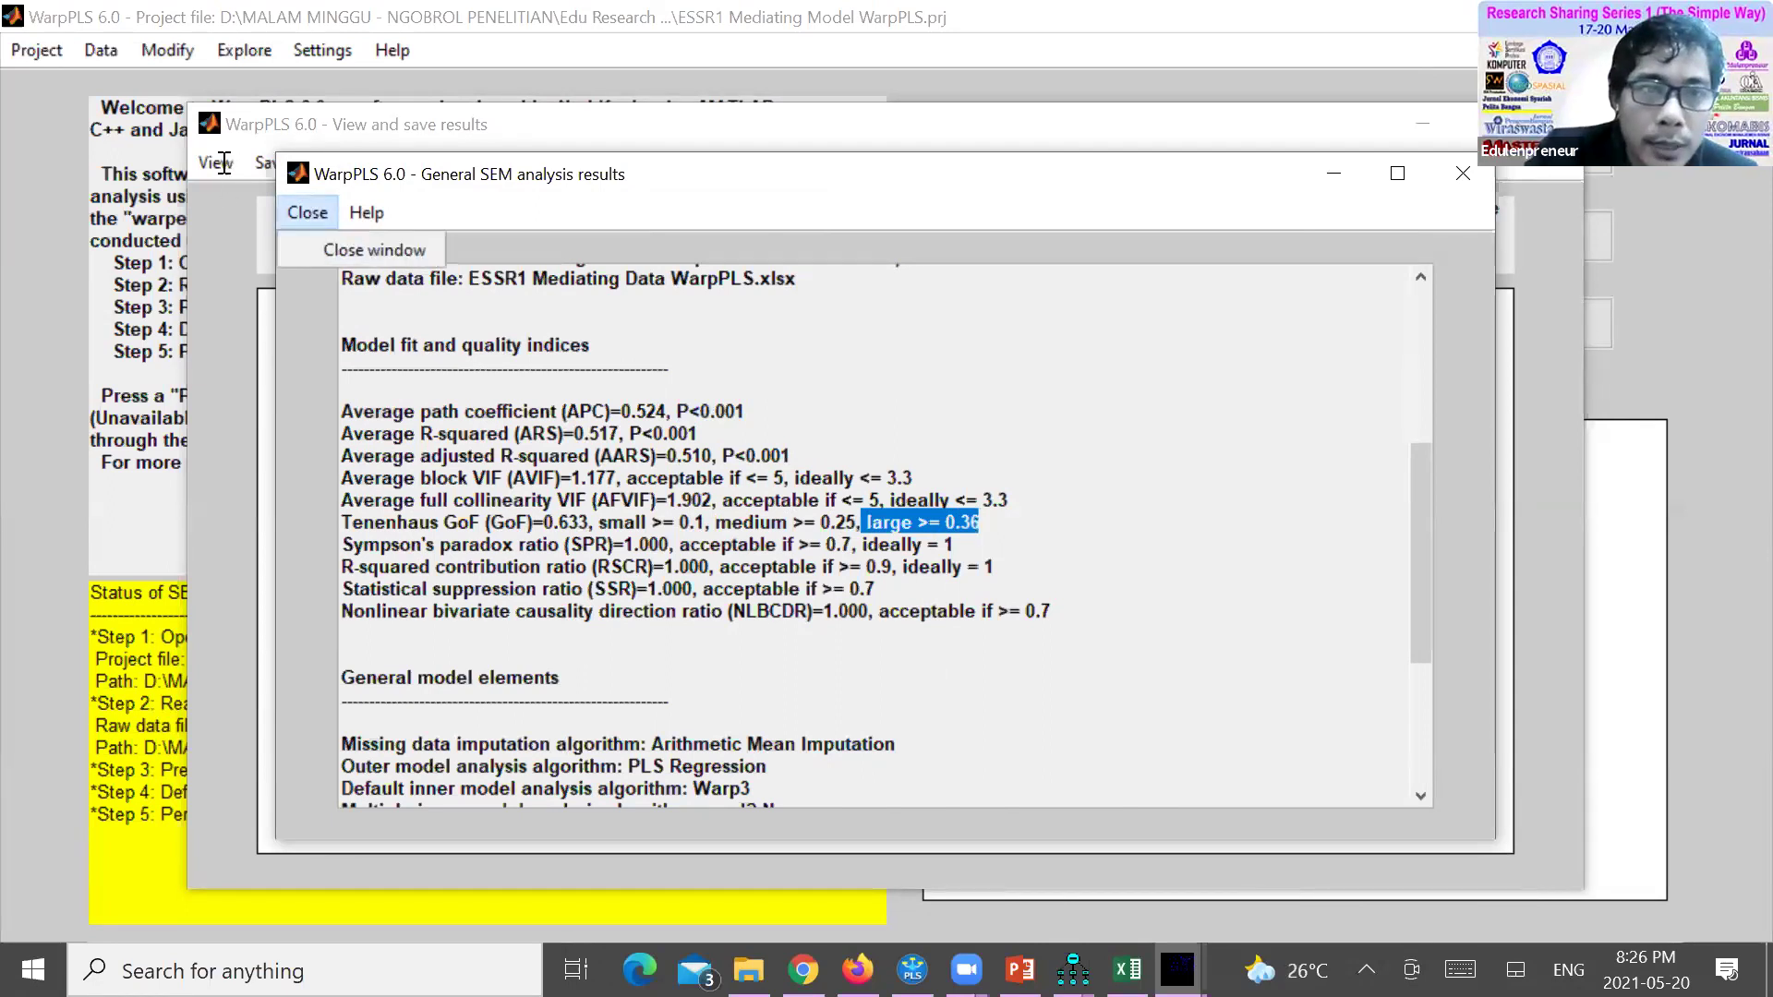
left_click(369, 251)
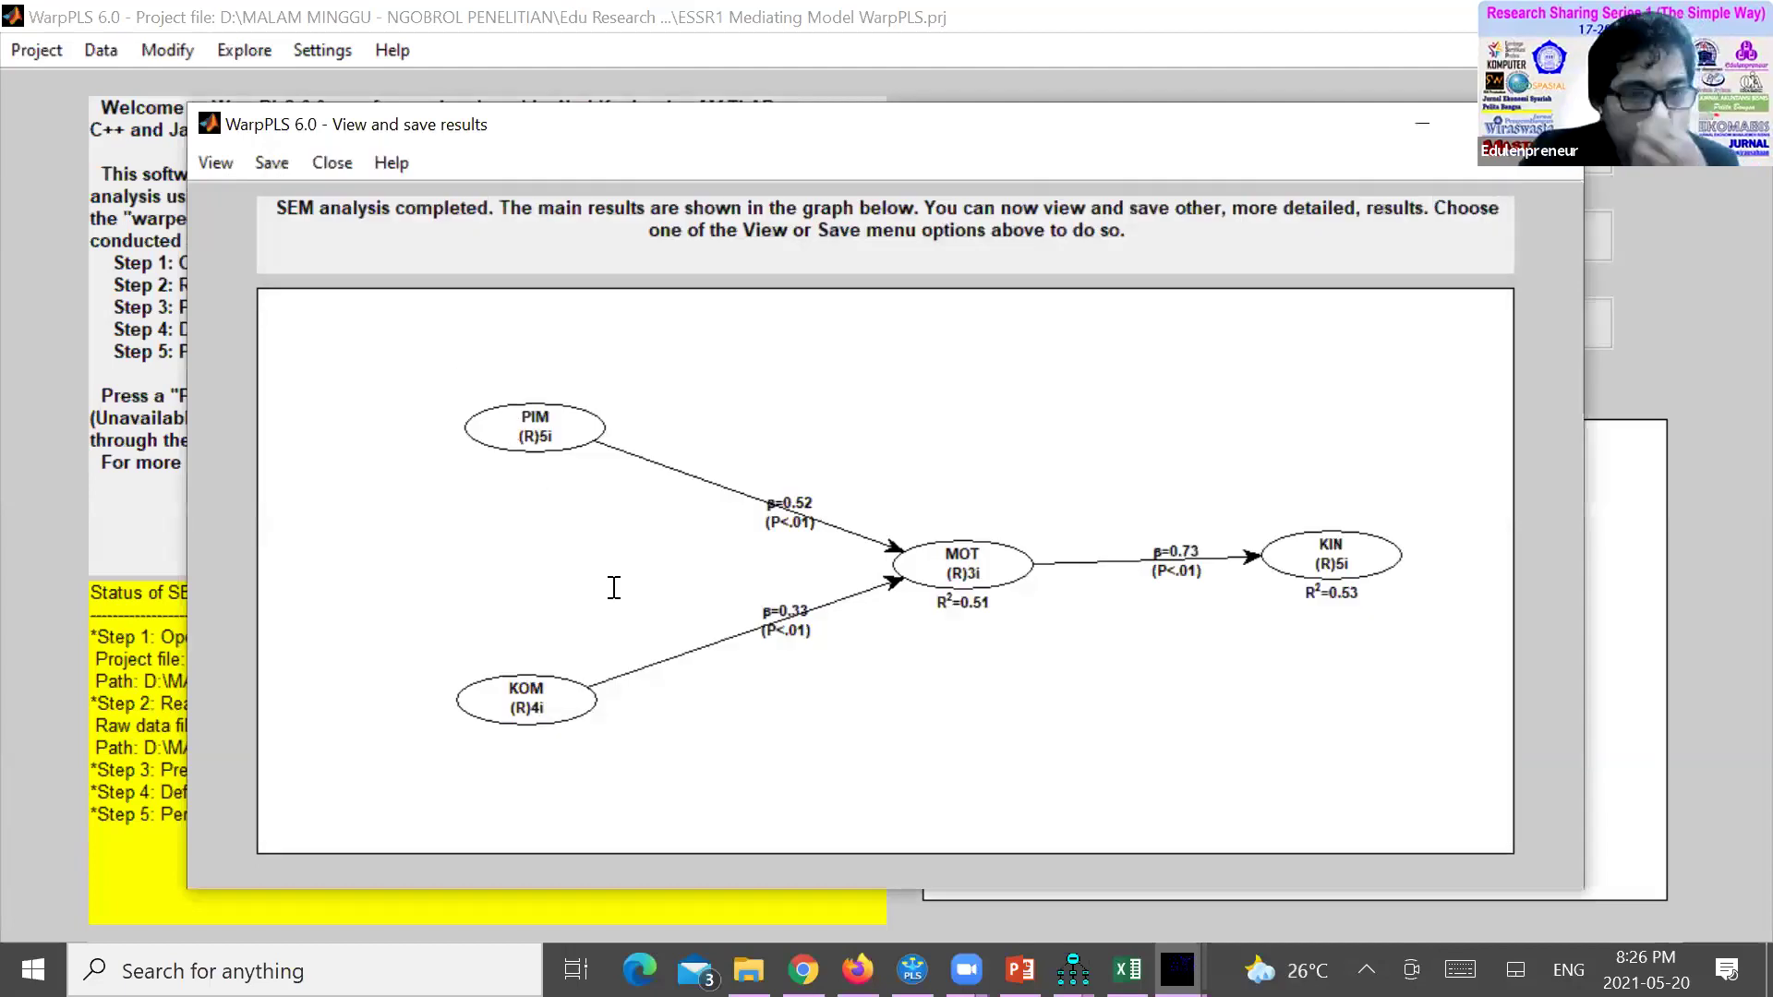
Open the indirect and total effects in table view and examine the two-segment indirect effects of PIM and KOM on KIN
left_click(216, 163)
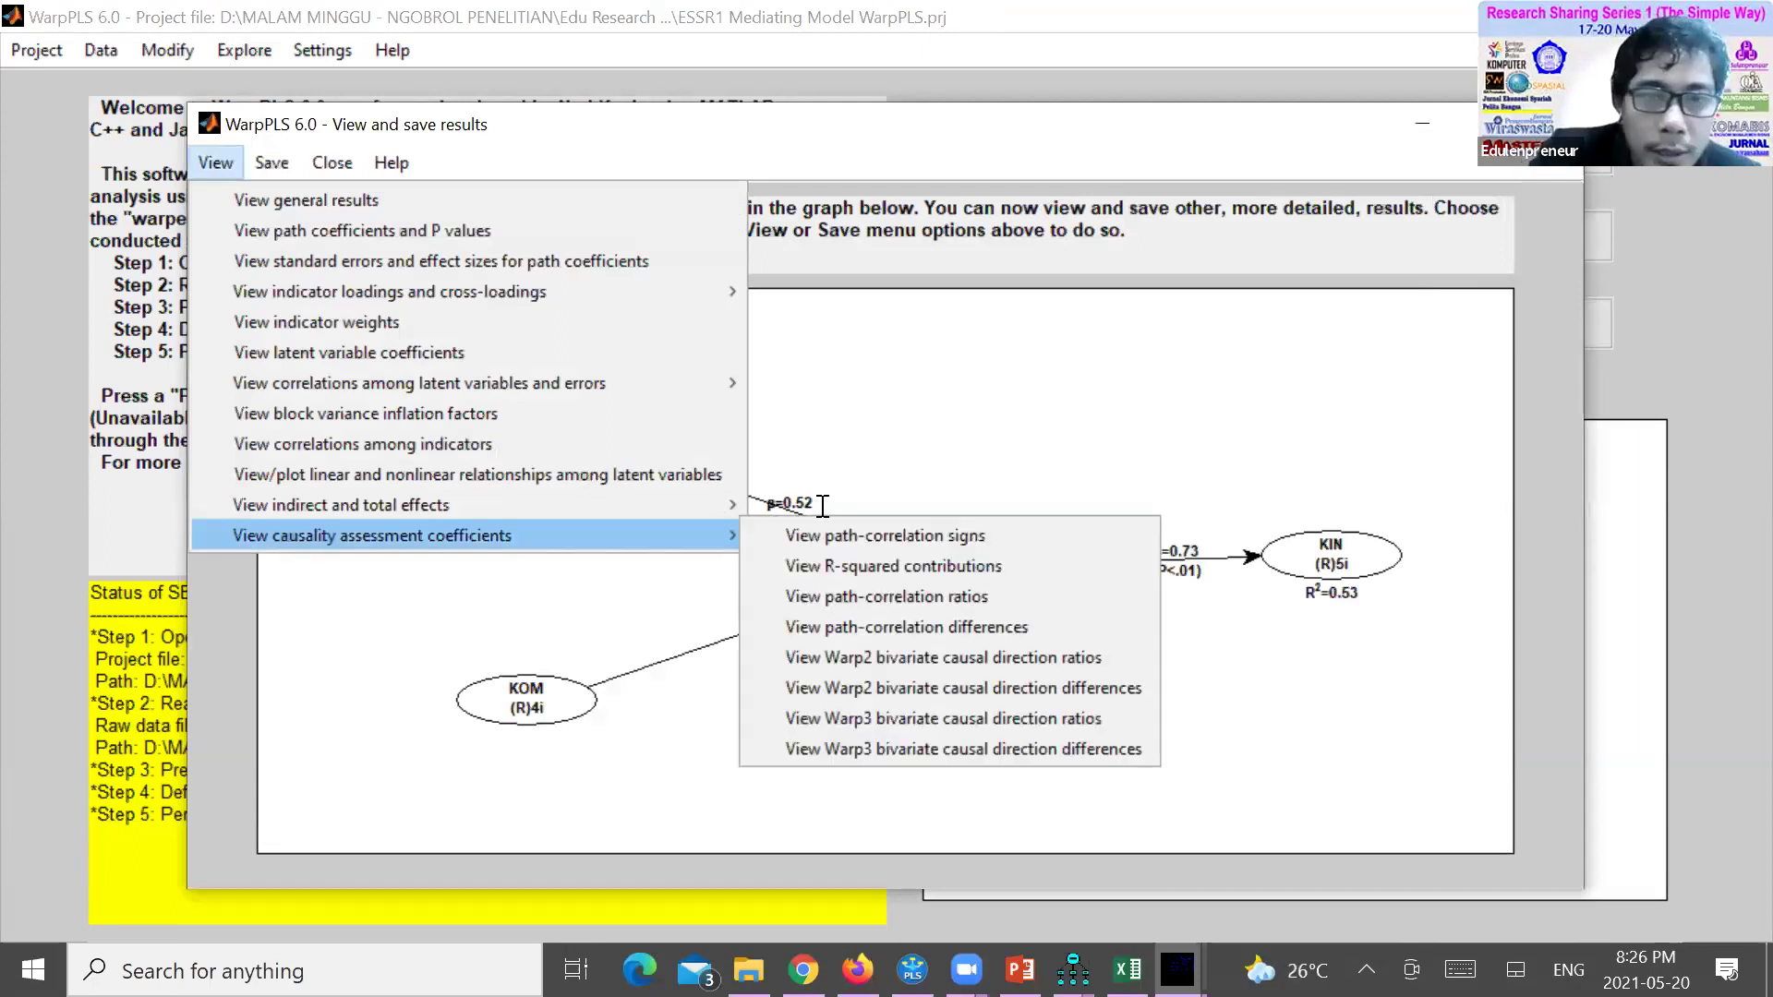
key("Up")
key("Up")
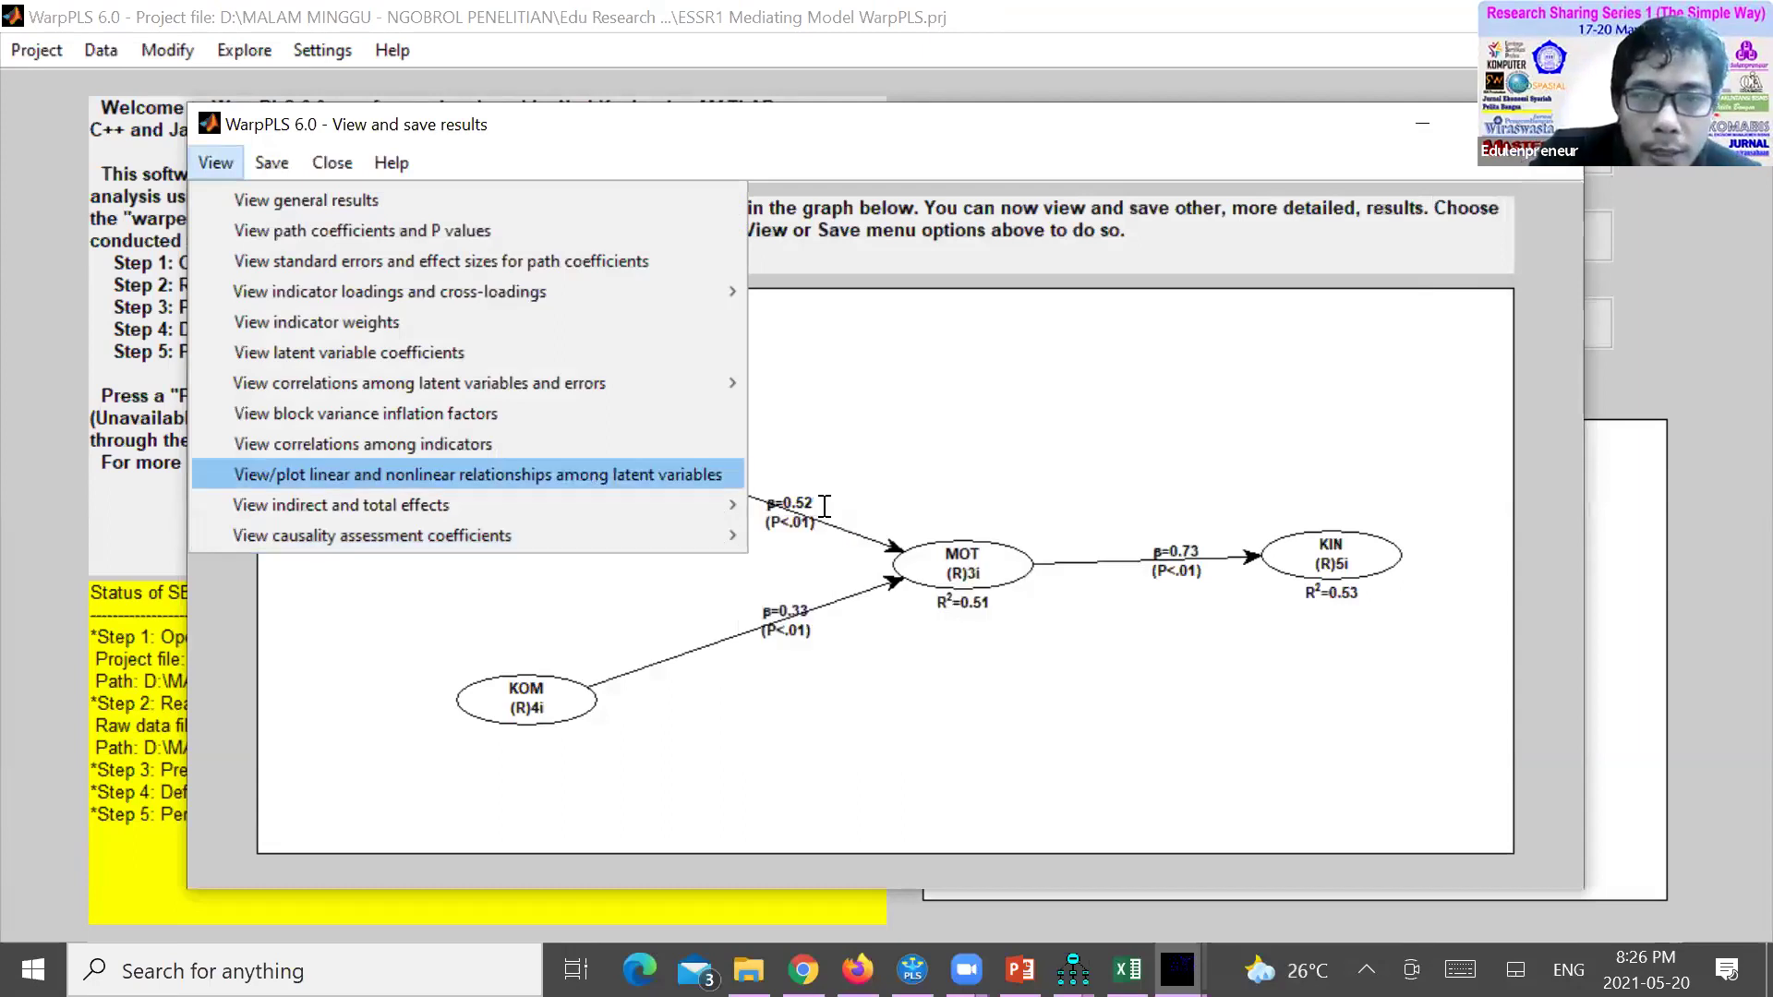
key("Down")
key("Right")
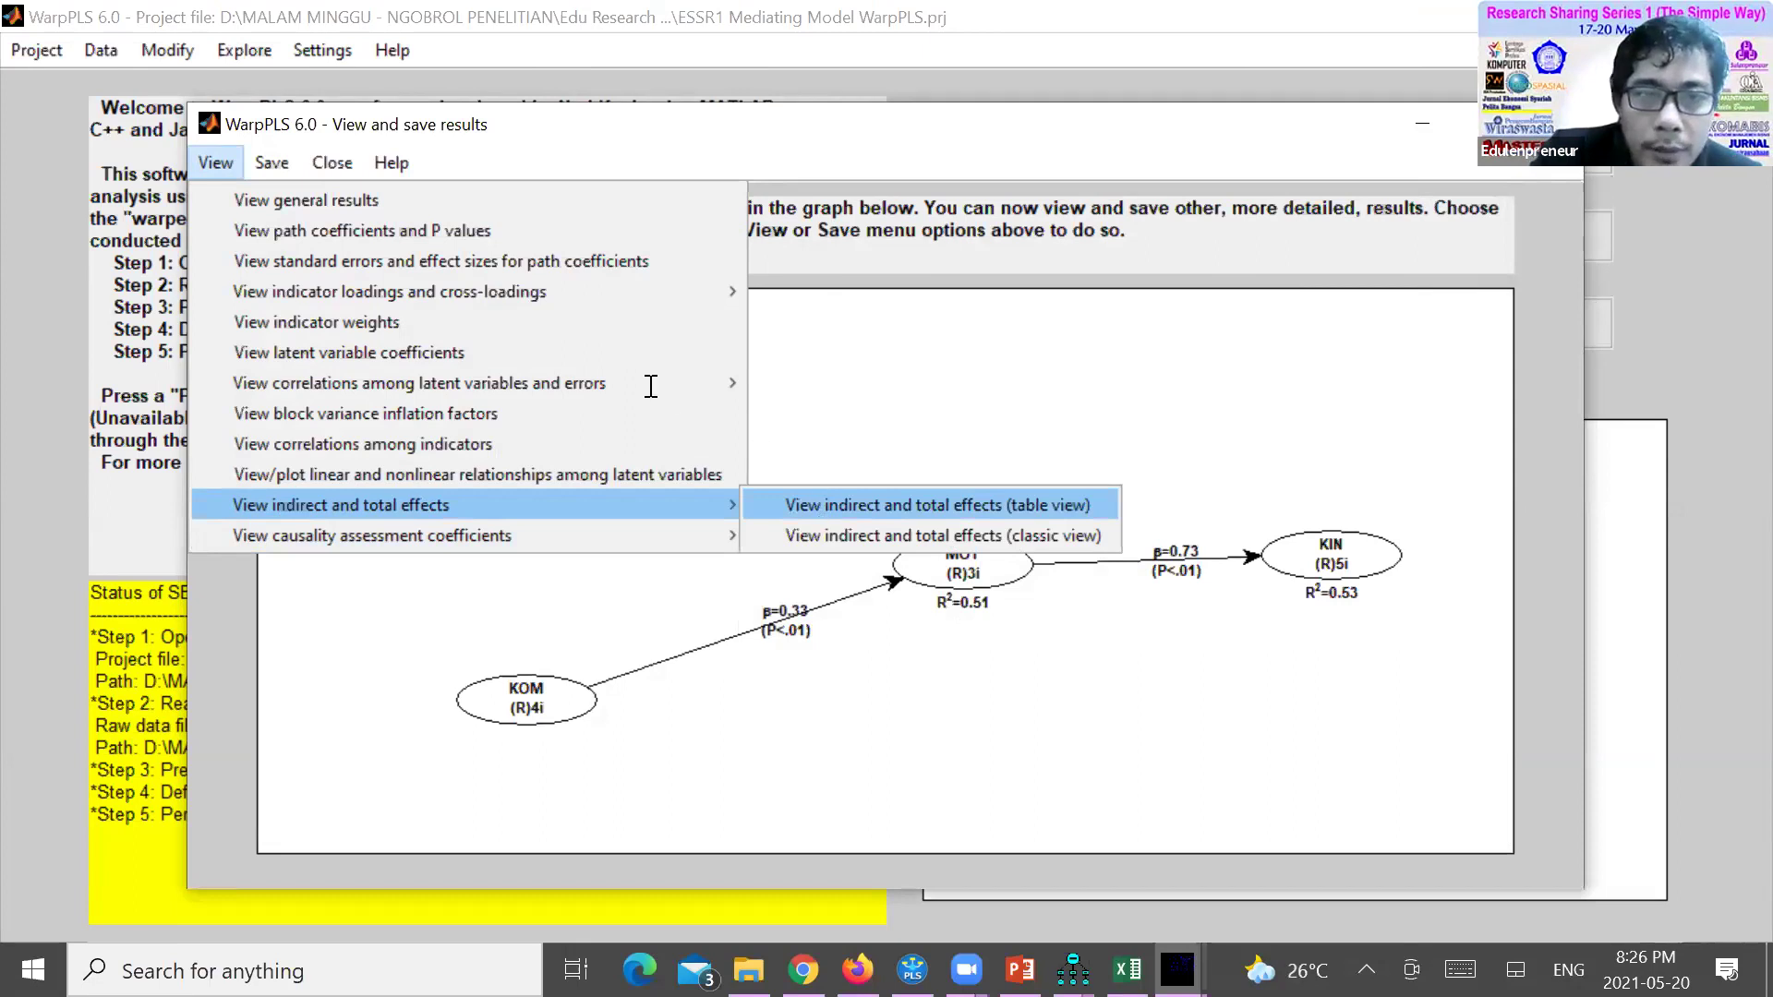
key("Return")
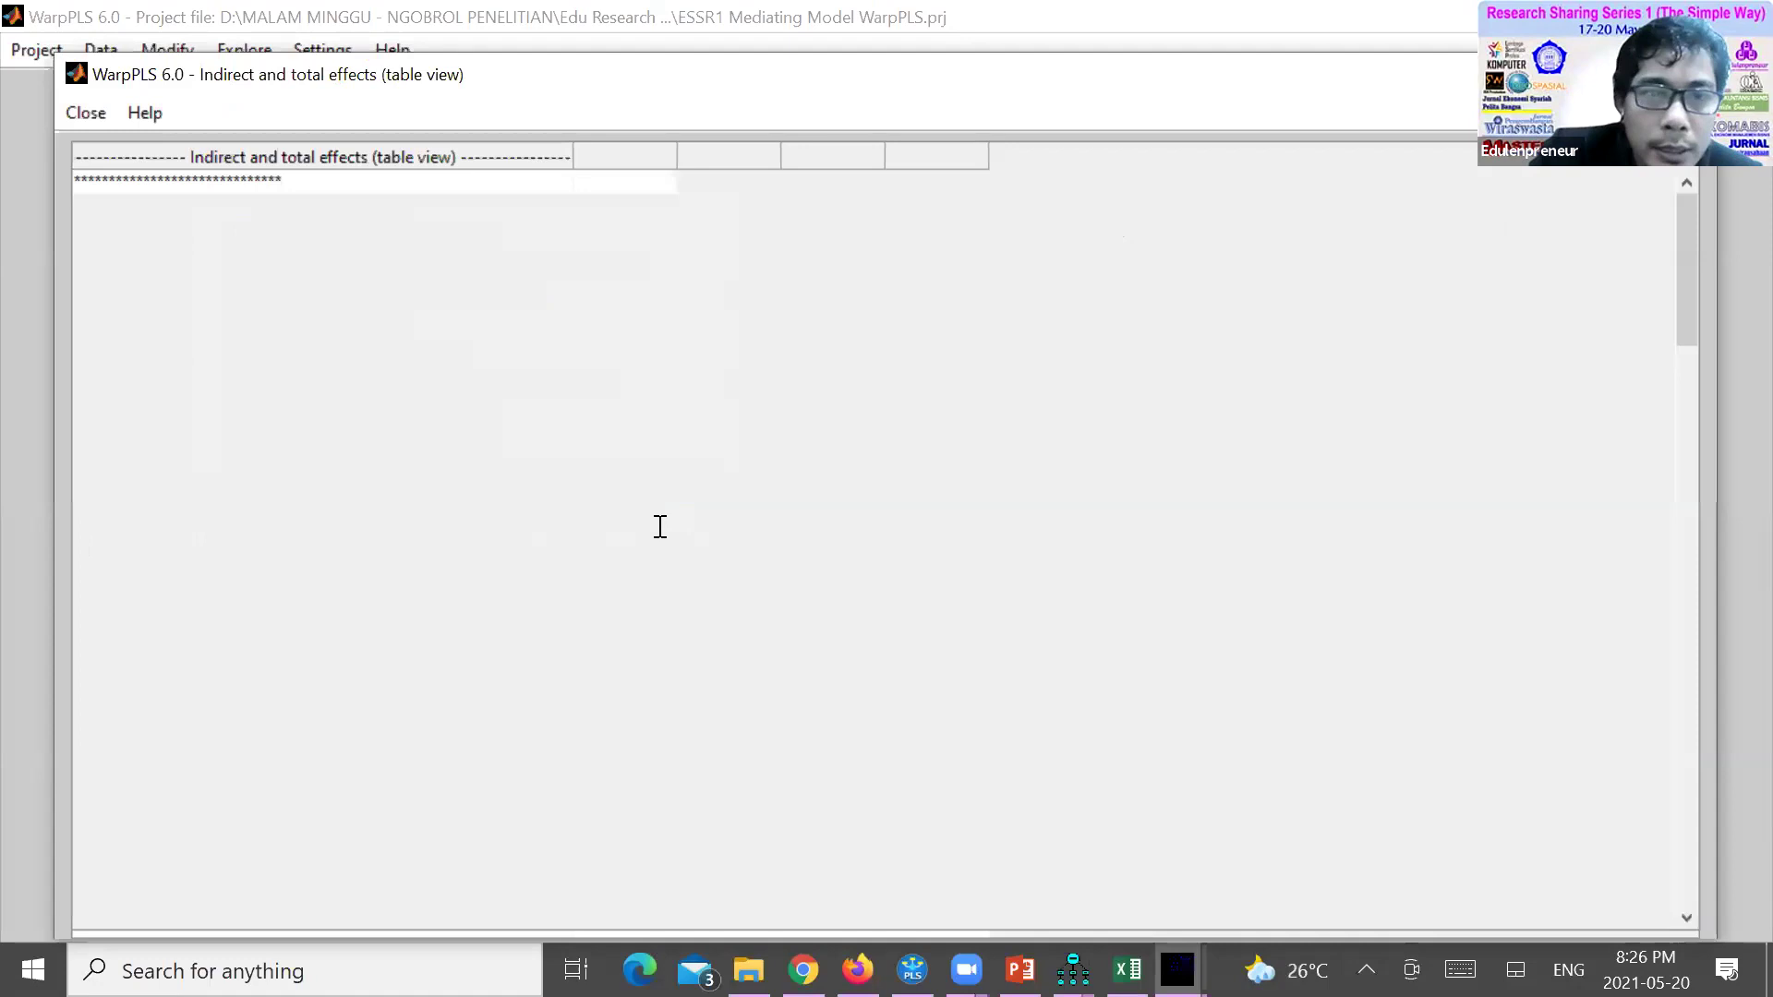
left_click(660, 527)
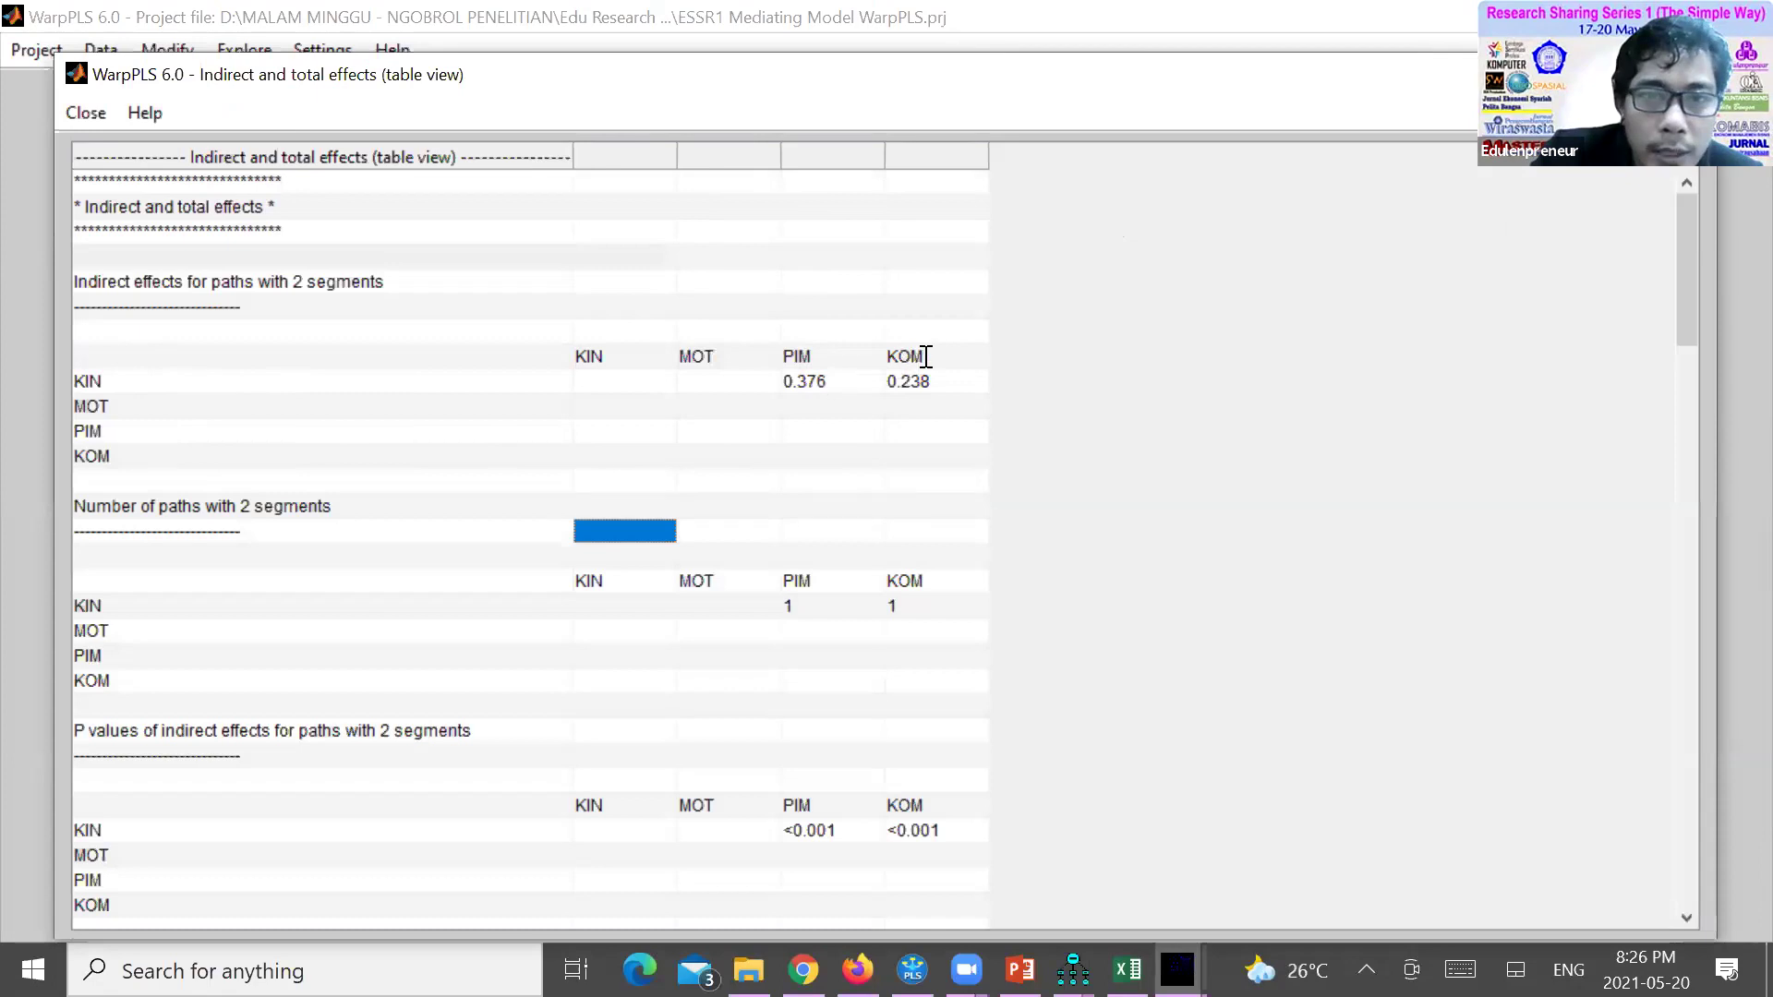
left_click(832, 378)
left_click(916, 360)
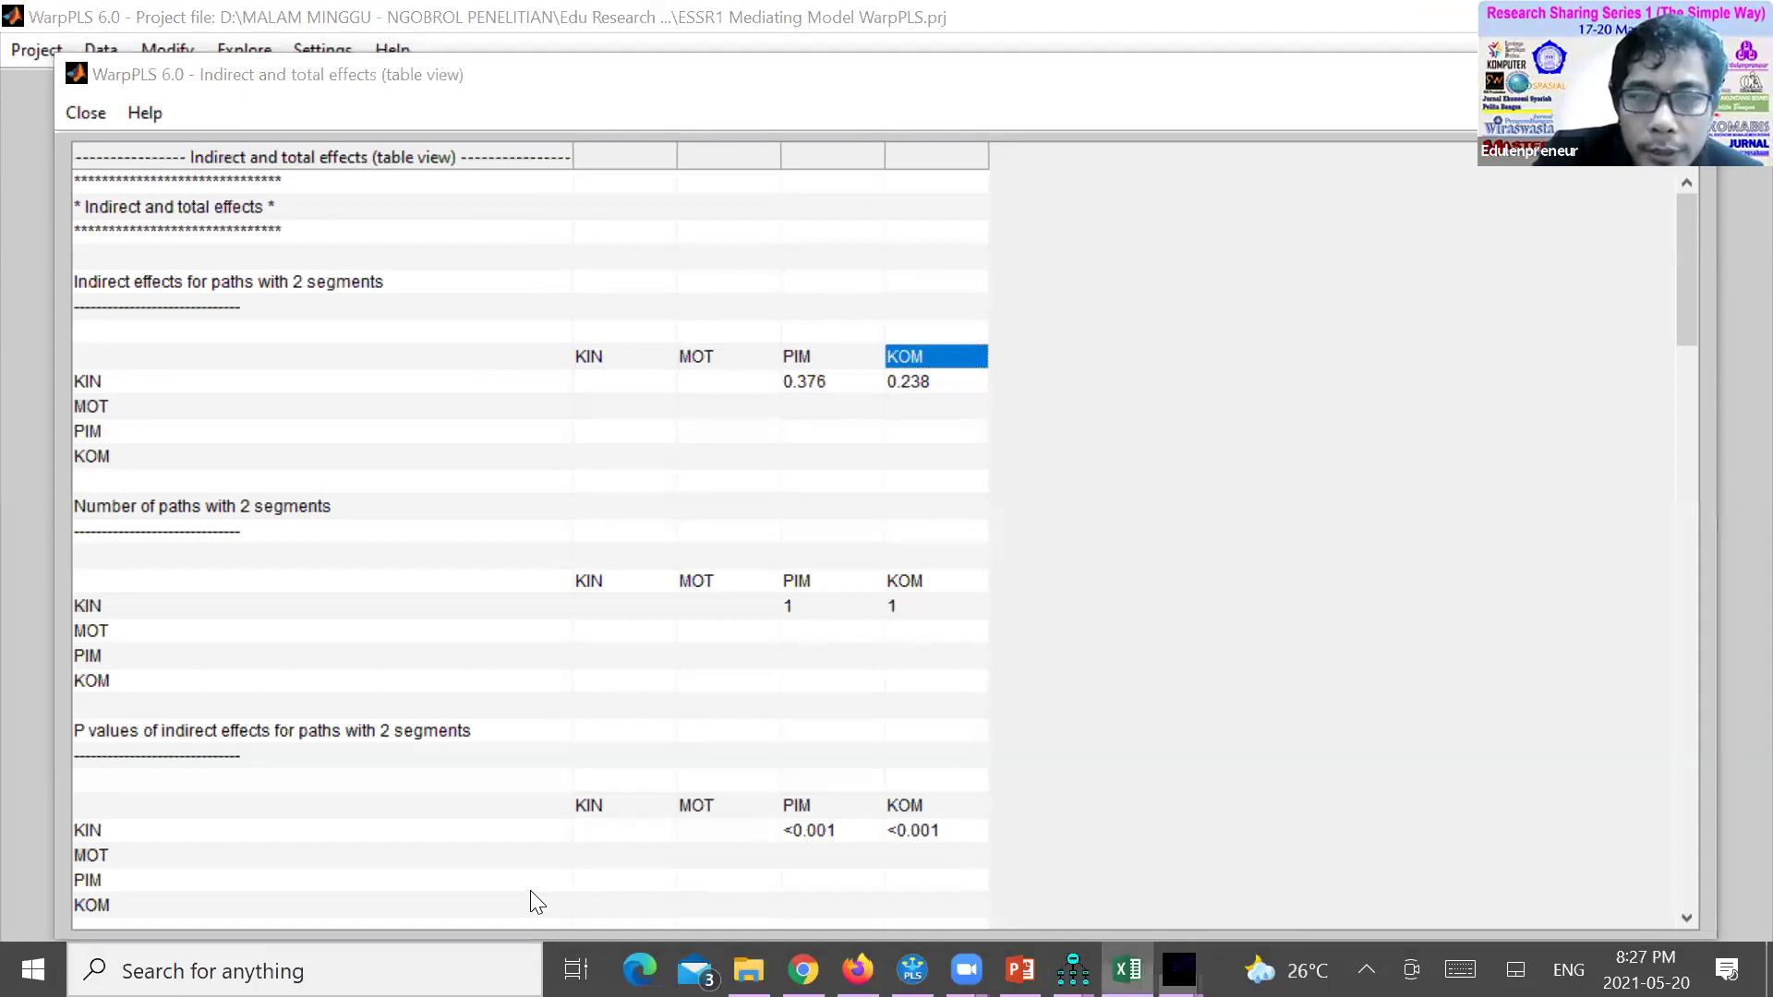
Switch to the WarpPLS sheet in Excel, enter Signifikan in K4 and copy it to K5:K8 for the remaining paths
key("alt+Tab")
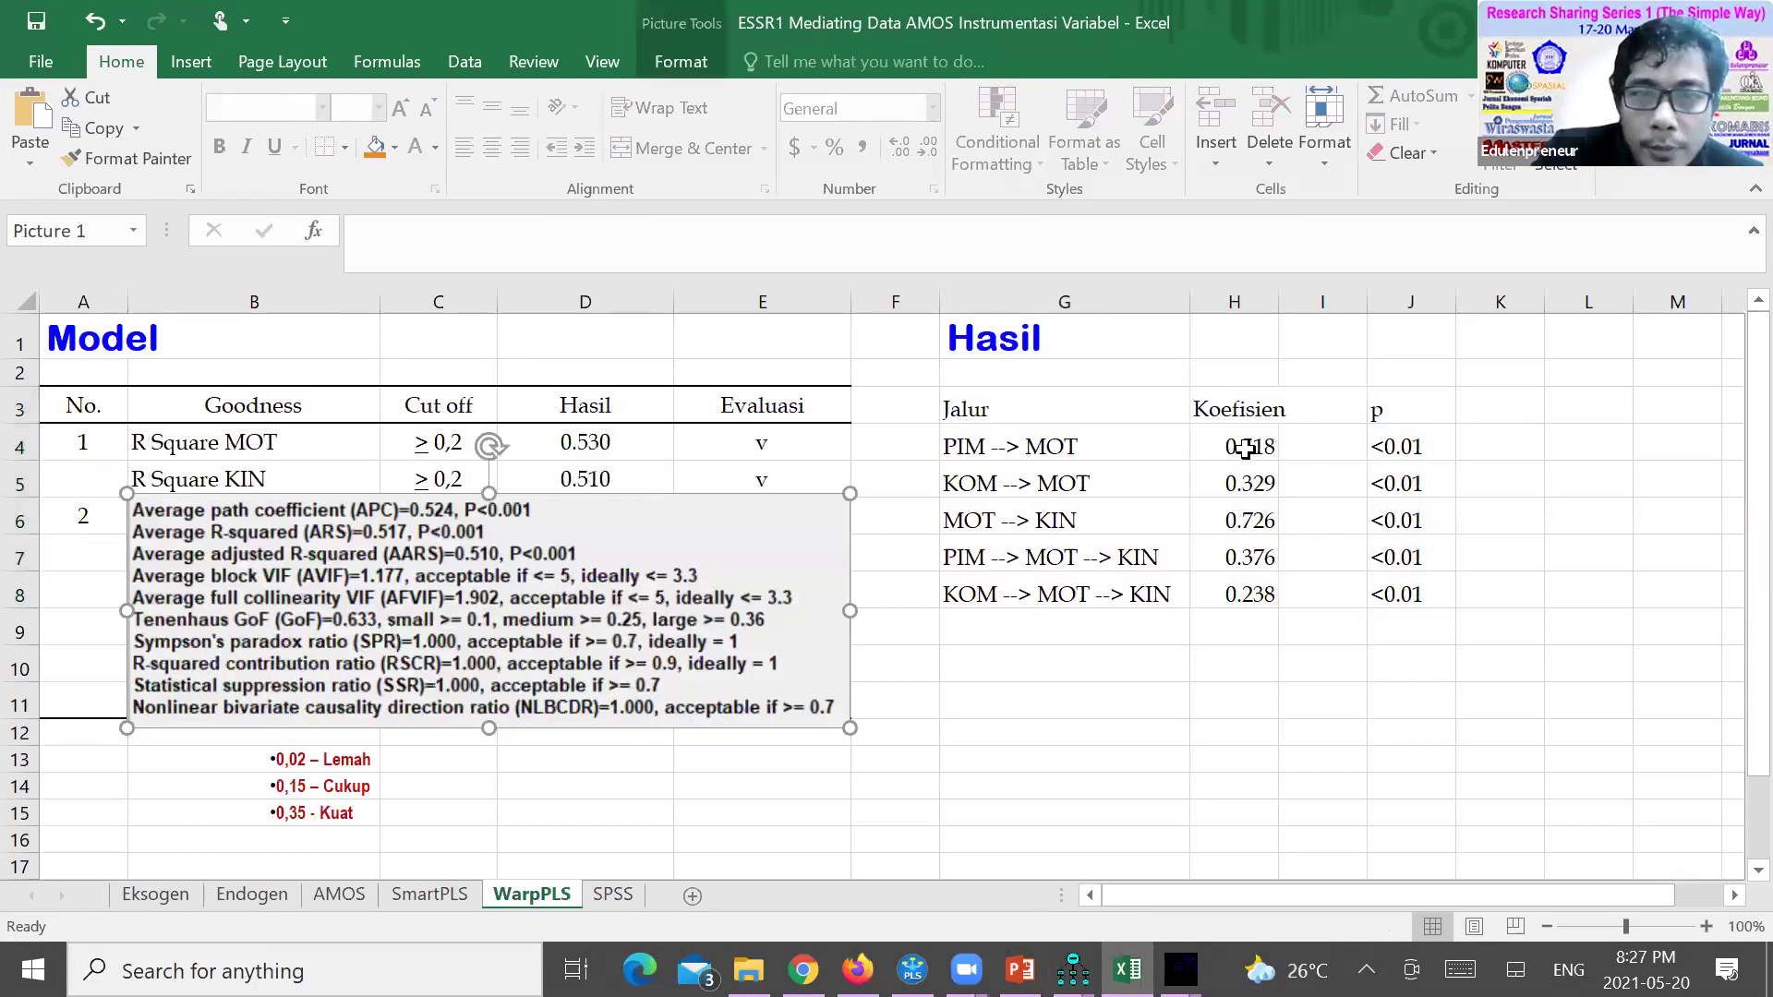
key("Escape")
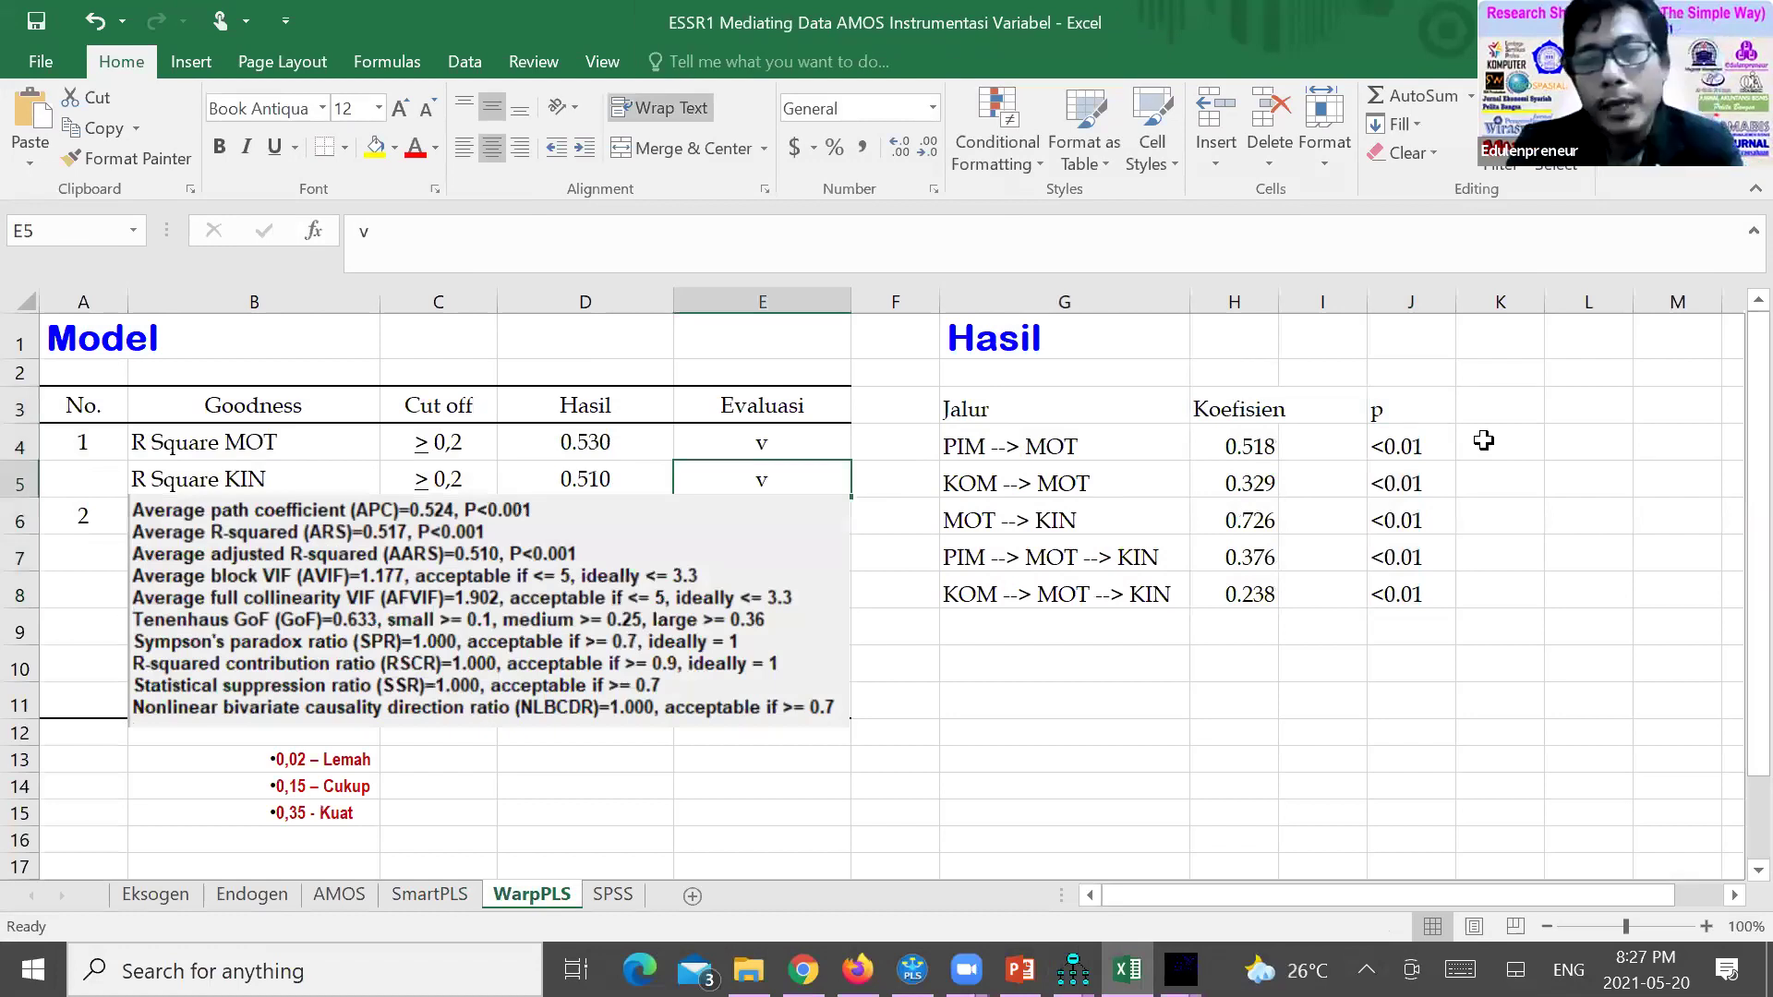
left_click(1485, 443)
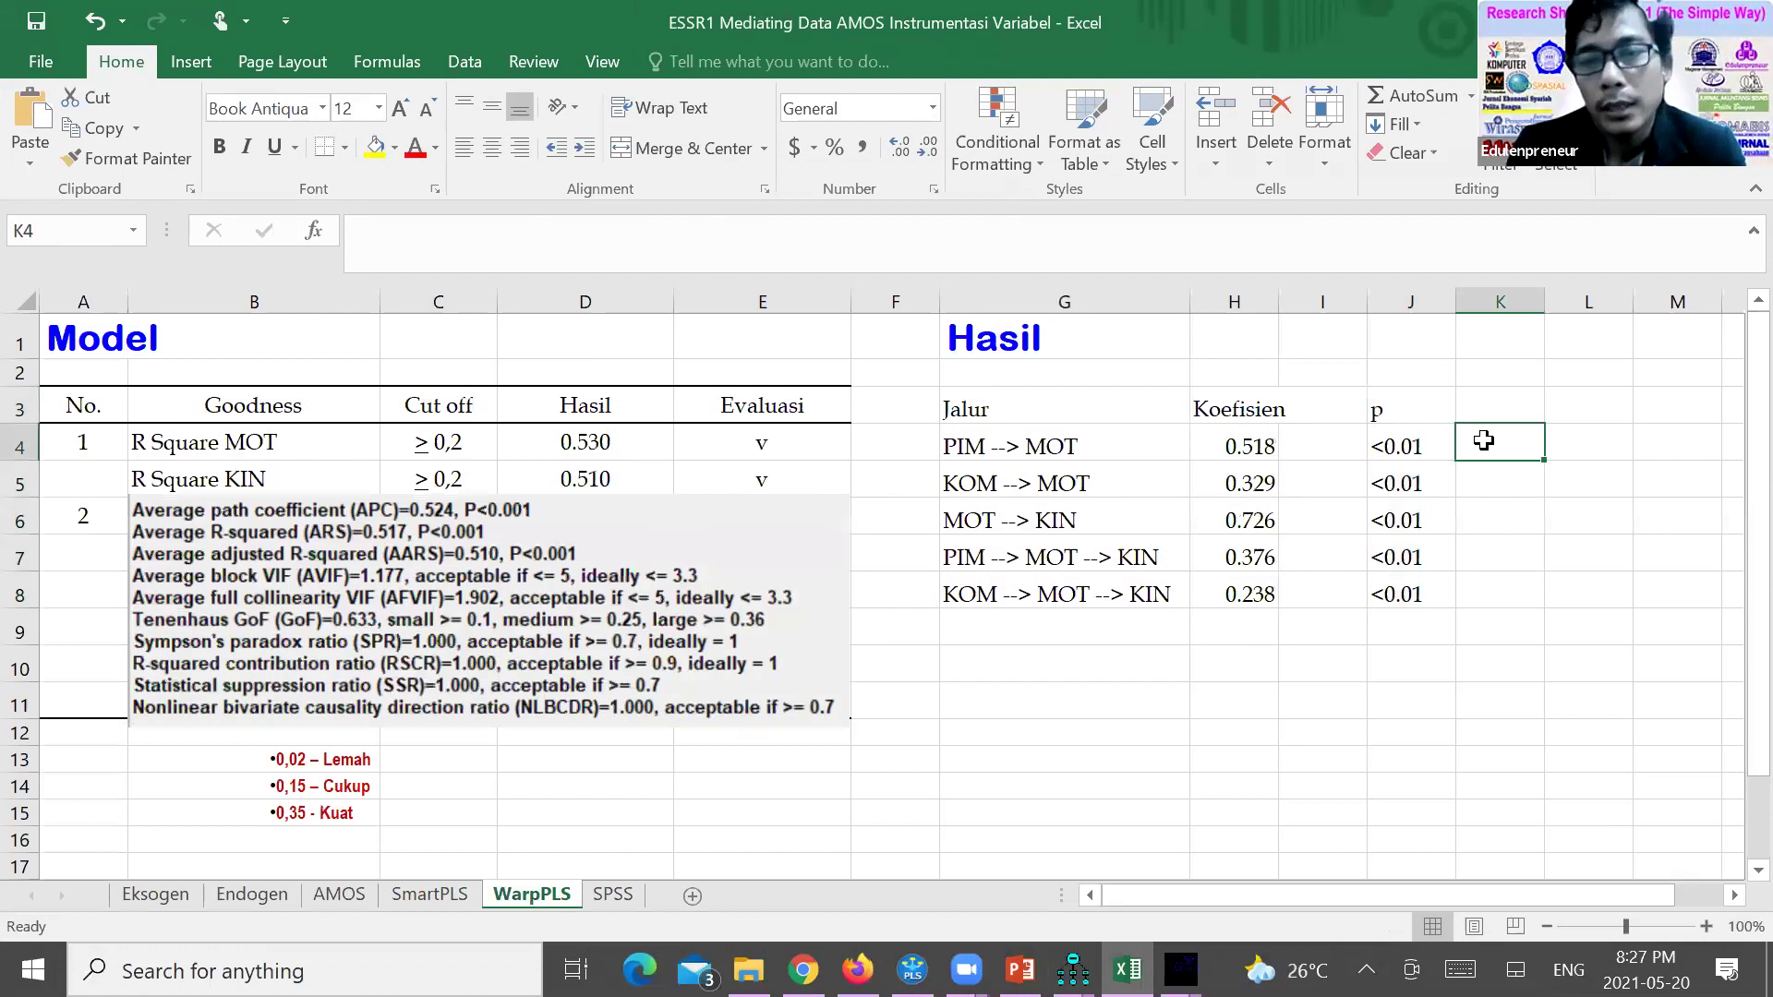
type("Signifikan")
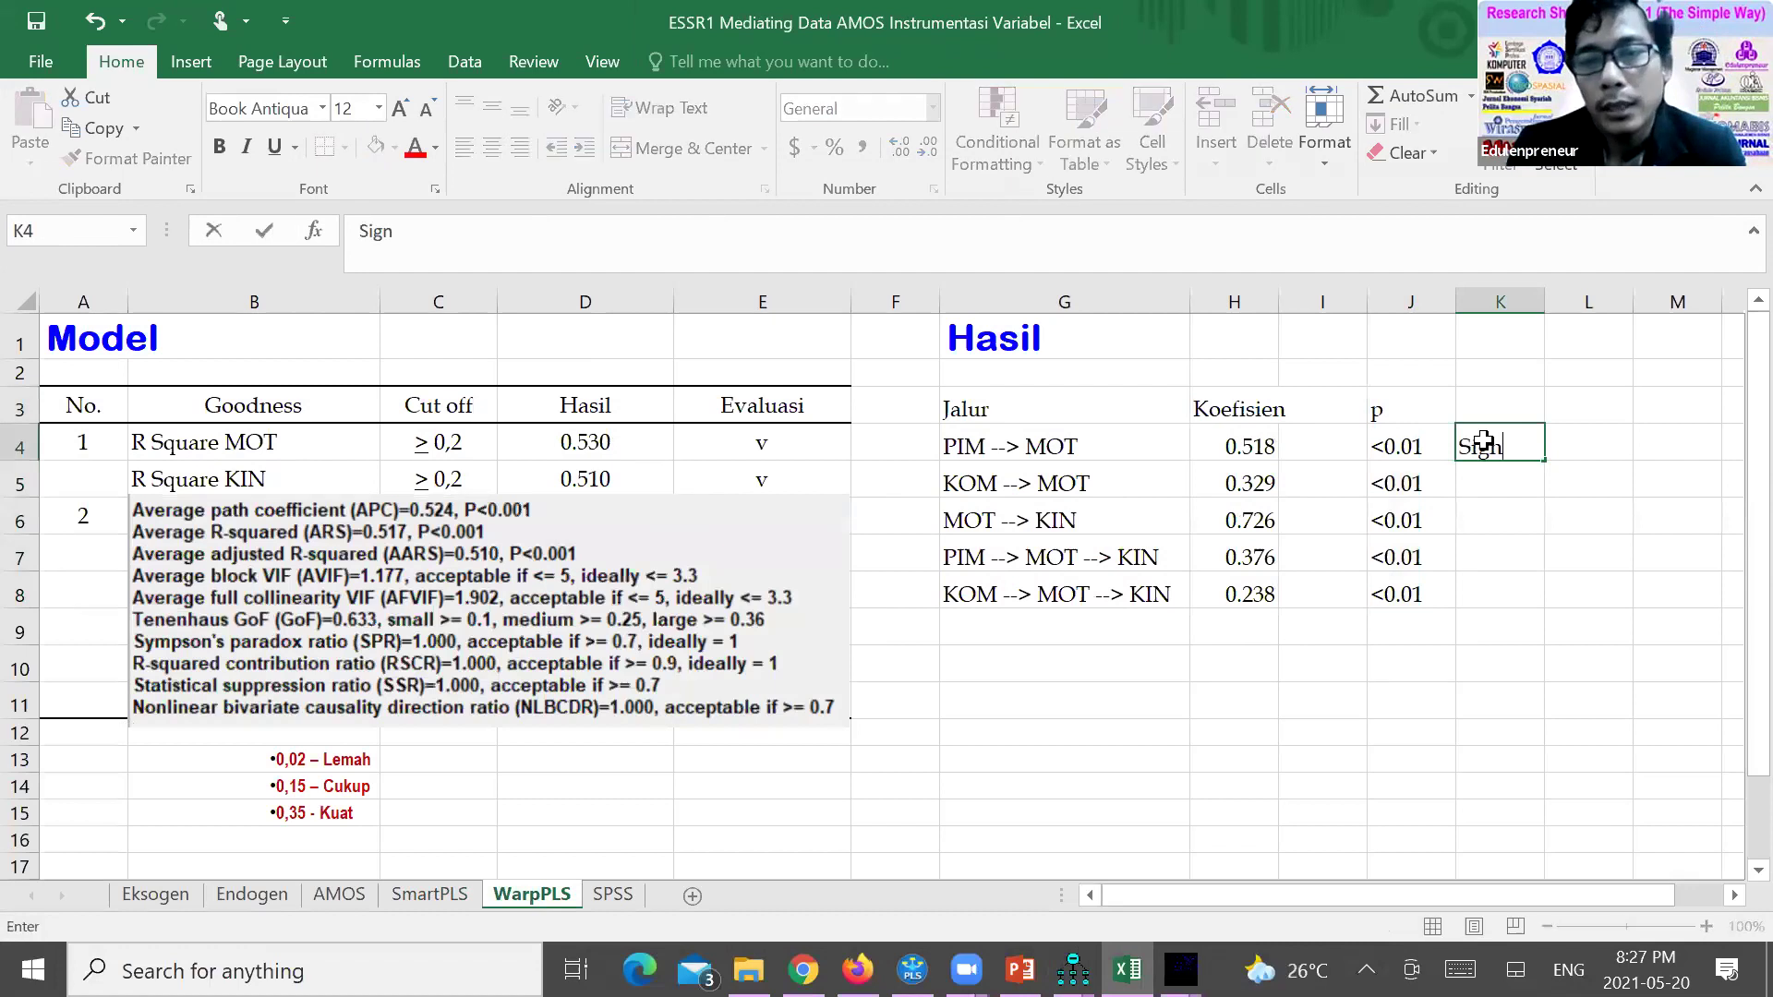
key("Return")
key("Up")
key("ctrl+c")
key("Down")
key("shift+Down")
key("shift+Down")
key("shift+Down")
key("ctrl+v")
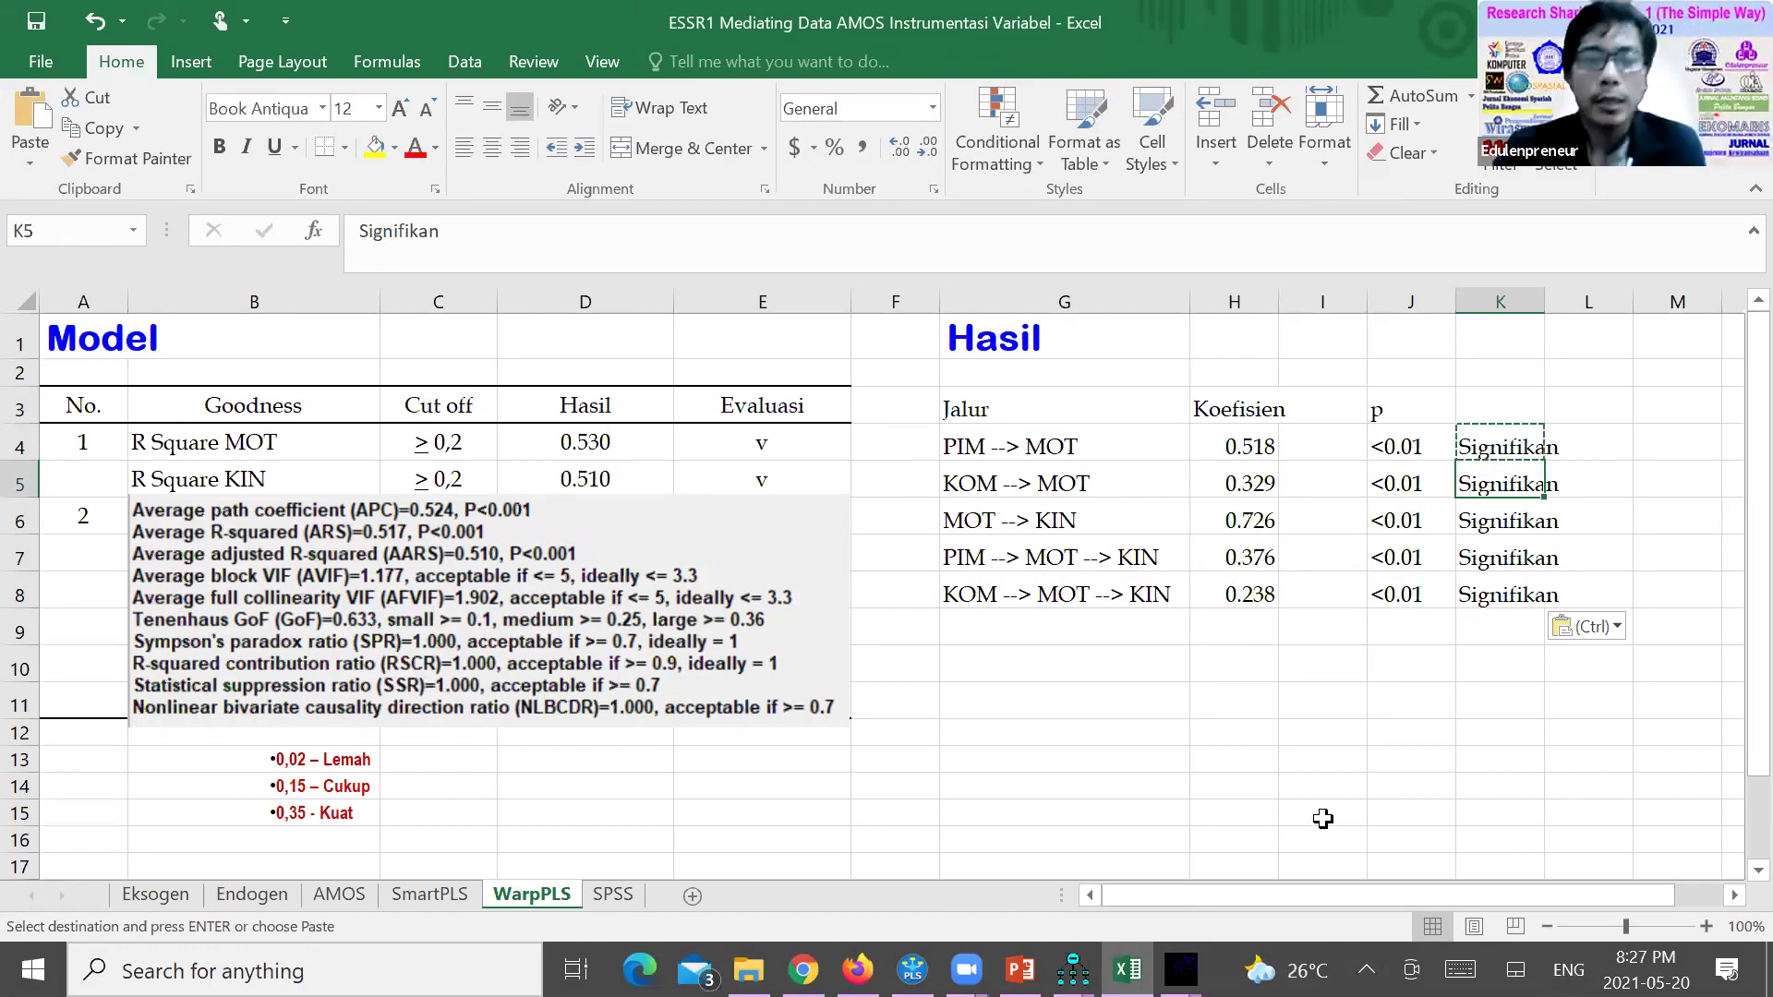
key("Down")
key("Down")
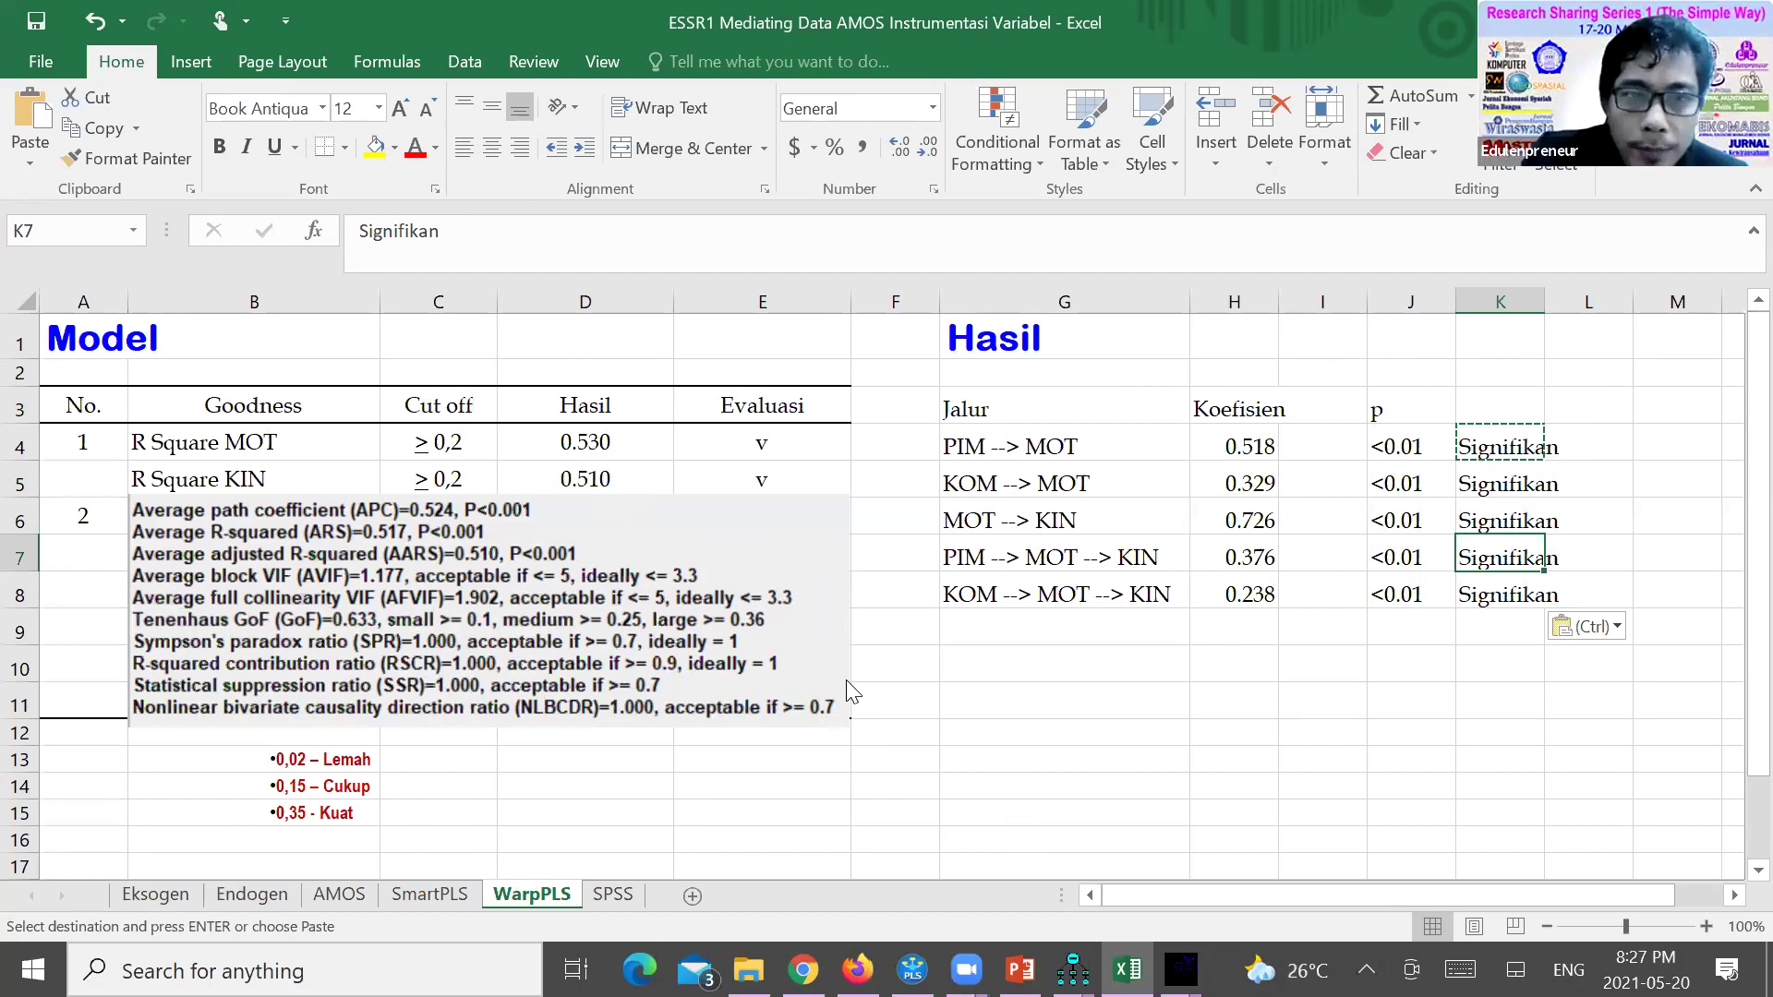
Switch to File Explorer, open ESSR1 Mediating Data SPSS in SPSS and show the composite variable columns PIM, KOM, MOT and KIN
key("alt+Tab")
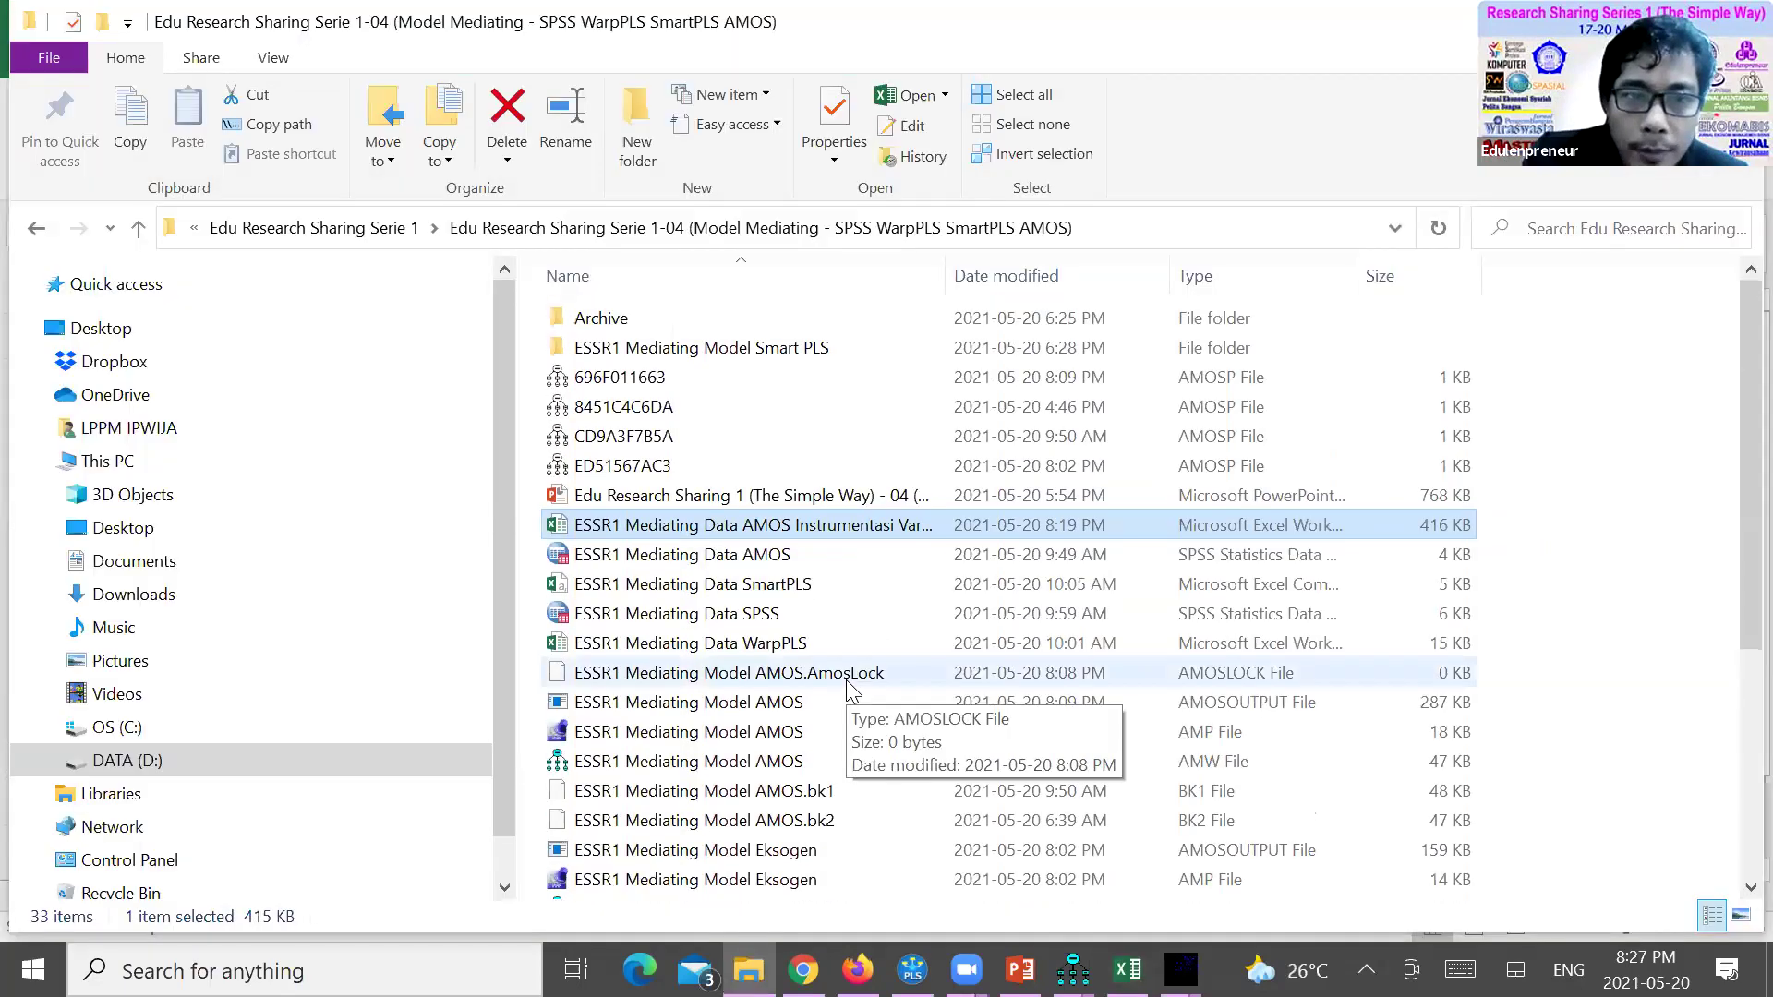
double_click(739, 617)
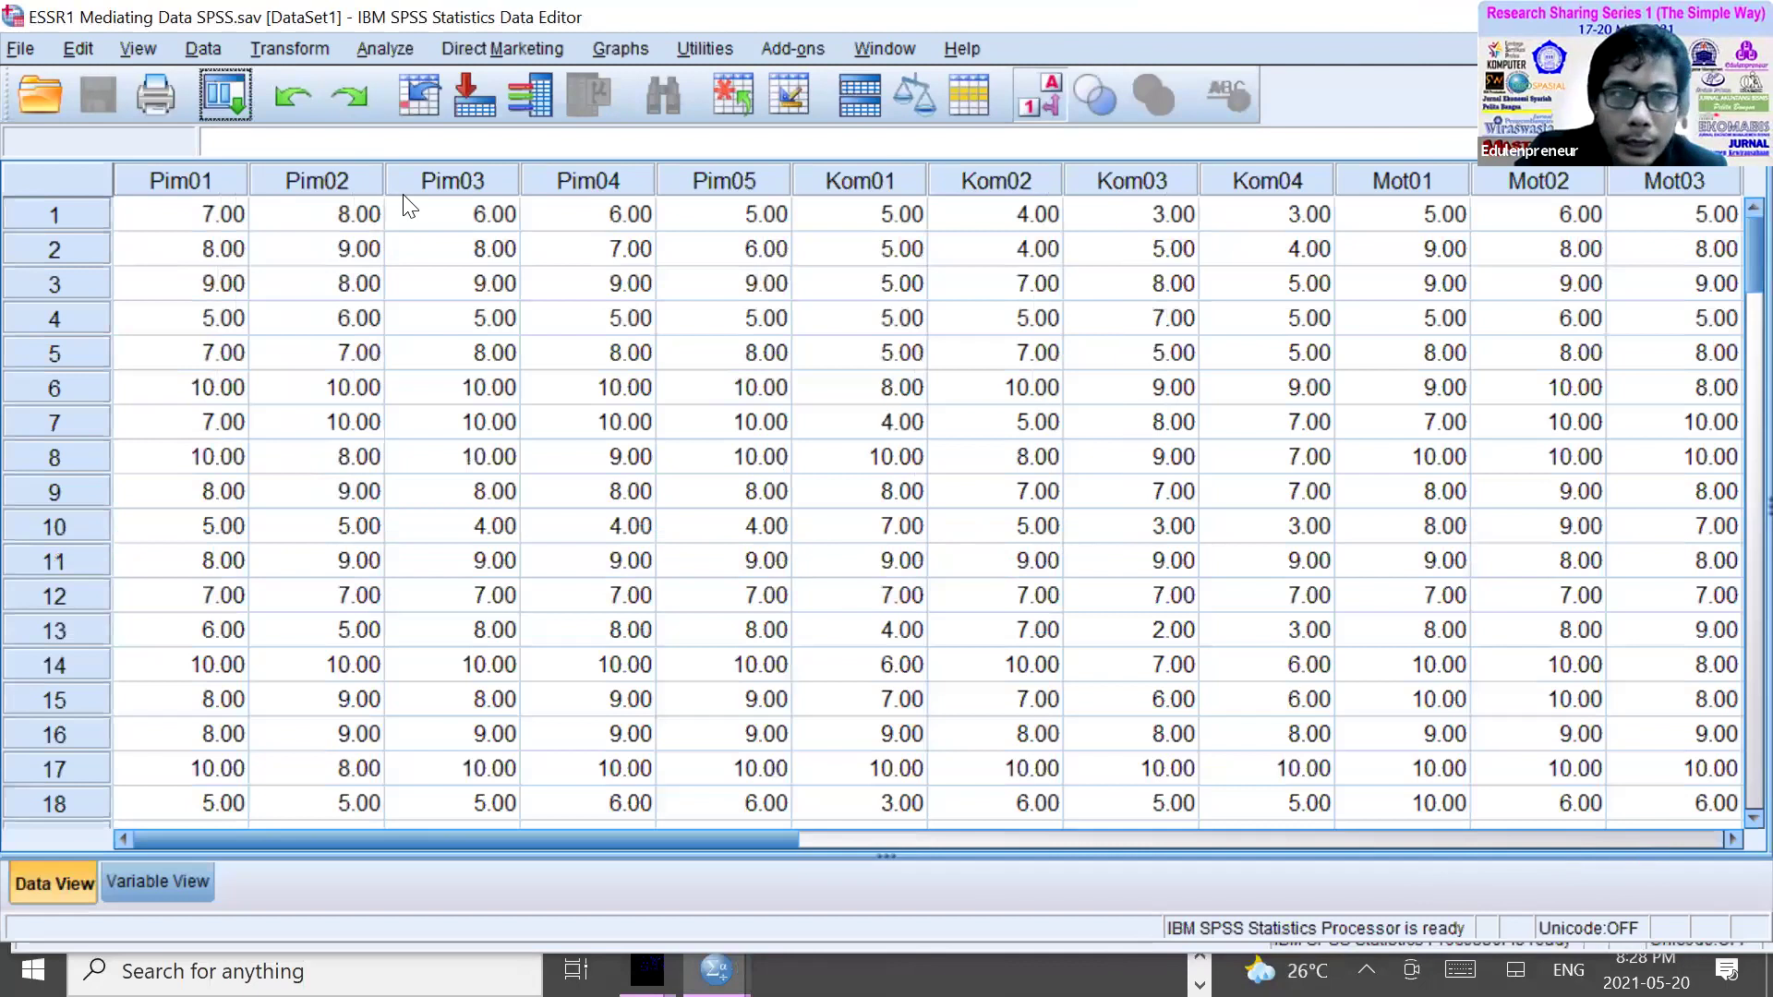
scroll(416, 176, "right", 15)
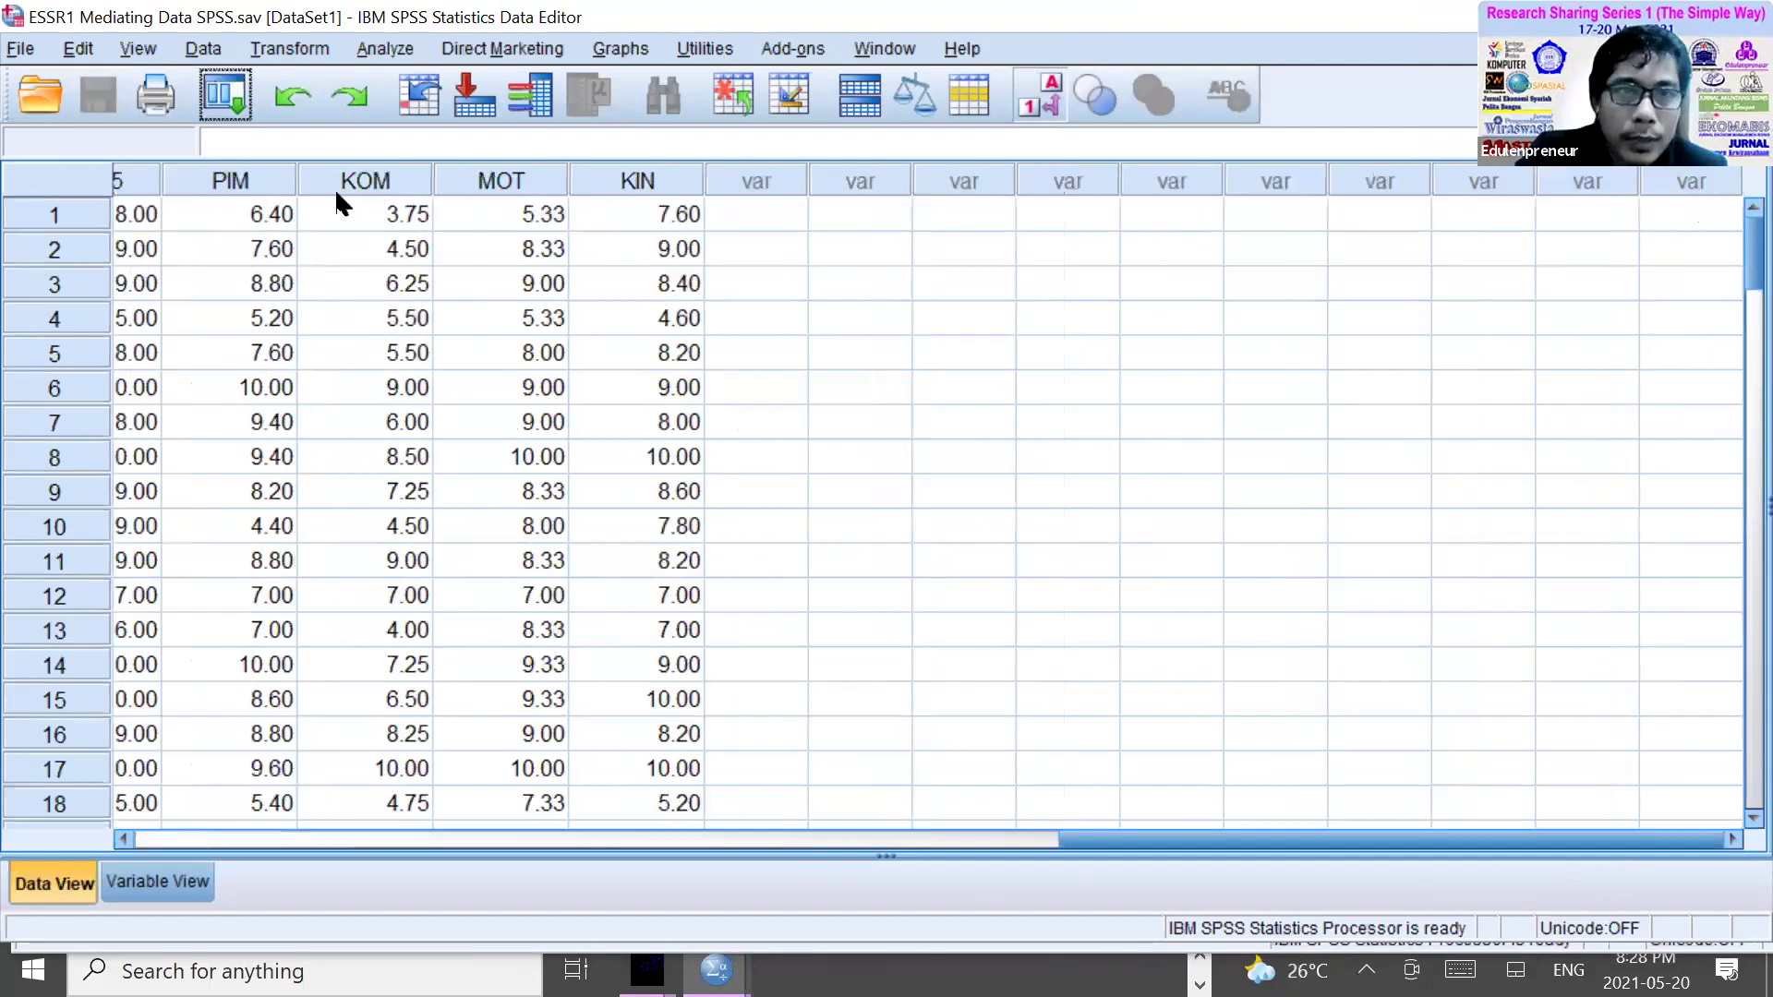
left_click(240, 179)
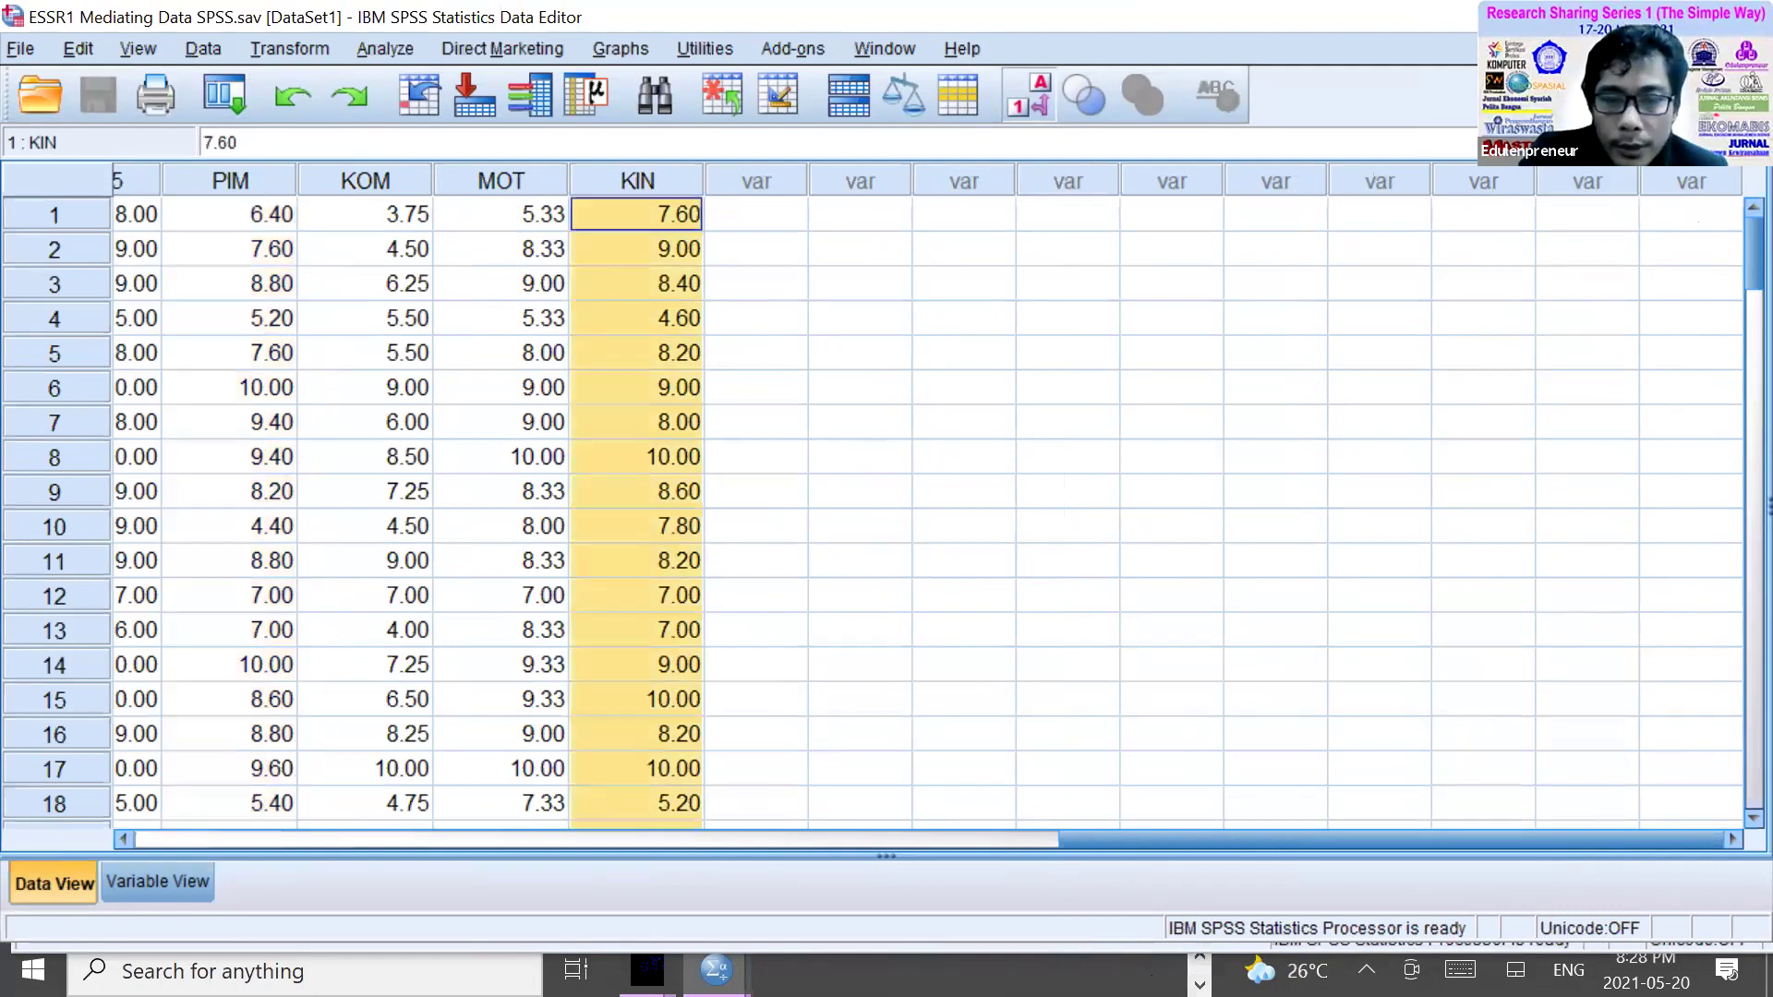
Review the mediating model's path diagrams in Amos and WarpPLS, and return to the SPSS data editor
left_click(1613, 16)
left_click(1200, 957)
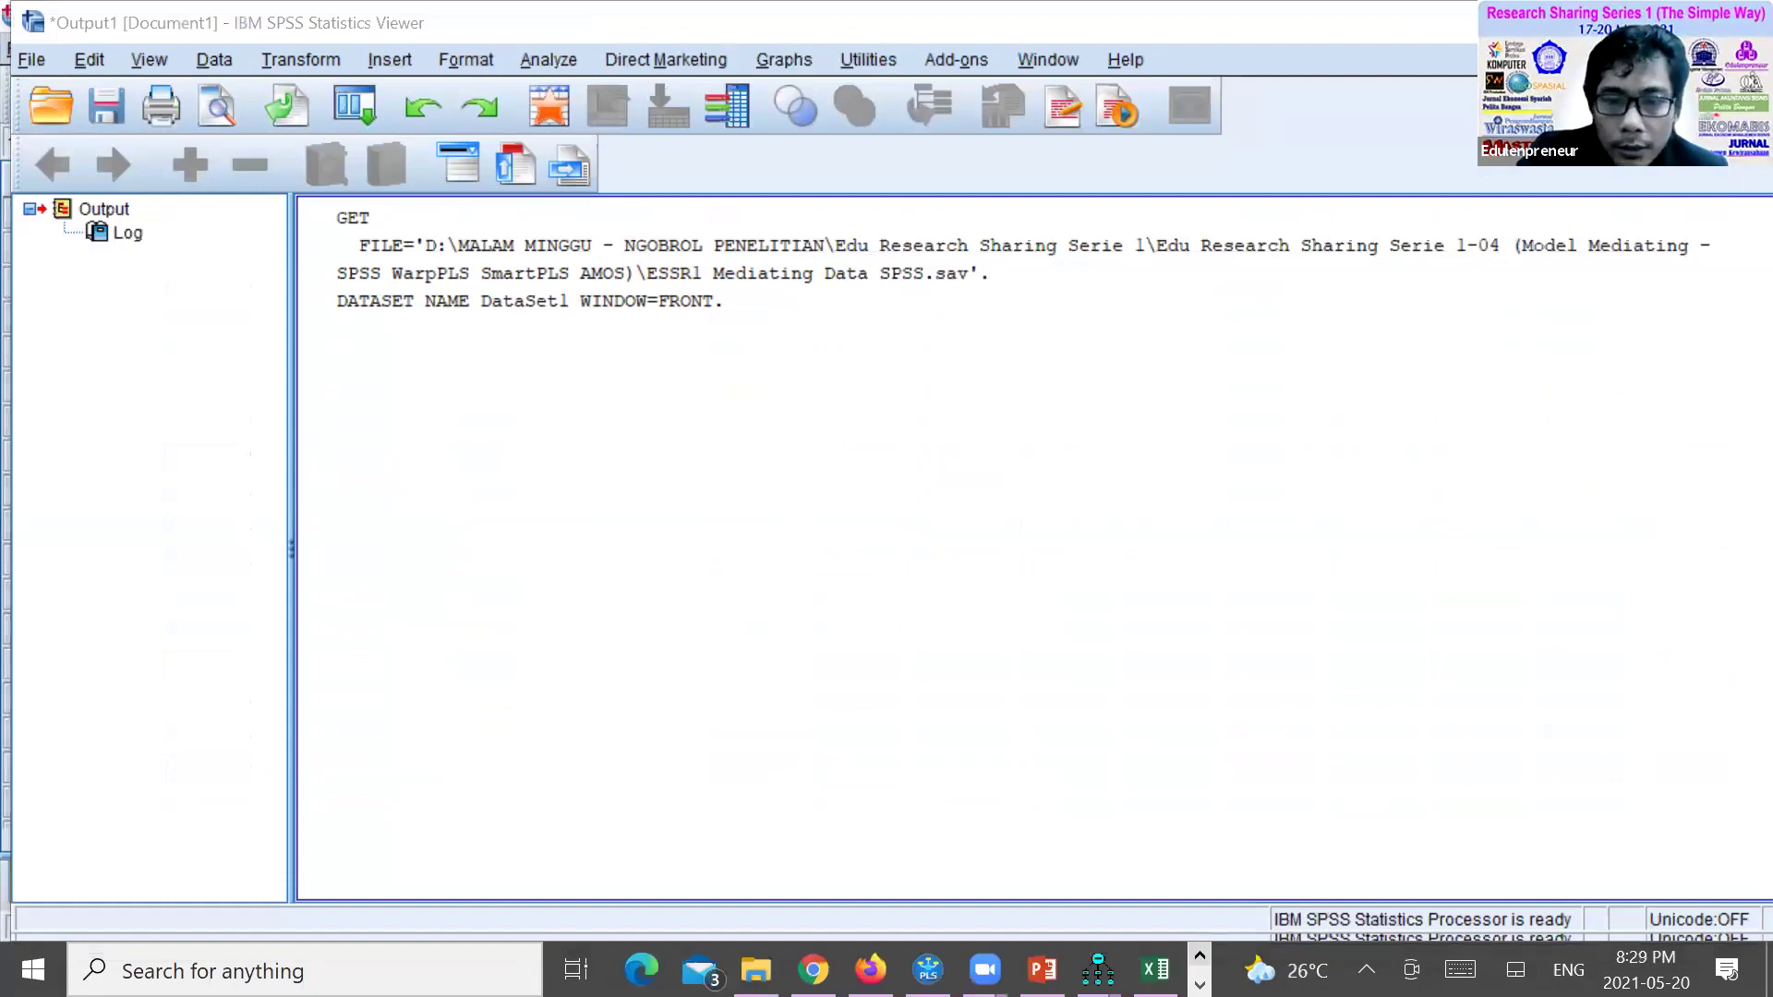
mouse_move(1096, 969)
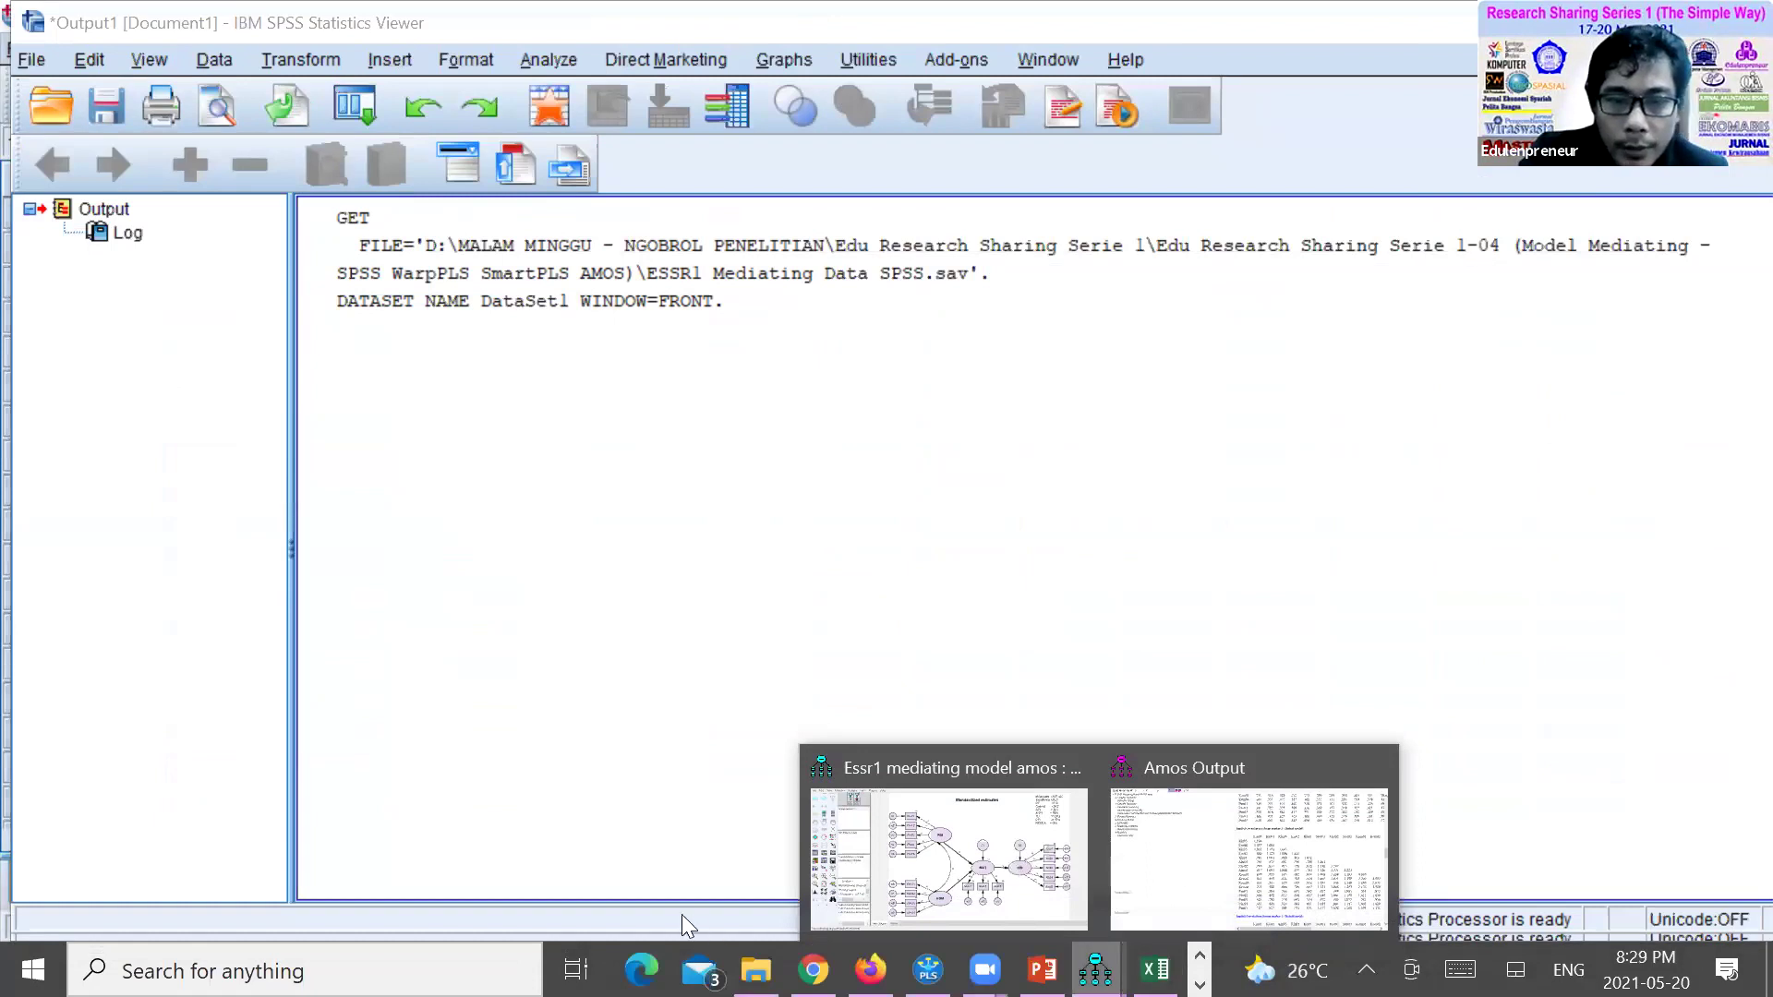
left_click(950, 859)
left_click(1200, 985)
mouse_move(647, 970)
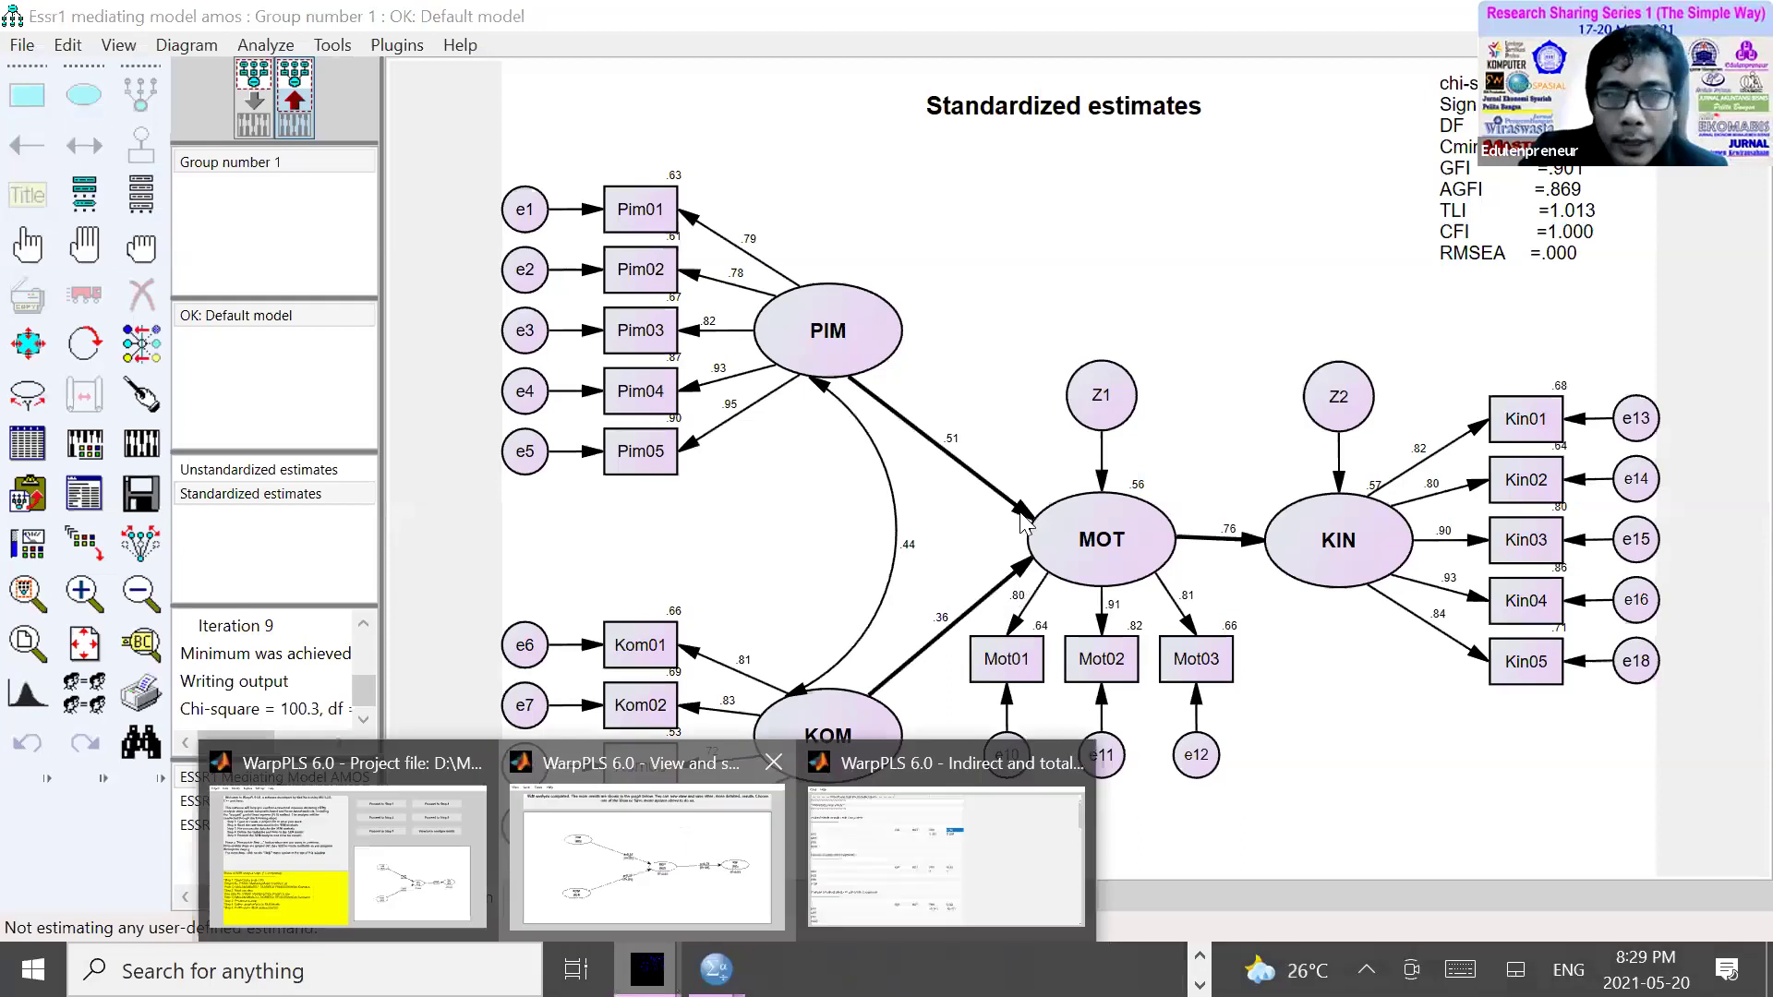
left_click(646, 854)
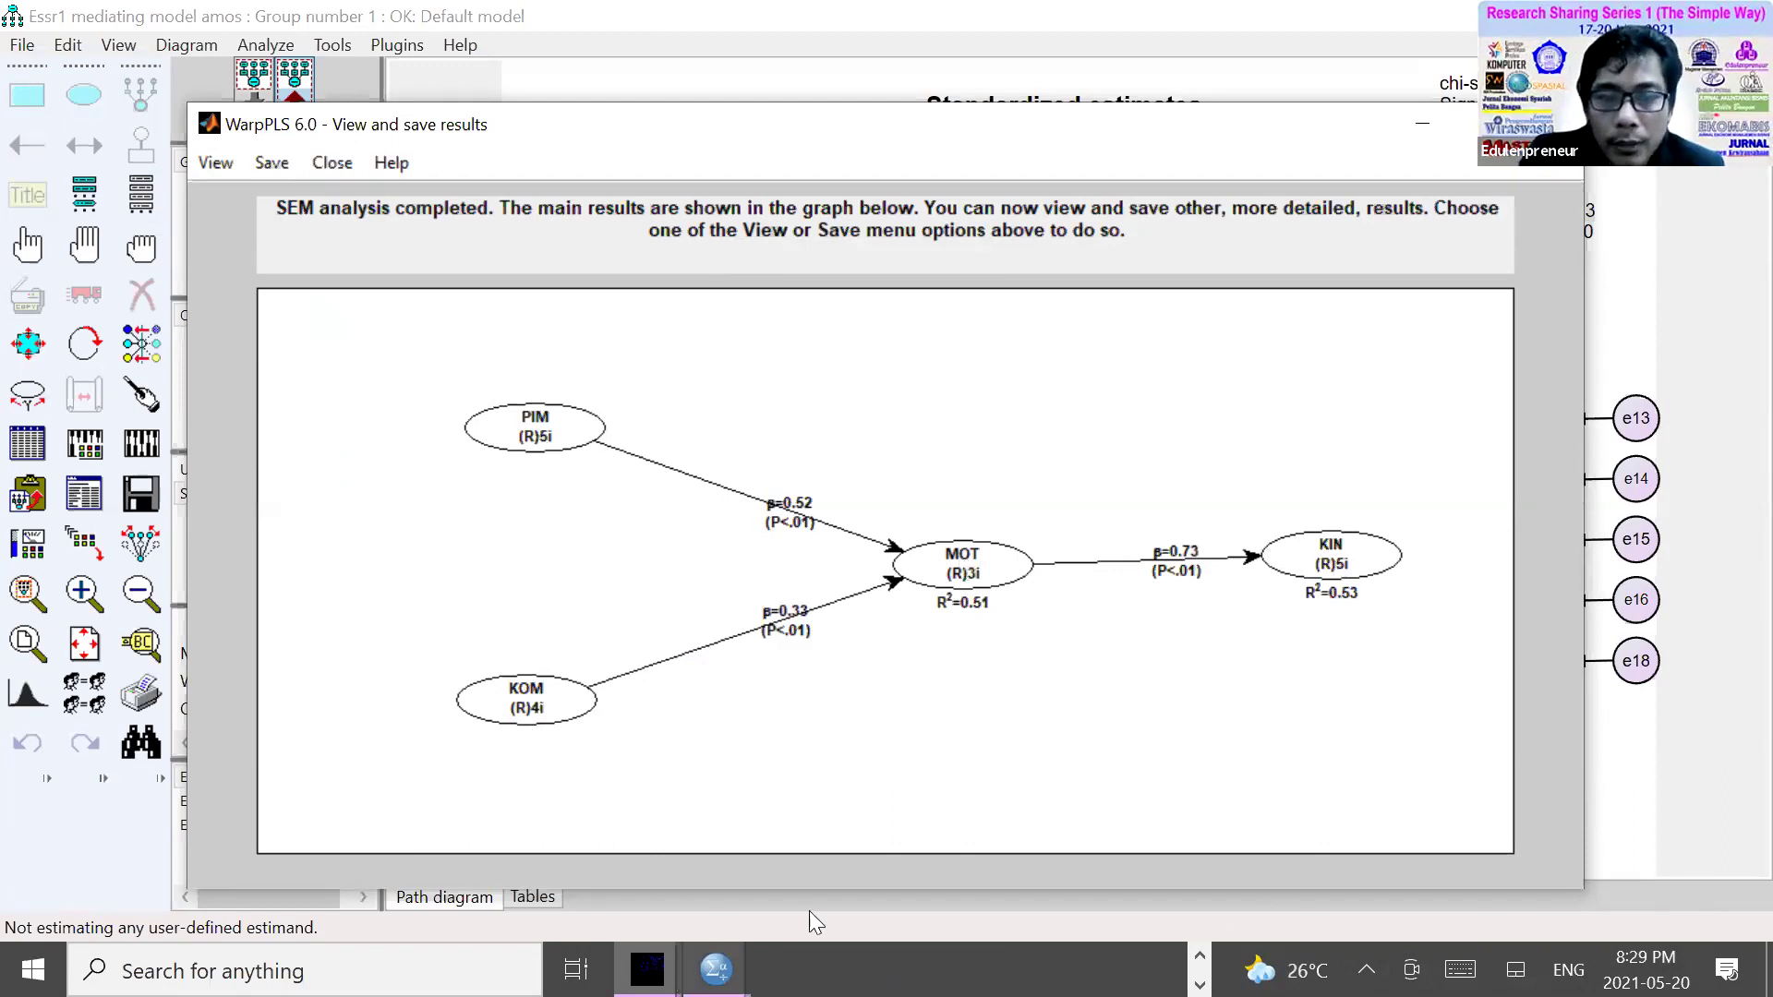
mouse_move(717, 970)
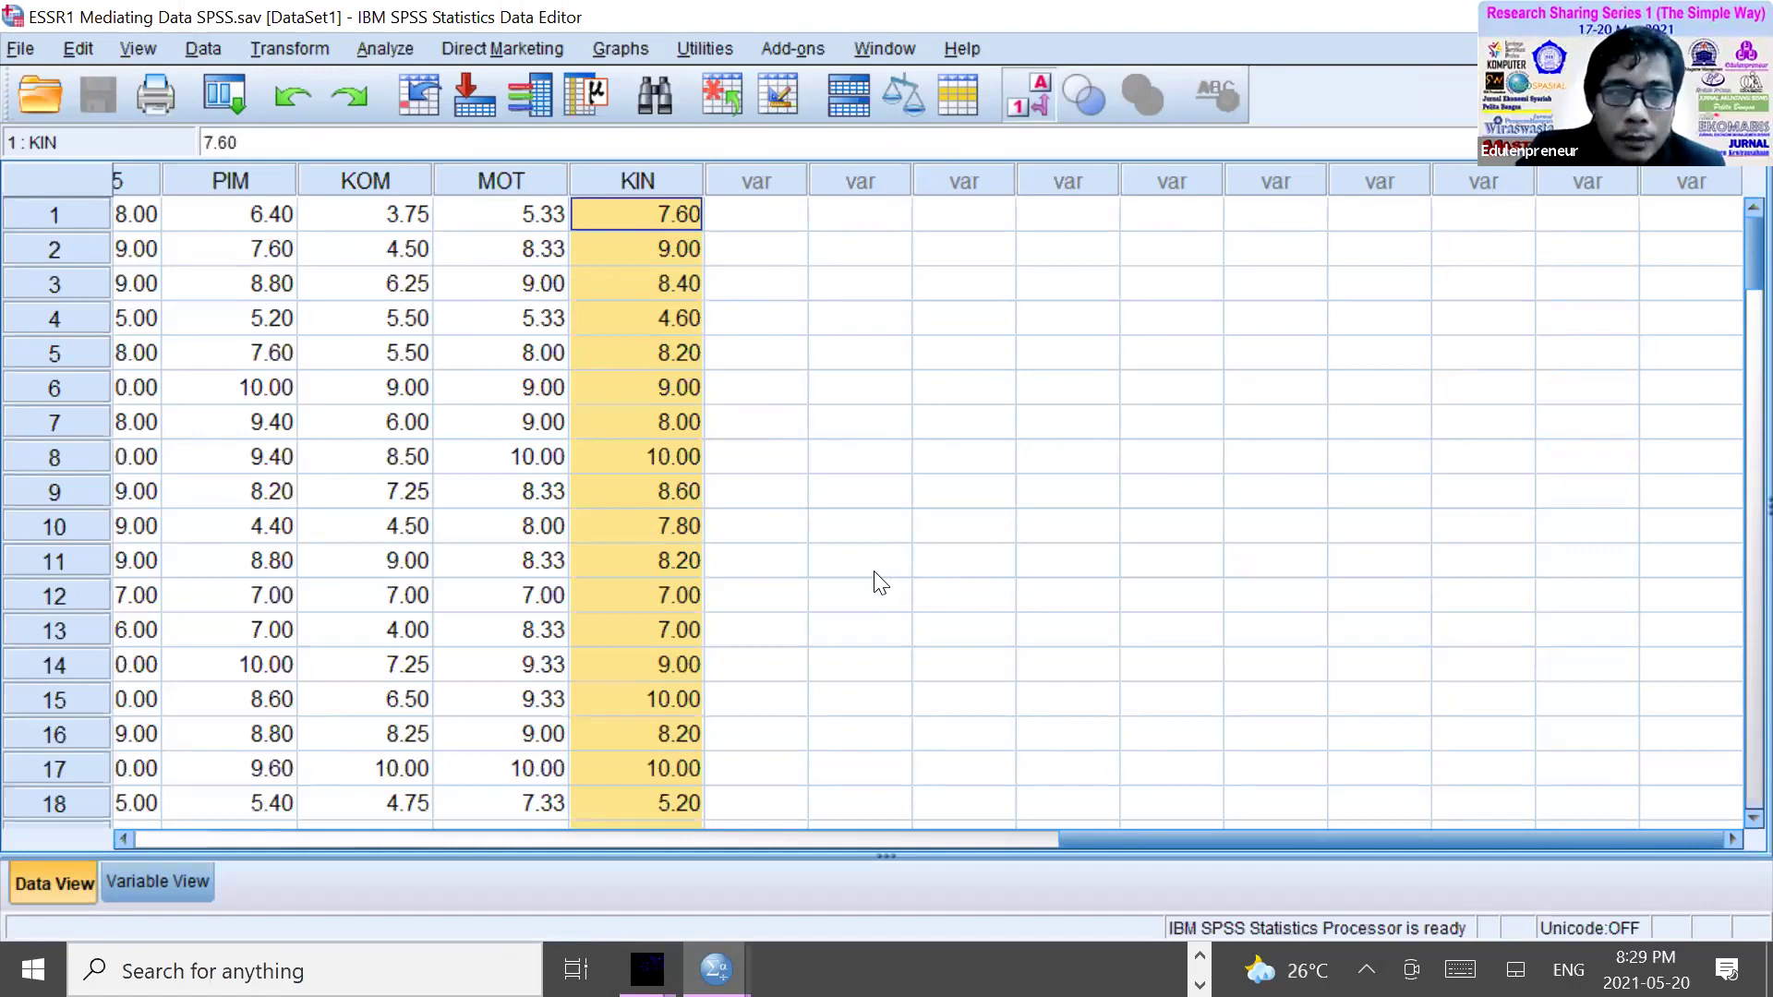
left_click(696, 820)
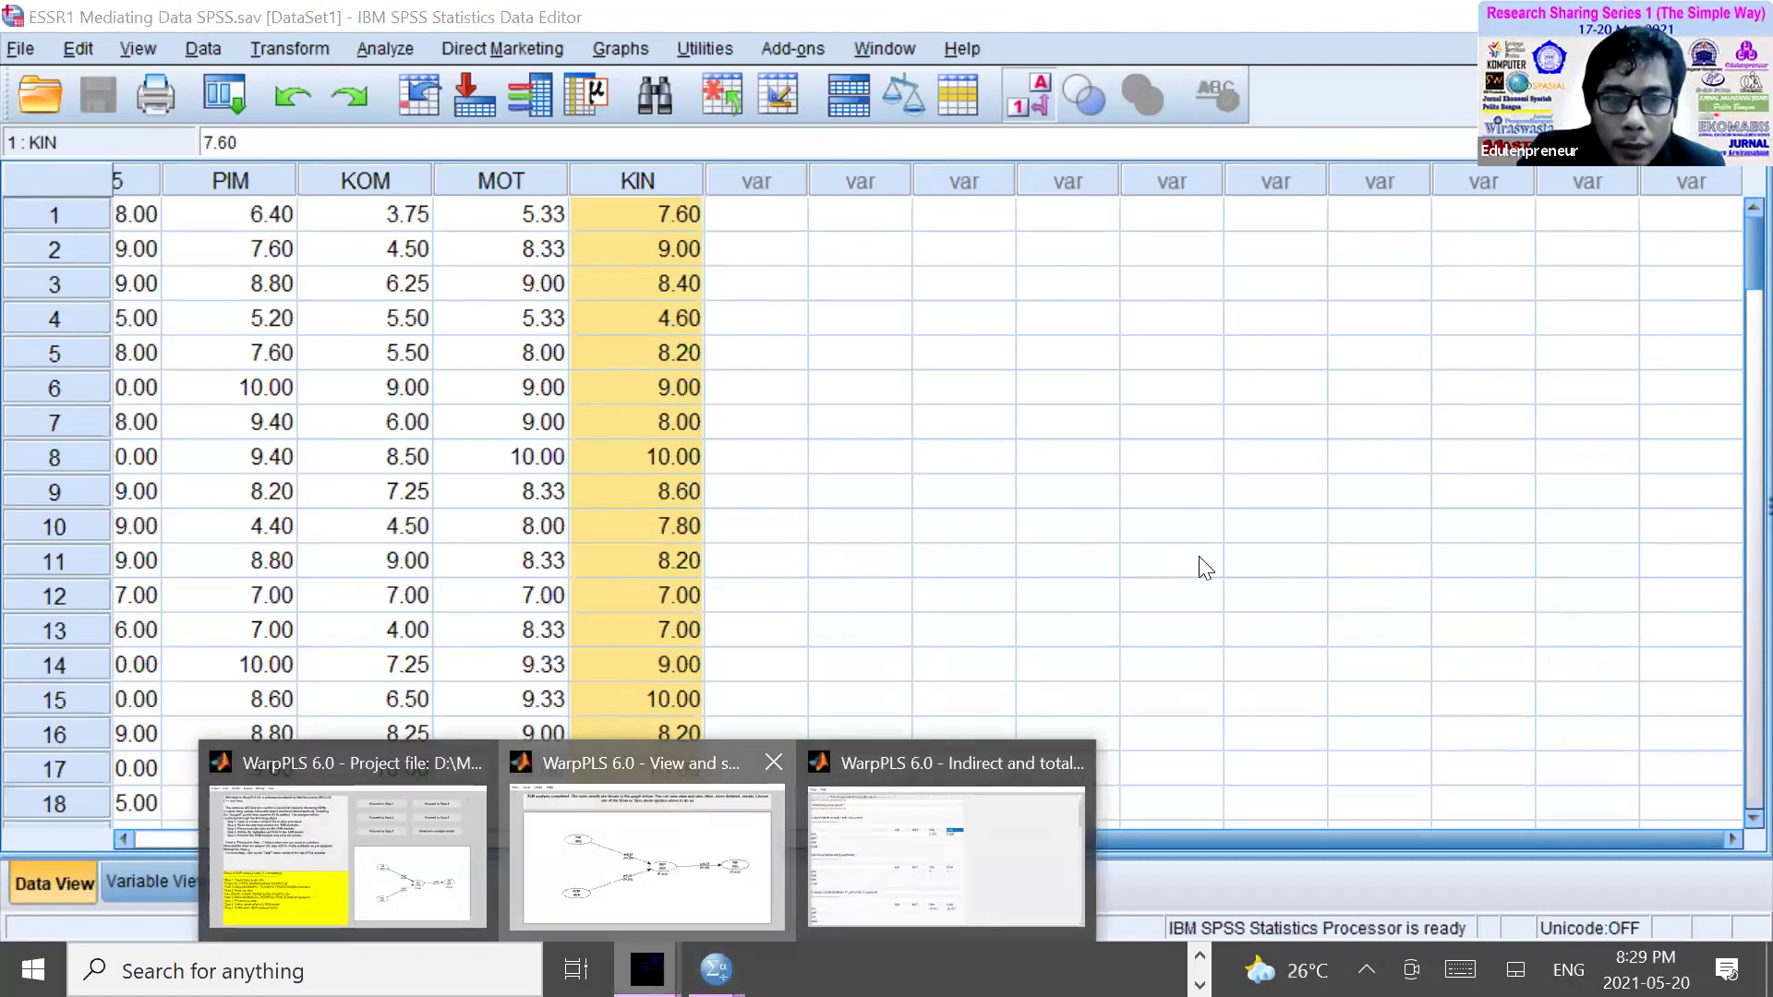
left_click(648, 855)
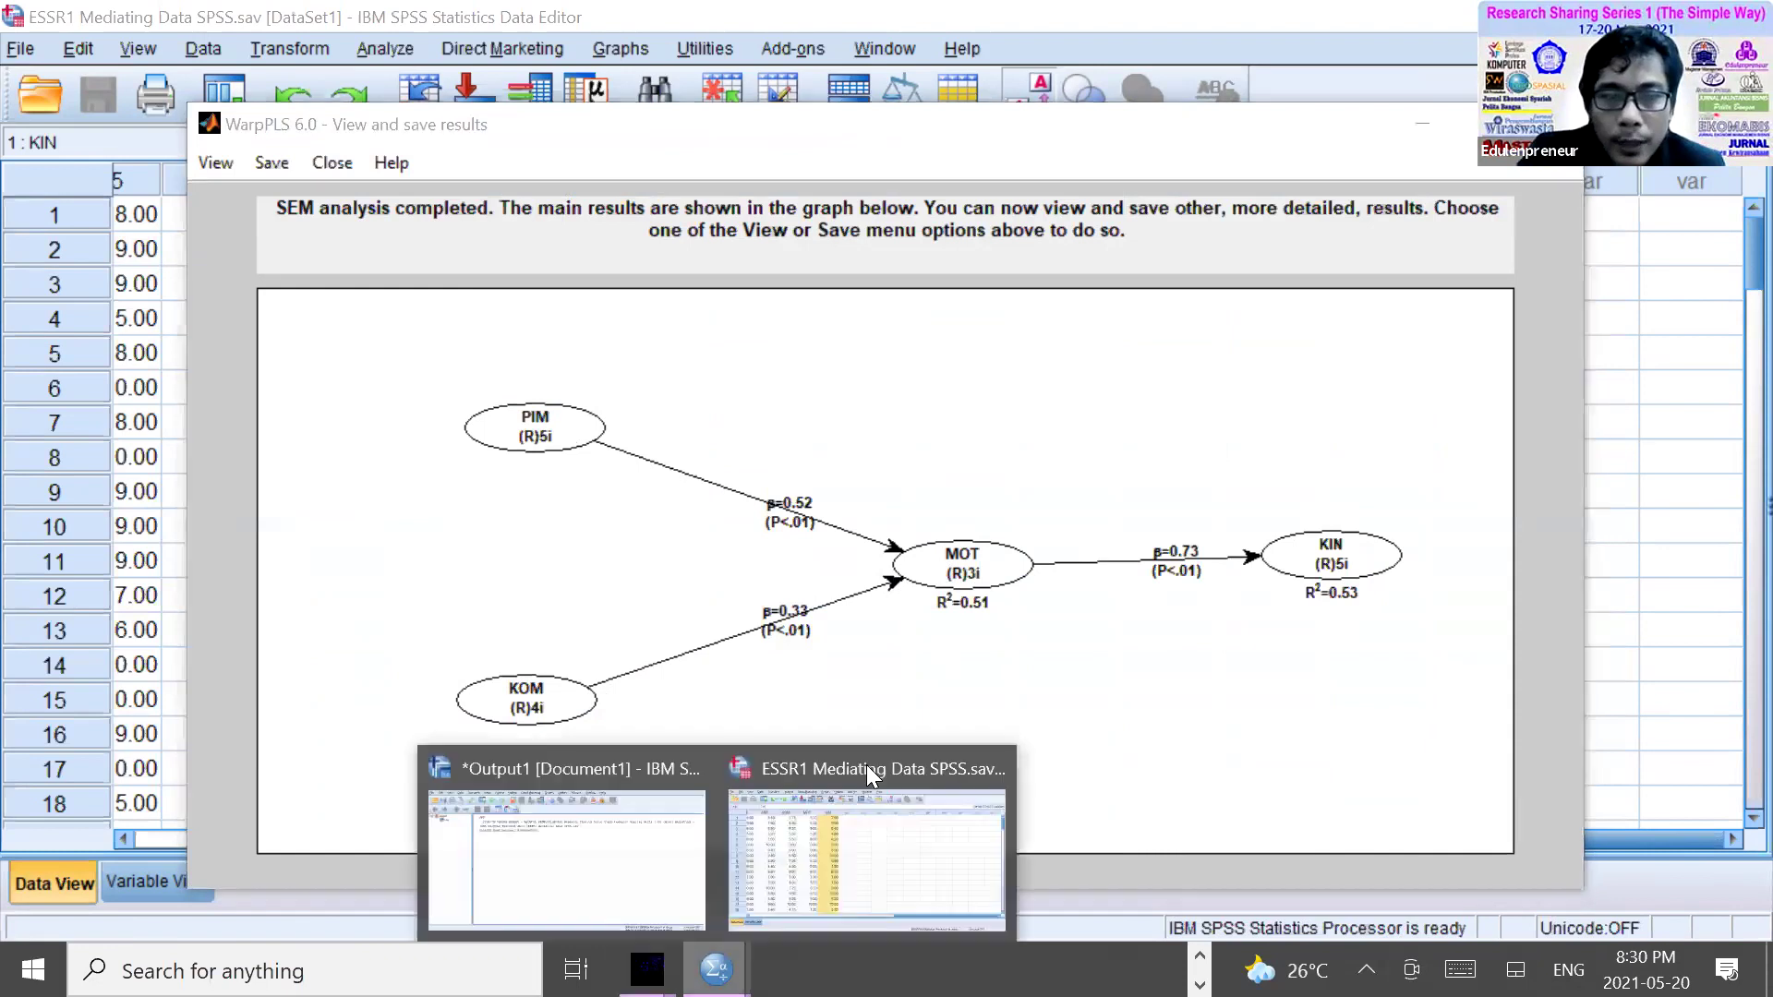
left_click(864, 836)
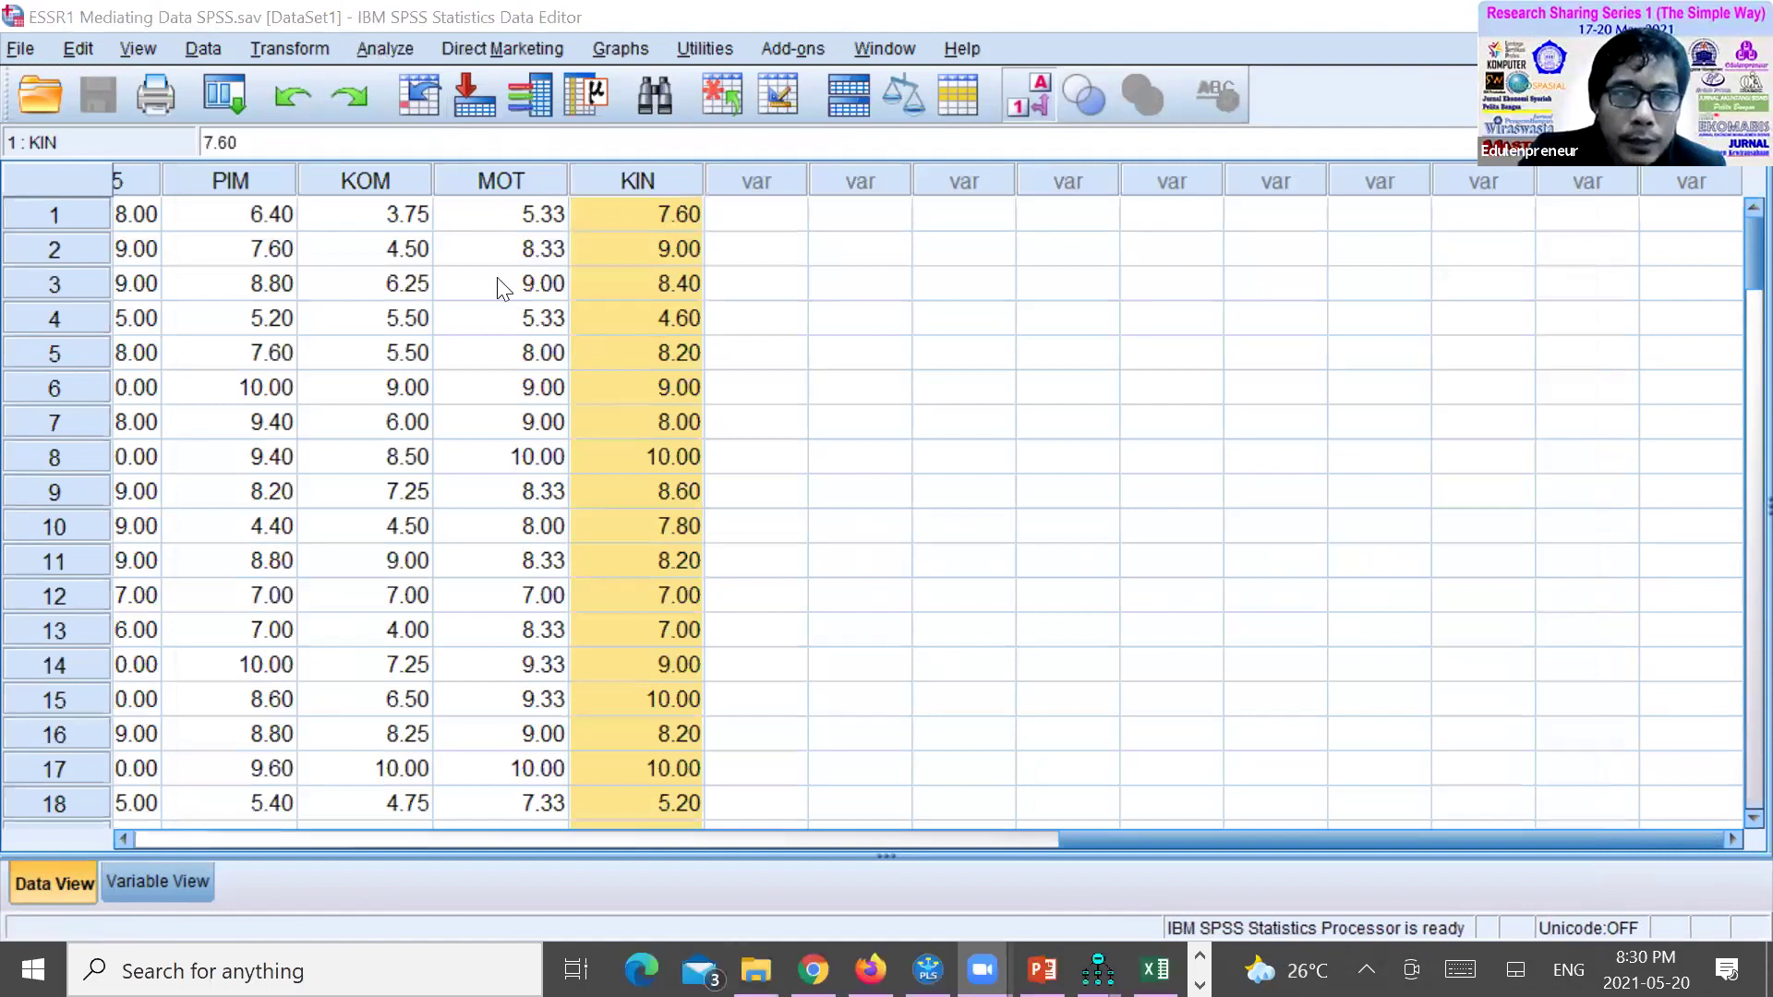
Run a linear regression with MOT as dependent and PIM and KOM as independent variables, and review its ANOVA and coefficients tables
key("alt+a")
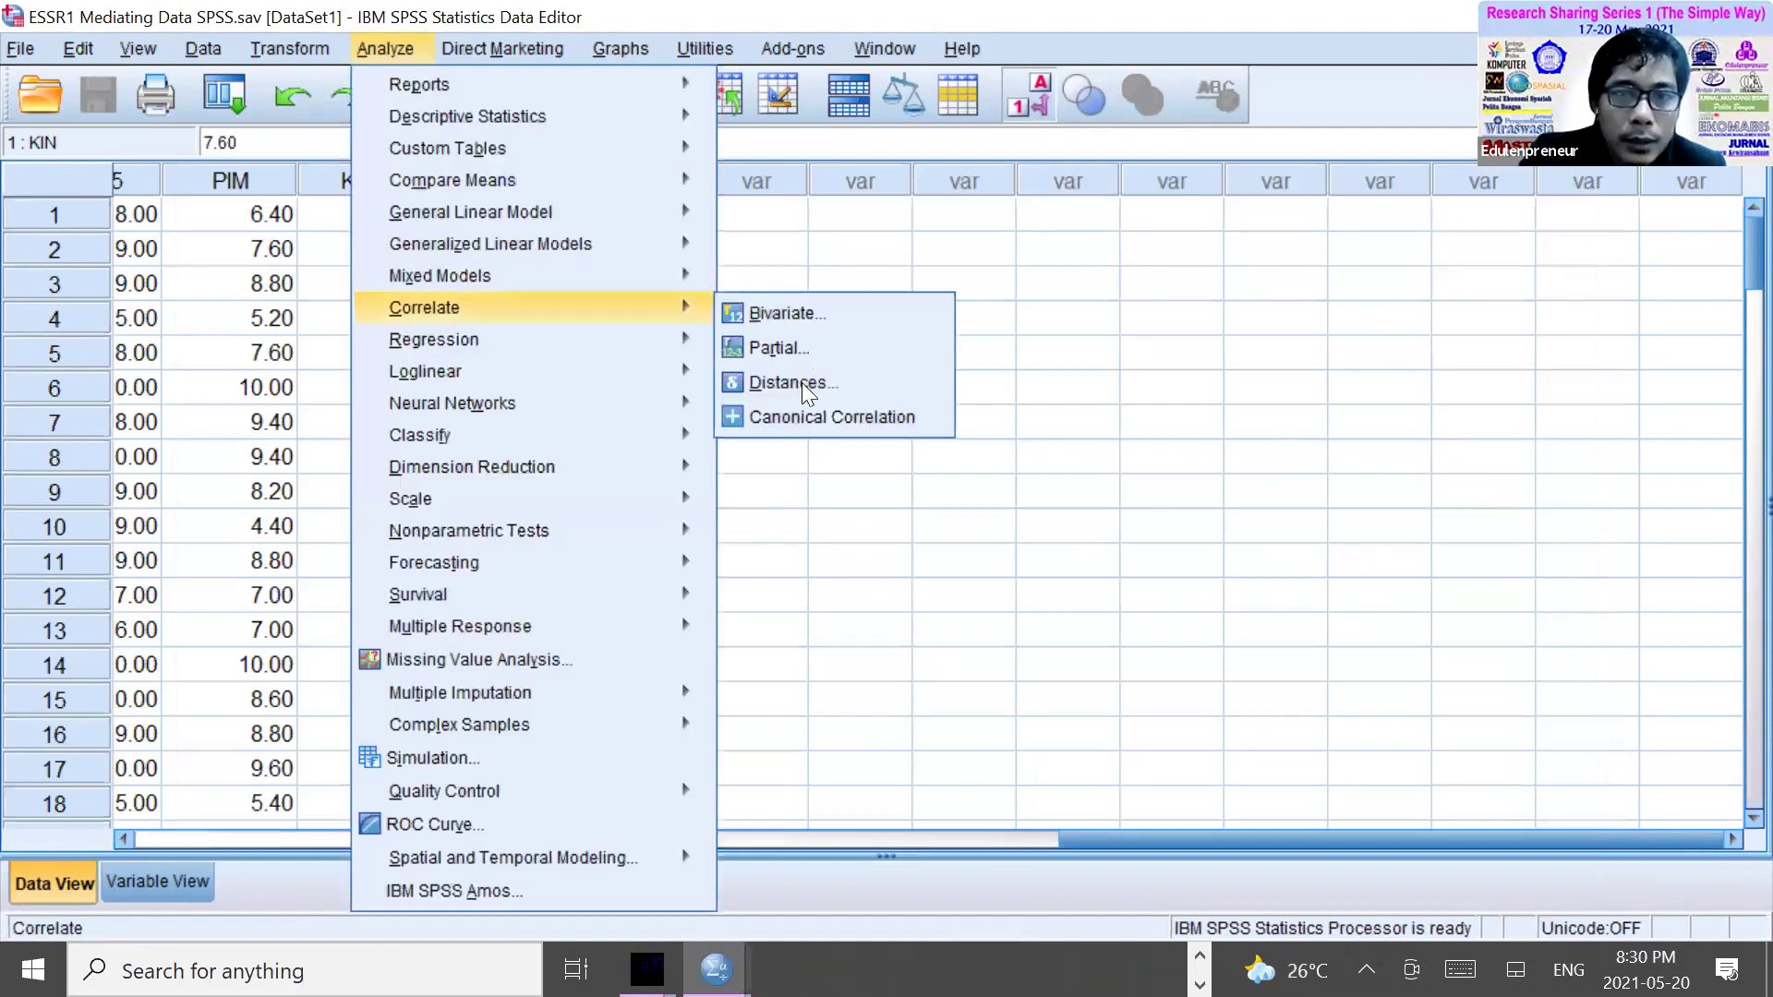
mouse_move(536, 340)
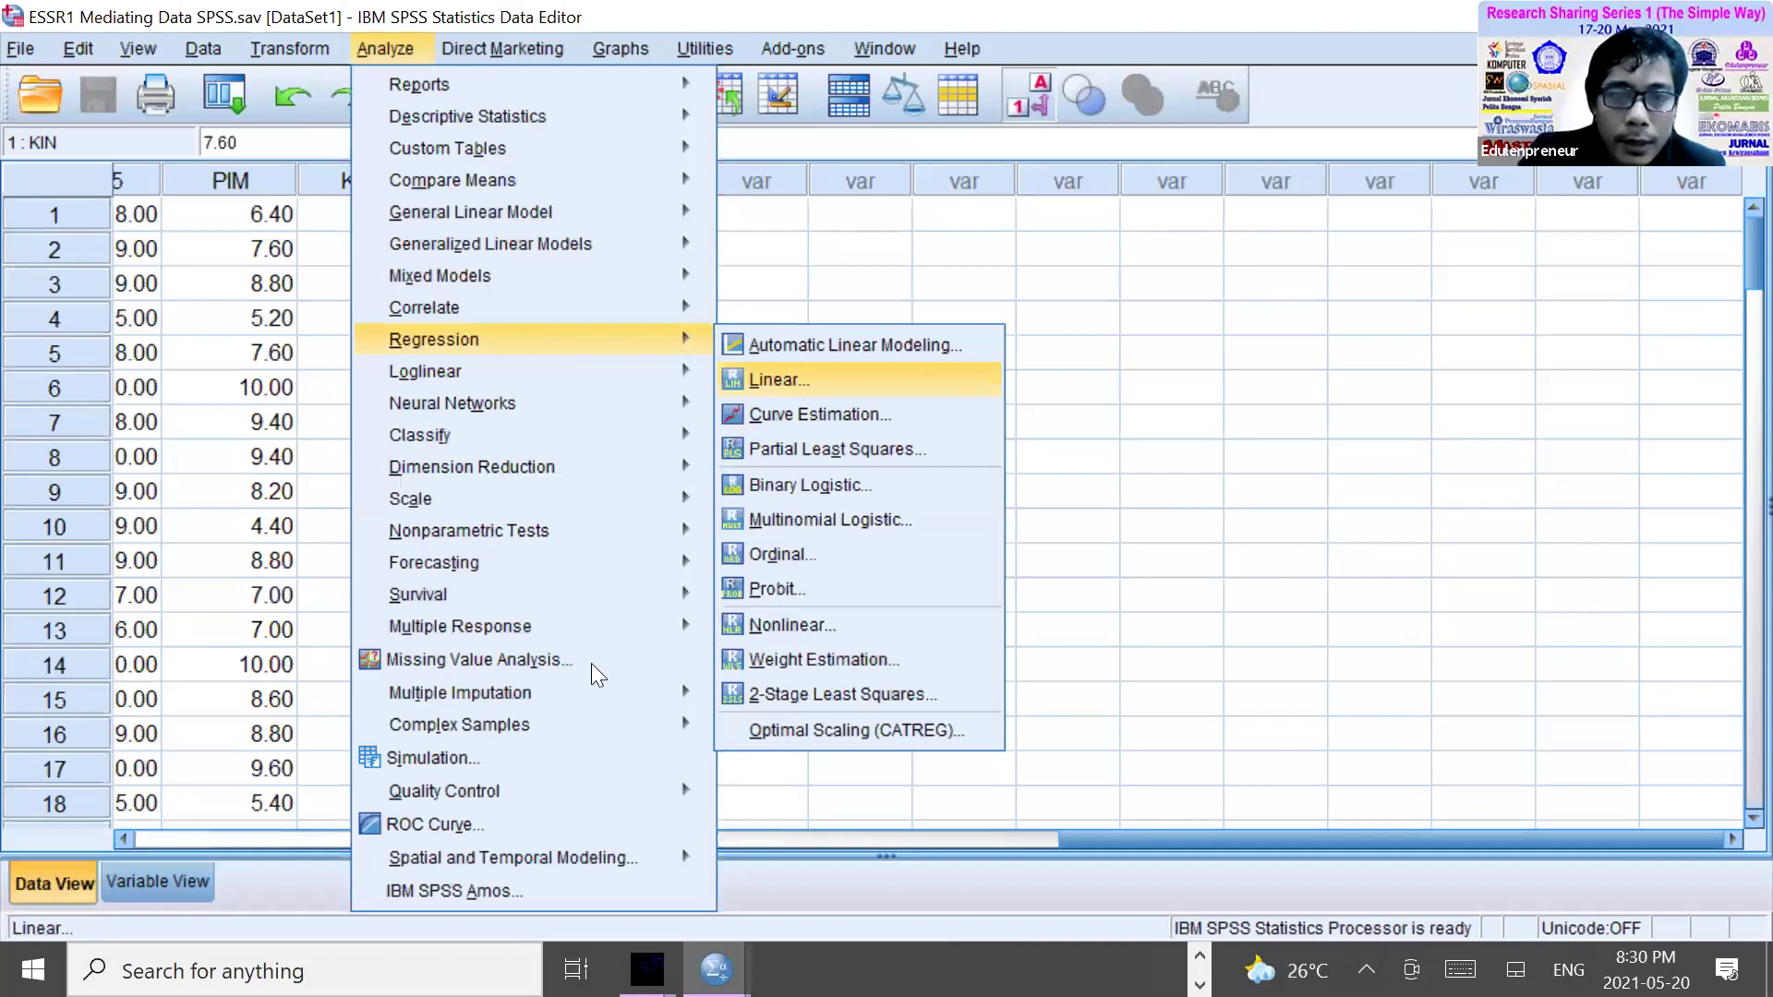
left_click(811, 239)
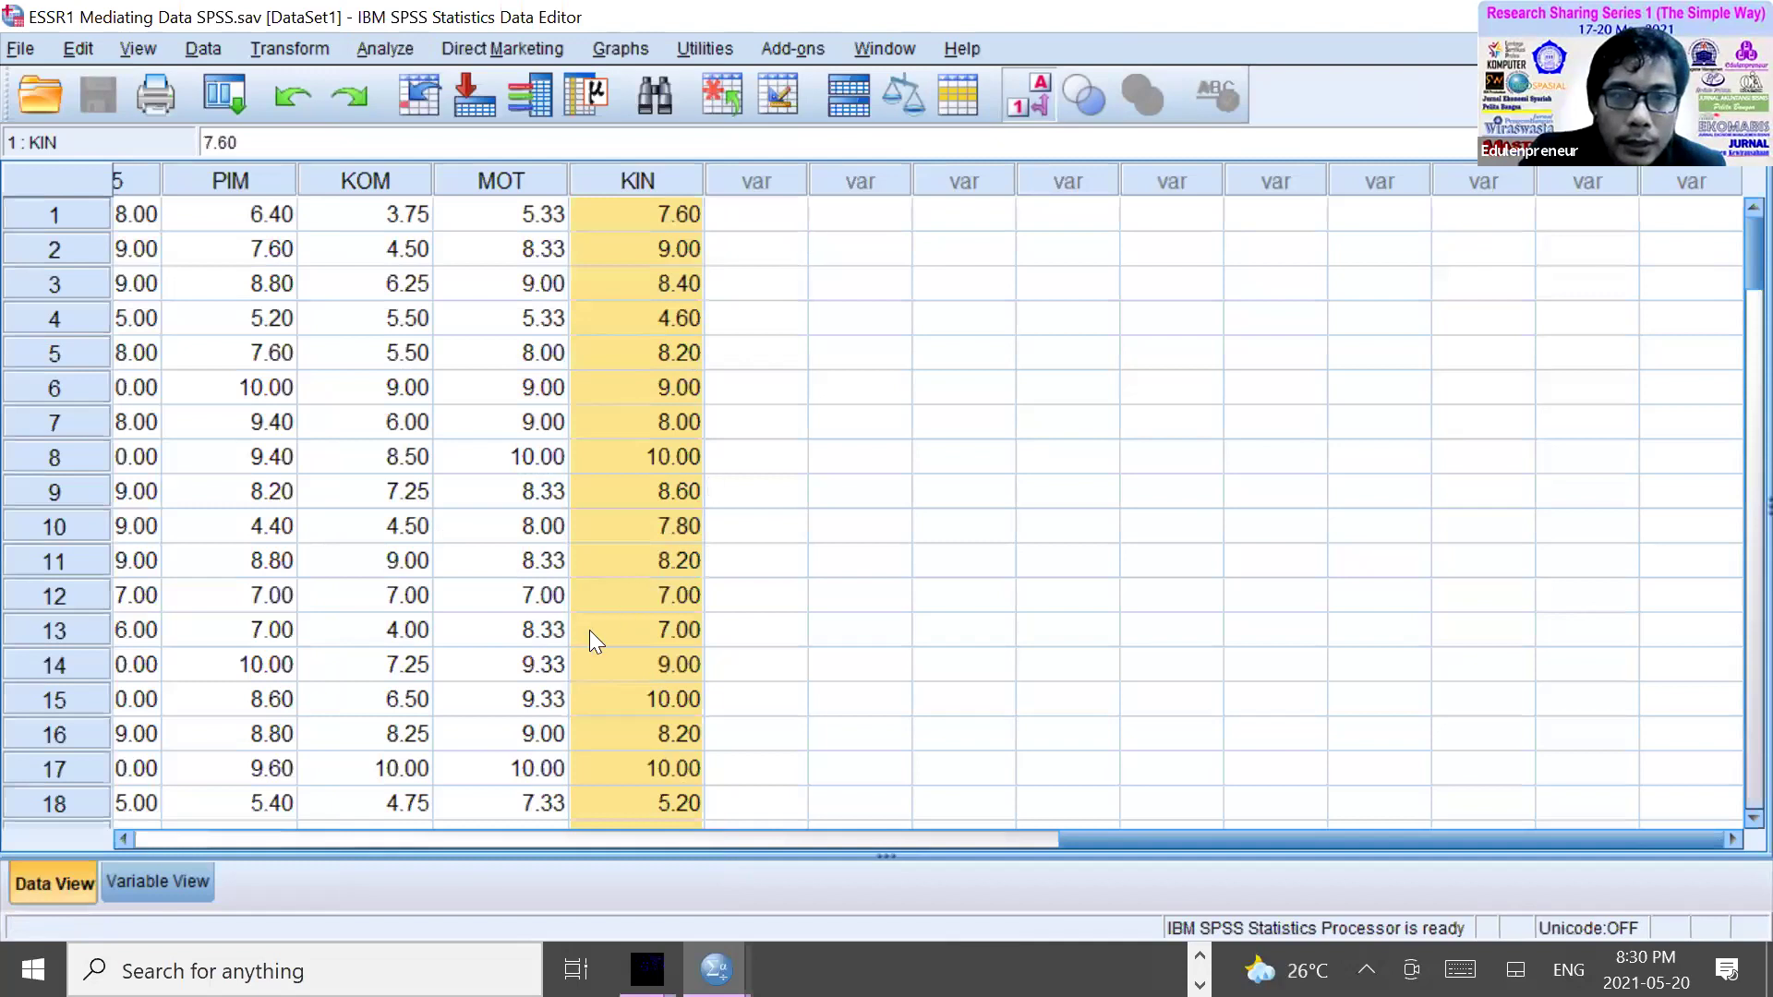
double_click(600, 667)
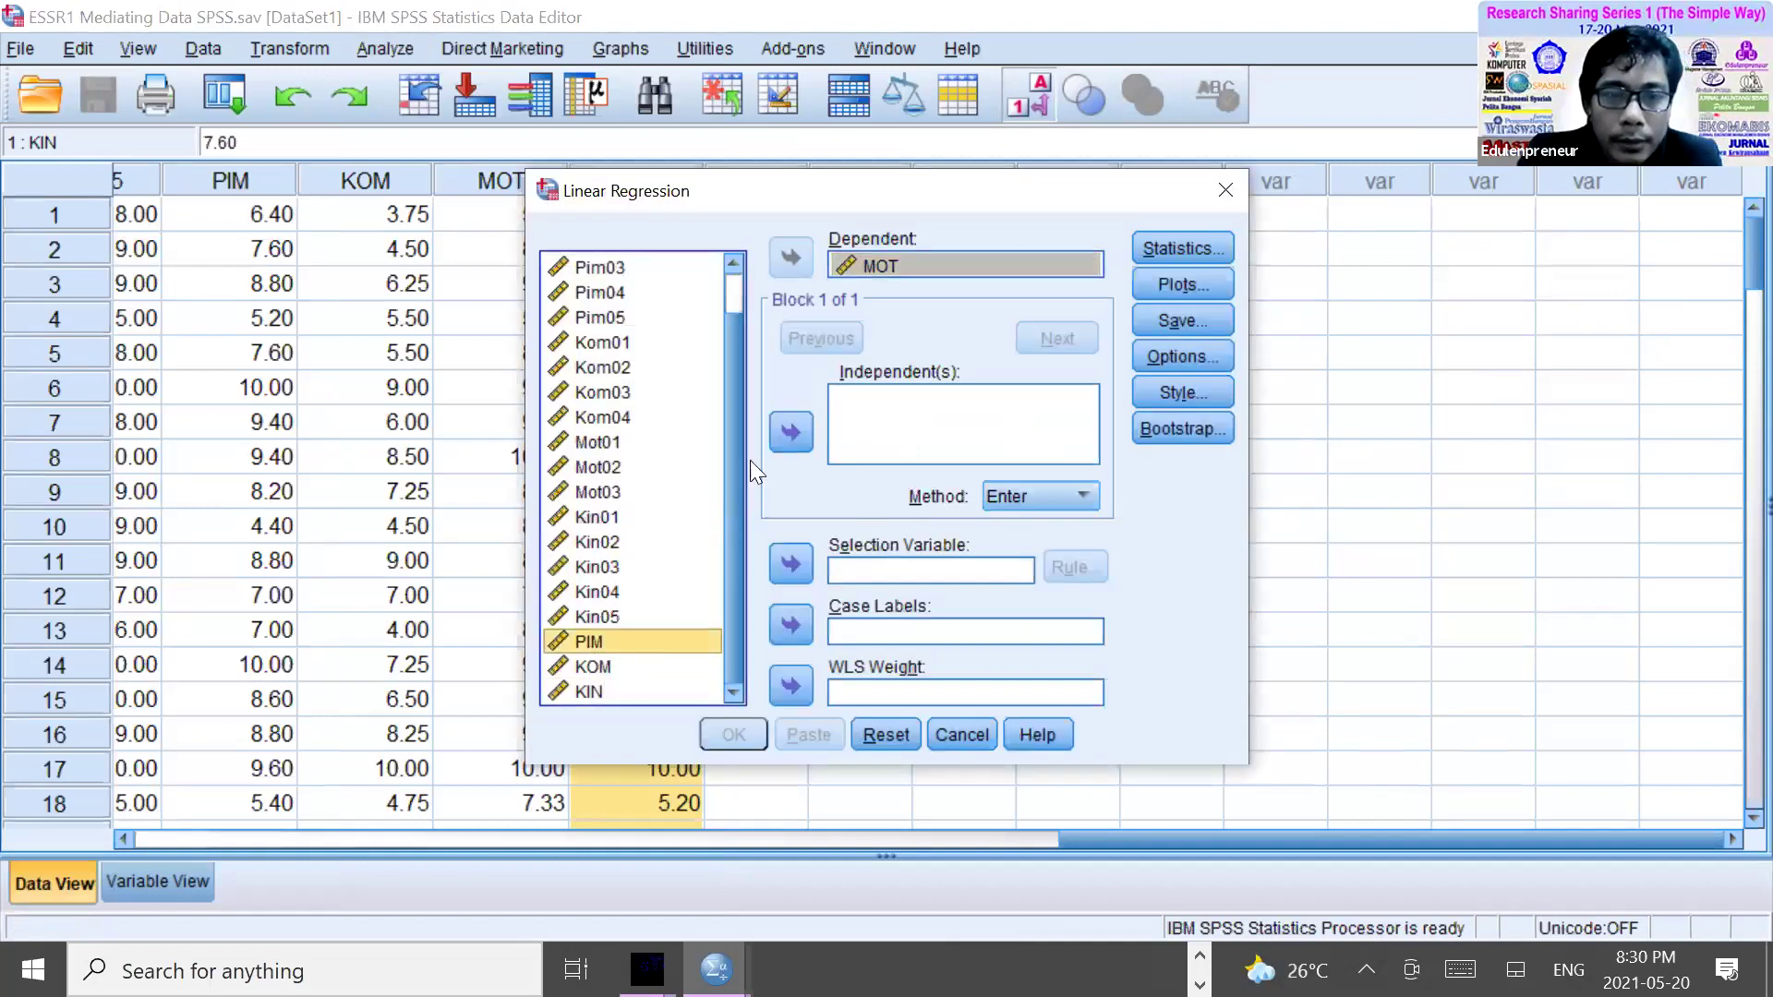
left_click(593, 667, "shift")
left_click(791, 432)
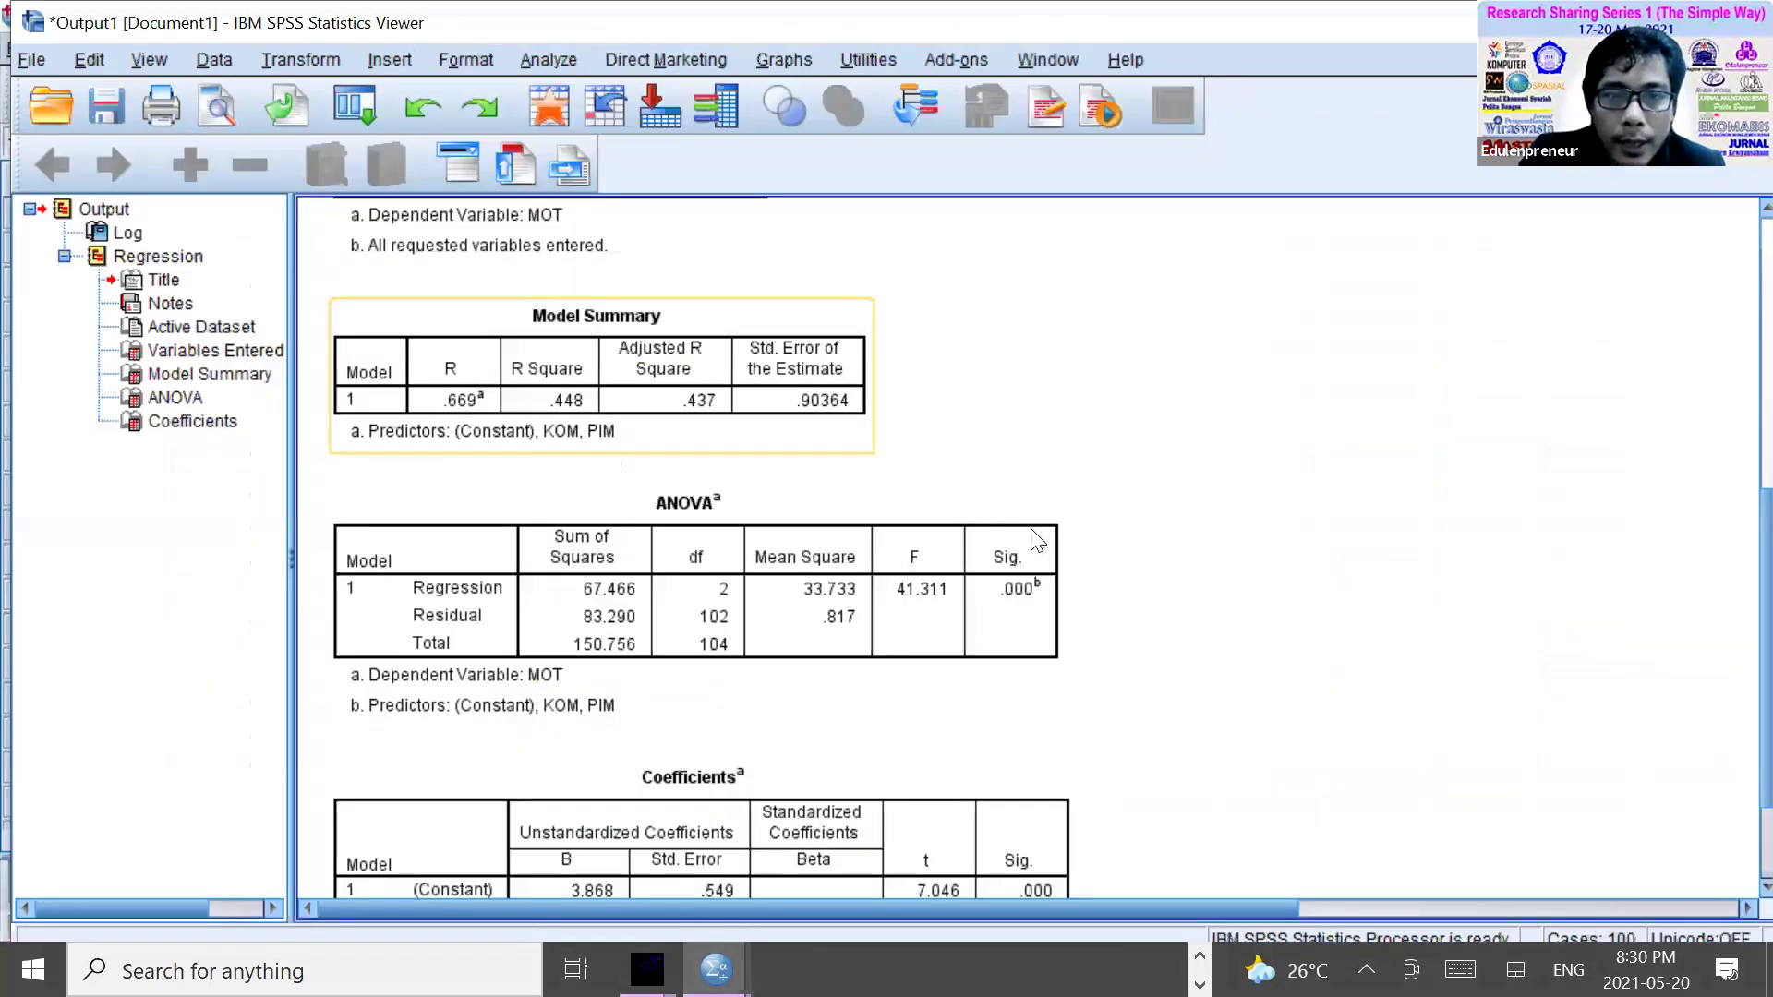
scroll(850, 809, "down", 1)
left_click(706, 378)
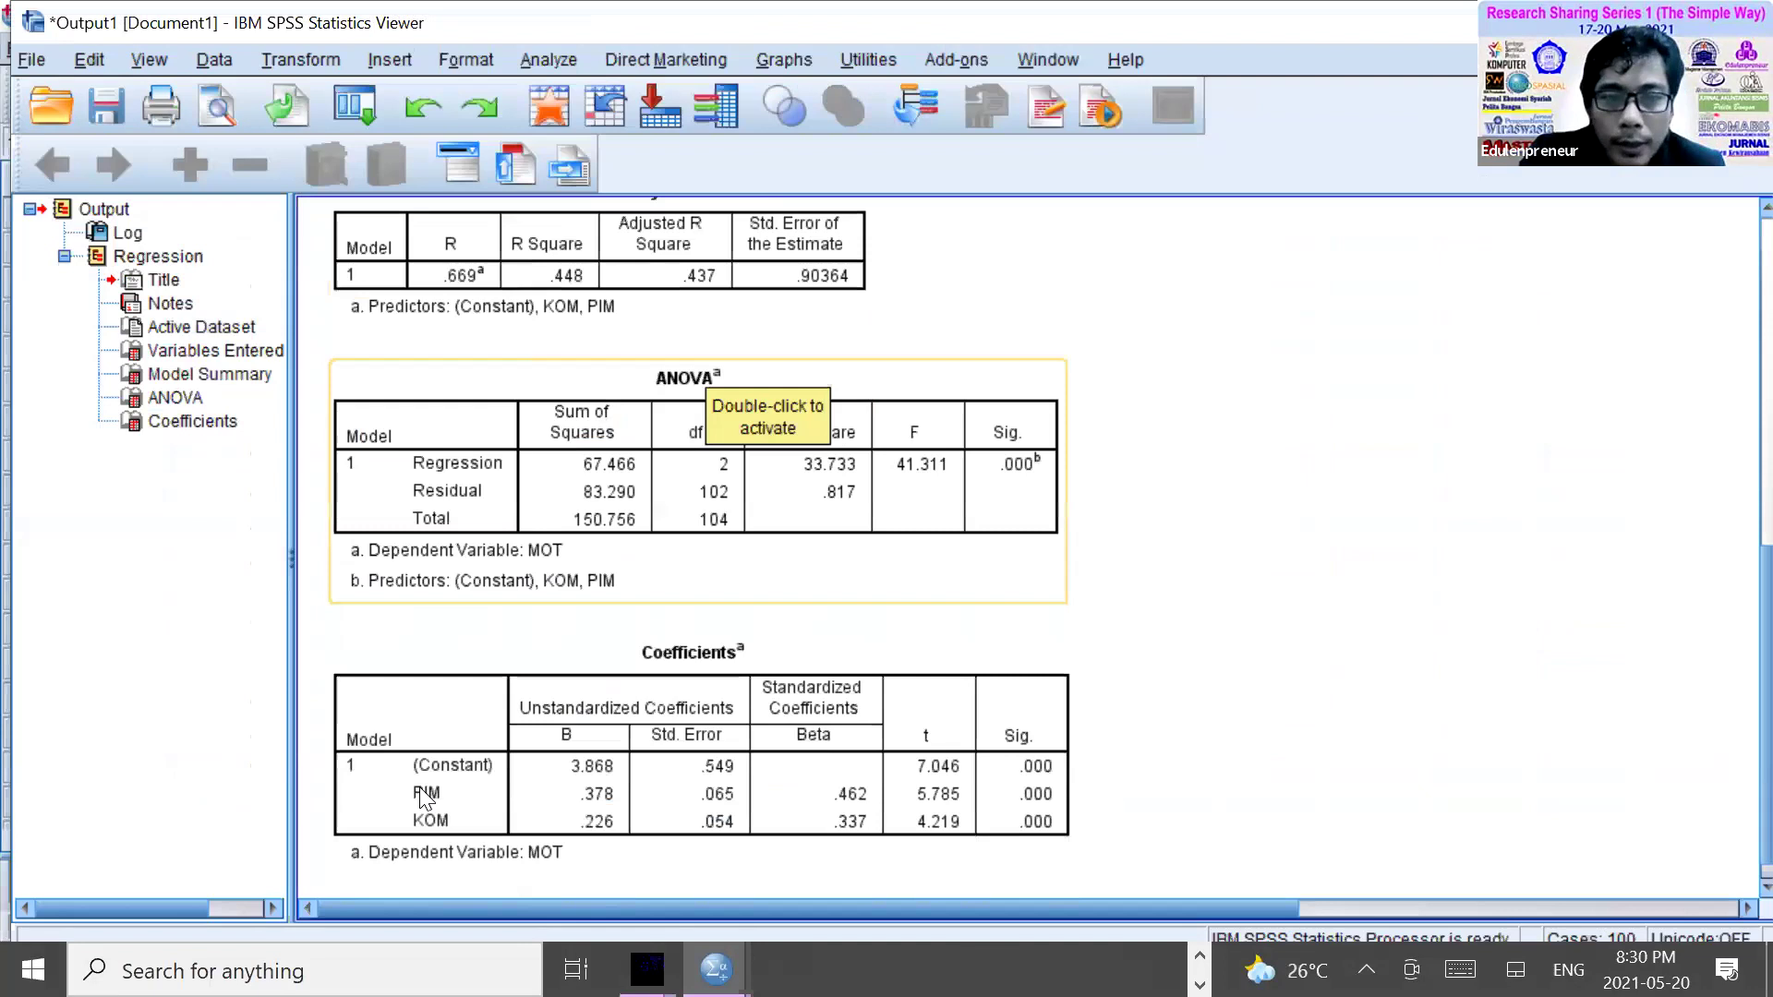
left_click(951, 831)
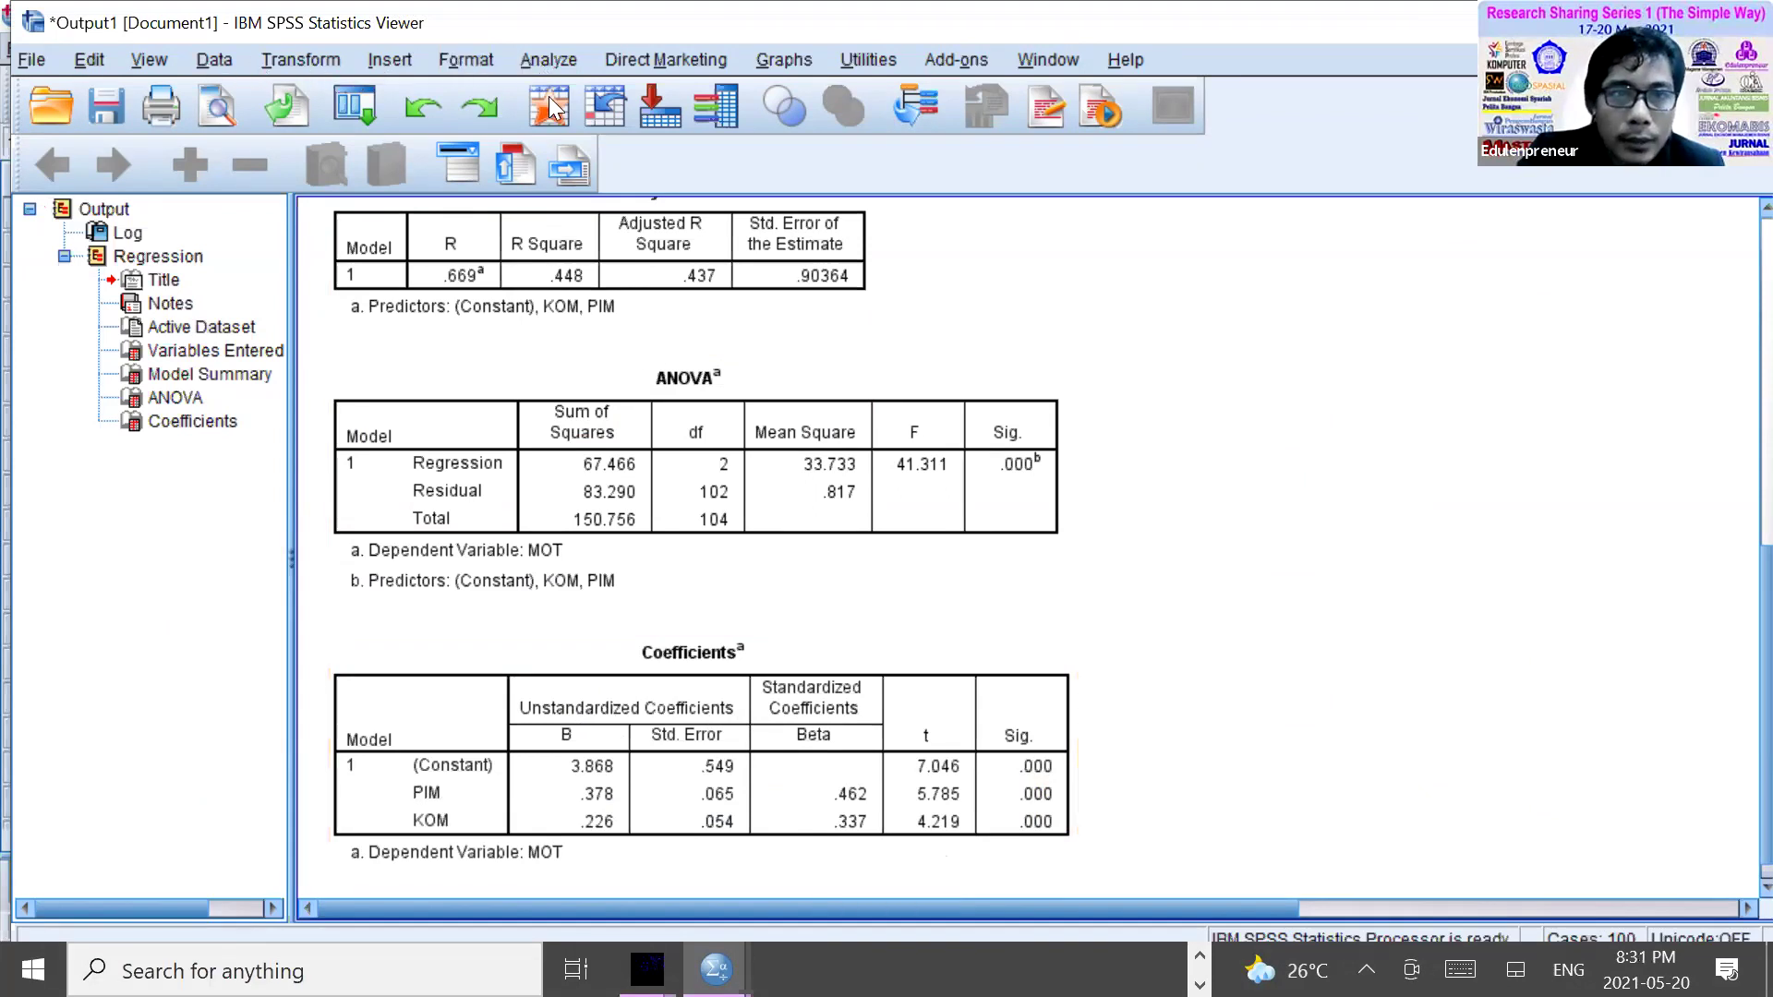
Run a second linear regression with KIN as the dependent variable and MOT as the only independent variable
key("alt+a")
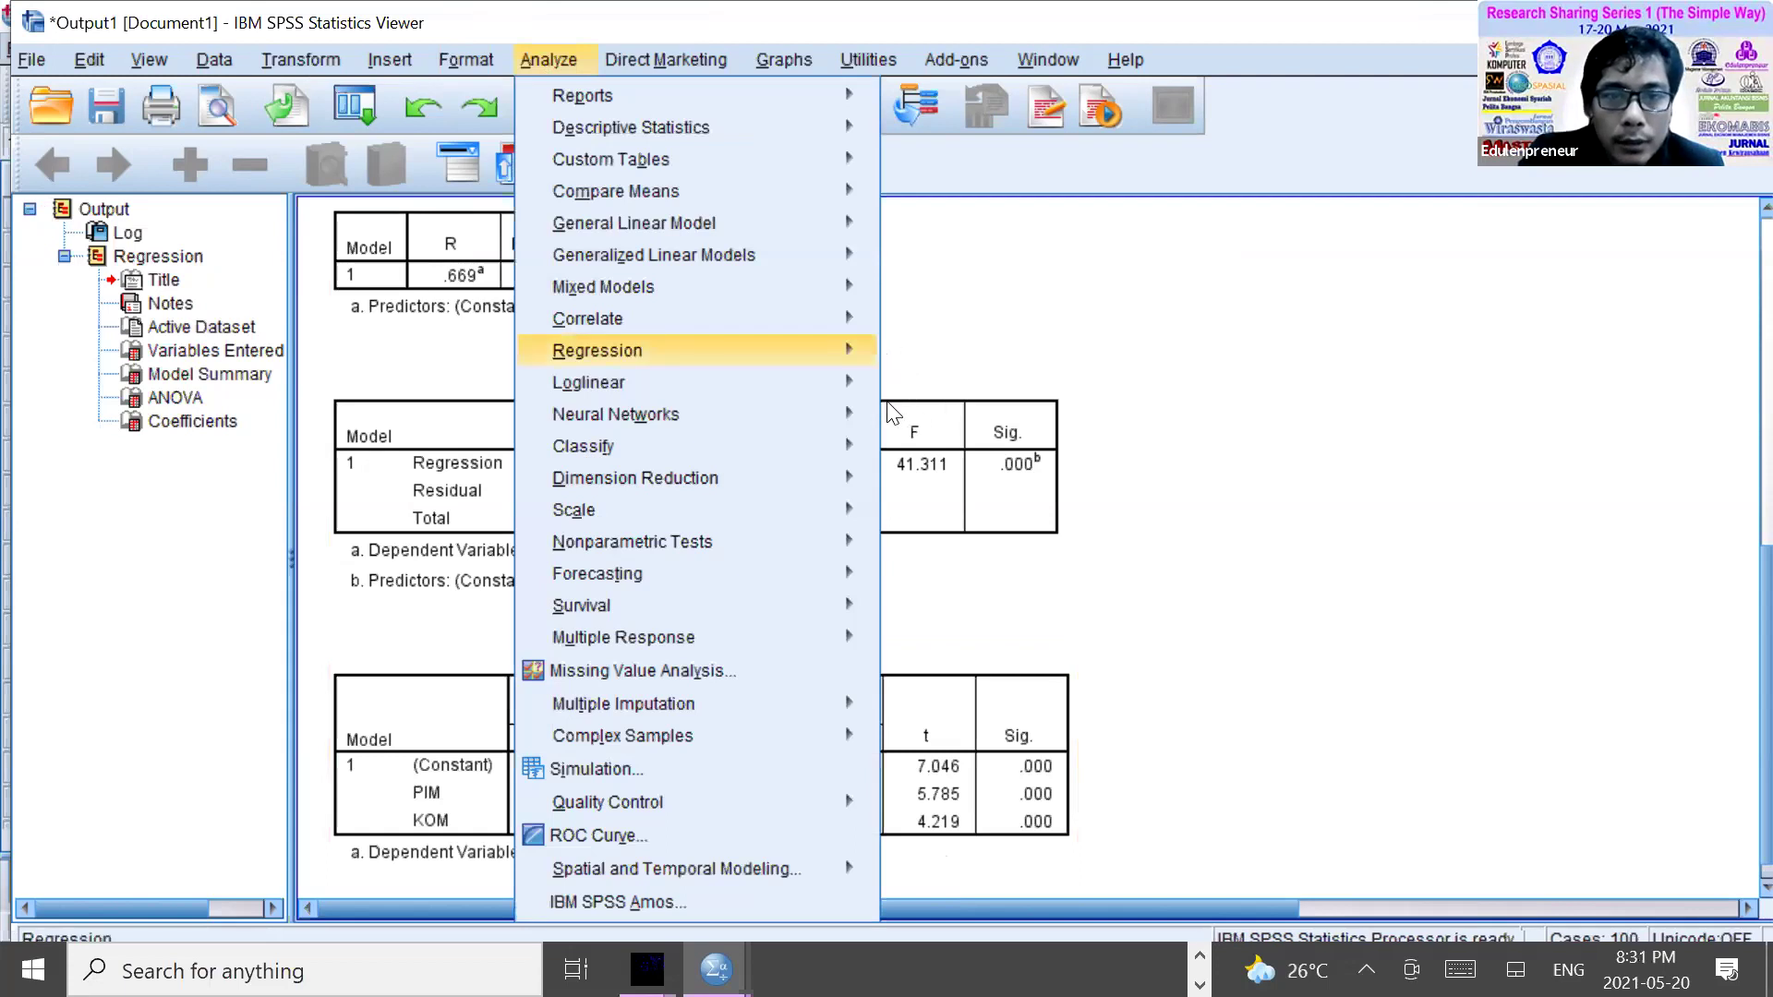
mouse_move(800, 351)
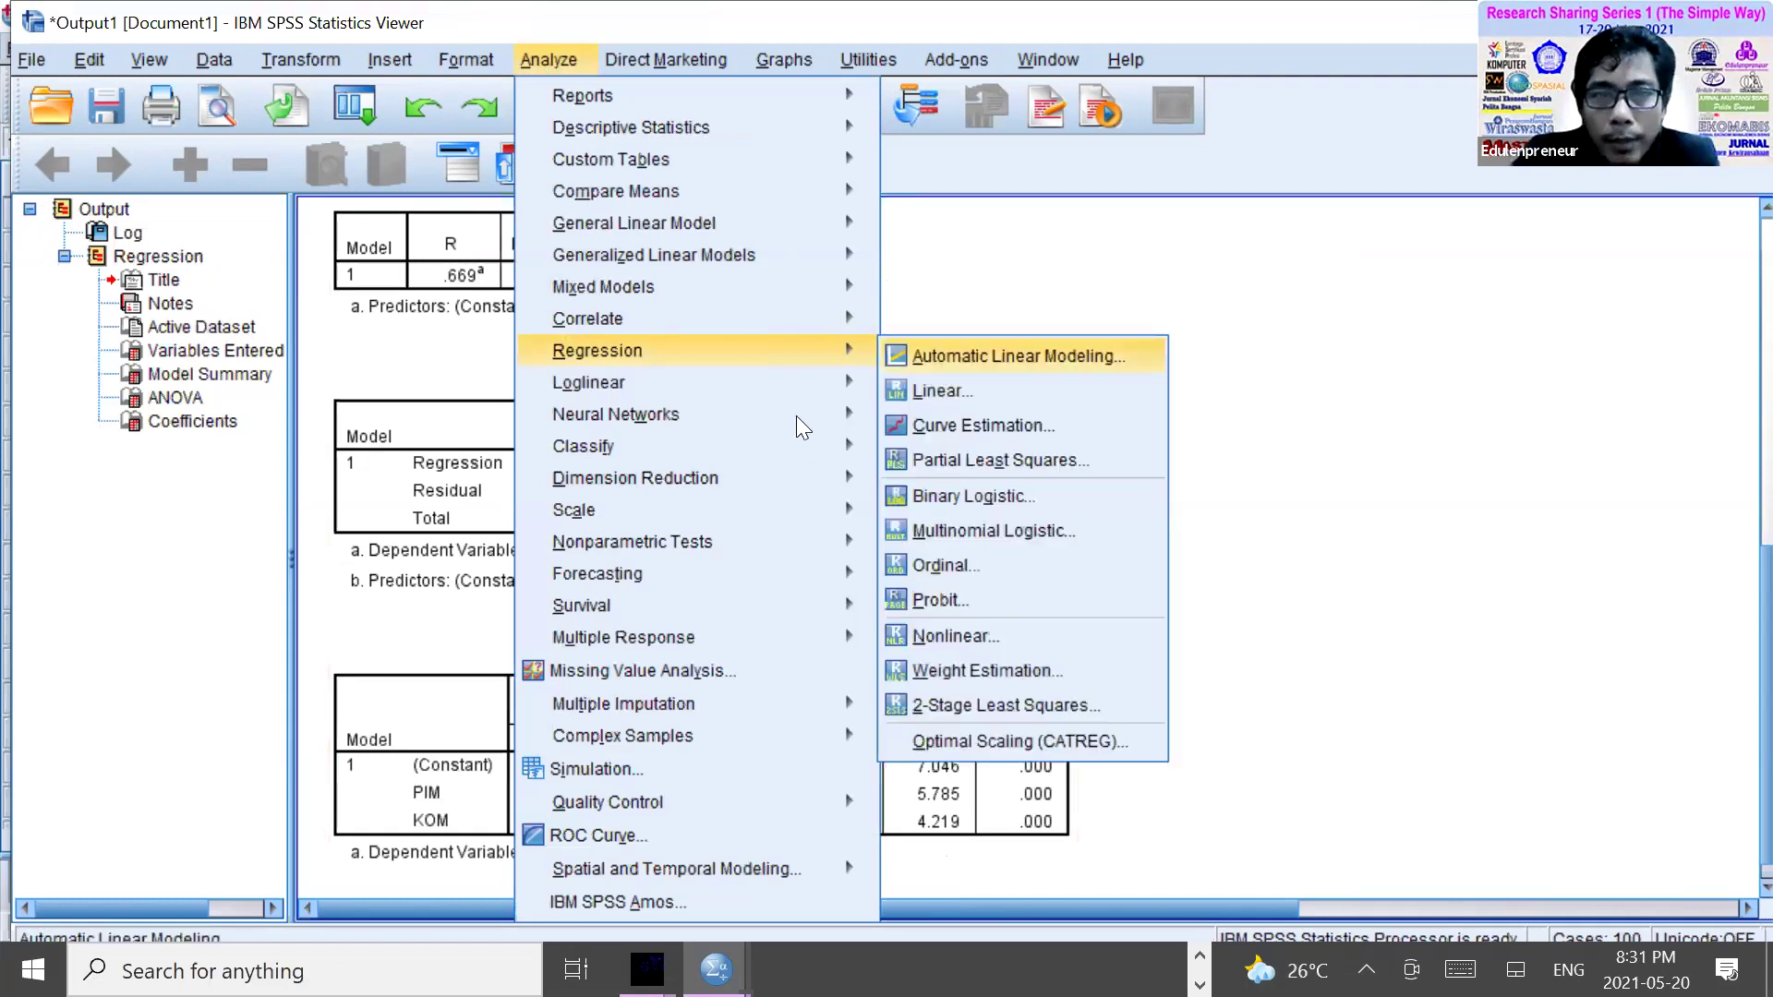
left_click(942, 391)
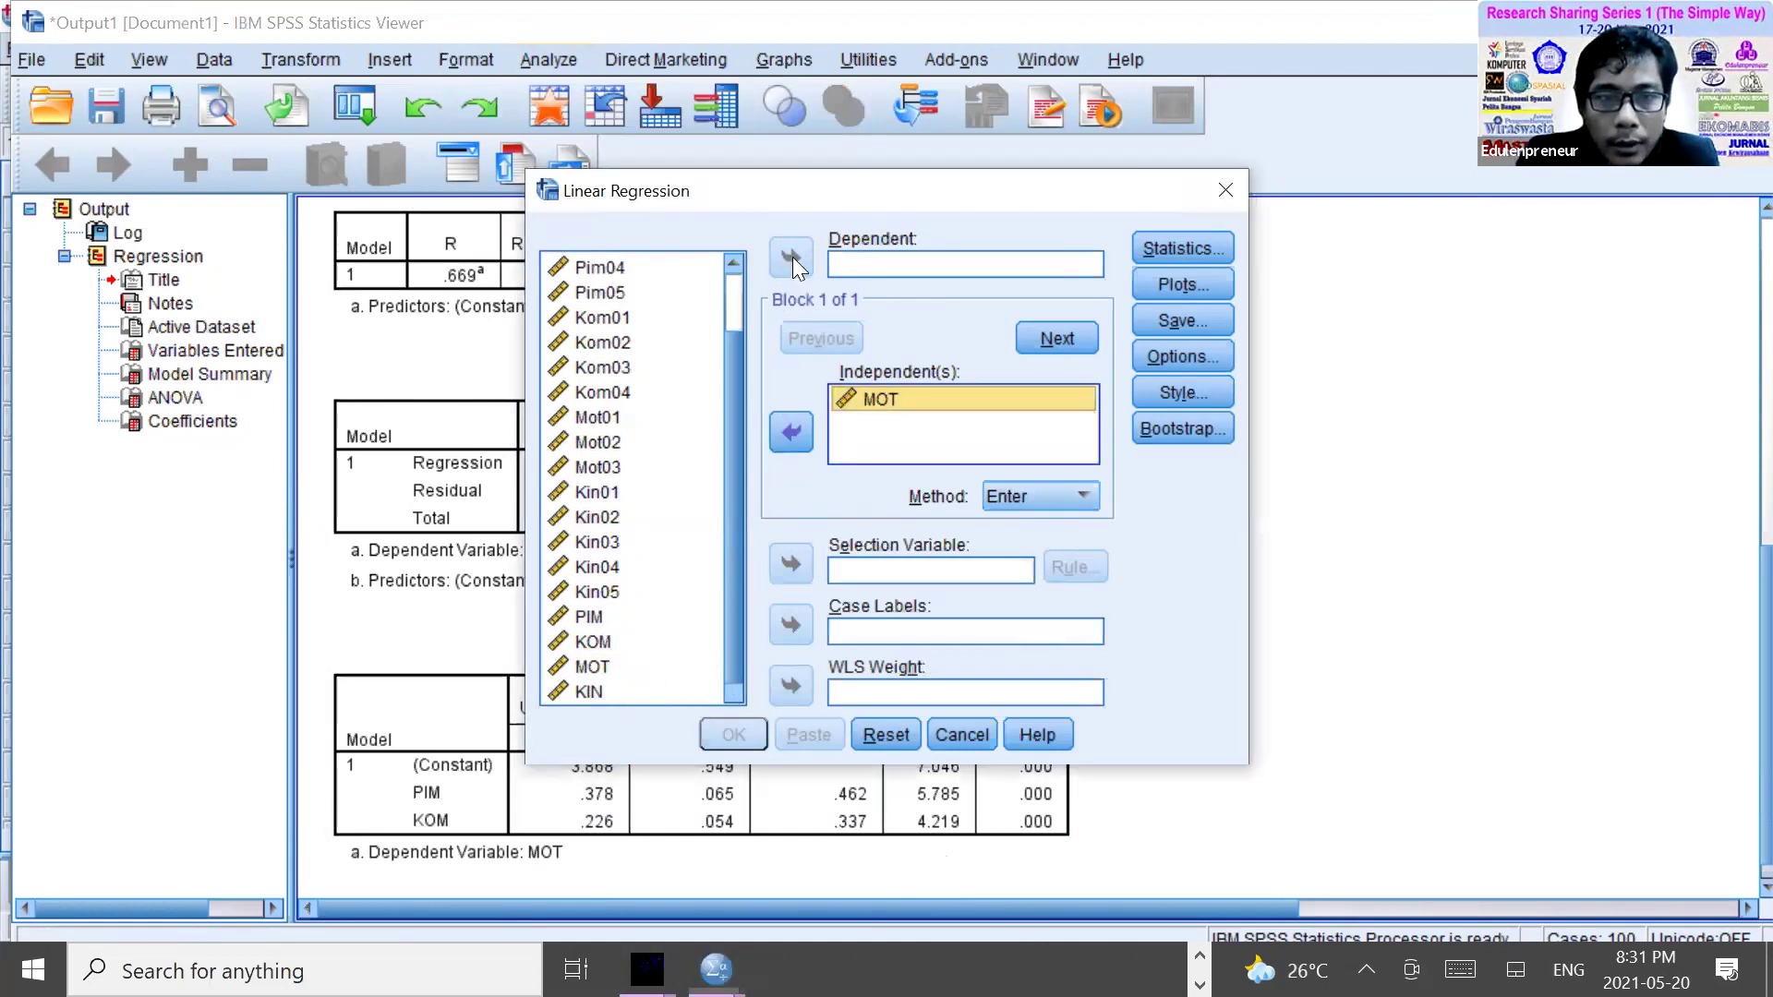
left_click(735, 725)
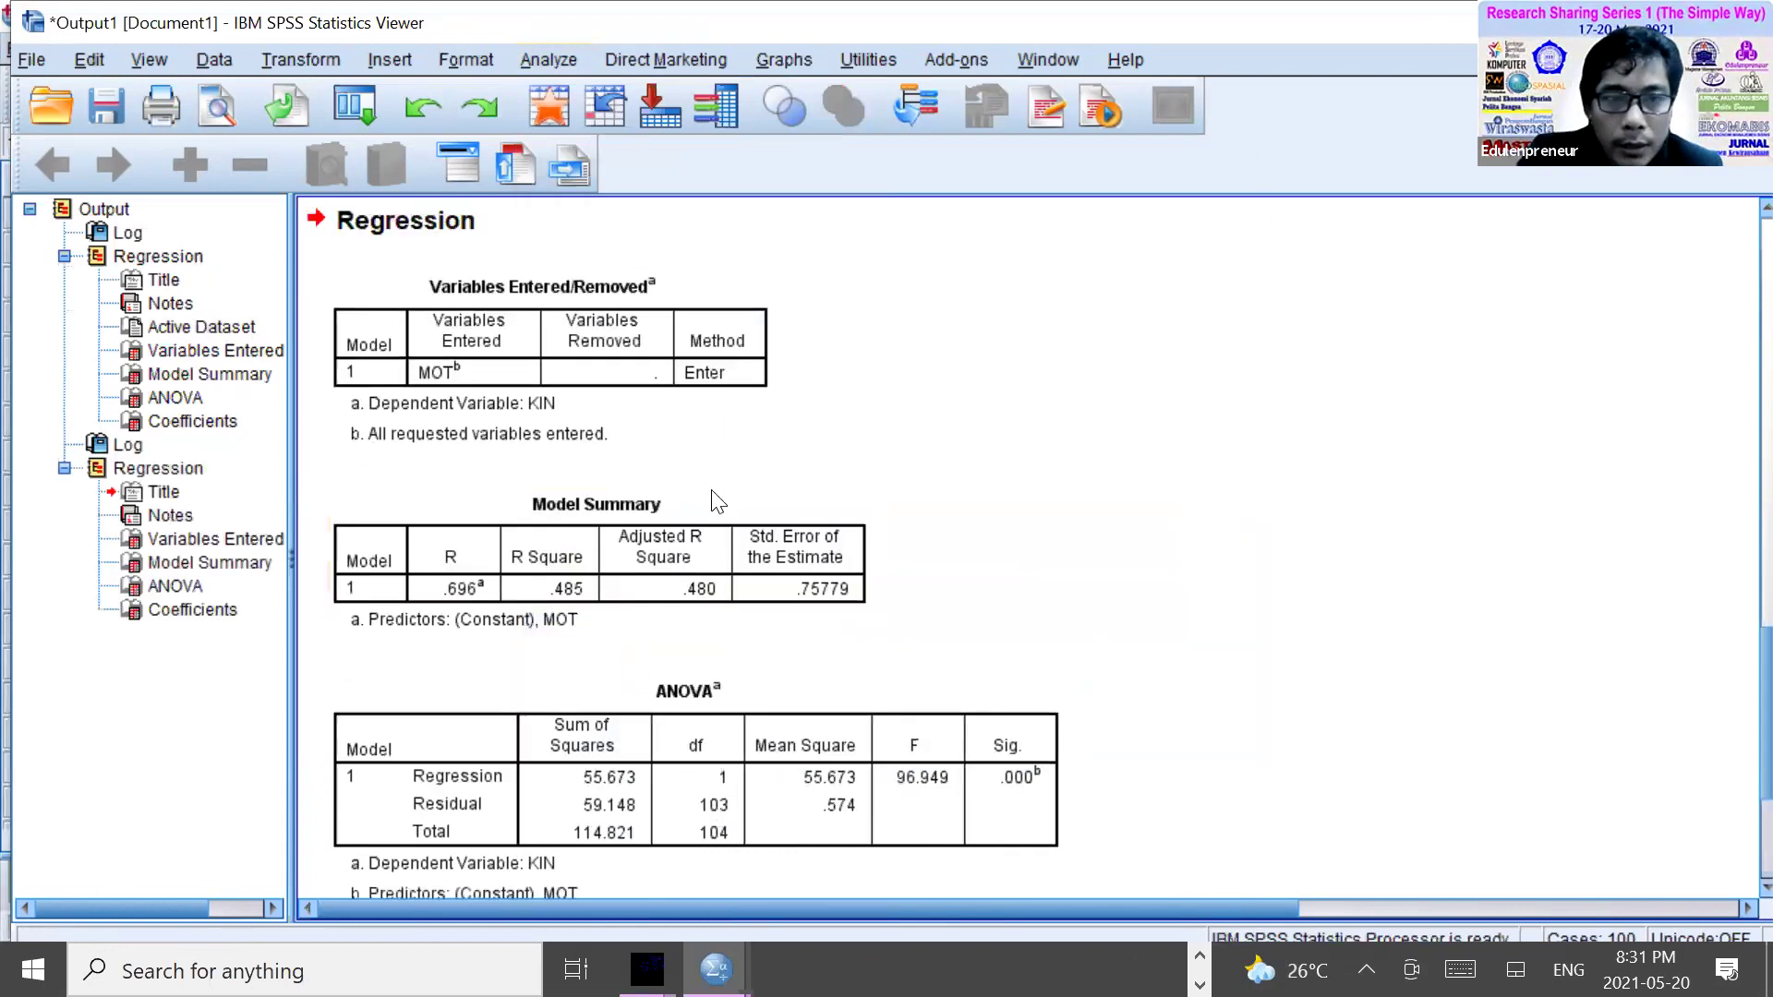
Review the KIN regression's ANOVA and coefficients tables, and switch to the SPSS sheet of the Excel workbook
scroll(831, 501, "down", 2)
scroll(1032, 454, "down", 3)
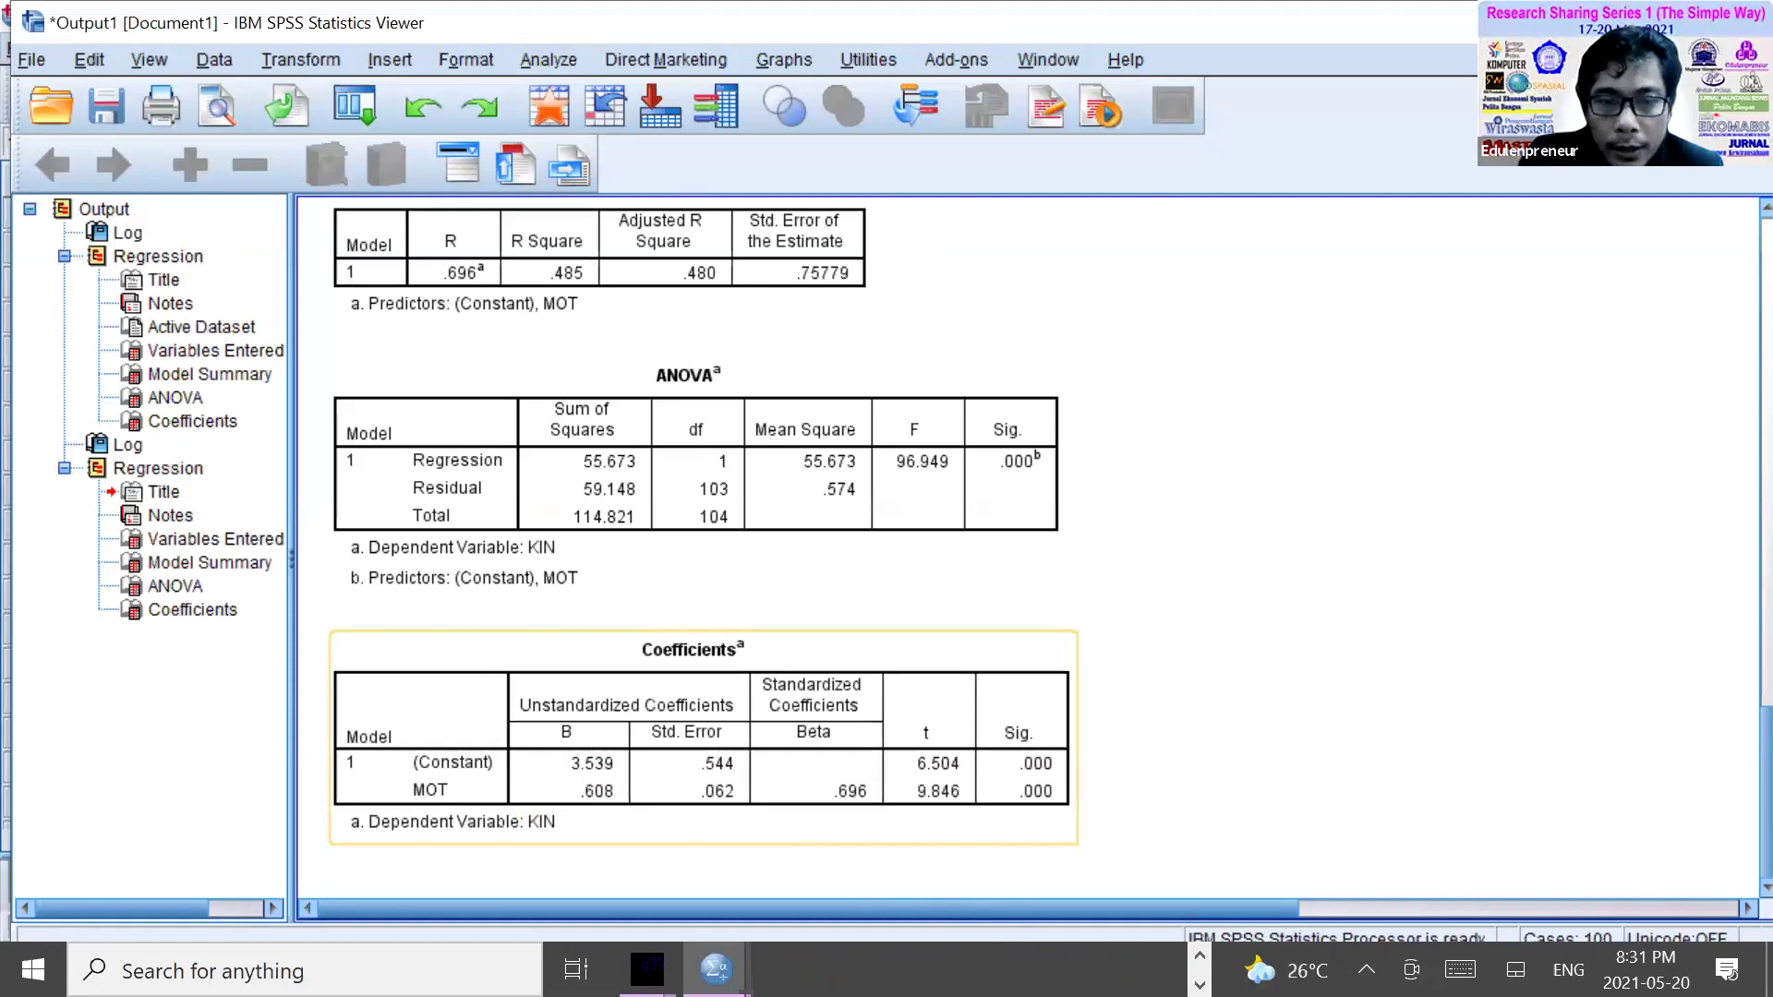
left_click(1200, 957)
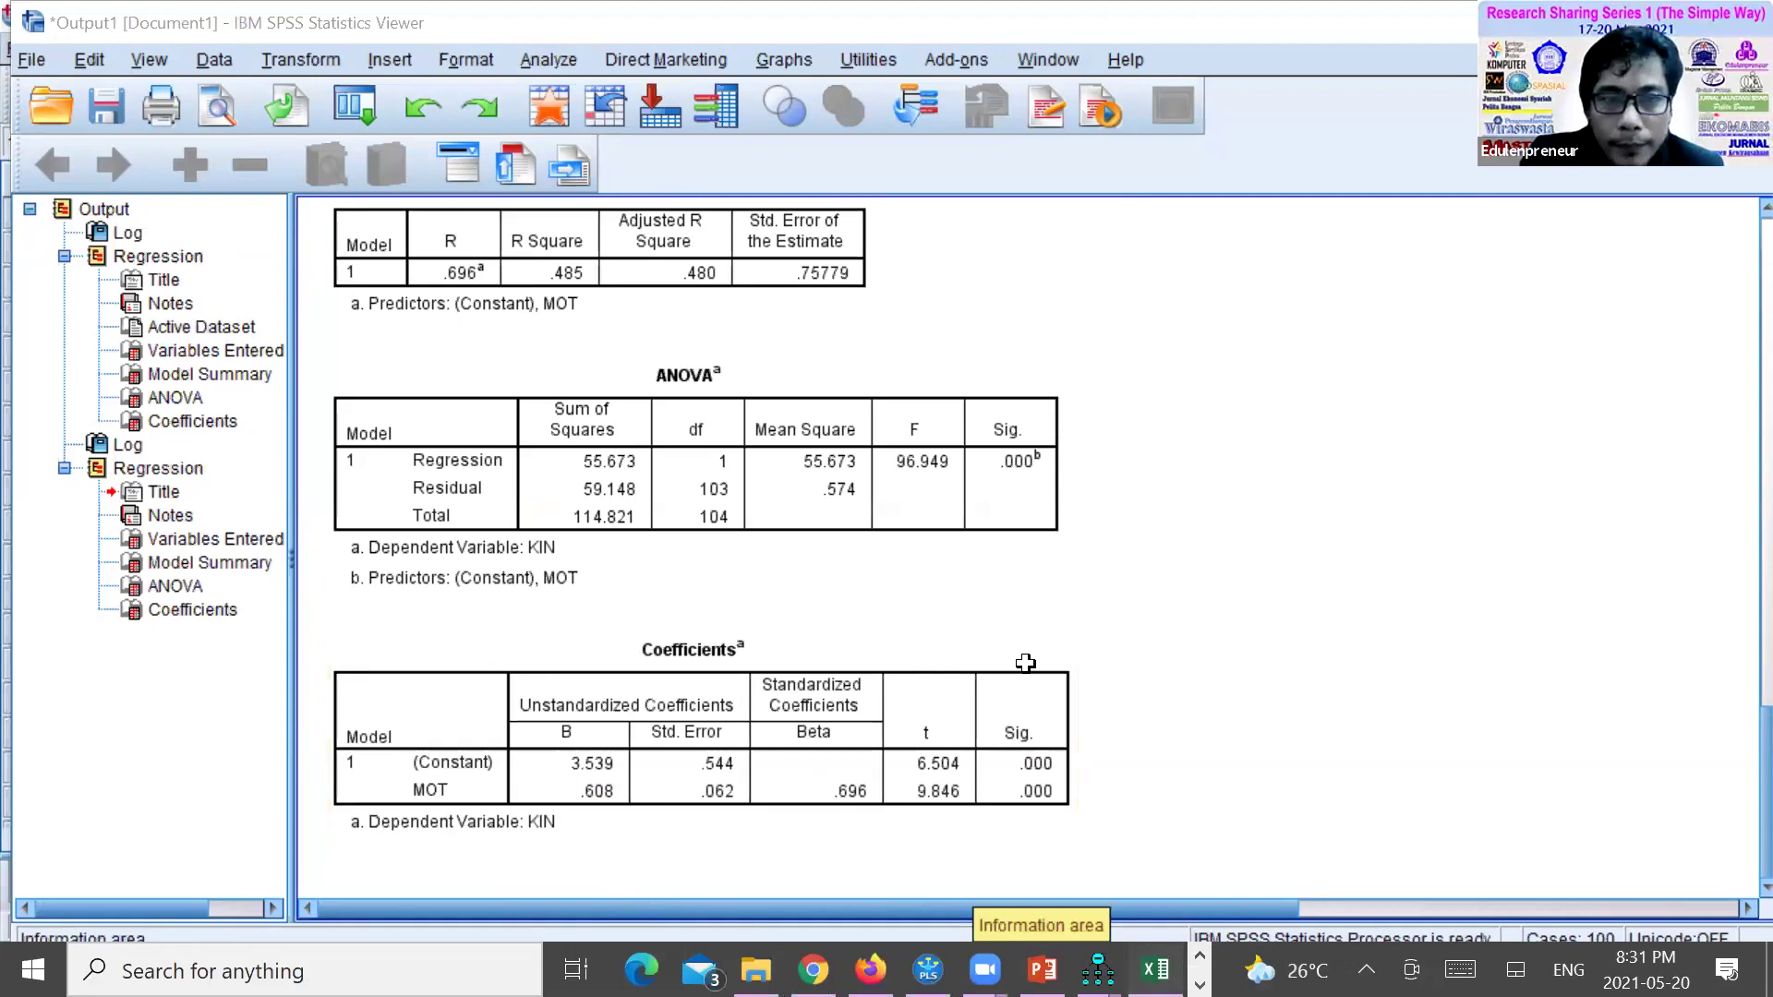
key("alt+Tab")
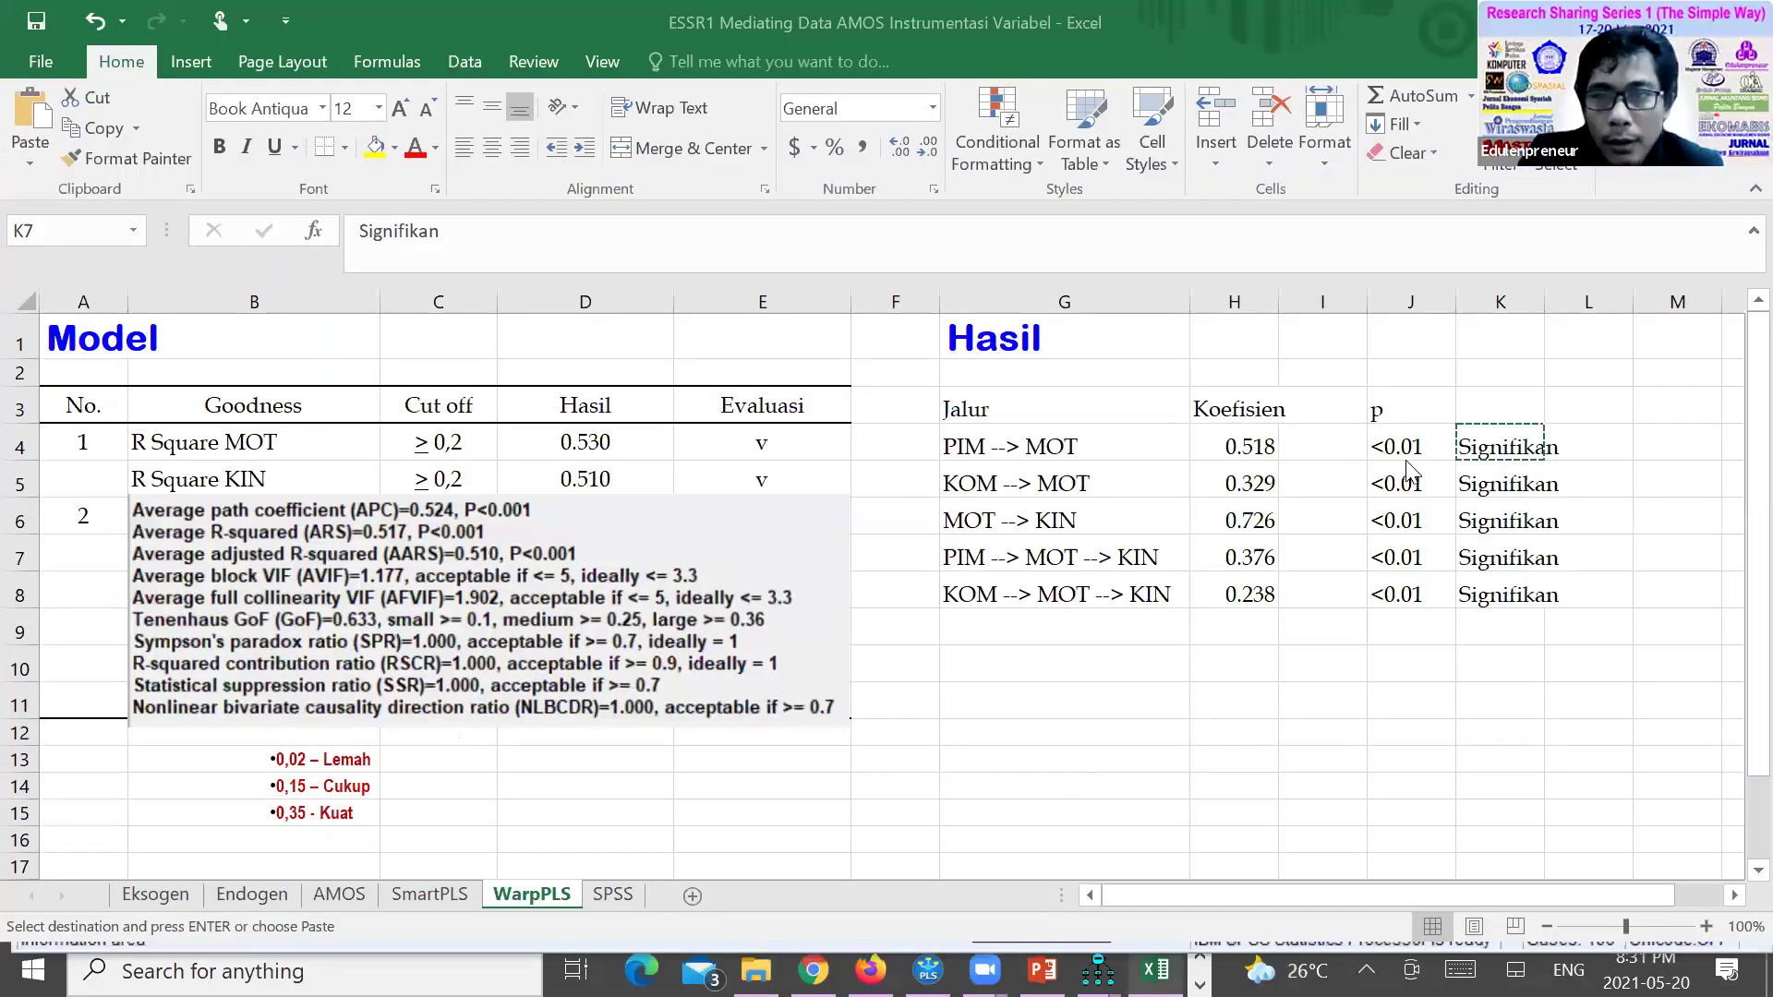
key("ctrl+Page_Down")
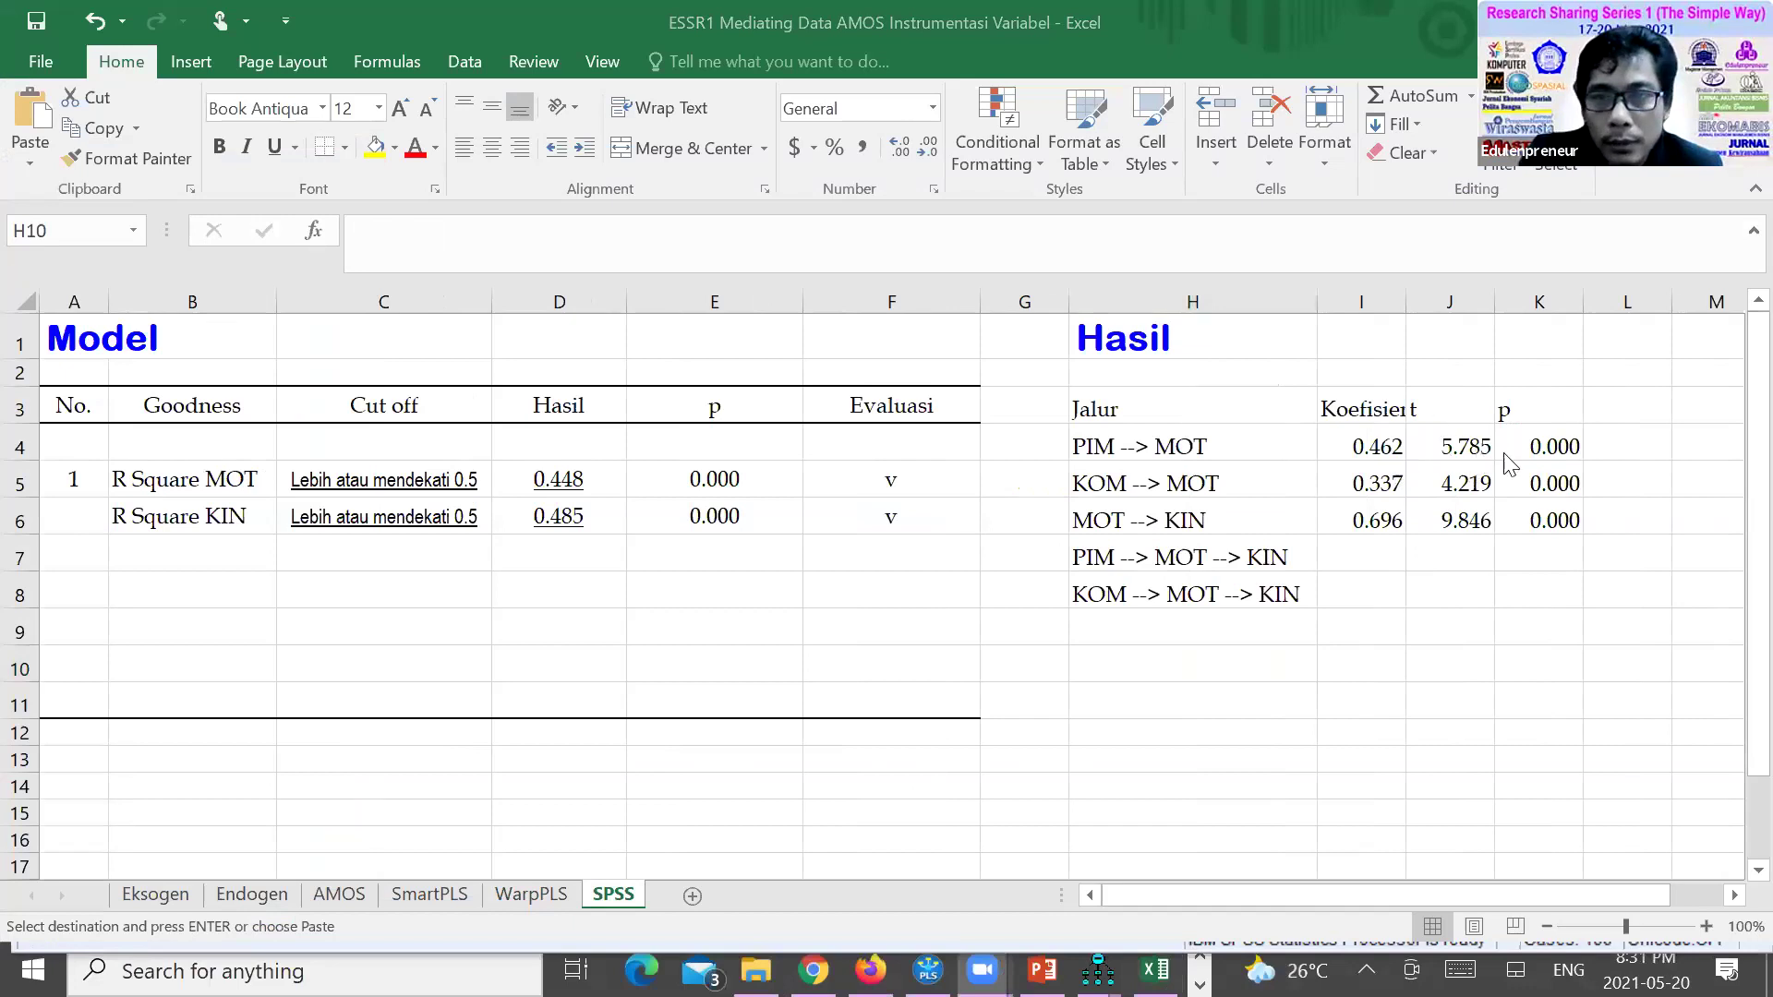
Examine the R Square results for MOT and KIN in the Hasil column of the Model table
left_click(577, 479)
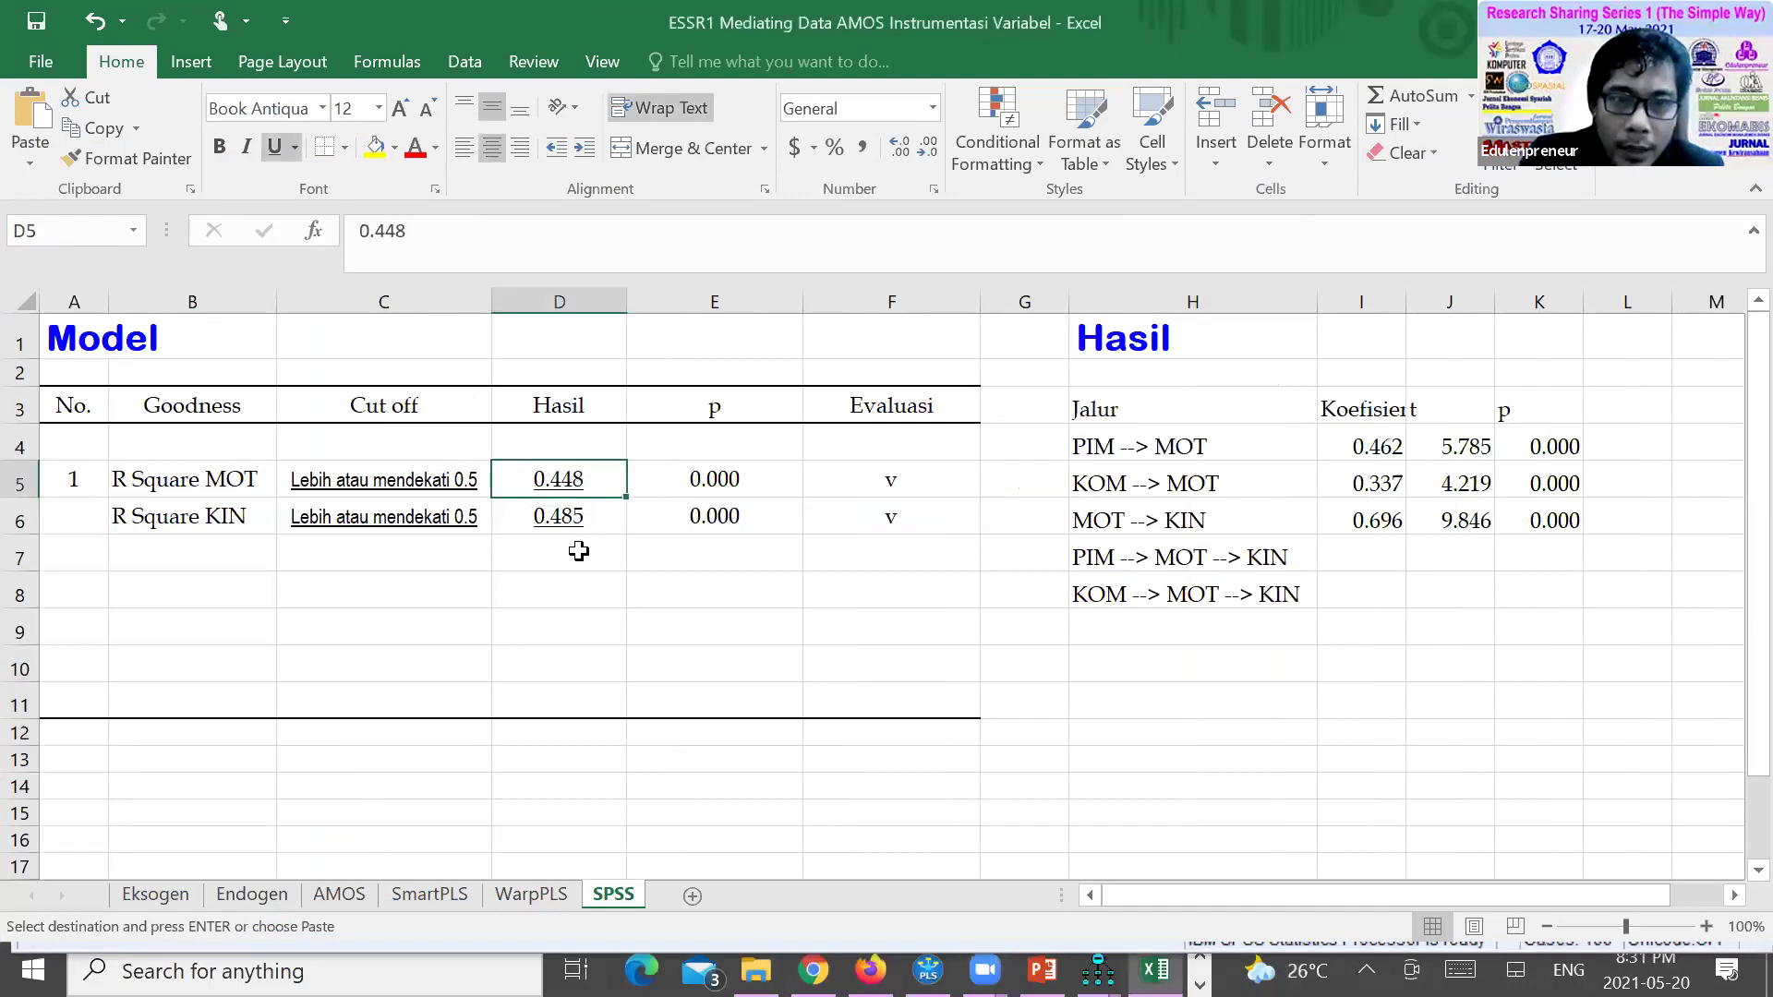
left_click(578, 552)
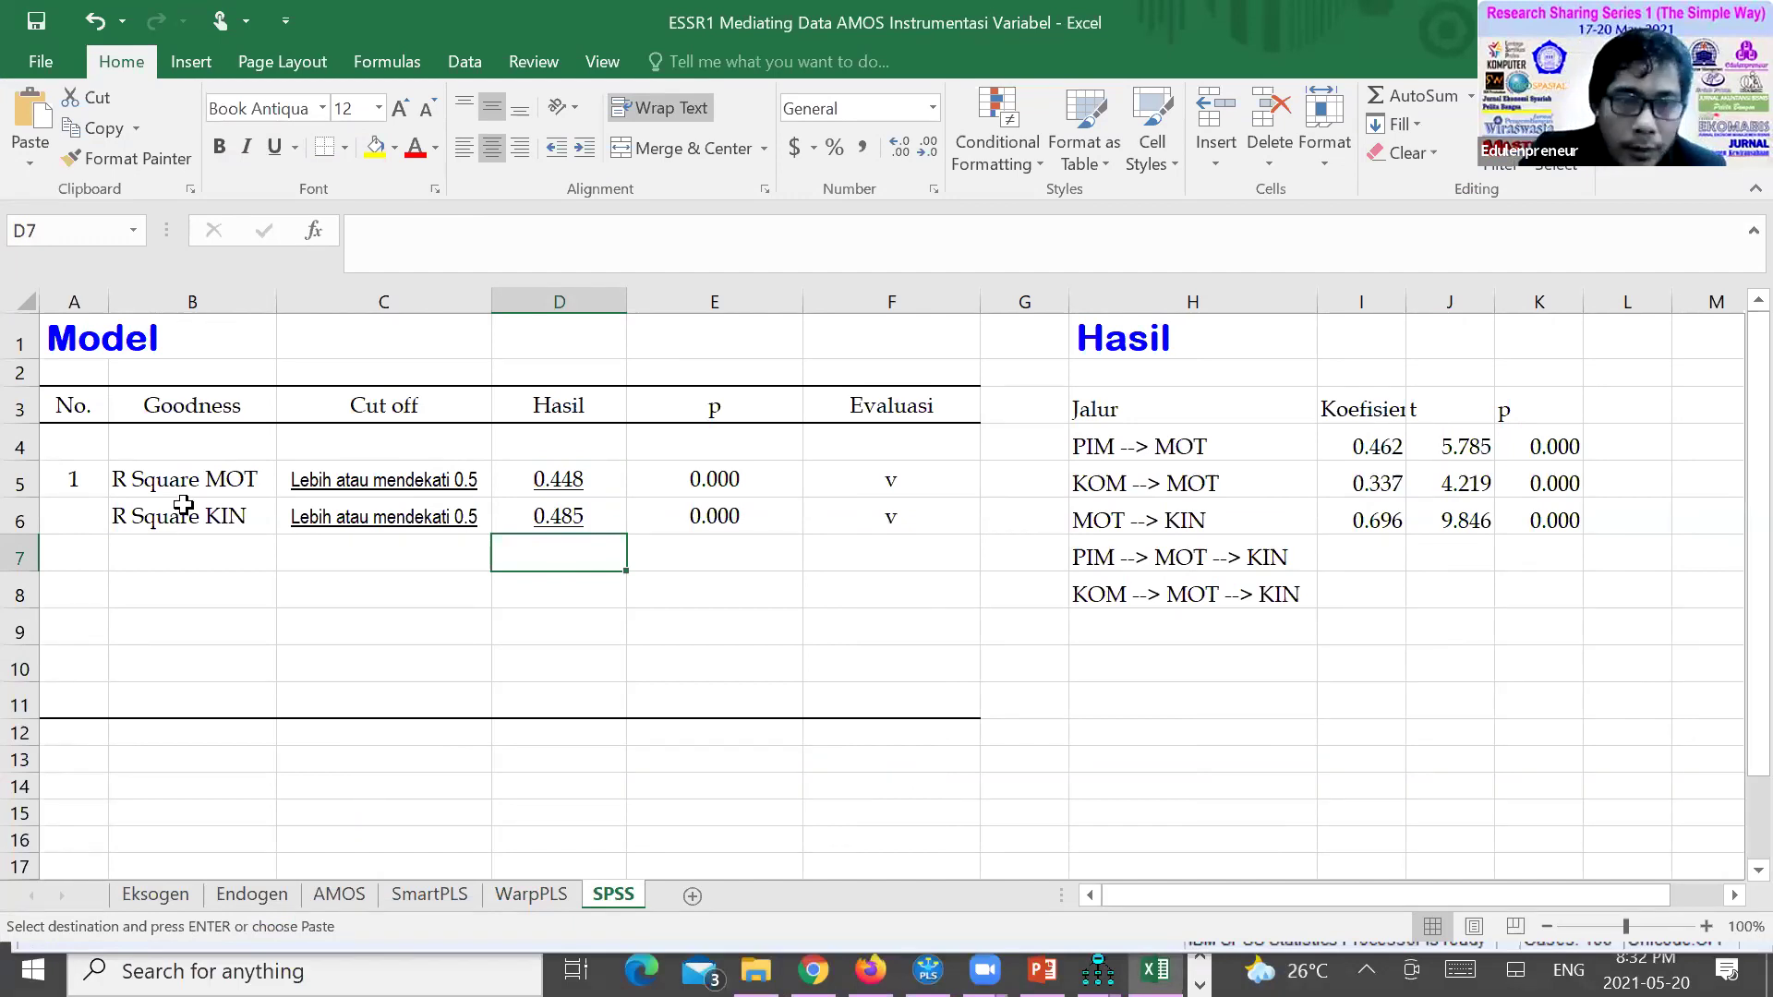
key("Up")
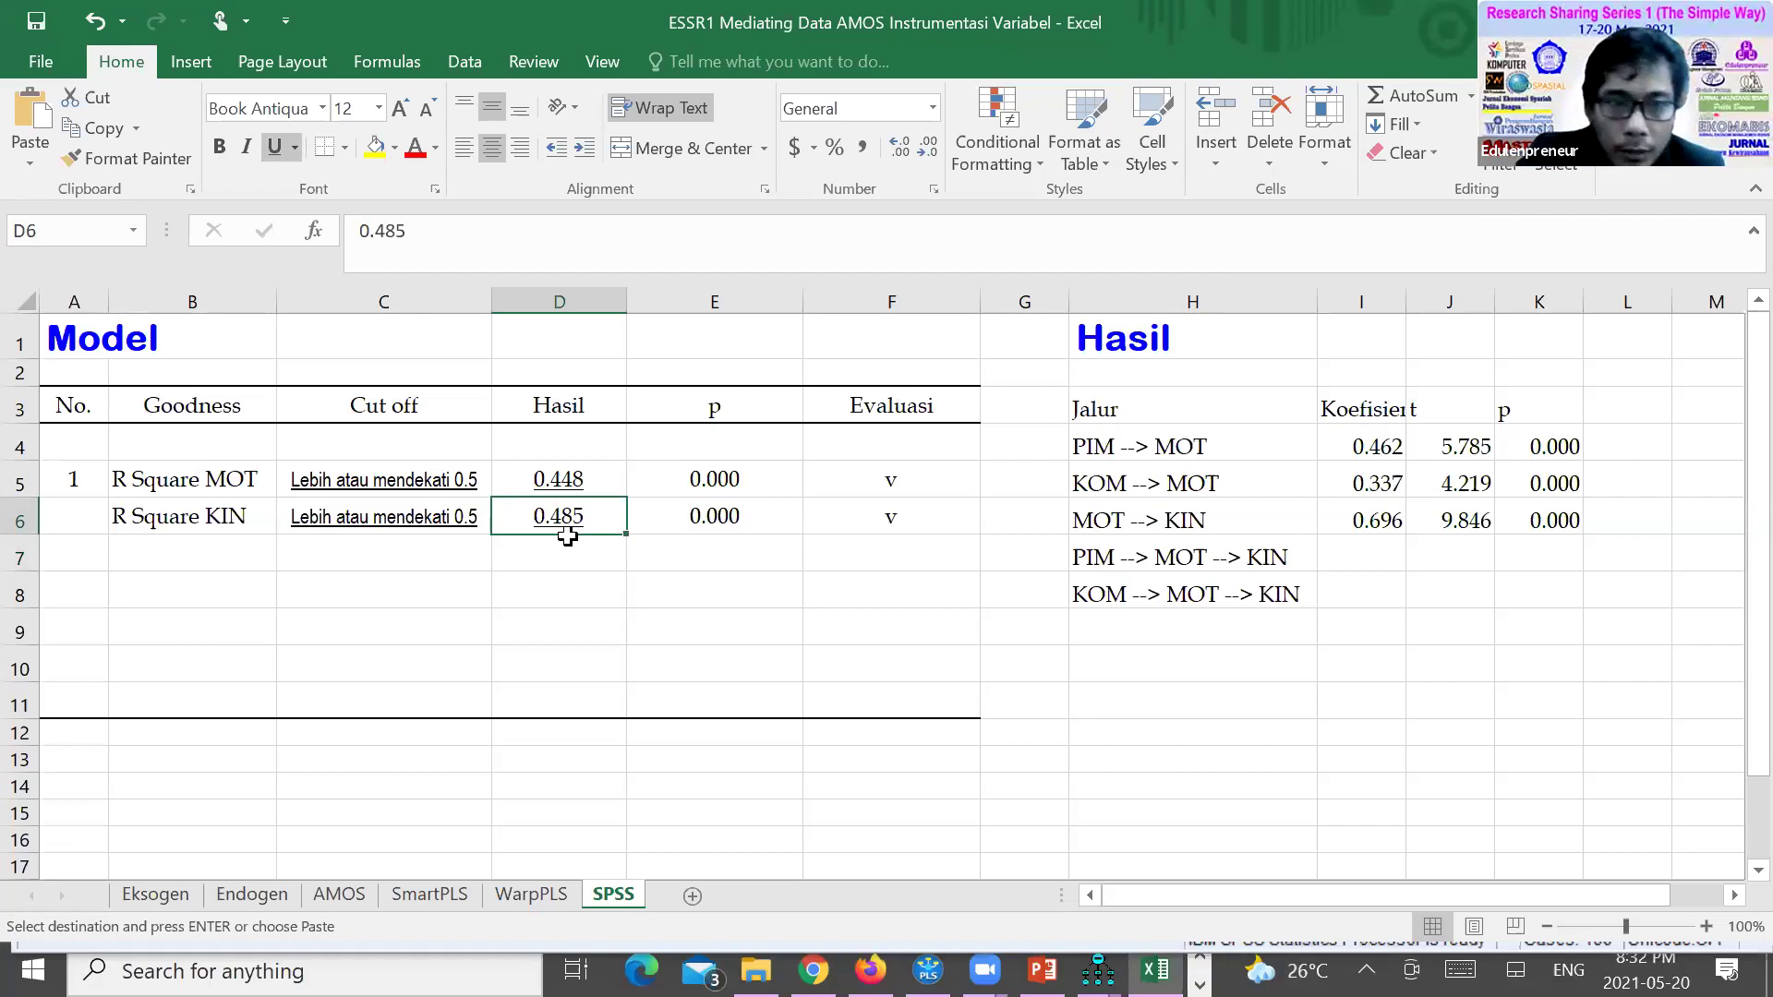
left_click(566, 553)
left_click(570, 522)
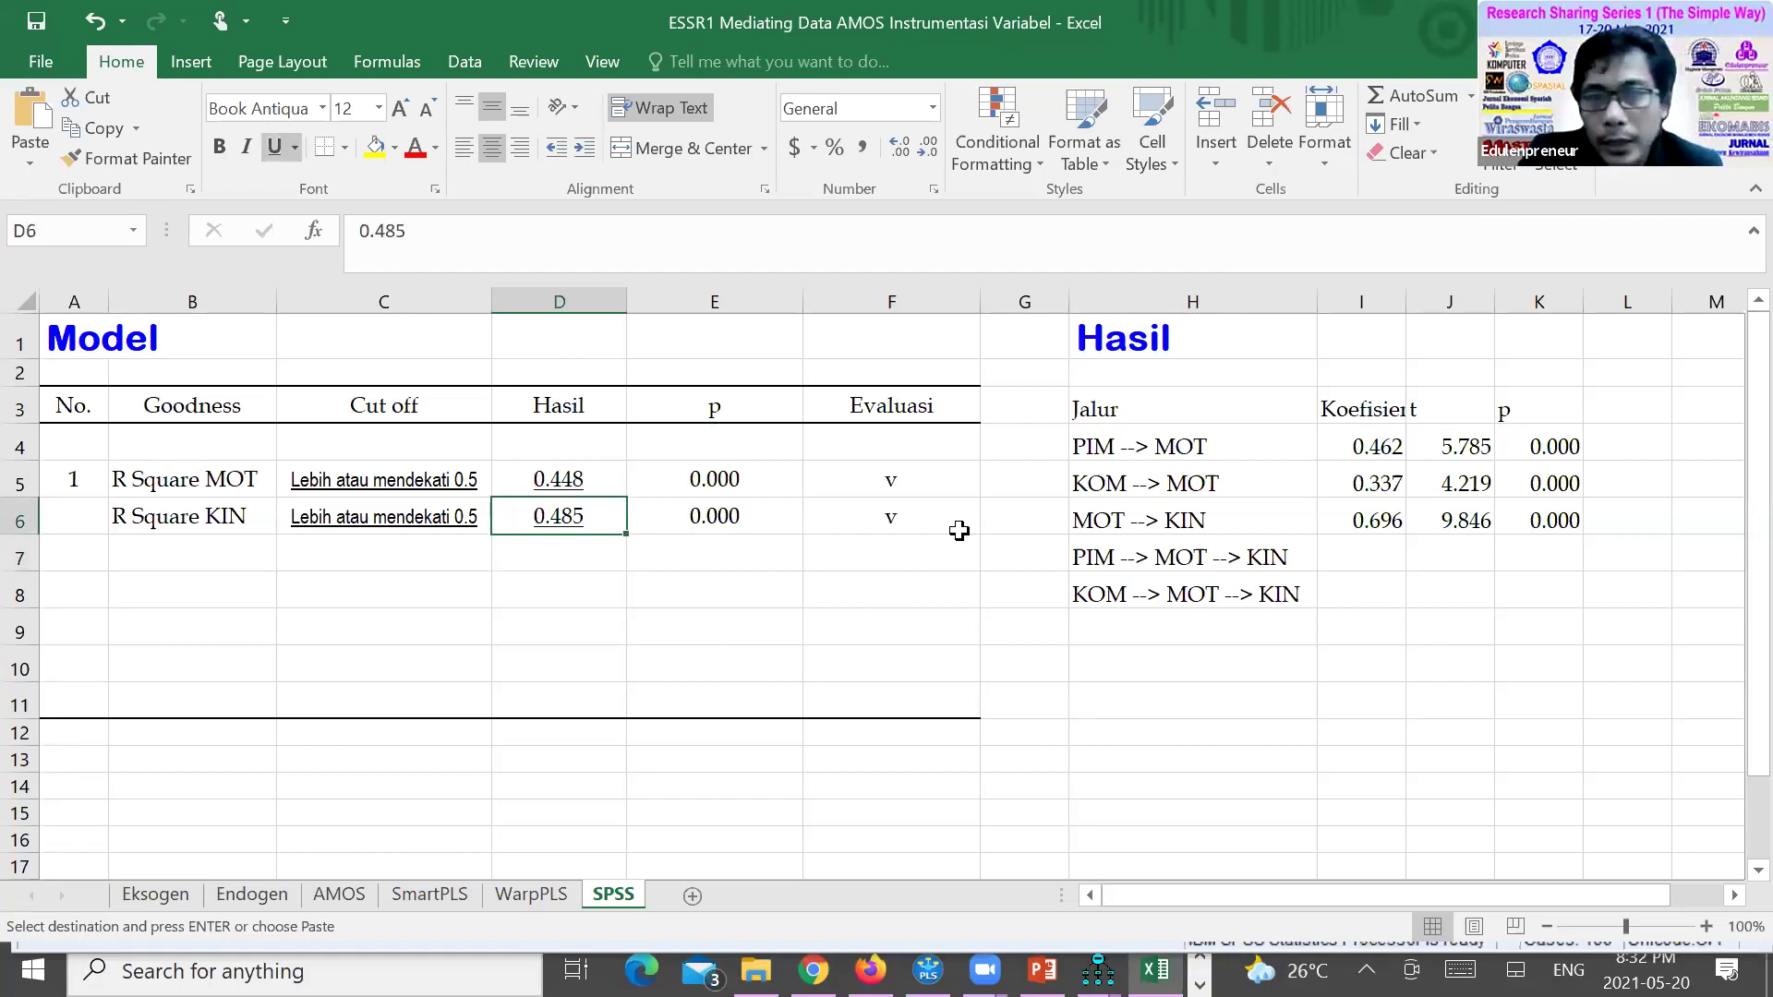
Calculate the indirect coefficient for PIM --> MOT --> KIN in I7 with the formula =I4*I6
left_click(1380, 562)
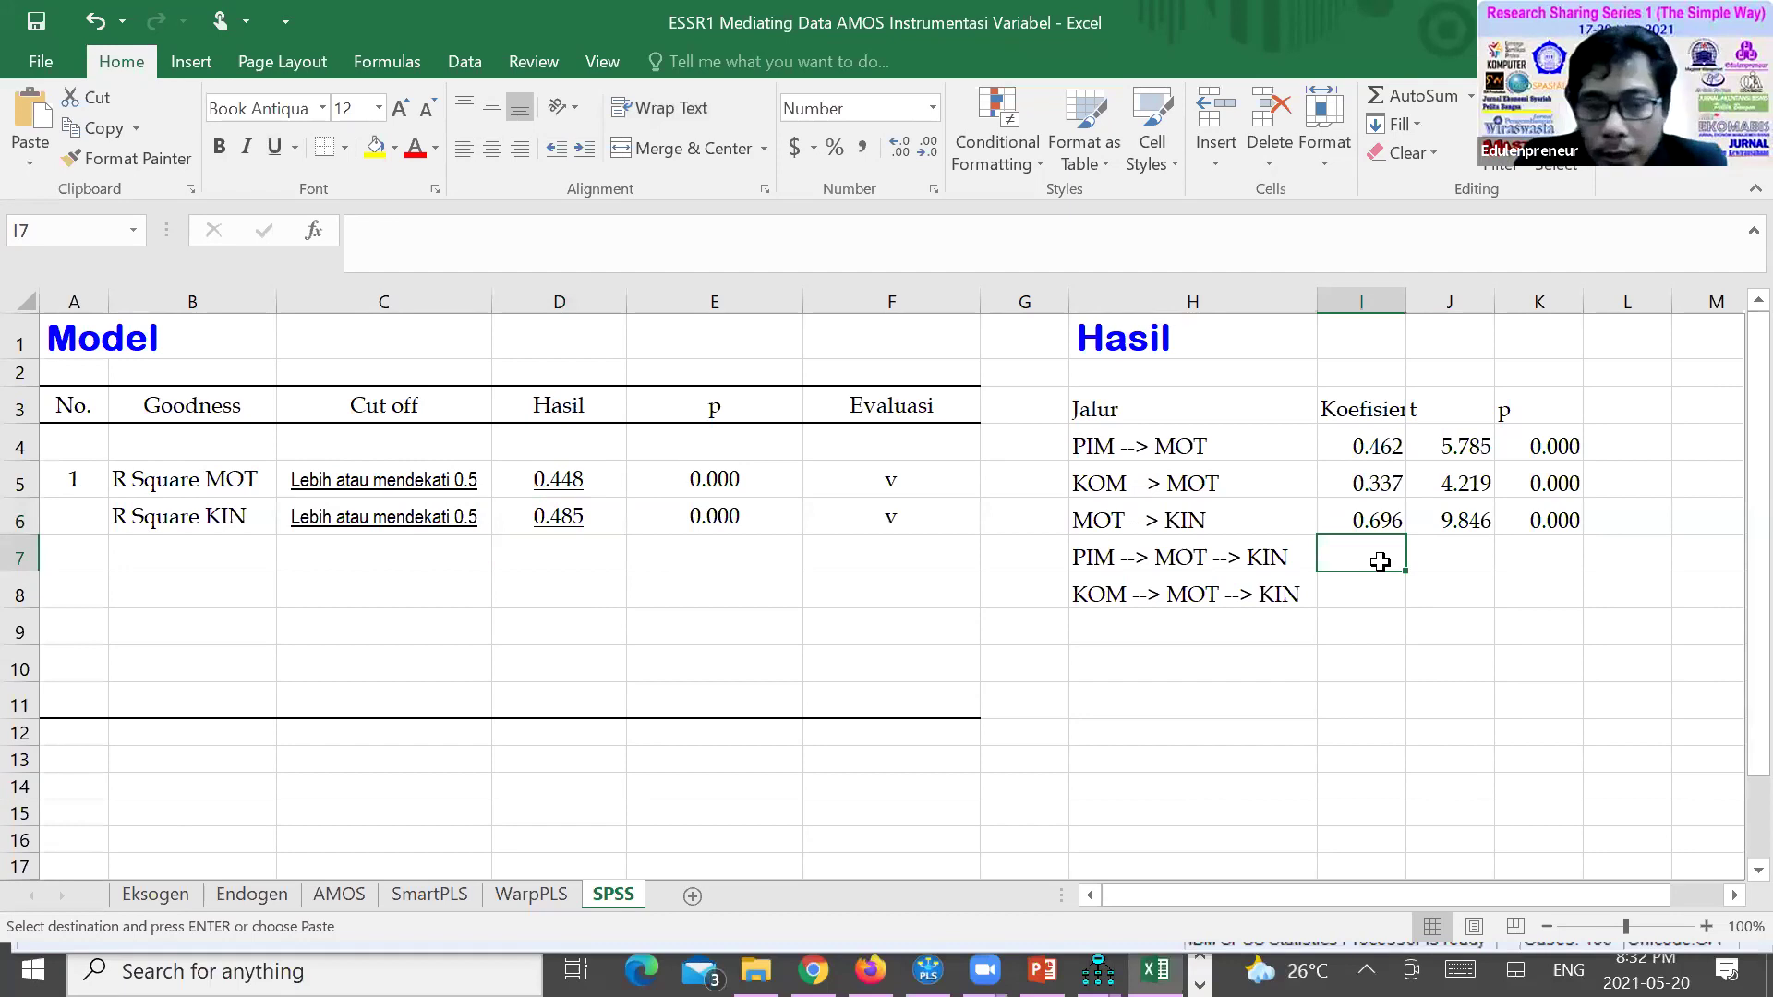
type("=")
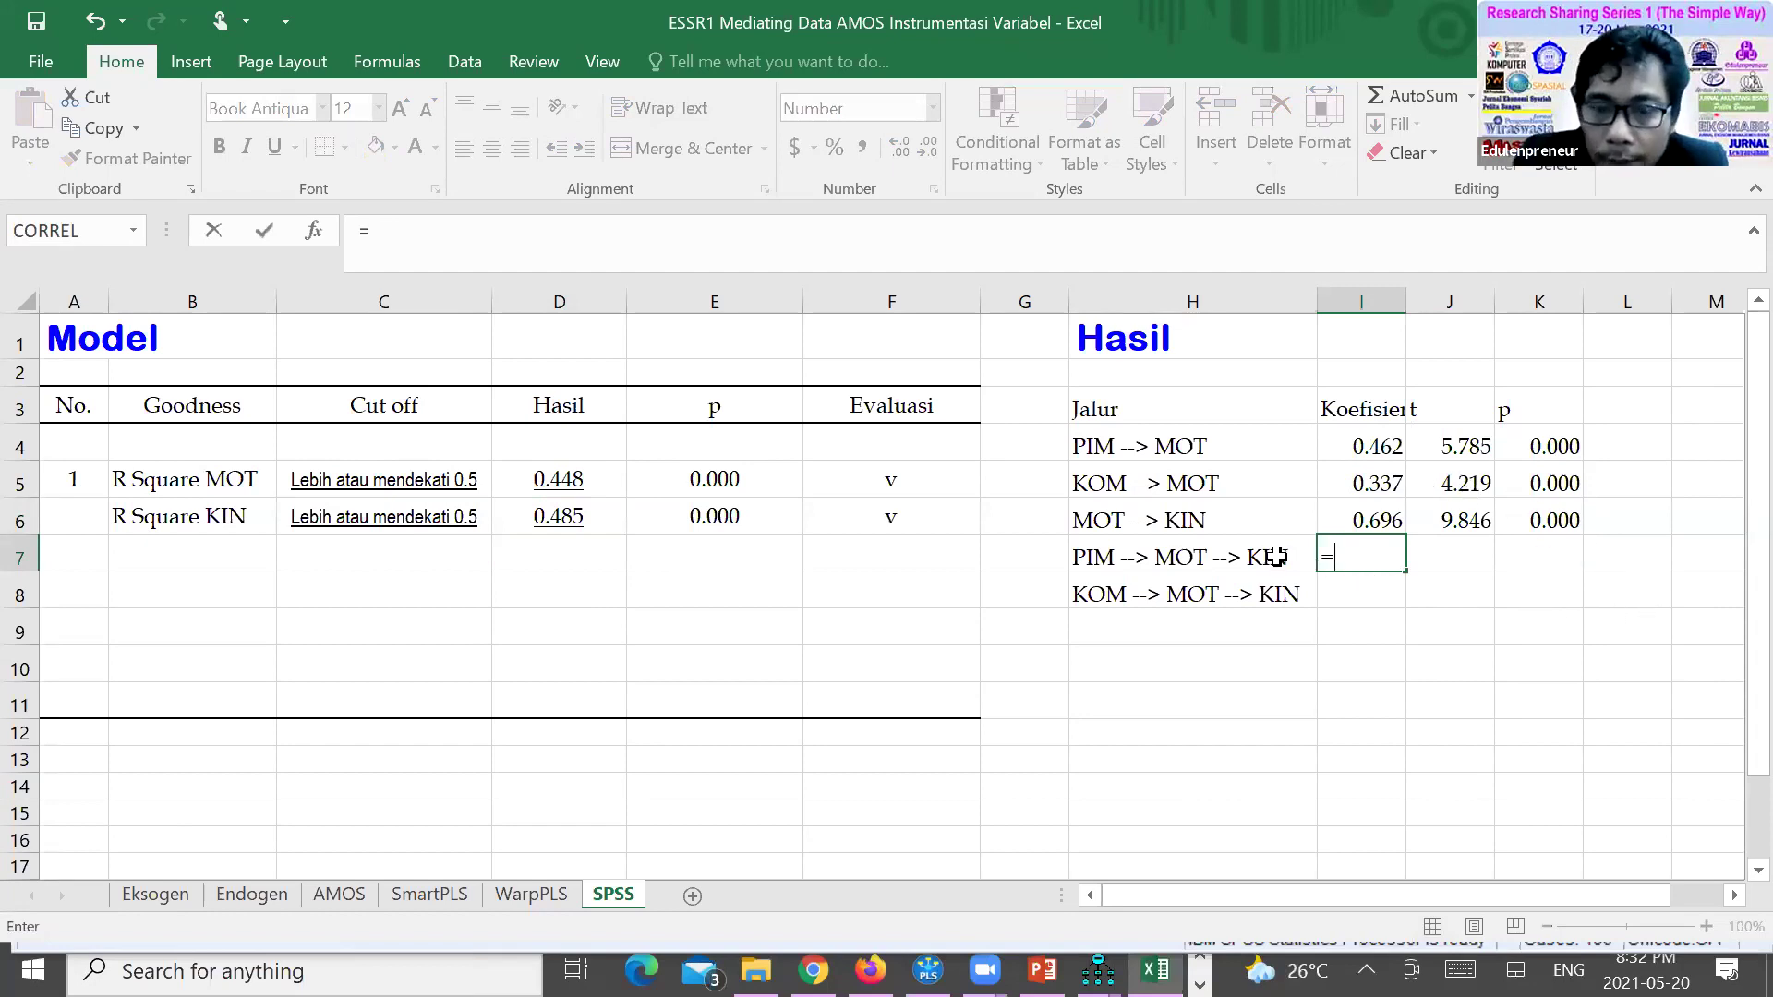
left_click(1378, 447)
type("*")
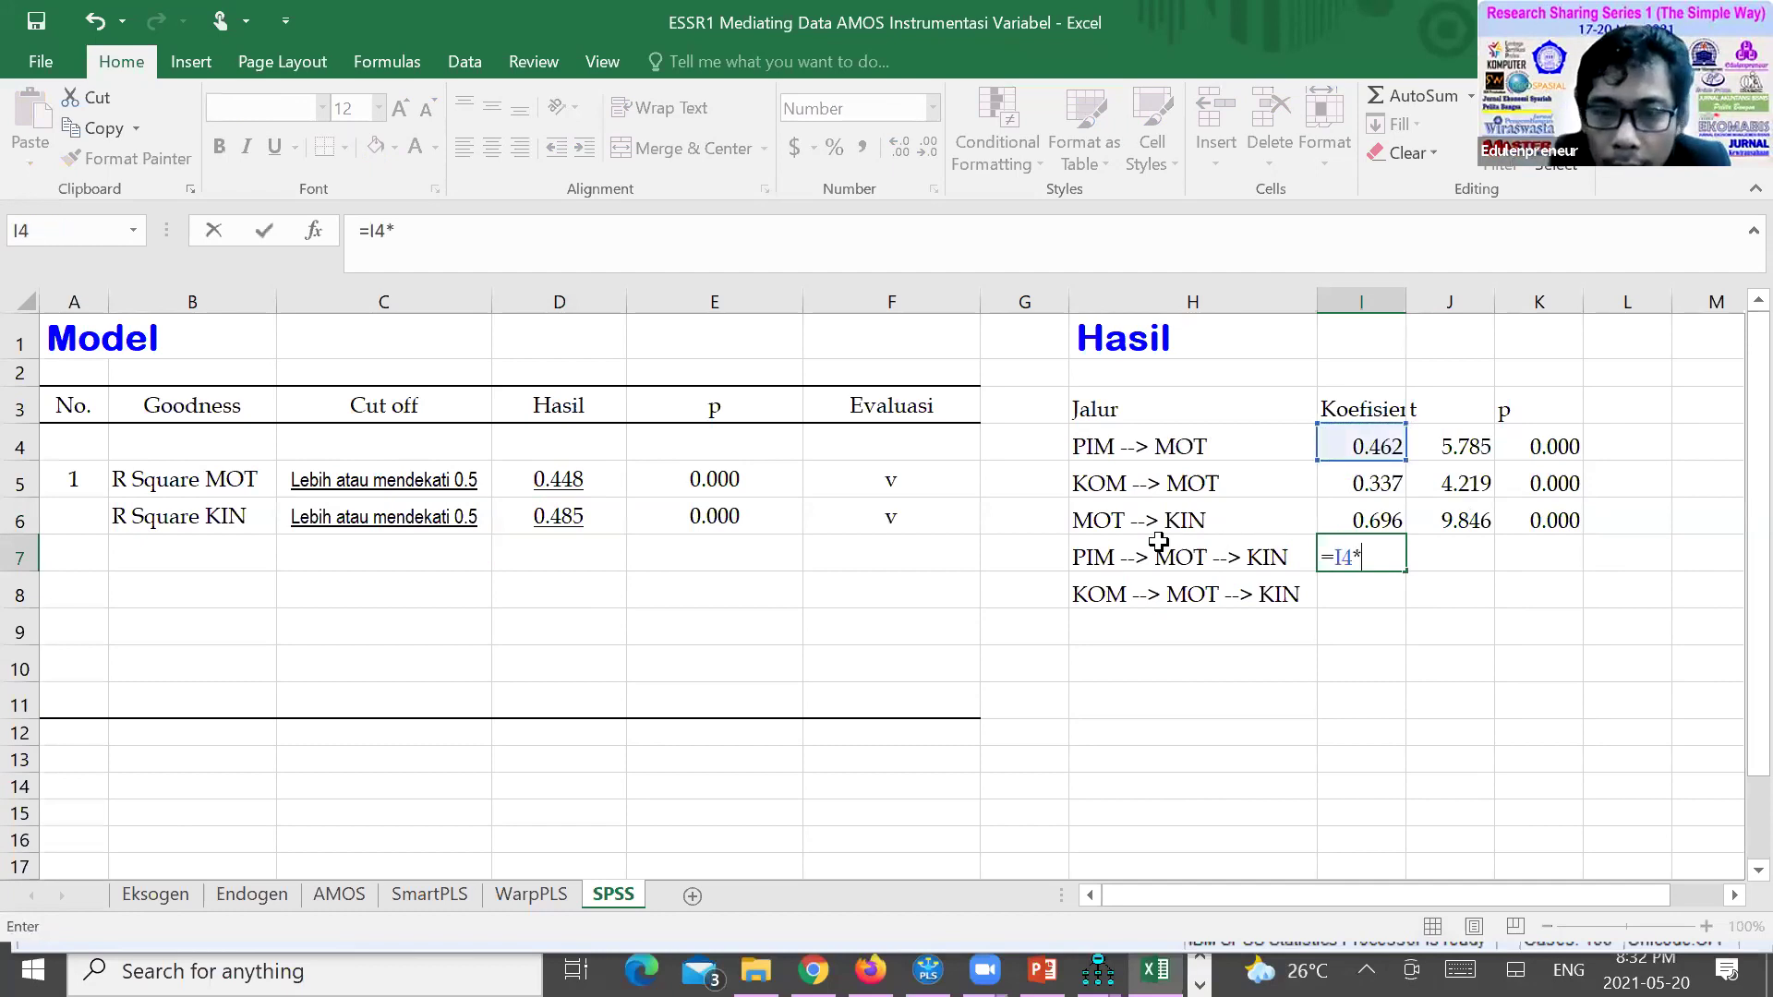
left_click(1368, 522)
key("Return")
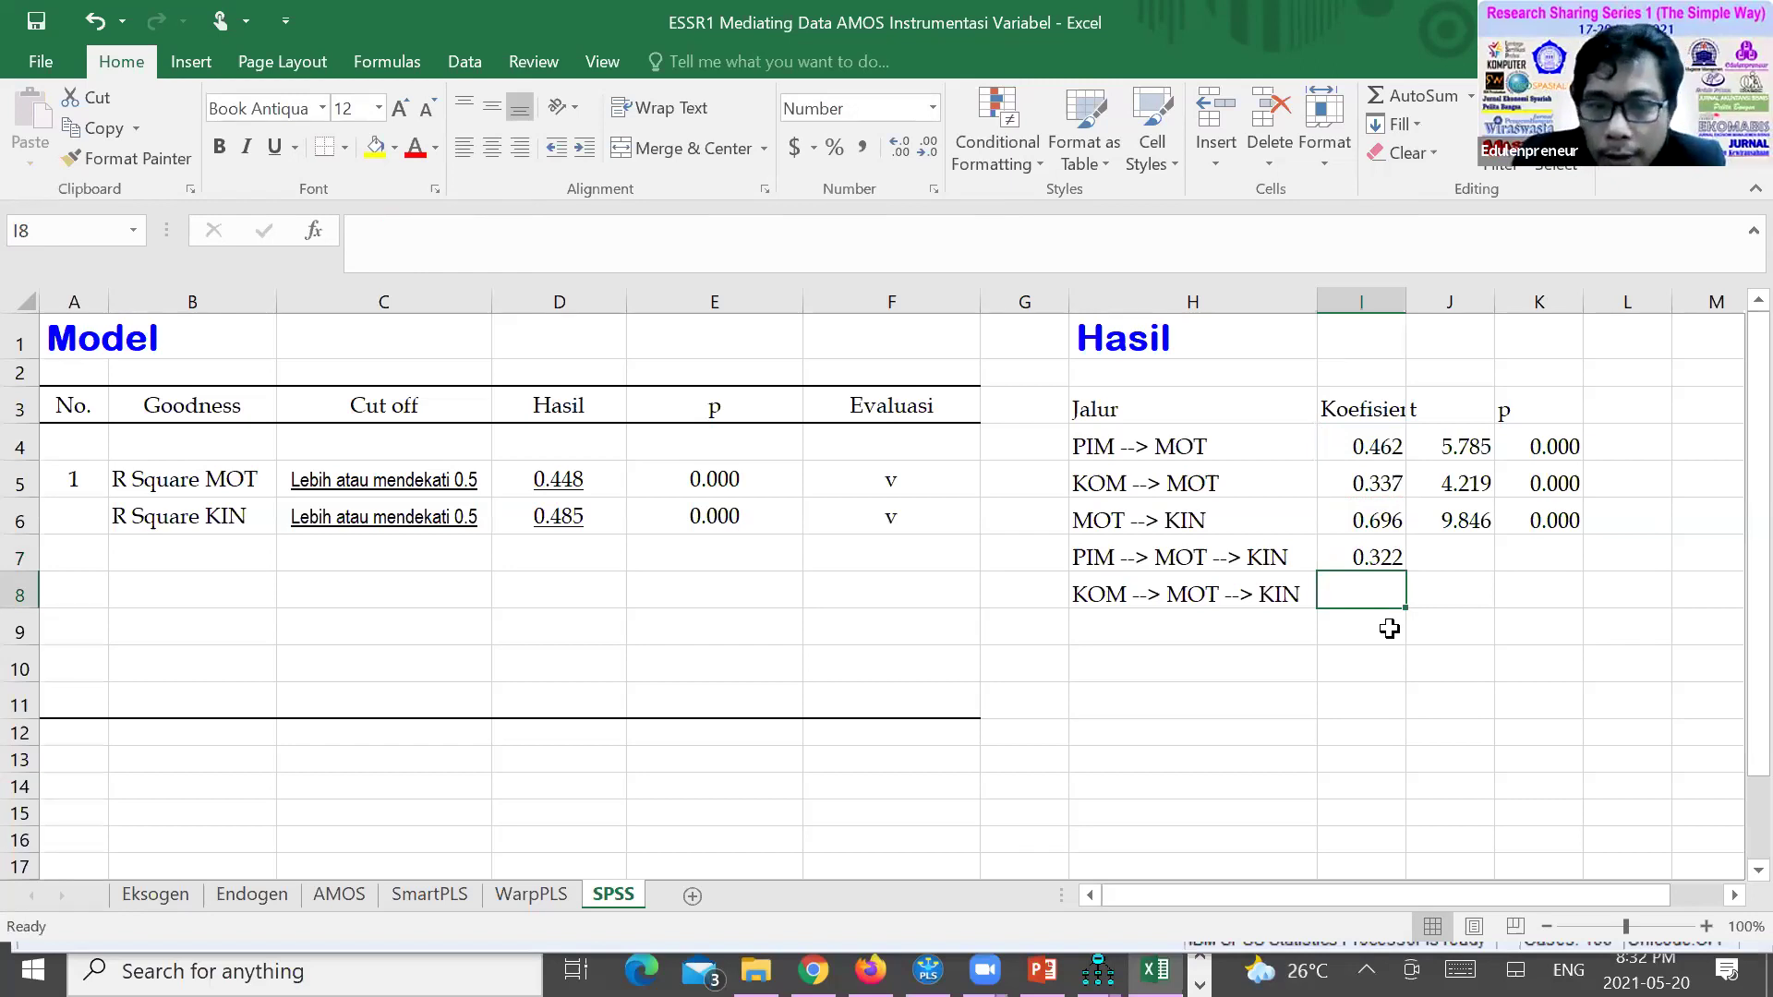
Calculate the indirect coefficient for KOM --> MOT --> KIN in I8 with the formula =I5*I6
type("=")
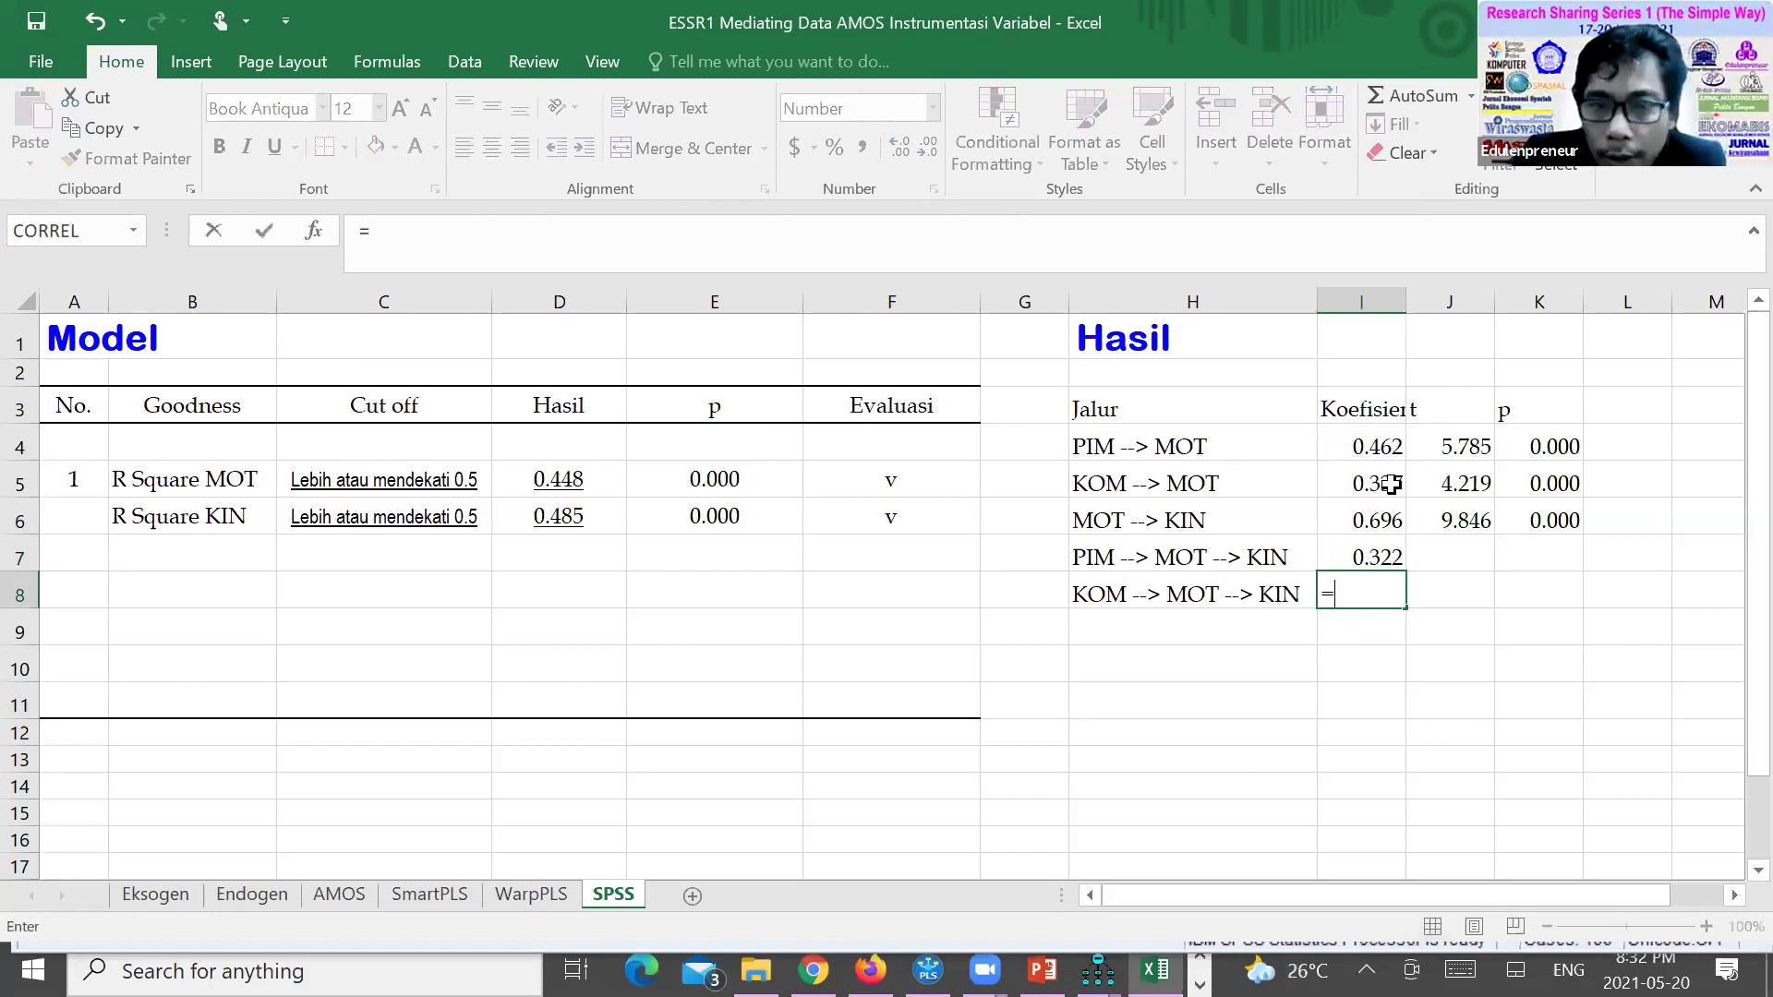
left_click(1391, 483)
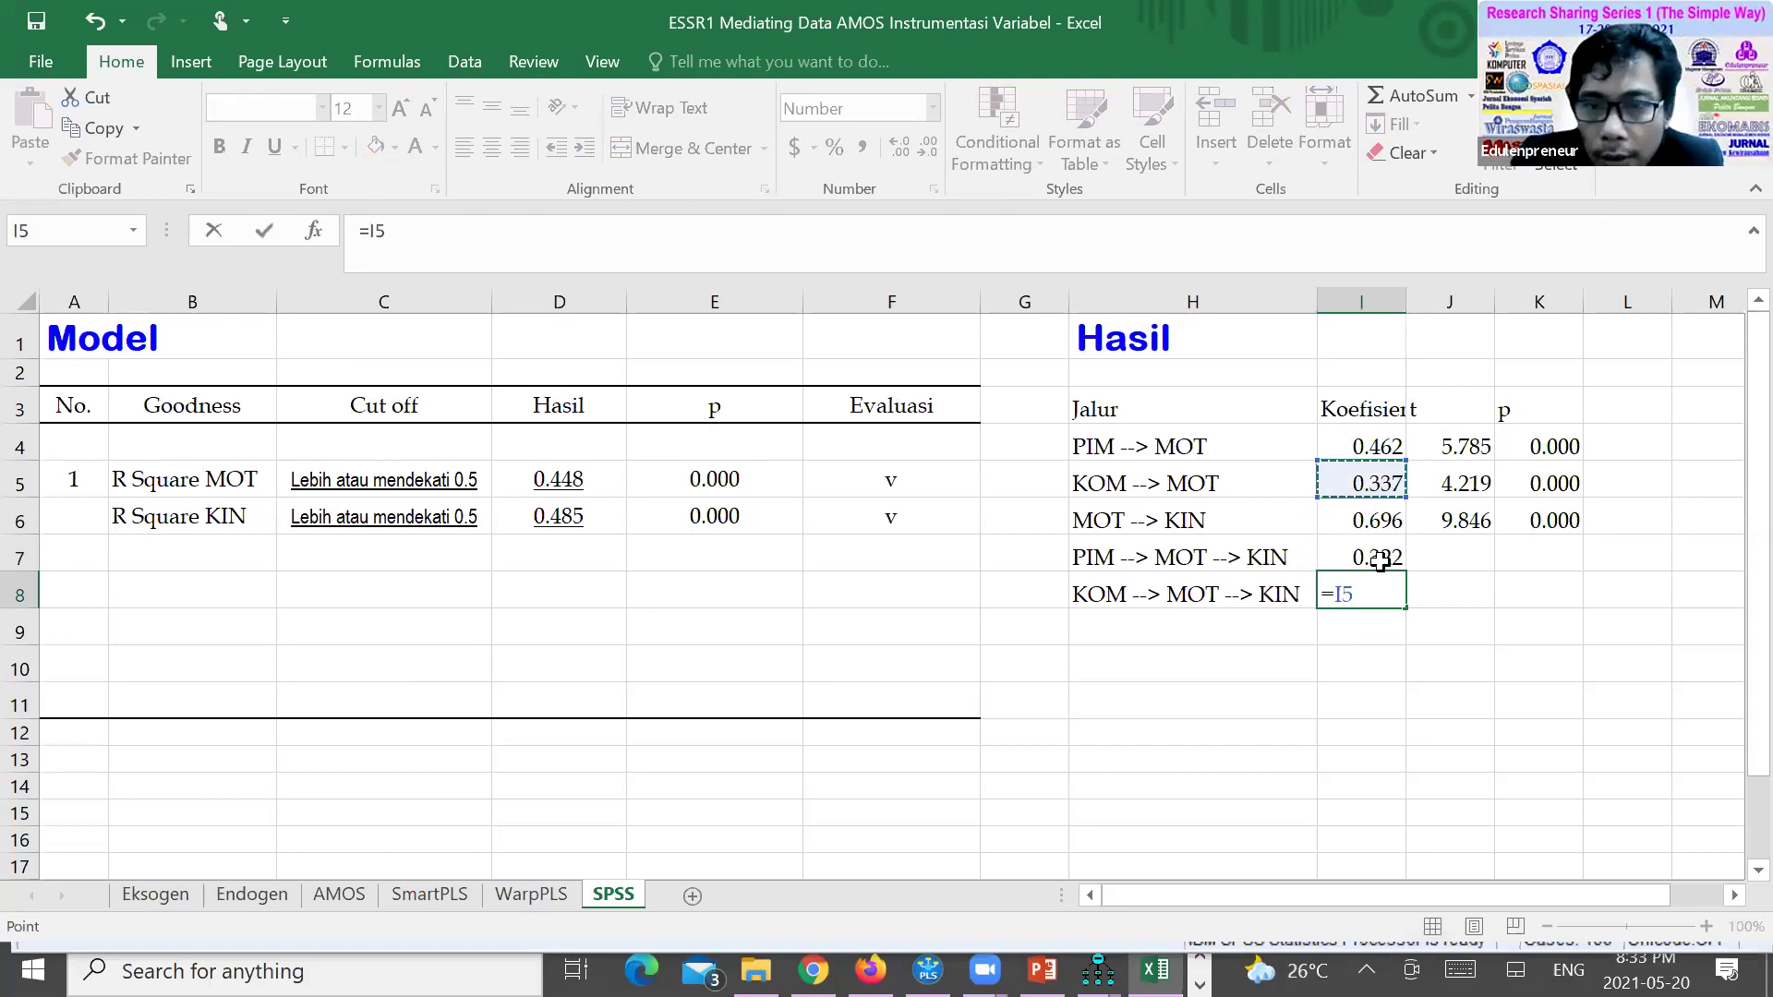
type("*")
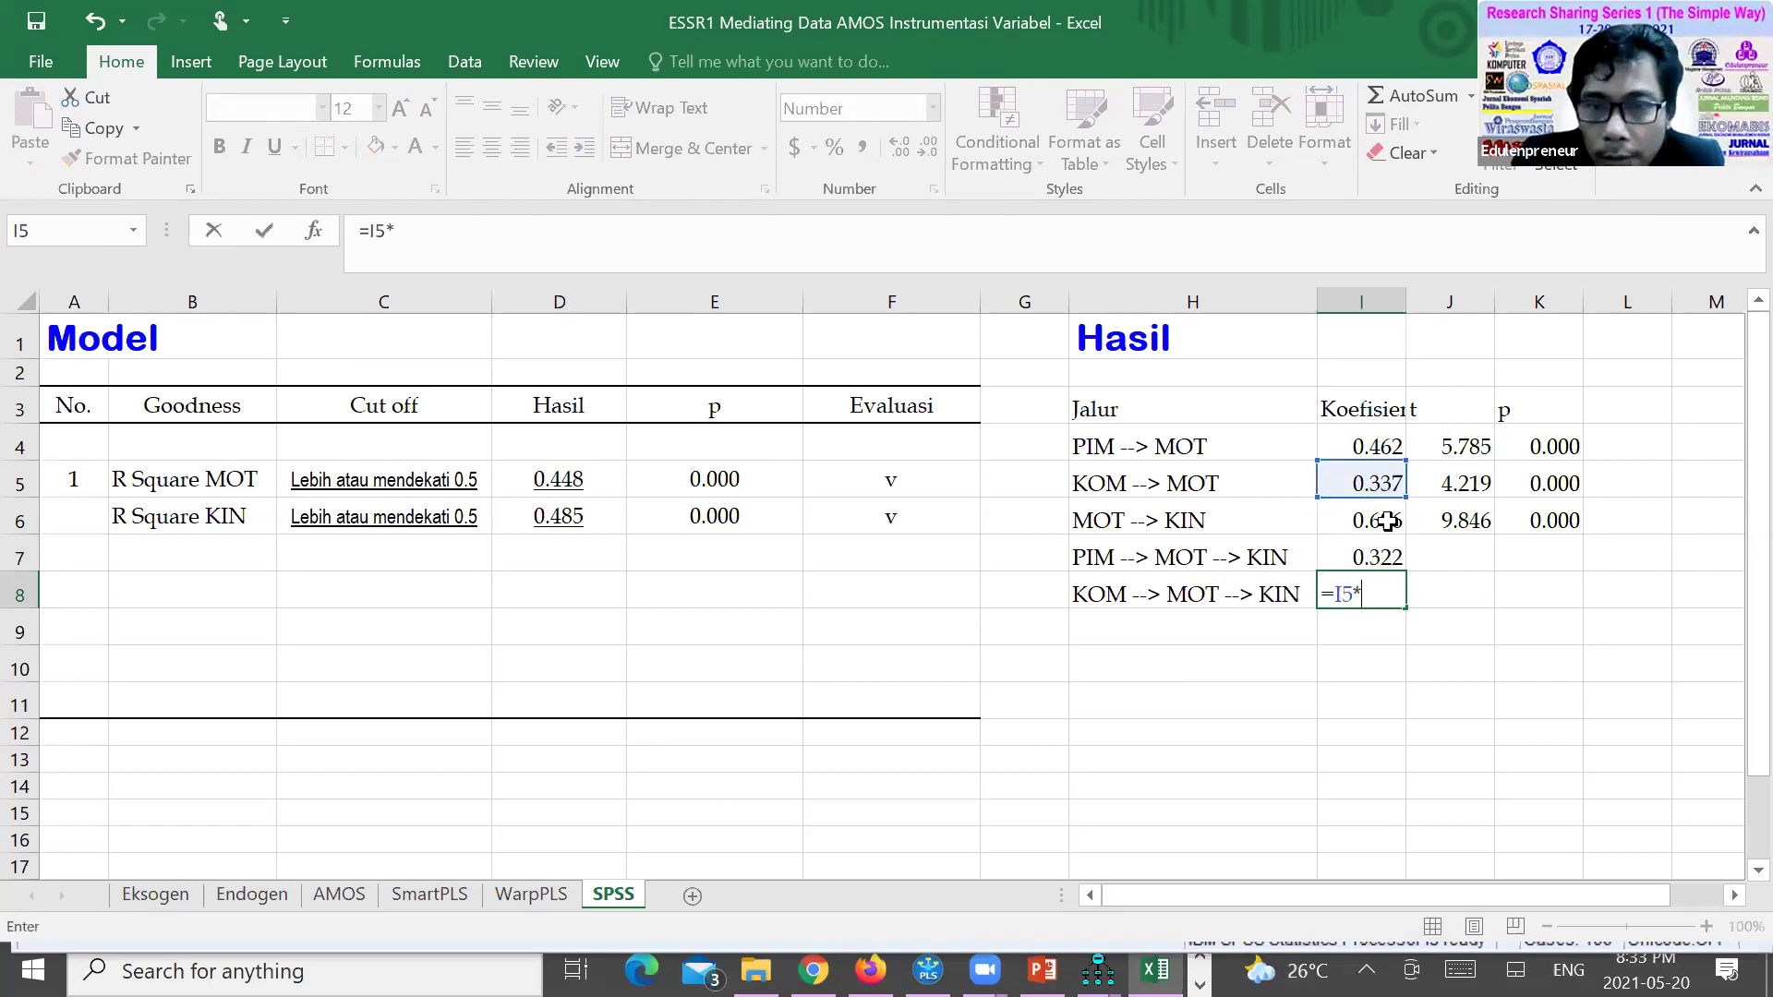
left_click(1388, 521)
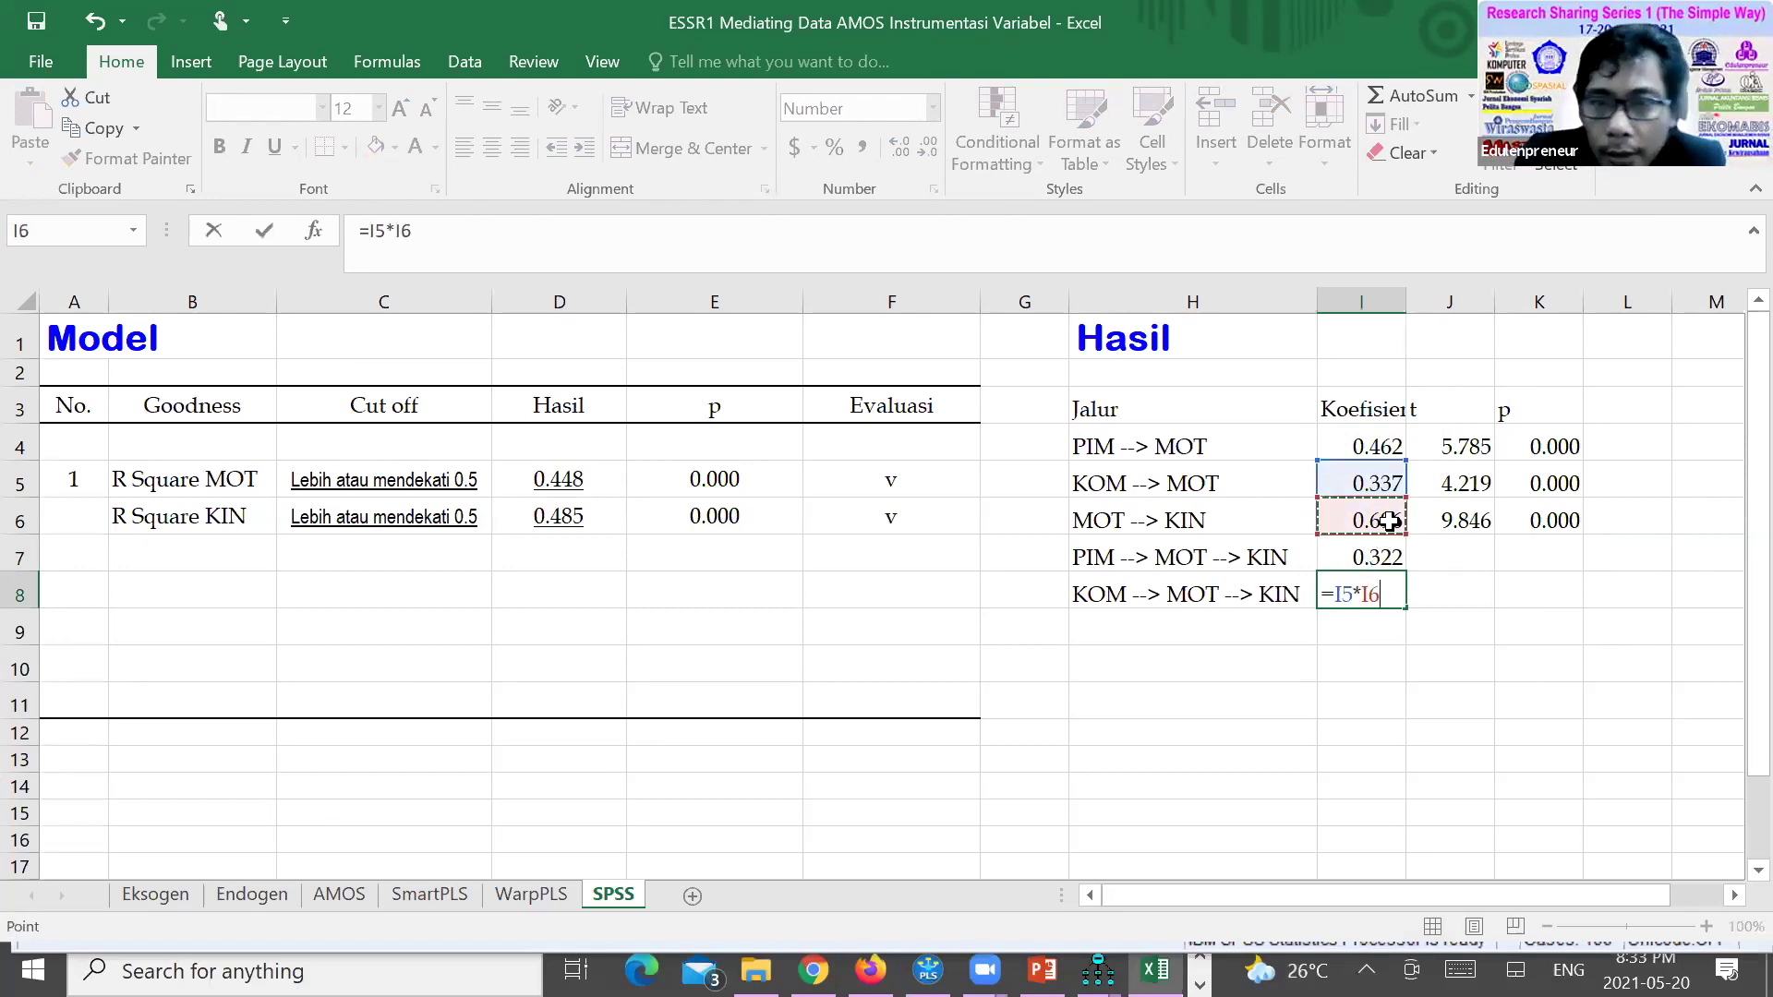
key("Return")
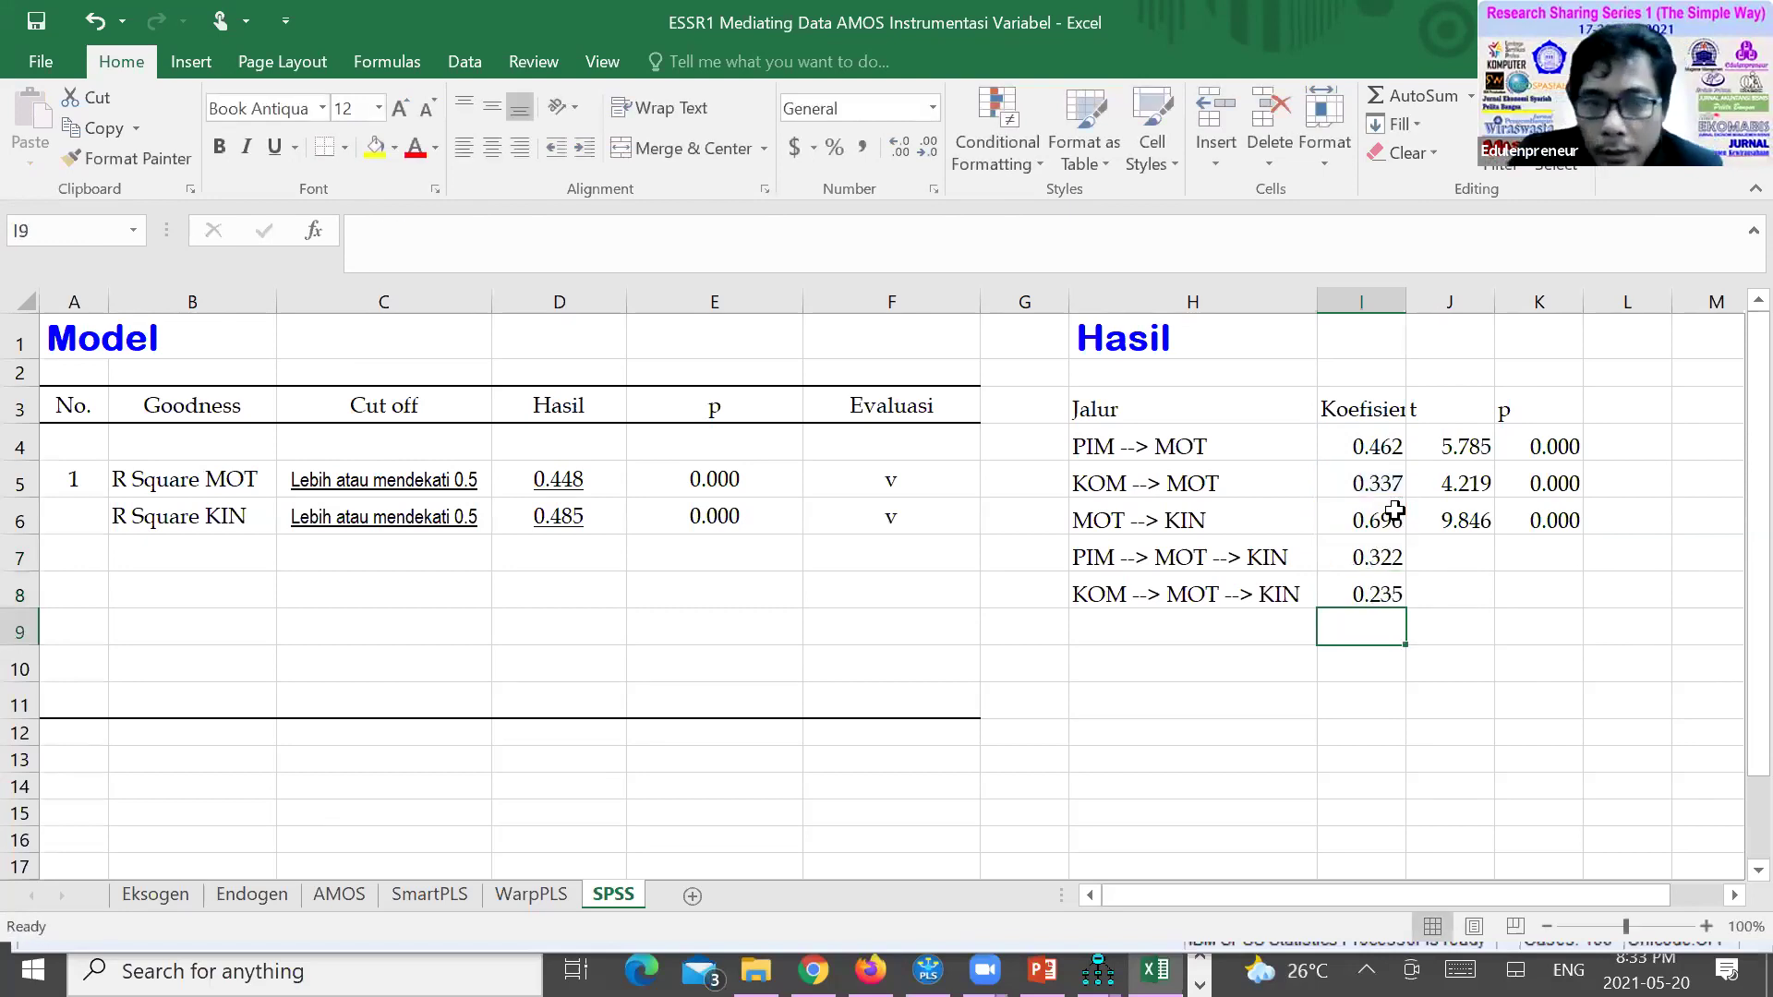
Check the KOM --> MOT --> KIN coefficient and the p cell and path labels of the two indirect effects
left_click(1381, 598)
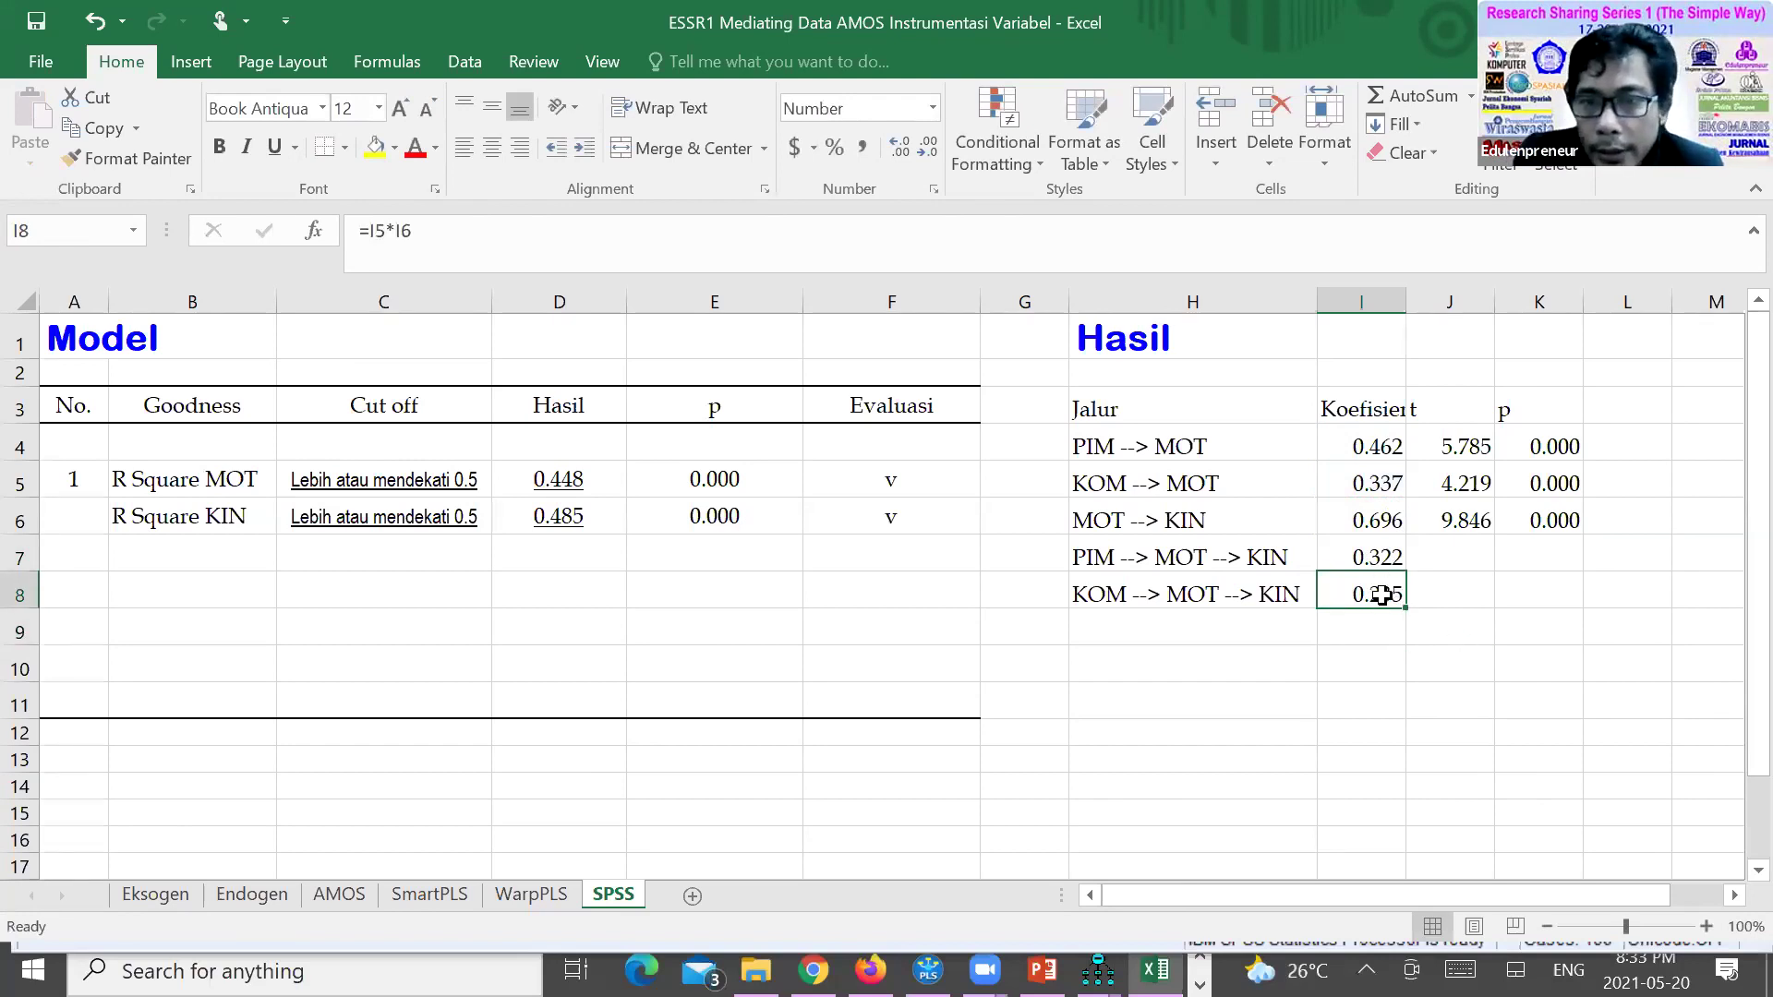
left_click(1451, 663)
left_click(1382, 596)
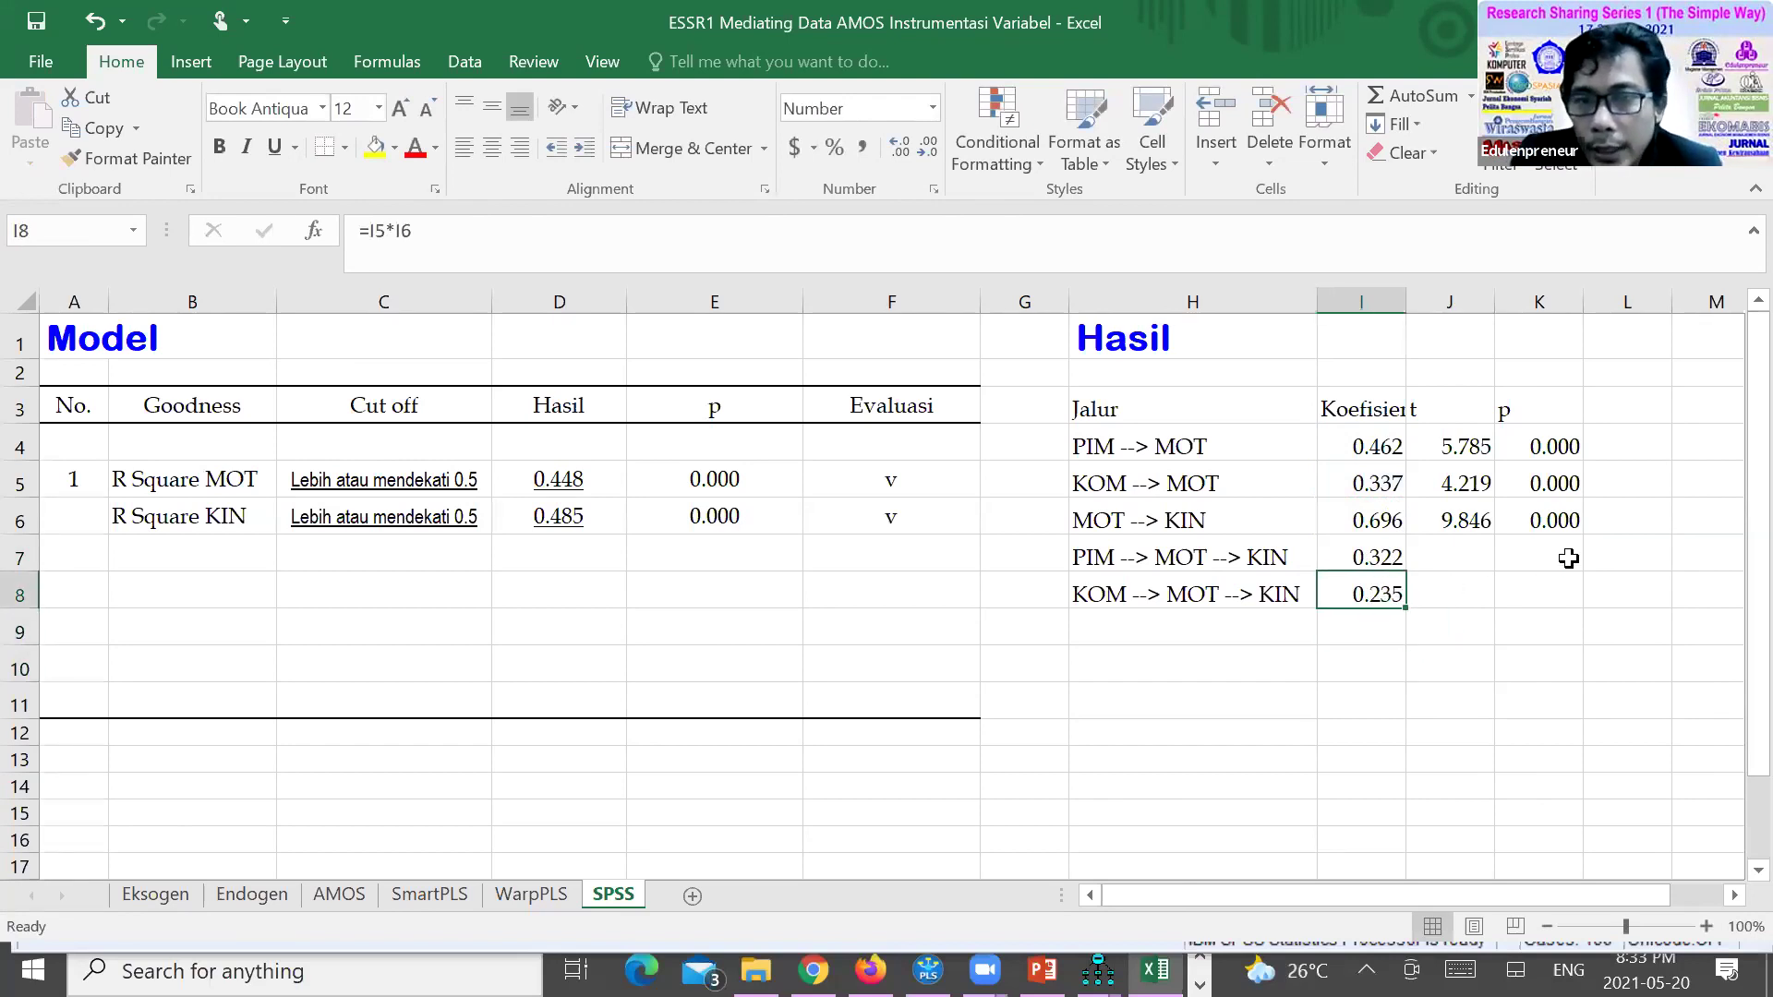
left_click(1567, 557)
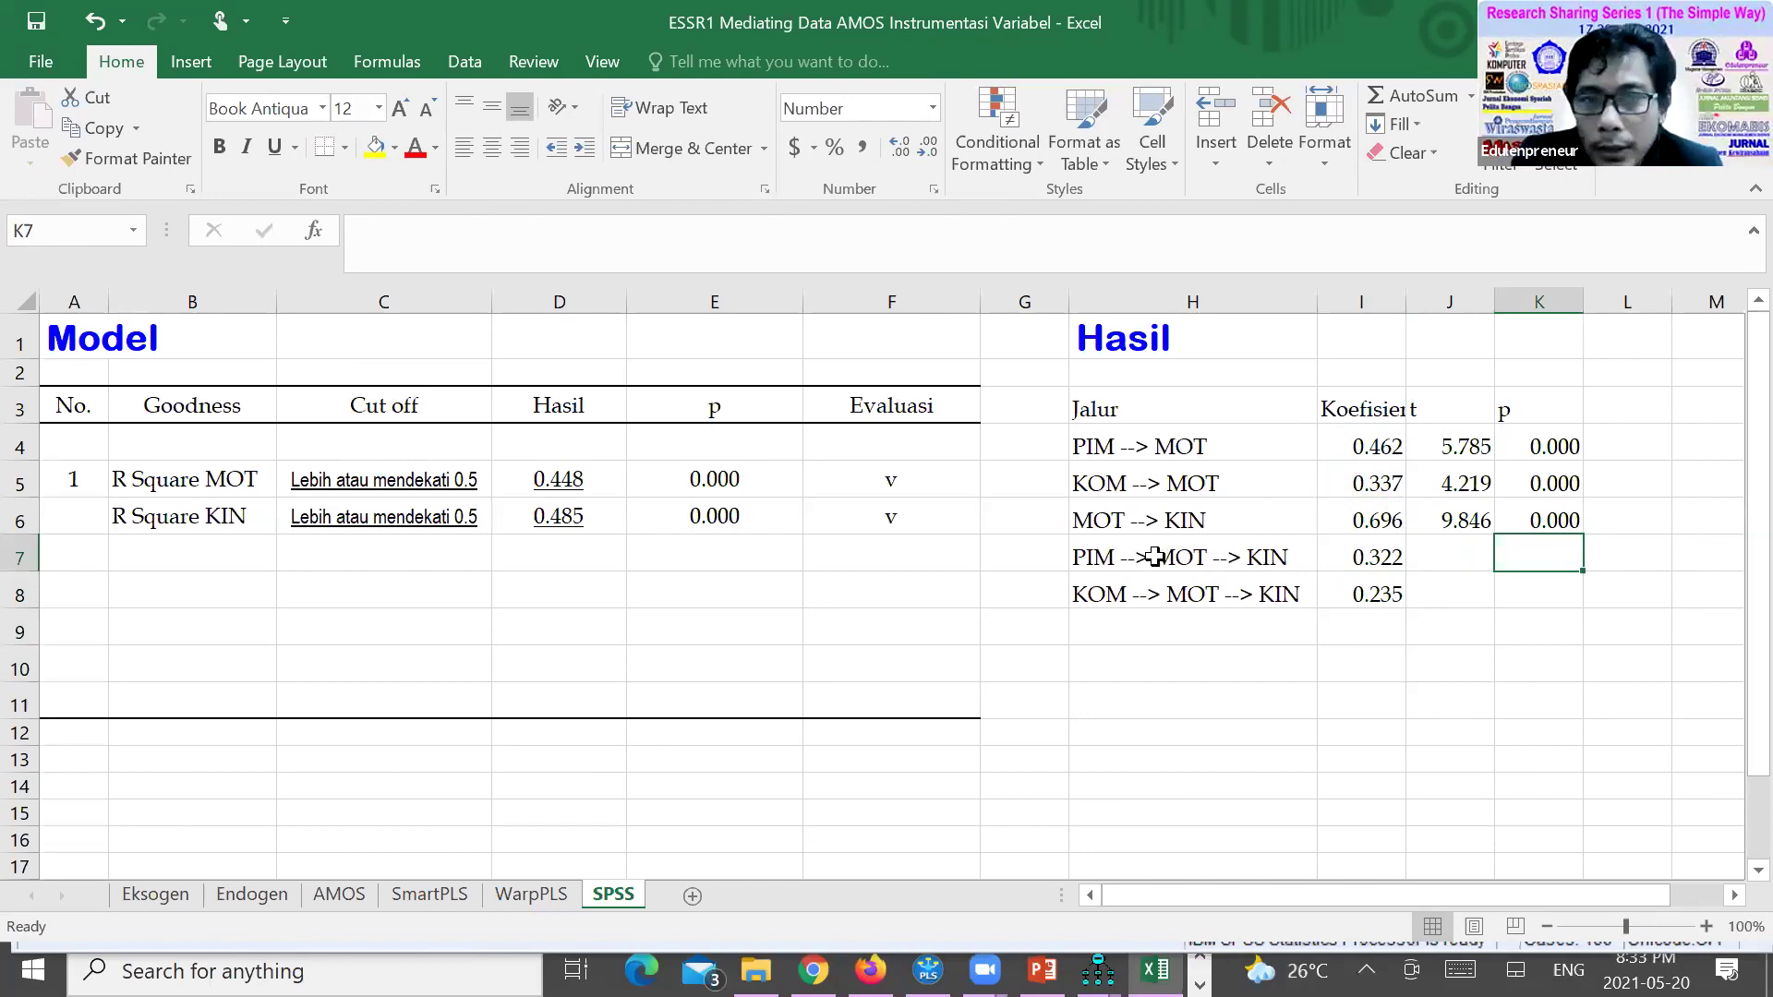
left_click(1117, 557)
left_click(1114, 579)
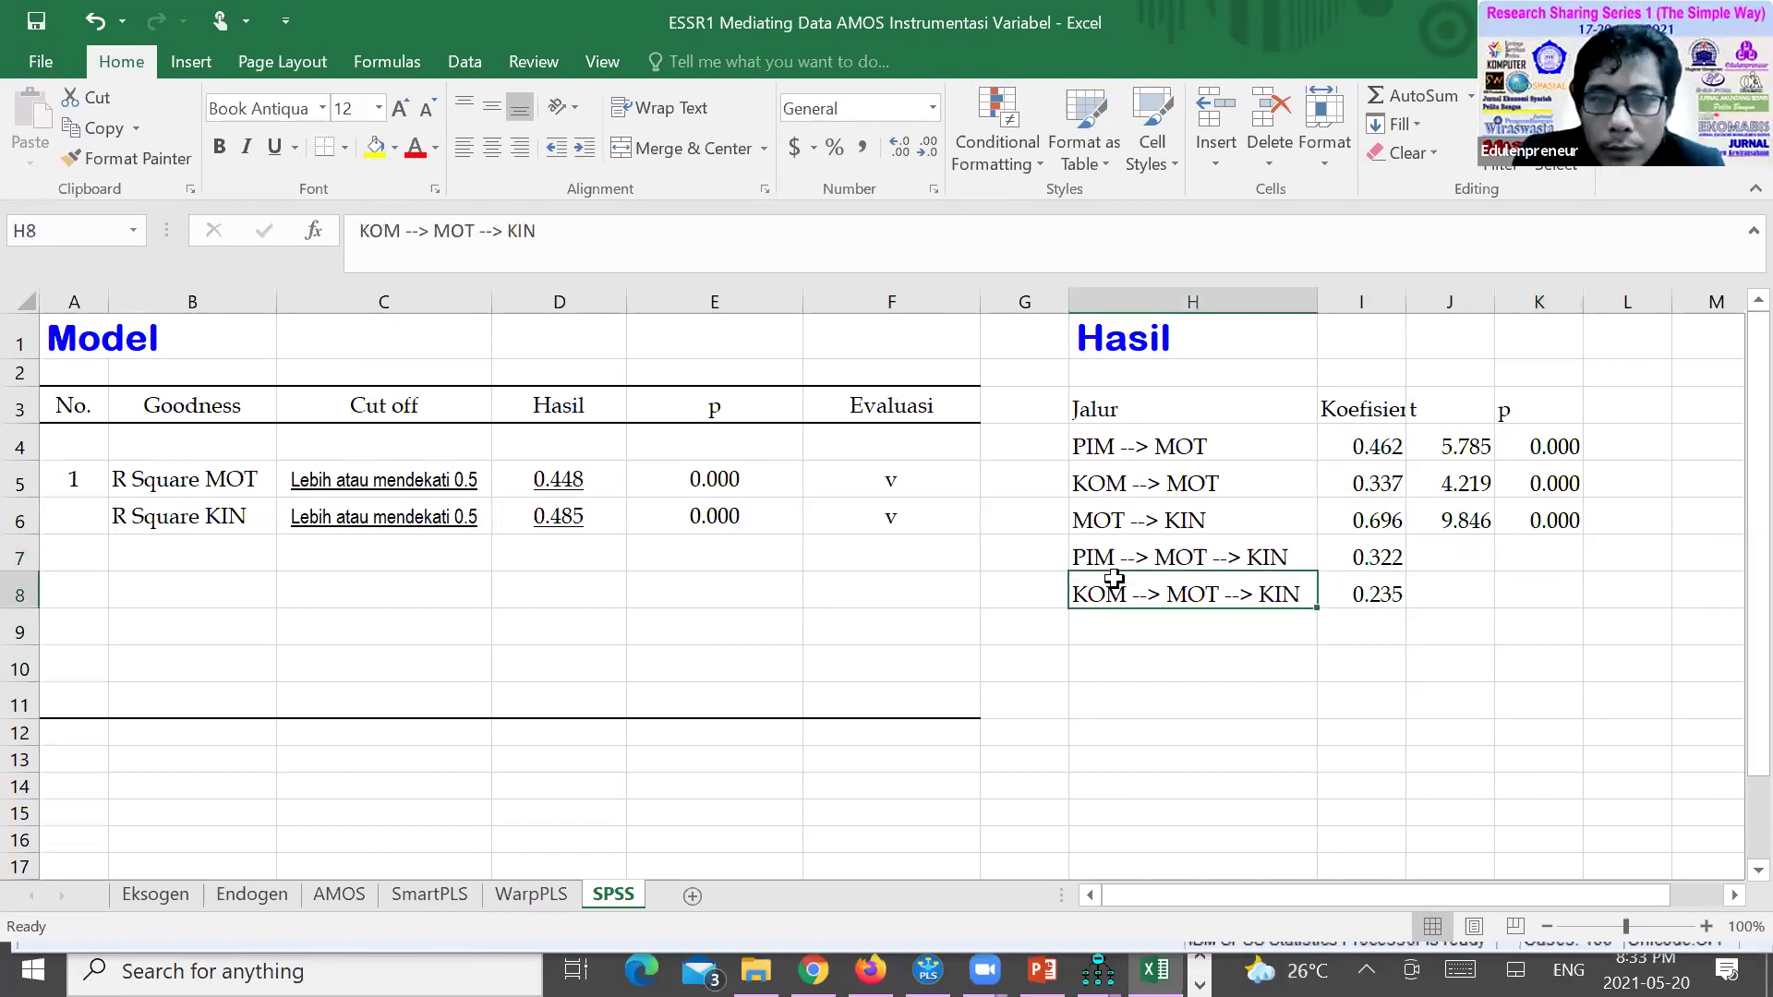
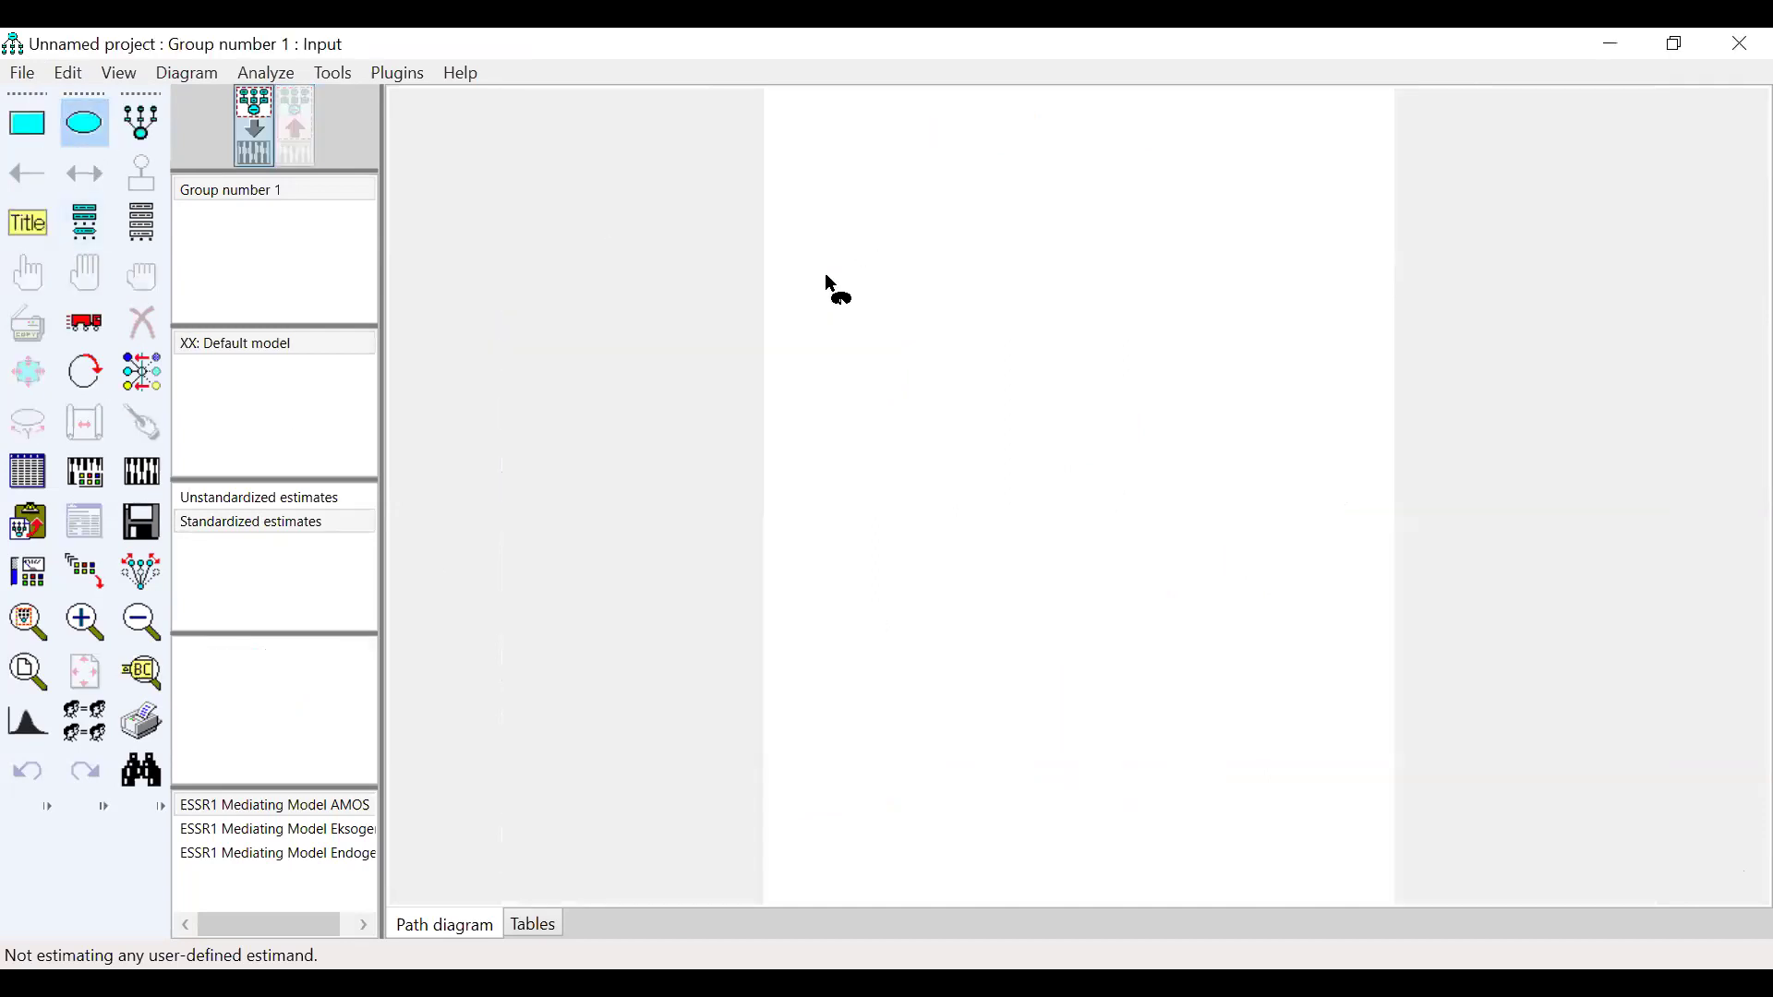
In a blank Amos path diagram, draw six latent variable ellipses: a column of four predictors and two outcomes to their right
left_click_drag(829, 282, 813, 316)
left_click_drag(823, 404, 826, 436)
mouse_move(845, 499)
left_mouse_down()
mouse_move(828, 487)
mouse_move(860, 520)
left_mouse_up()
left_click_drag(1036, 299, 1111, 429)
left_click_drag(905, 454, 1108, 454)
Draw single-headed paths from each of the four predictor ellipses to both outcome ellipses
left_click(26, 172)
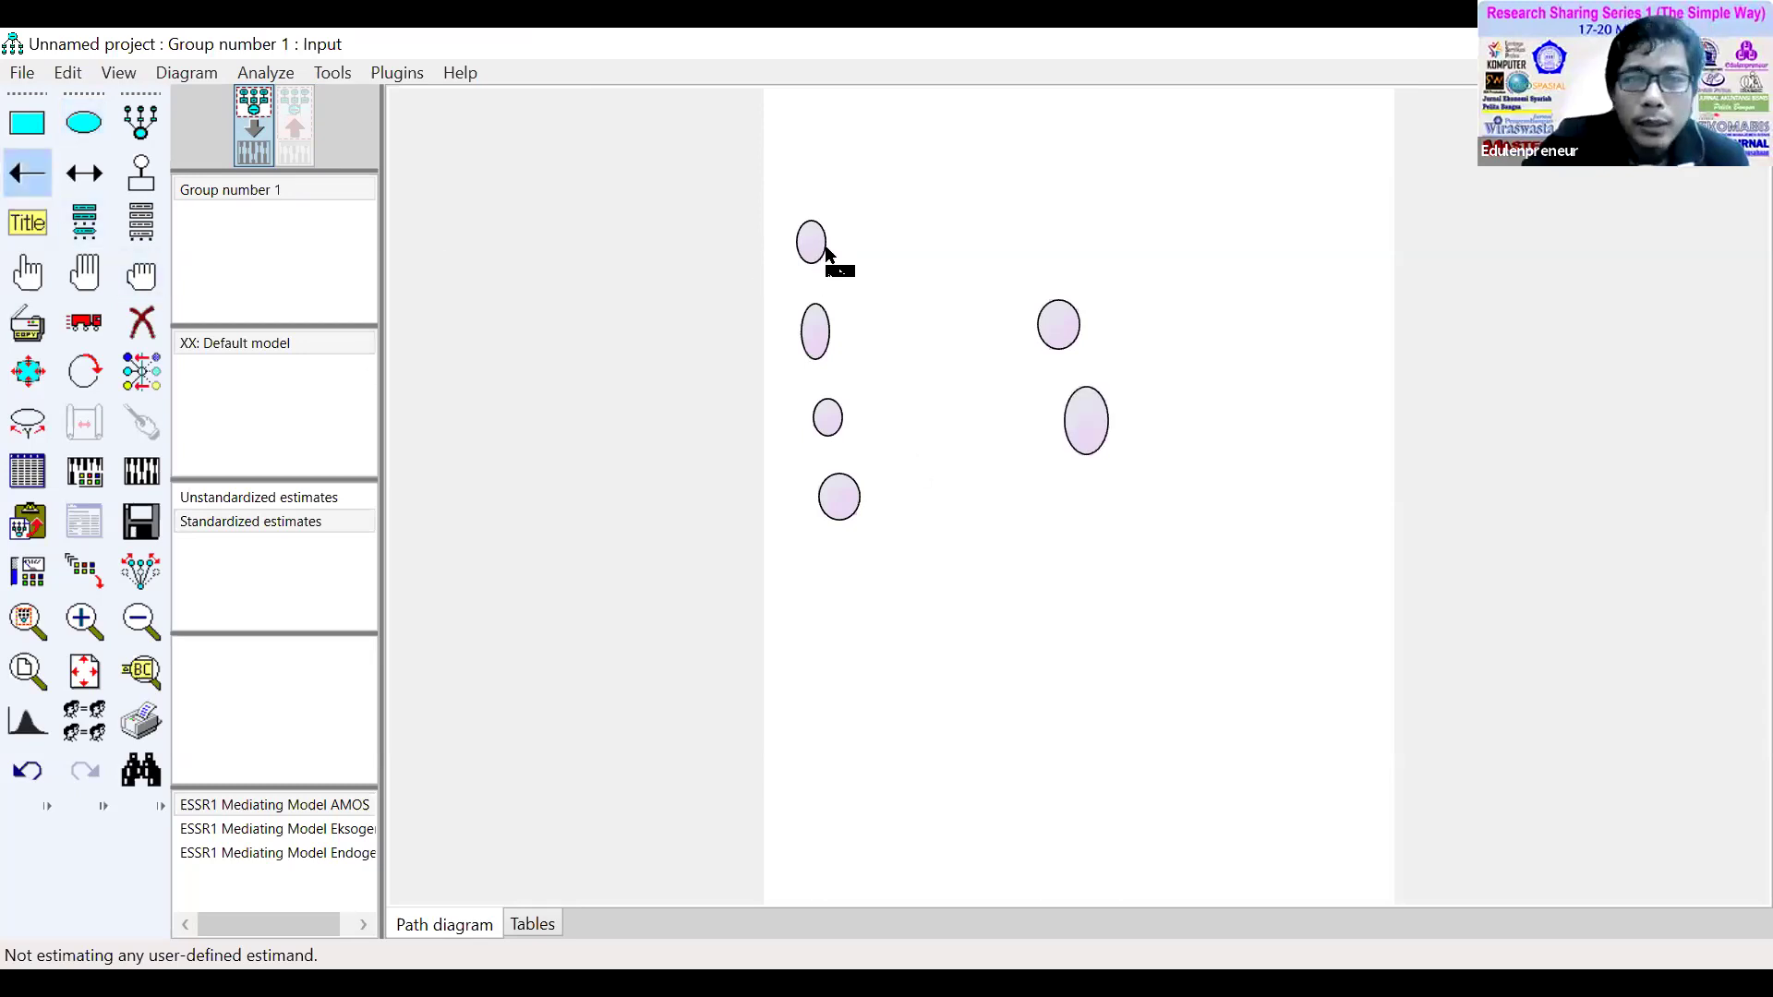
mouse_move(825, 245)
left_mouse_down()
mouse_move(1033, 352)
mouse_move(1046, 317)
left_mouse_up()
mouse_move(816, 331)
left_mouse_down()
mouse_move(1061, 349)
mouse_move(1060, 332)
left_mouse_up()
left_click_drag(829, 417, 1058, 325)
left_click_drag(1048, 447, 1095, 425)
left_click_drag(828, 414, 1079, 419)
left_click_drag(823, 341, 1100, 435)
left_click_drag(813, 244, 1105, 426)
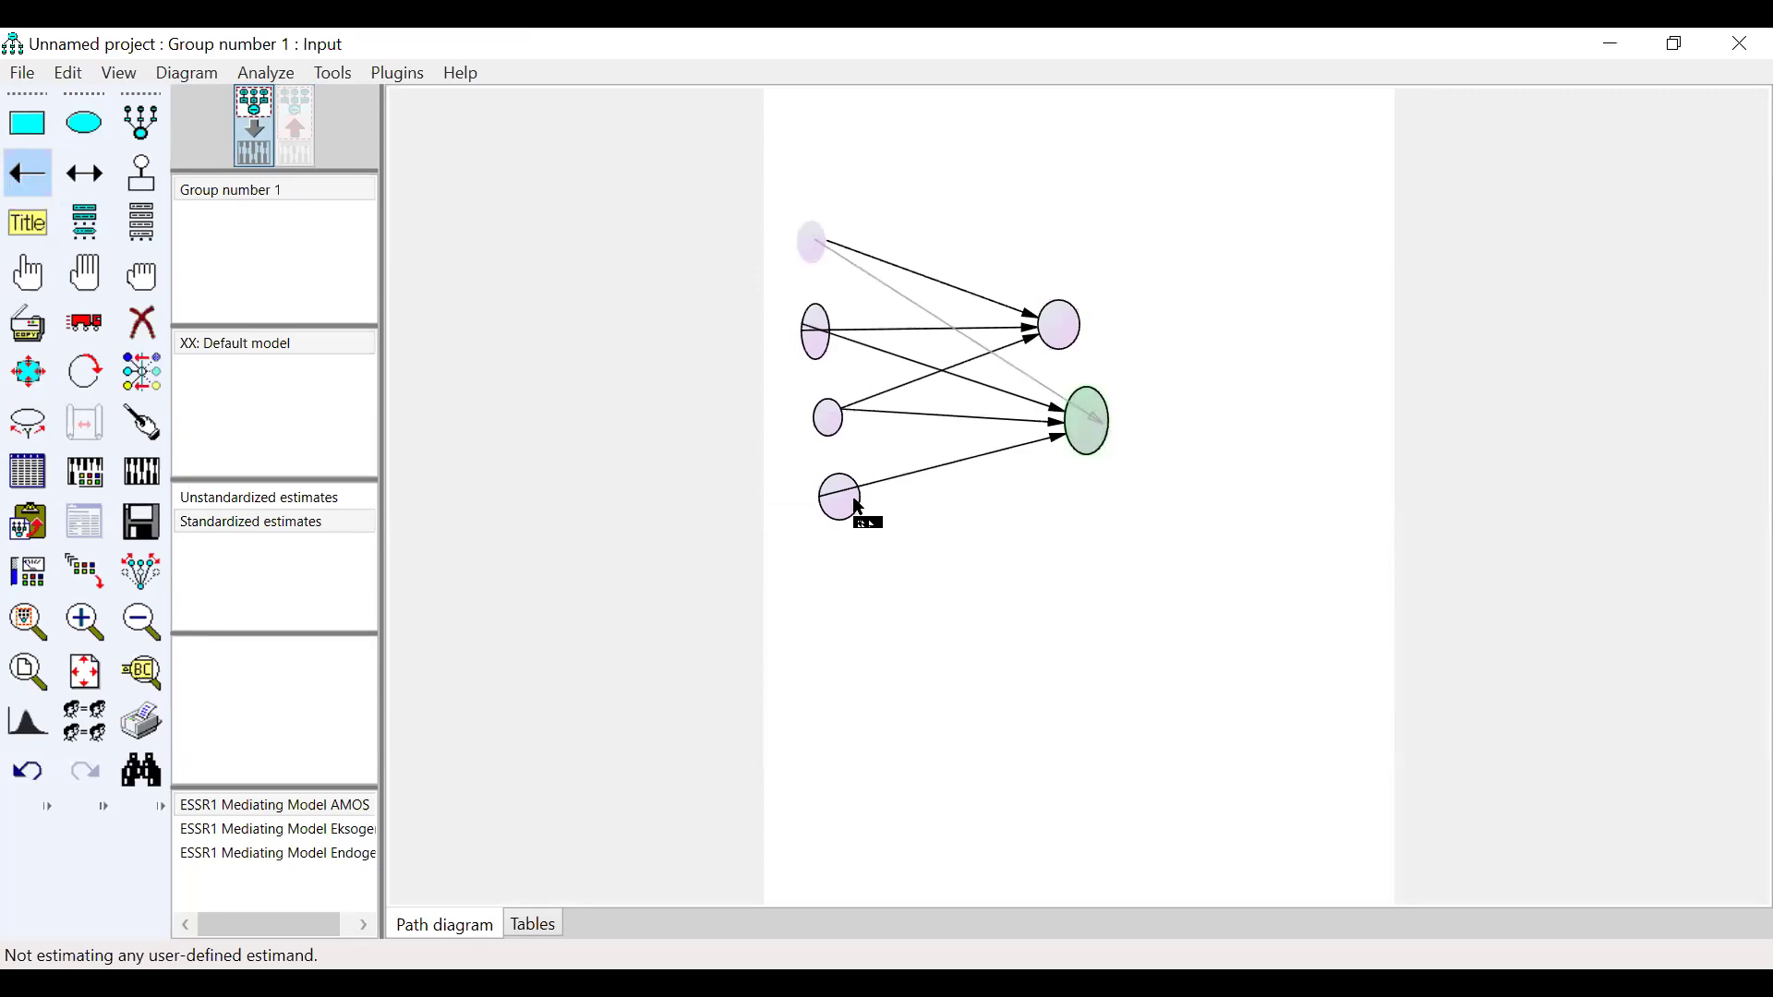
left_click_drag(842, 496, 1066, 334)
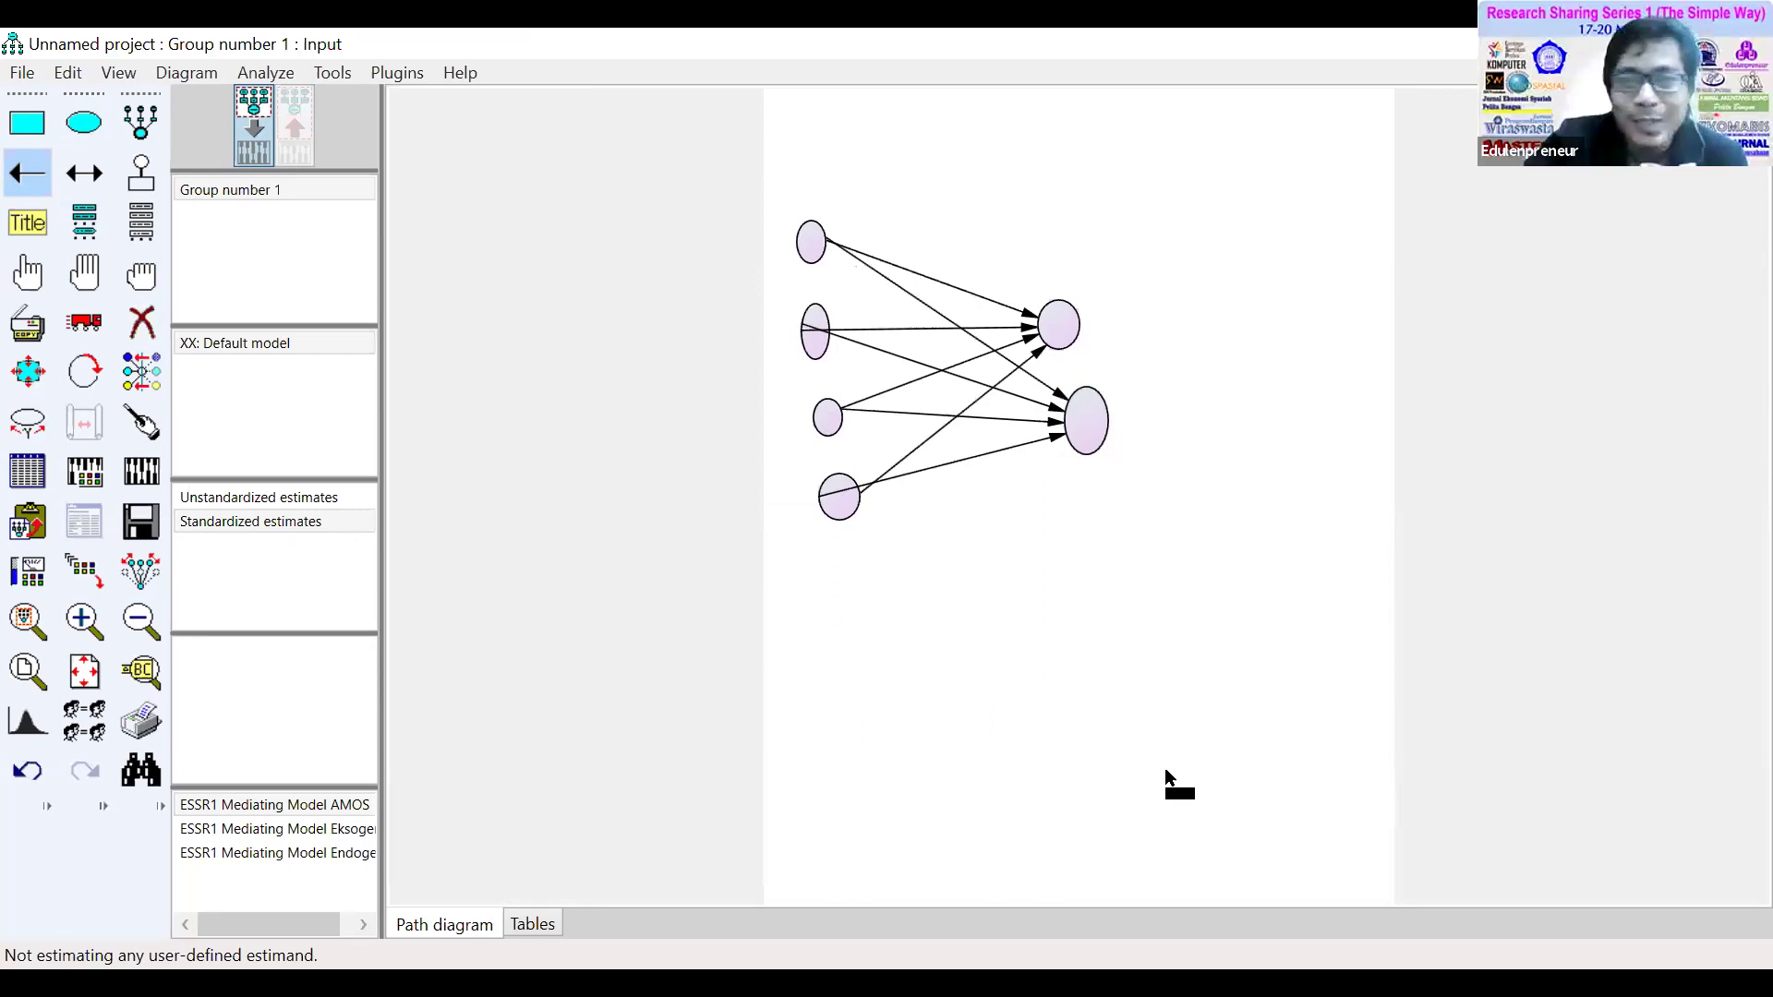
Try a path from the upper outcome ellipse to the lower one, and erase it again
left_click_drag(1060, 324, 1090, 417)
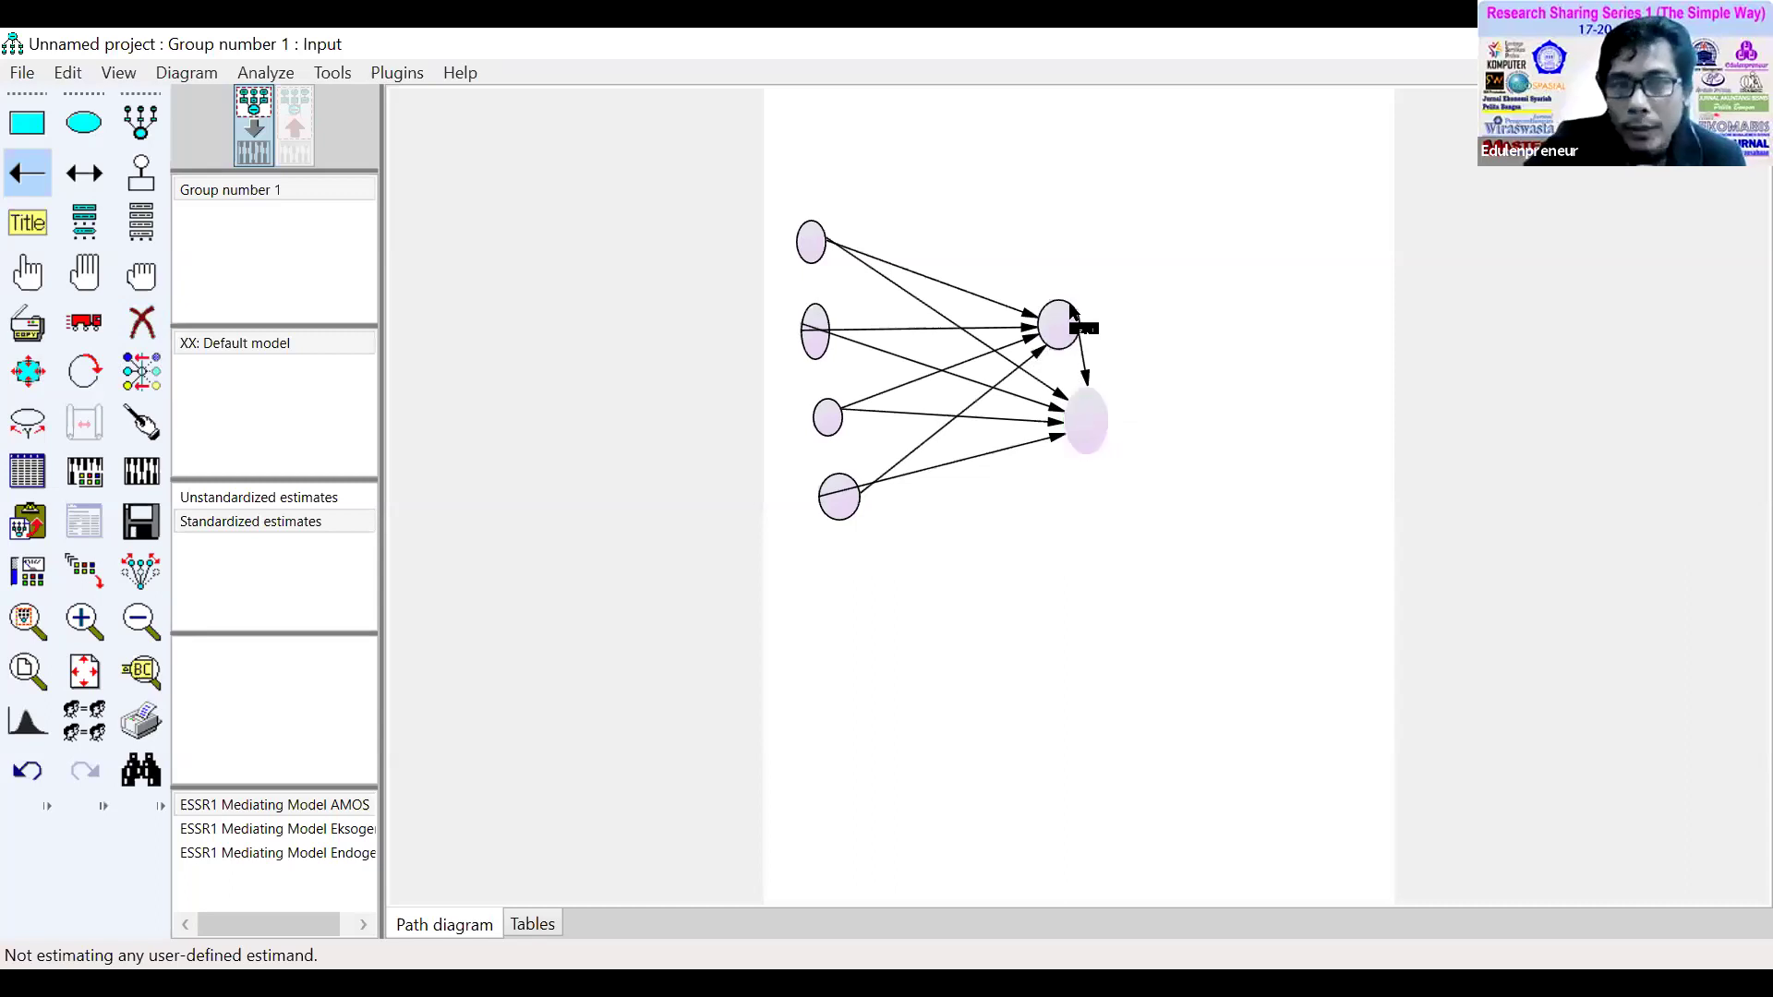
left_click(141, 321)
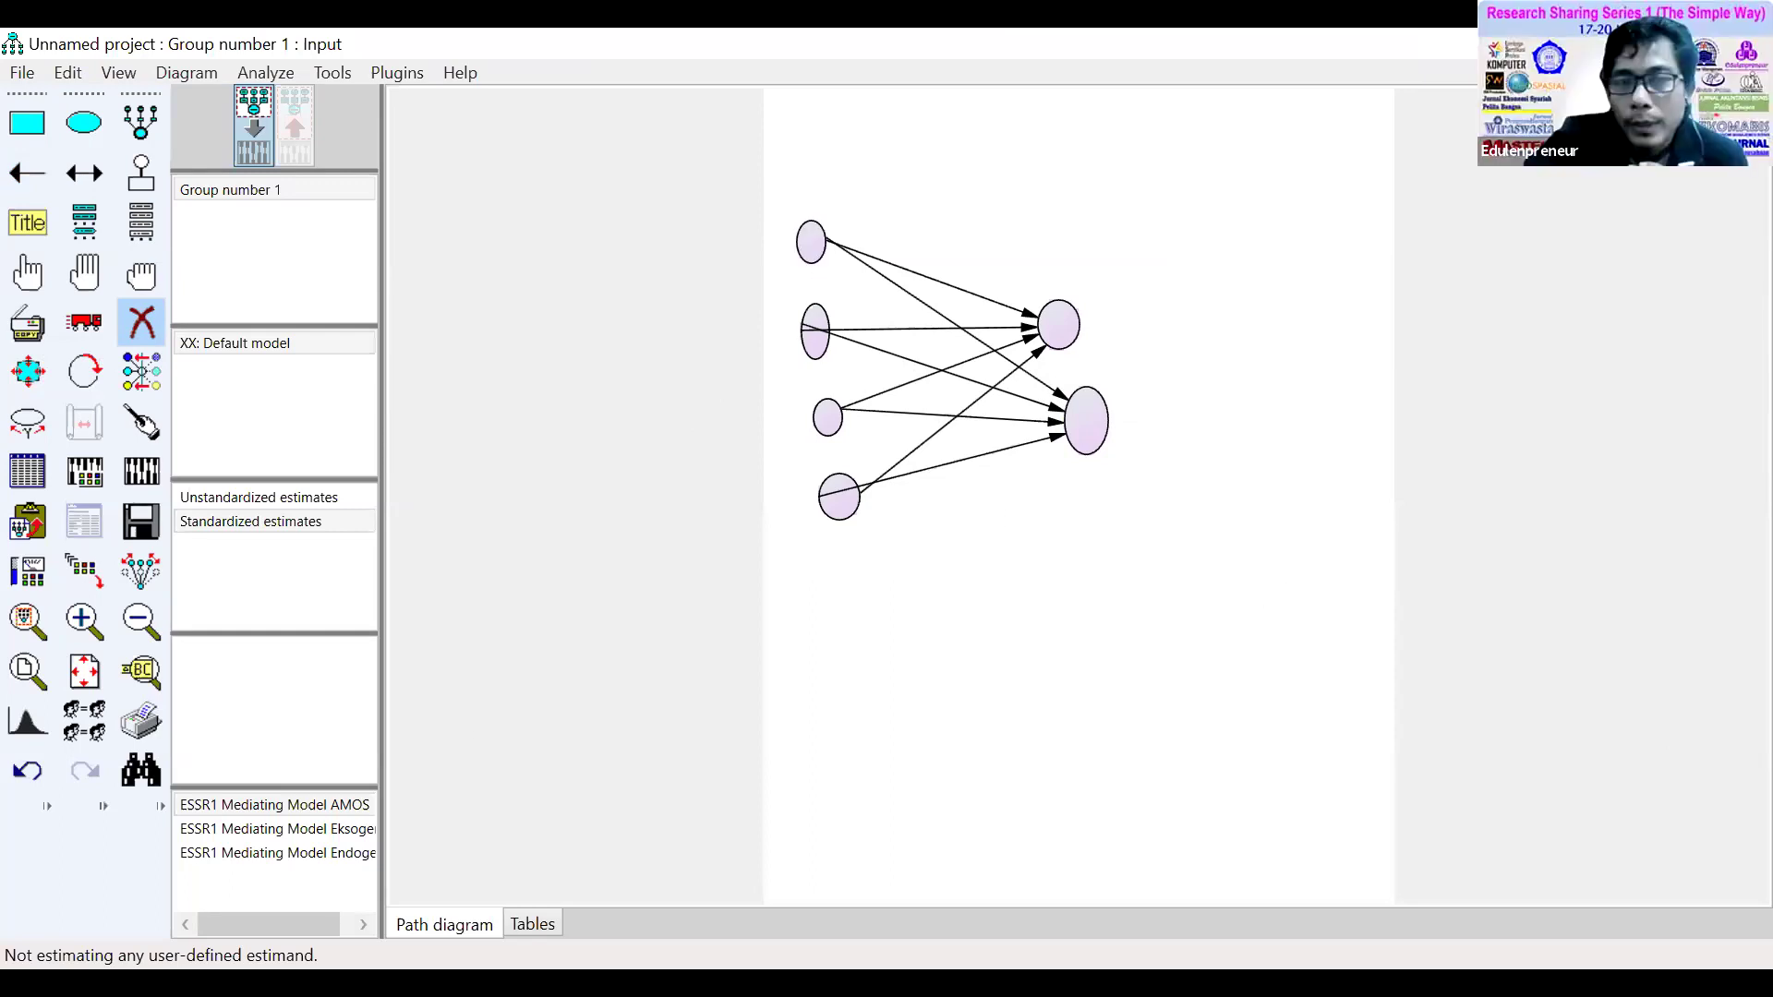
left_click(44, 282)
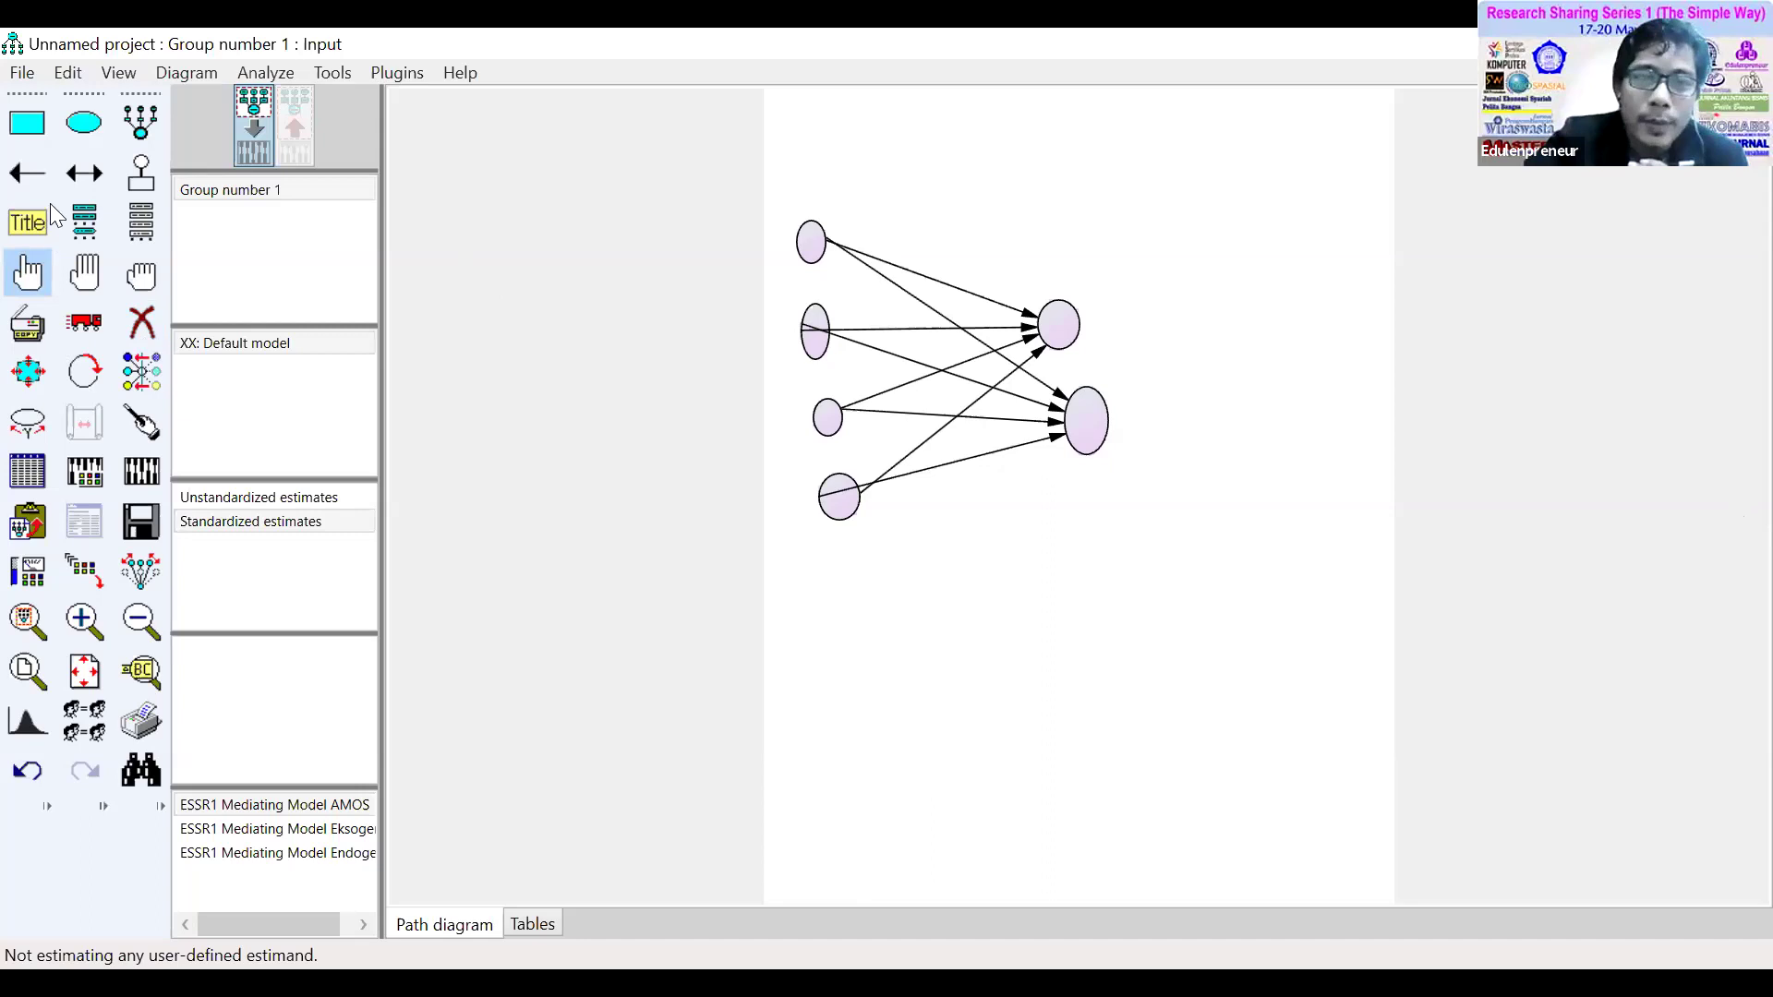
key("F5")
mouse_move(1055, 329)
left_mouse_down()
mouse_move(1068, 435)
mouse_move(1068, 370)
left_mouse_up()
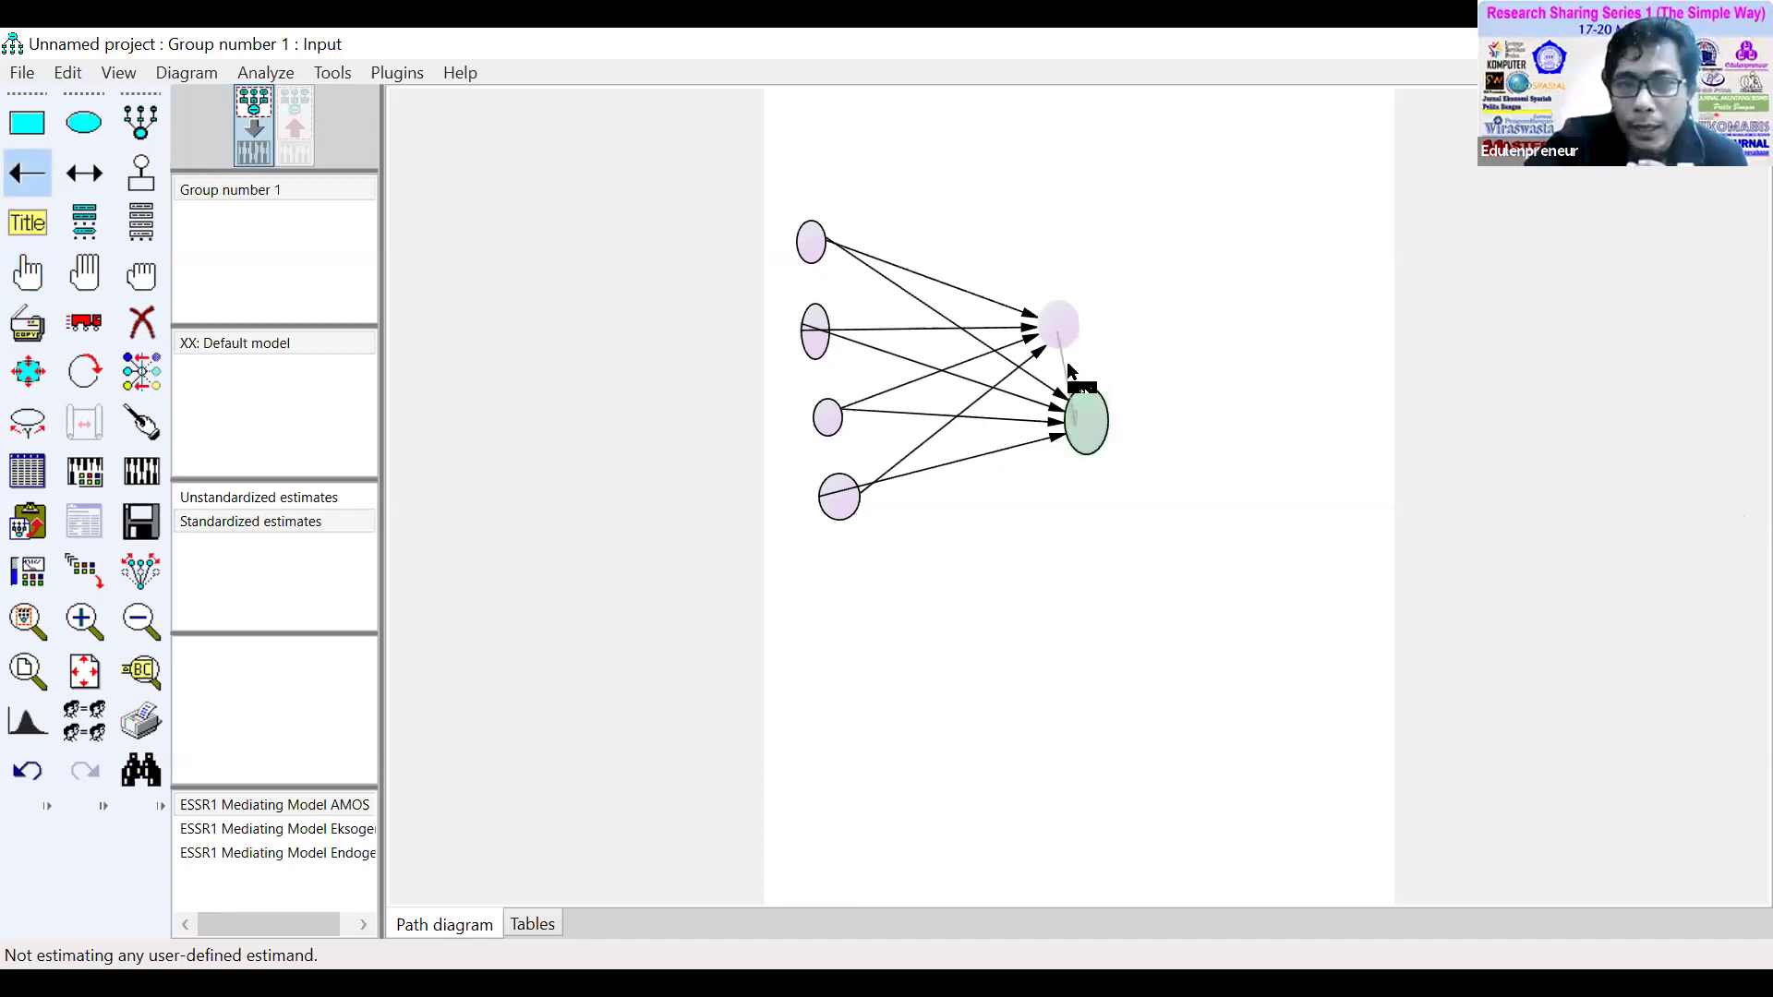
left_click(142, 323)
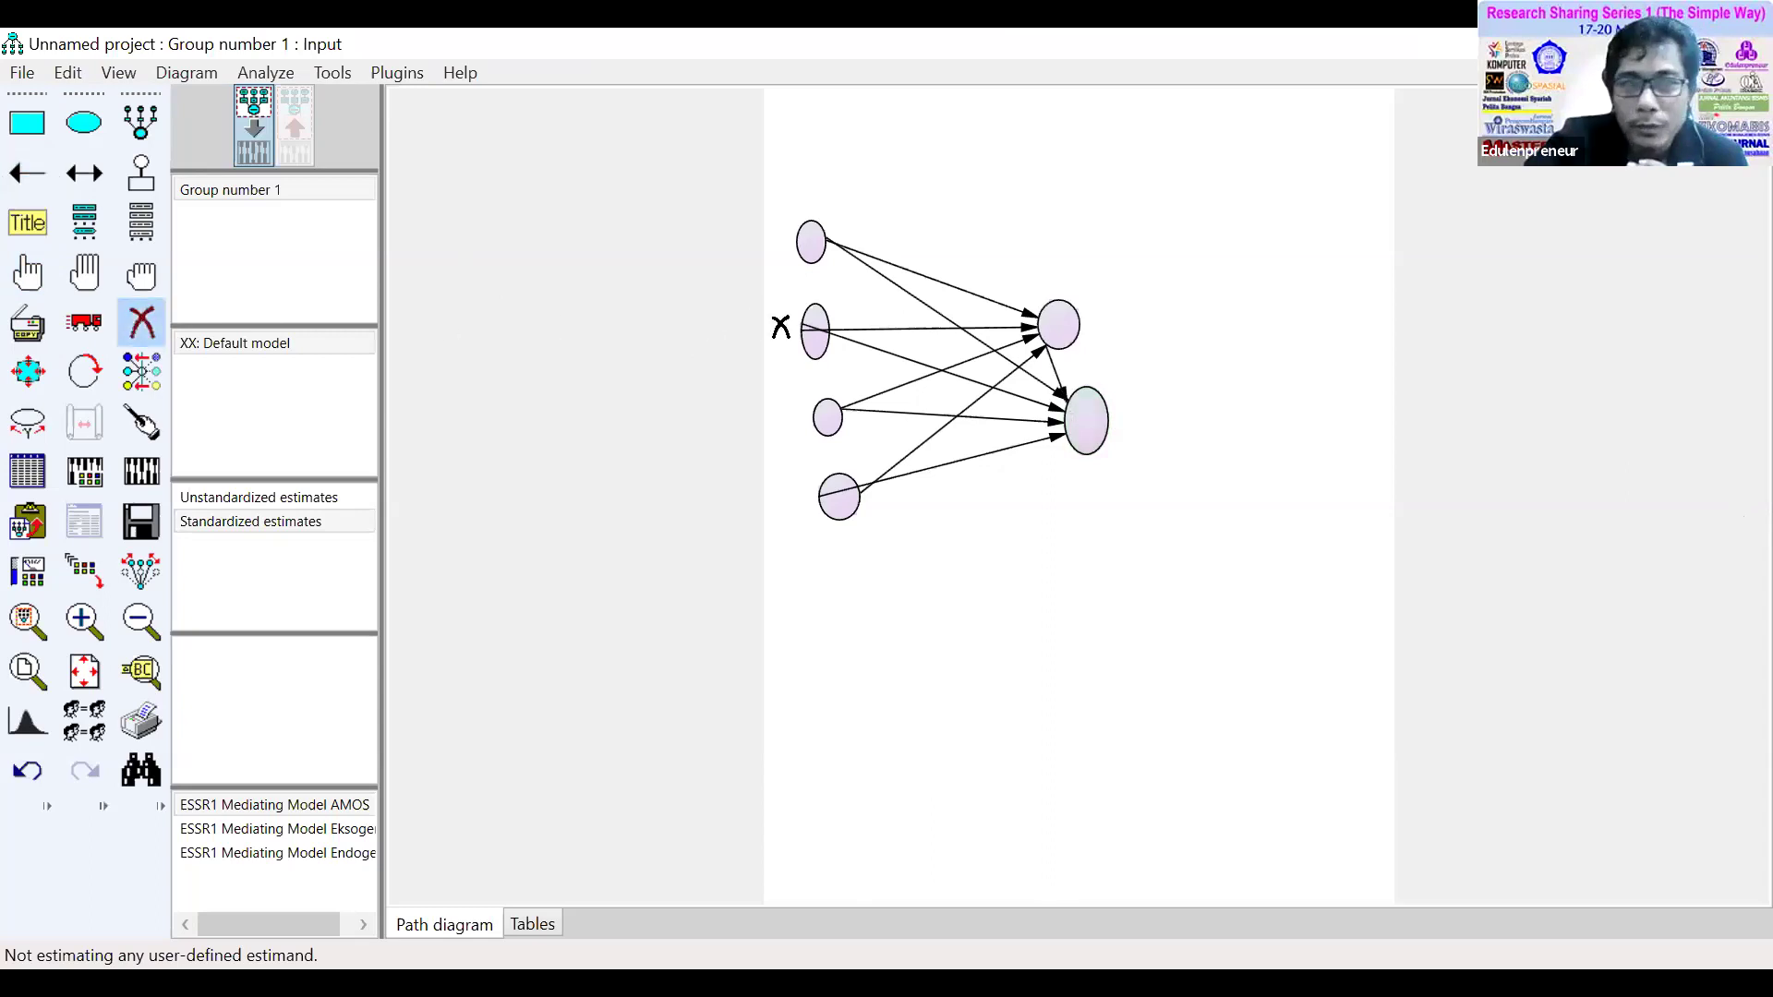
key("ctrl+z")
left_click(1053, 377)
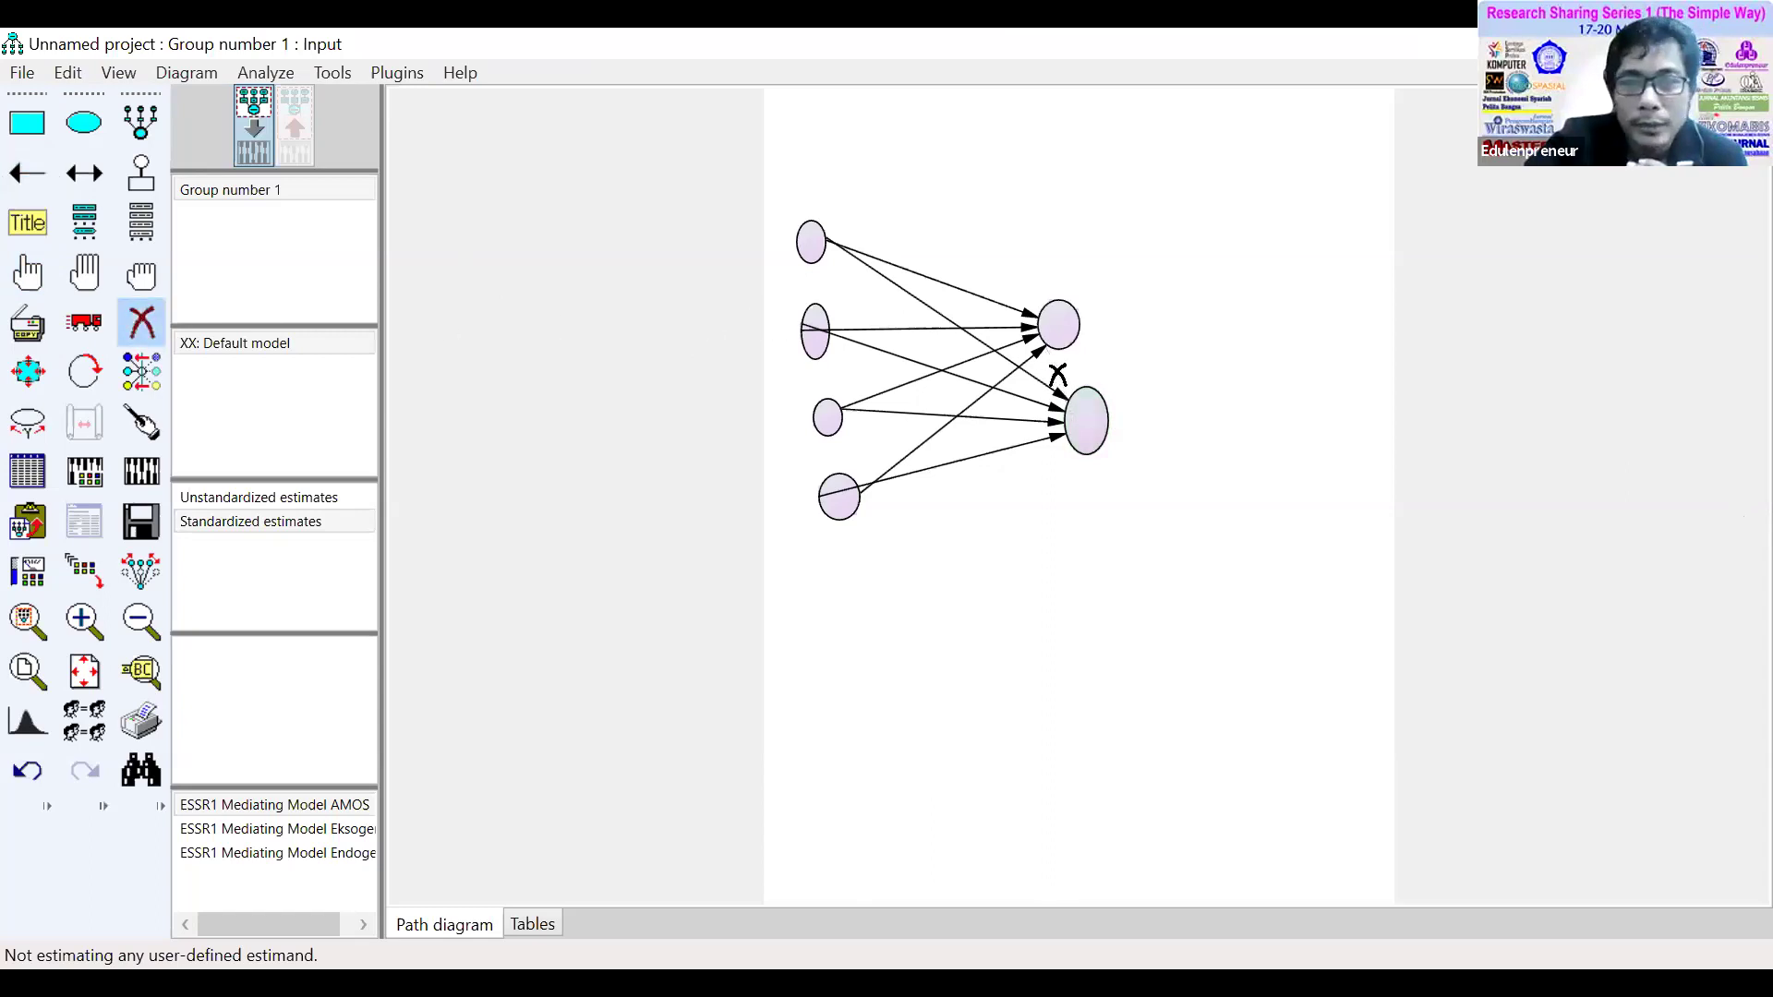
left_click(1055, 376)
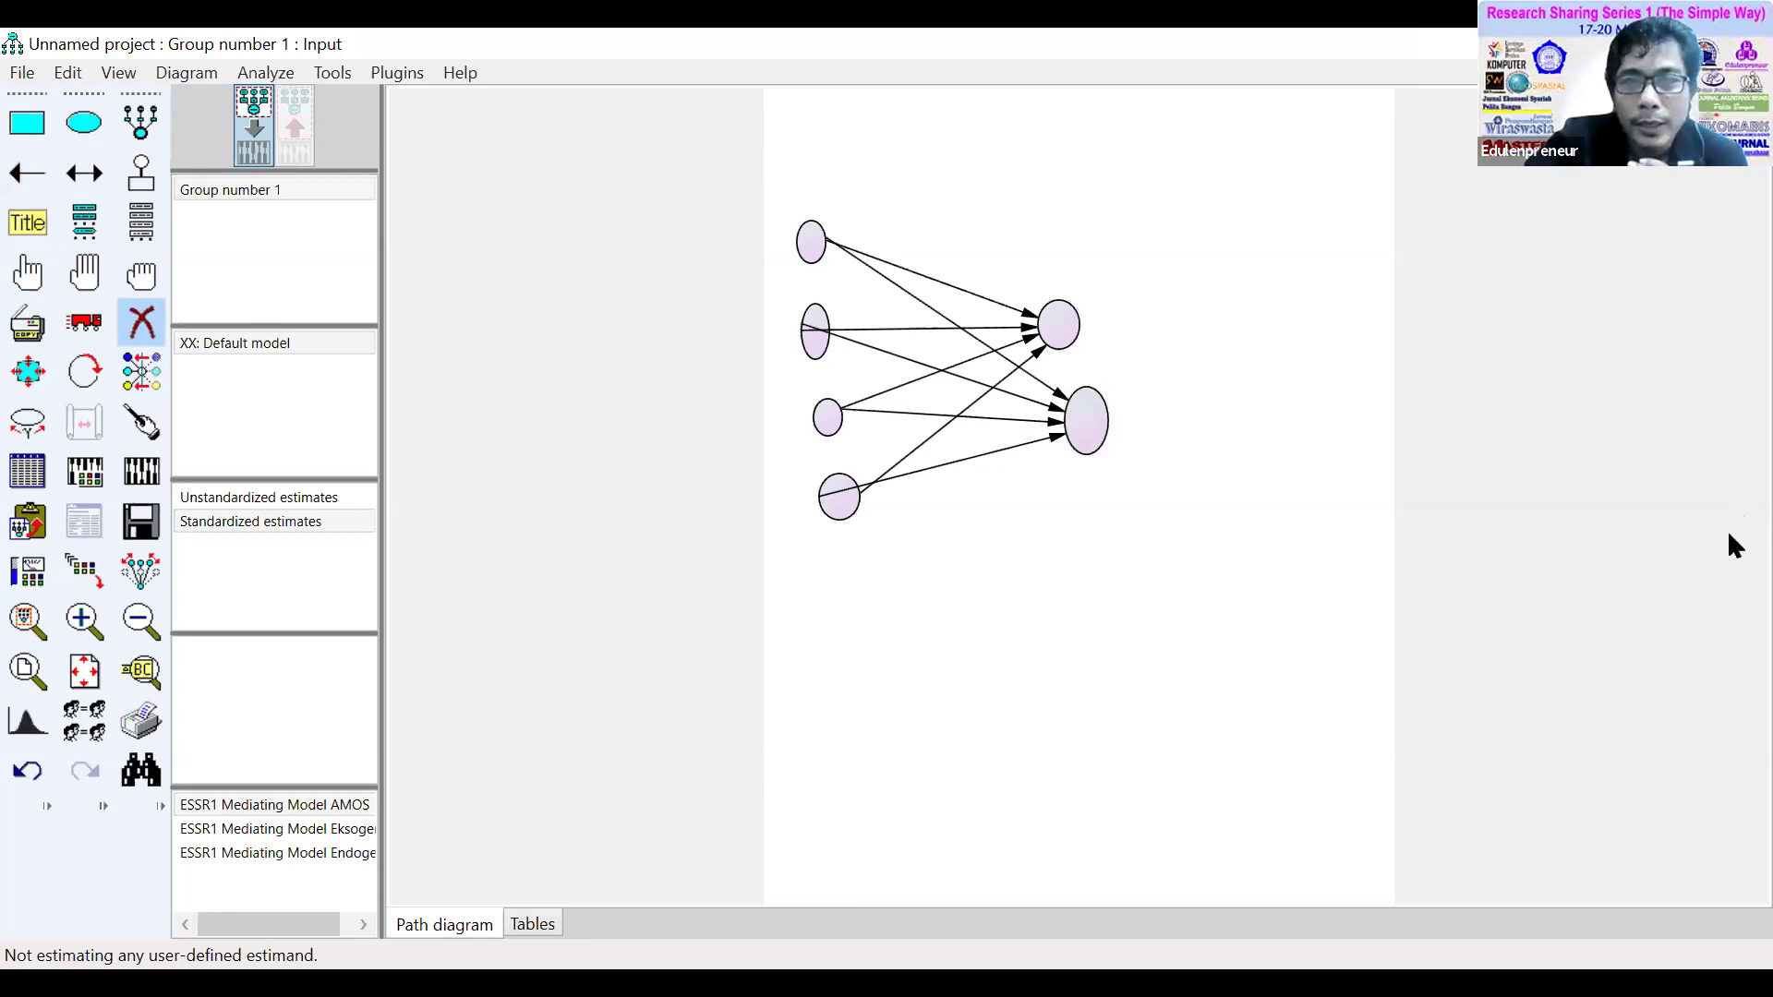
left_click(26, 176)
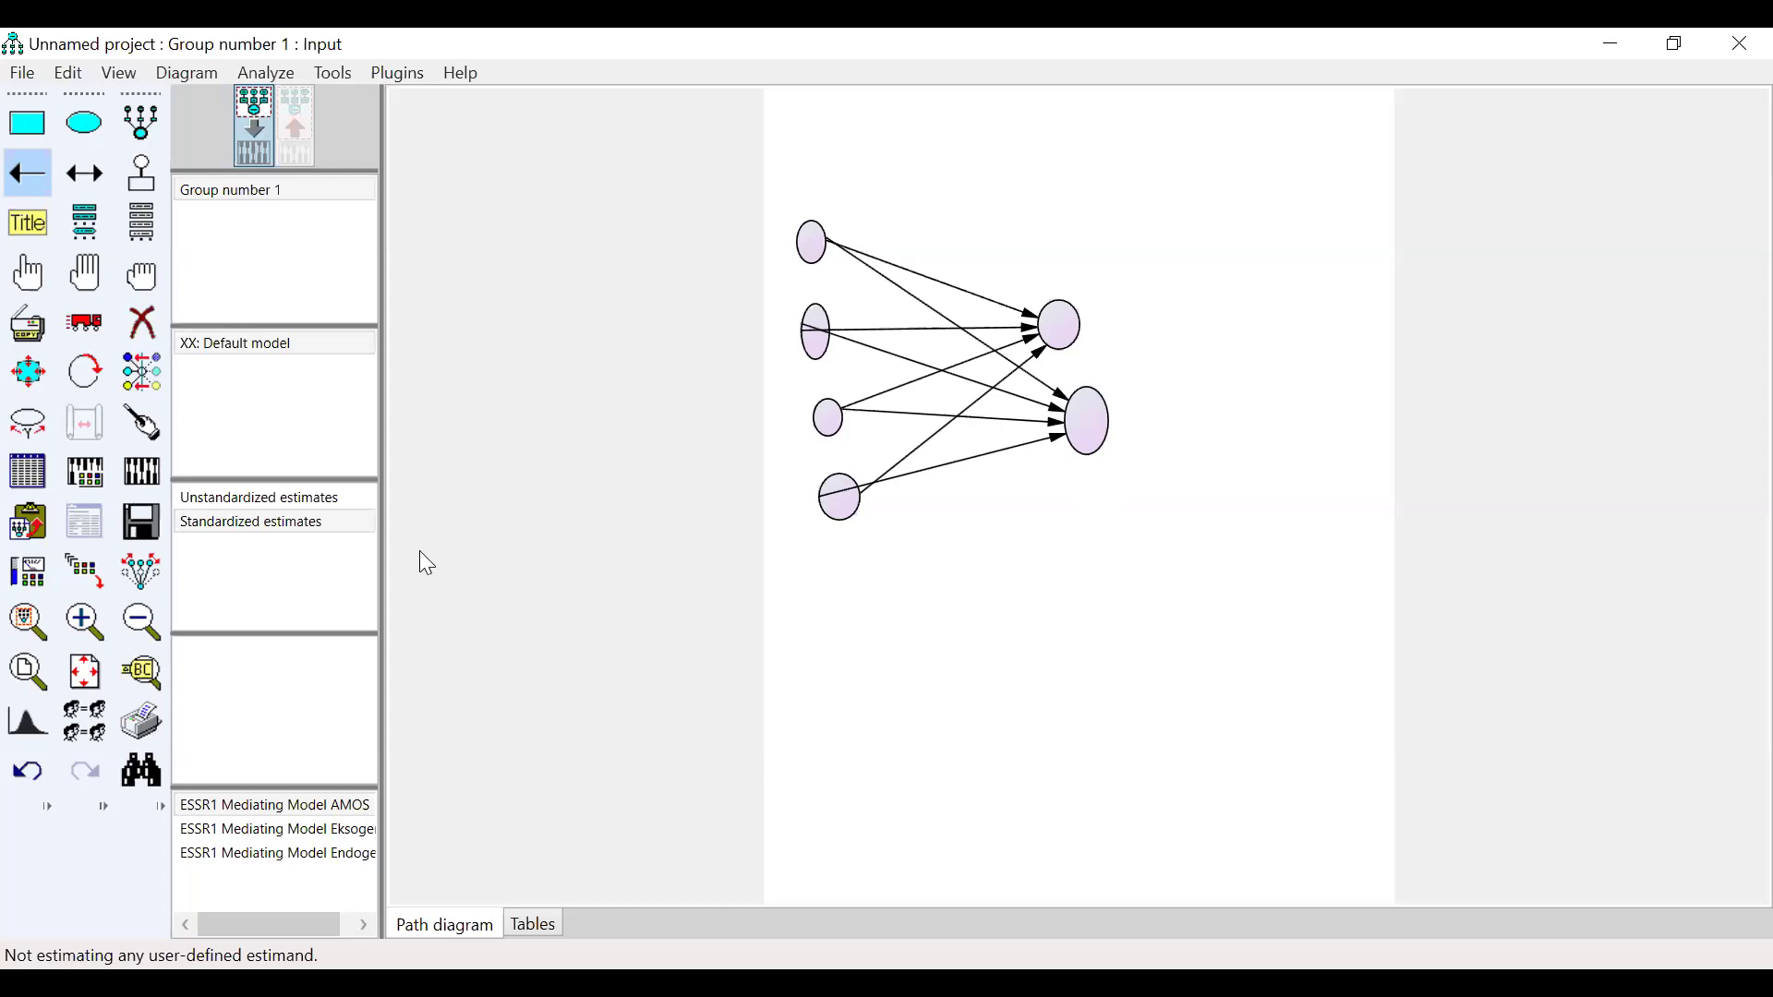
left_click(141, 332)
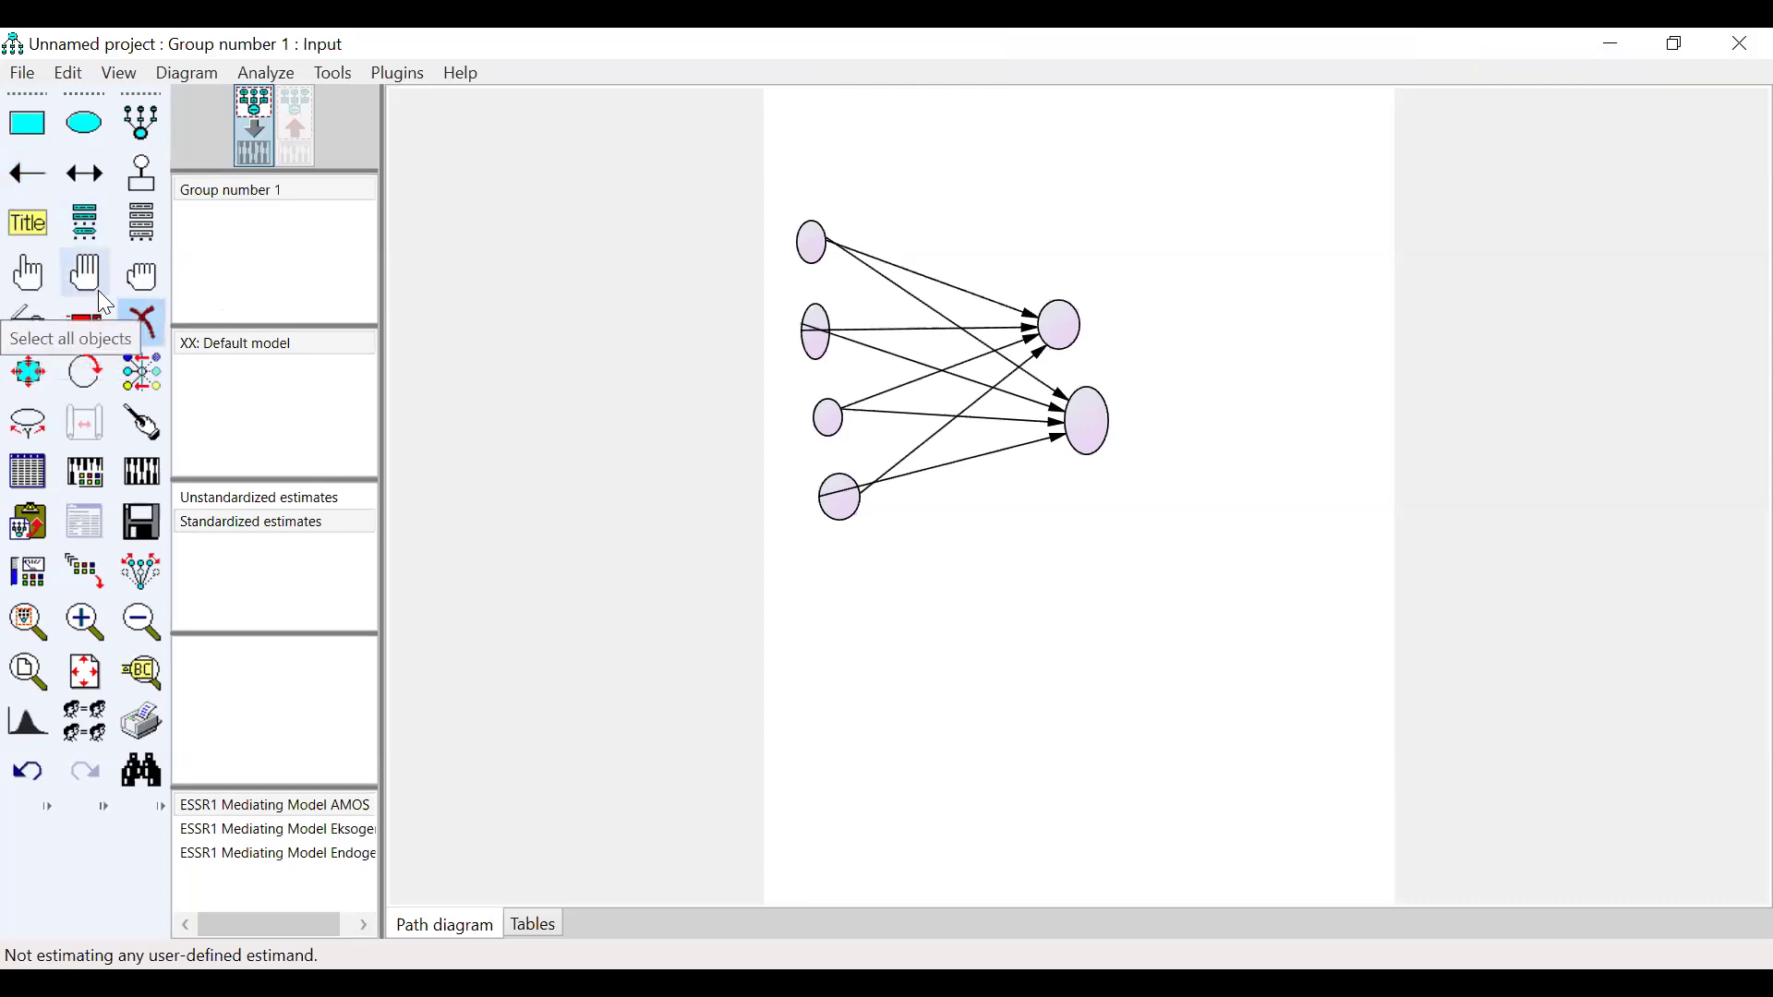
left_click(1059, 328)
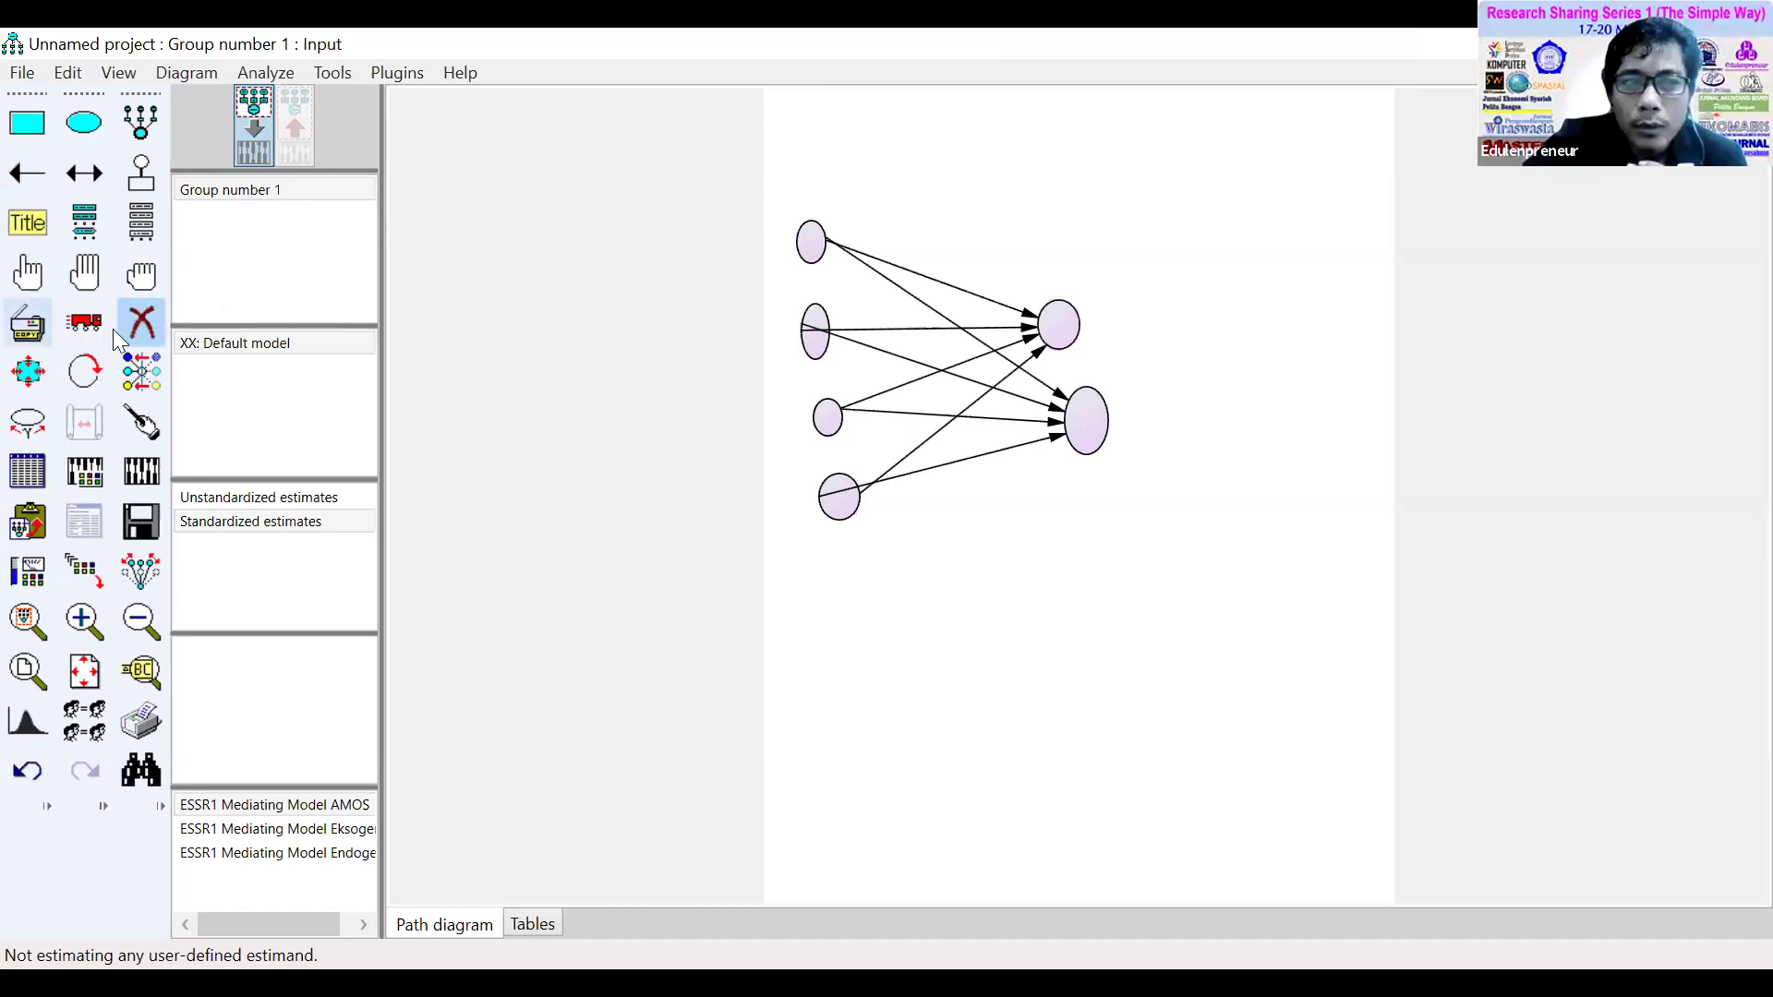
Move the upper outcome ellipse higher and the lower one further down so the two outcomes are spaced apart
left_click(84, 322)
left_click_drag(1055, 324, 1085, 289)
left_click_drag(1087, 423, 1095, 453)
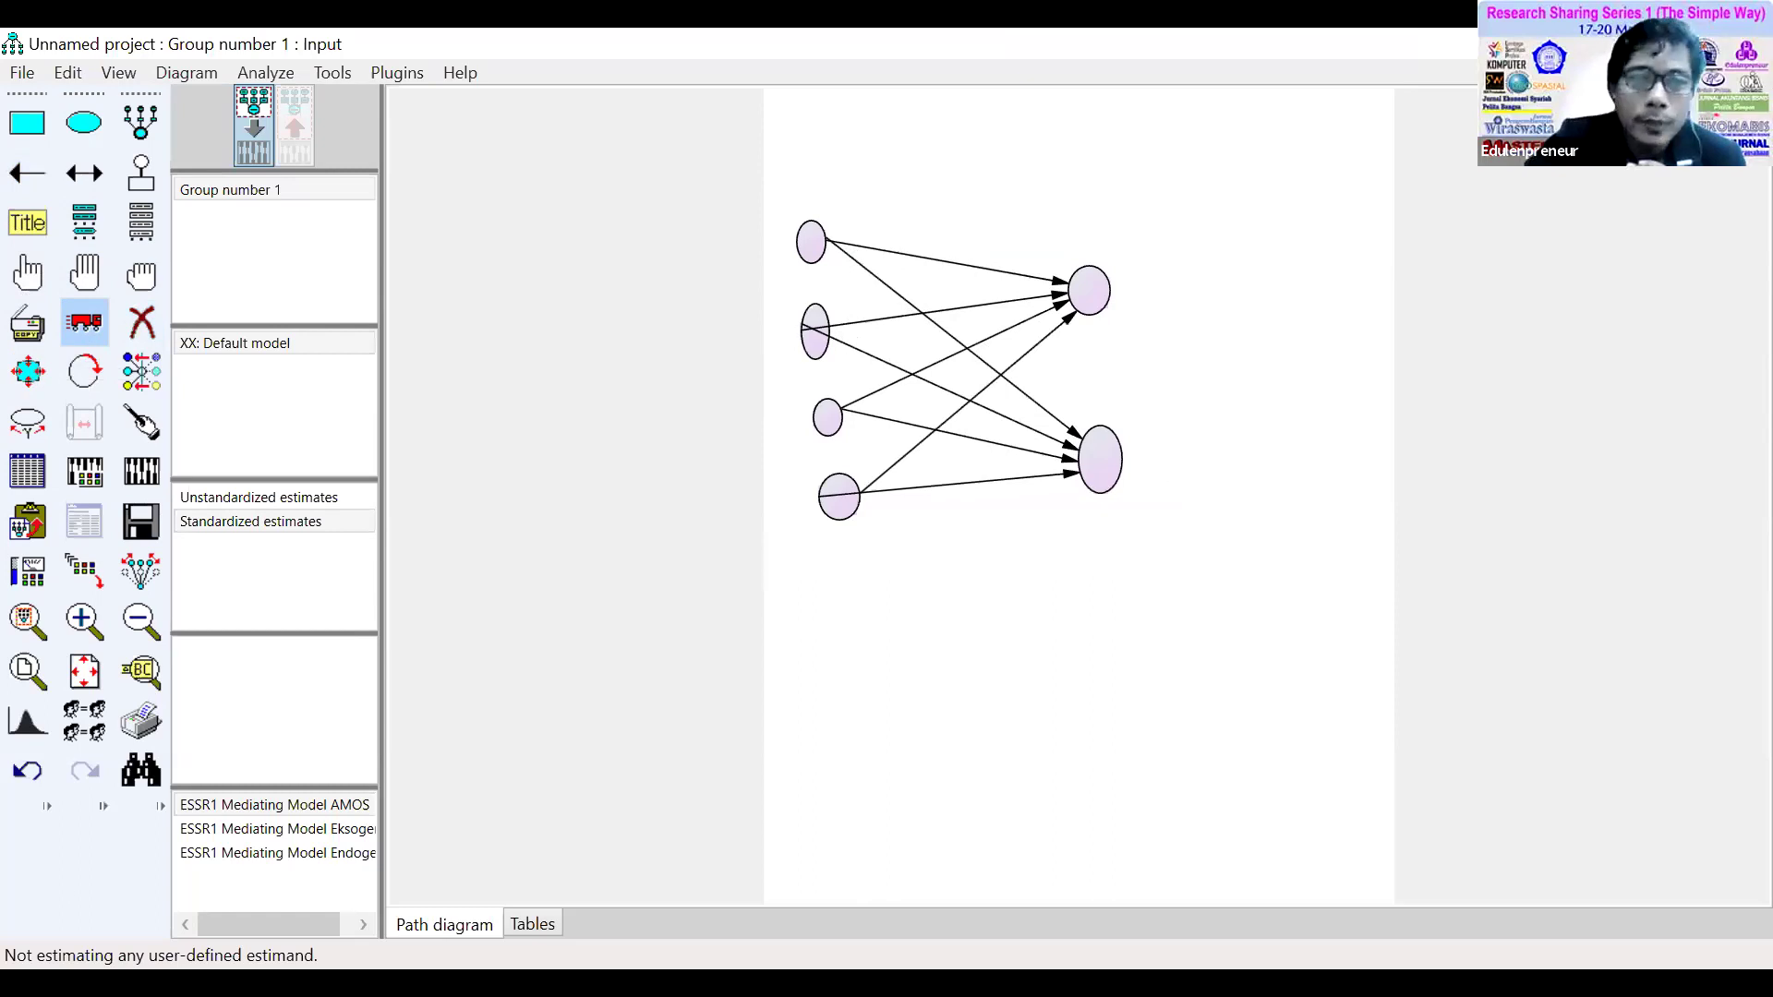
Try erasing the second and the fourth predictor's paths to the lower outcome ellipse, undoing each deletion
left_click(143, 325)
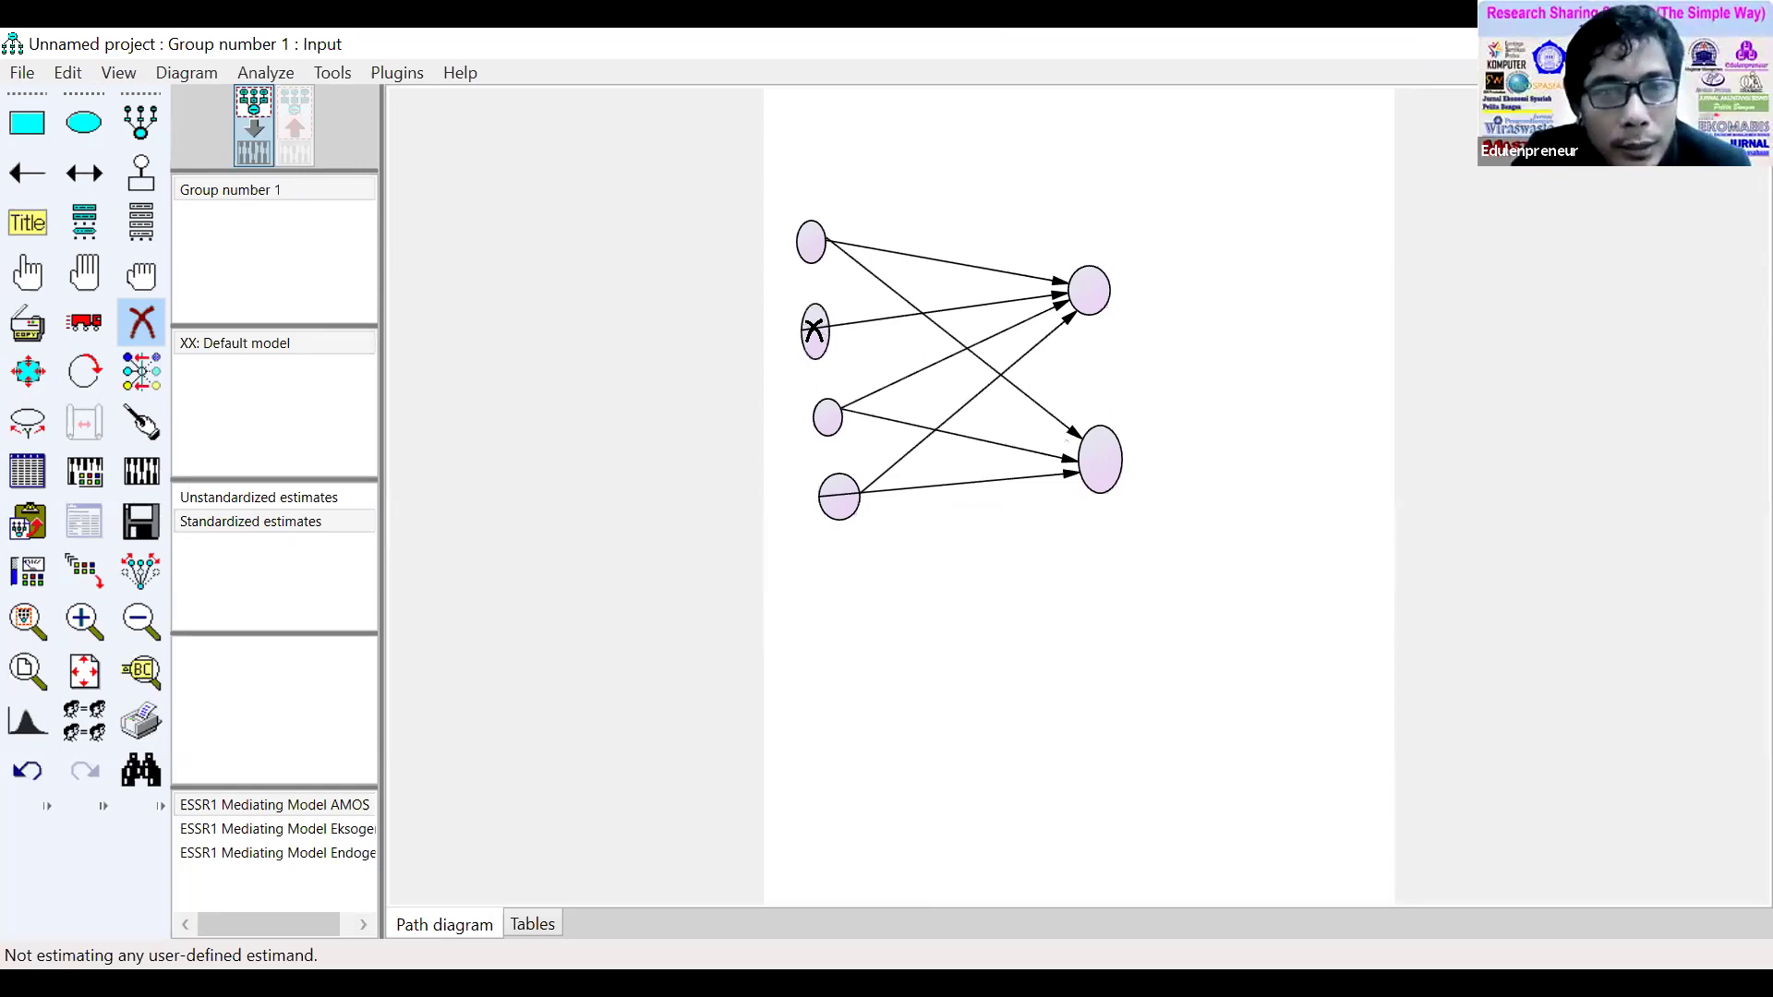
left_click(814, 335)
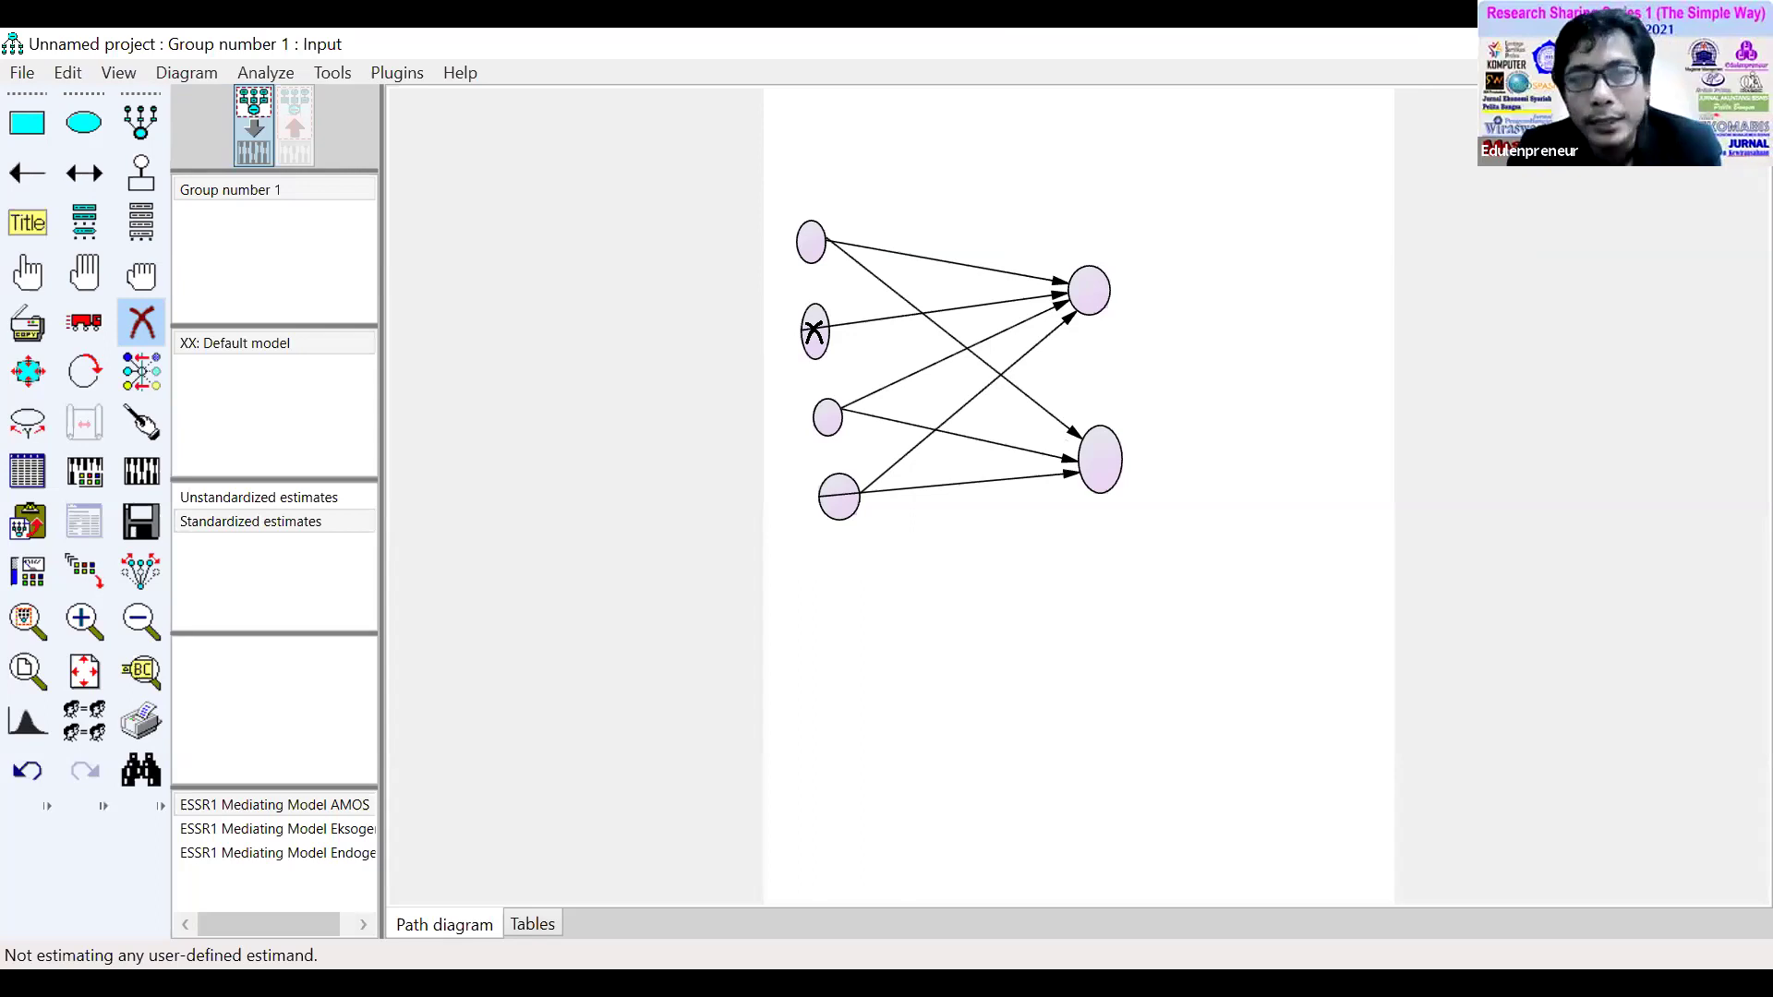
key("ctrl+z")
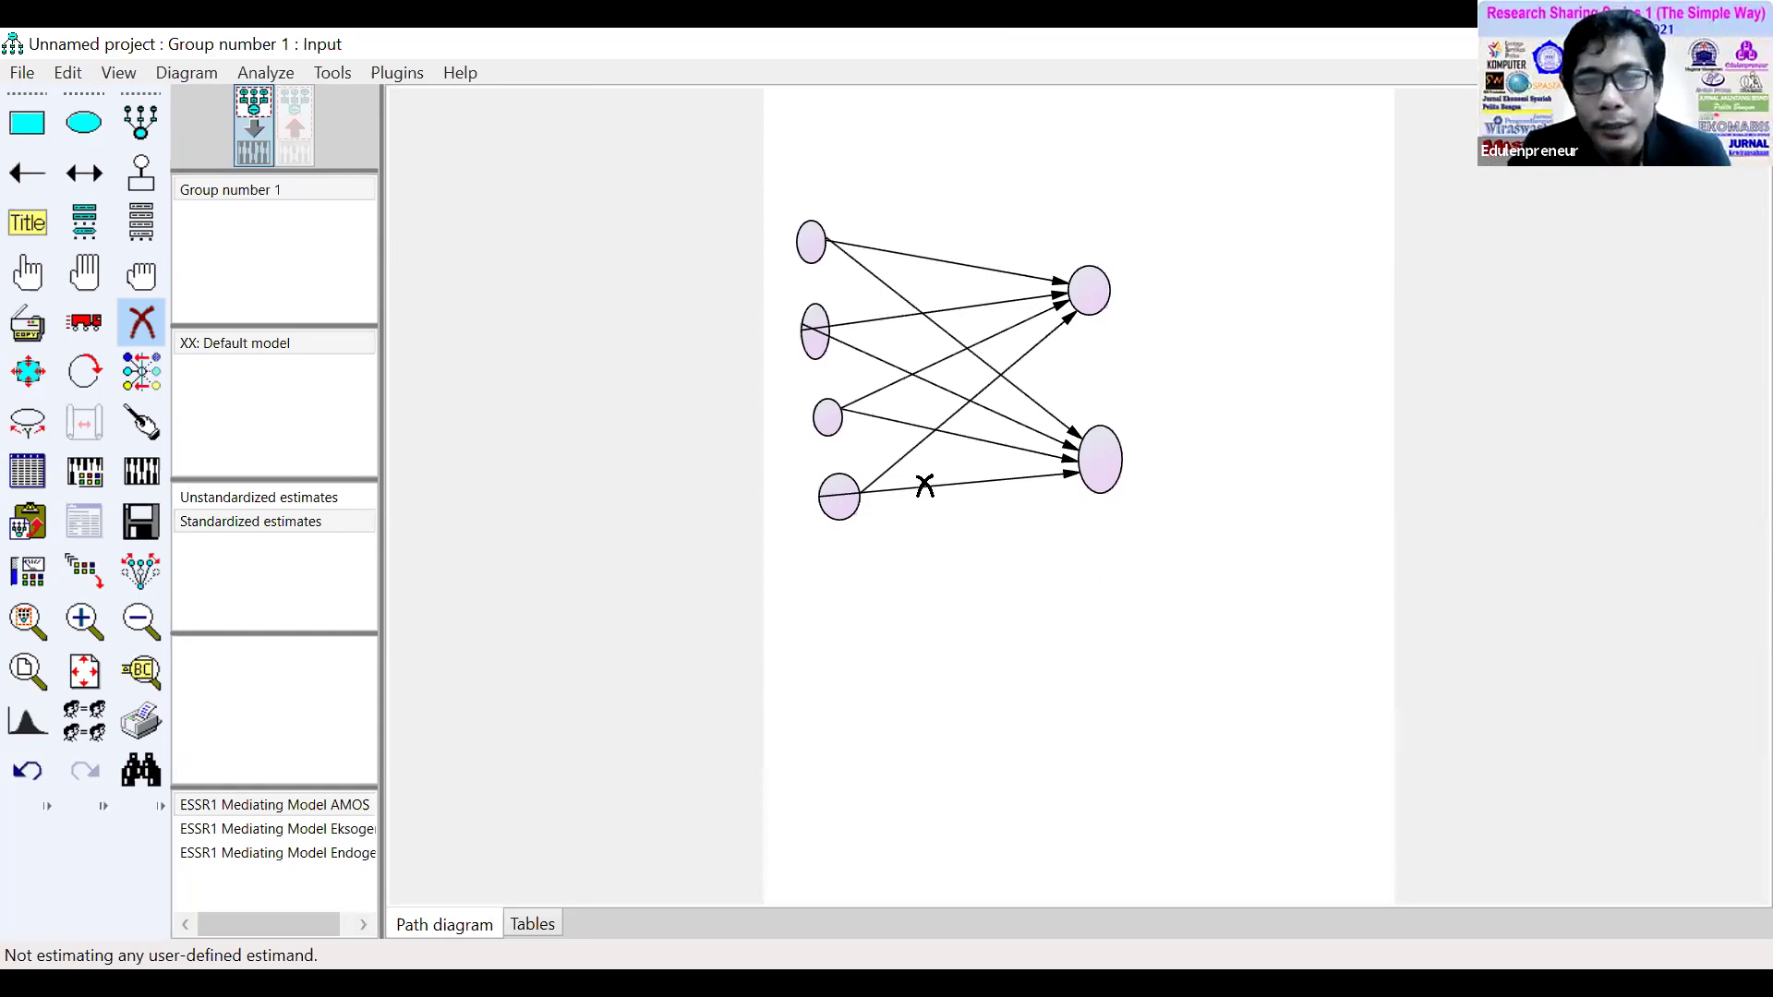
left_click(924, 489)
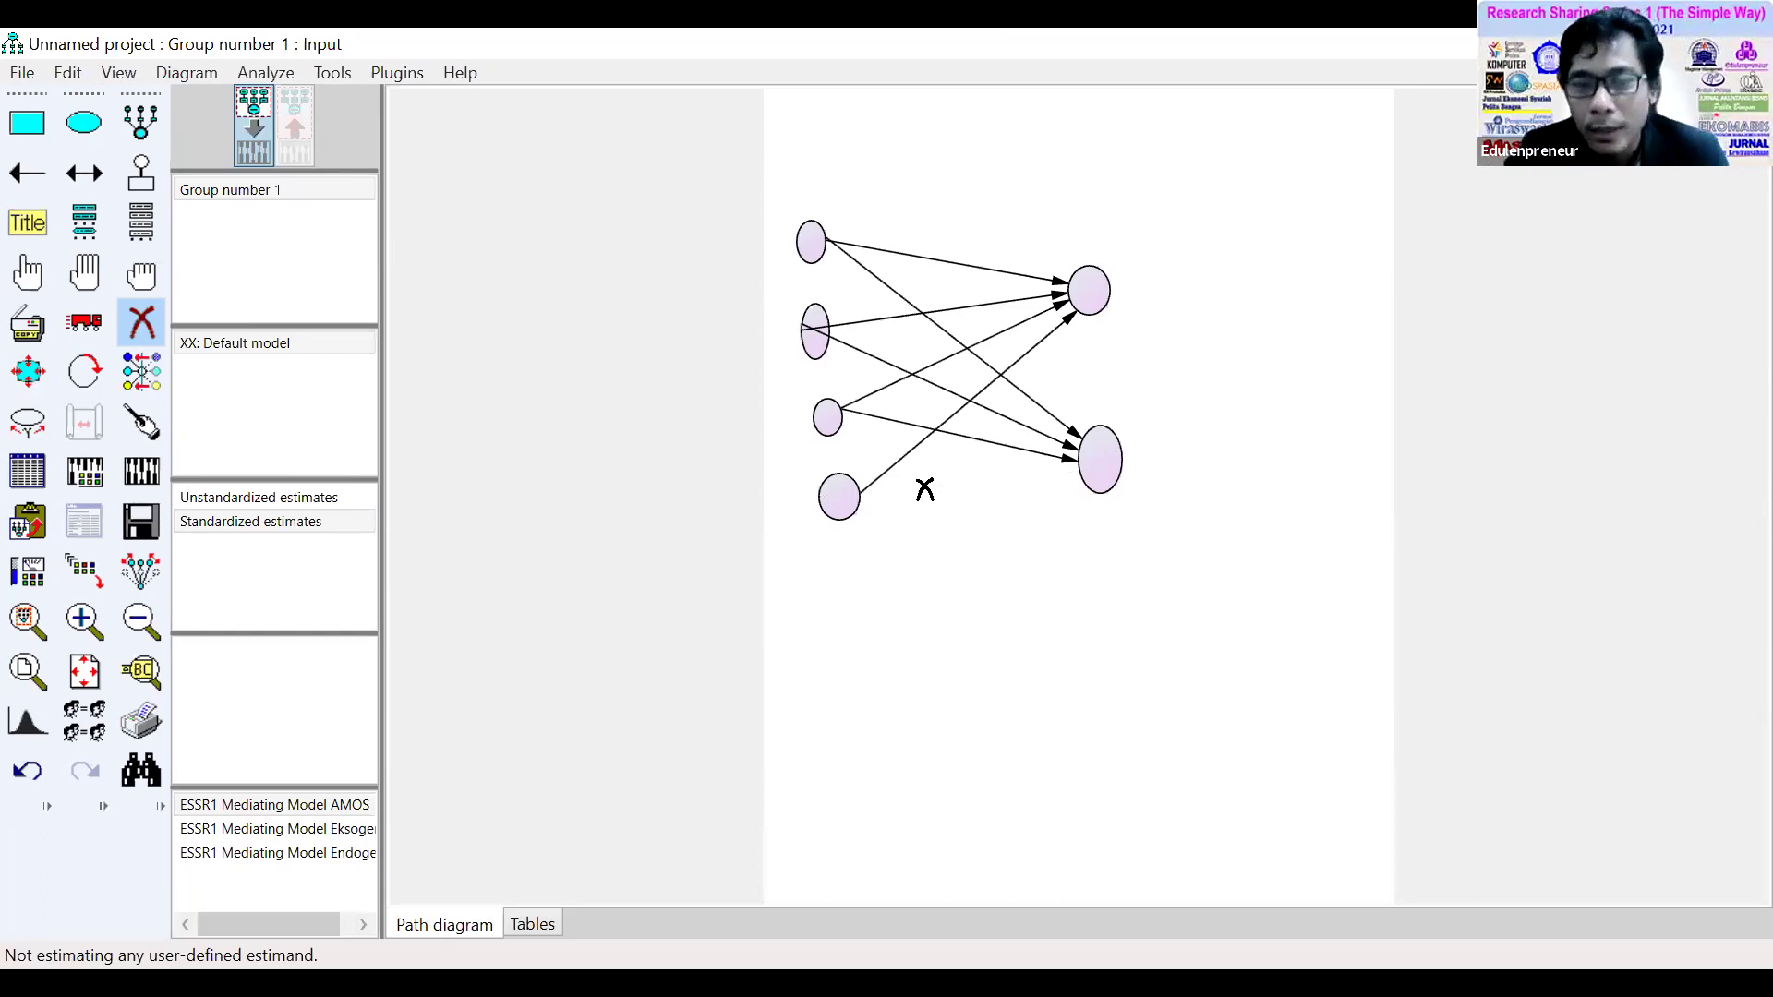
key("ctrl+z")
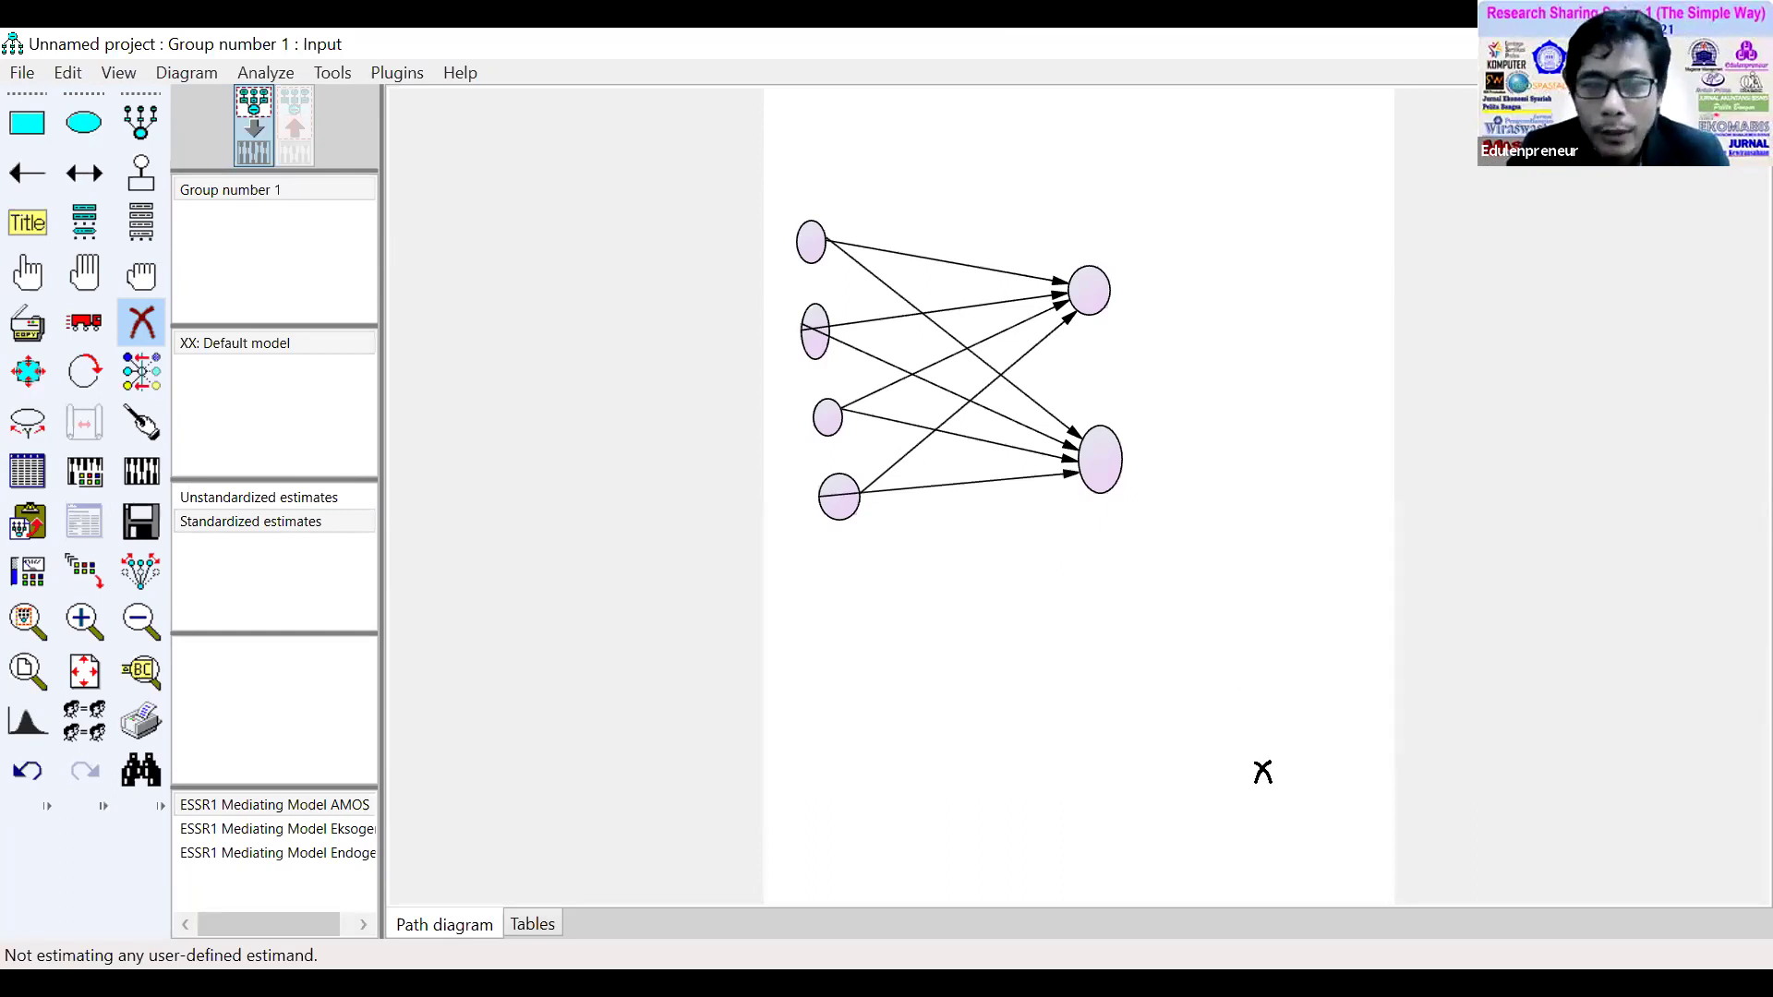
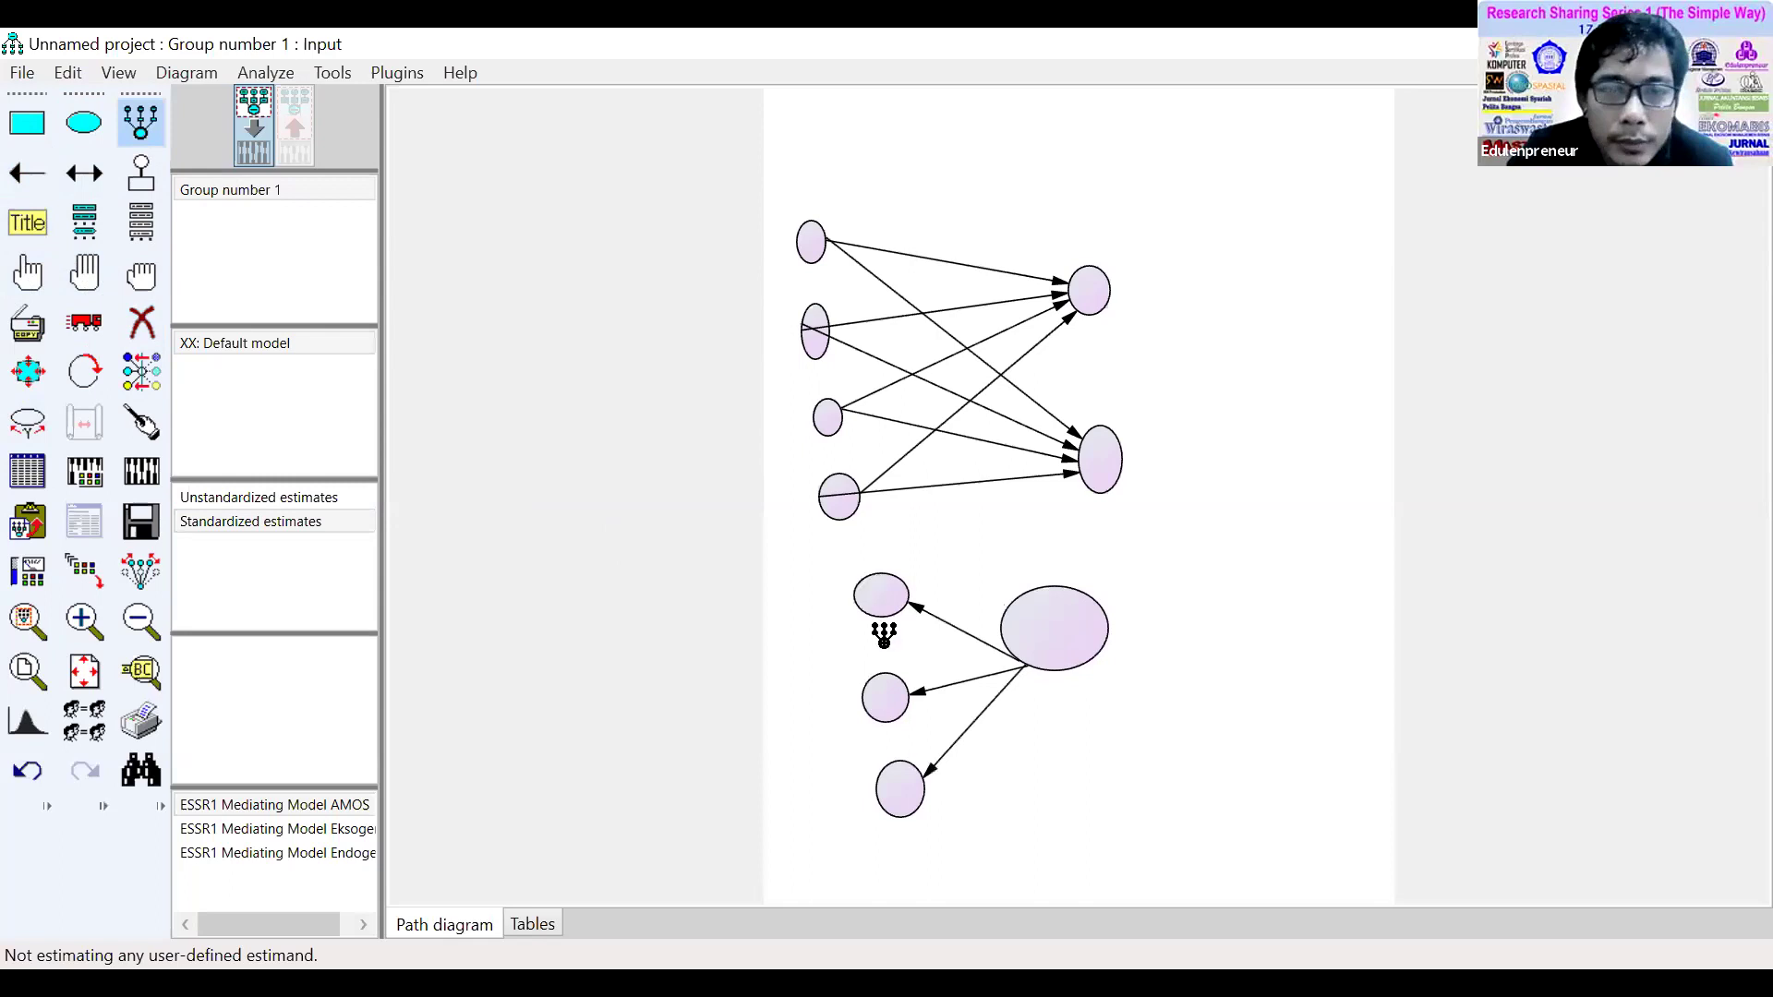
Add three indicators with error terms to each of the two lower small ellipses connected to the large ellipse, completing all three
left_click(879, 697)
left_click(900, 763)
left_click(900, 762)
left_click(900, 763)
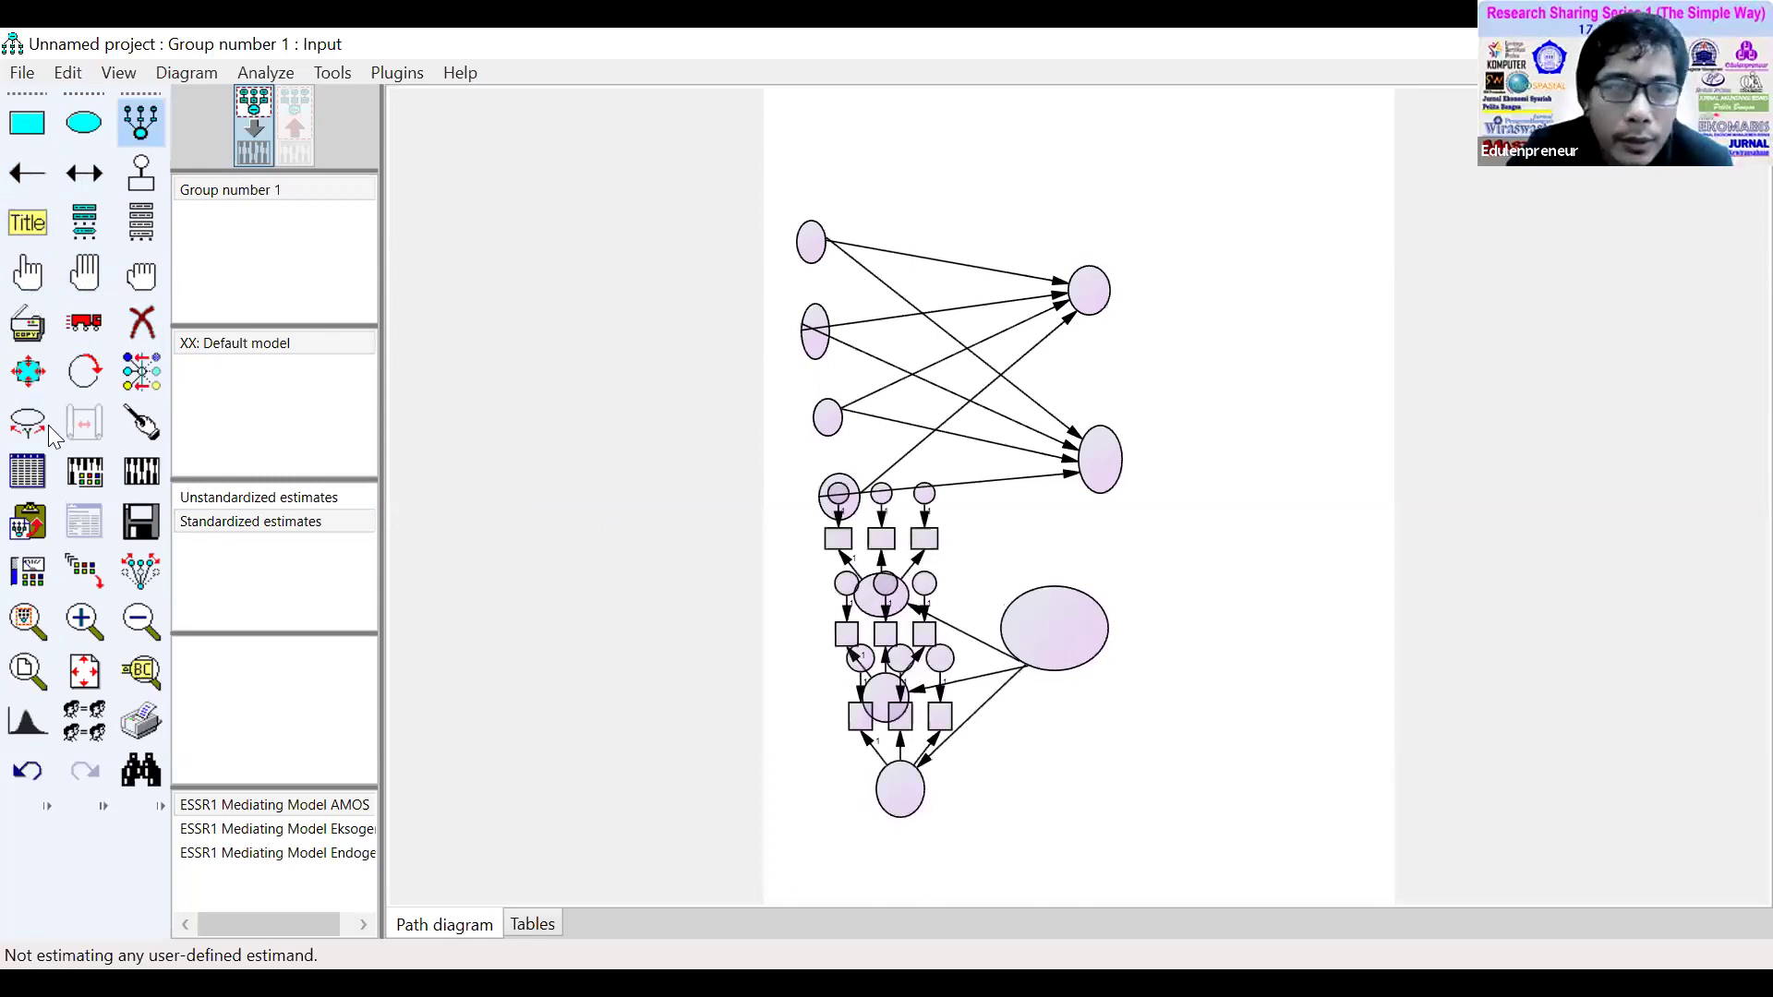
Draw another large latent ellipse to the right of the existing large one and connect them with a single-headed path towards it
left_click(83, 129)
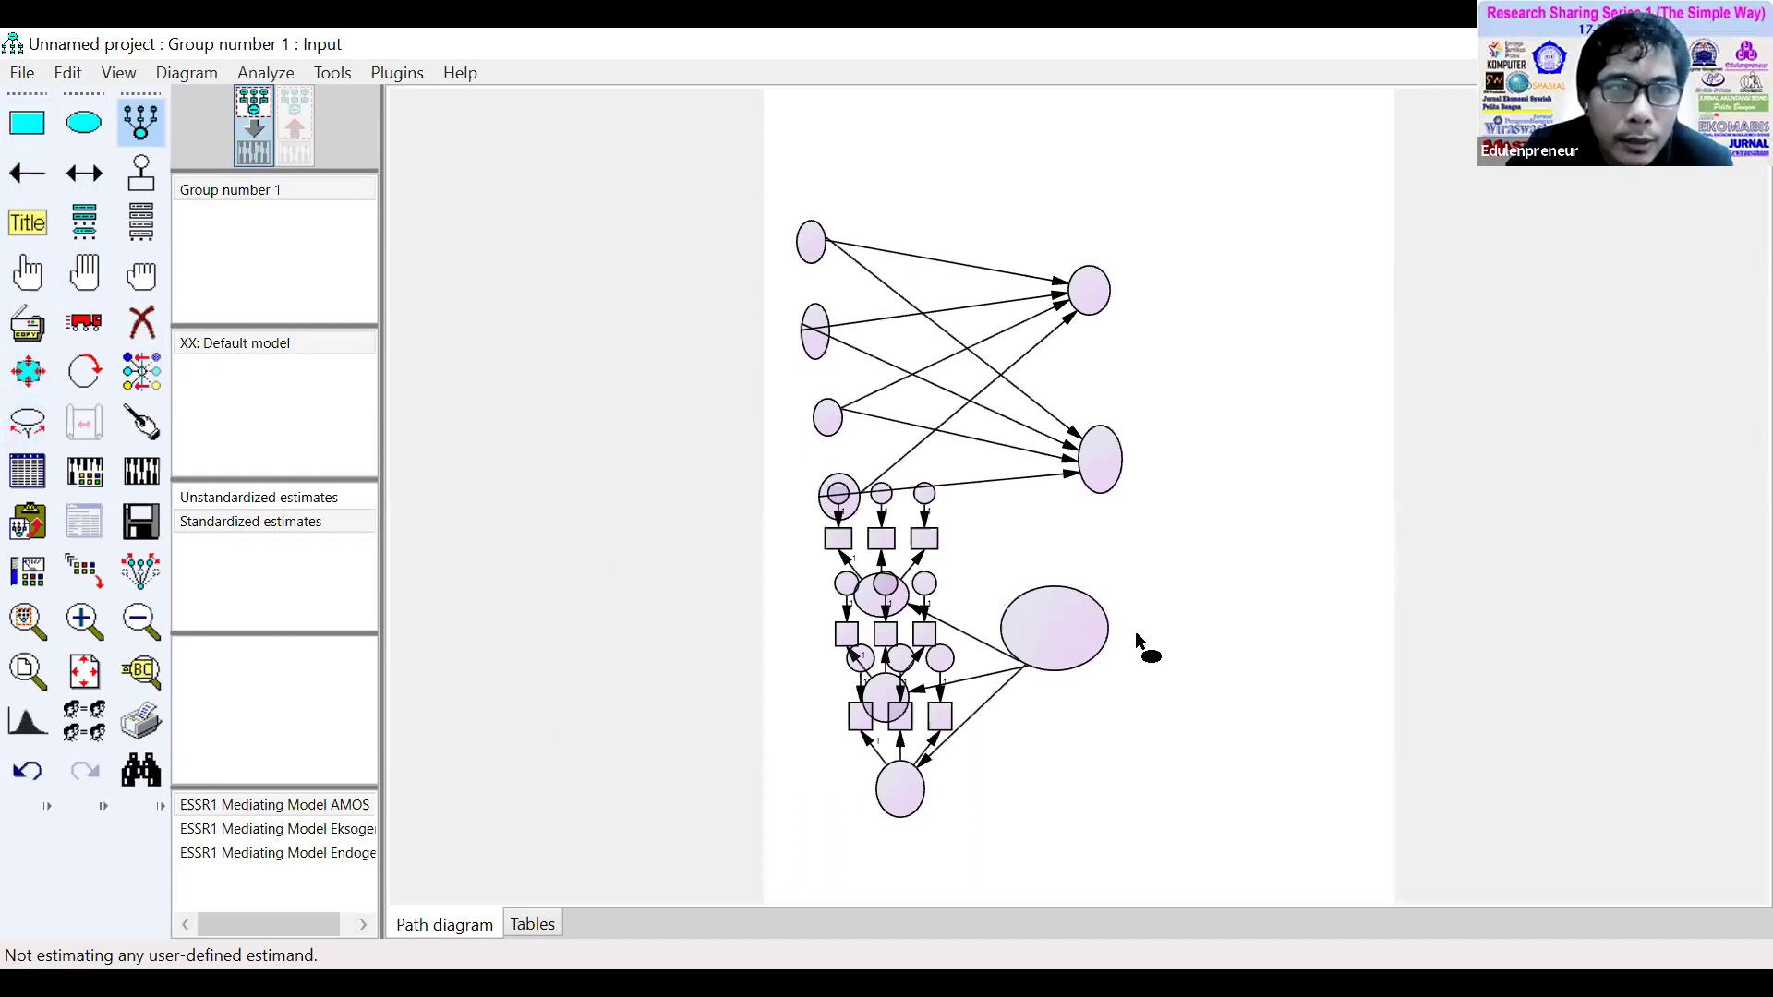
mouse_move(1228, 598)
left_mouse_down()
mouse_move(1294, 681)
mouse_move(1341, 684)
left_mouse_up()
left_click(27, 173)
left_click_drag(1054, 629, 1288, 634)
Draw a tall rectangle over the three small latent ellipses and their indicators beside the large ellipse
left_click(26, 123)
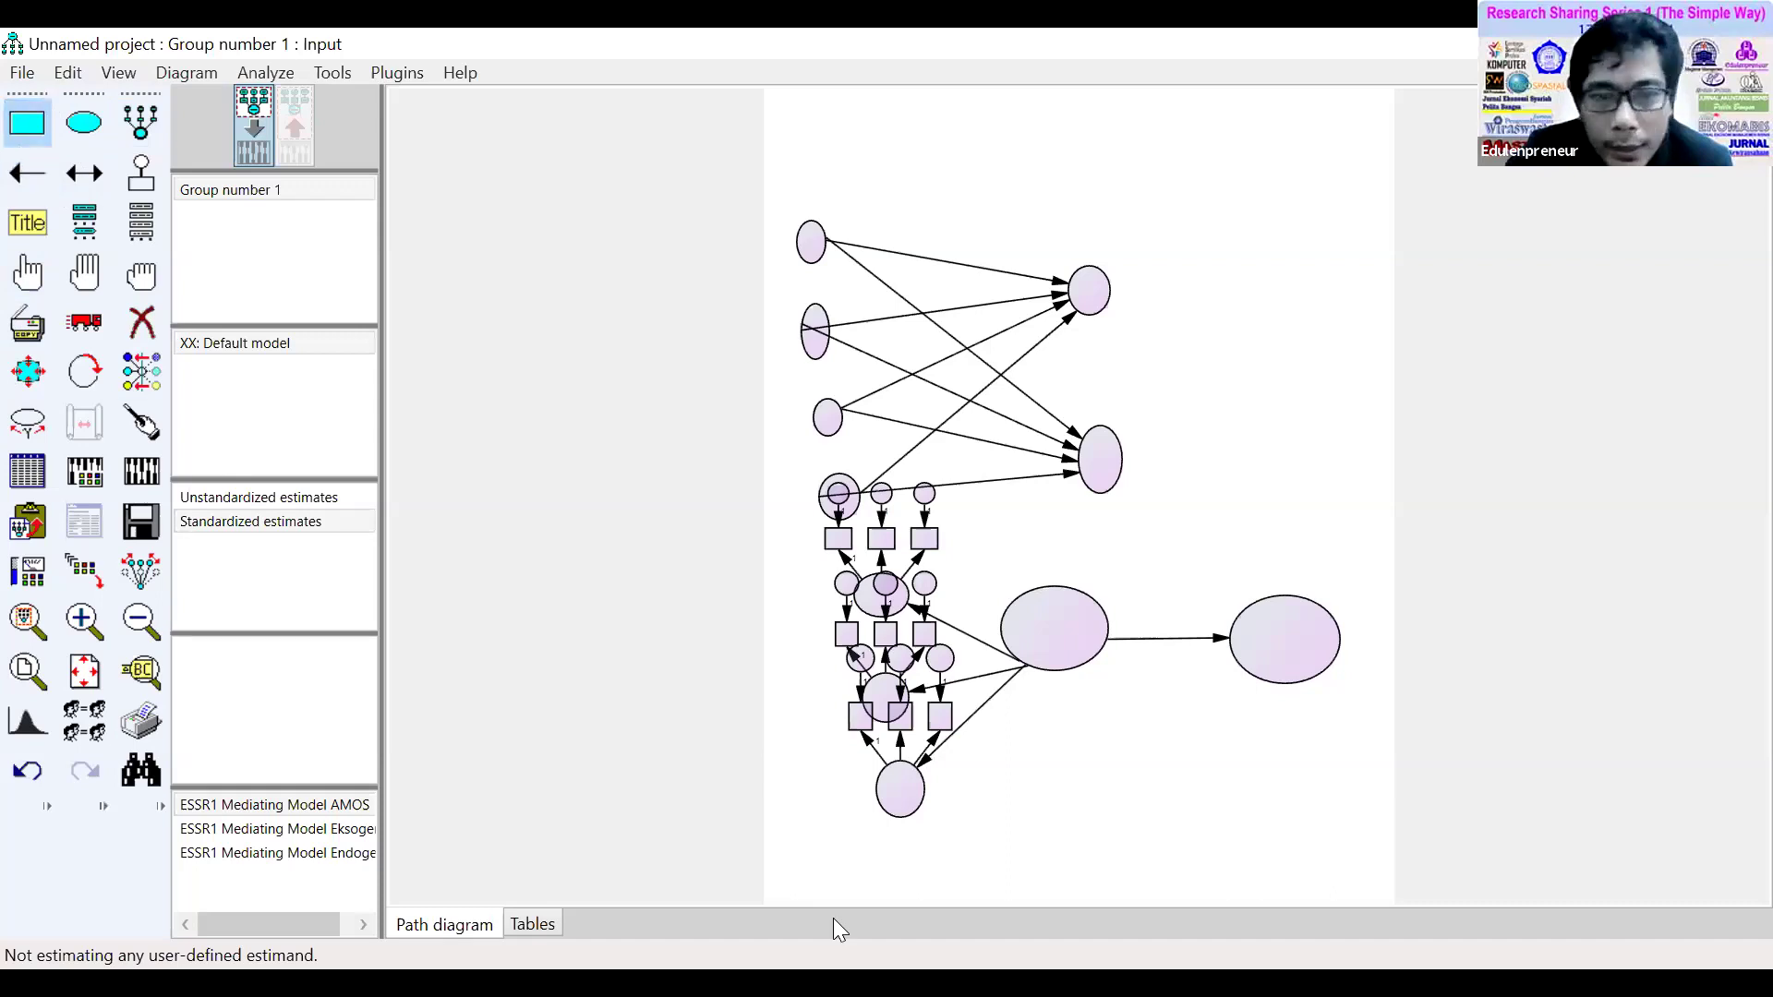
left_click_drag(850, 820, 994, 515)
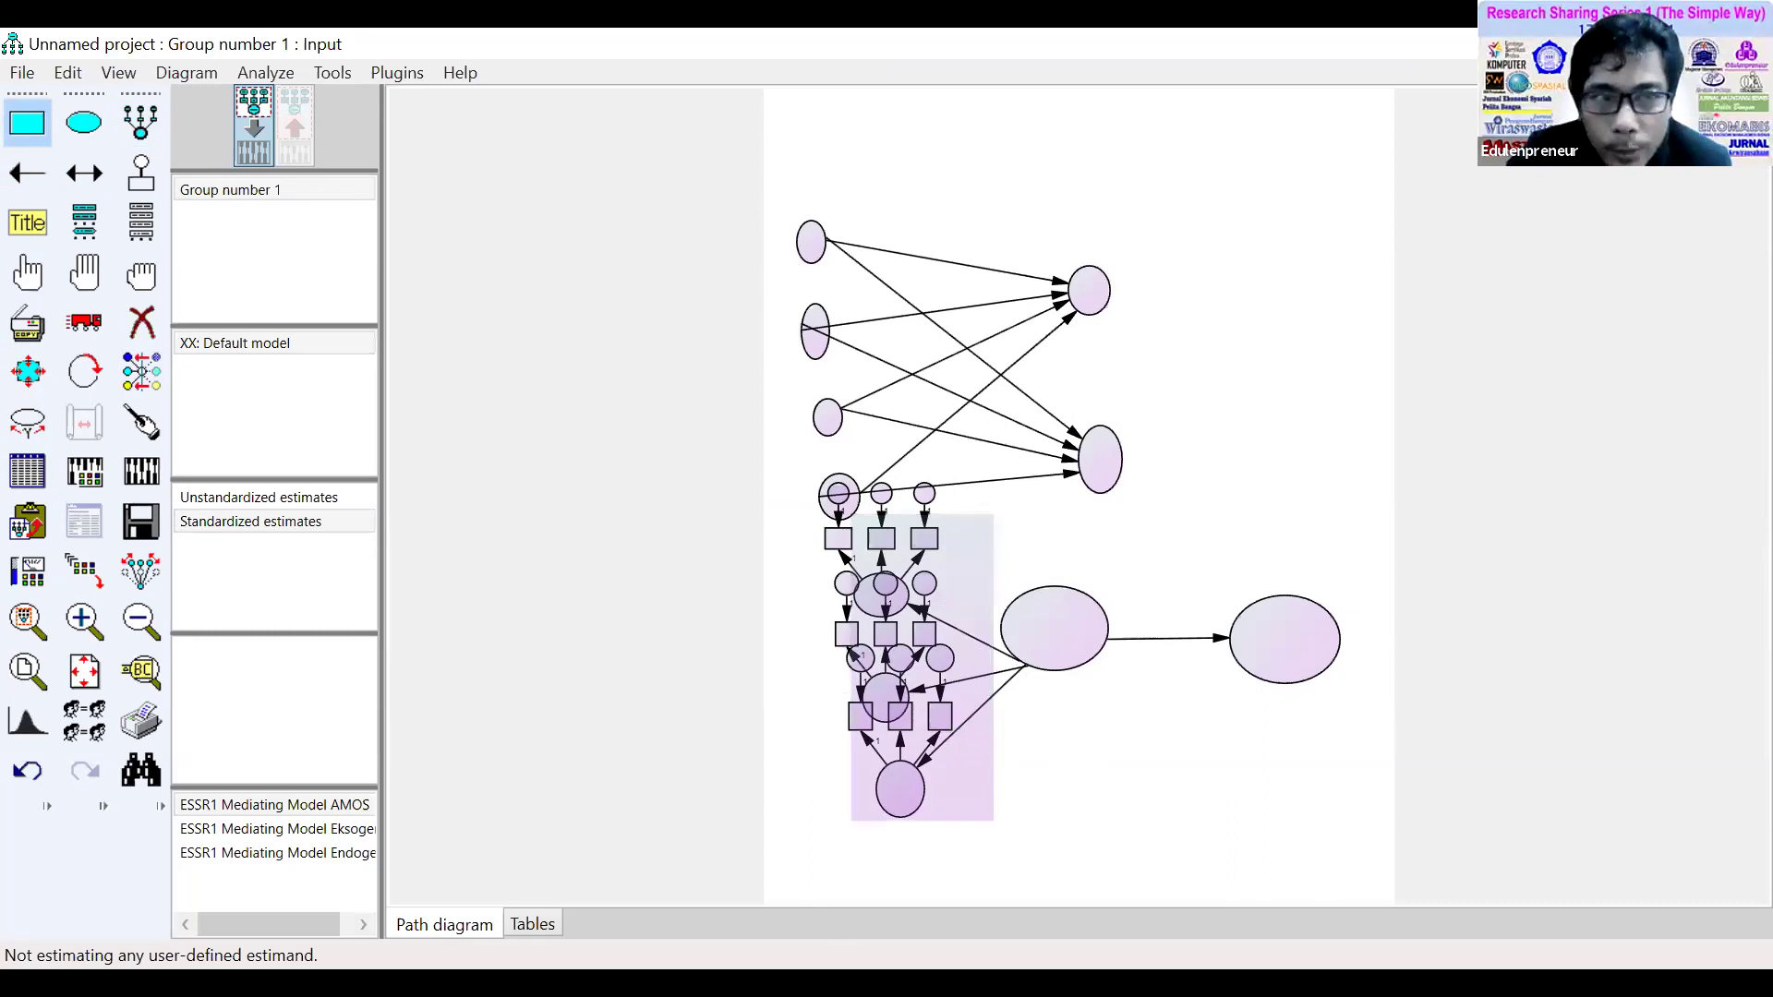
left_click(31, 277)
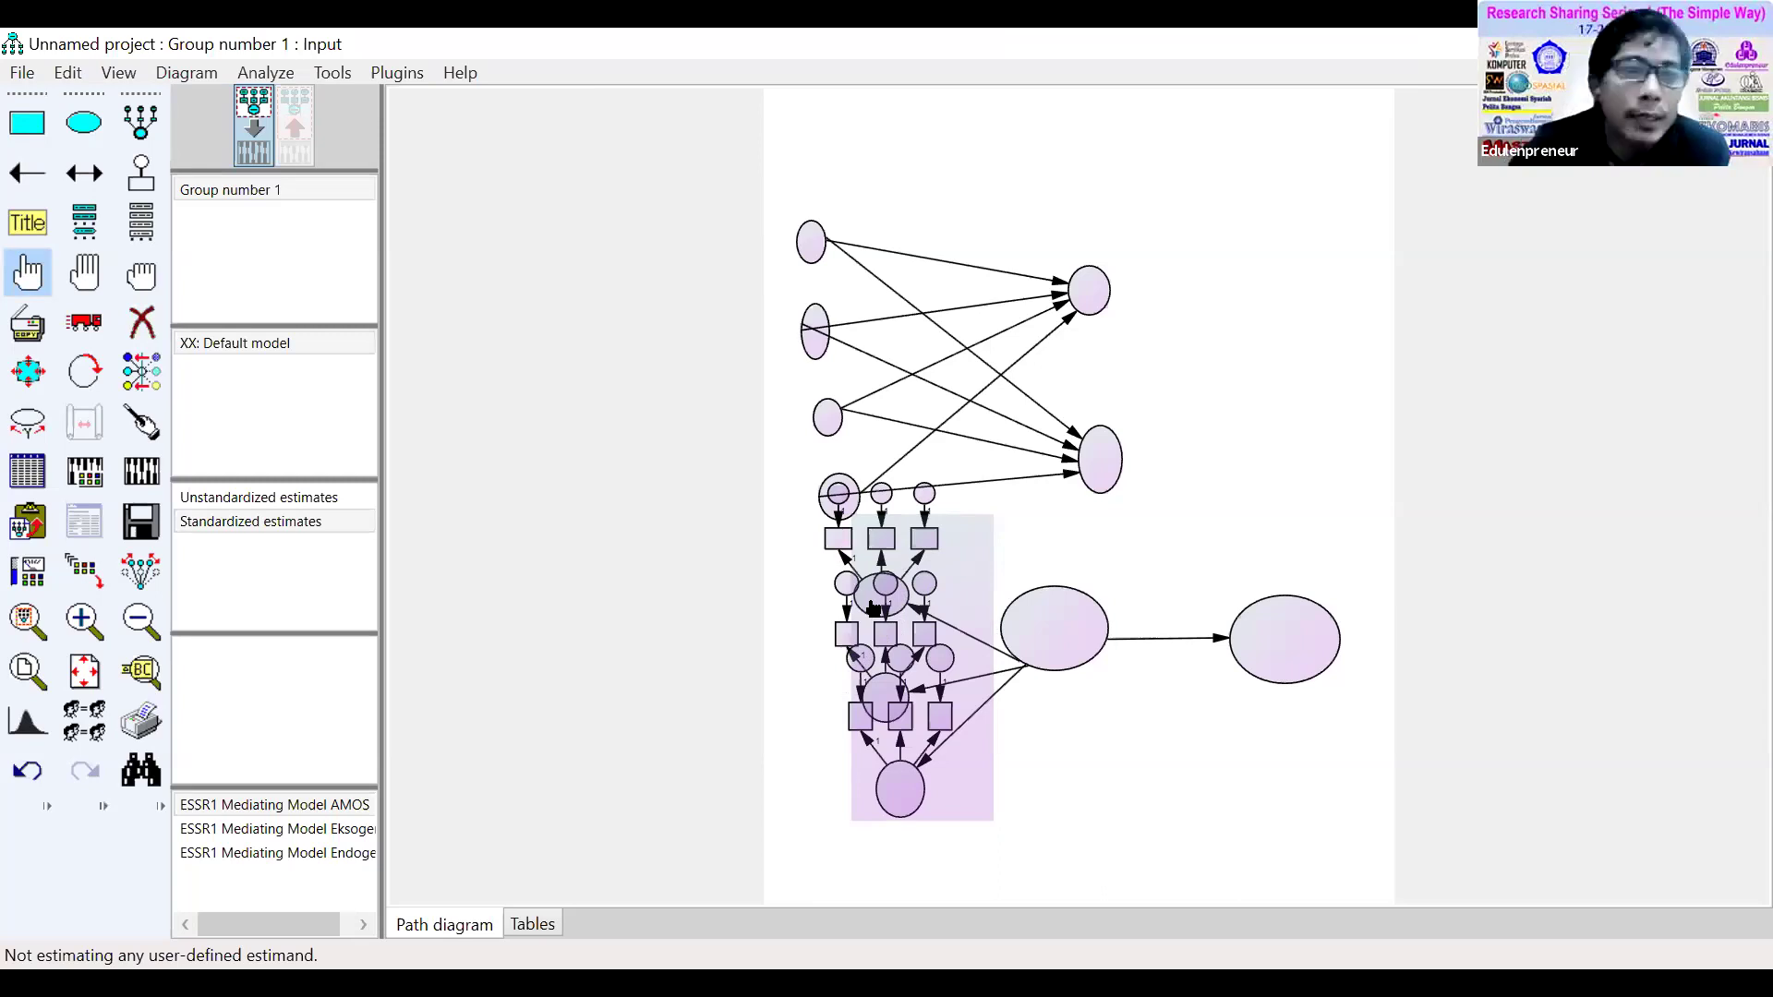
left_click(22, 181)
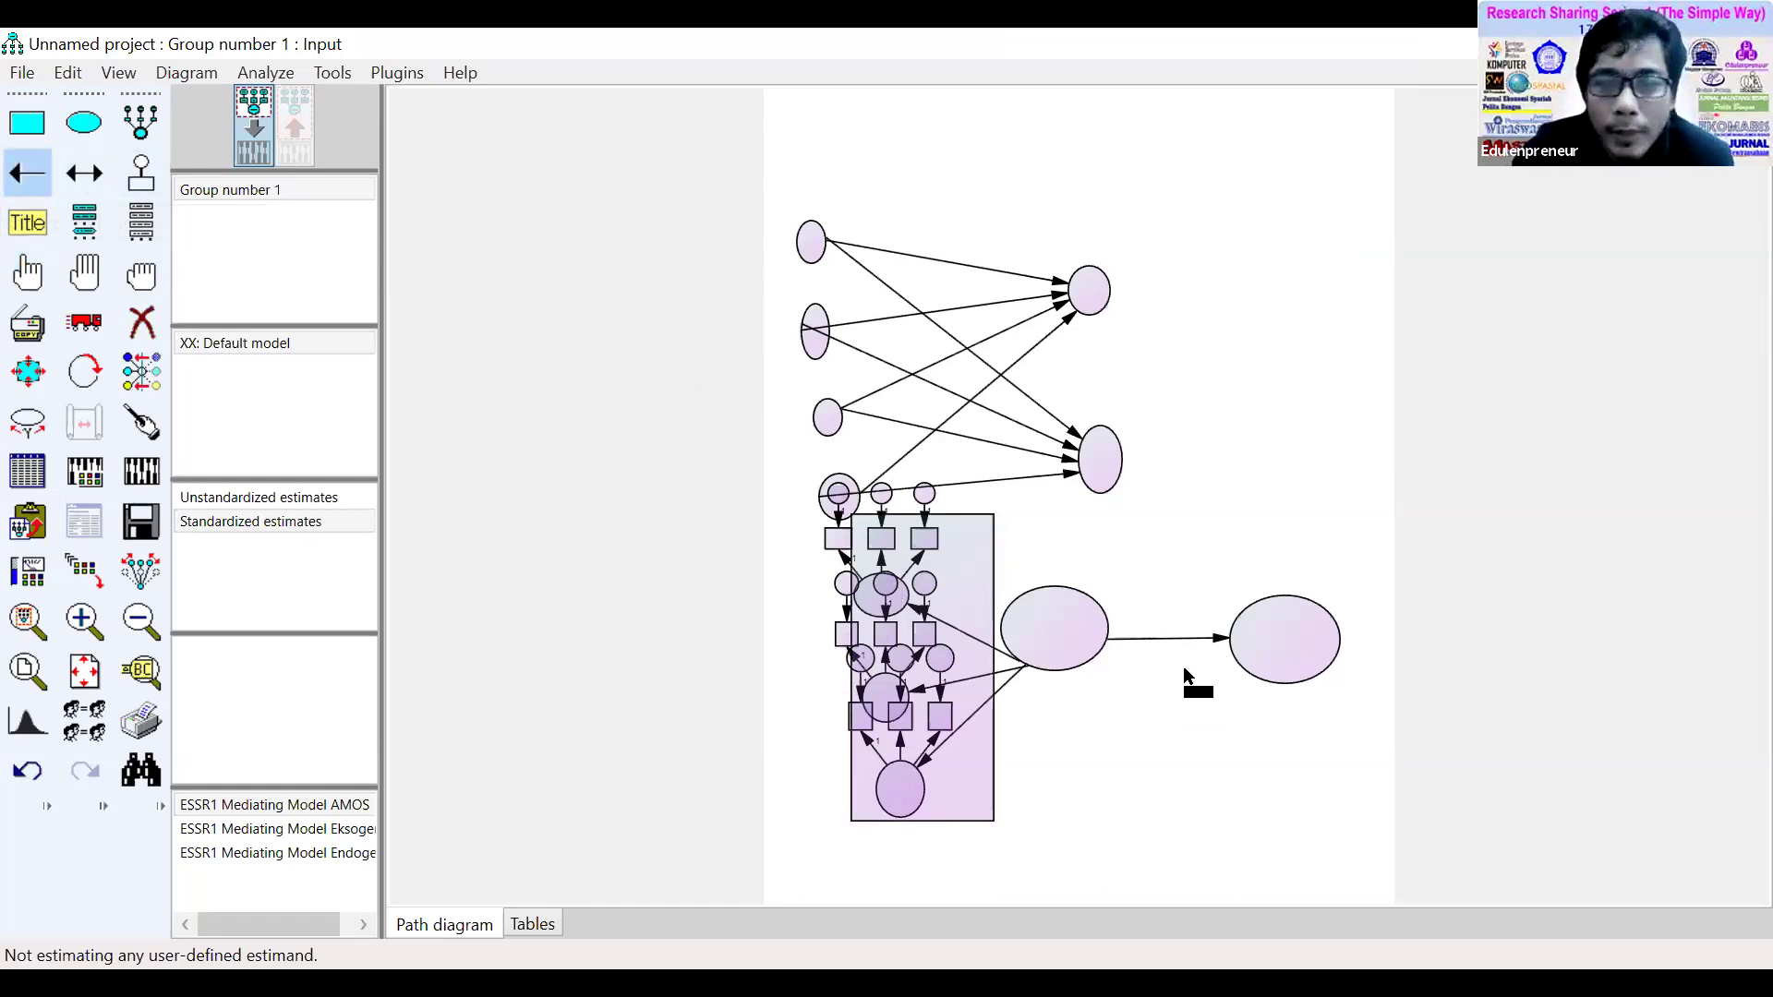